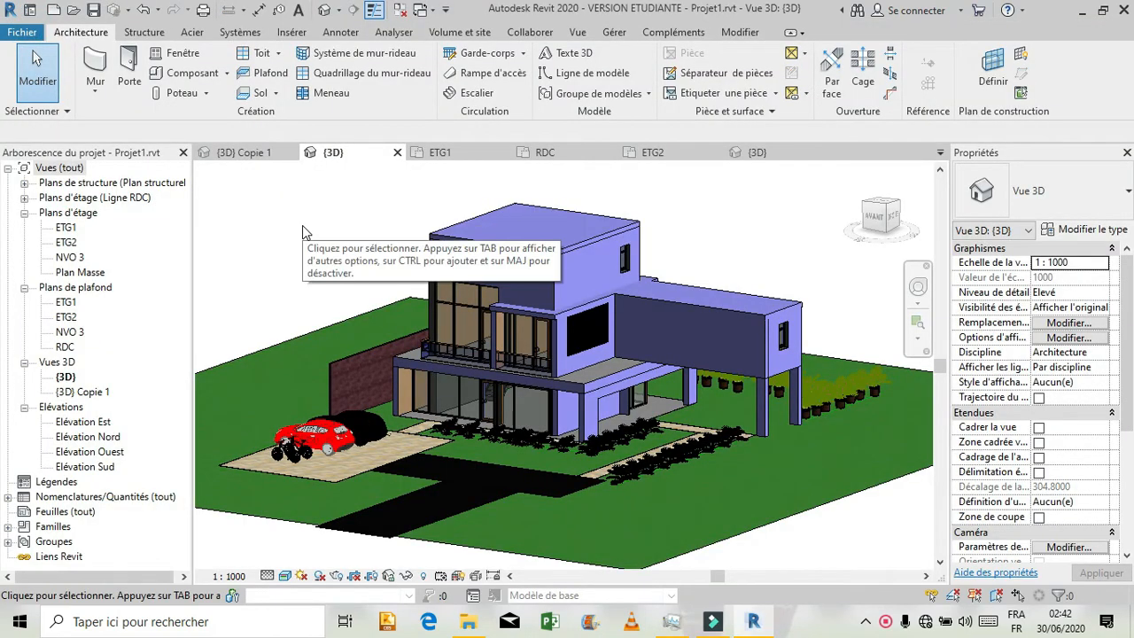
- Switch to the formation revit project, dismiss the save reminder, and open its {3D} Copie 1 view
{"action": "left_click", "coordinate": [753, 154]}
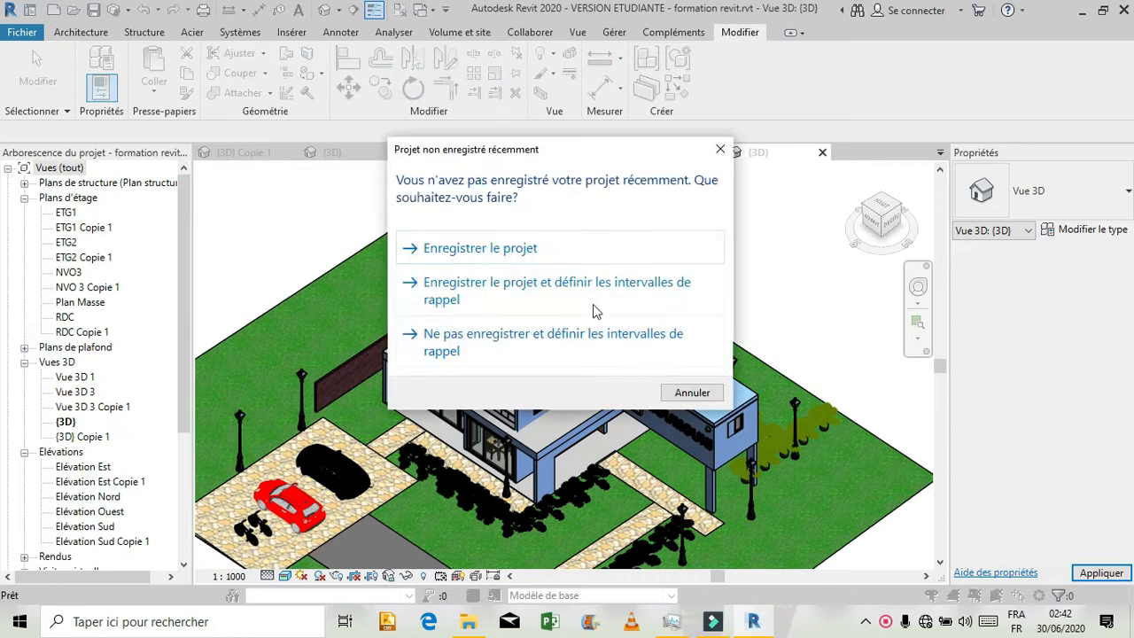
{"action": "left_click", "coordinate": [691, 393]}
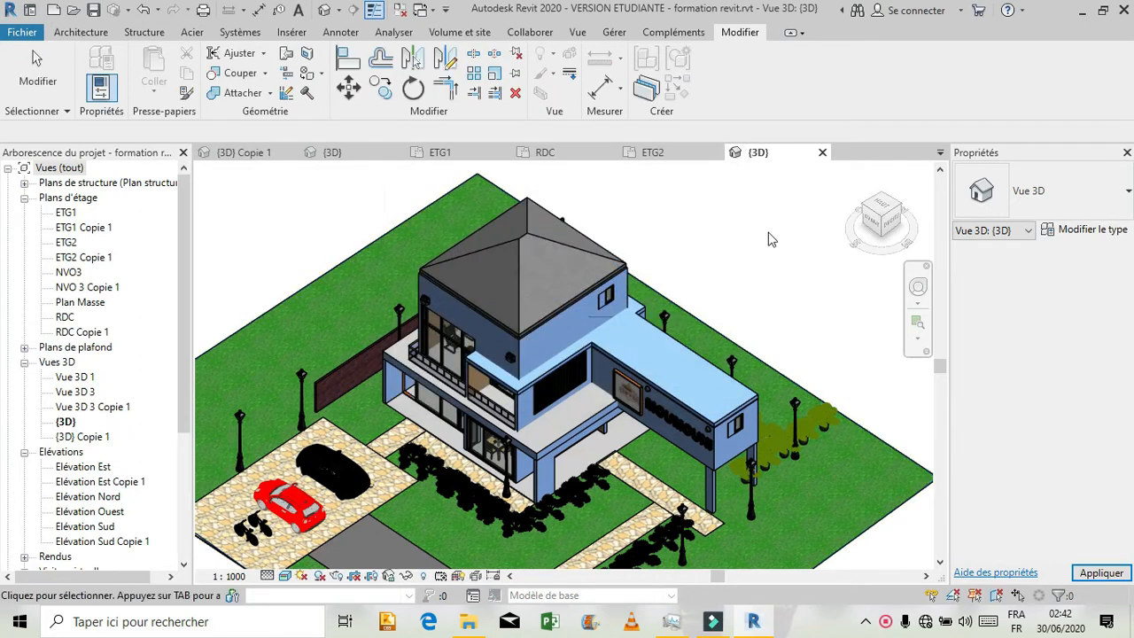
{"action": "left_click", "coordinate": [945, 143]}
{"action": "left_click", "coordinate": [941, 150]}
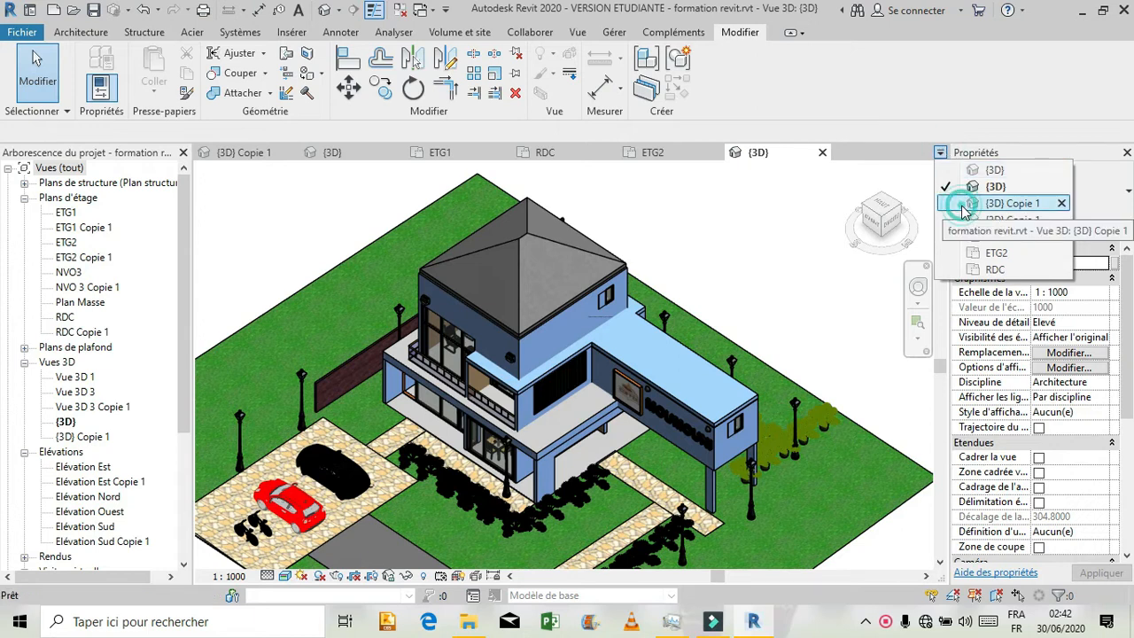
{"action": "left_click", "coordinate": [1010, 203]}
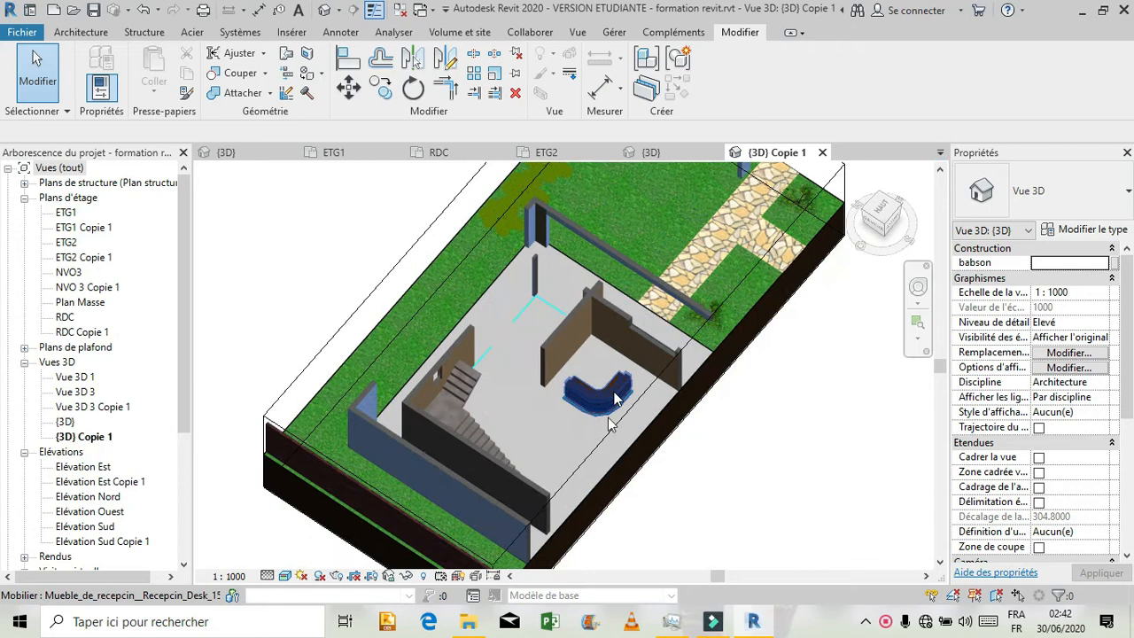
- Examine the furnished ground-floor bar area in the sectioned 3D view, including the wall shelving, counter, and tables with chairs
{"action": "scroll", "coordinate": [592, 408], "scroll_direction": "up", "scroll_amount": 2}
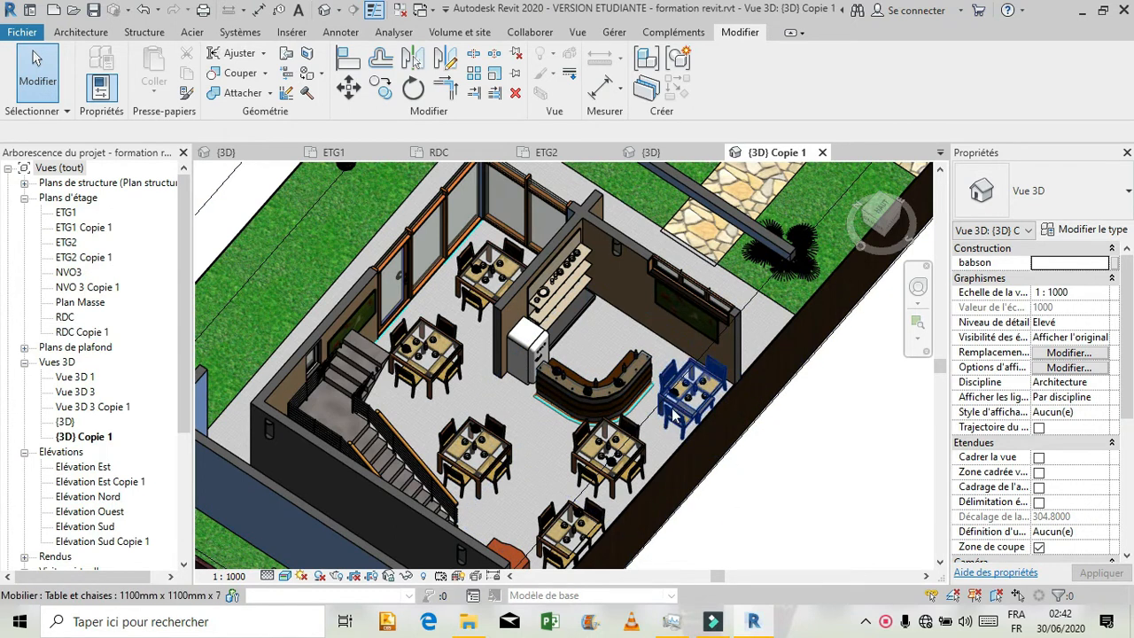
{"action": "left_click", "coordinate": [582, 292]}
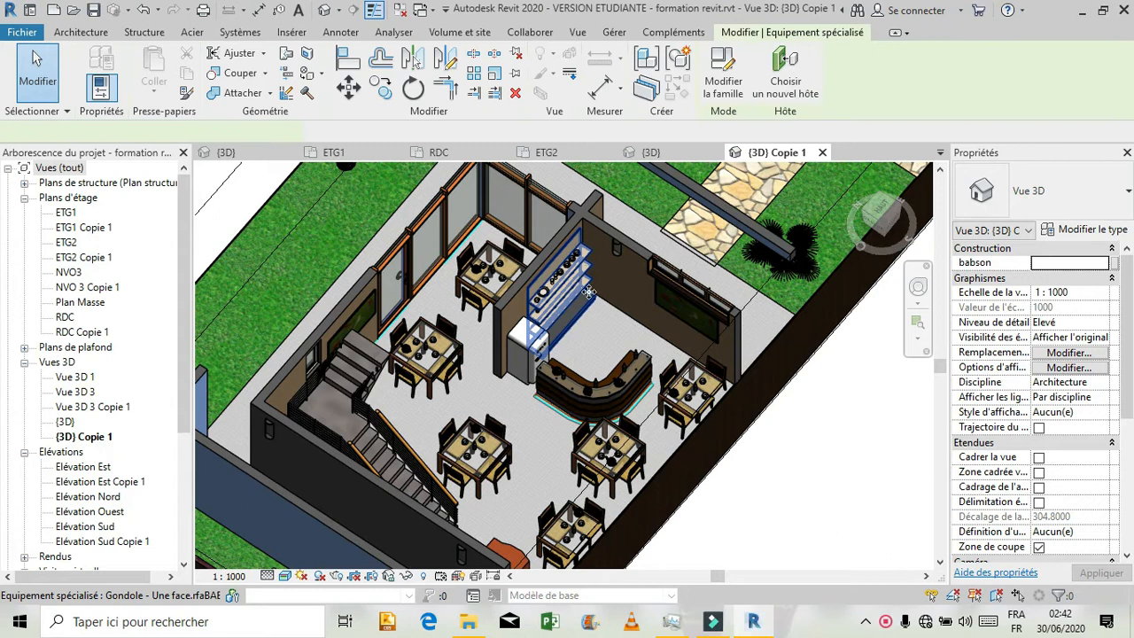
{"action": "left_click", "coordinate": [692, 309]}
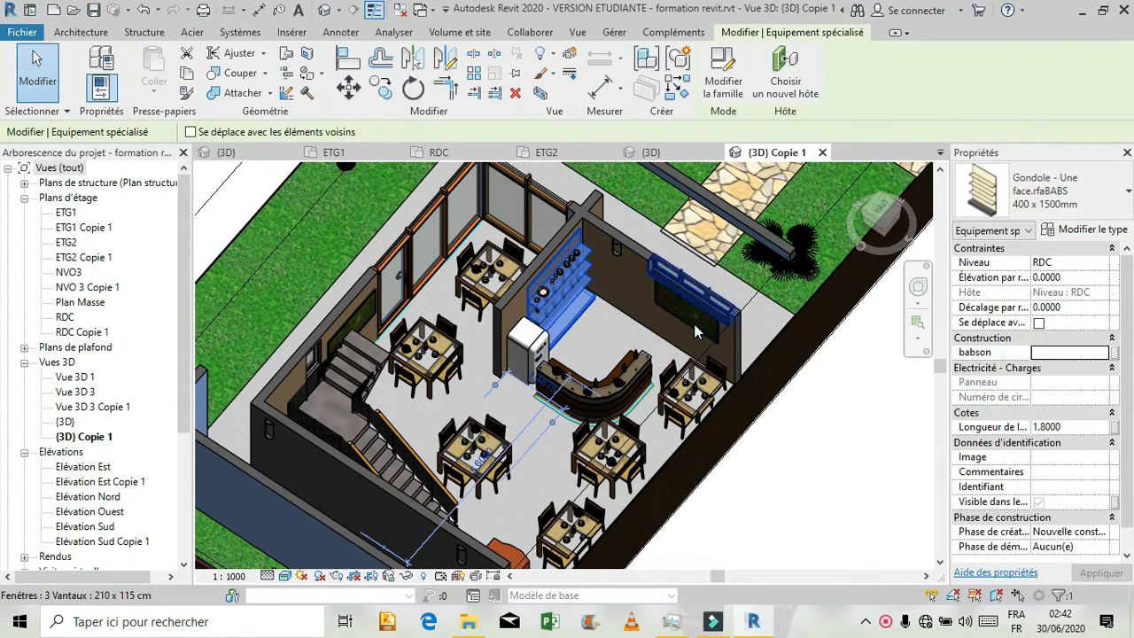
{"action": "left_click", "coordinate": [776, 442]}
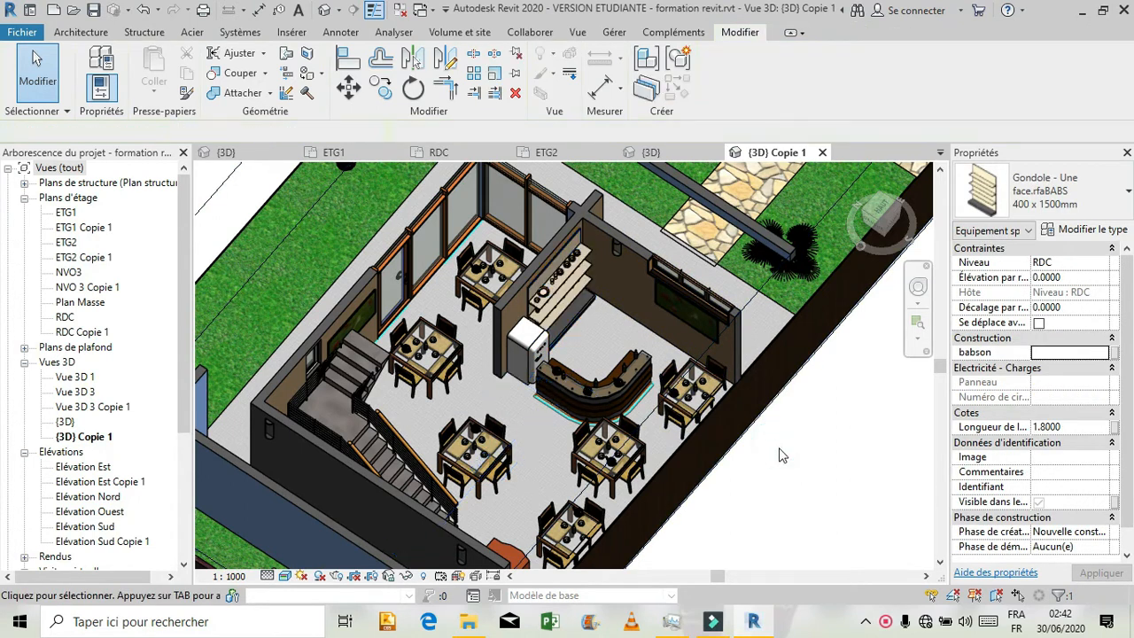
{"action": "left_click", "coordinate": [918, 293]}
{"action": "left_click_drag", "start_coordinate": [666, 474], "coordinate": [685, 398]}
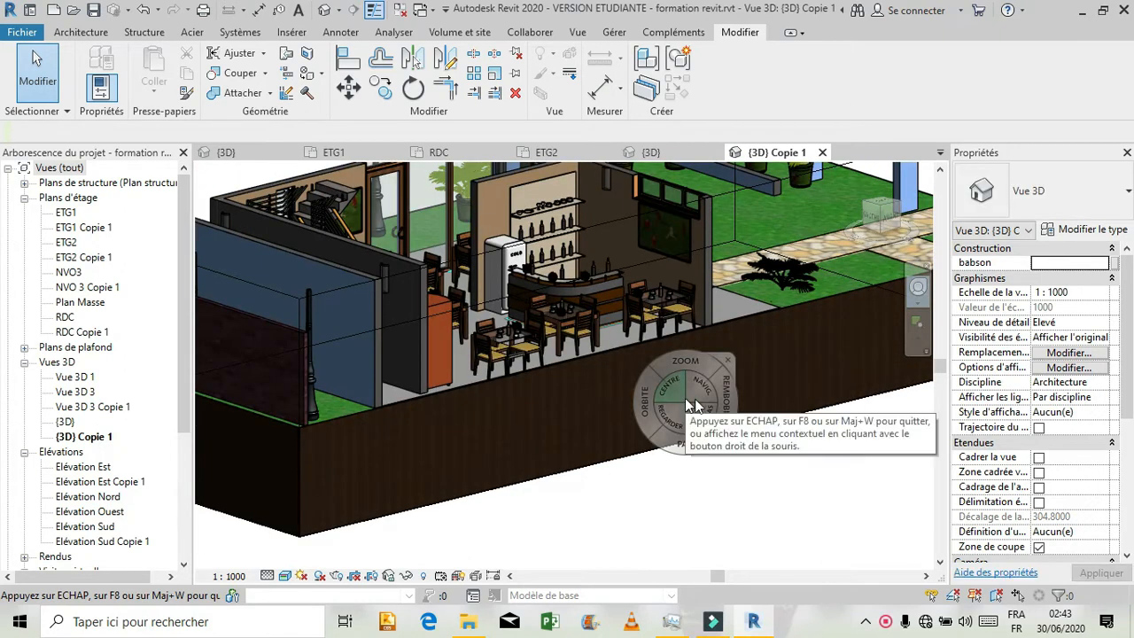
{"action": "left_click", "coordinate": [728, 360]}
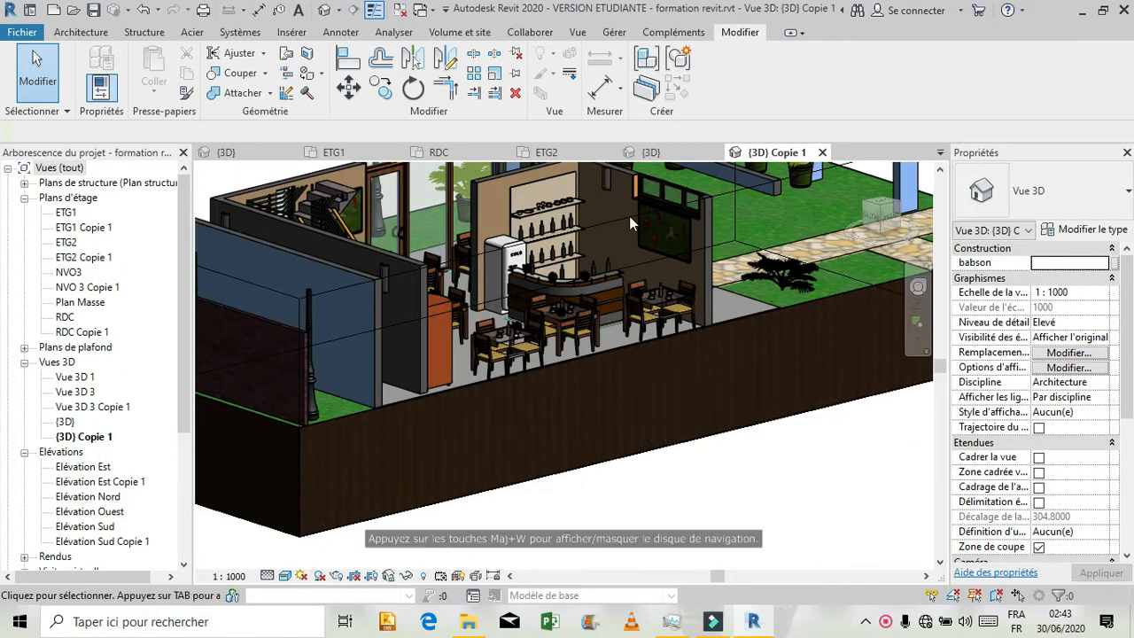
{"action": "scroll", "coordinate": [609, 193], "scroll_direction": "up", "scroll_amount": 5}
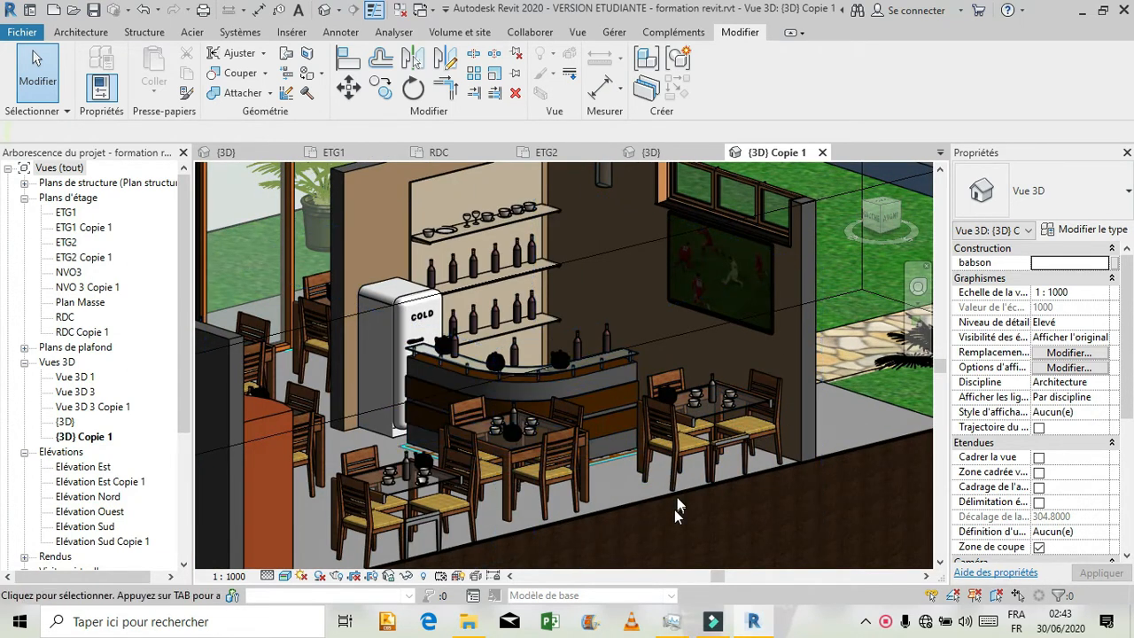
{"action": "left_click", "coordinate": [664, 440]}
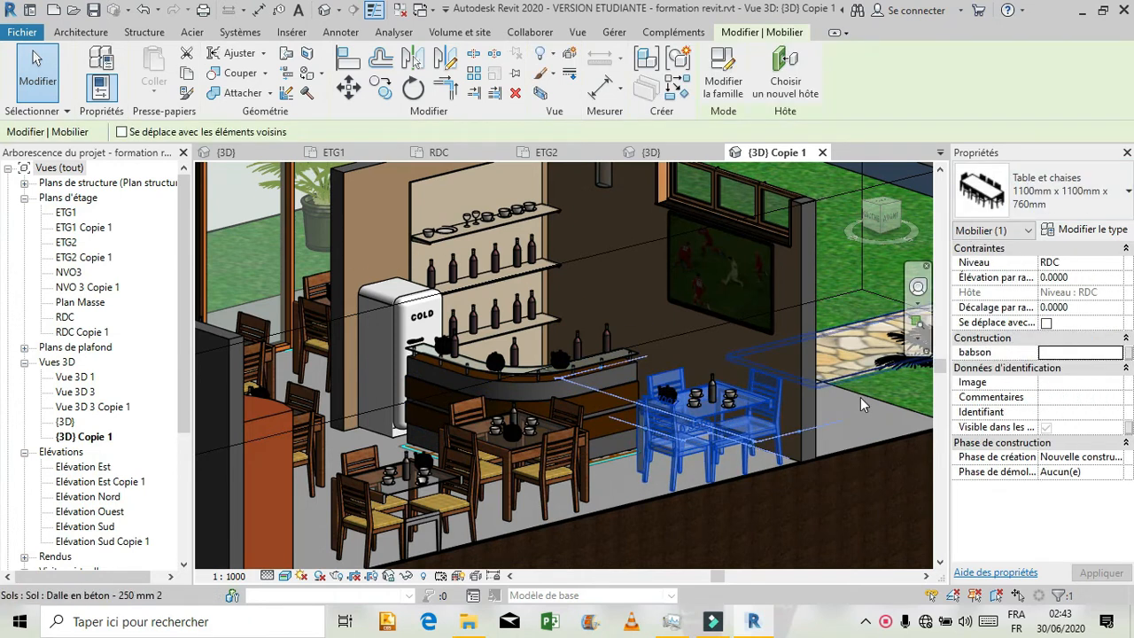
{"action": "key", "text": "Escape"}
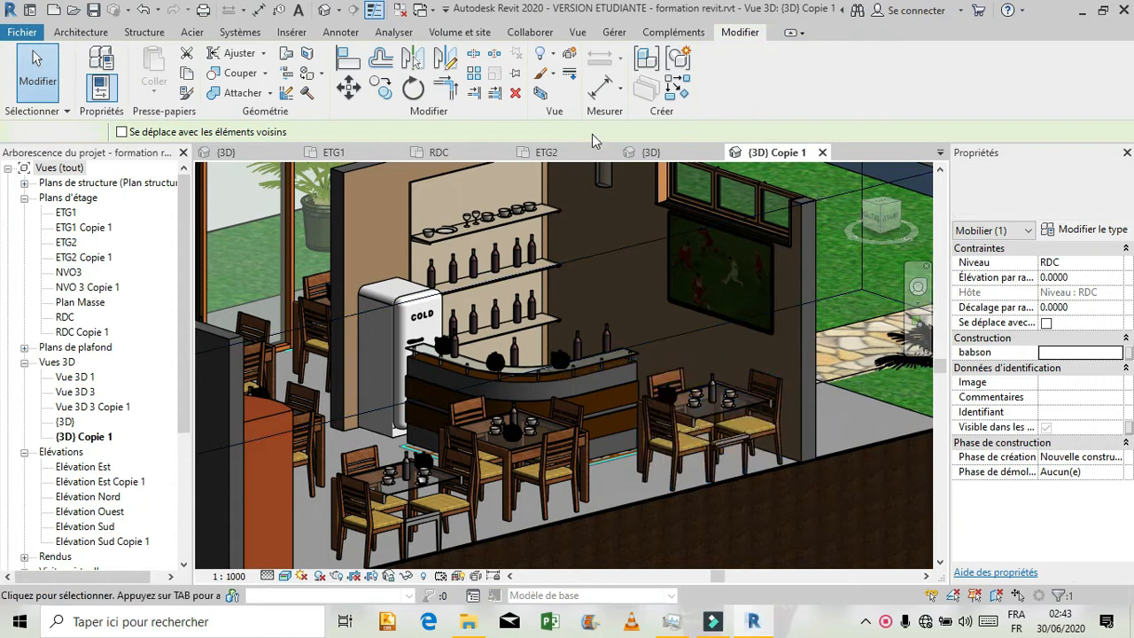
- In Projet1's {3D} view, load the component family Gondole - Une face.rfa from France > Equipement spécialisé > Surface de vente
{"action": "left_click", "coordinate": [245, 154]}
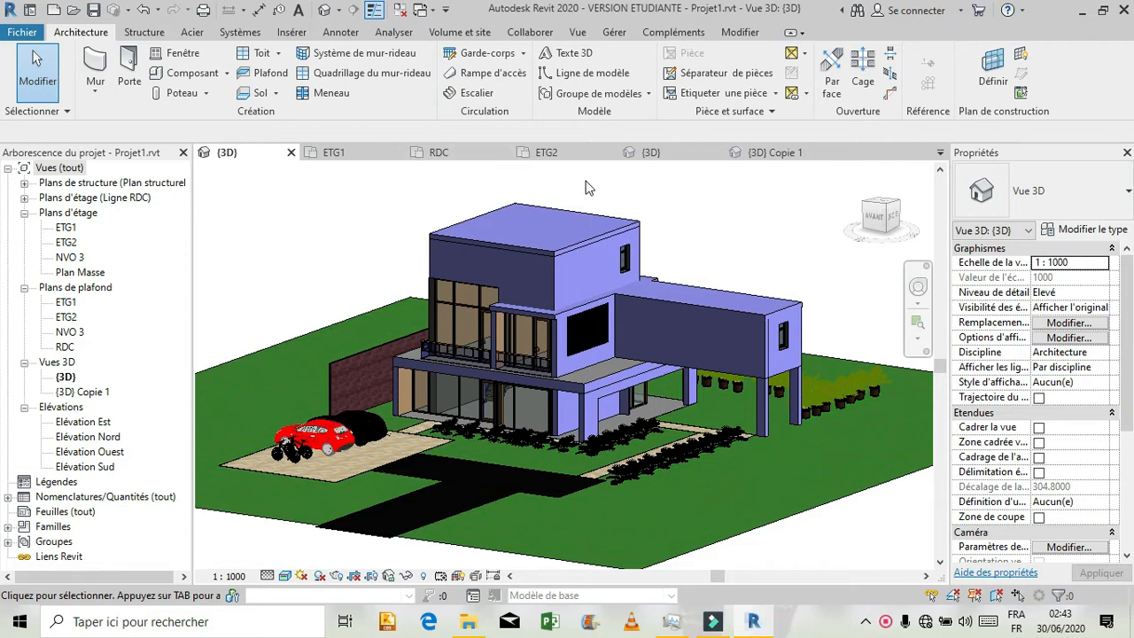
{"action": "left_click", "coordinate": [192, 73]}
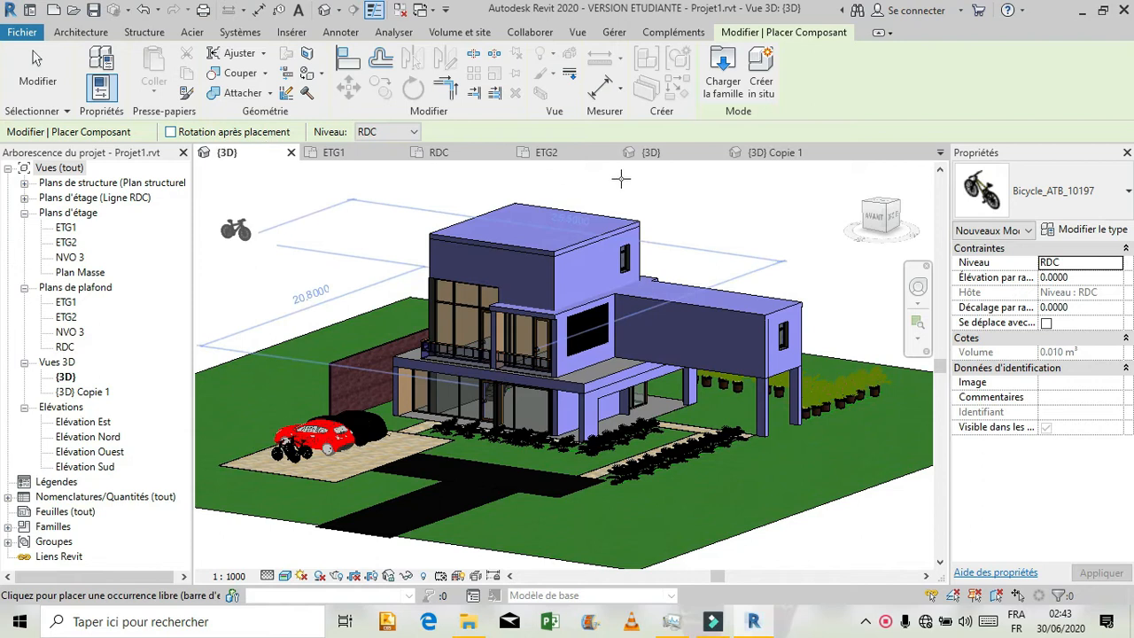
{"action": "left_click", "coordinate": [1115, 230]}
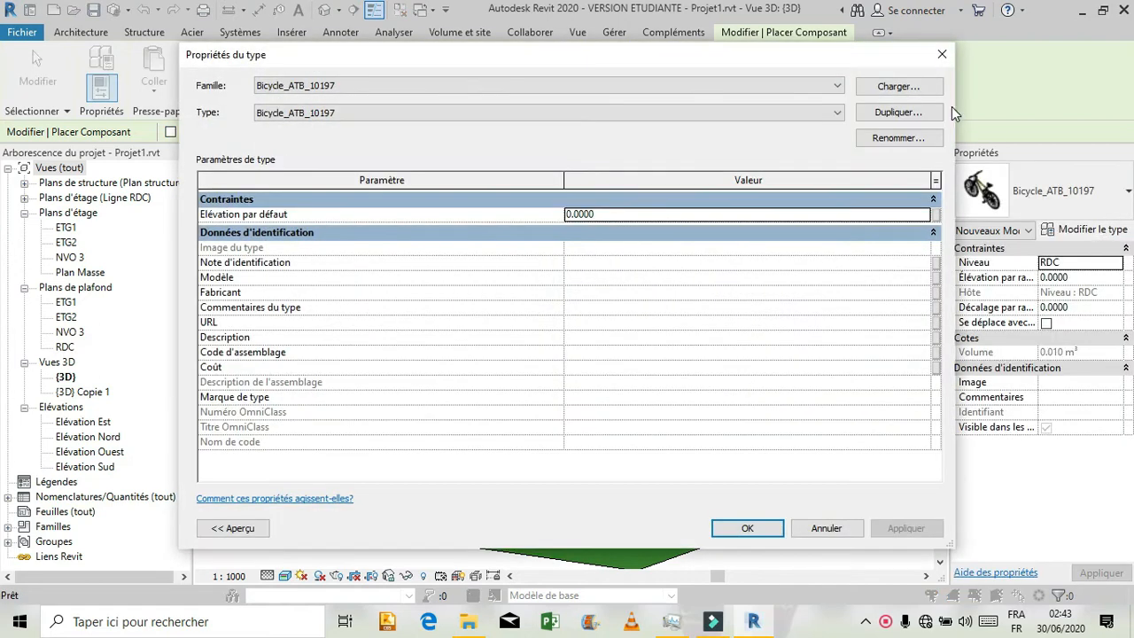
{"action": "left_click", "coordinate": [900, 83]}
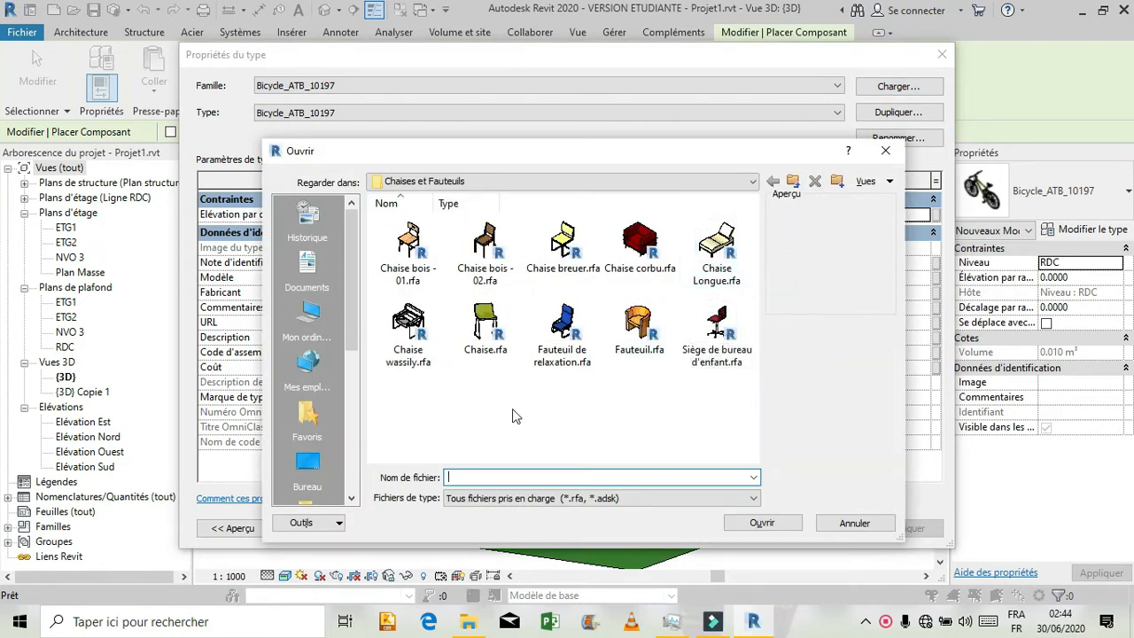
{"action": "left_click", "coordinate": [307, 418]}
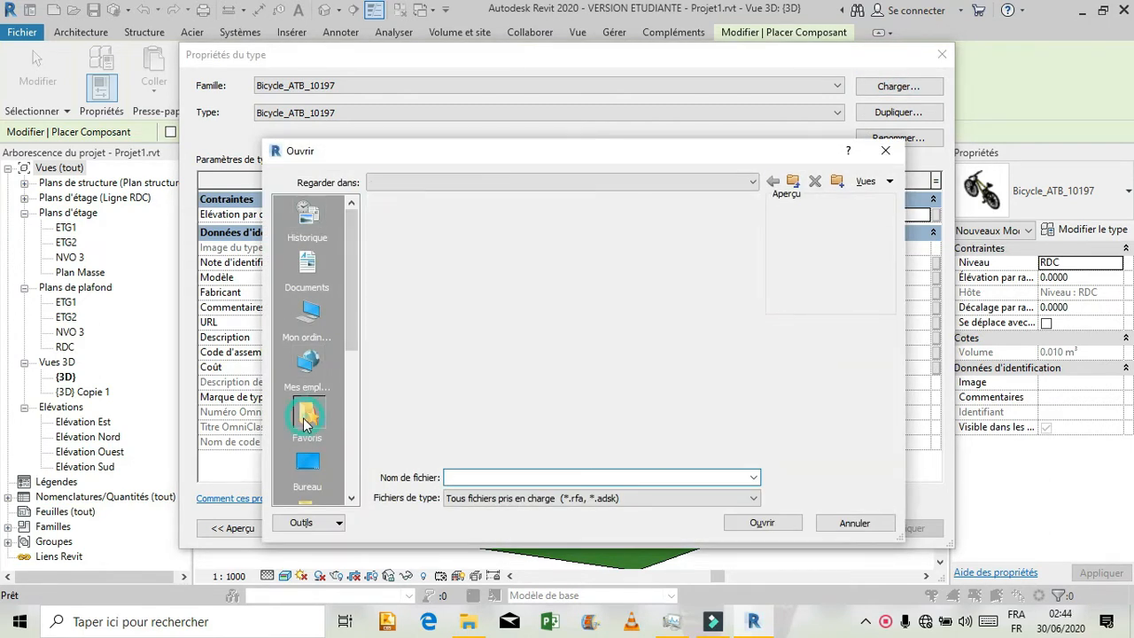
{"action": "double_click", "coordinate": [564, 424]}
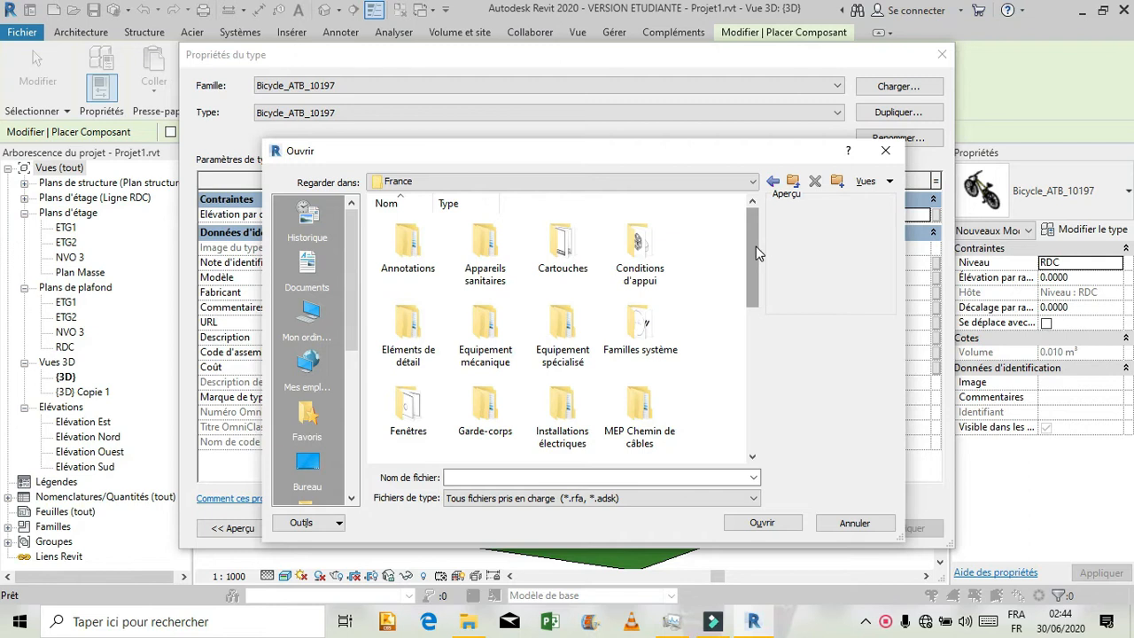
{"action": "mouse_move", "coordinate": [754, 240]}
{"action": "left_mouse_down"}
{"action": "mouse_move", "coordinate": [759, 274]}
{"action": "mouse_move", "coordinate": [761, 231]}
{"action": "left_mouse_up"}
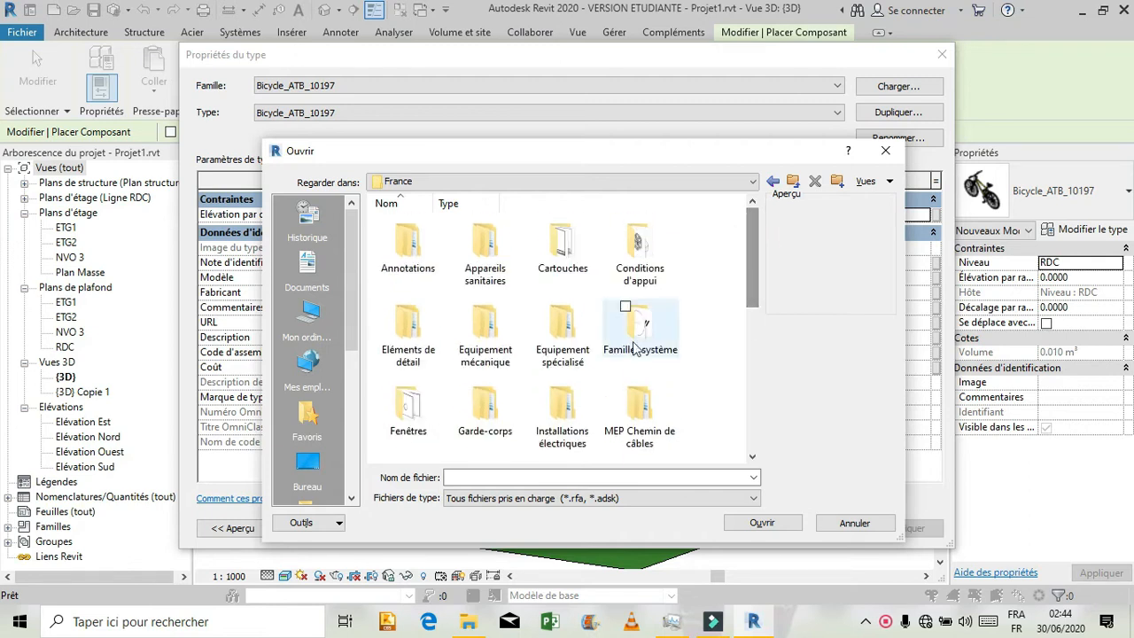
{"action": "double_click", "coordinate": [550, 363]}
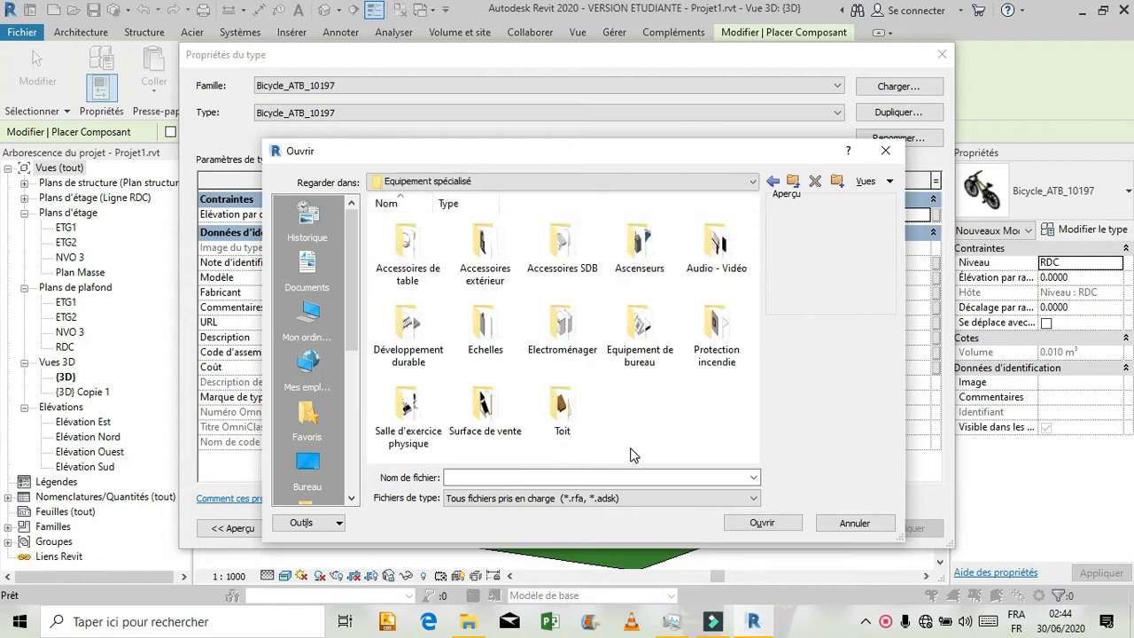
{"action": "double_click", "coordinate": [502, 412]}
{"action": "left_click_drag", "start_coordinate": [752, 285], "coordinate": [745, 338]}
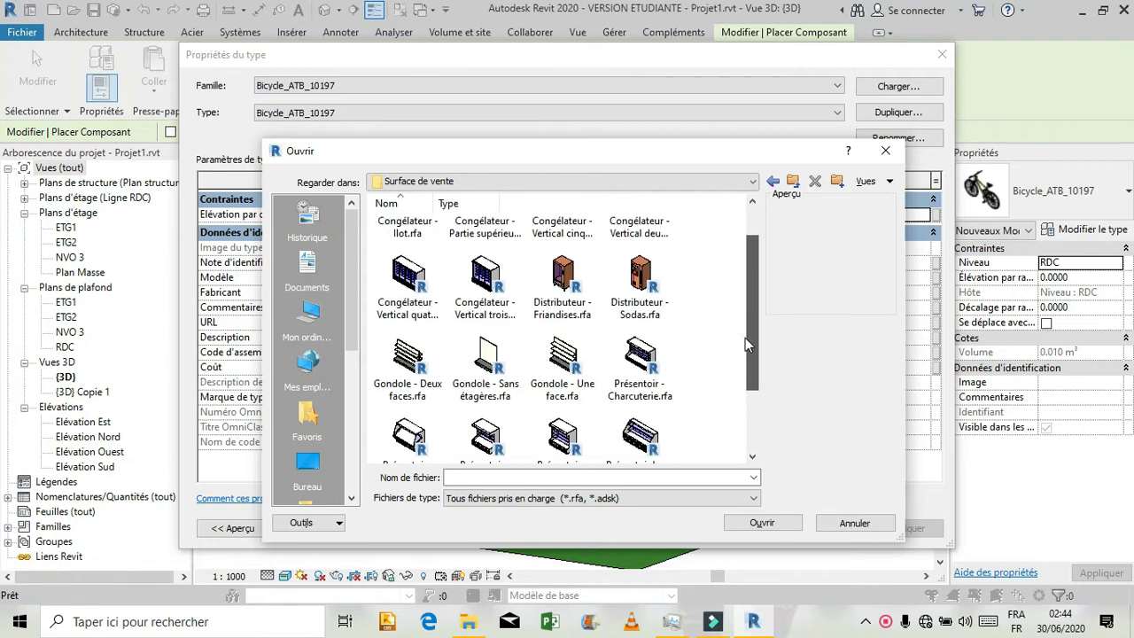
{"action": "left_click", "coordinate": [567, 388]}
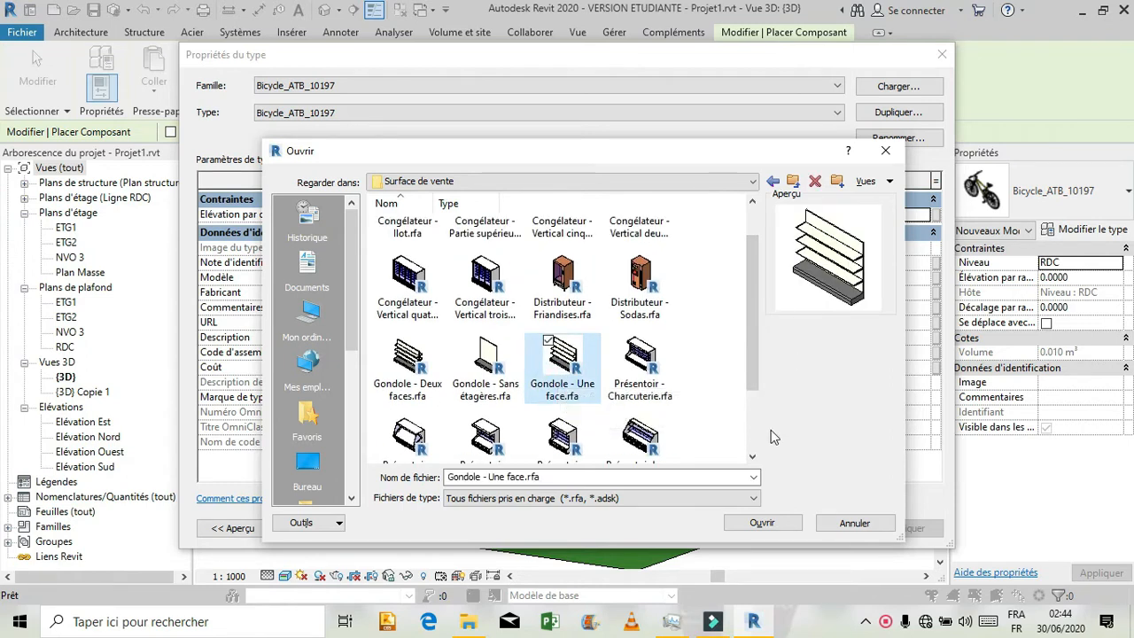
{"action": "left_click", "coordinate": [762, 522]}
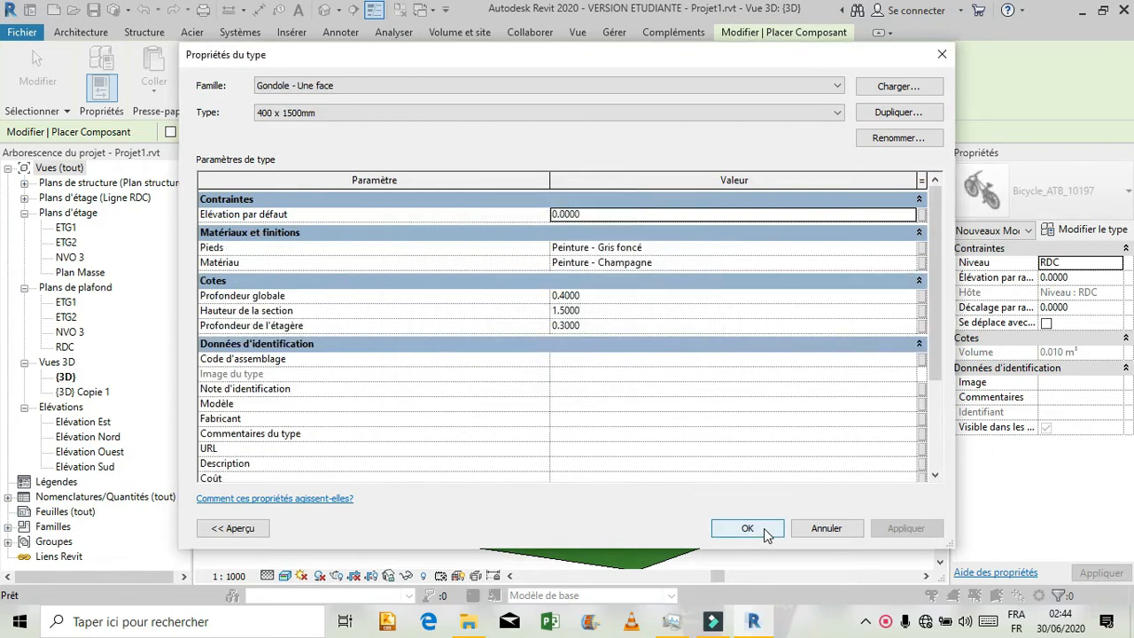
{"action": "left_click", "coordinate": [748, 529]}
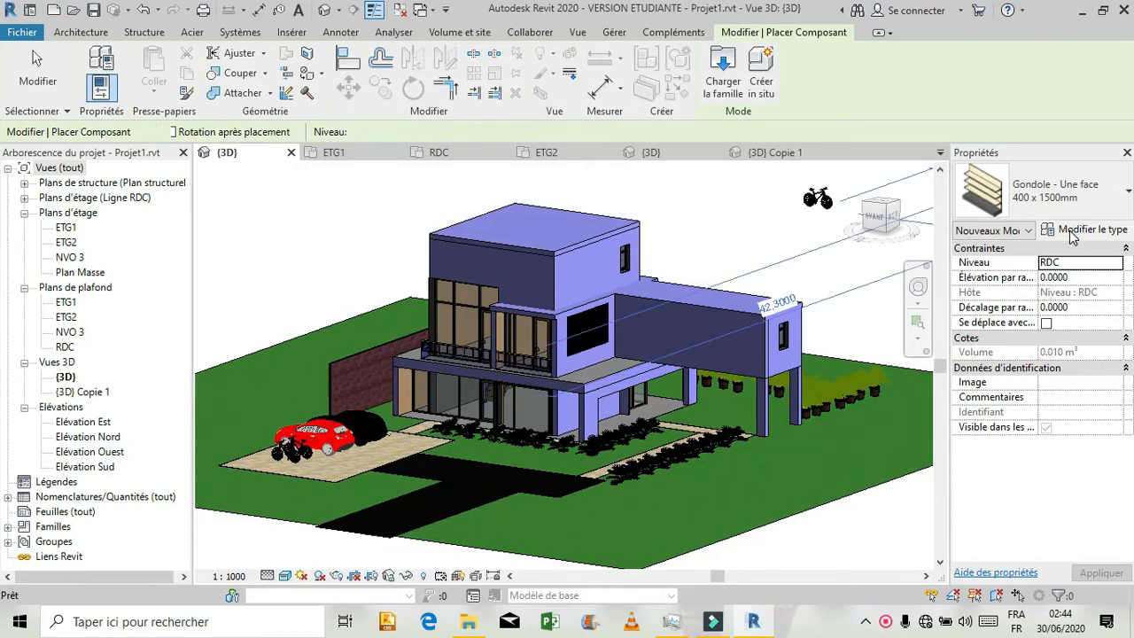
- Load the Table et chaises.rfa family from Mobilier > Salon - Salle à manger with the 1100mm x 1100mm x 760mm type
{"action": "left_click", "coordinate": [1086, 230]}
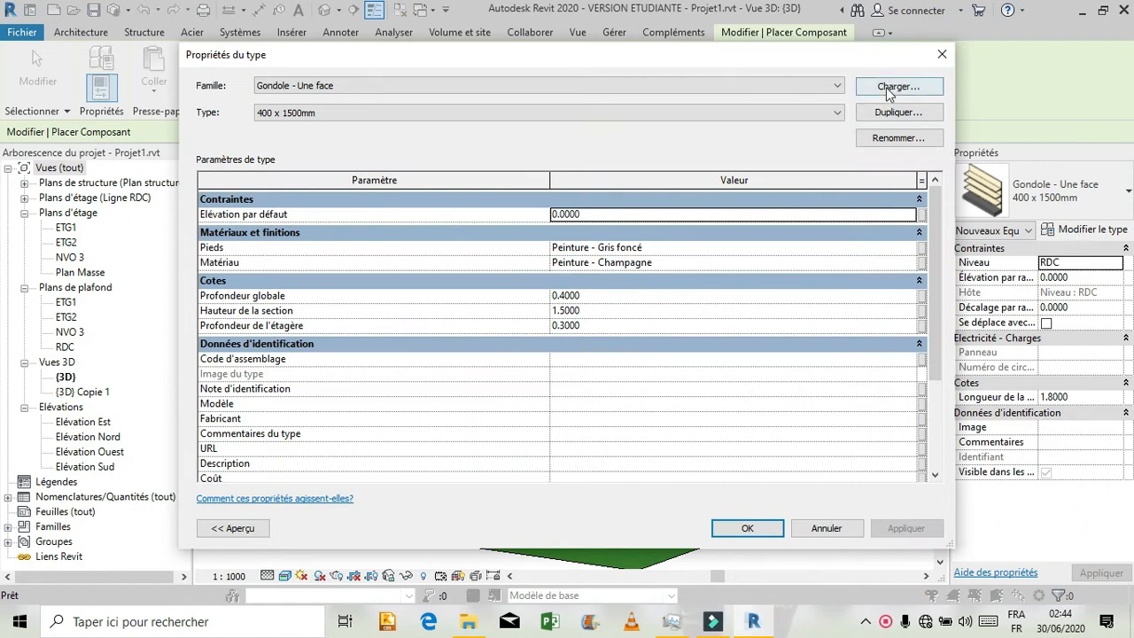
{"action": "left_click", "coordinate": [886, 88]}
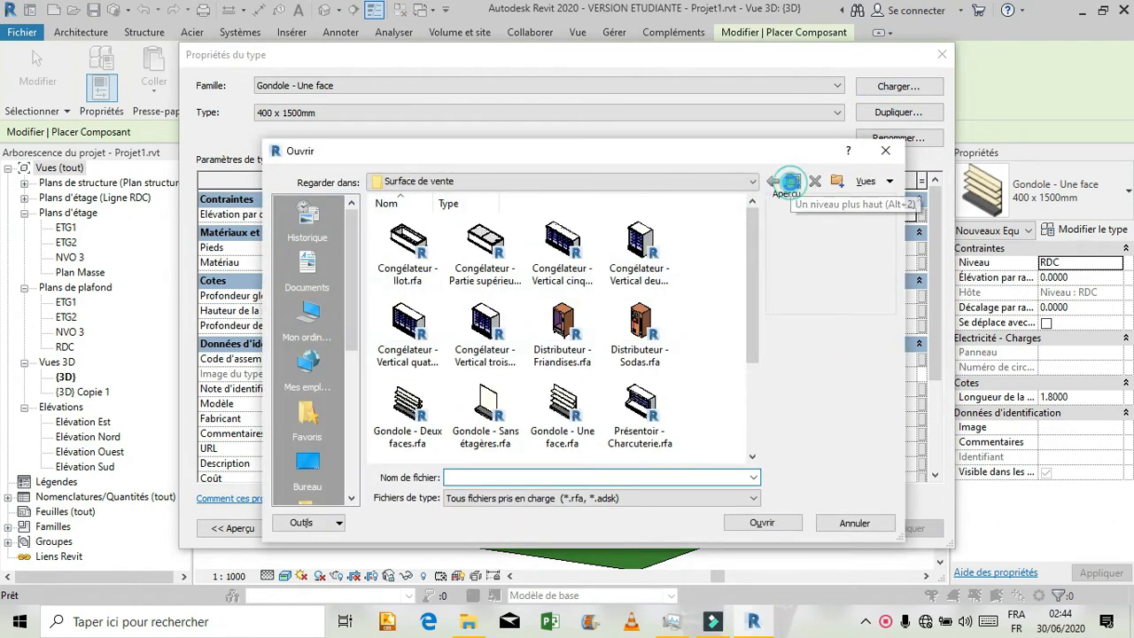
{"action": "left_click", "coordinate": [793, 181]}
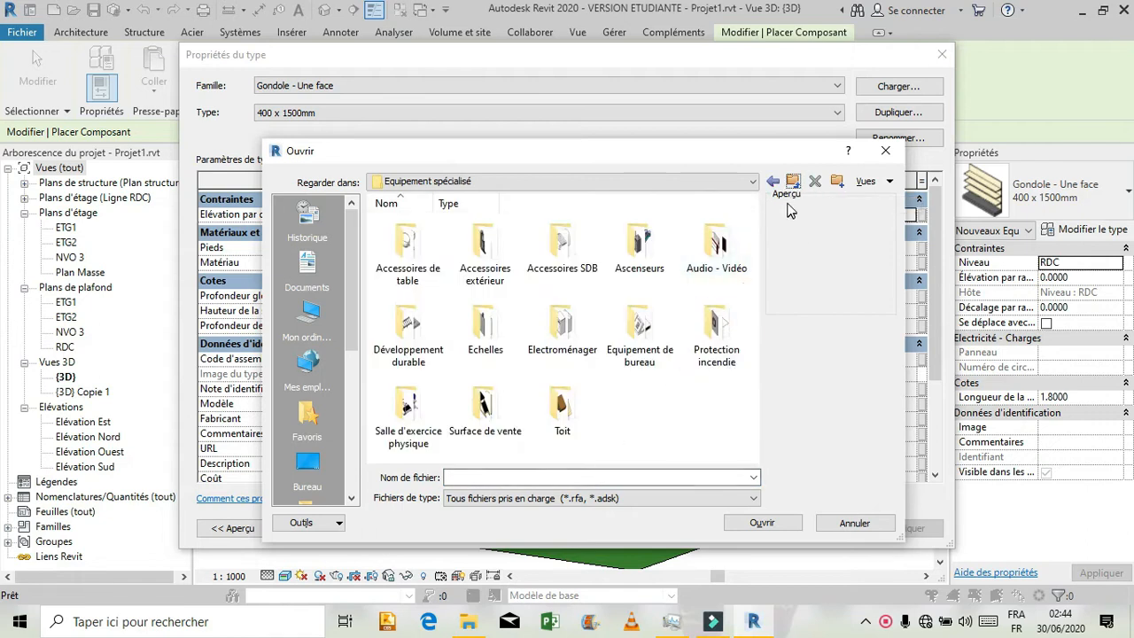
{"action": "left_click", "coordinate": [793, 183]}
{"action": "left_click_drag", "start_coordinate": [760, 277], "coordinate": [762, 403]}
{"action": "double_click", "coordinate": [640, 257]}
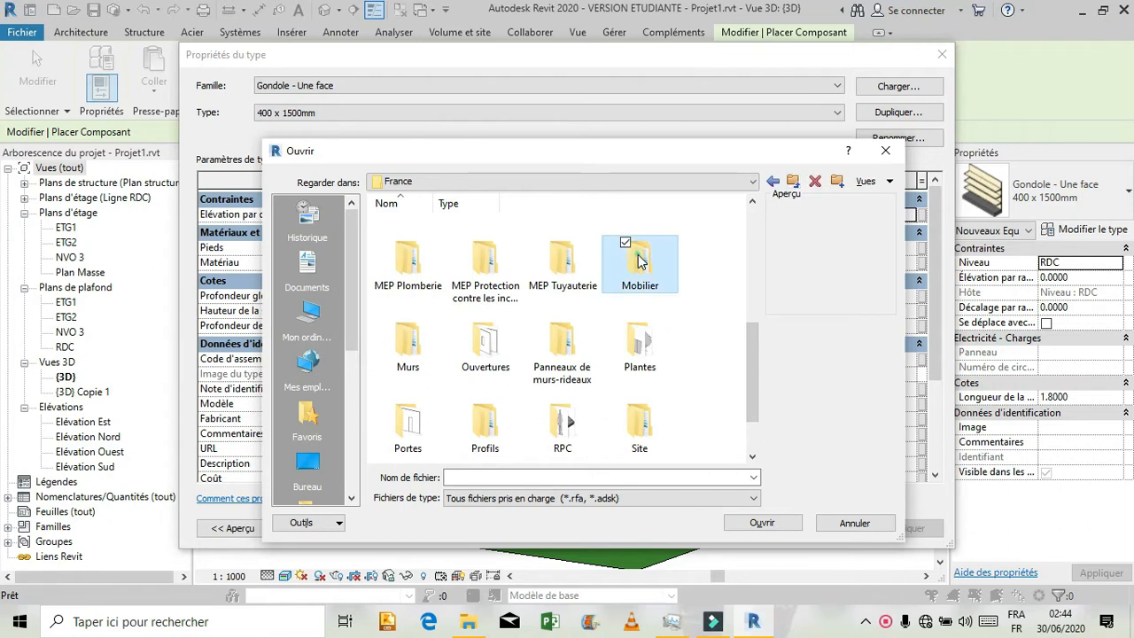
{"action": "scroll", "coordinate": [624, 383], "scroll_direction": "down", "scroll_amount": 3}
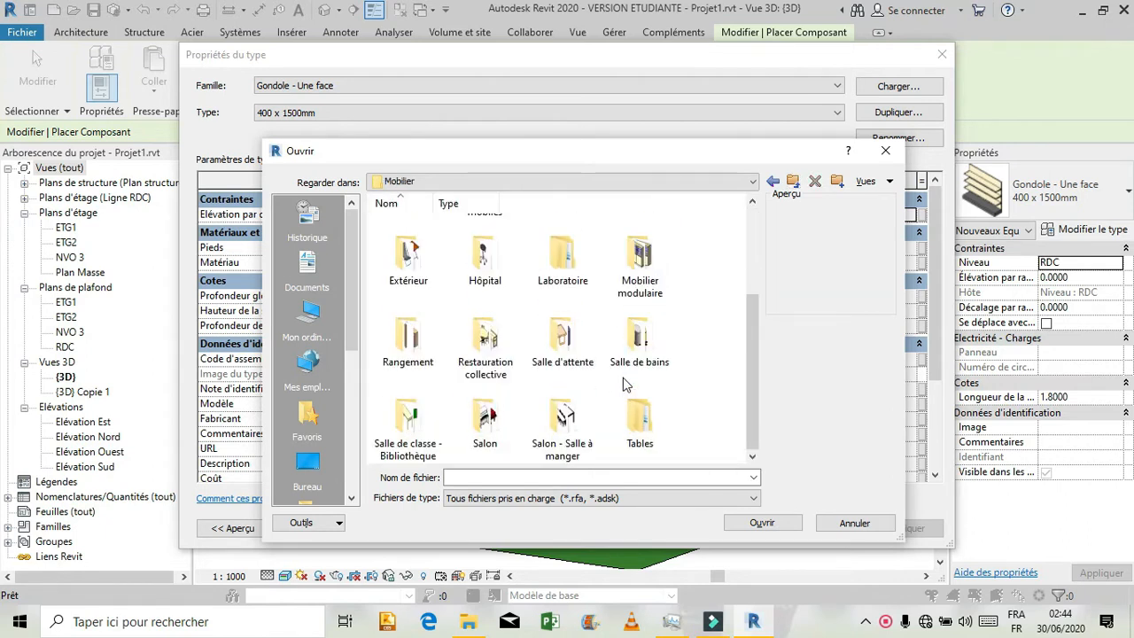
{"action": "left_click", "coordinate": [585, 432]}
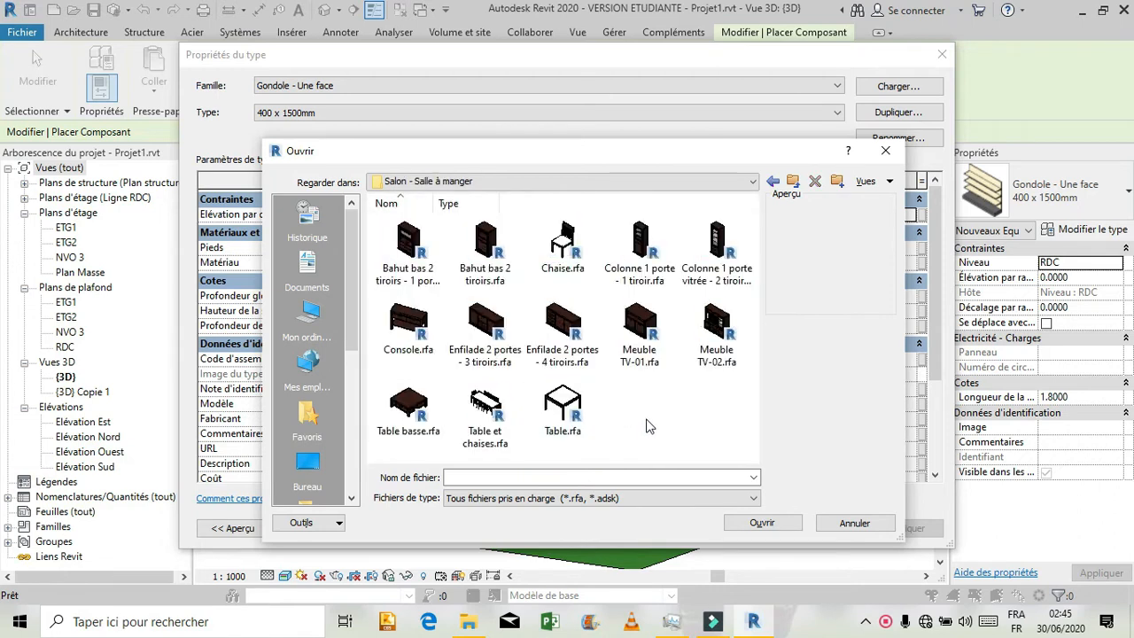
{"action": "left_click", "coordinate": [468, 438]}
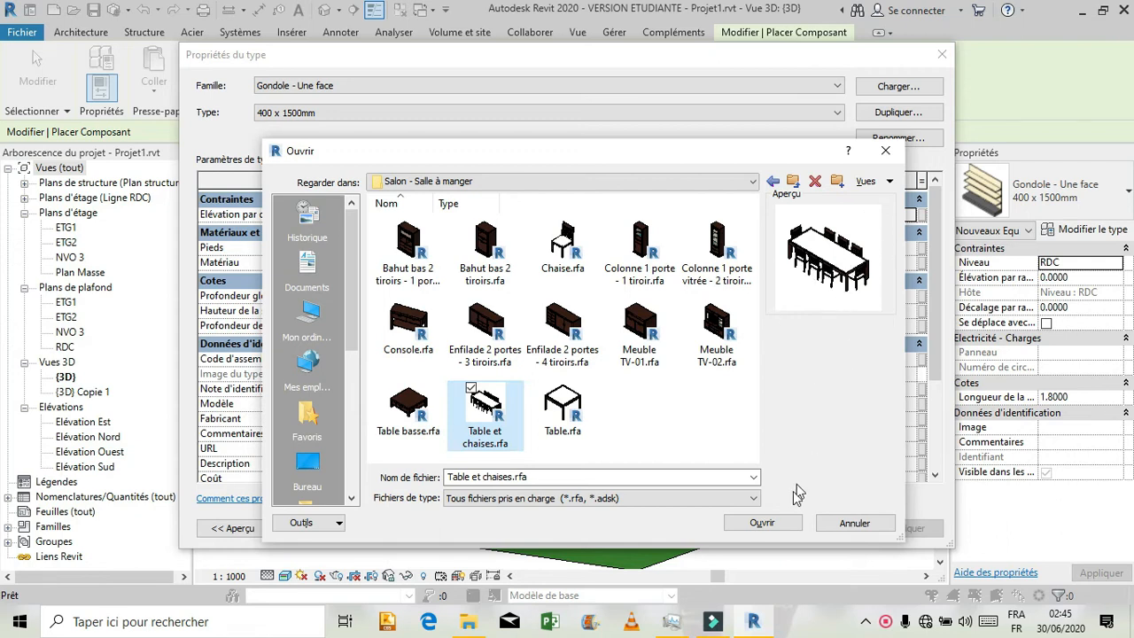
{"action": "left_click", "coordinate": [762, 522]}
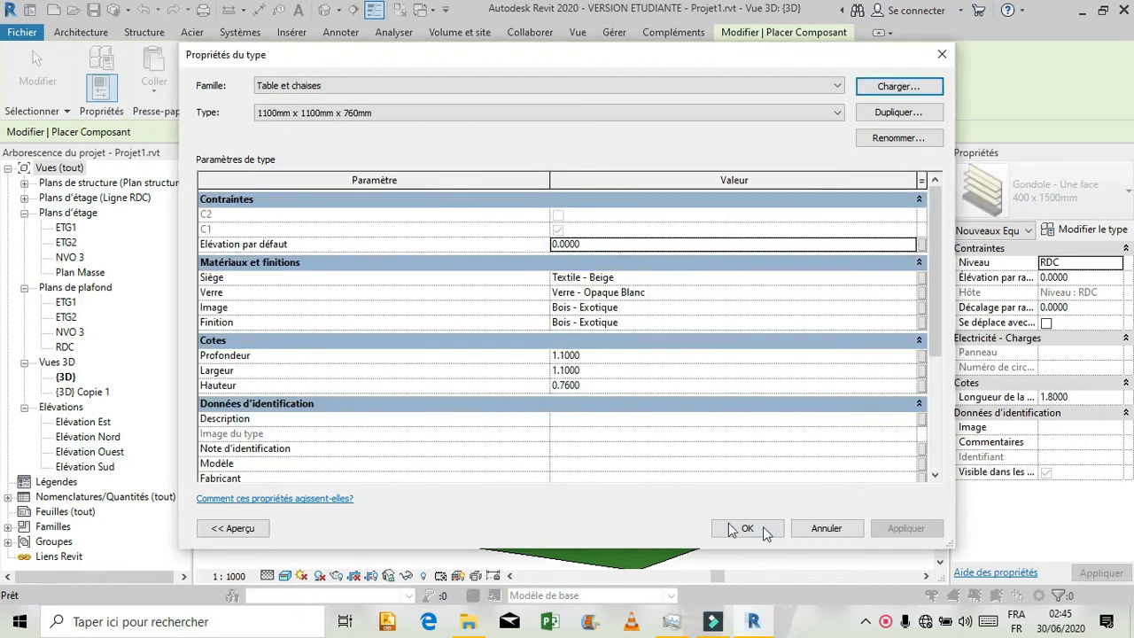
{"action": "left_click", "coordinate": [767, 531]}
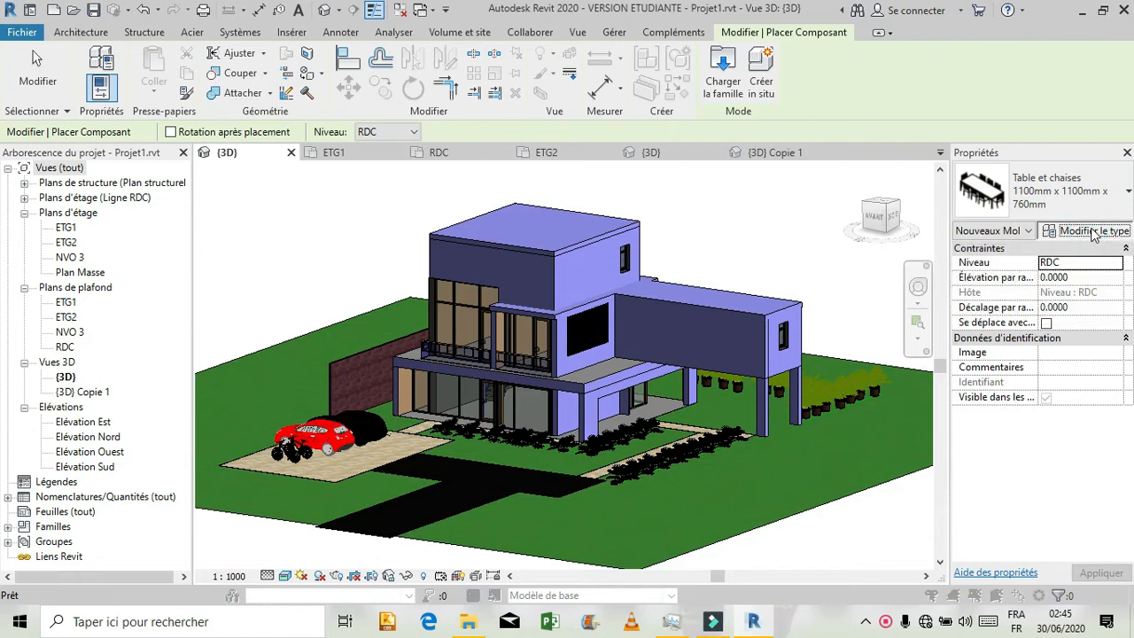
- Load the Ottoman carré.rfa family from Mobilier > Canapés with the 64 x 64 x 43 cm type
{"action": "left_click", "coordinate": [1092, 231]}
{"action": "left_click", "coordinate": [901, 88]}
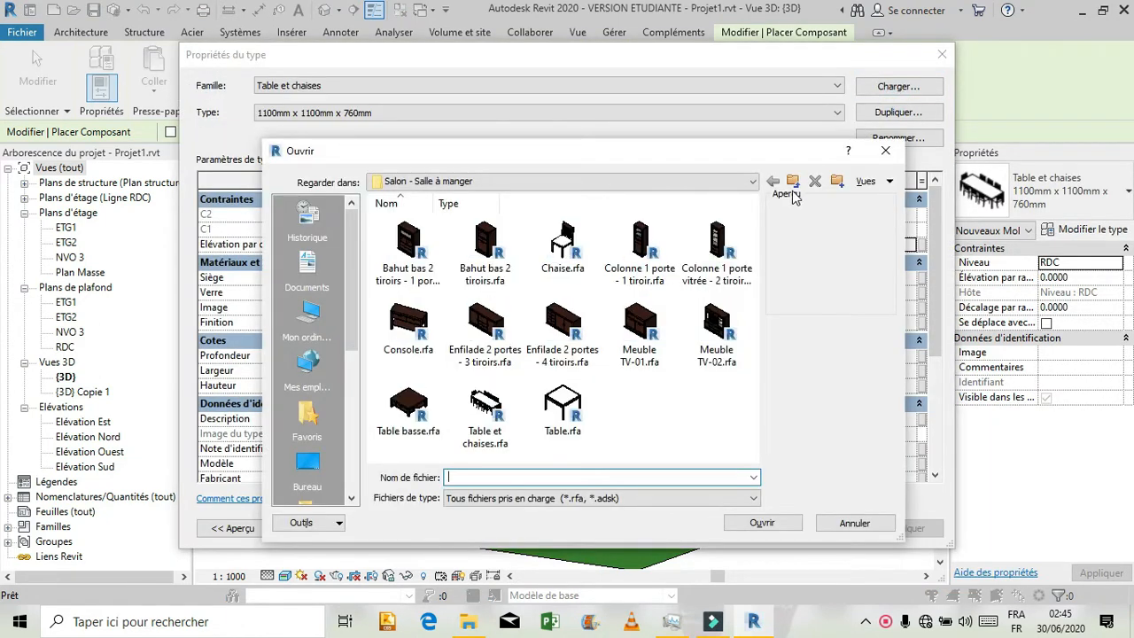
{"action": "left_click", "coordinate": [793, 192]}
{"action": "left_click", "coordinate": [792, 173]}
{"action": "left_click_drag", "start_coordinate": [752, 238], "coordinate": [760, 359]}
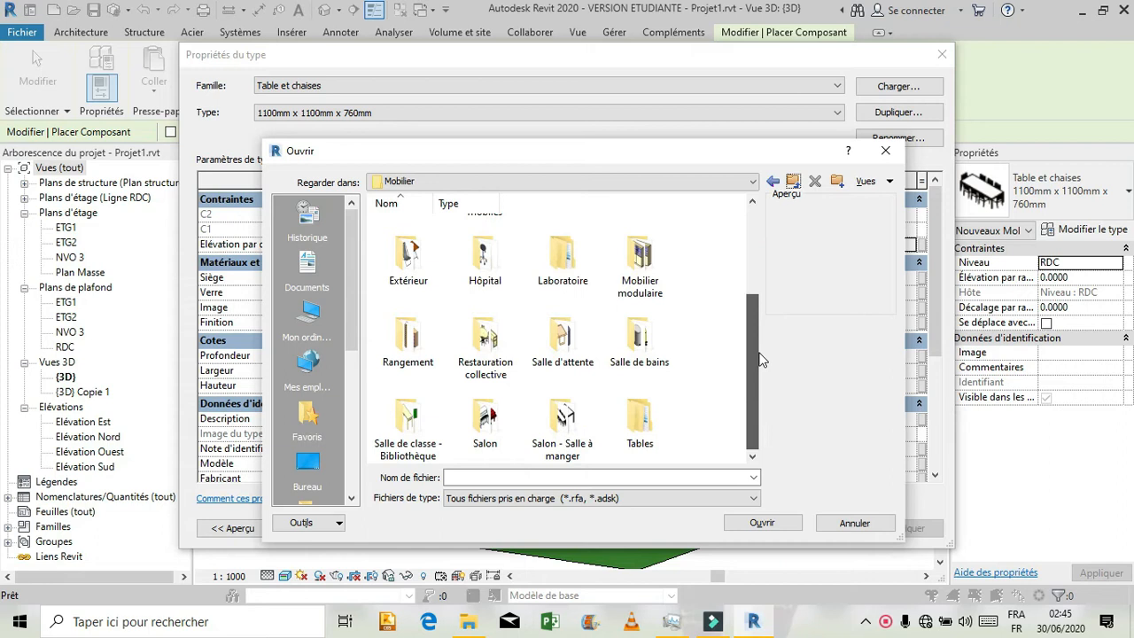
{"action": "left_click_drag", "start_coordinate": [756, 316], "coordinate": [747, 248]}
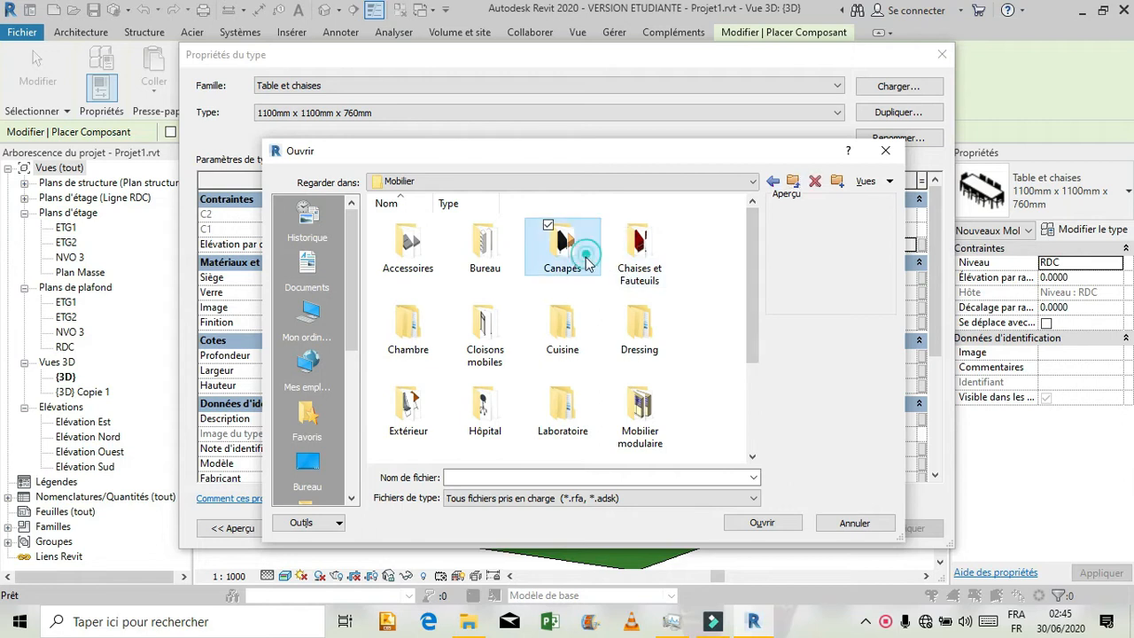
{"action": "double_click", "coordinate": [585, 257]}
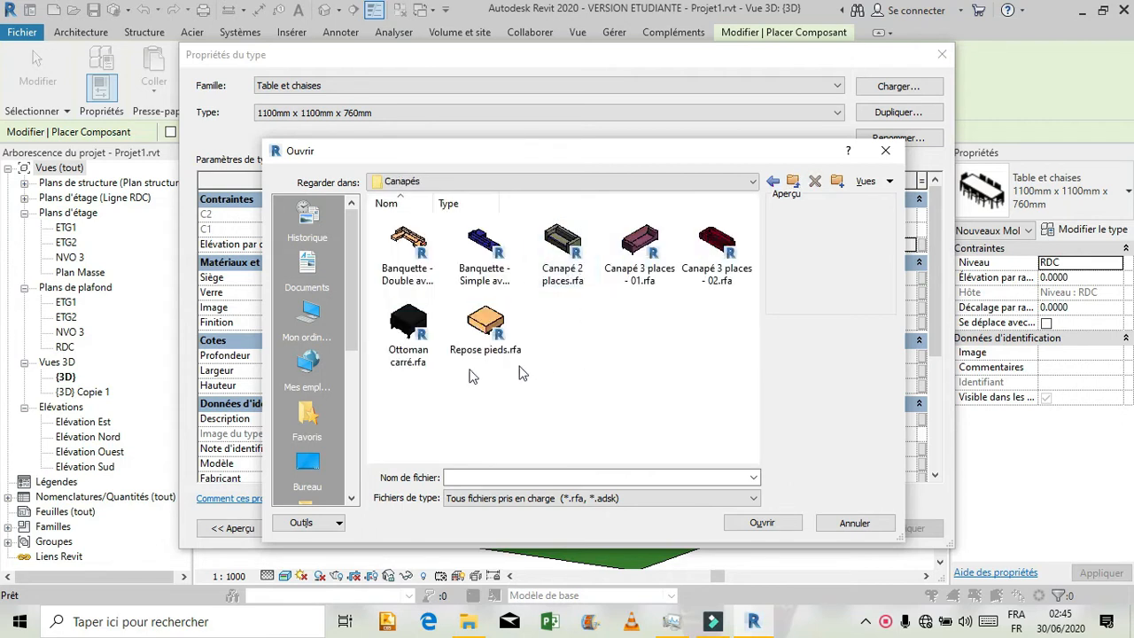
{"action": "left_click", "coordinate": [399, 312]}
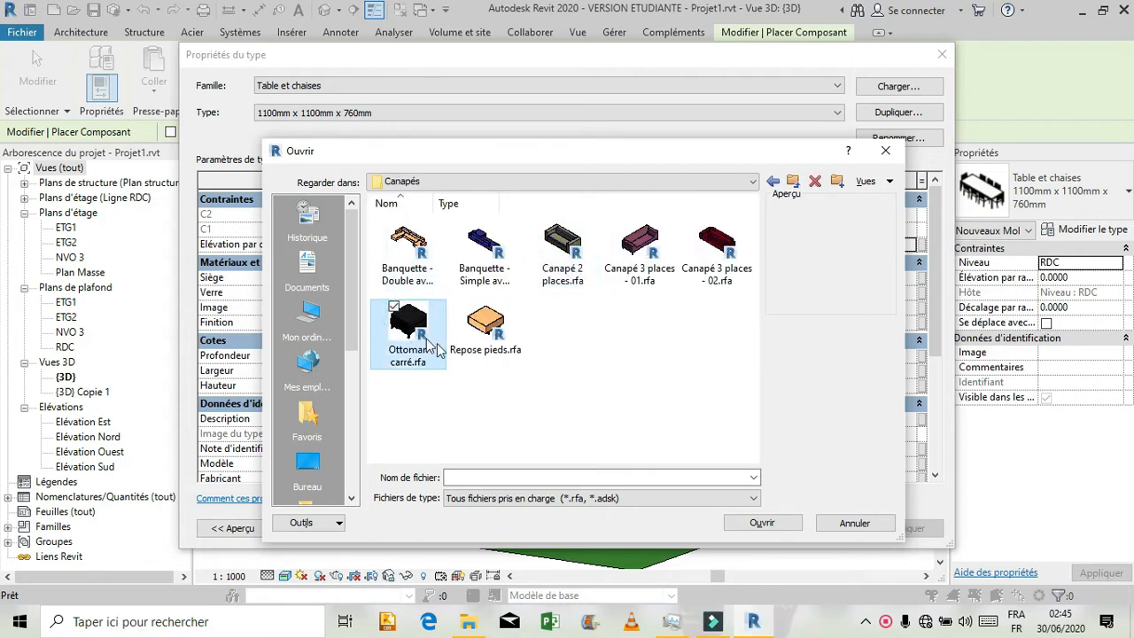
{"action": "left_click", "coordinate": [760, 523]}
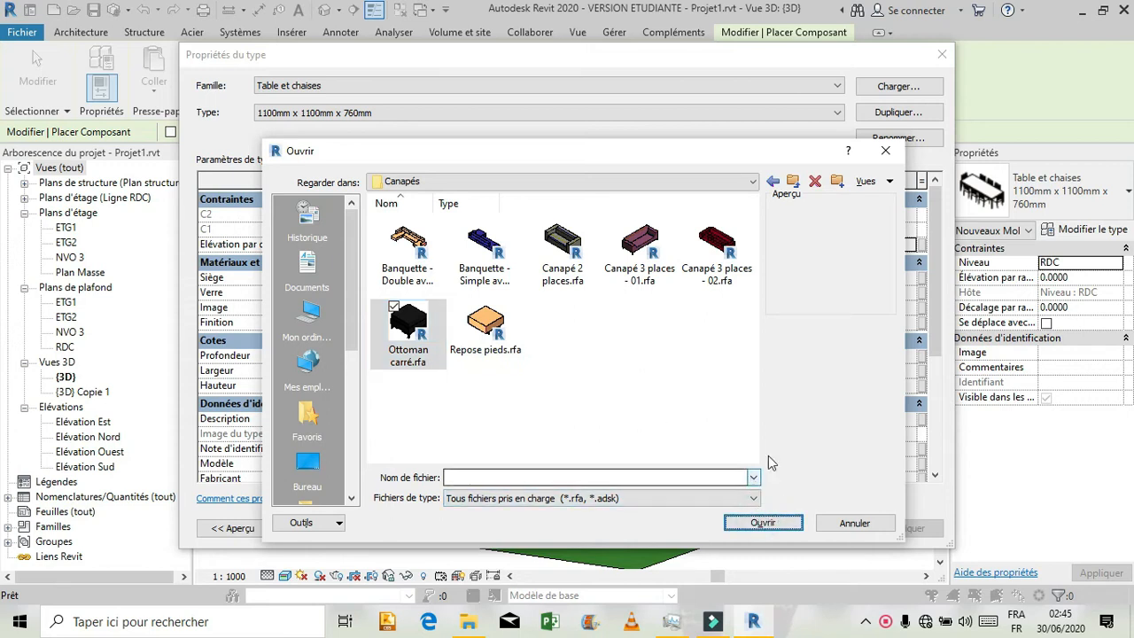
{"action": "left_click", "coordinate": [787, 521]}
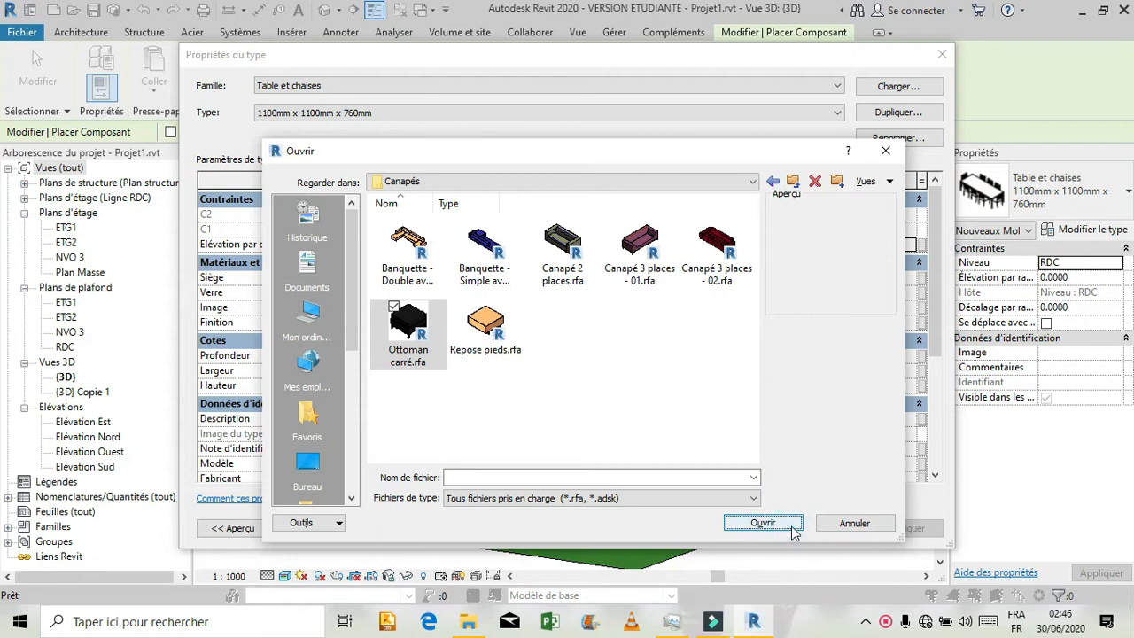
{"action": "left_click", "coordinate": [435, 360]}
{"action": "left_click", "coordinate": [447, 388]}
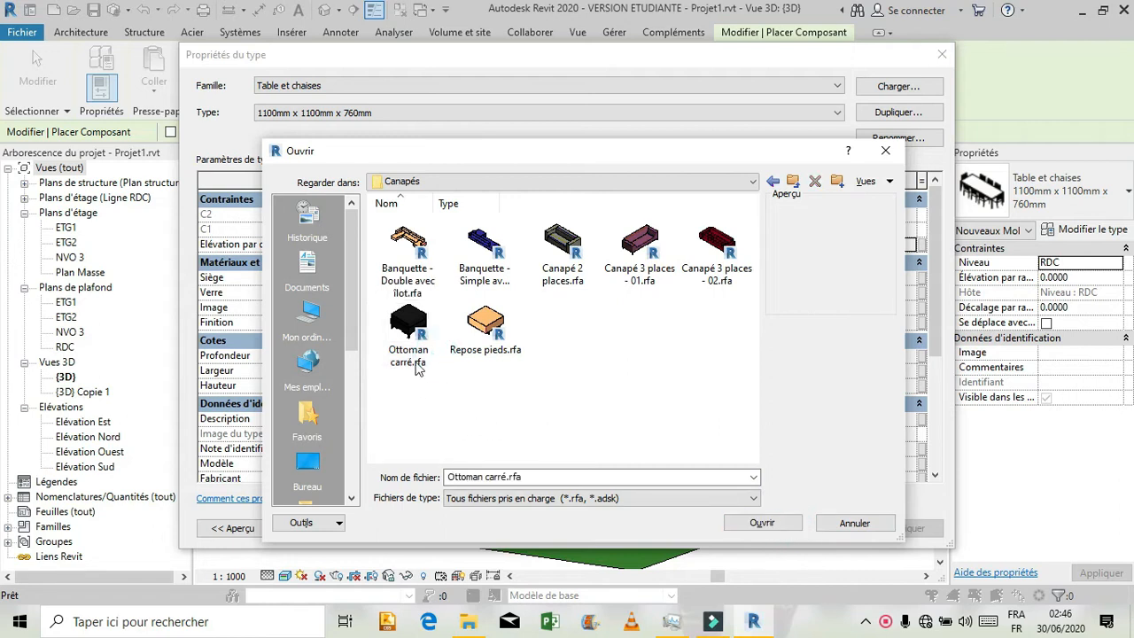
{"action": "left_click", "coordinate": [418, 368]}
{"action": "left_click", "coordinate": [760, 524]}
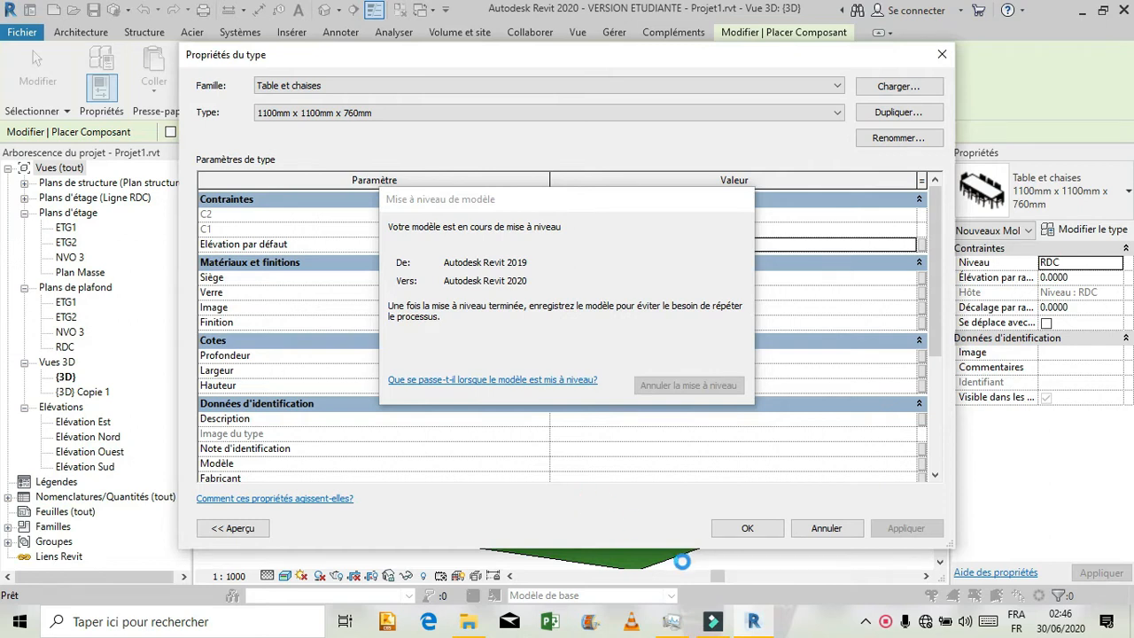
{"action": "left_click", "coordinate": [747, 528]}
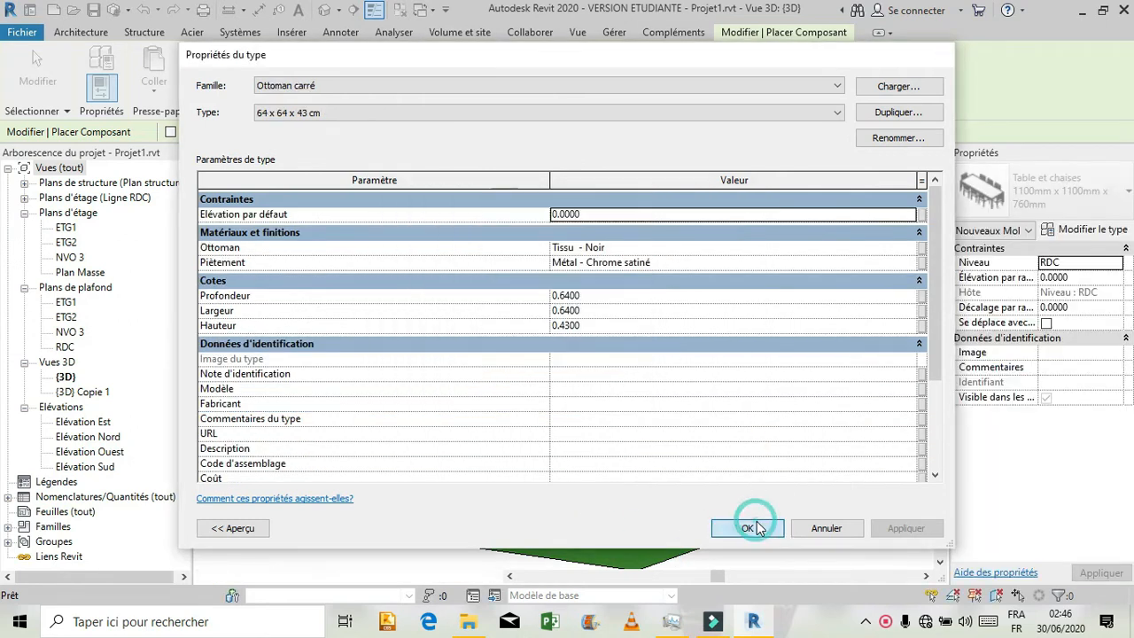
- Load the Fauteuil de relaxation.rfa armchair family from Mobilier > Chaises et Fauteuils
{"action": "left_click", "coordinate": [1099, 231]}
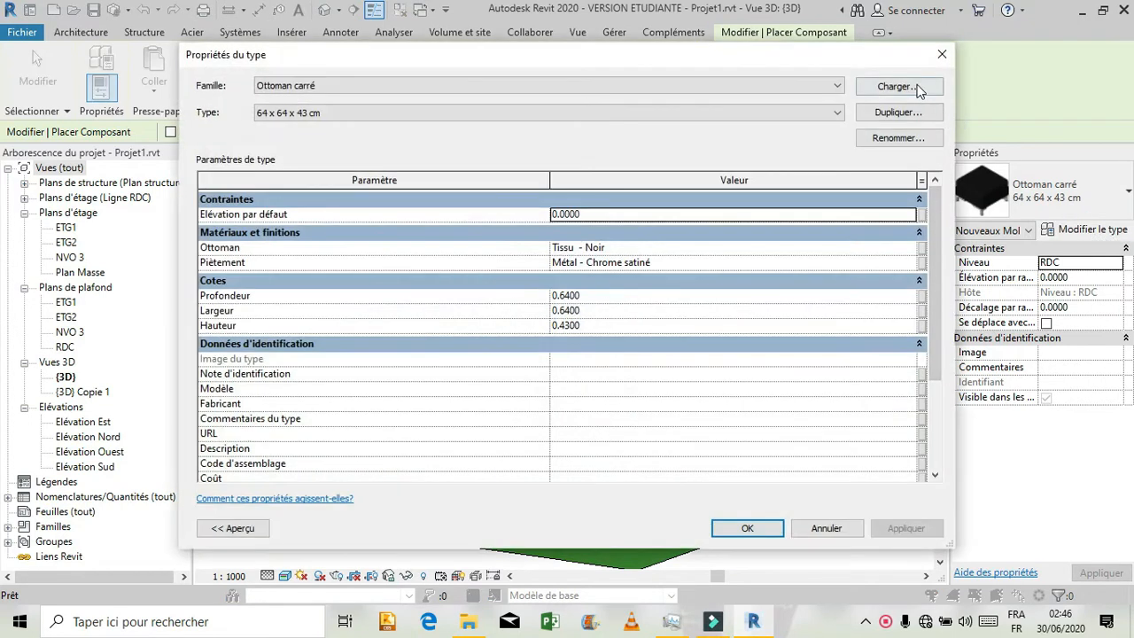
{"action": "left_click", "coordinate": [918, 88]}
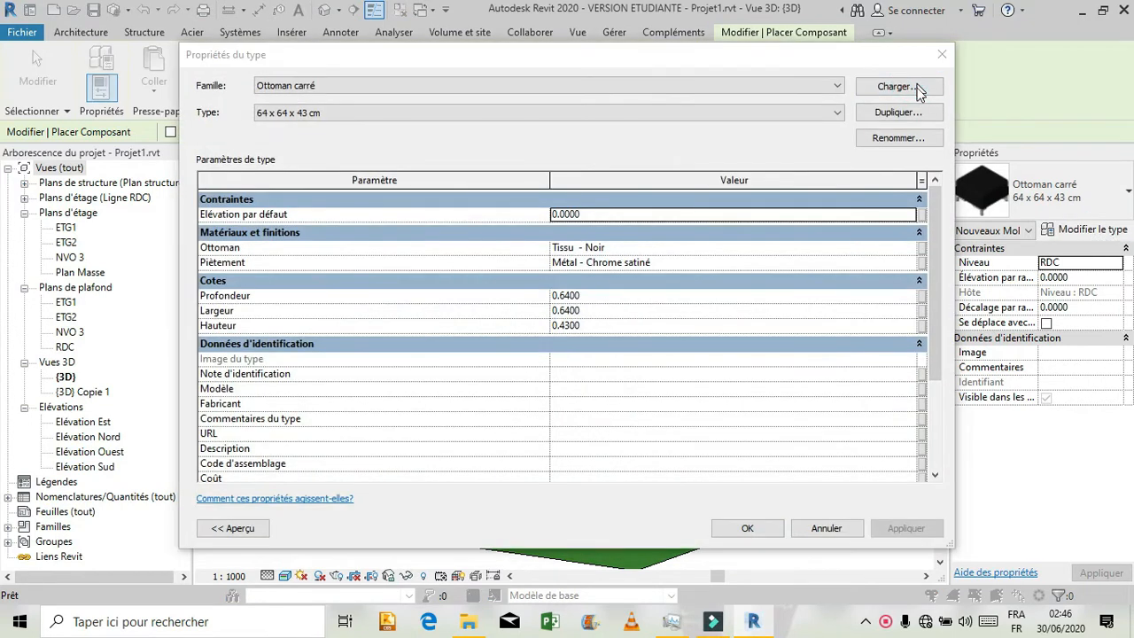
{"action": "left_click", "coordinate": [793, 180]}
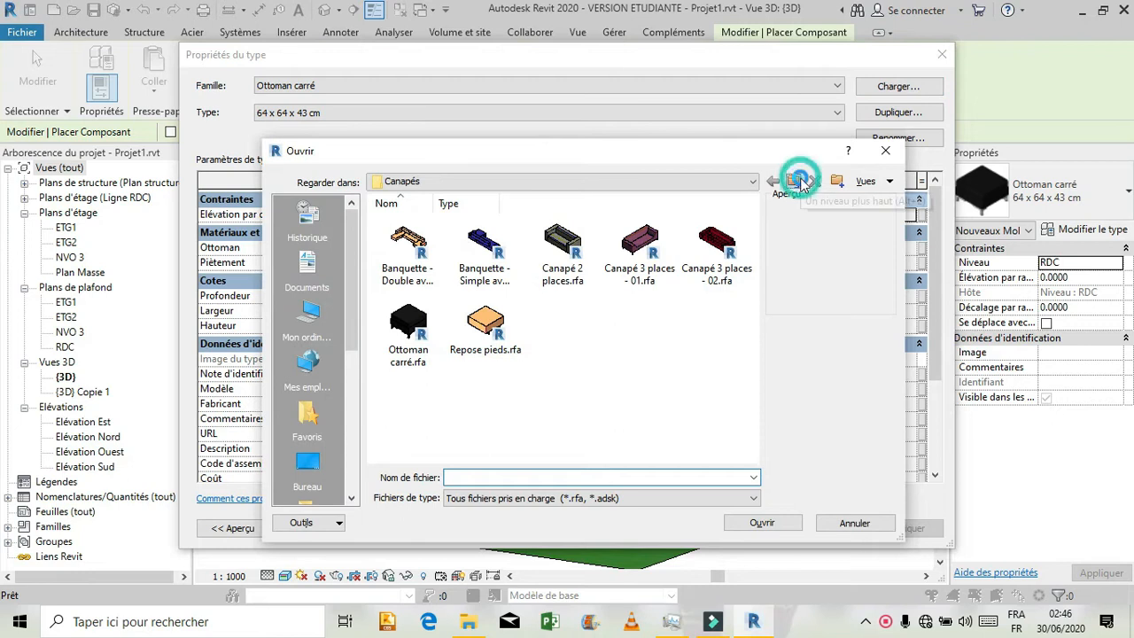
{"action": "double_click", "coordinate": [653, 272]}
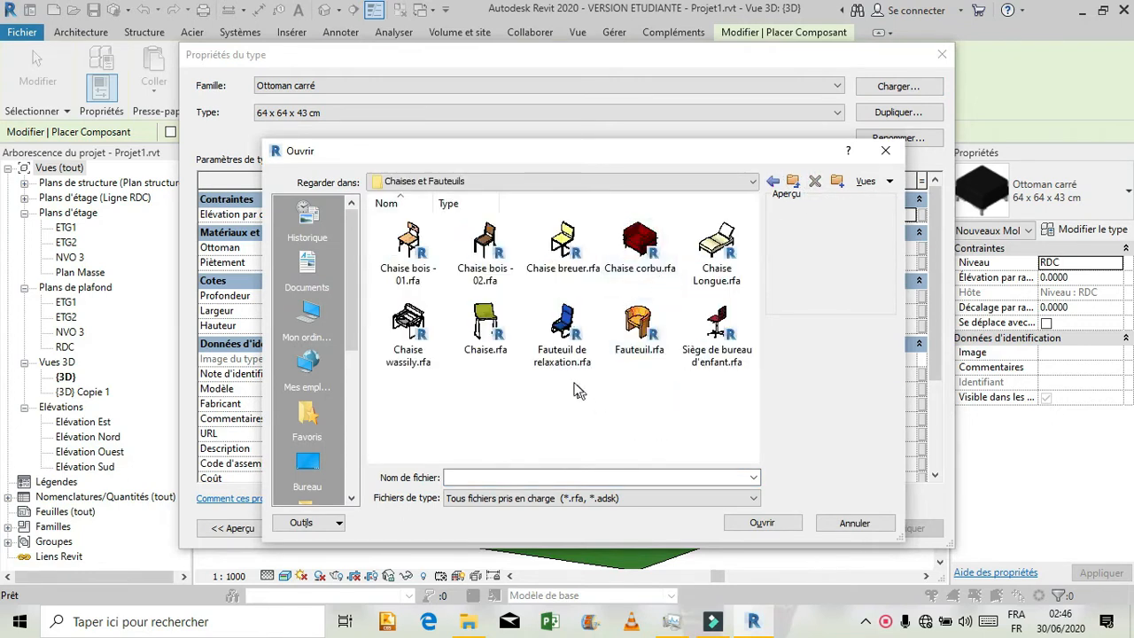
{"action": "left_click", "coordinate": [563, 327]}
{"action": "left_click", "coordinate": [791, 524]}
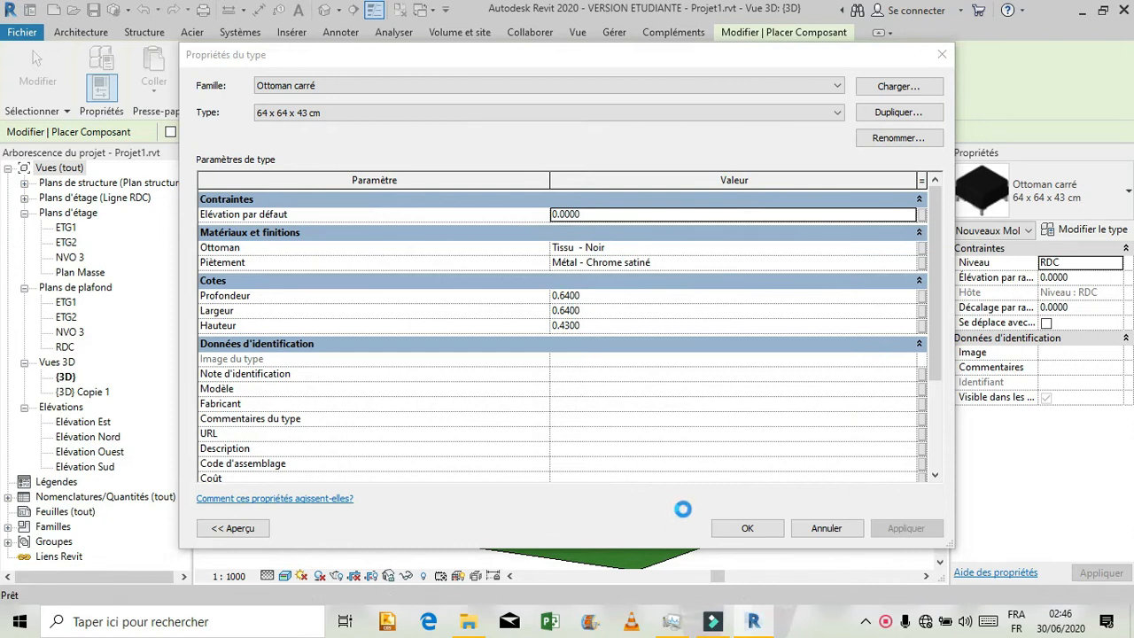
{"action": "left_click", "coordinate": [741, 528]}
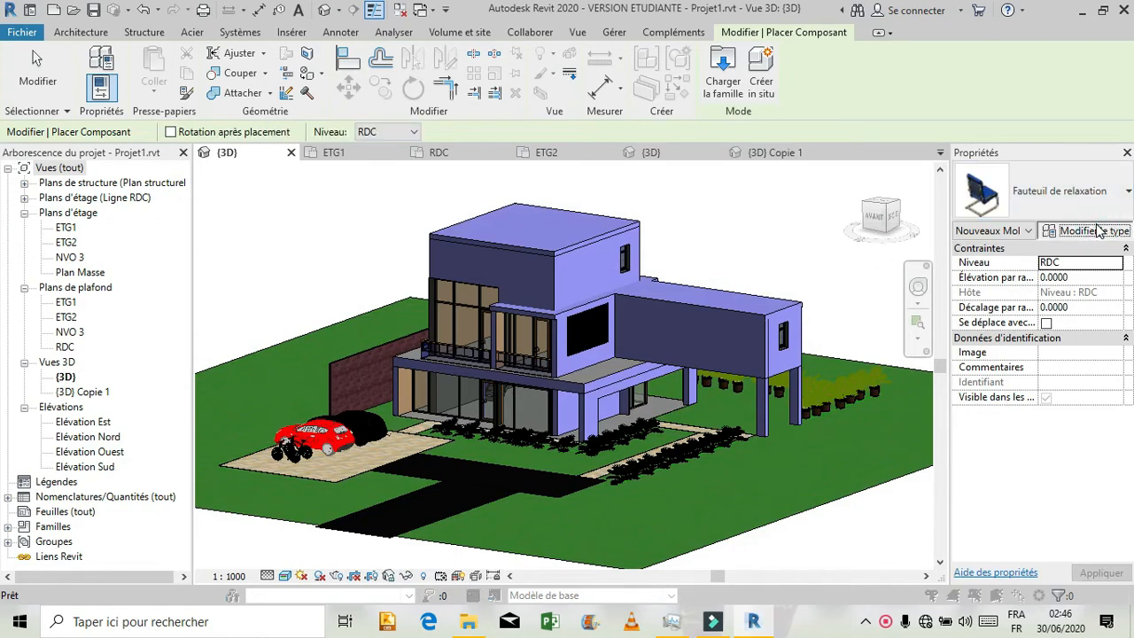
- Load the curved reception desk family Mueble_de_recepcin__Recepcin_Desk_15503.0001.rfa from fichier revit > famille revit > mobilier
{"action": "left_click", "coordinate": [1090, 230]}
{"action": "left_click", "coordinate": [858, 114]}
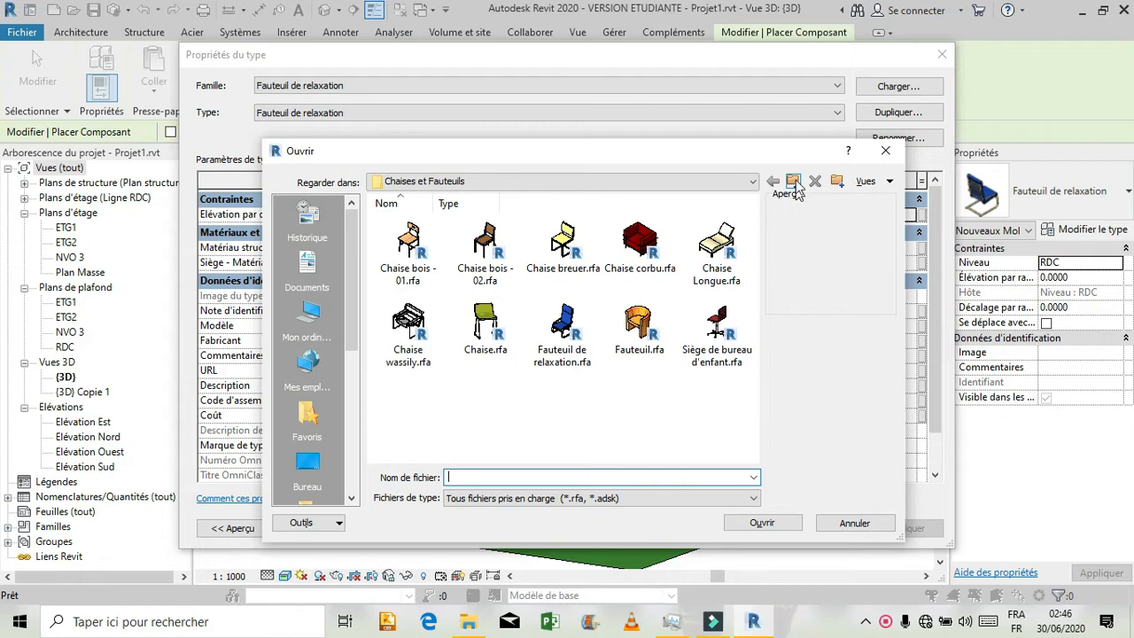
{"action": "left_click", "coordinate": [794, 184]}
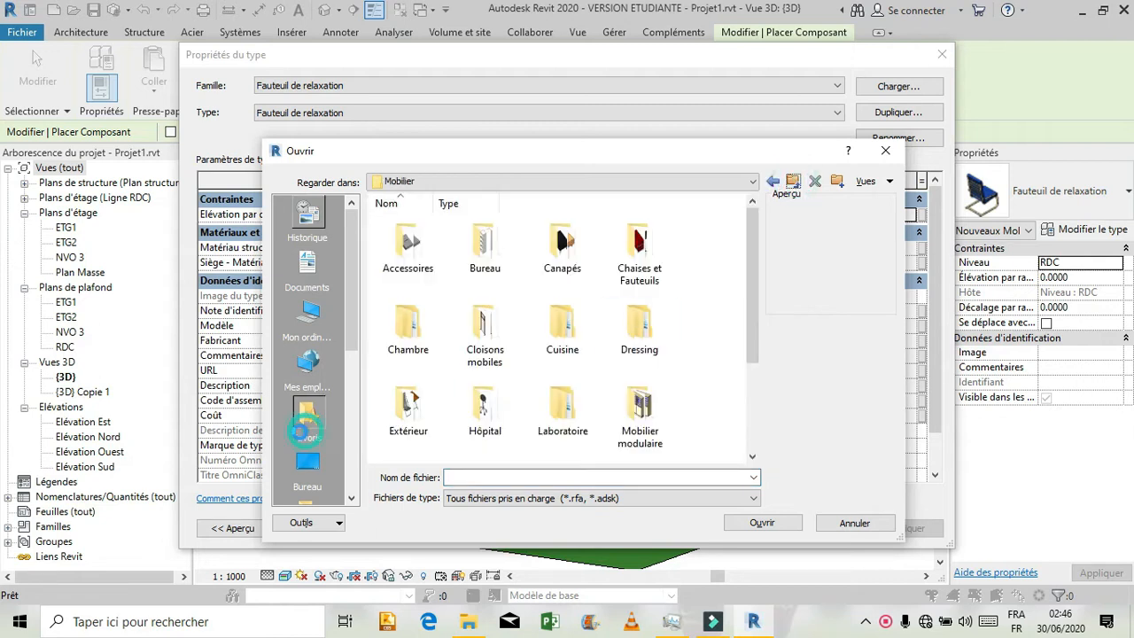
{"action": "left_click", "coordinate": [304, 431]}
{"action": "double_click", "coordinate": [666, 320]}
{"action": "double_click", "coordinate": [509, 265]}
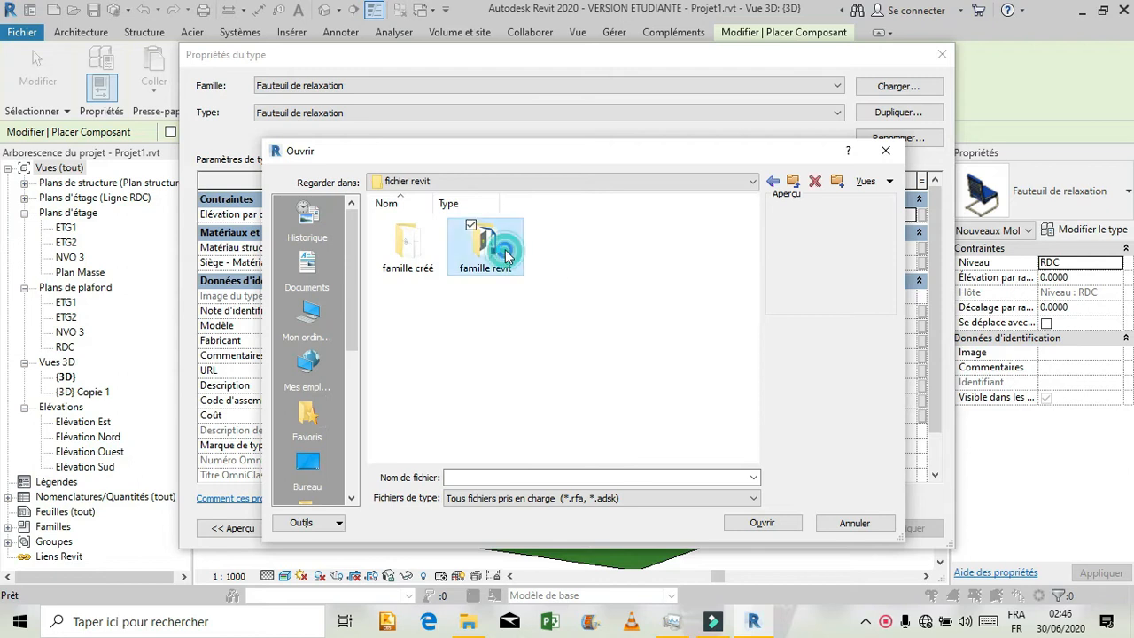
{"action": "left_click_drag", "start_coordinate": [748, 238], "coordinate": [758, 306]}
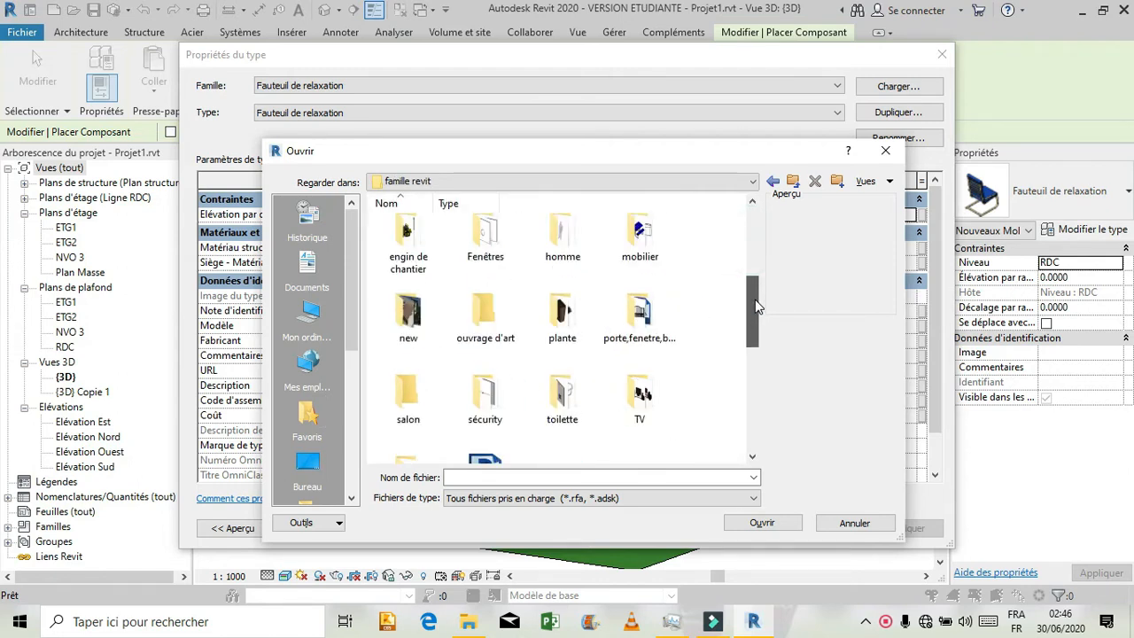
{"action": "double_click", "coordinate": [640, 233]}
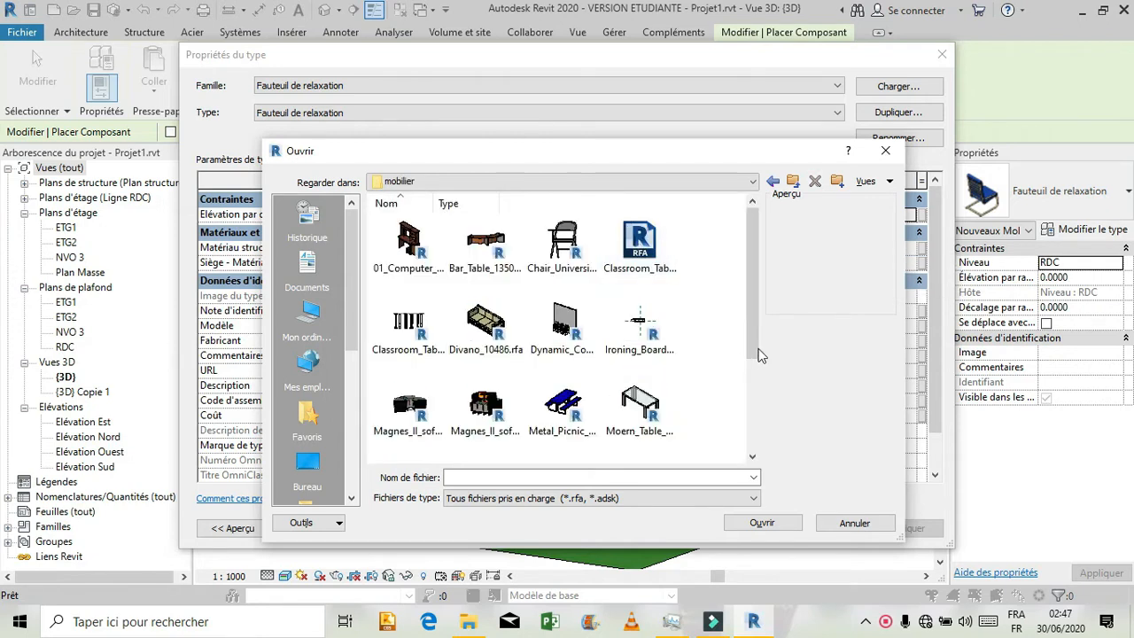
{"action": "left_click_drag", "start_coordinate": [752, 301], "coordinate": [750, 391]}
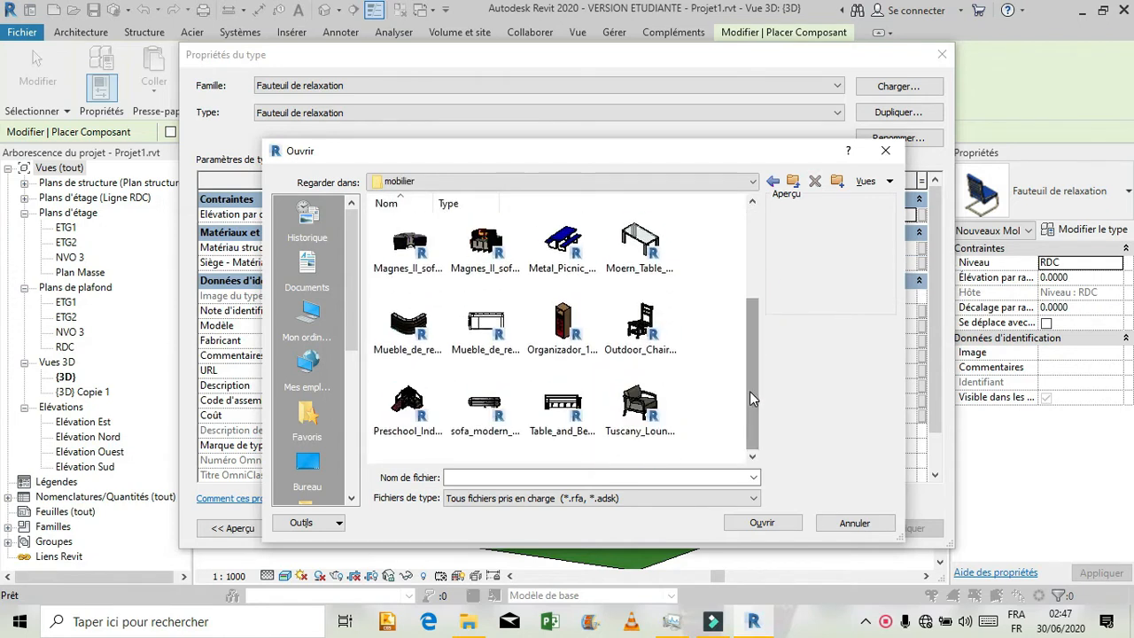
{"action": "left_click", "coordinate": [407, 328]}
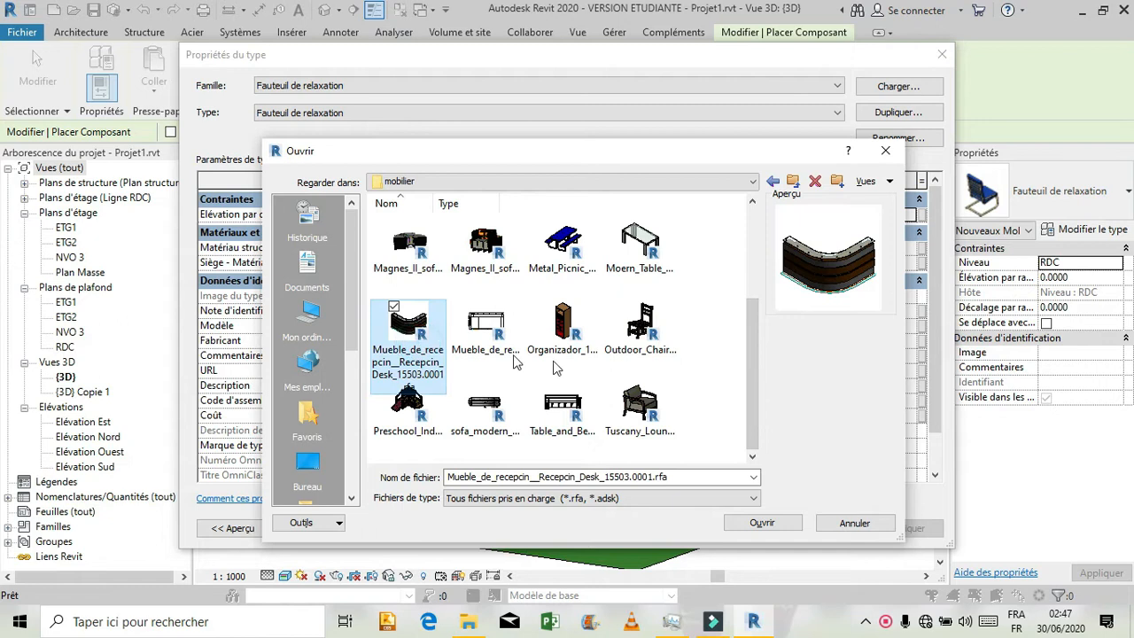
{"action": "left_click", "coordinate": [728, 528]}
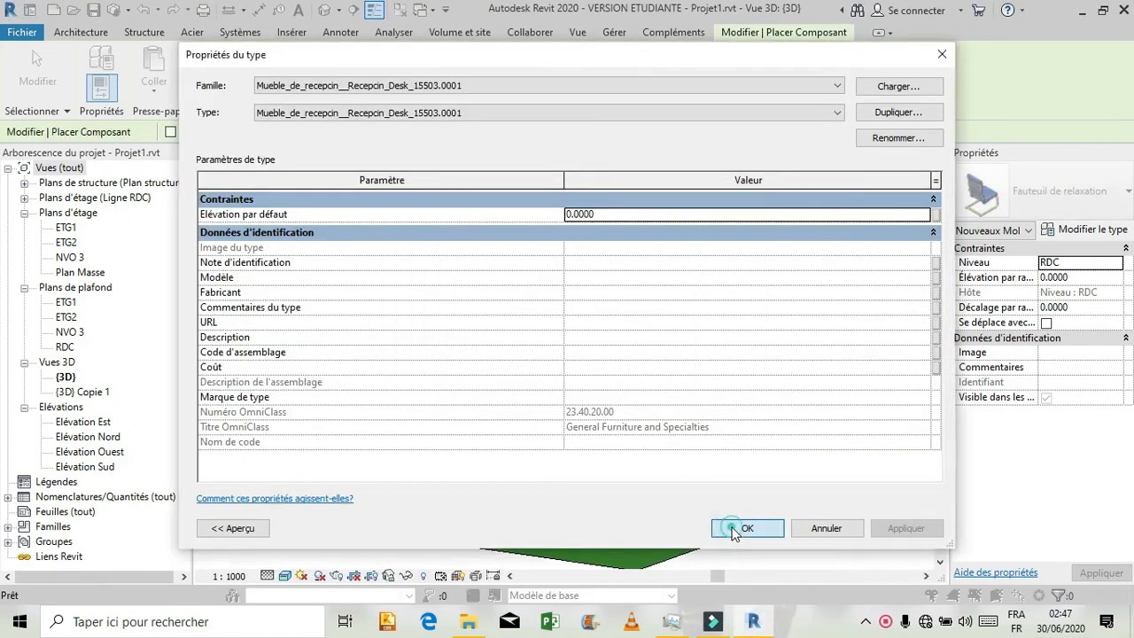
{"action": "left_click", "coordinate": [736, 528]}
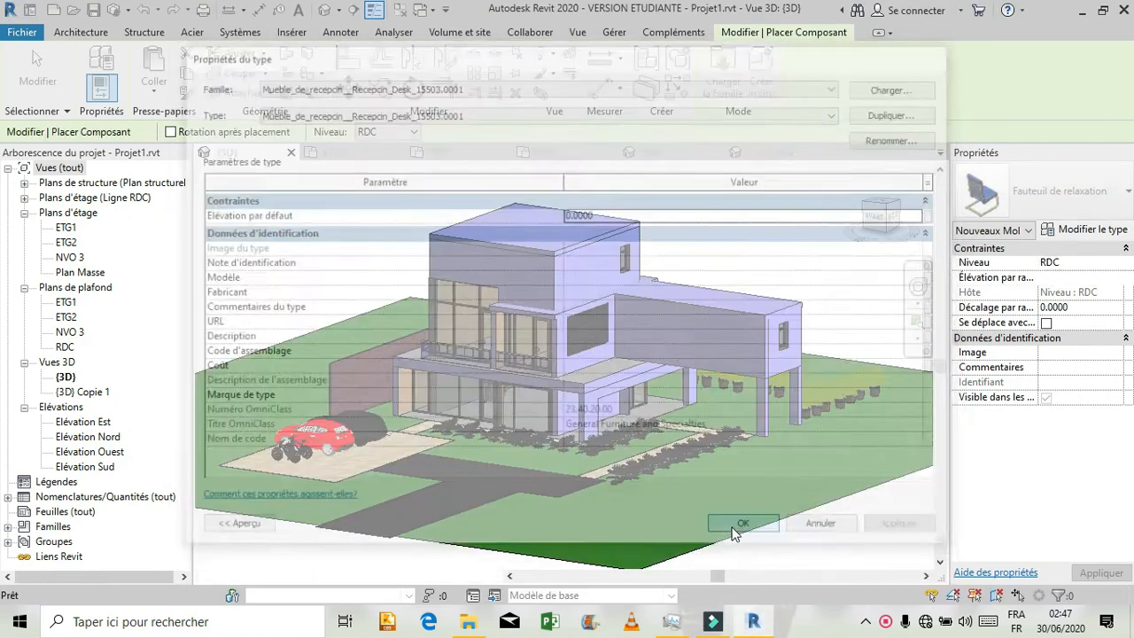
- Load the Teapot_16827.rfa family from the cuisine folder of famille revit
{"action": "left_click", "coordinate": [1091, 232]}
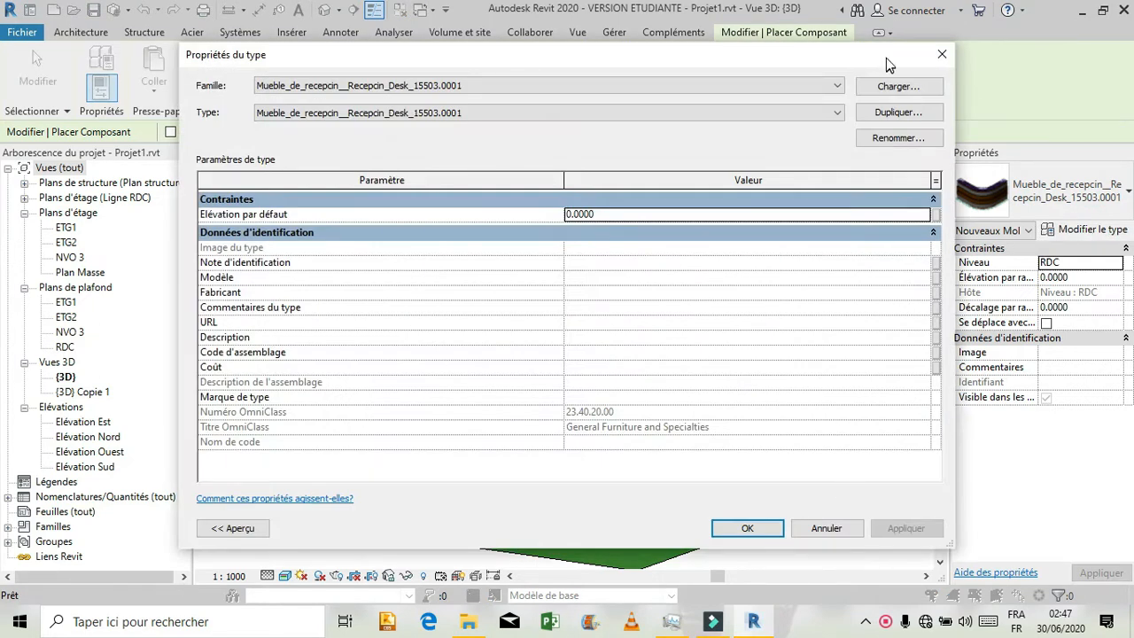
{"action": "left_click", "coordinate": [889, 88]}
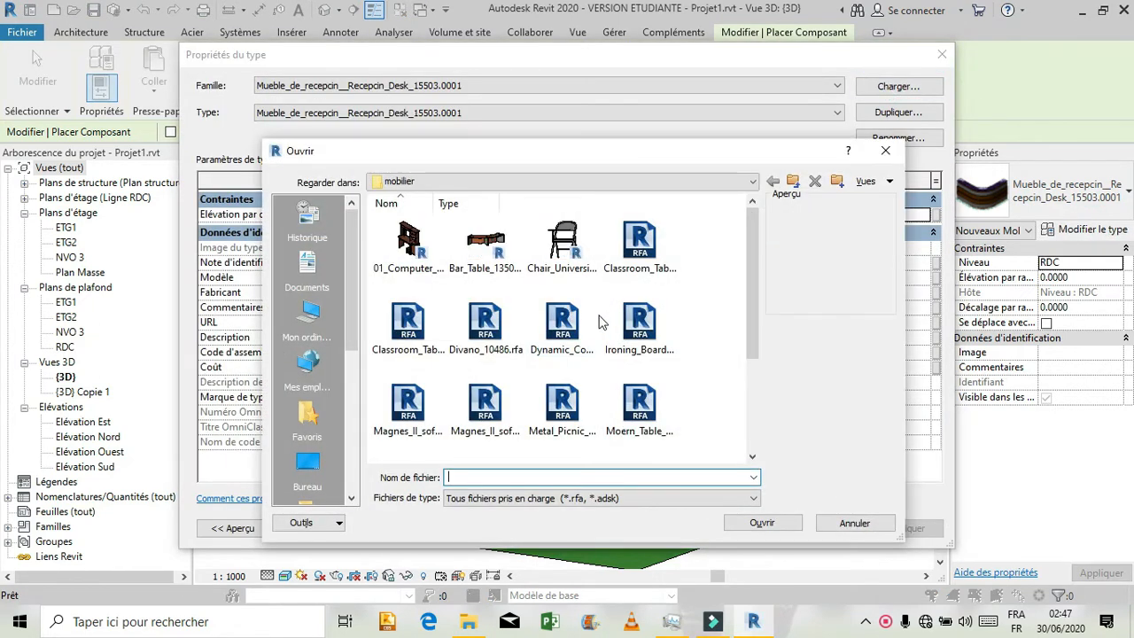
{"action": "left_click", "coordinate": [794, 181]}
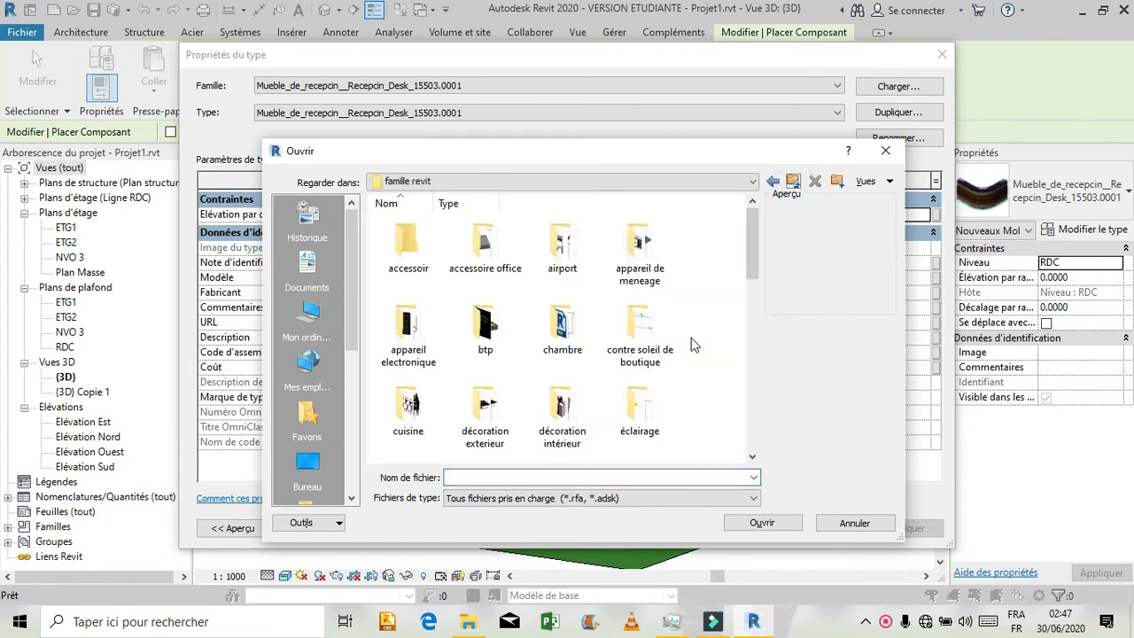
{"action": "mouse_move", "coordinate": [754, 255]}
{"action": "left_mouse_down"}
{"action": "mouse_move", "coordinate": [757, 335]}
{"action": "mouse_move", "coordinate": [757, 262]}
{"action": "left_mouse_up"}
{"action": "double_click", "coordinate": [407, 412]}
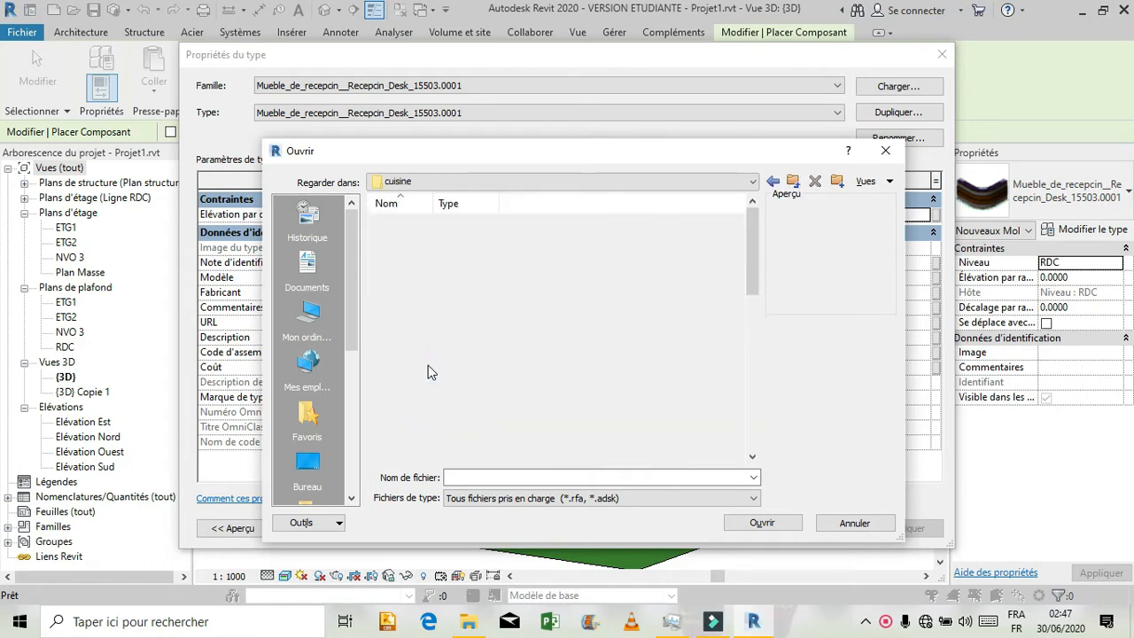
{"action": "left_click_drag", "start_coordinate": [751, 217], "coordinate": [748, 373]}
{"action": "left_click", "coordinate": [408, 432]}
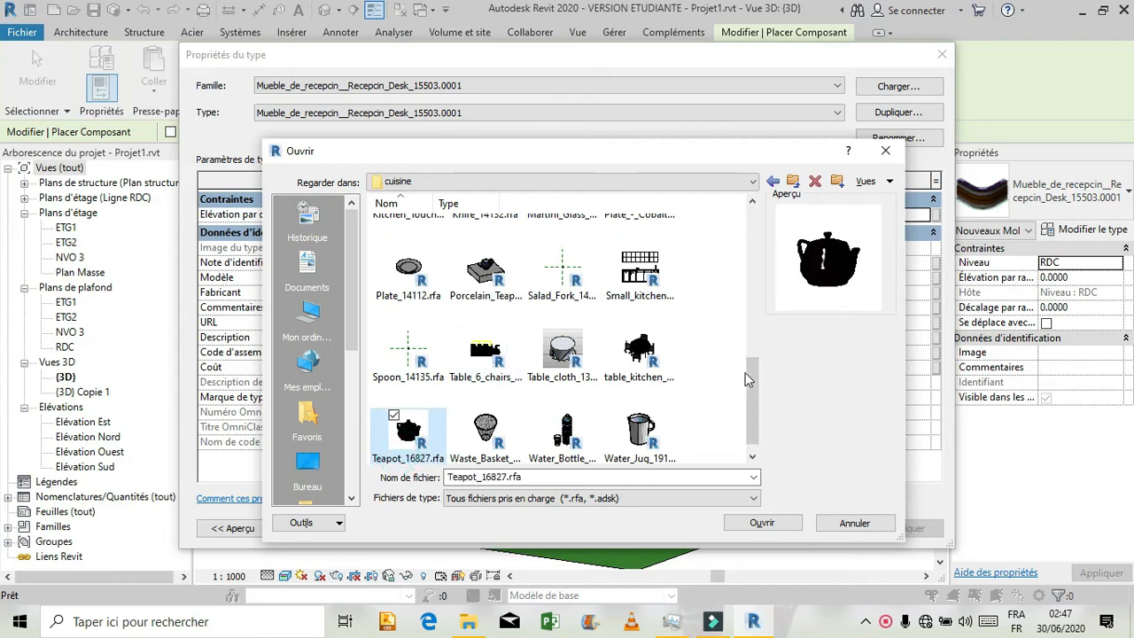
{"action": "scroll", "coordinate": [758, 383], "scroll_direction": "down", "scroll_amount": 1}
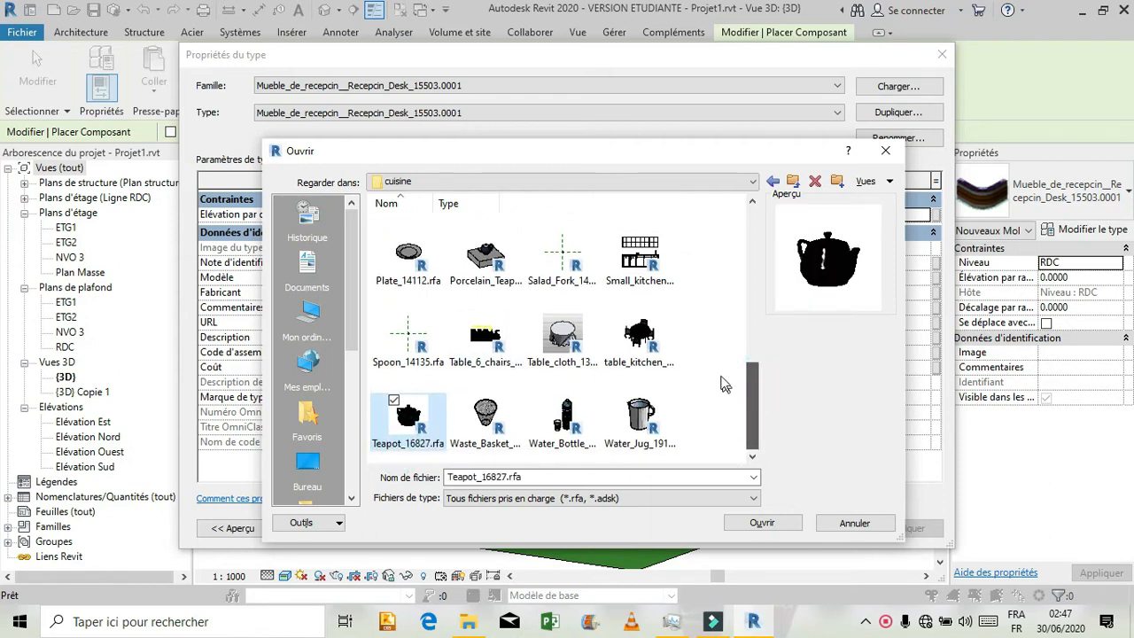
{"action": "scroll", "coordinate": [722, 383], "scroll_direction": "up", "scroll_amount": 10}
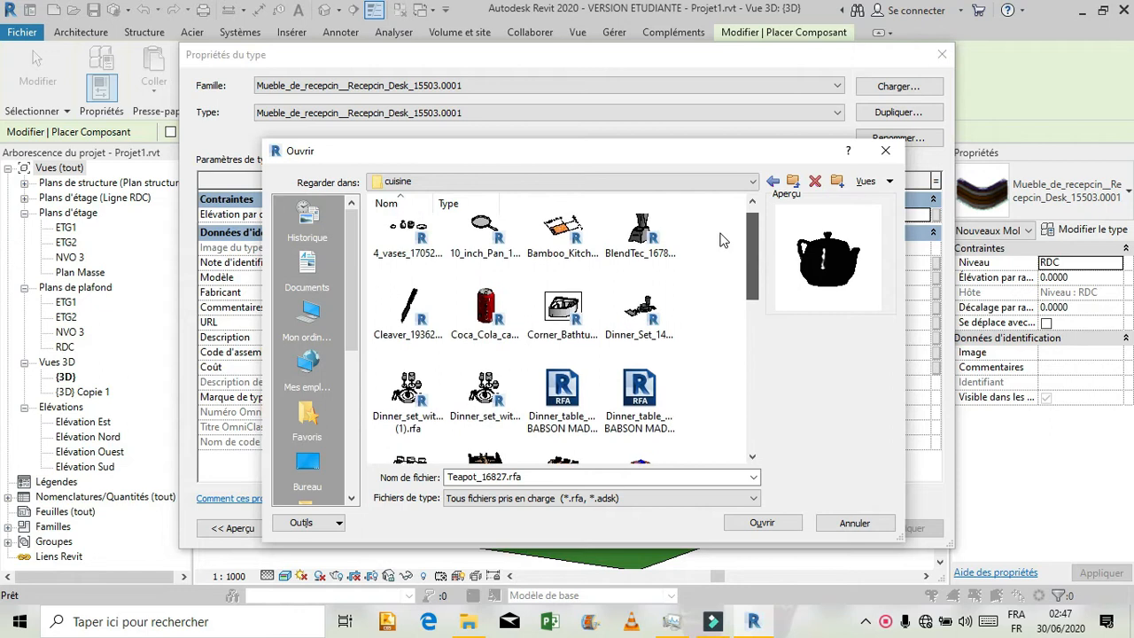
{"action": "scroll", "coordinate": [721, 240], "scroll_direction": "down", "scroll_amount": 5}
{"action": "scroll", "coordinate": [700, 390], "scroll_direction": "up", "scroll_amount": 6}
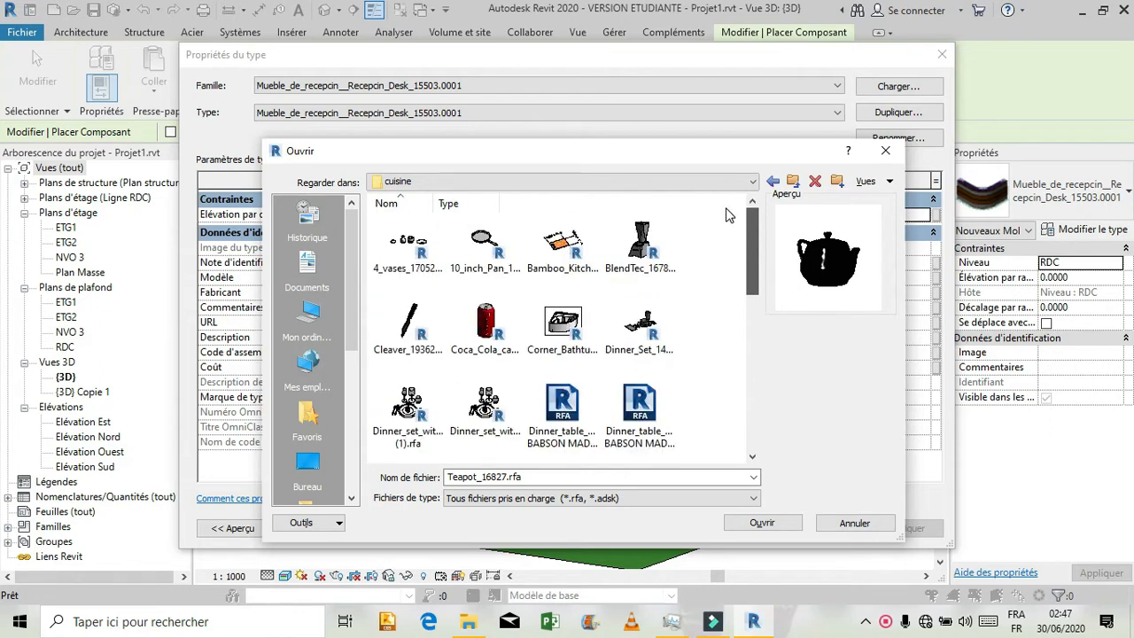
{"action": "left_click", "coordinate": [786, 523]}
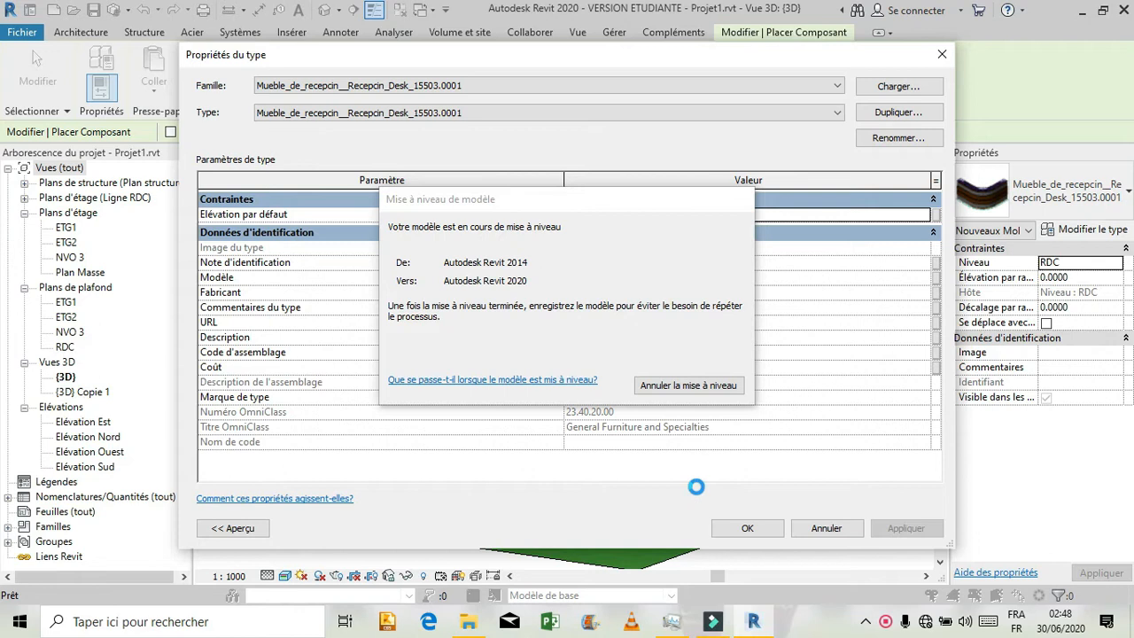
{"action": "left_click", "coordinate": [742, 528]}
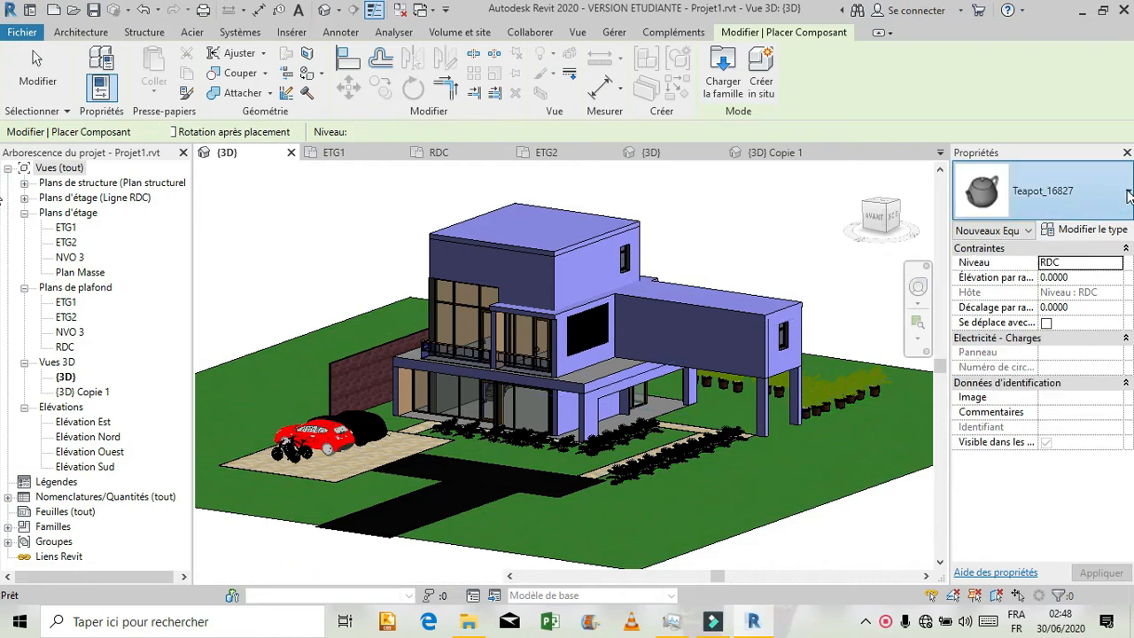
- Review the list of loaded component families and types, including the reception desk and Ottoman carré
{"action": "left_click", "coordinate": [1128, 197]}
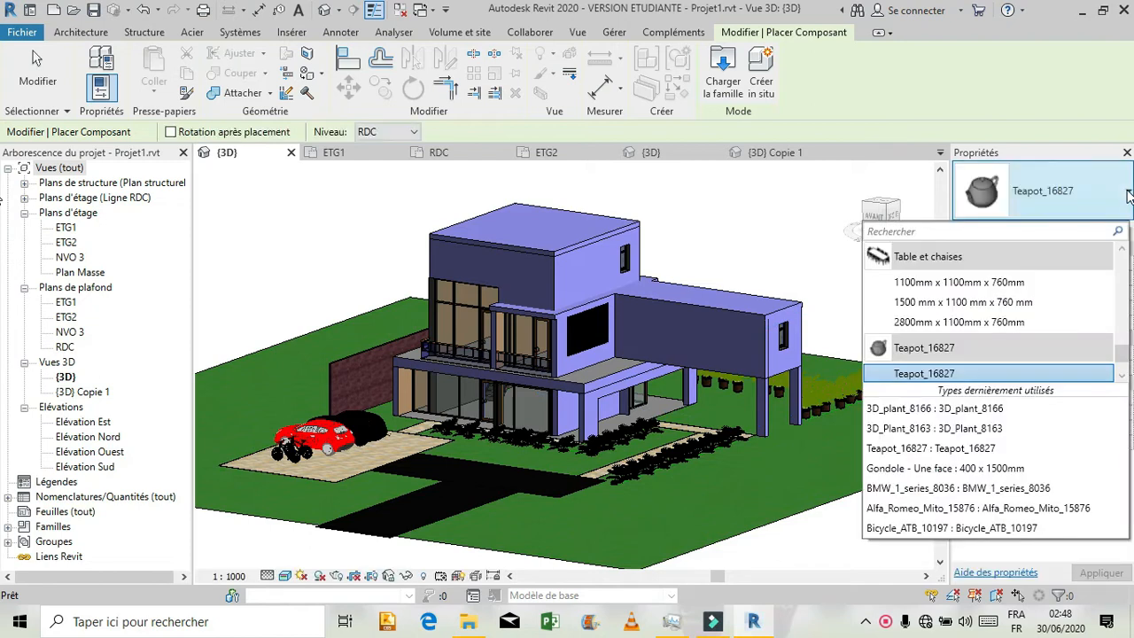
{"action": "scroll", "coordinate": [1053, 303], "scroll_direction": "up", "scroll_amount": 8}
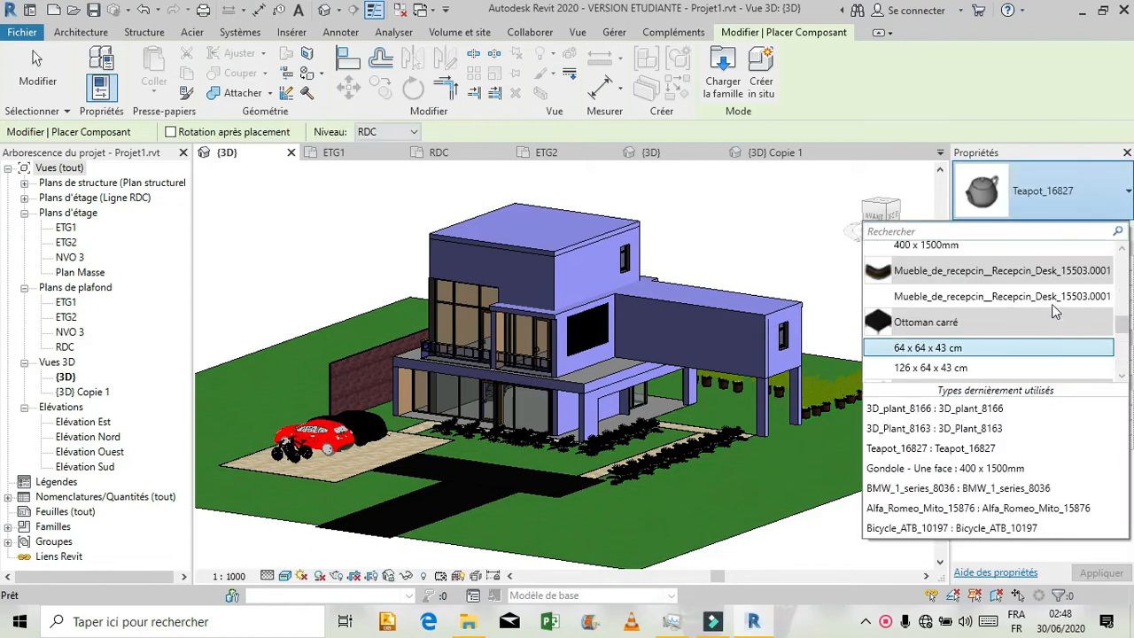
{"action": "scroll", "coordinate": [1055, 312], "scroll_direction": "down", "scroll_amount": 3}
{"action": "left_click", "coordinate": [1045, 173]}
{"action": "left_click", "coordinate": [1066, 184]}
{"action": "left_click", "coordinate": [1066, 183]}
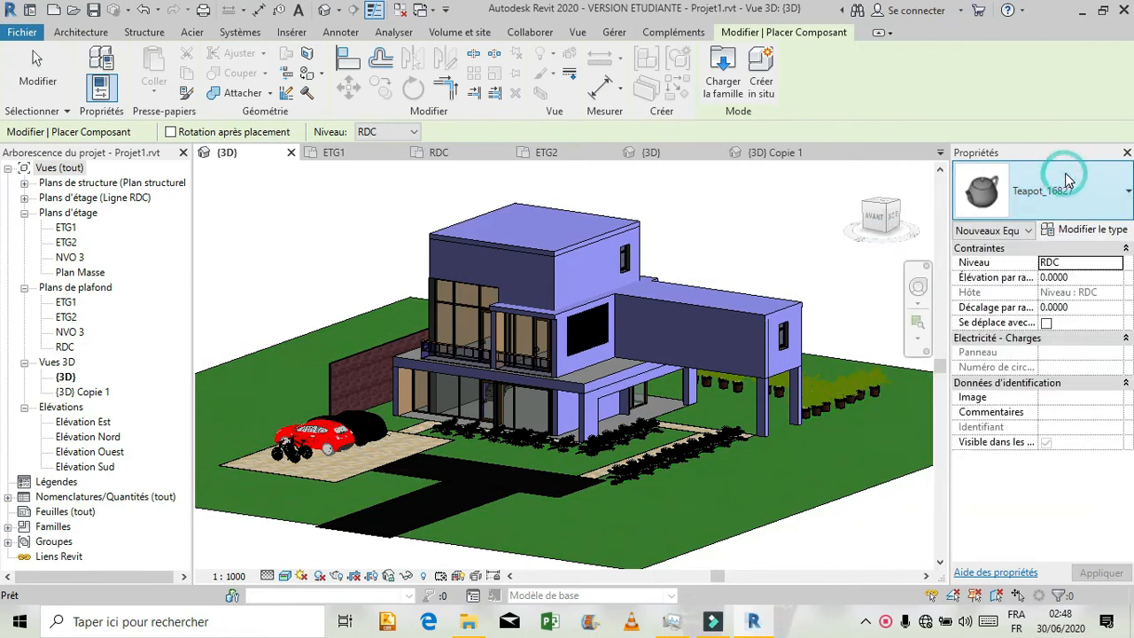
- Load the Bouteille de vin.rfa family from France > Equipement spécialisé > Accessoires de table
{"action": "left_click", "coordinate": [1089, 231]}
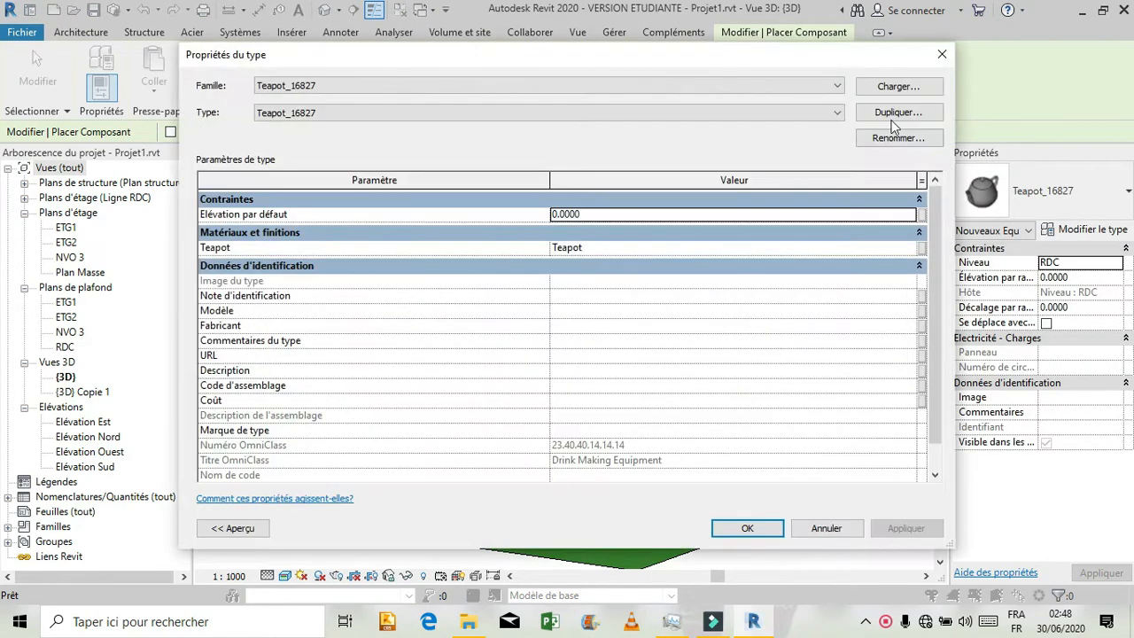
{"action": "left_click", "coordinate": [897, 86]}
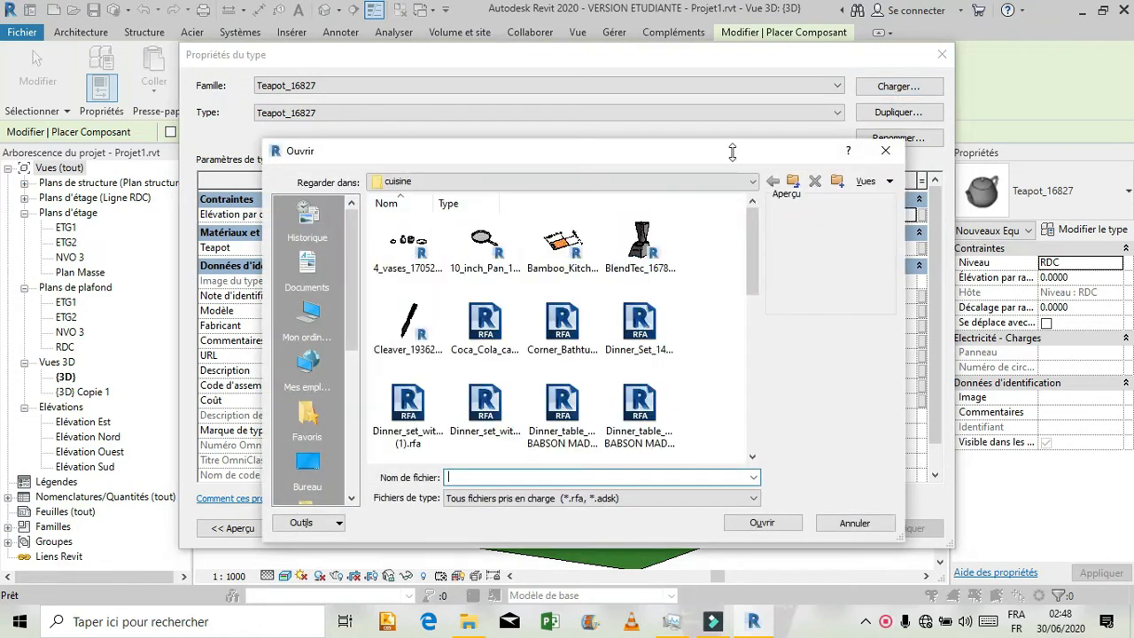
{"action": "left_click", "coordinate": [307, 415]}
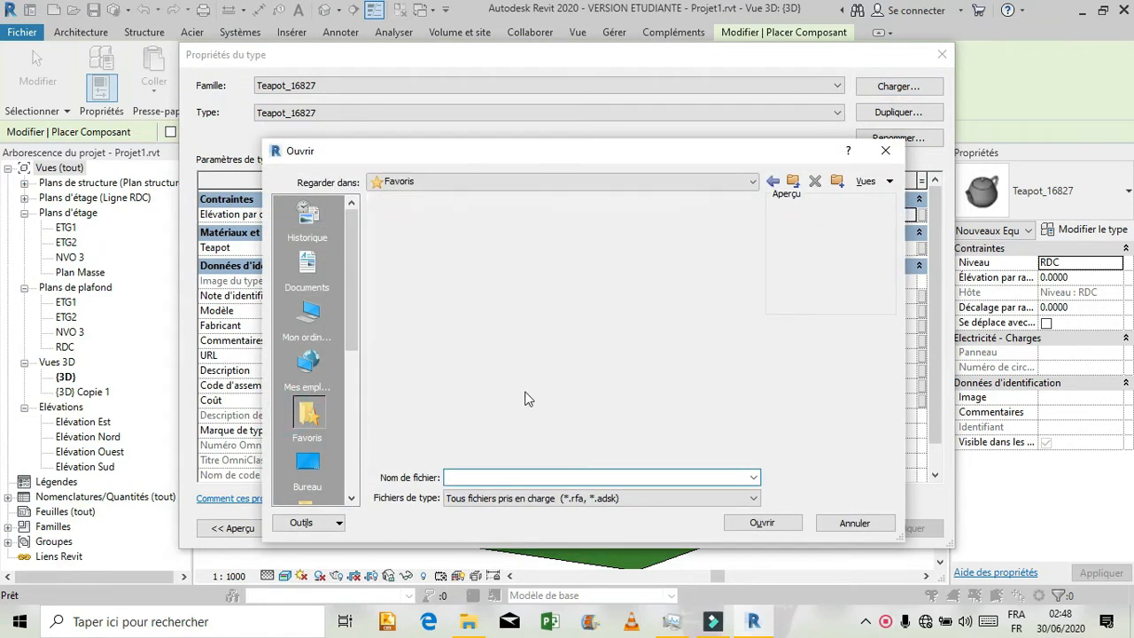
{"action": "double_click", "coordinate": [553, 416]}
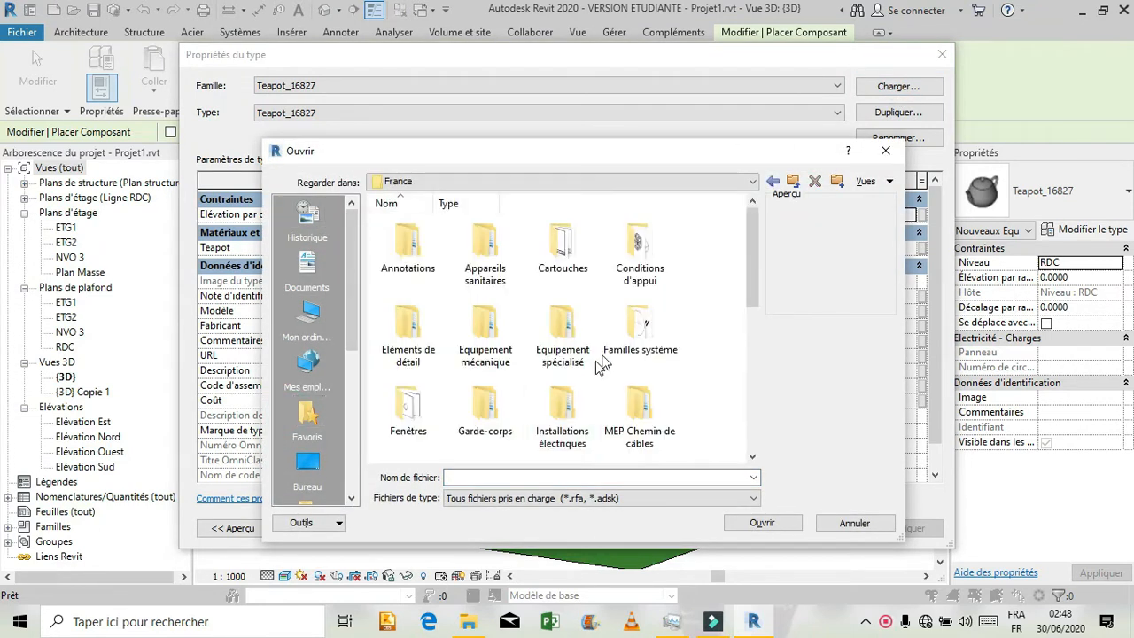
{"action": "mouse_move", "coordinate": [753, 255]}
{"action": "left_mouse_down"}
{"action": "mouse_move", "coordinate": [759, 379]}
{"action": "mouse_move", "coordinate": [749, 239]}
{"action": "left_mouse_up"}
{"action": "double_click", "coordinate": [536, 363]}
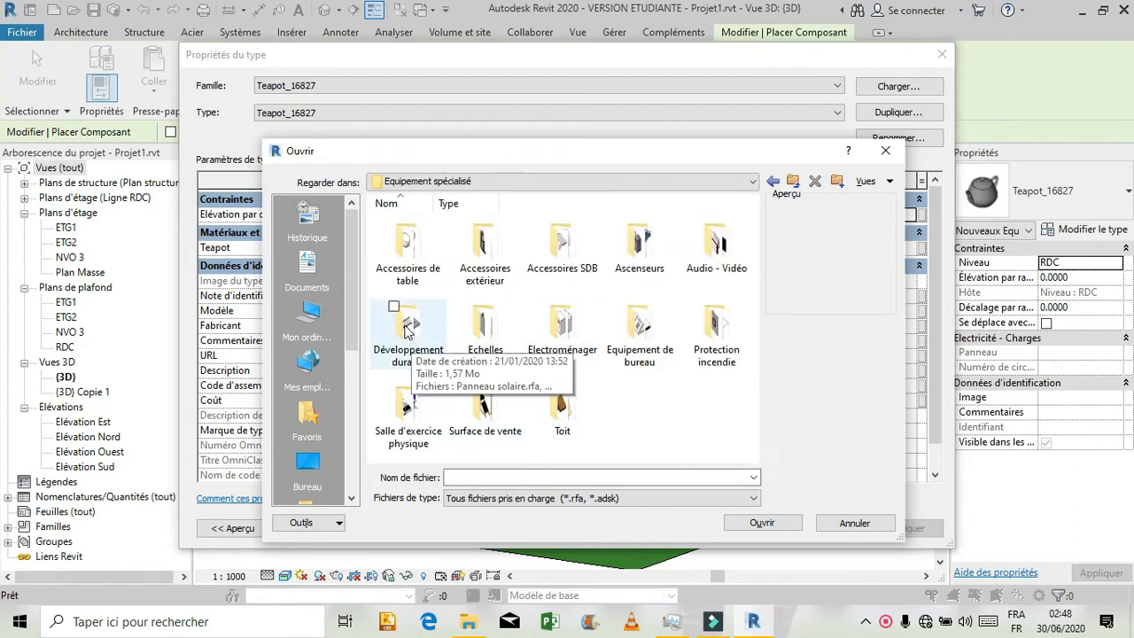
{"action": "double_click", "coordinate": [409, 261]}
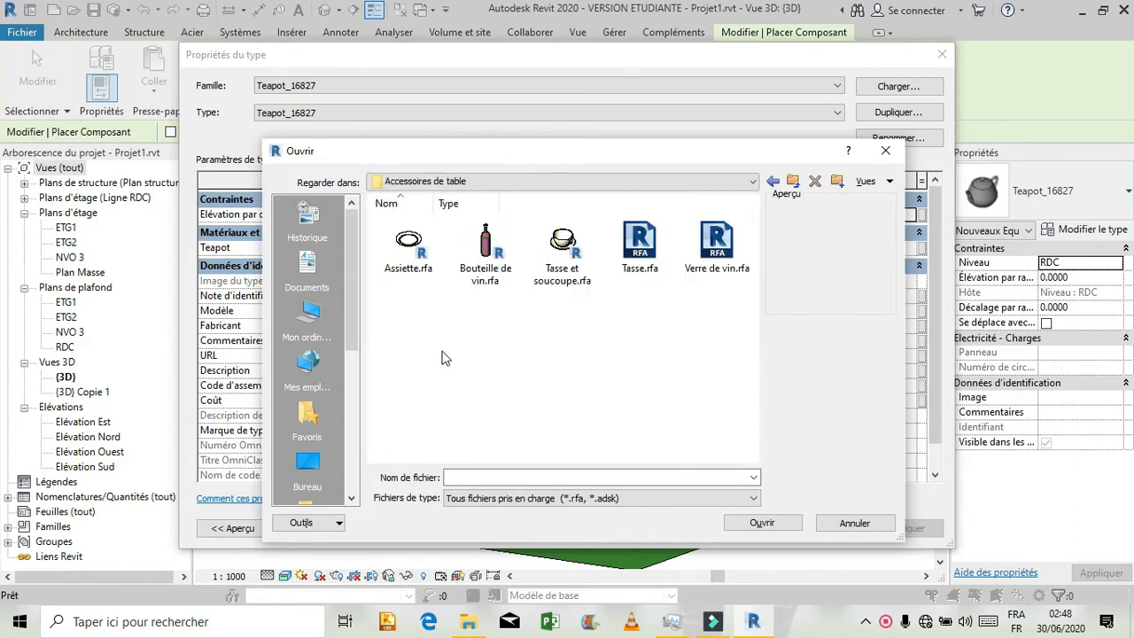
{"action": "left_click", "coordinate": [488, 280]}
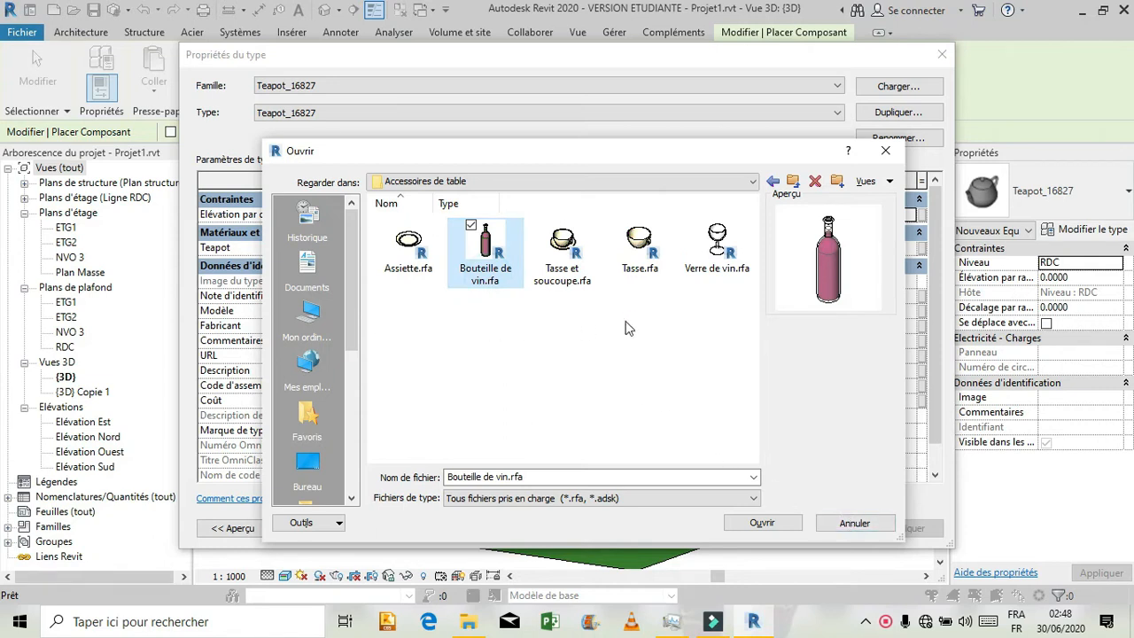
{"action": "left_click", "coordinate": [740, 530]}
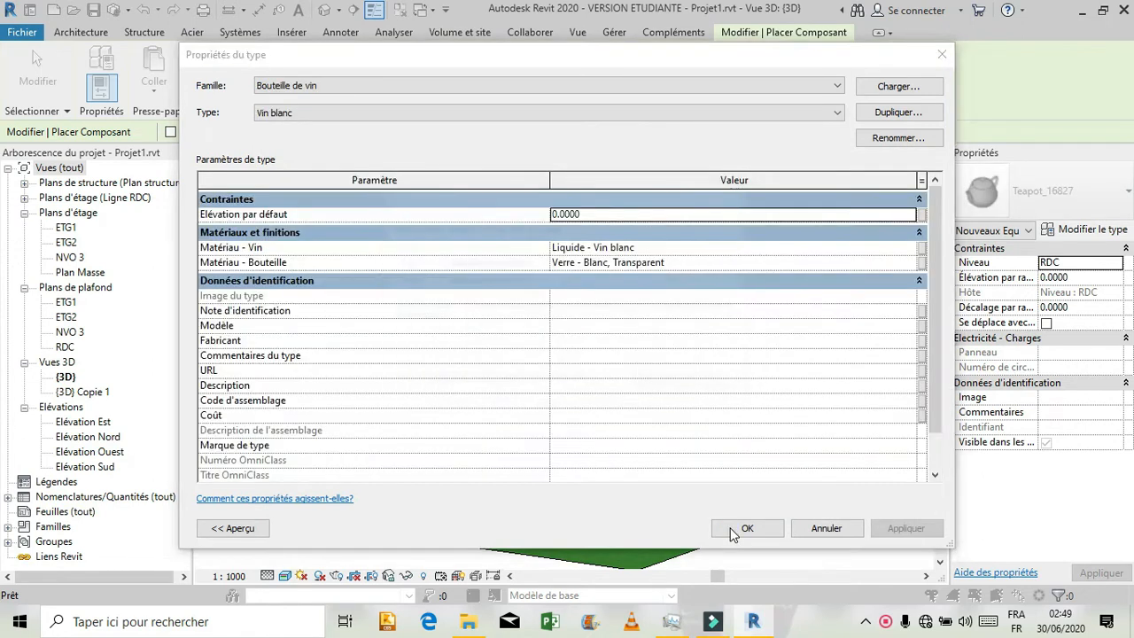
{"action": "left_click", "coordinate": [735, 528]}
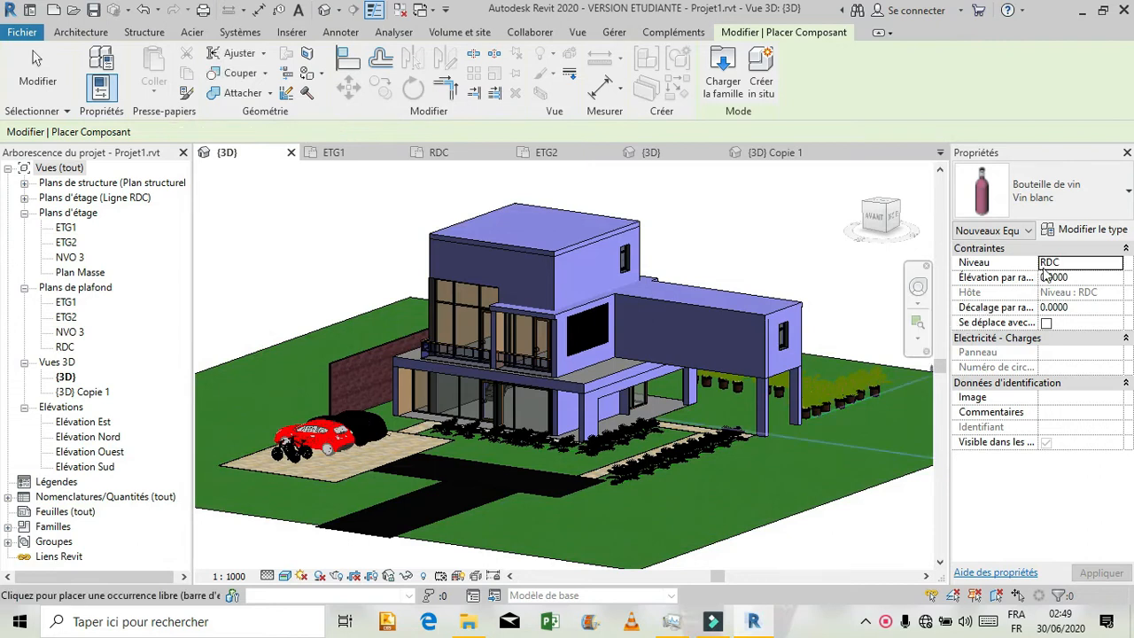
- Load the Assiette.rfa plate family from the Accessoires de table folder
{"action": "left_click", "coordinate": [1099, 230]}
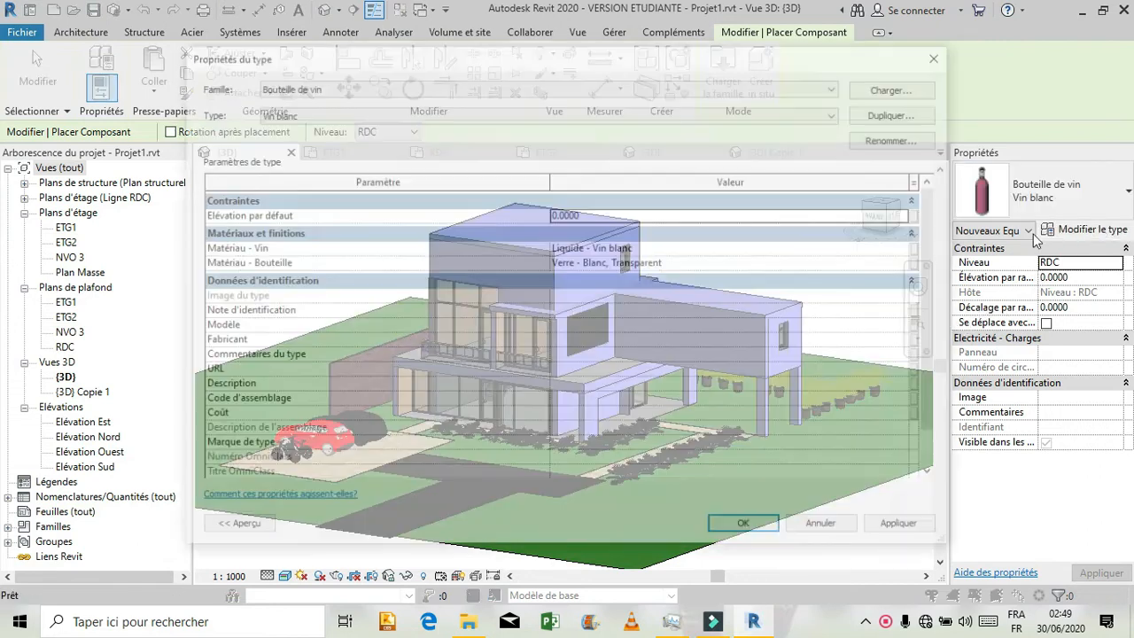
{"action": "left_click", "coordinate": [923, 88]}
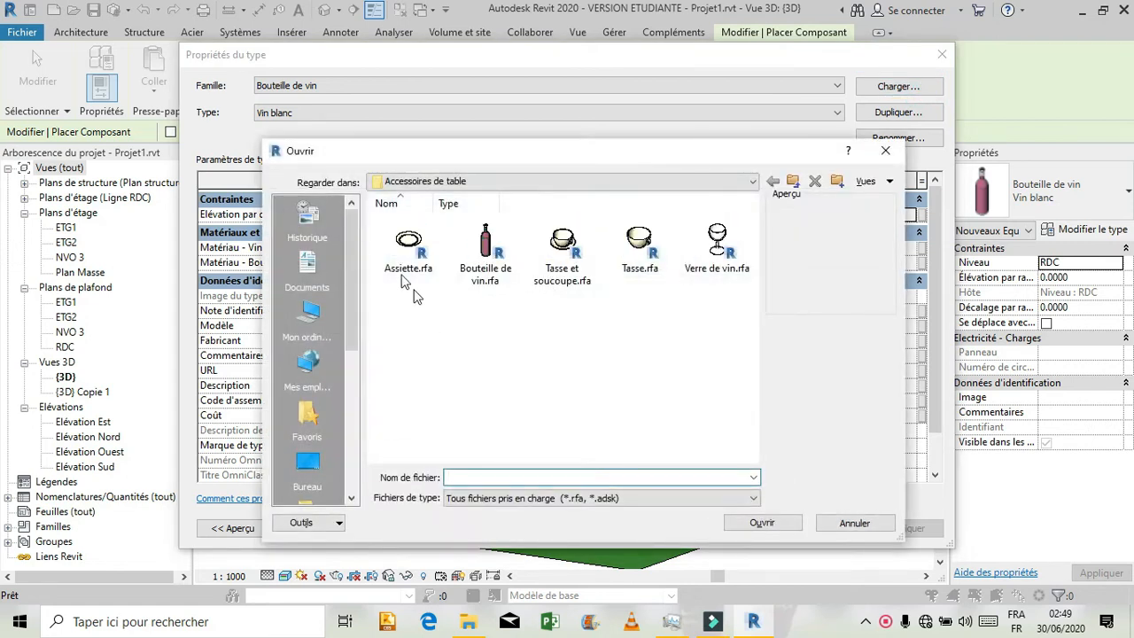
{"action": "left_click", "coordinate": [407, 246]}
{"action": "left_click", "coordinate": [759, 522]}
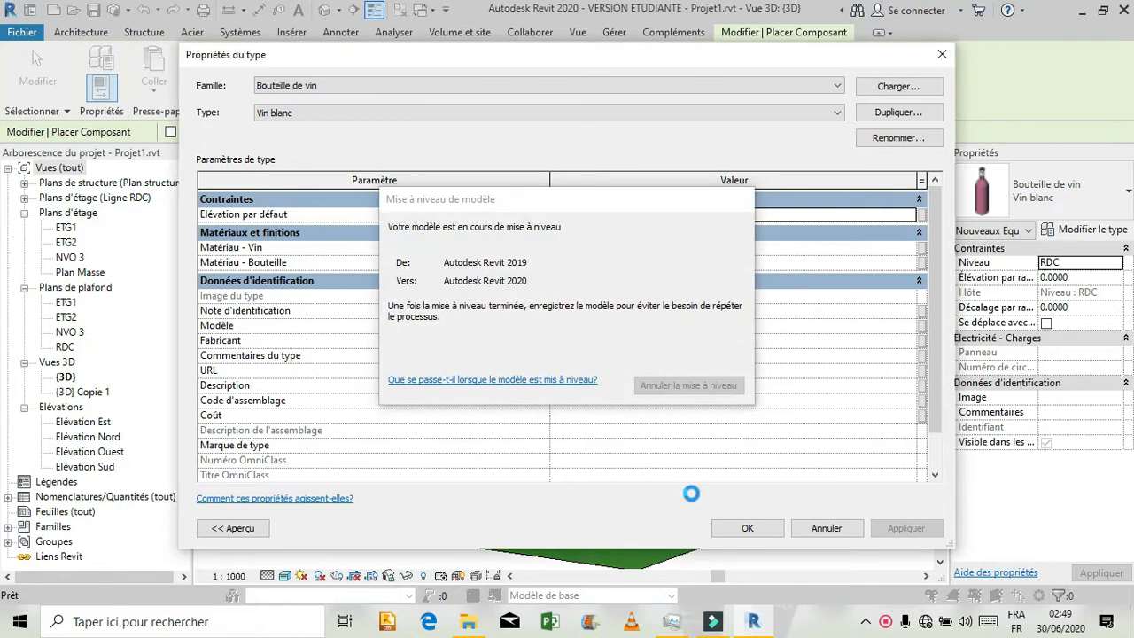
{"action": "left_click", "coordinate": [747, 528]}
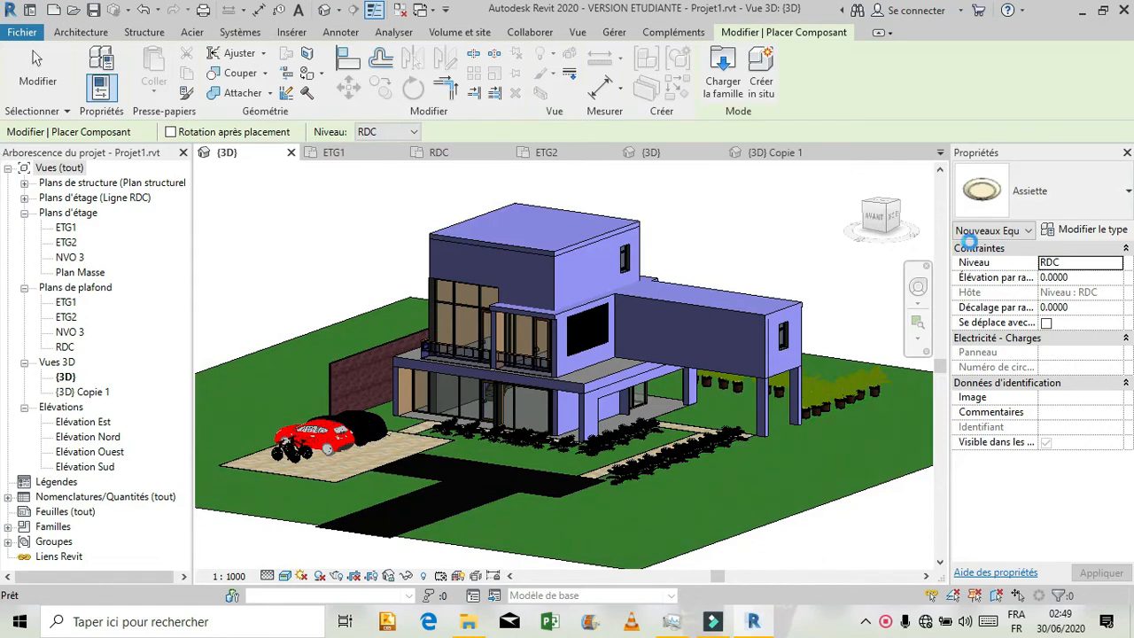
- Load the Tasse.rfa cup family from the Accessoires de table folder
{"action": "left_click", "coordinate": [1090, 230]}
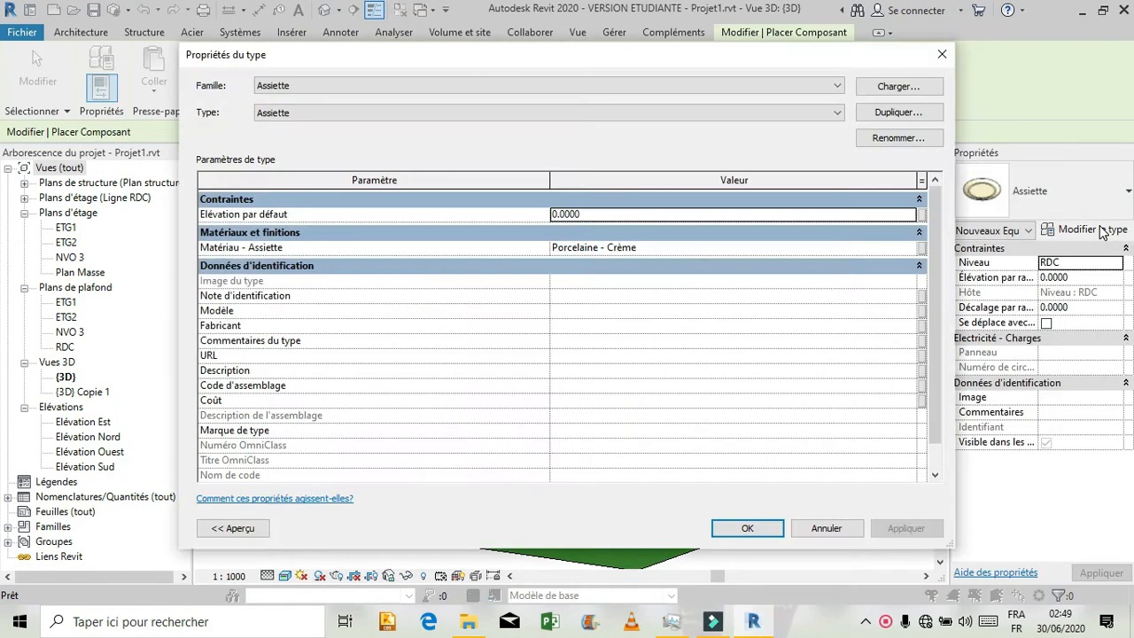
{"action": "left_click", "coordinate": [913, 86]}
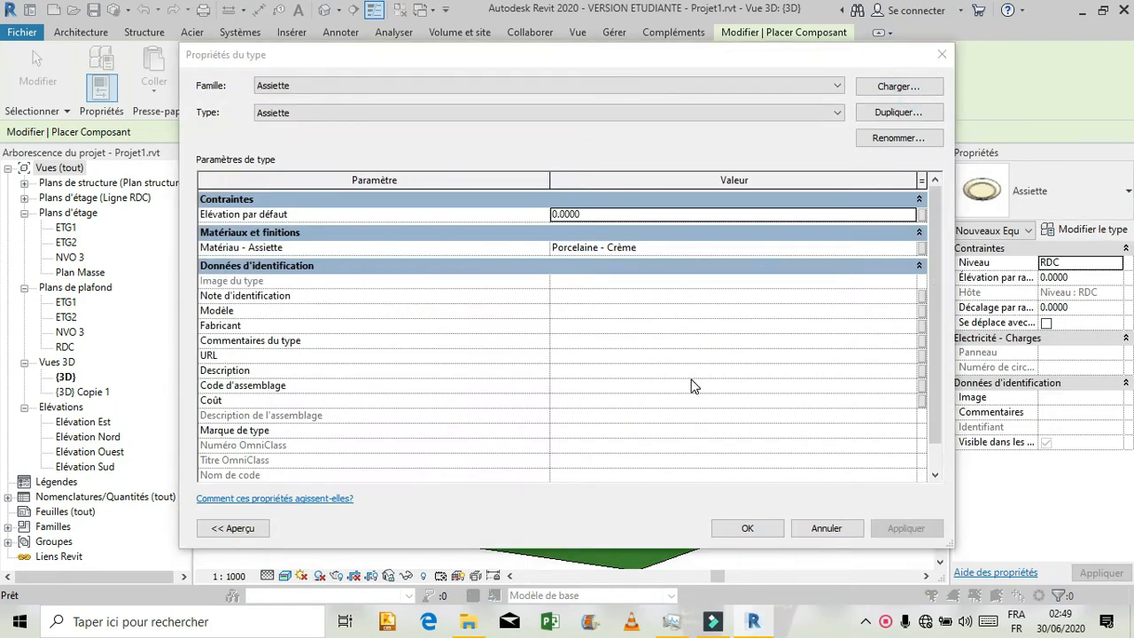
{"action": "left_click", "coordinate": [638, 244]}
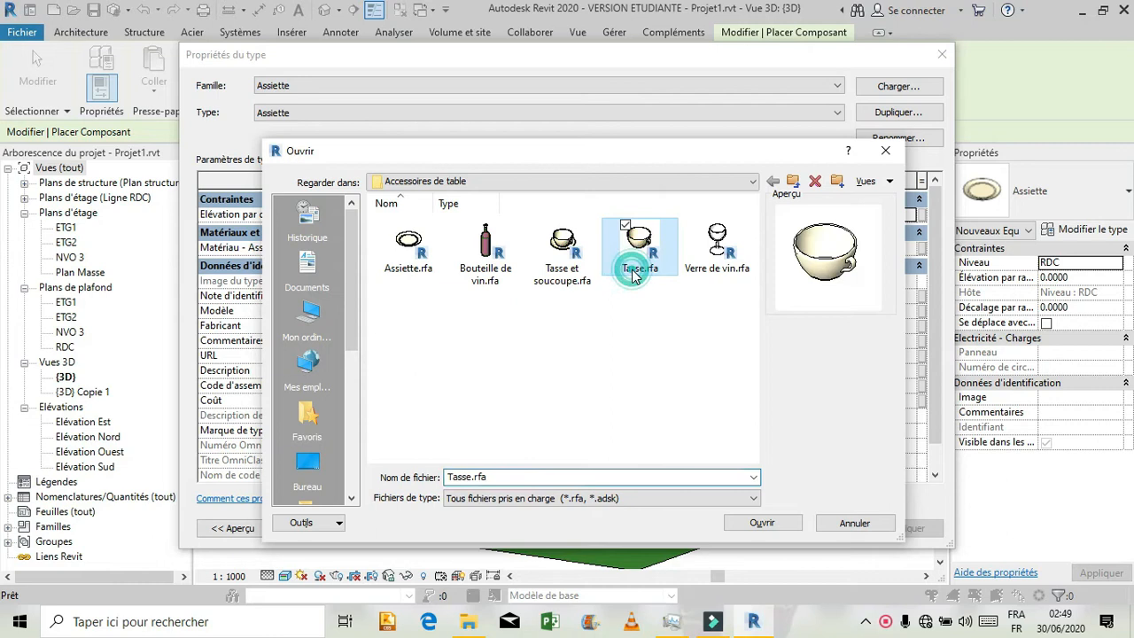
{"action": "left_click", "coordinate": [741, 524]}
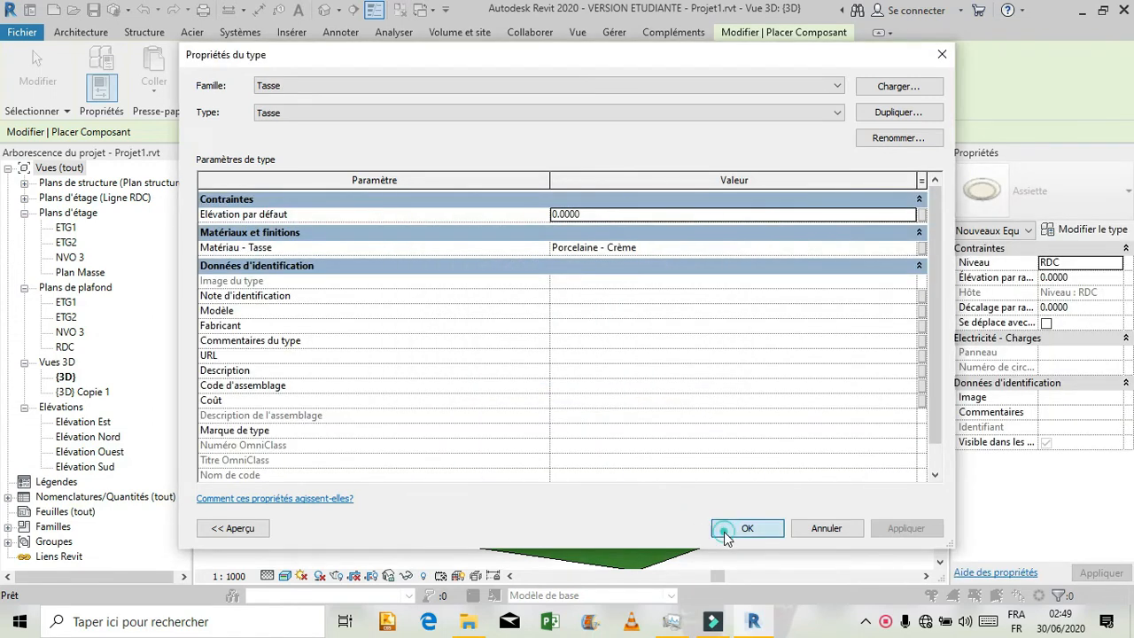
{"action": "left_click", "coordinate": [734, 529]}
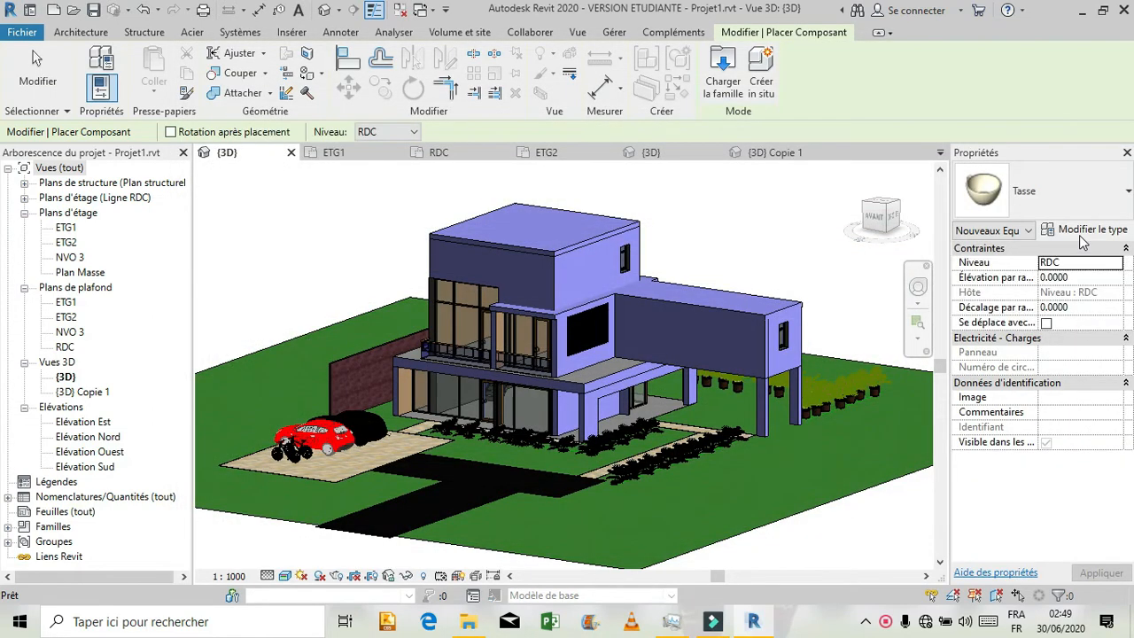
- Load the Verre de vin.rfa wine glass family from Accessoires de table and leave component placement
{"action": "left_click", "coordinate": [1088, 230]}
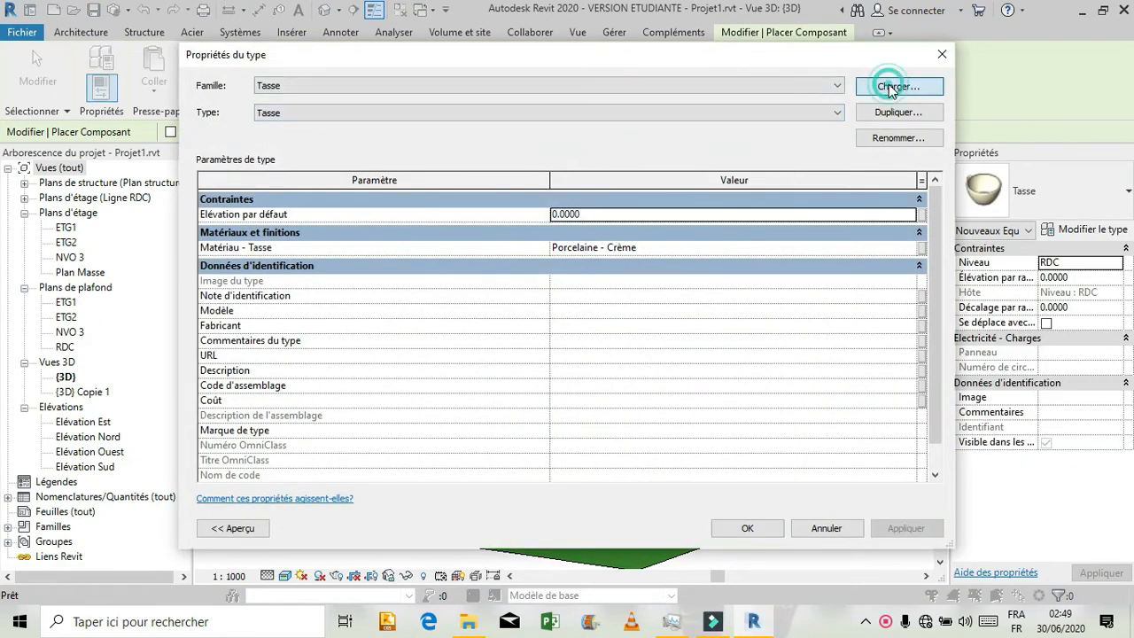
{"action": "left_click", "coordinate": [893, 87]}
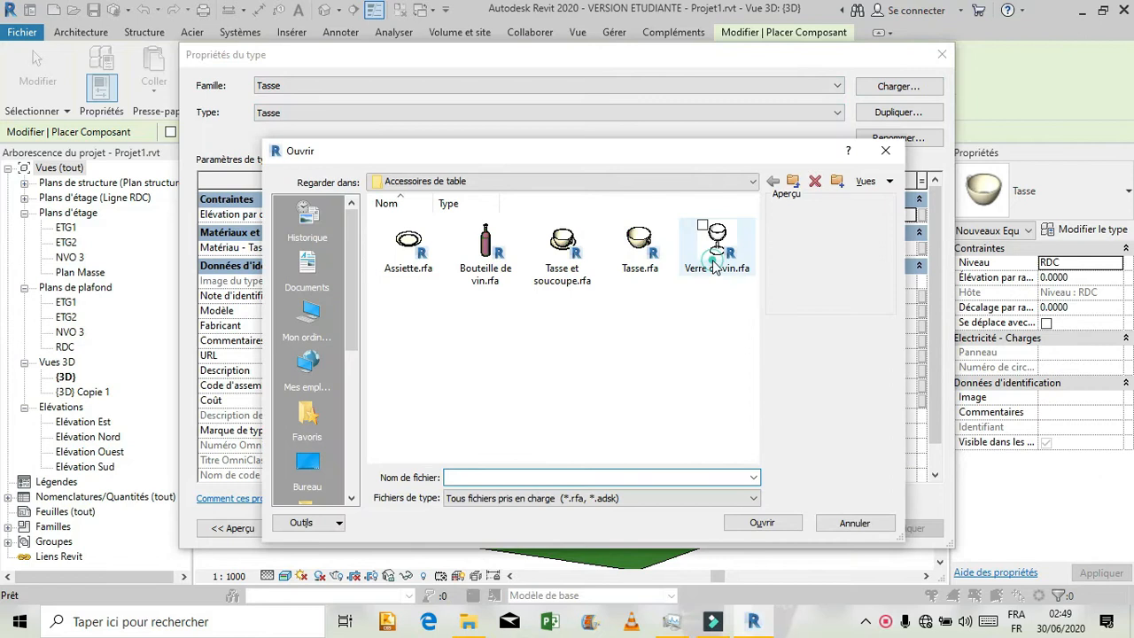
{"action": "left_click", "coordinate": [717, 244]}
{"action": "left_click", "coordinate": [754, 522]}
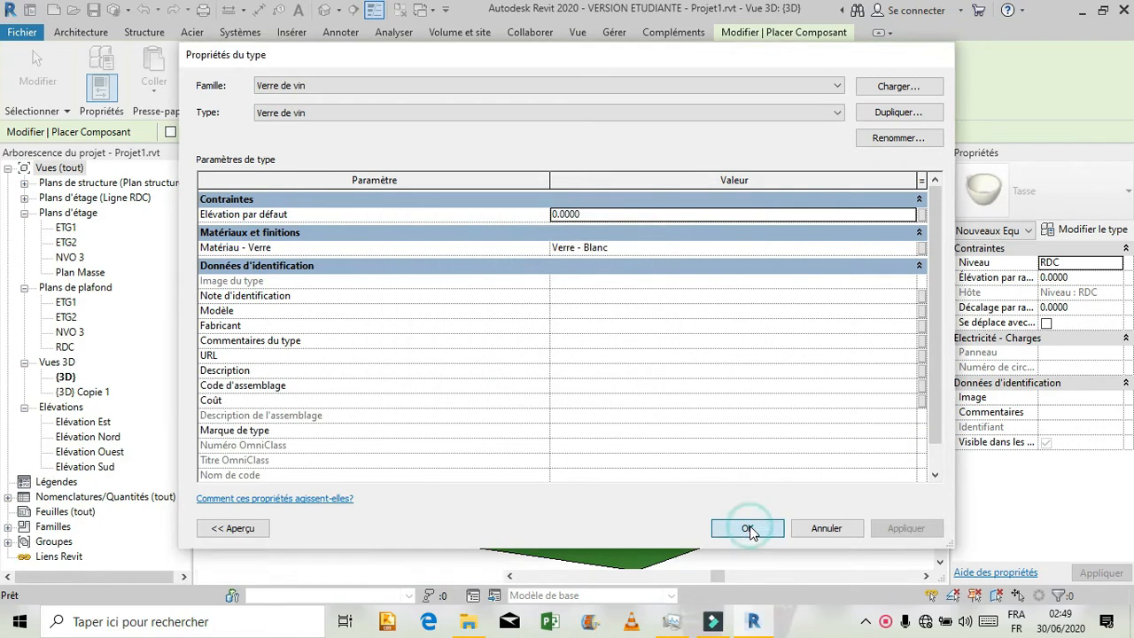
{"action": "left_click", "coordinate": [748, 527]}
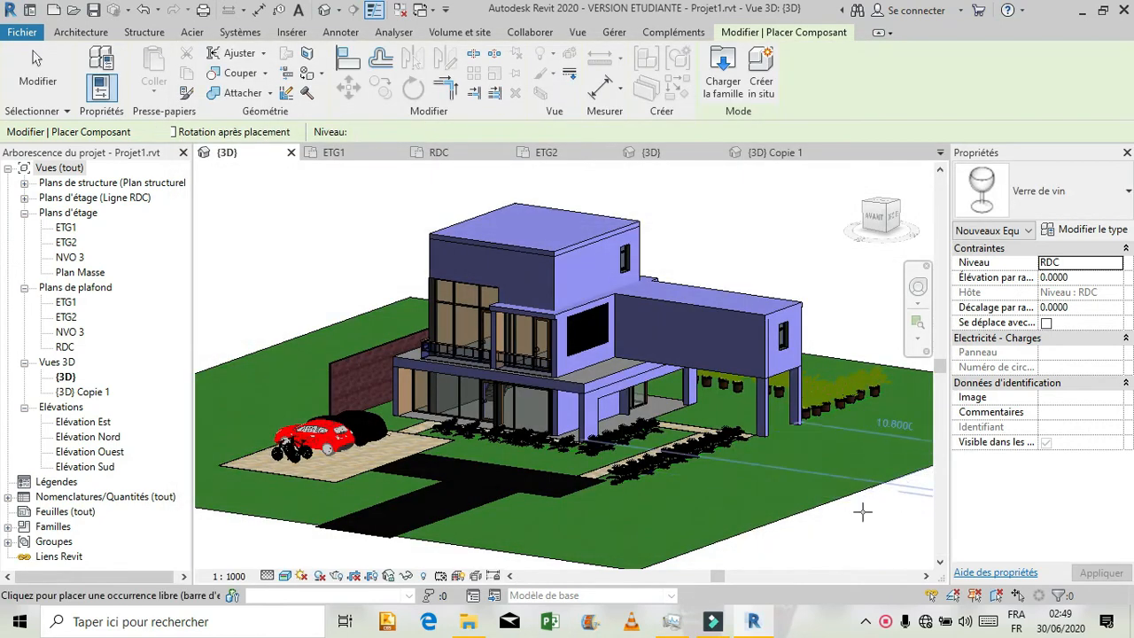
{"action": "key", "text": "Escape"}
{"action": "key", "text": "Escape"}
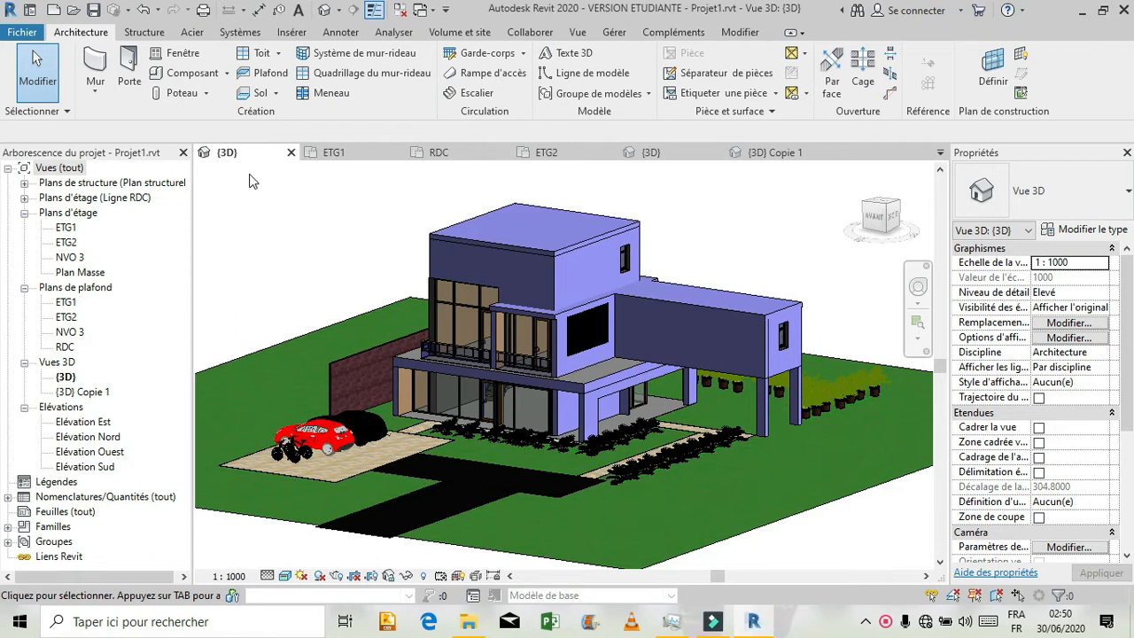
- In the reference project's {3D} Copie 1 view, open the type properties of the table-and-chairs set near the television wall
{"action": "left_click", "coordinate": [764, 154]}
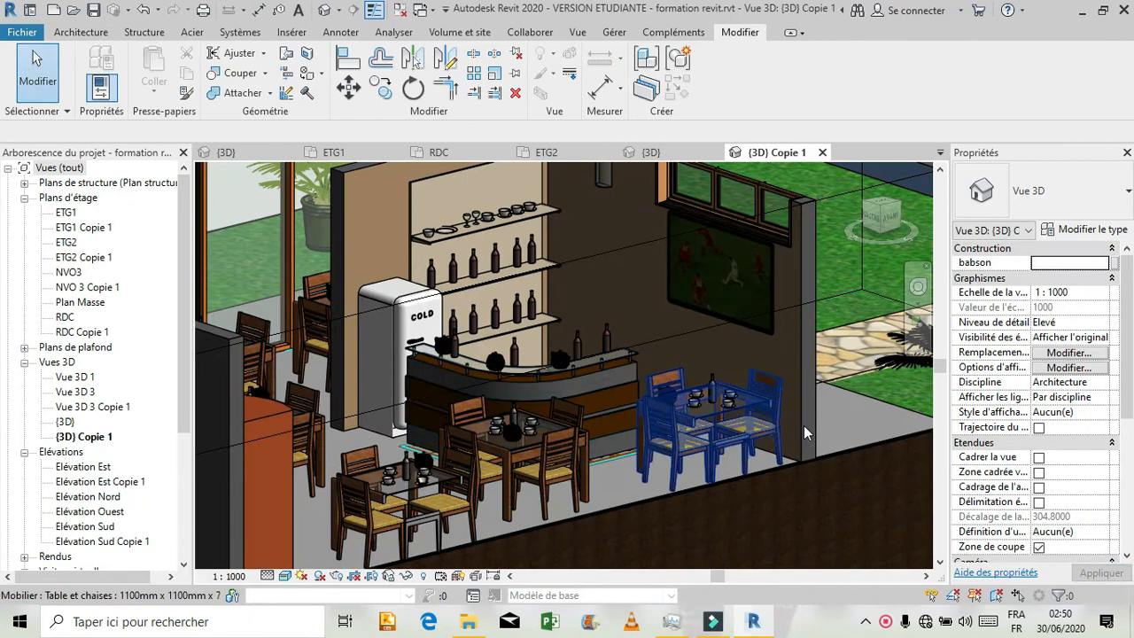
{"action": "scroll", "coordinate": [783, 392], "scroll_direction": "up", "scroll_amount": 1}
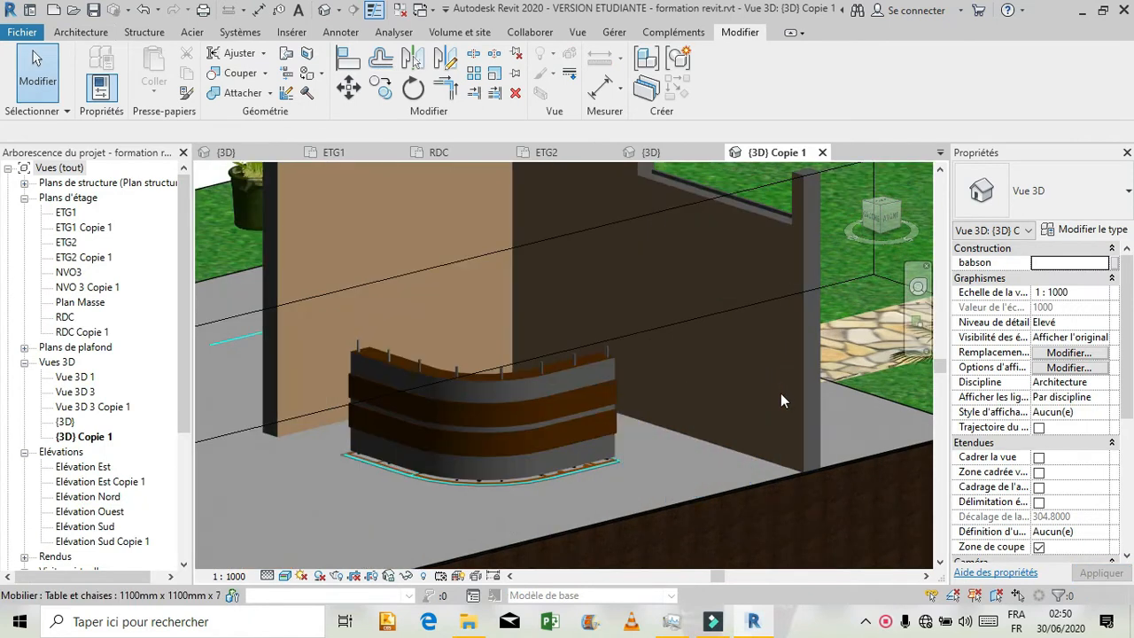
{"action": "scroll", "coordinate": [783, 393], "scroll_direction": "up", "scroll_amount": 2}
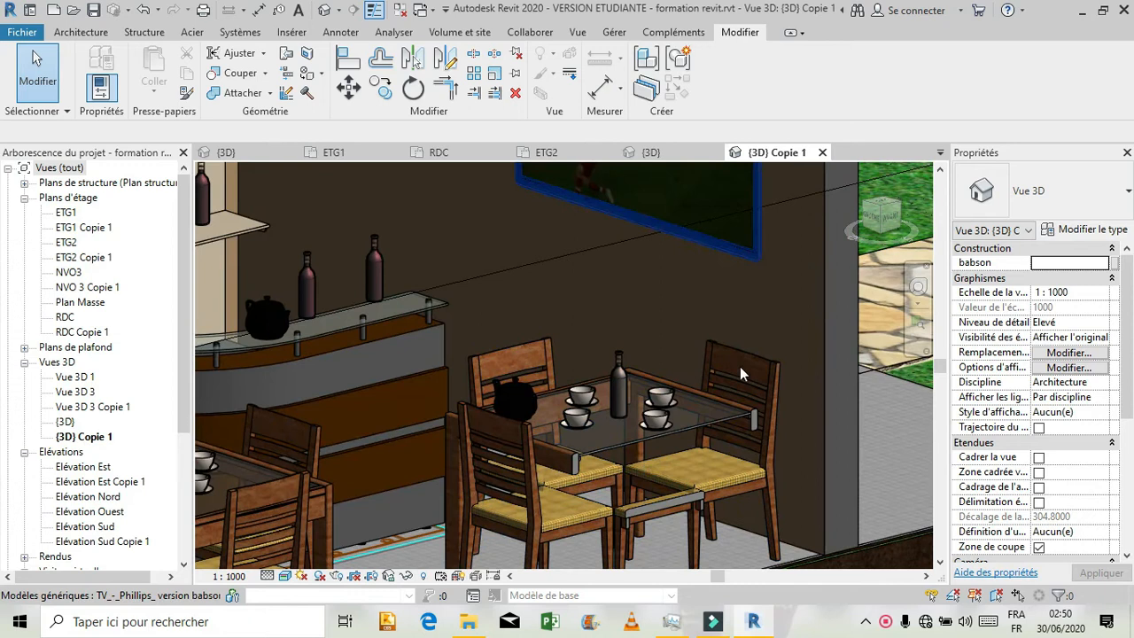
{"action": "left_click", "coordinate": [590, 457]}
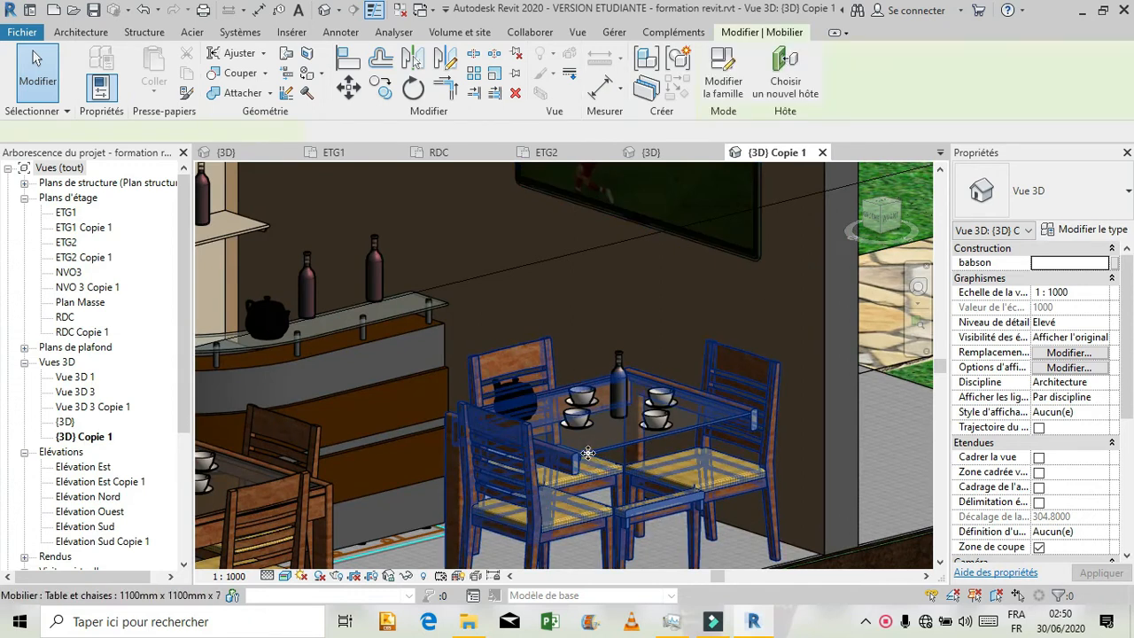
{"action": "left_click", "coordinate": [1075, 230]}
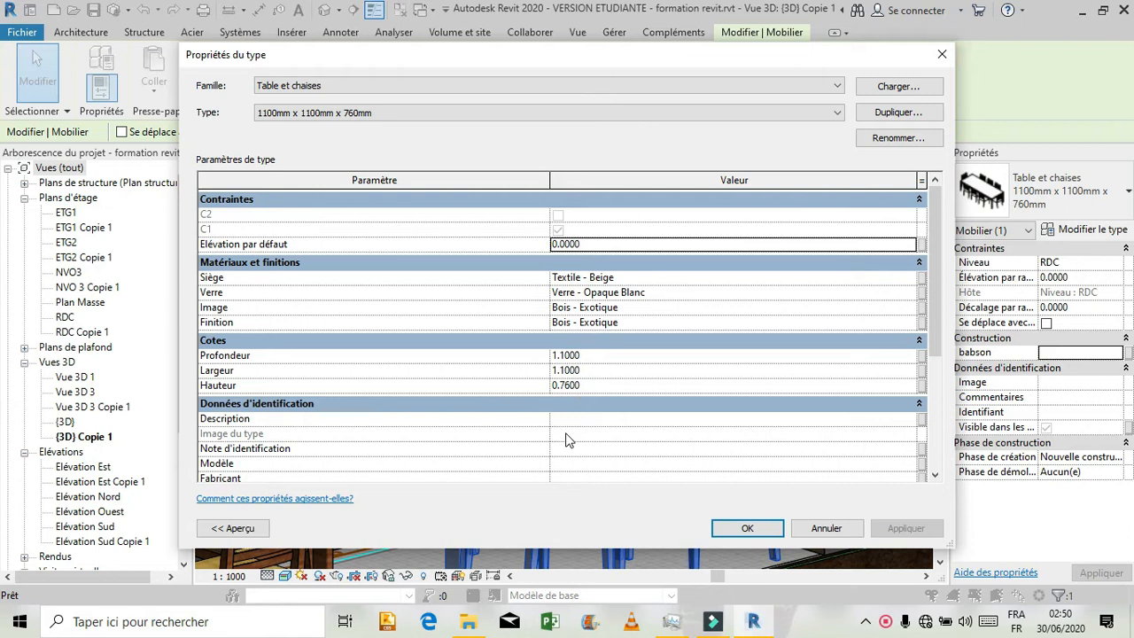
- Capture the table-and-chairs type properties with Outil Capture d'écran, set the capture aside, and close the properties without changes
{"action": "left_click", "coordinate": [178, 620]}
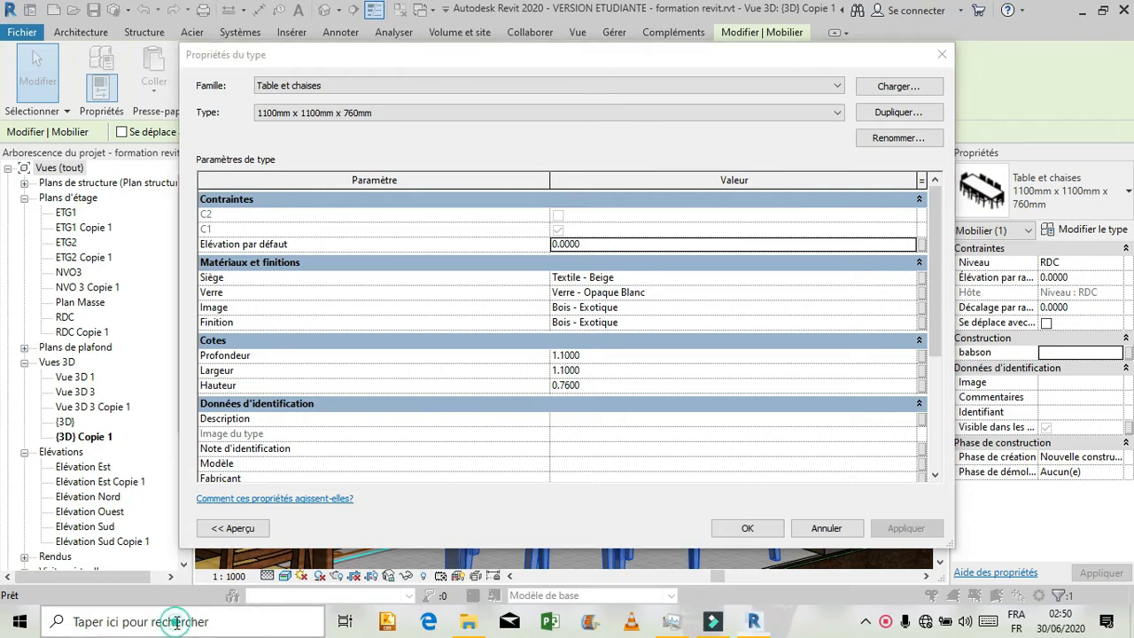
{"action": "type", "text": "captu"}
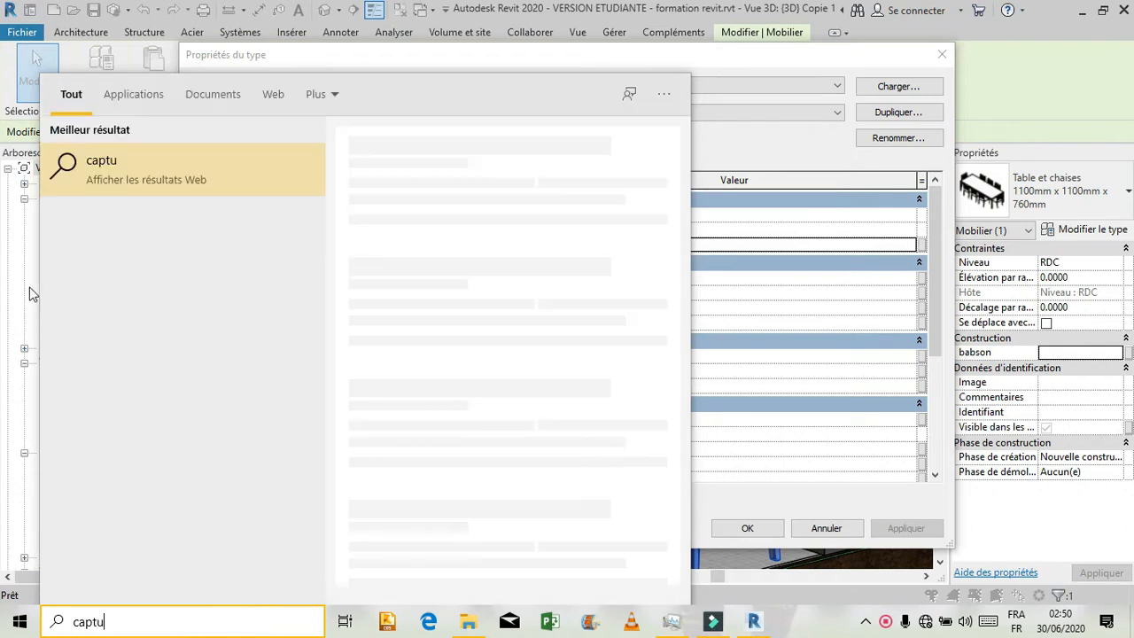
{"action": "left_click", "coordinate": [144, 174]}
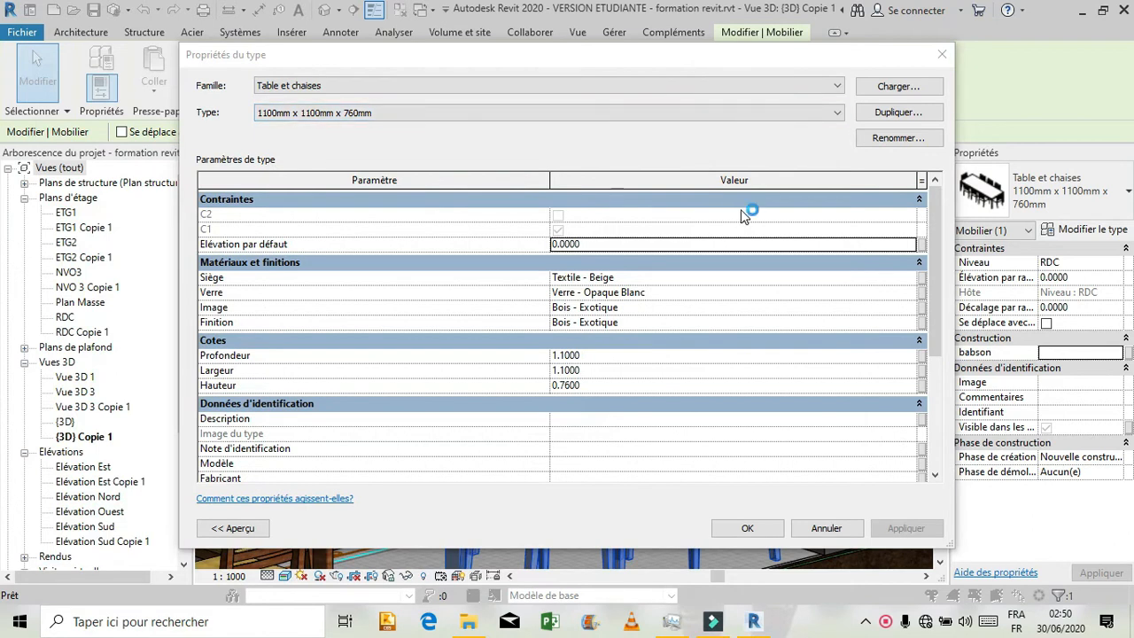
{"action": "left_click", "coordinate": [795, 105]}
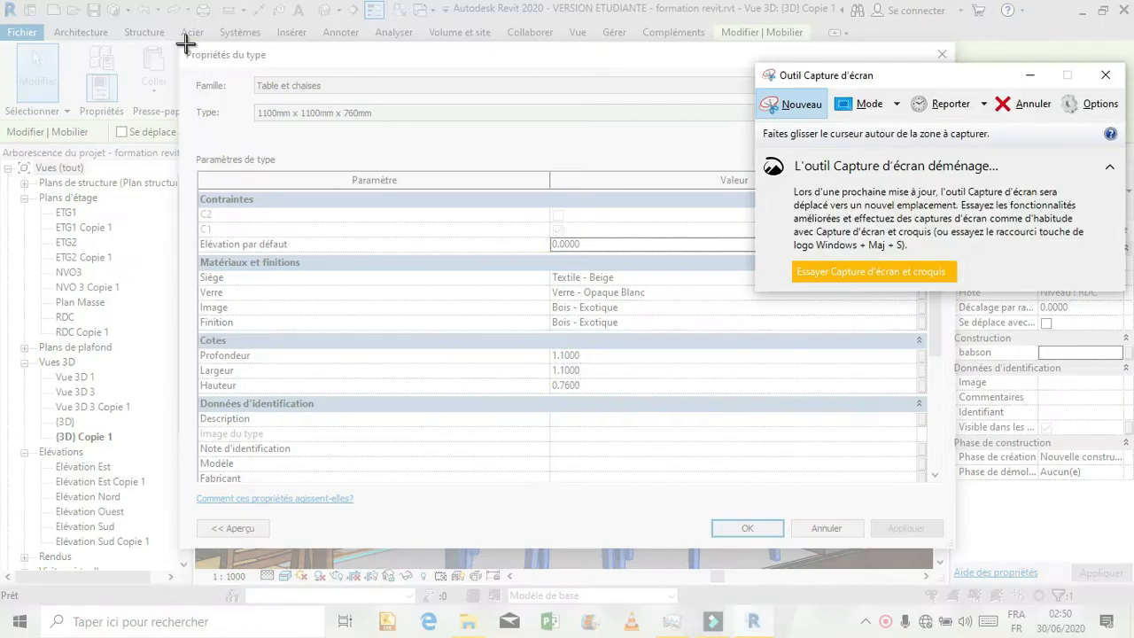
{"action": "left_click_drag", "start_coordinate": [181, 43], "coordinate": [955, 560]}
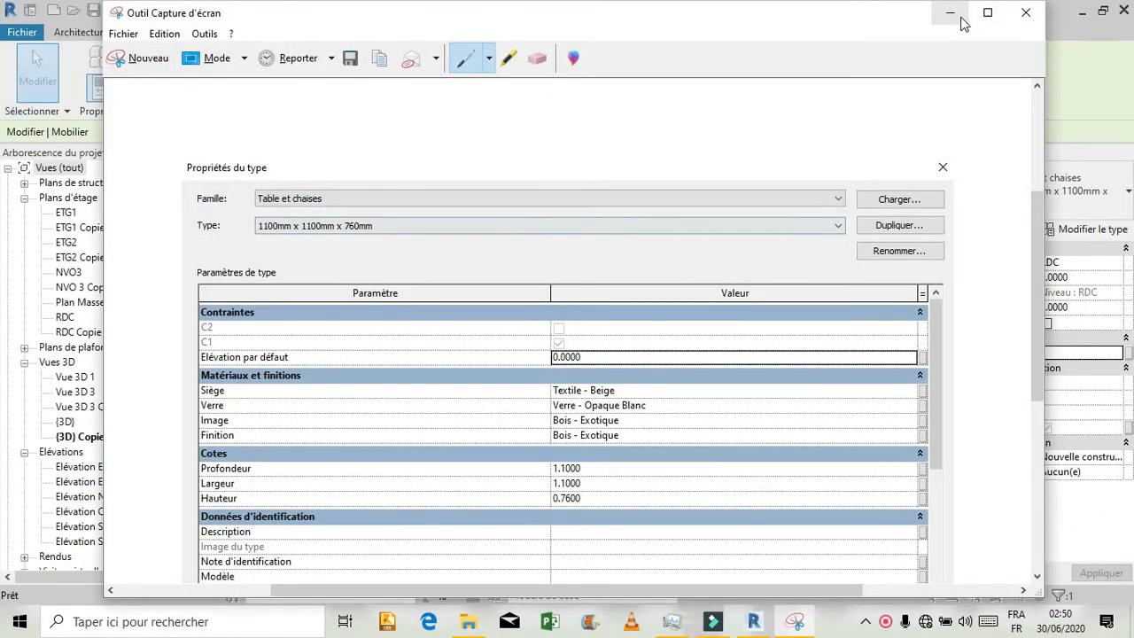
{"action": "left_click", "coordinate": [963, 18]}
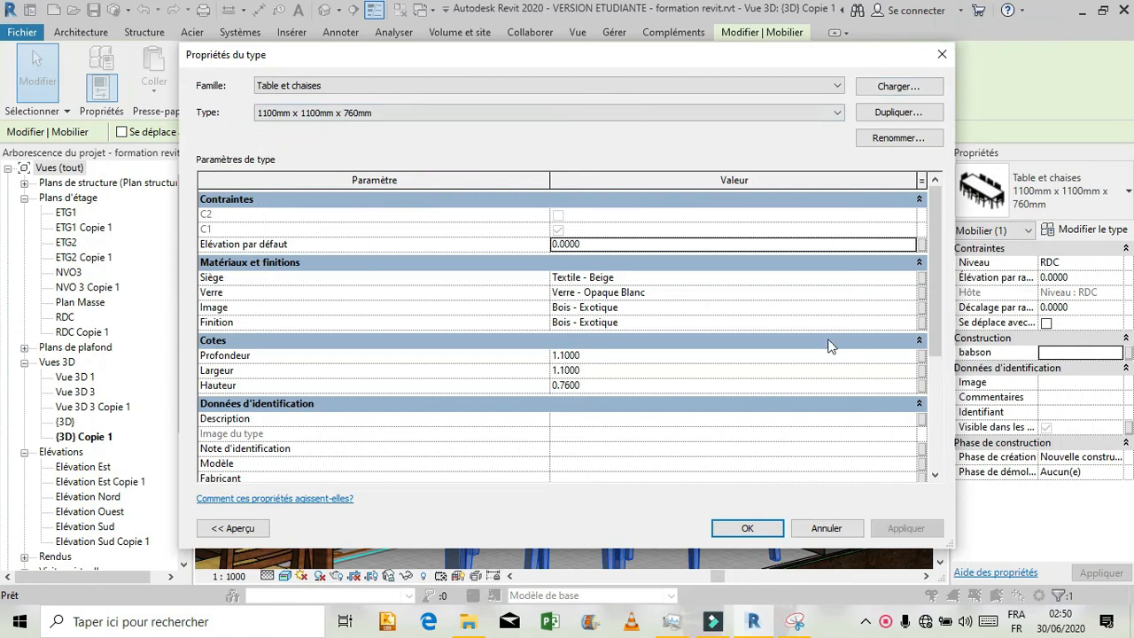
{"action": "left_click", "coordinate": [819, 522]}
- Review the available Table et chaises size types for the selected set and deselect it without changing its type
{"action": "left_click", "coordinate": [1128, 193]}
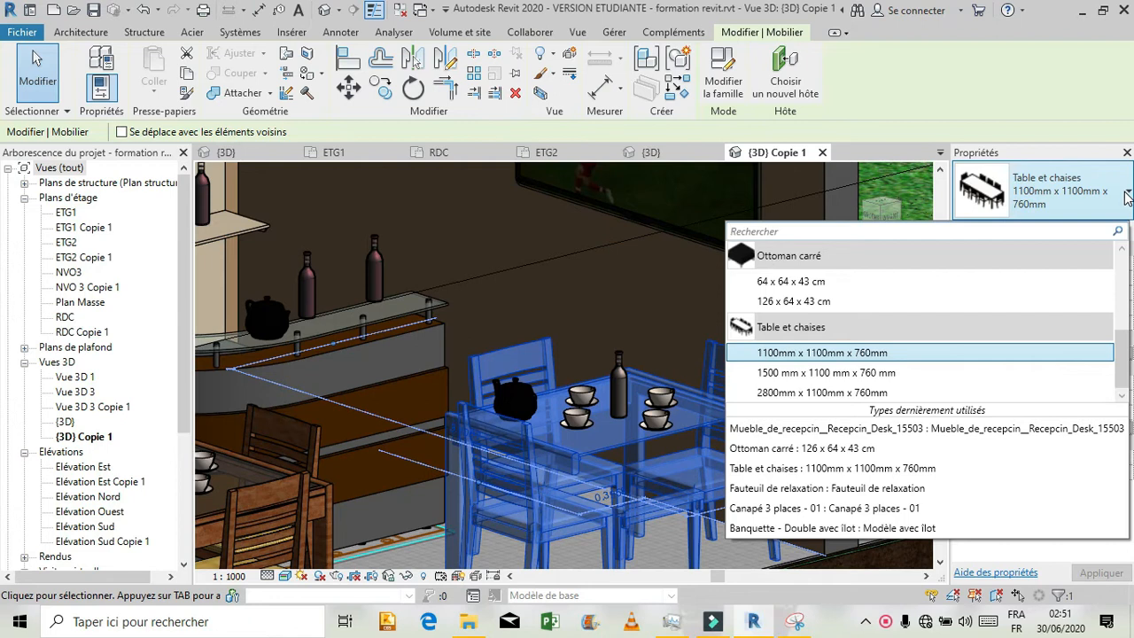
{"action": "left_click", "coordinate": [707, 281]}
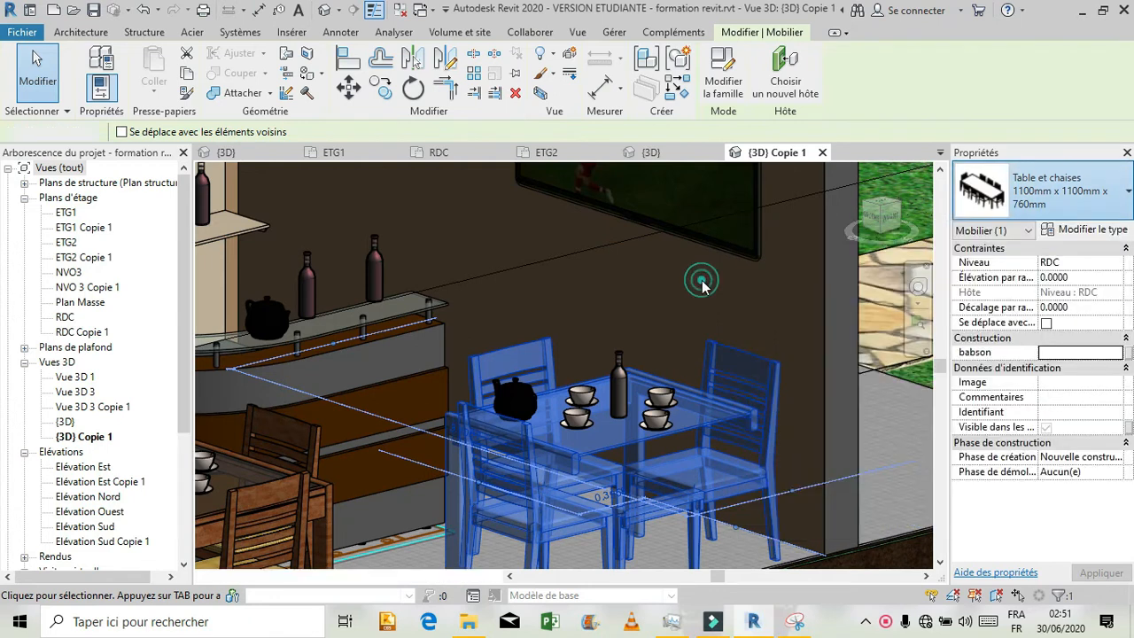
{"action": "key", "text": "Escape"}
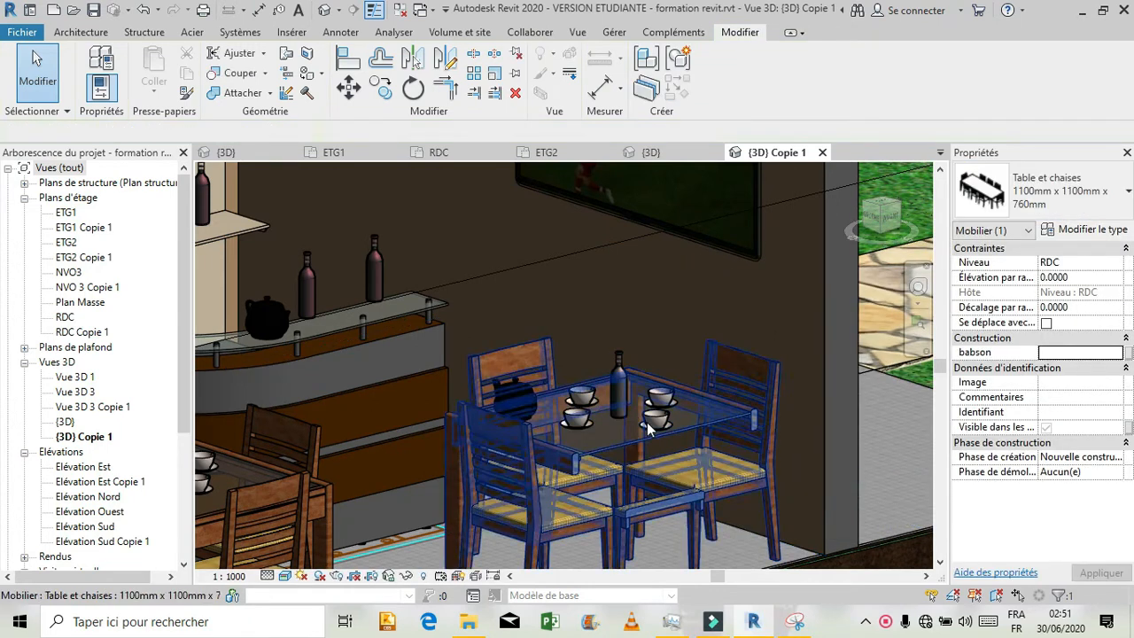
- Inspect the cup, teapot and wine bottle on the table, including the bottle's type properties, and leave them unchanged
{"action": "left_click", "coordinate": [648, 428]}
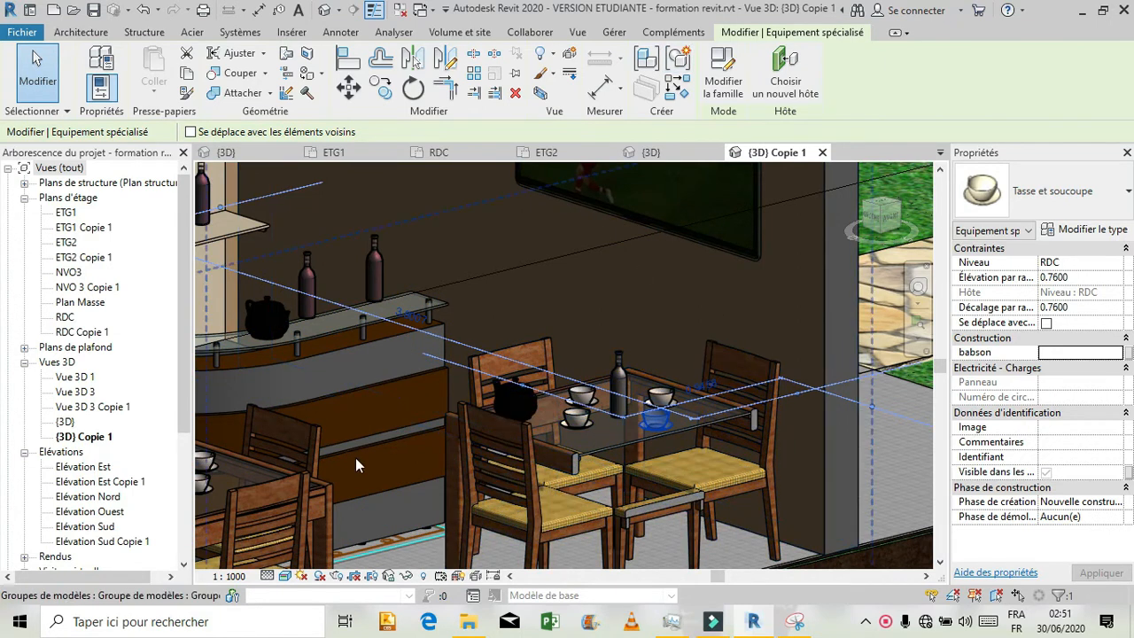
{"action": "left_click", "coordinate": [516, 410]}
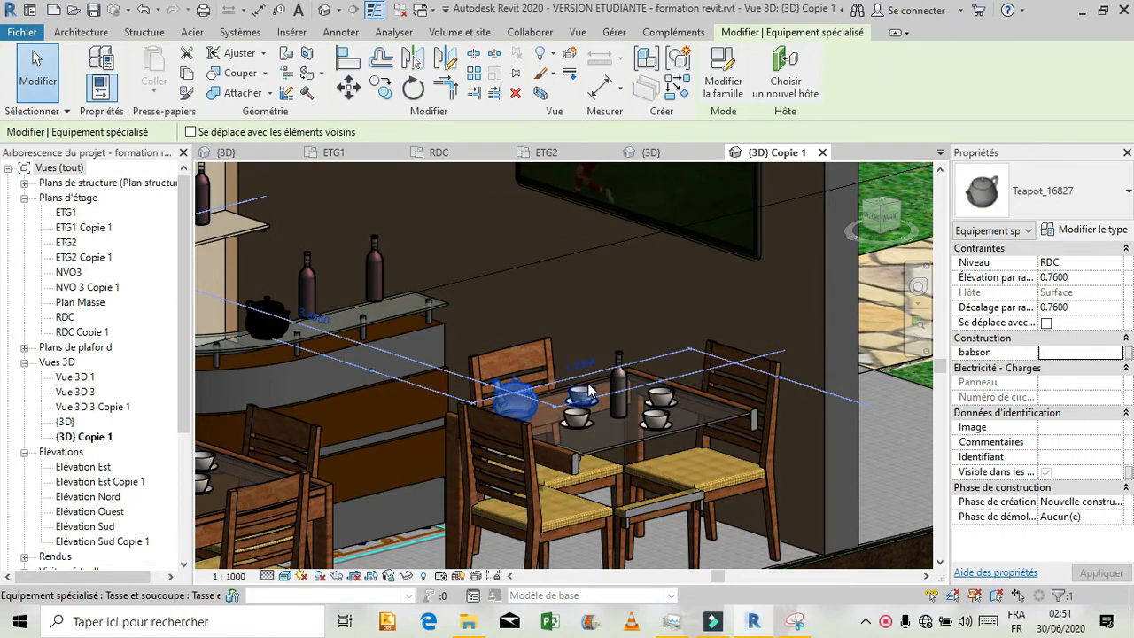
{"action": "left_click", "coordinate": [616, 390]}
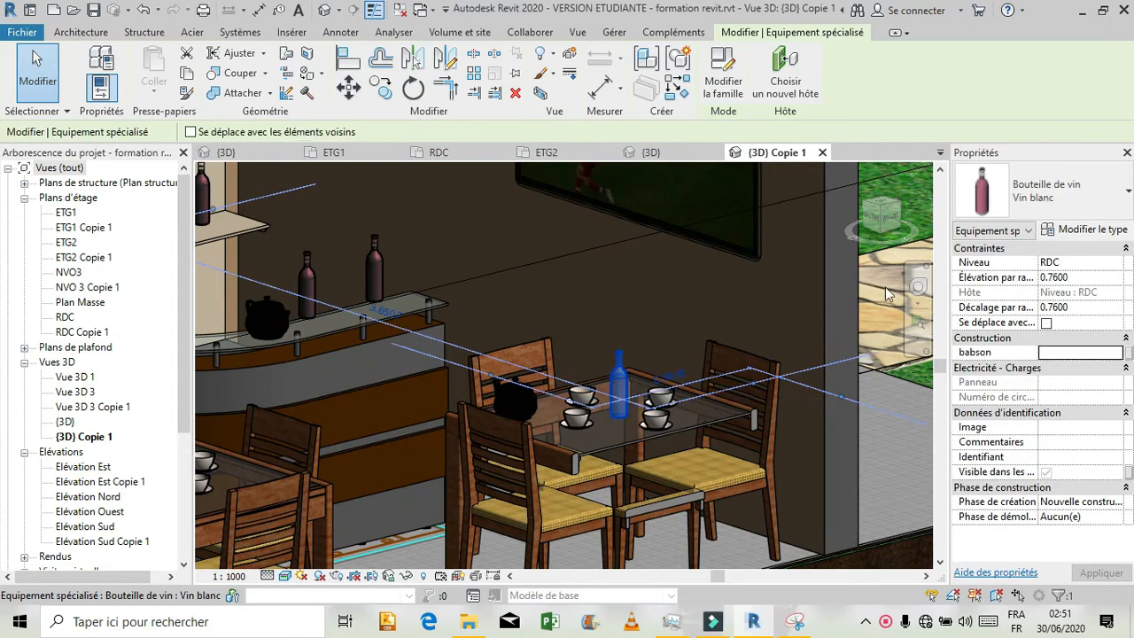
{"action": "left_click", "coordinate": [1079, 232]}
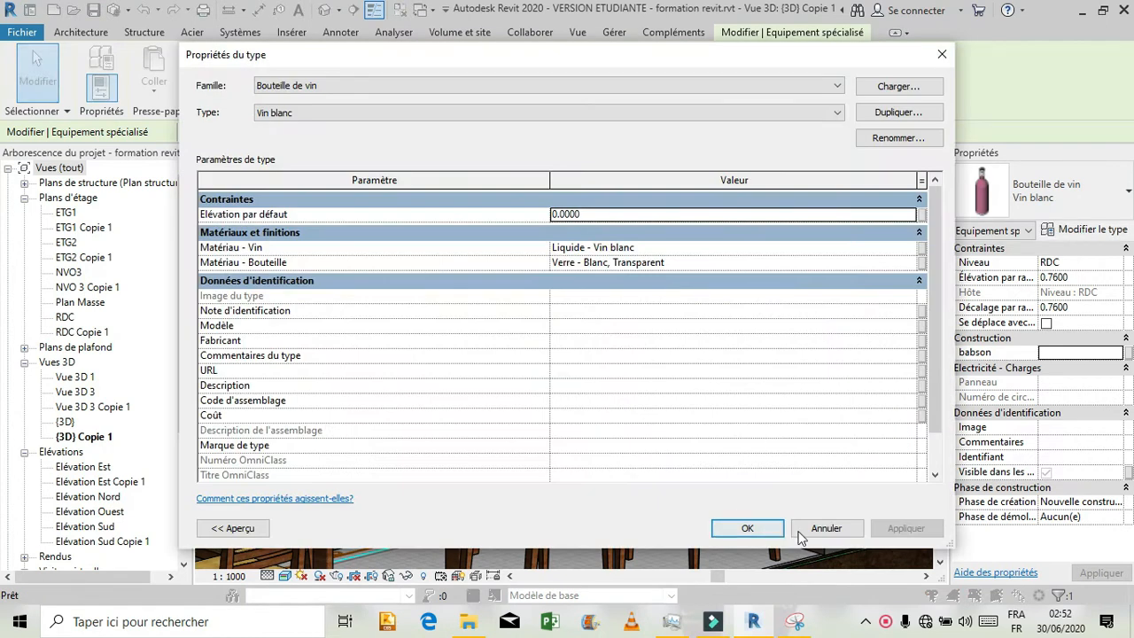
{"action": "left_click", "coordinate": [800, 530]}
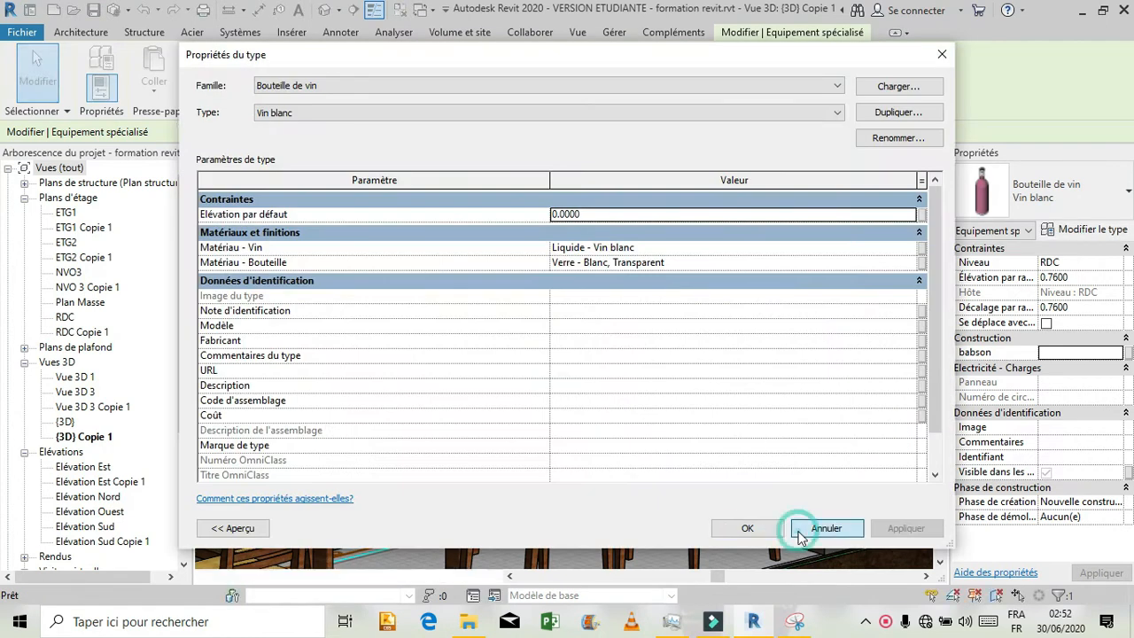
{"action": "left_click", "coordinate": [724, 318]}
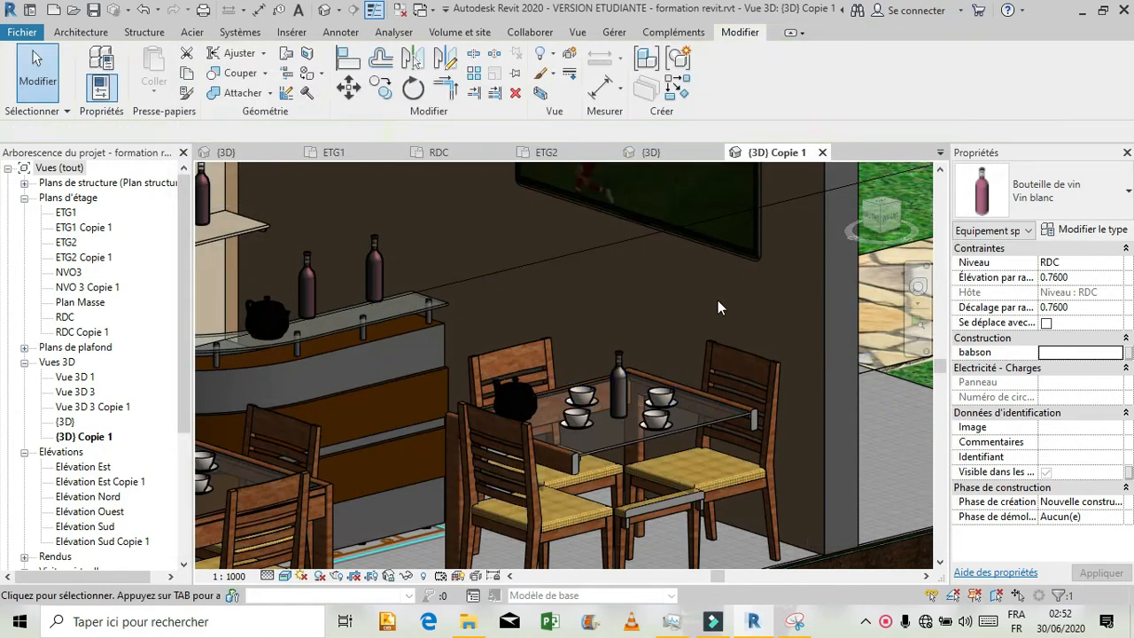
- Switch to Projet1's {3D} Copie 1 view and orient it to the top view over the ground-floor room
{"action": "left_click", "coordinate": [261, 157]}
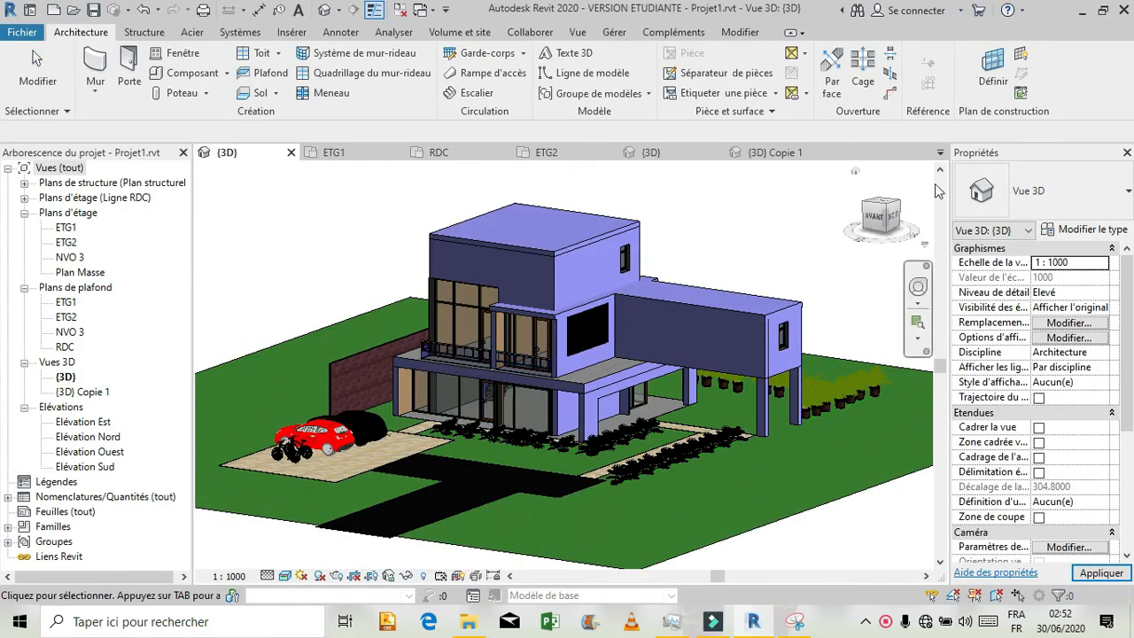
{"action": "left_click", "coordinate": [940, 152]}
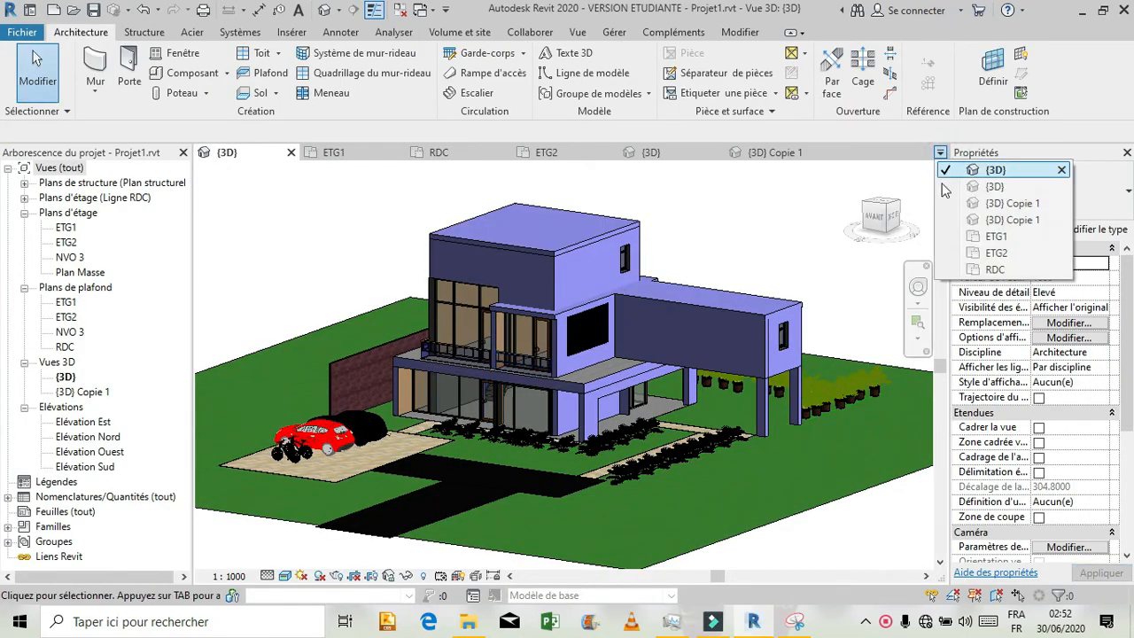
{"action": "left_click", "coordinate": [997, 217]}
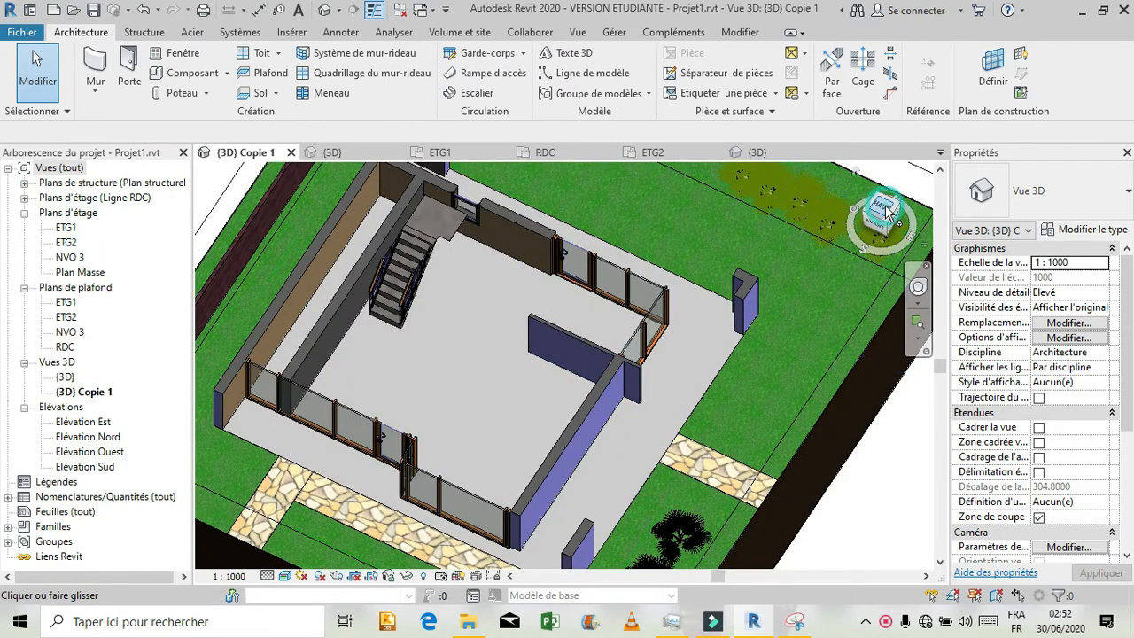
{"action": "left_click", "coordinate": [886, 211]}
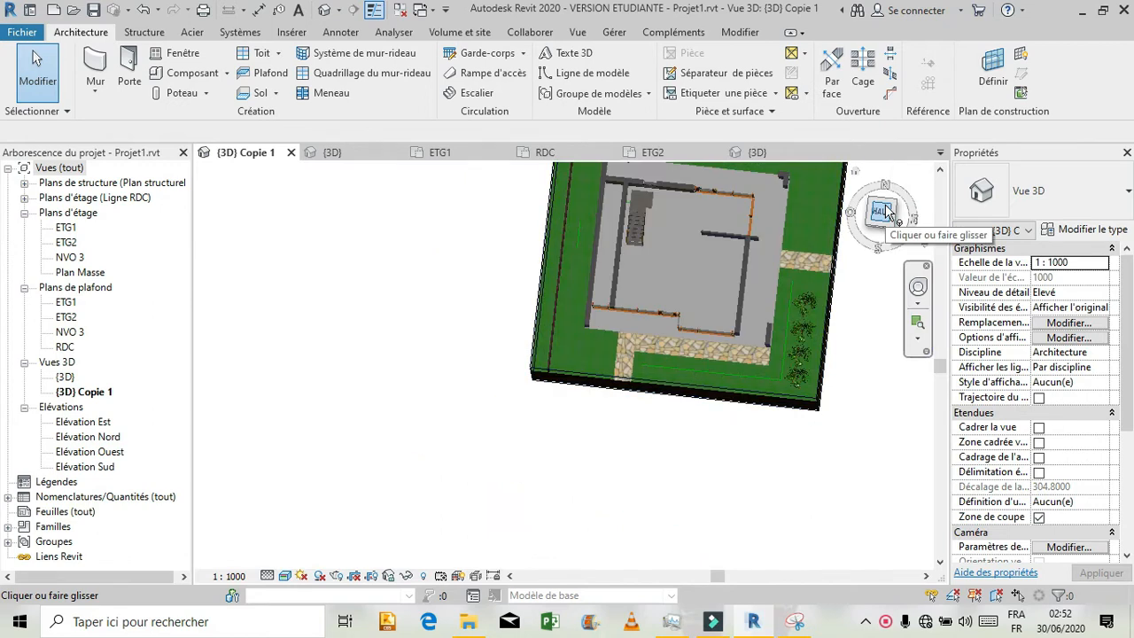
{"action": "left_click", "coordinate": [886, 211]}
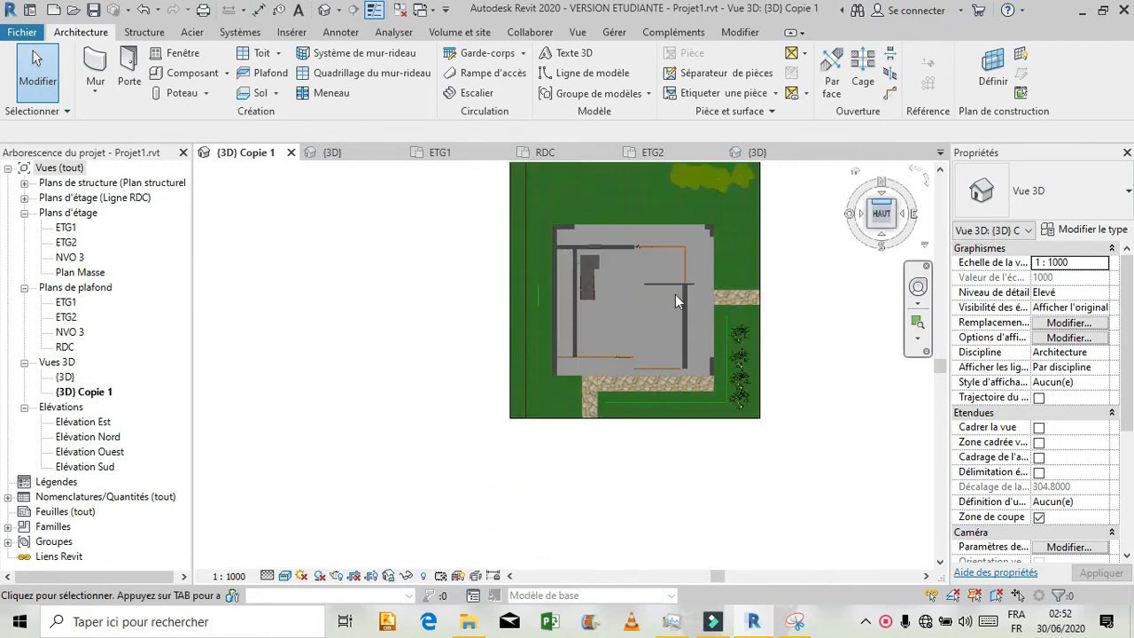
{"action": "scroll", "coordinate": [591, 454], "scroll_direction": "up", "scroll_amount": 3}
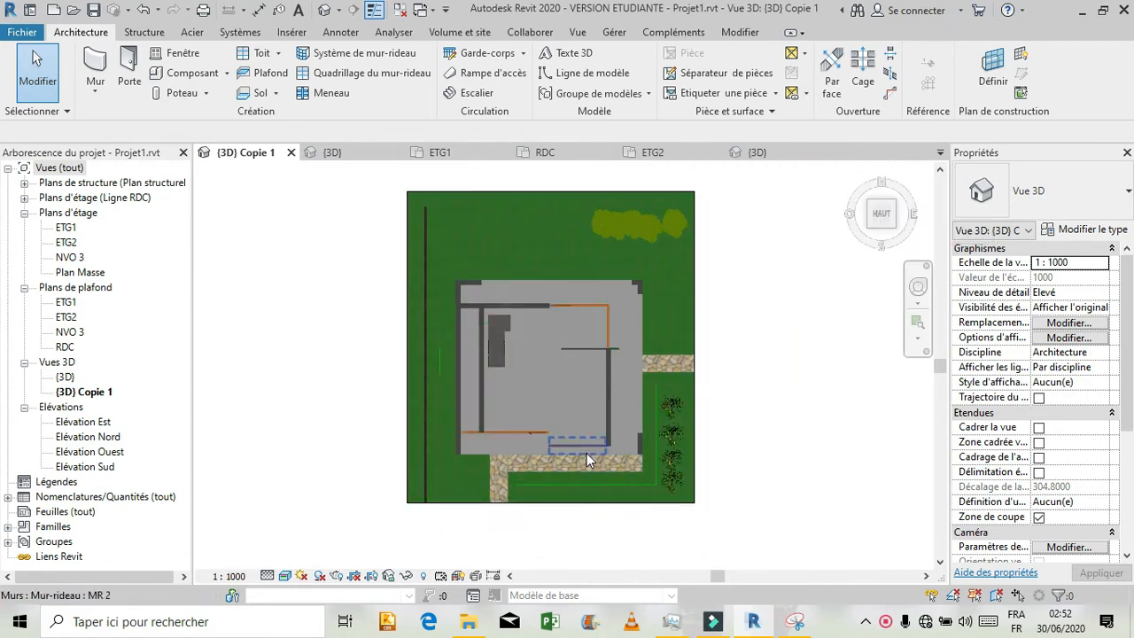
{"action": "scroll", "coordinate": [563, 408], "scroll_direction": "up", "scroll_amount": 5}
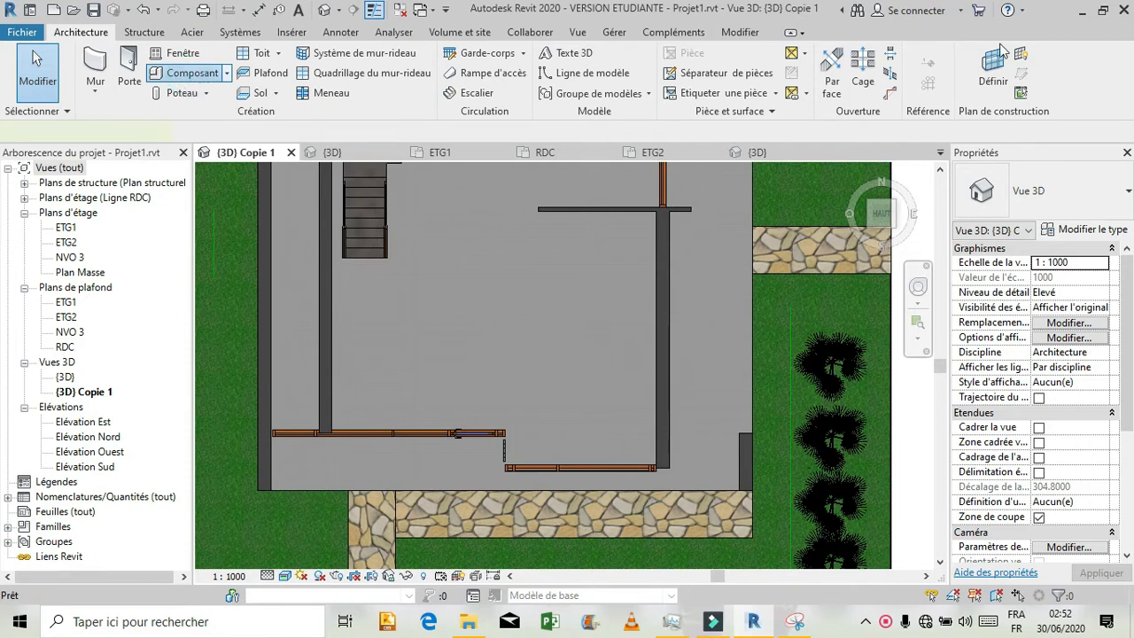
- Place one Table et chaises 1100mm x 1100mm x 760mm component on level RDC in the room corner beside the front curtain wall
{"action": "left_click", "coordinate": [188, 72]}
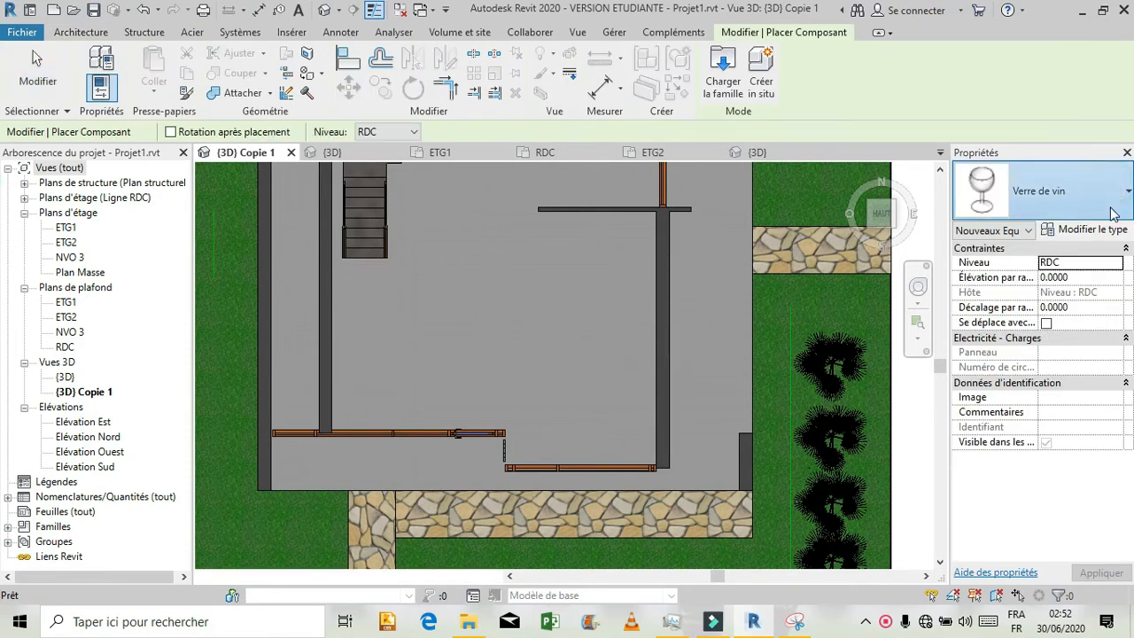
{"action": "left_click", "coordinate": [1114, 213]}
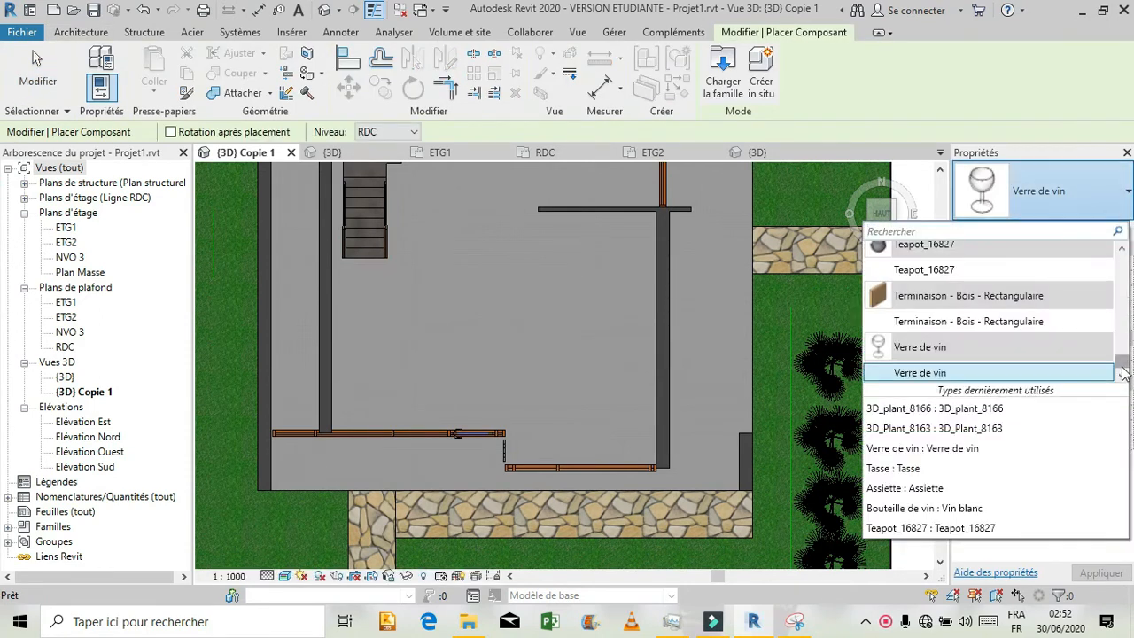
{"action": "left_click_drag", "start_coordinate": [1122, 367], "coordinate": [1117, 289]}
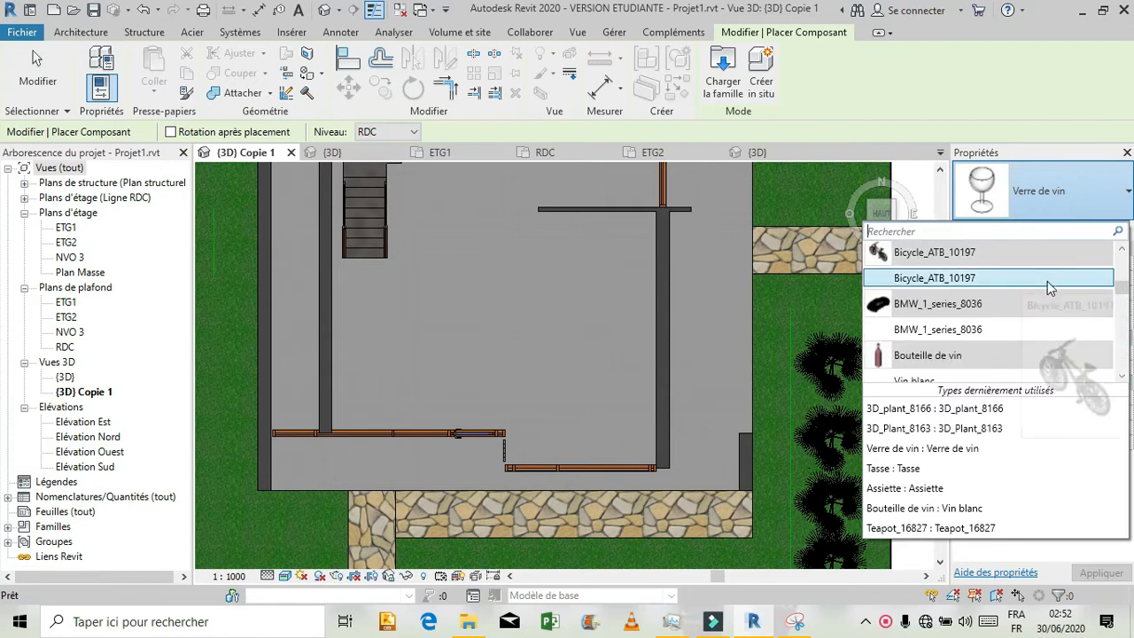
{"action": "scroll", "coordinate": [1047, 285], "scroll_direction": "down", "scroll_amount": 1}
{"action": "scroll", "coordinate": [1049, 292], "scroll_direction": "down", "scroll_amount": 1}
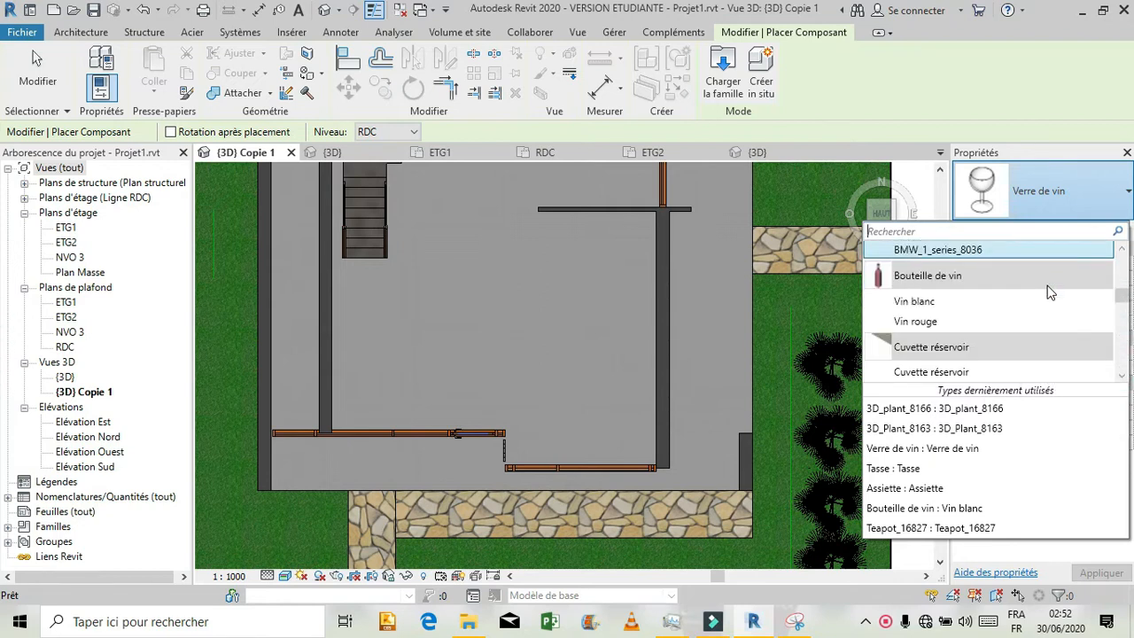
{"action": "scroll", "coordinate": [1048, 292], "scroll_direction": "down", "scroll_amount": 2}
{"action": "scroll", "coordinate": [1047, 292], "scroll_direction": "down", "scroll_amount": 4}
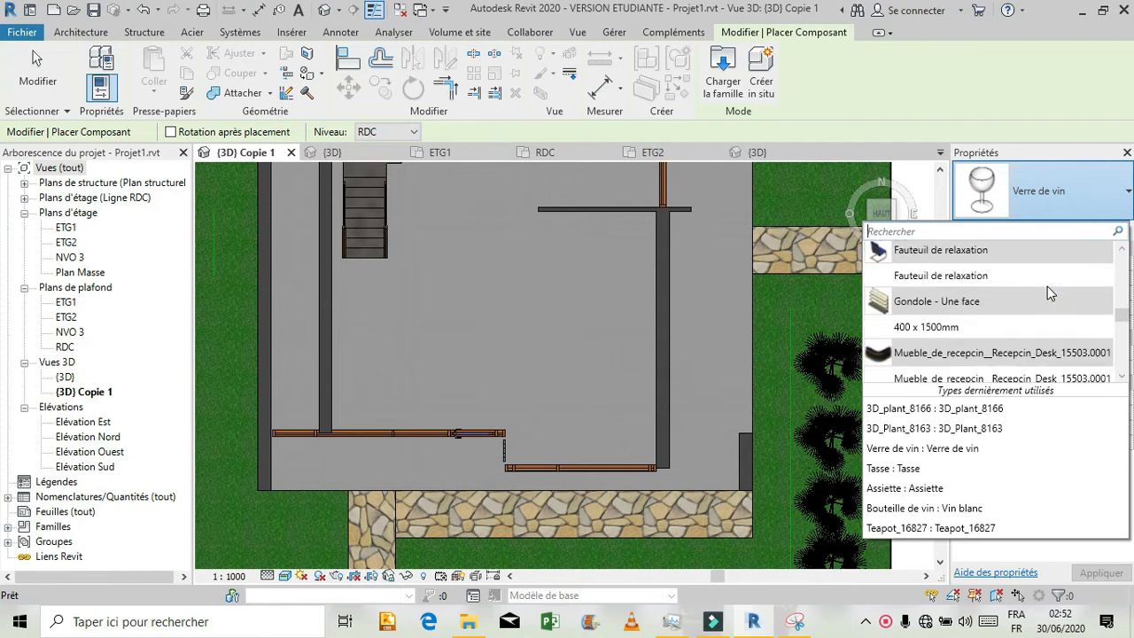
{"action": "scroll", "coordinate": [1047, 286], "scroll_direction": "up", "scroll_amount": 2}
{"action": "scroll", "coordinate": [1048, 287], "scroll_direction": "down", "scroll_amount": 4}
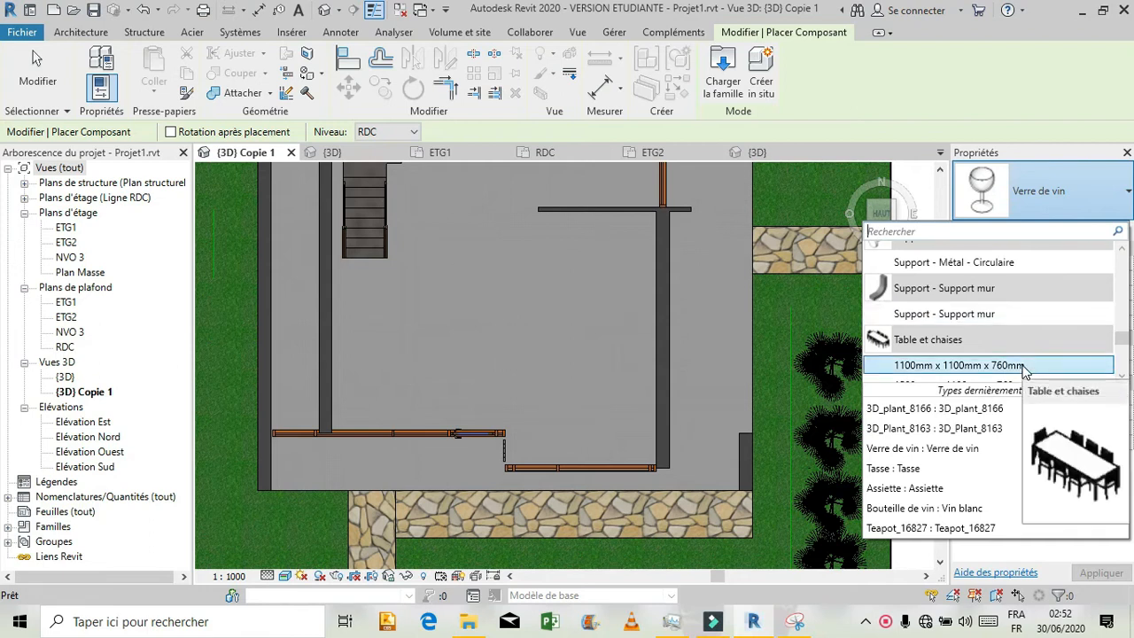
{"action": "left_click", "coordinate": [1023, 366]}
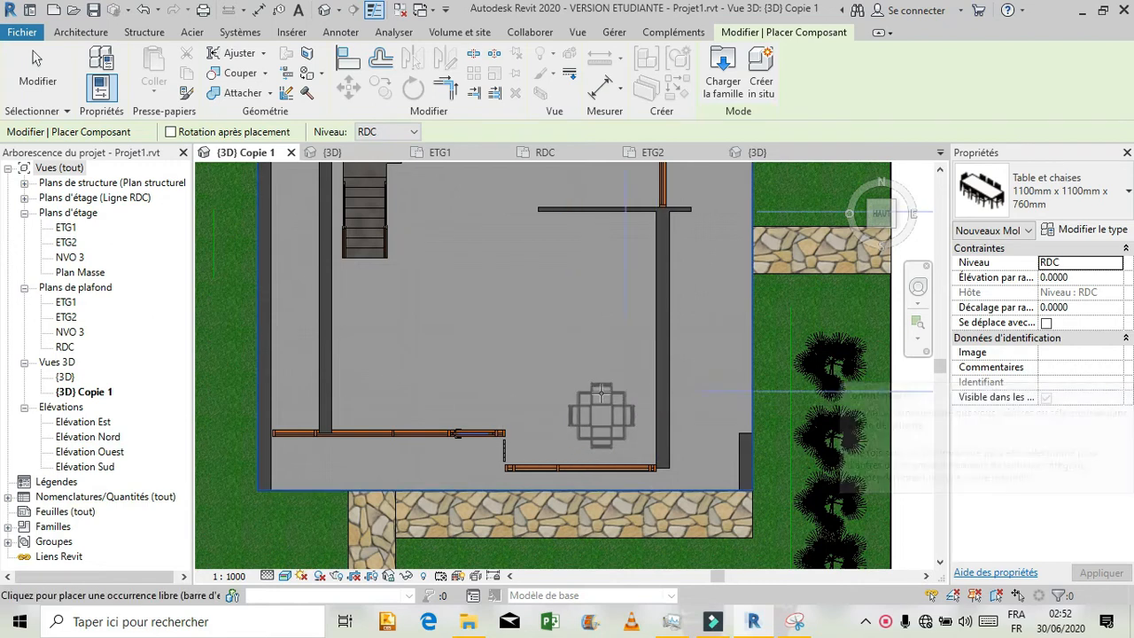
{"action": "left_click", "coordinate": [601, 392]}
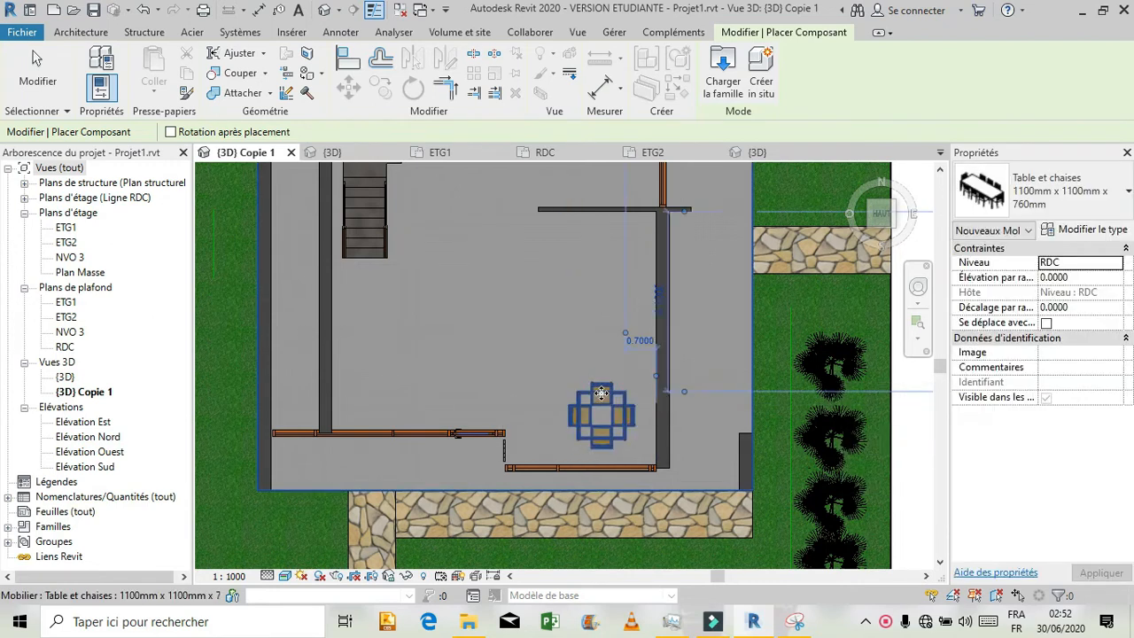
{"action": "key", "text": "Escape"}
{"action": "key", "text": "Escape"}
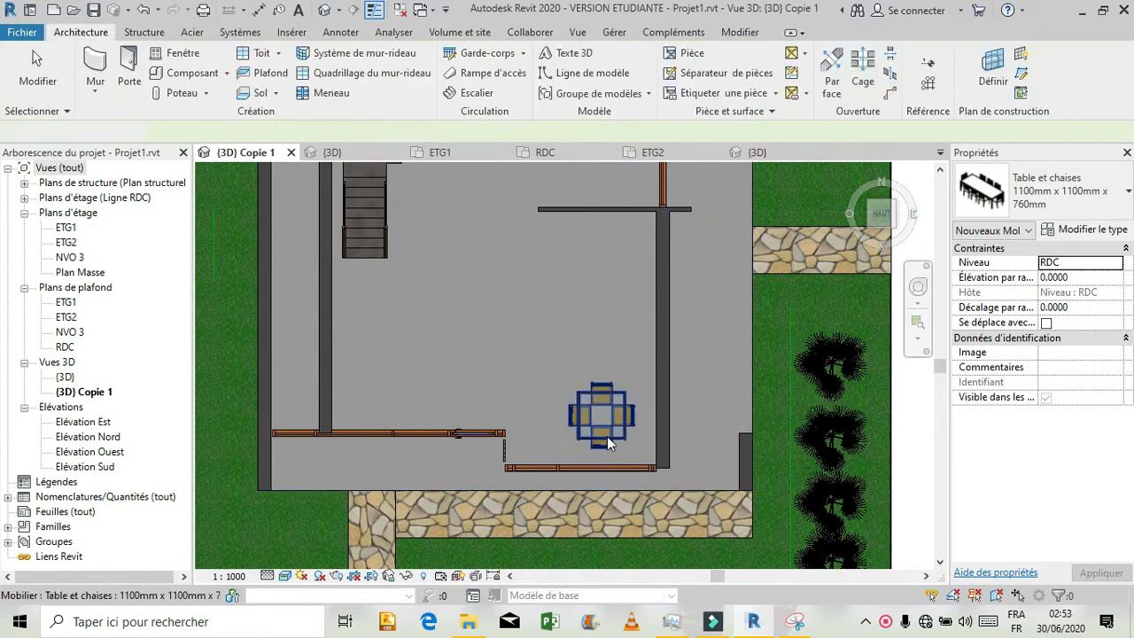
- Start placing a component above the table and chairs in the room corner and choose the Teapot_16827 type
{"action": "scroll", "coordinate": [622, 386], "scroll_direction": "up", "scroll_amount": 5}
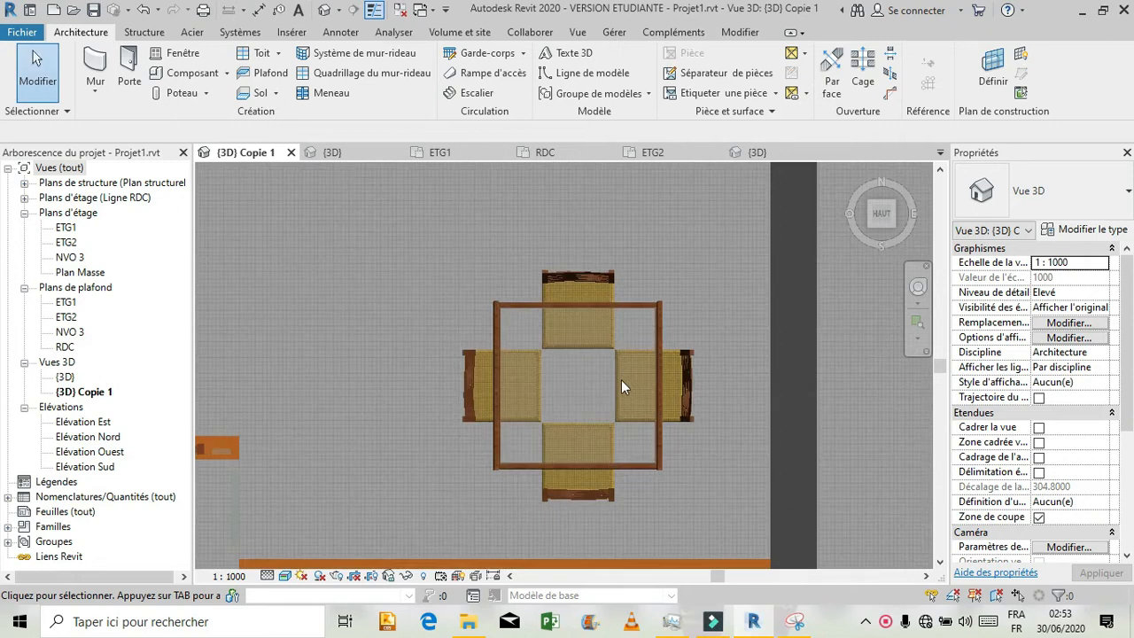
{"action": "scroll", "coordinate": [620, 381], "scroll_direction": "up", "scroll_amount": 3}
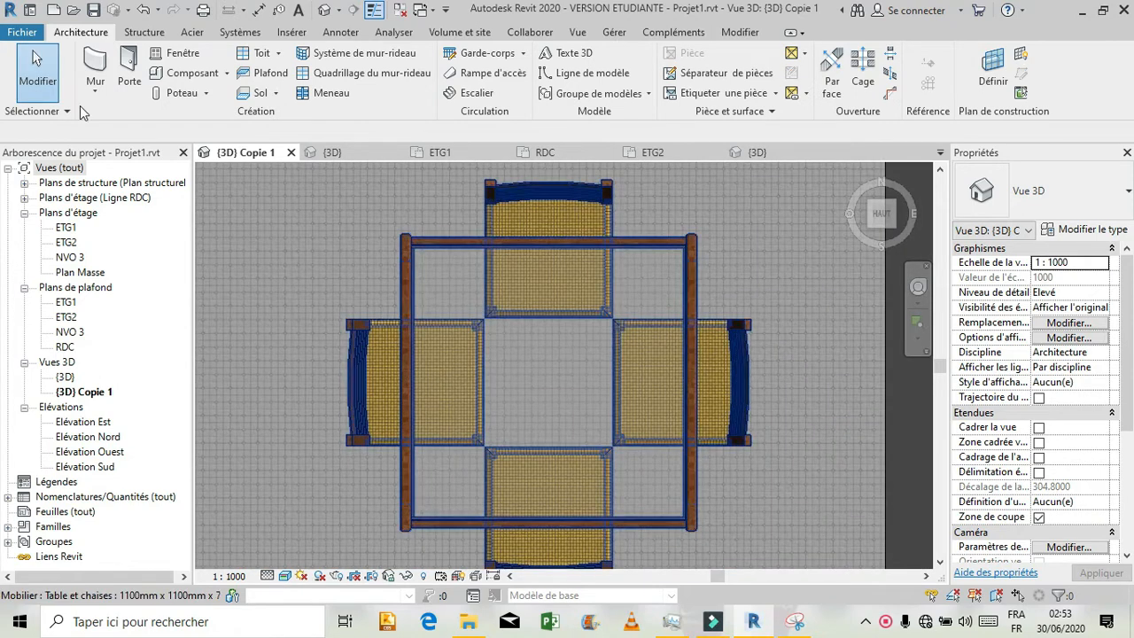
{"action": "left_click", "coordinate": [169, 77]}
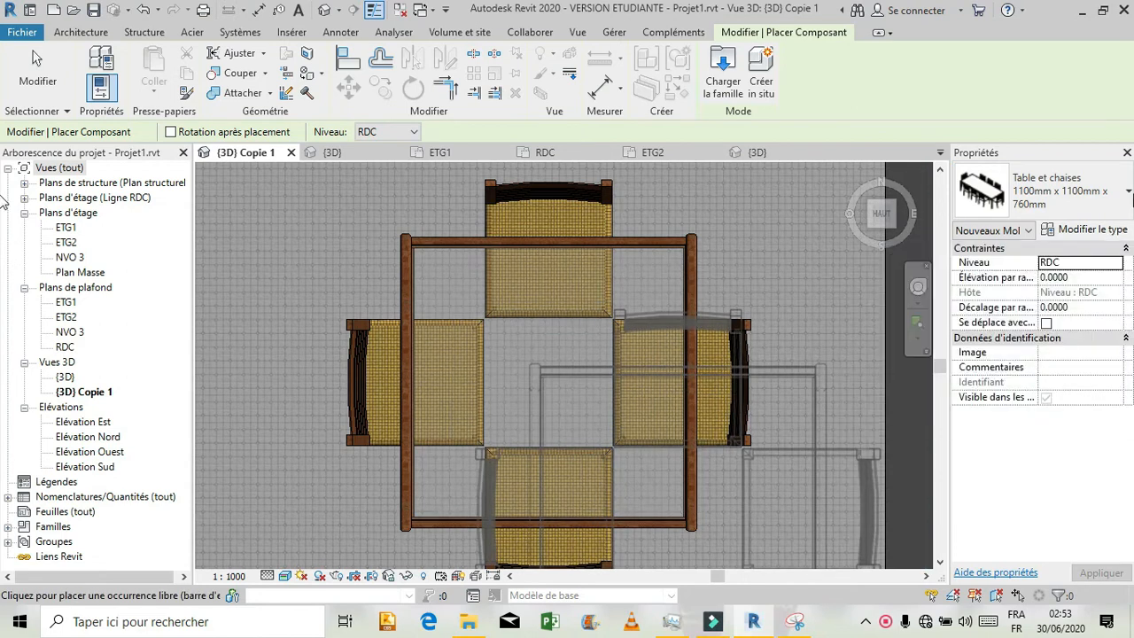
{"action": "left_click", "coordinate": [1130, 192]}
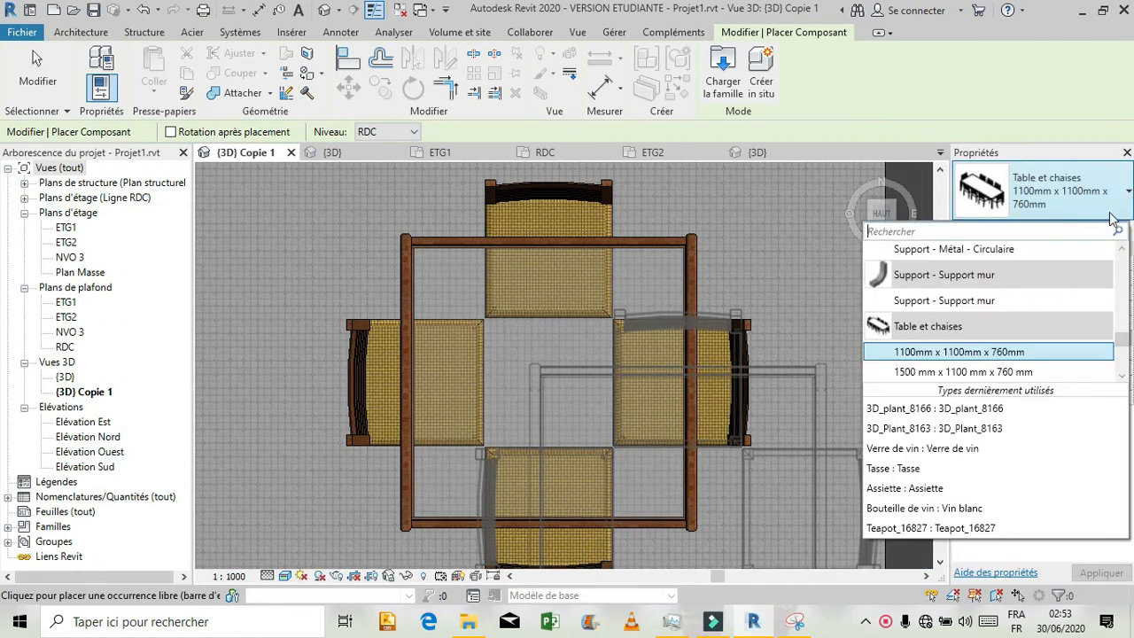
{"action": "scroll", "coordinate": [1088, 352], "scroll_direction": "down", "scroll_amount": 1}
{"action": "scroll", "coordinate": [1083, 354], "scroll_direction": "down", "scroll_amount": 1}
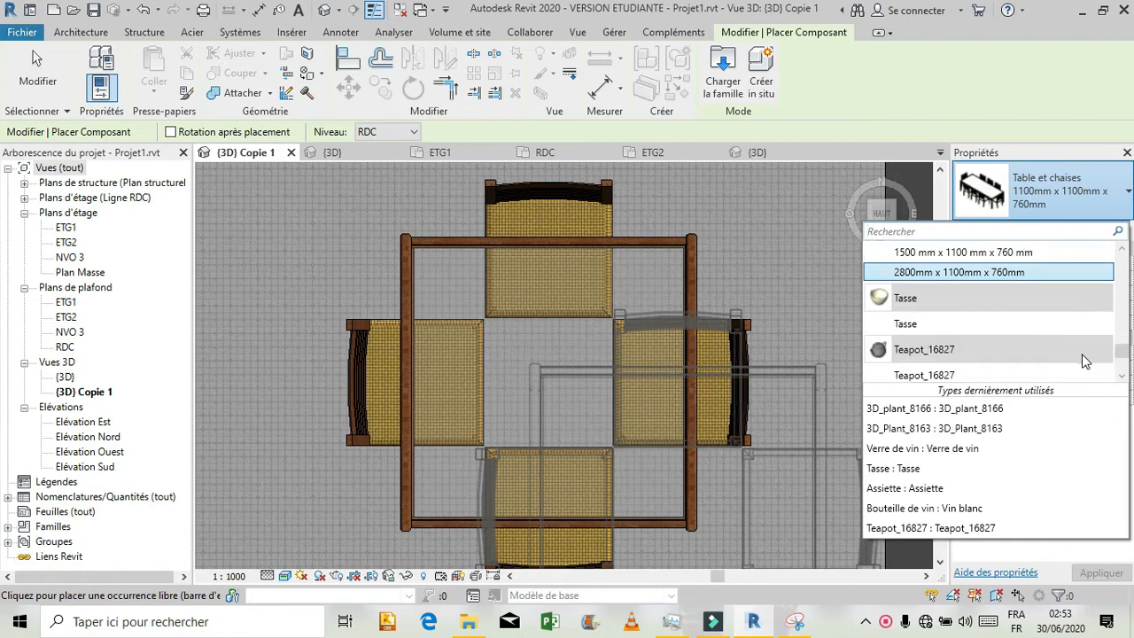
{"action": "left_click", "coordinate": [925, 376]}
- Set the teapot's elevation from level RDC to 0.7600 and place one near the table's upper-left corner
{"action": "left_click", "coordinate": [1094, 278]}
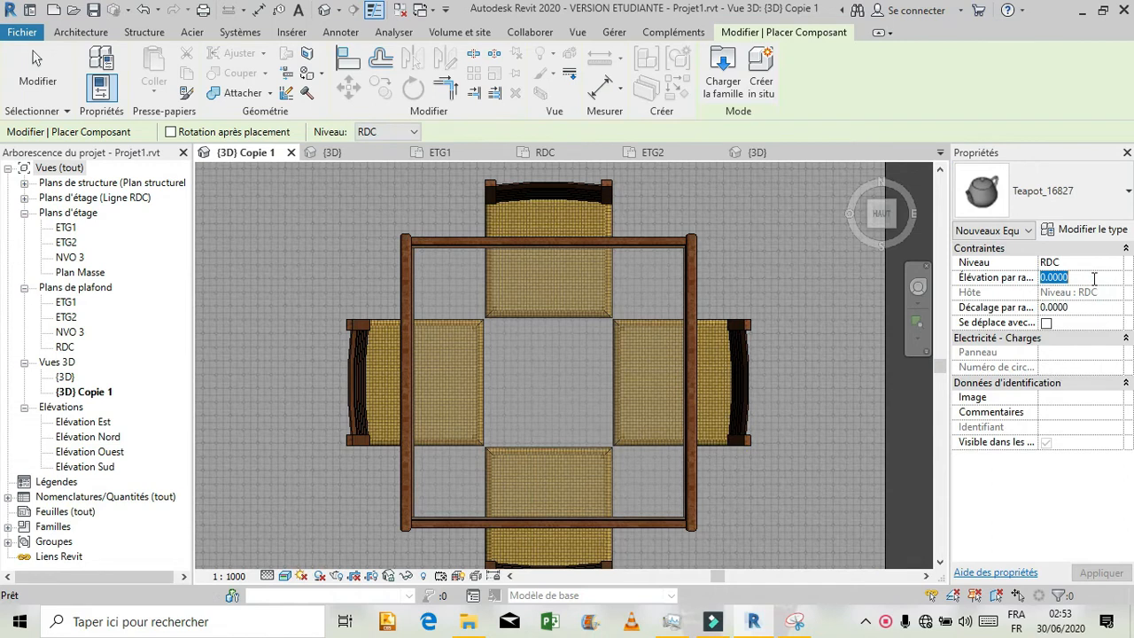
{"action": "type", "text": "0."}
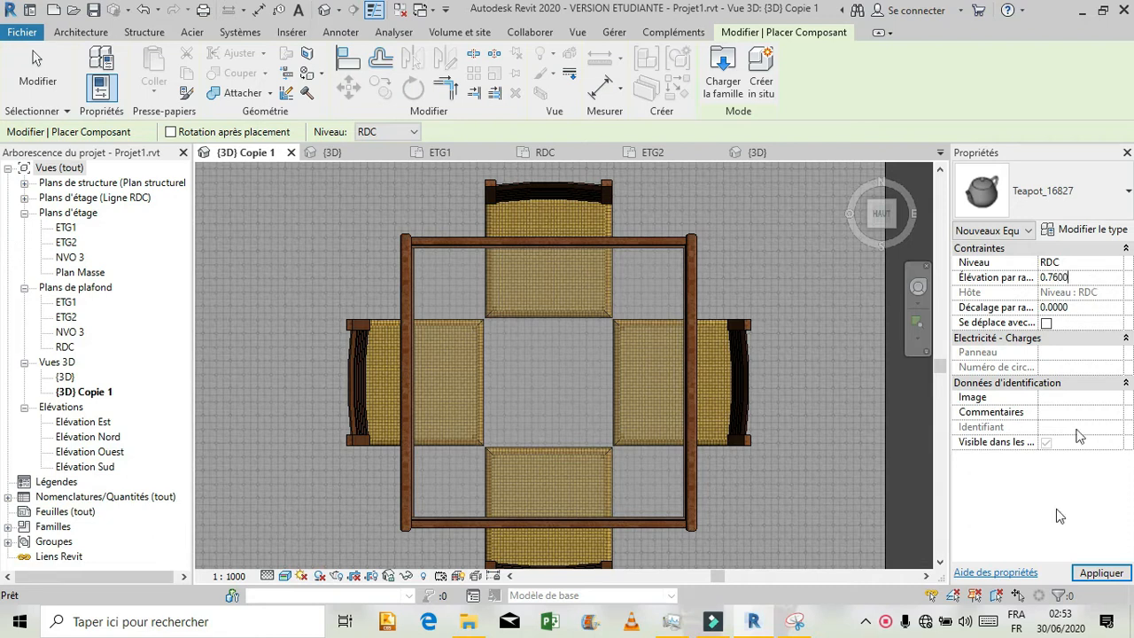
{"action": "left_click", "coordinate": [1074, 573]}
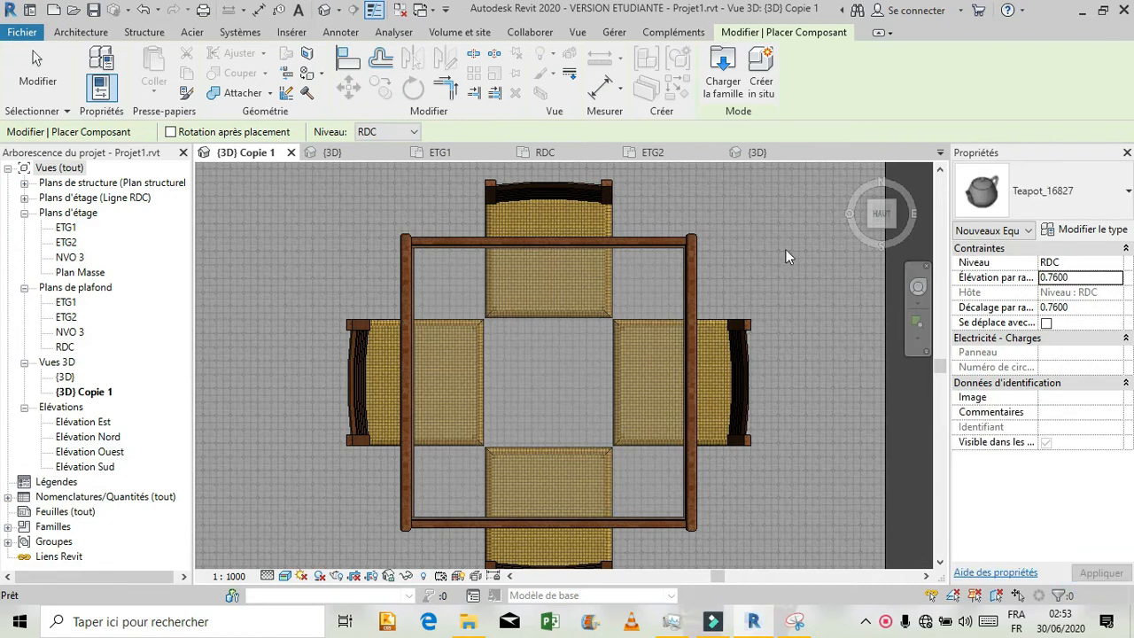
{"action": "left_click", "coordinate": [459, 297]}
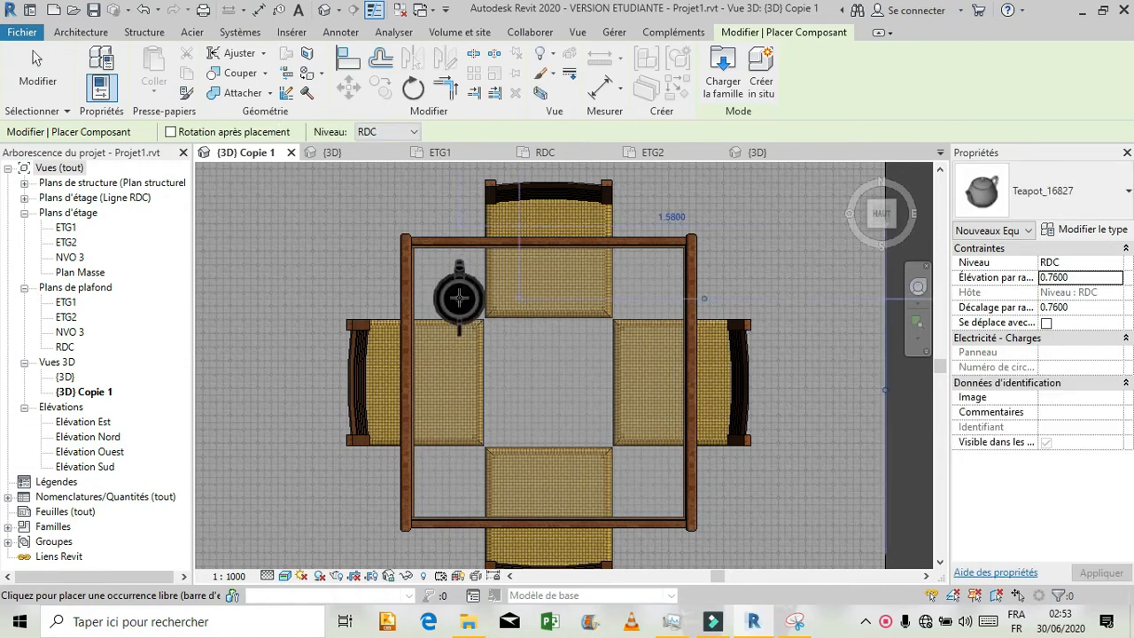
{"action": "key", "text": "Escape"}
{"action": "key", "text": "Escape"}
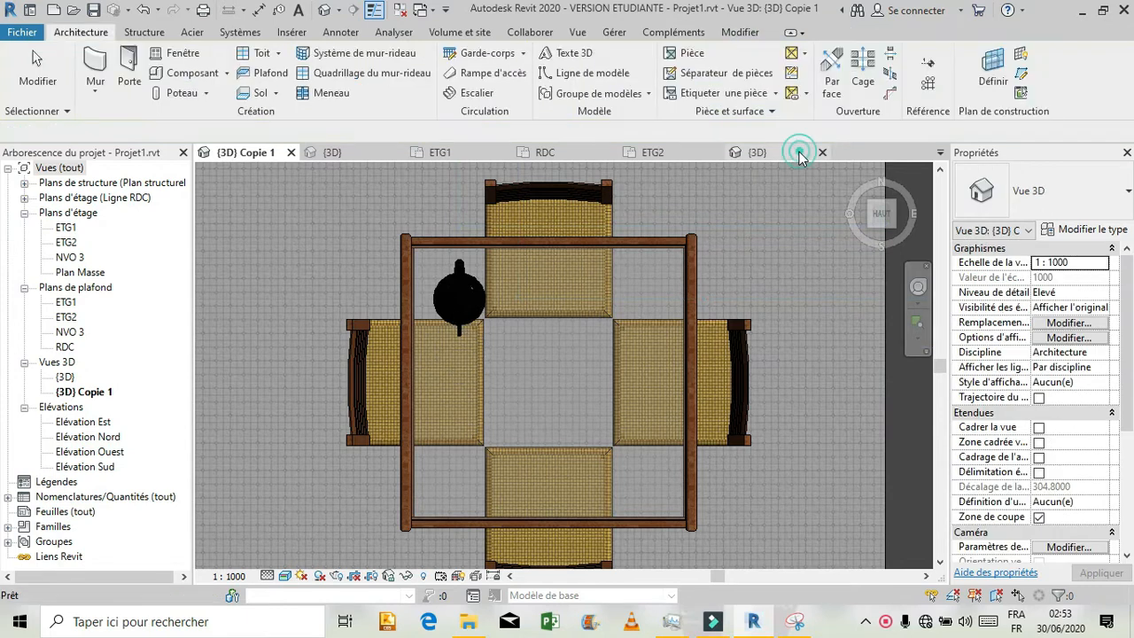
- Switch to formation revit's {3D} Copie 1 view and capture a screenshot of its set table and bar counter for reference
{"action": "left_click", "coordinate": [800, 158]}
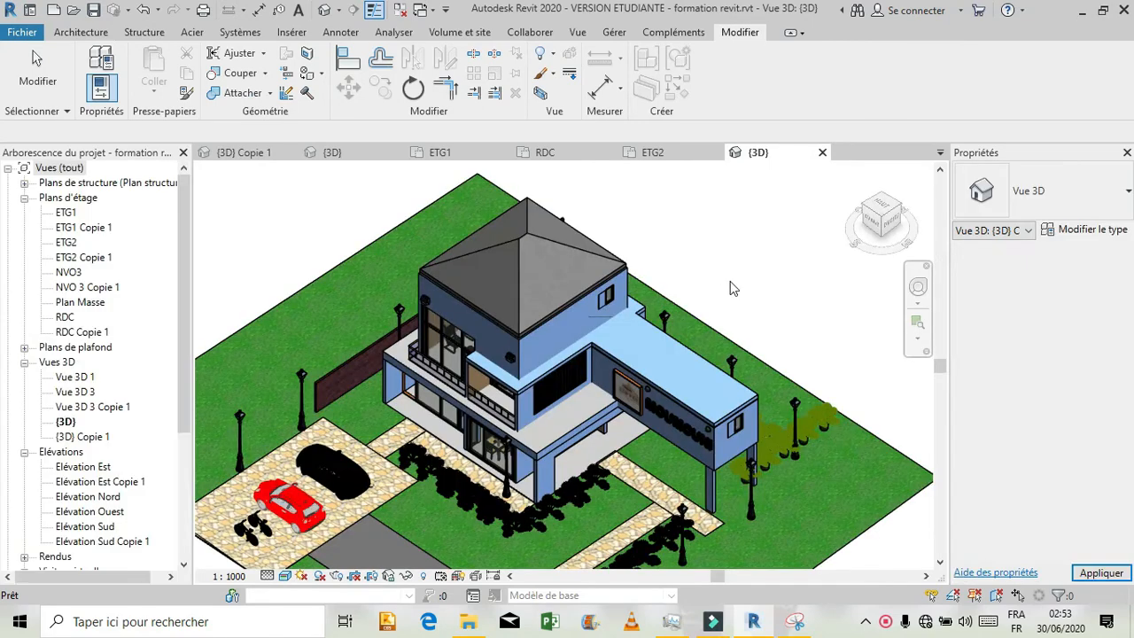
{"action": "left_click", "coordinate": [940, 153]}
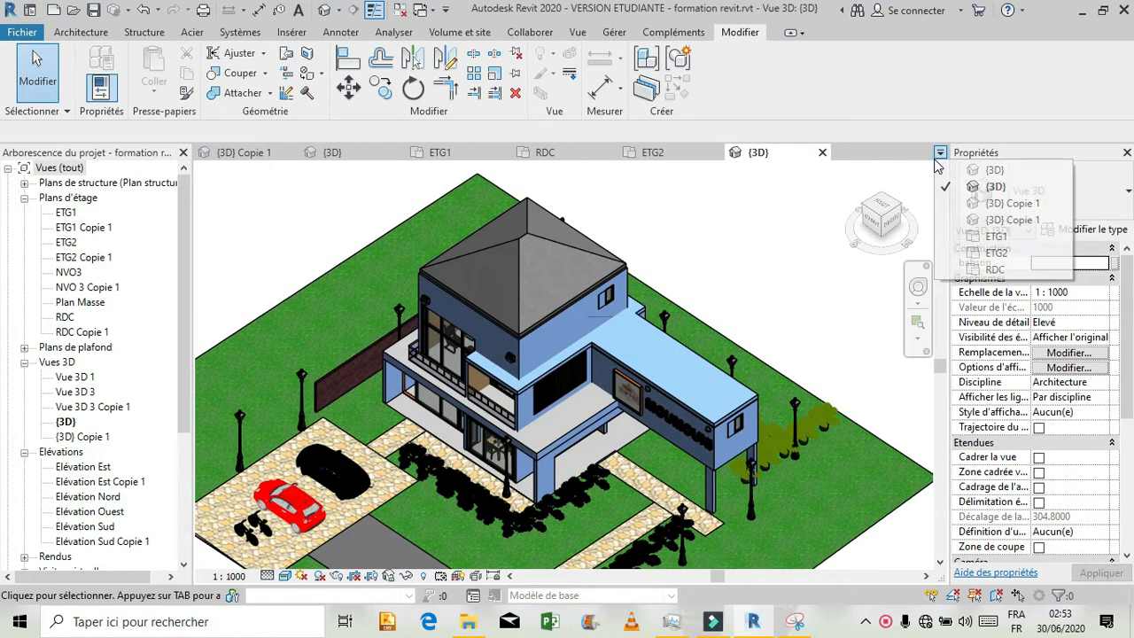
{"action": "left_click", "coordinate": [942, 204]}
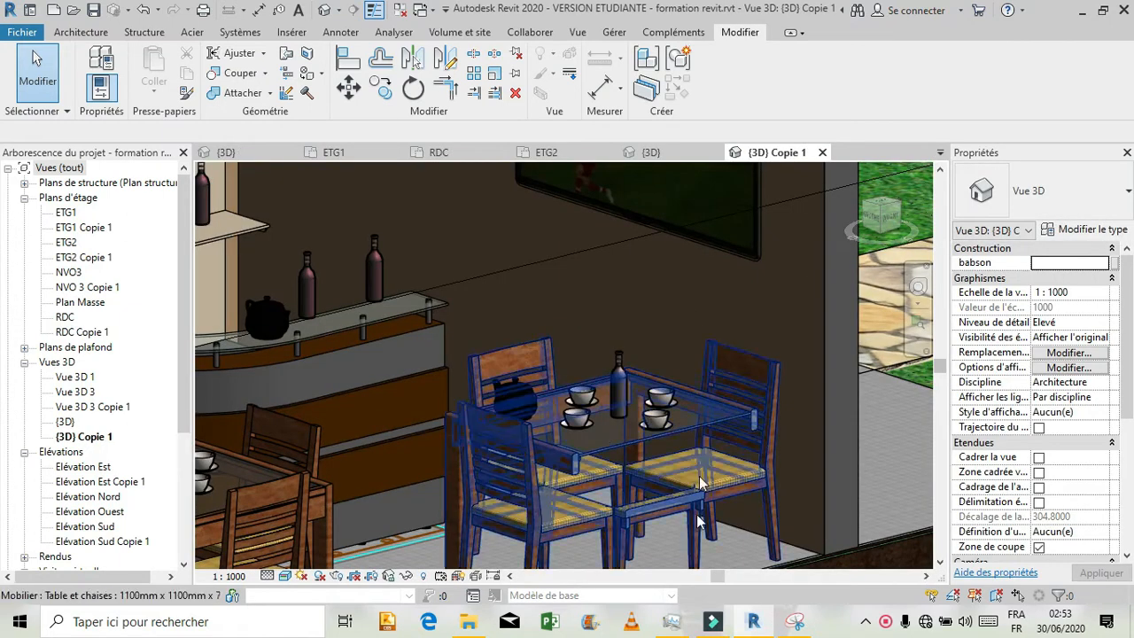
{"action": "left_click", "coordinate": [796, 622]}
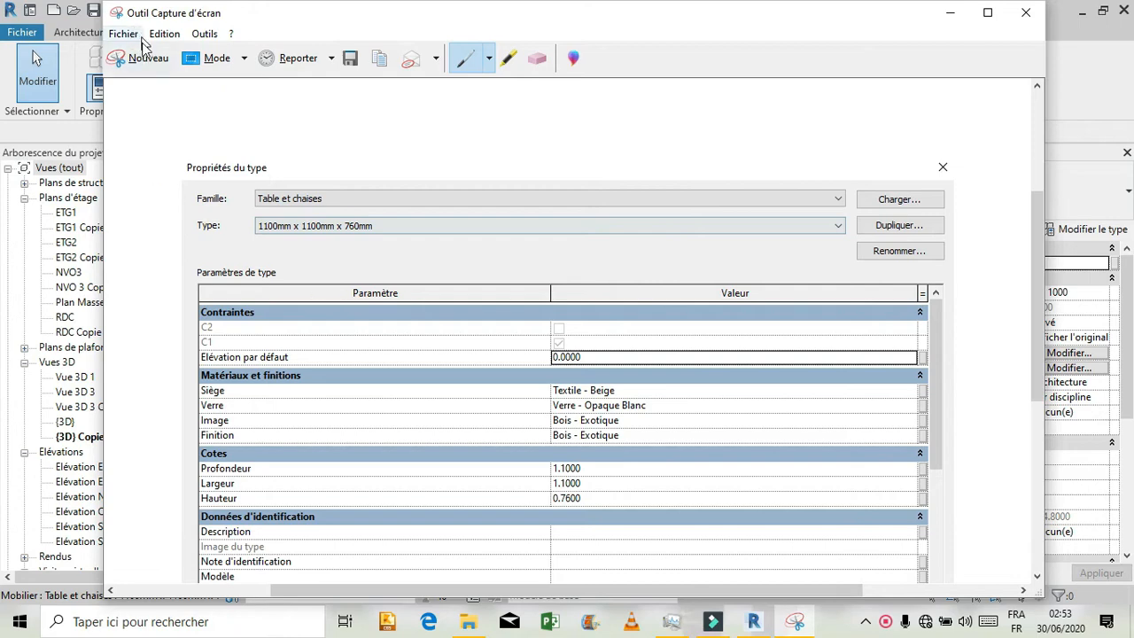
{"action": "left_click", "coordinate": [138, 58]}
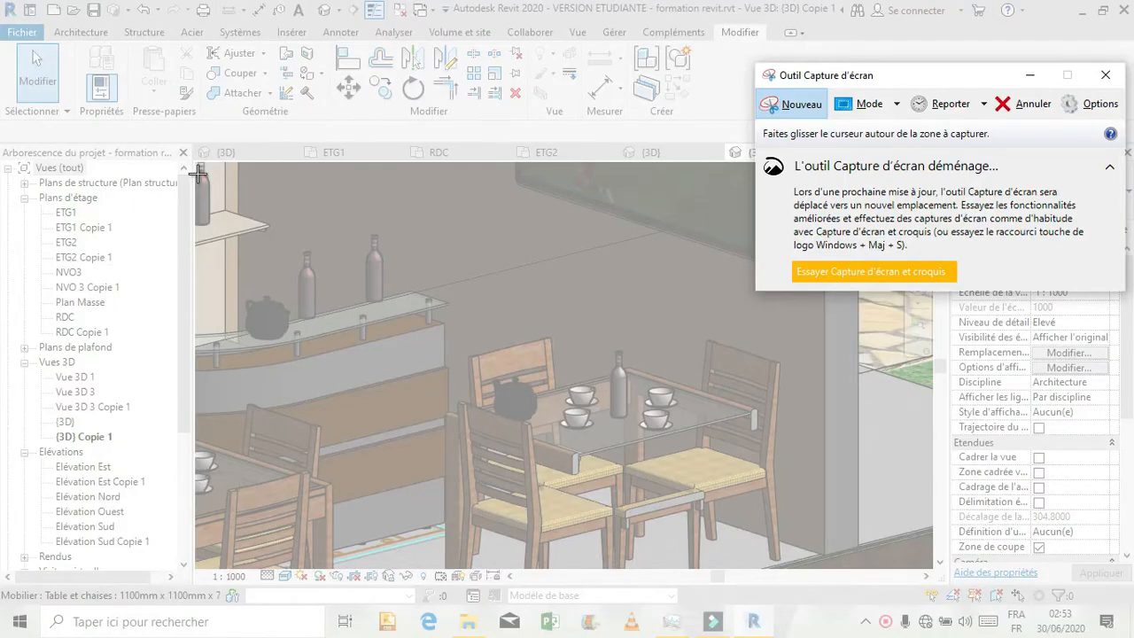
{"action": "left_click_drag", "start_coordinate": [200, 172], "coordinate": [911, 591]}
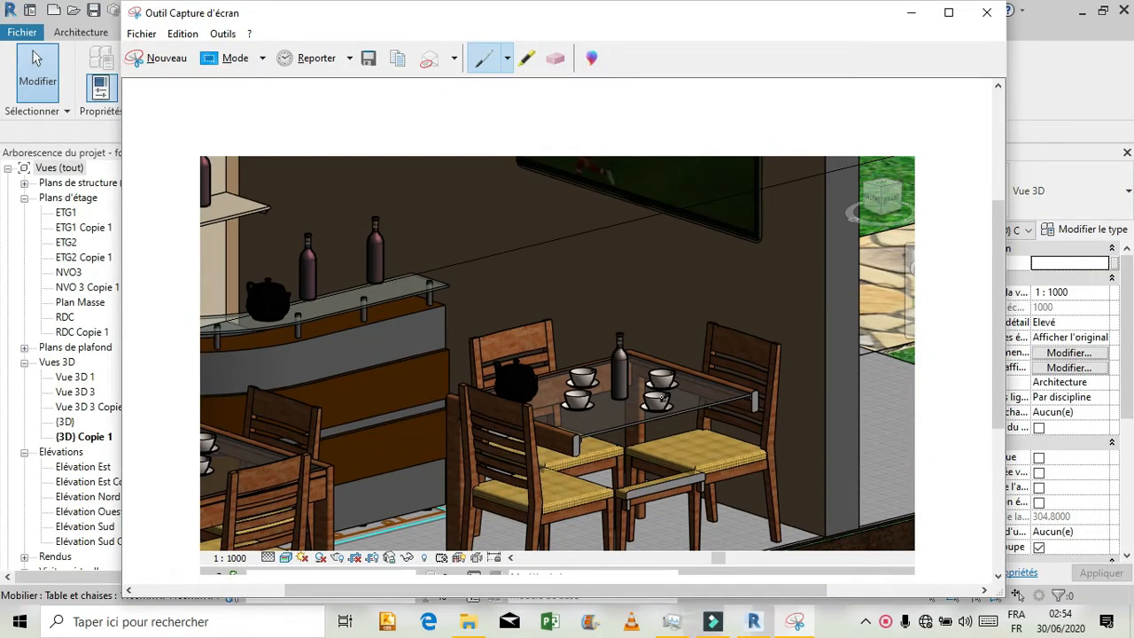
{"action": "left_click", "coordinate": [913, 13]}
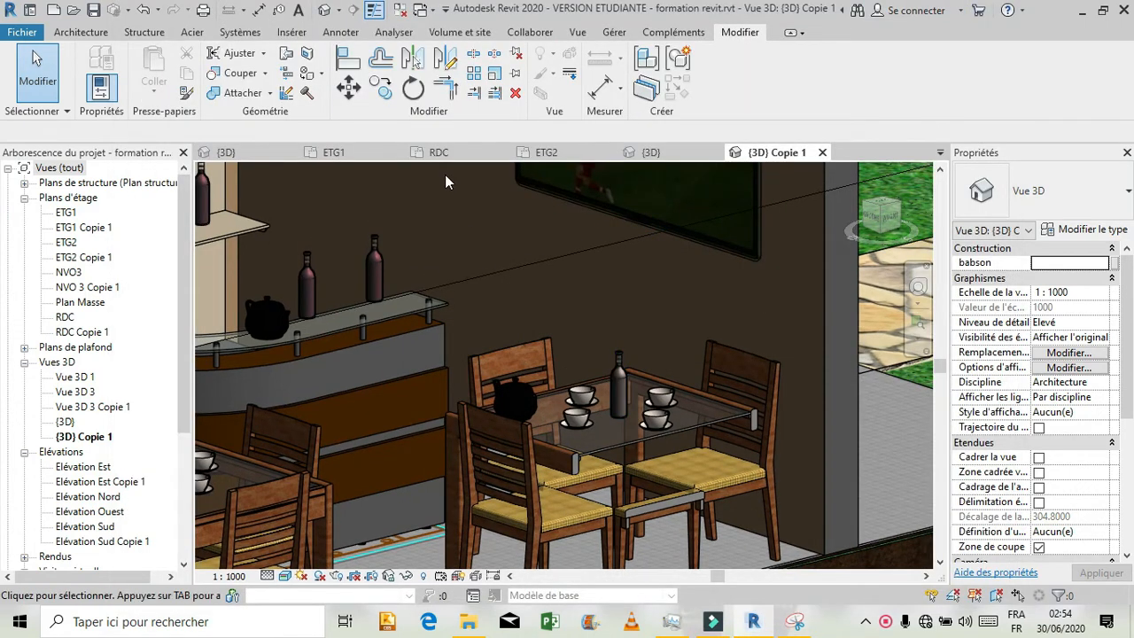
- Return to Projet1's {3D} Copie 1 view, start placing a component and look through the loaded types for a cup with saucer
{"action": "left_click", "coordinate": [941, 152]}
{"action": "left_click", "coordinate": [974, 220]}
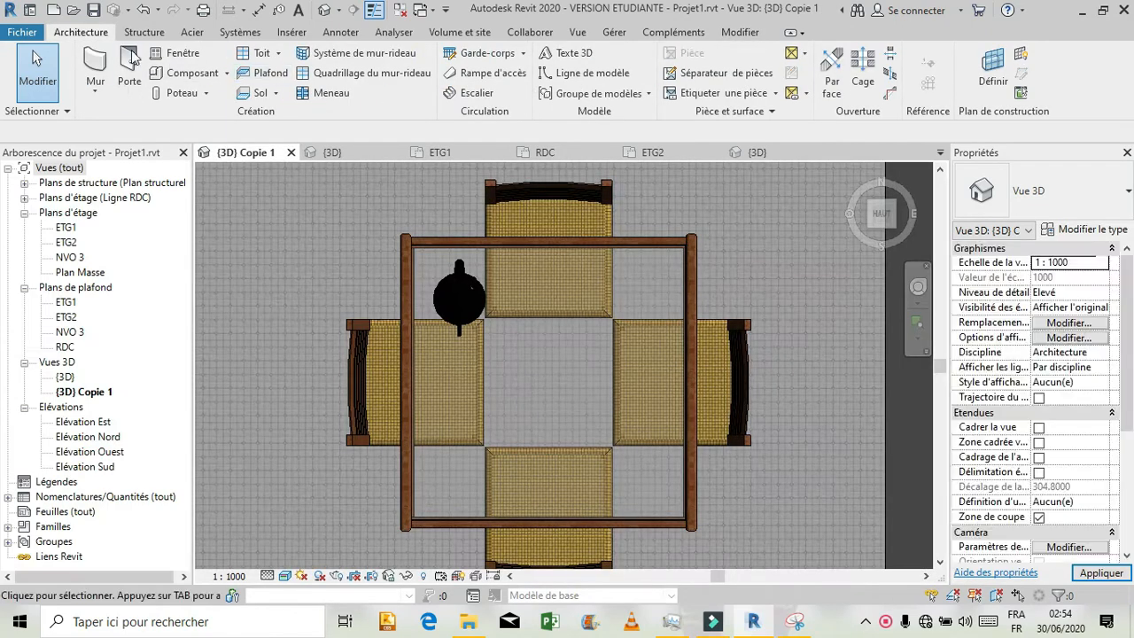
{"action": "left_click", "coordinate": [184, 73]}
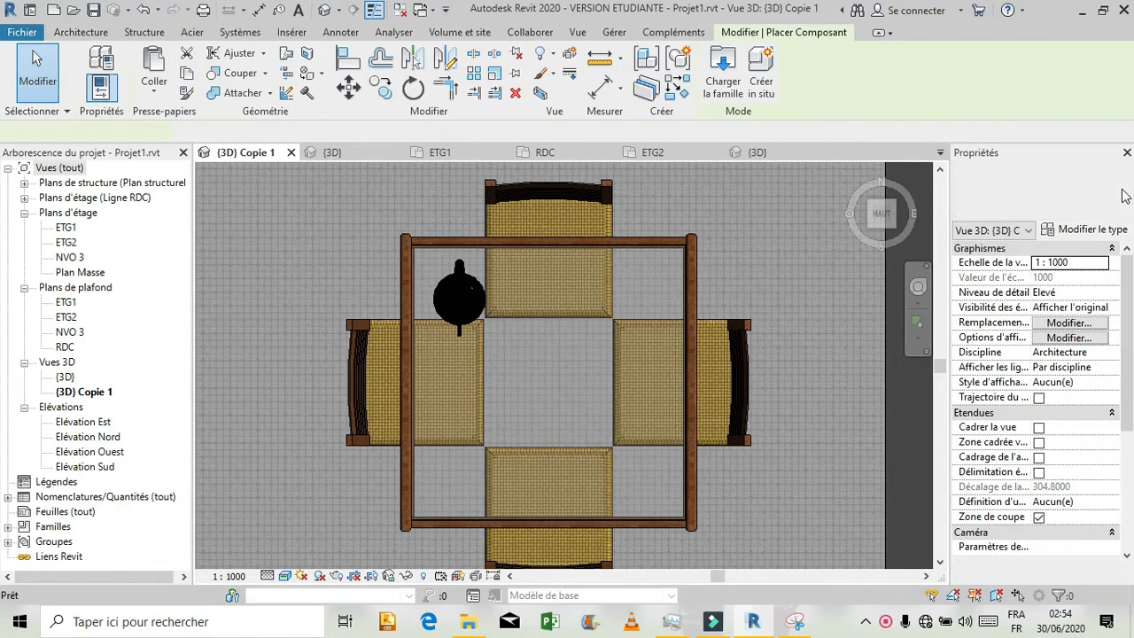
{"action": "left_click", "coordinate": [1123, 195]}
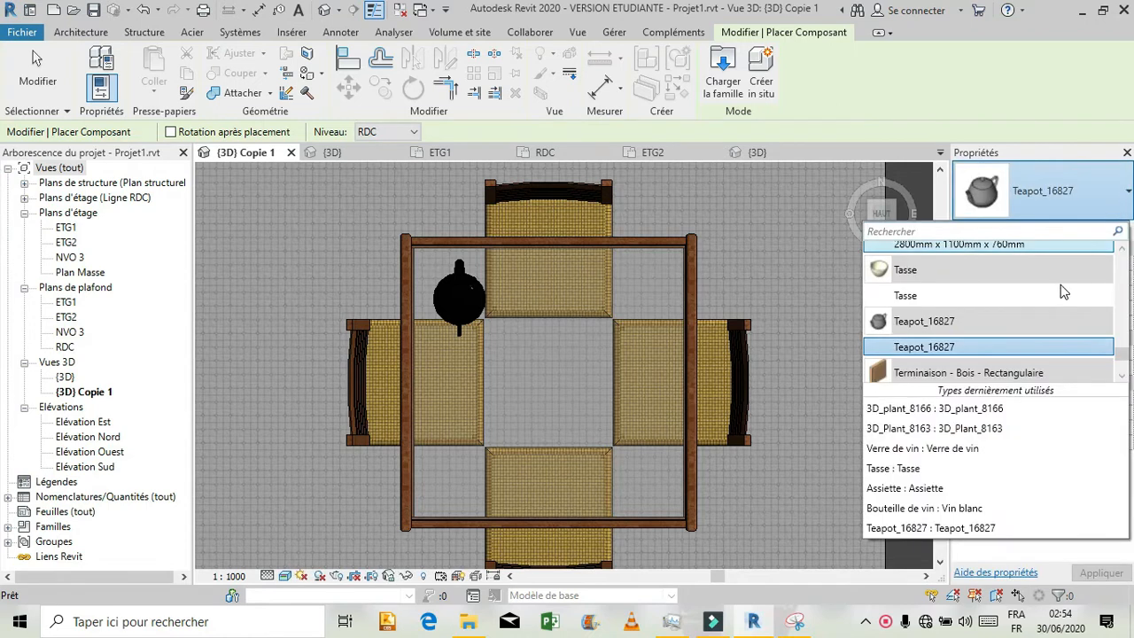
{"action": "scroll", "coordinate": [1063, 292], "scroll_direction": "up", "scroll_amount": 10}
{"action": "scroll", "coordinate": [1080, 277], "scroll_direction": "up", "scroll_amount": 2}
{"action": "scroll", "coordinate": [1075, 275], "scroll_direction": "down", "scroll_amount": 6}
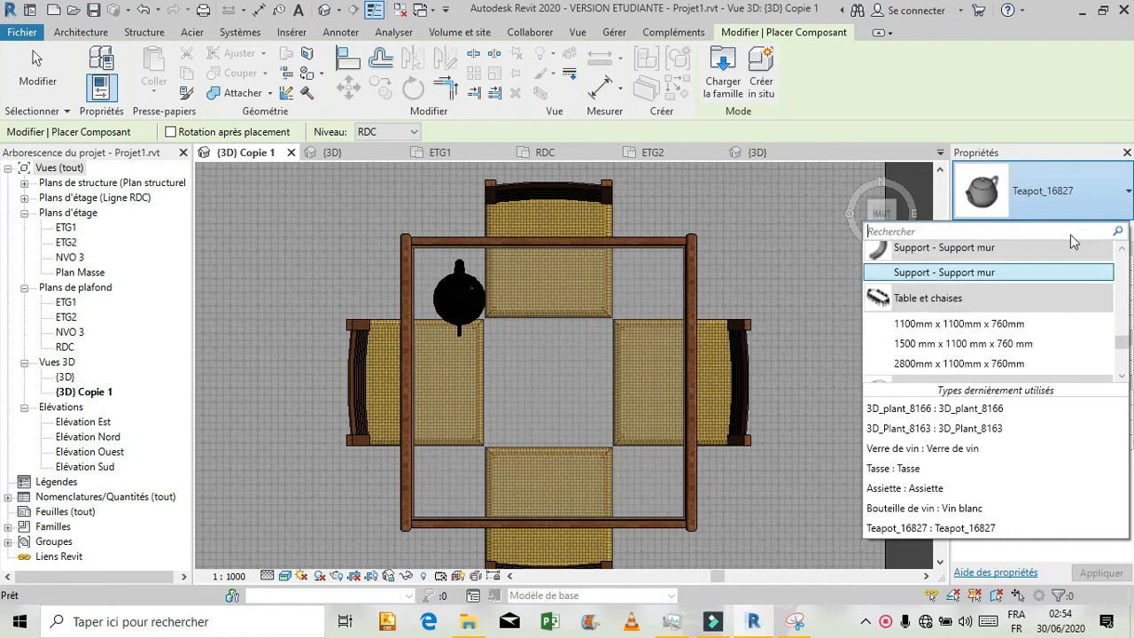
- Load the Tasse et soucoupe.rfa family from the Accessoires de table folder and make it the component to place
{"action": "left_click", "coordinate": [1081, 63]}
{"action": "left_click", "coordinate": [1083, 231]}
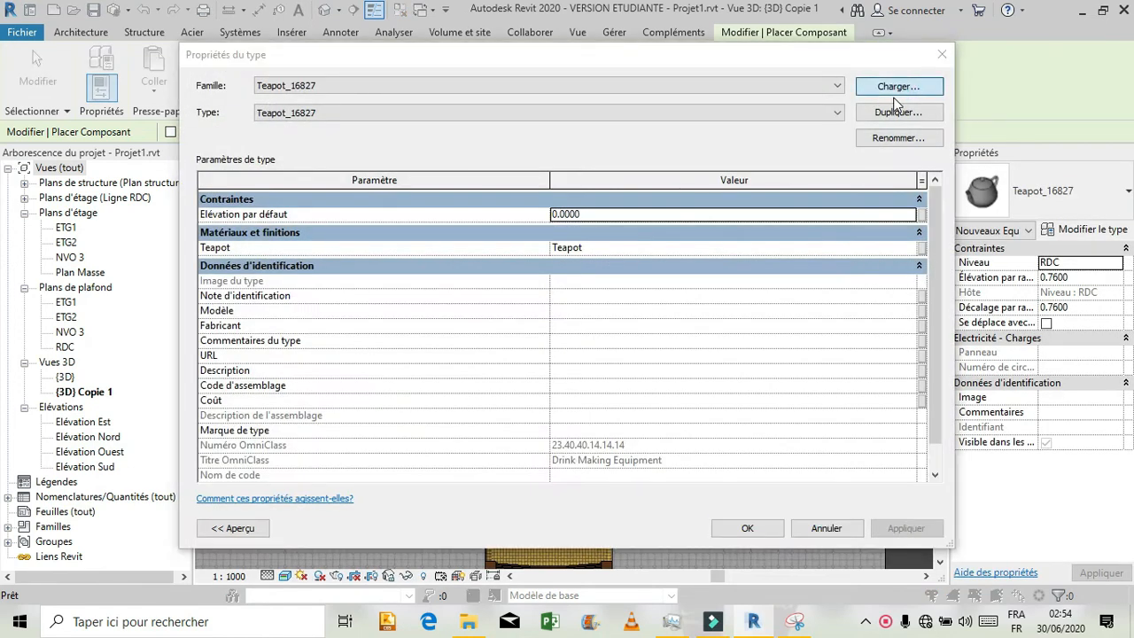
{"action": "left_click", "coordinate": [896, 89]}
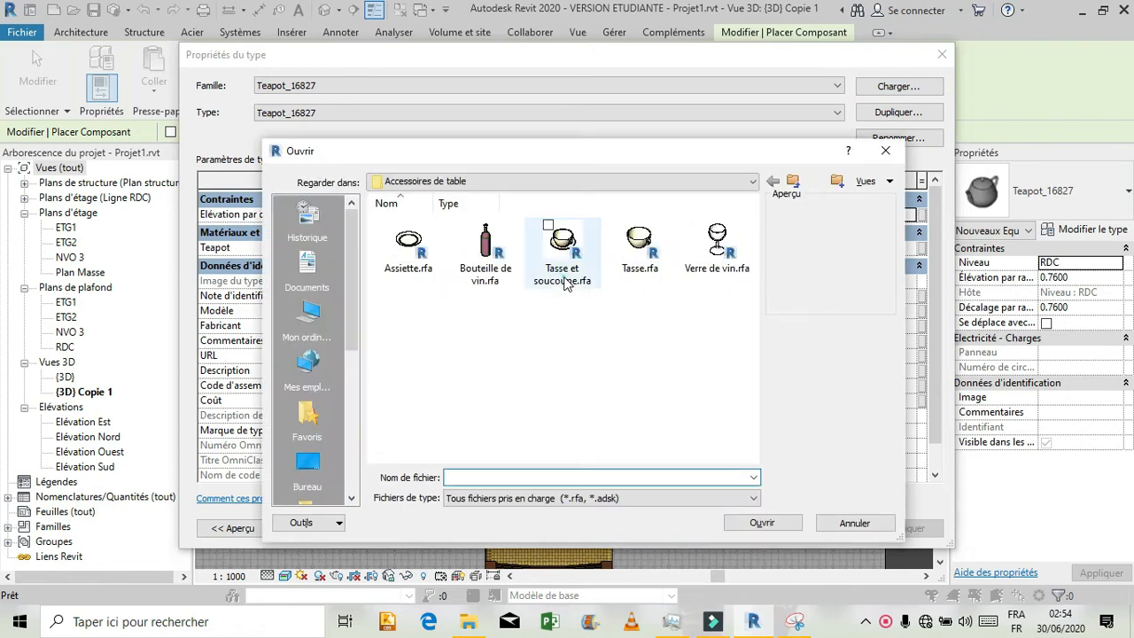
{"action": "left_click", "coordinate": [561, 251]}
{"action": "left_click", "coordinate": [750, 528]}
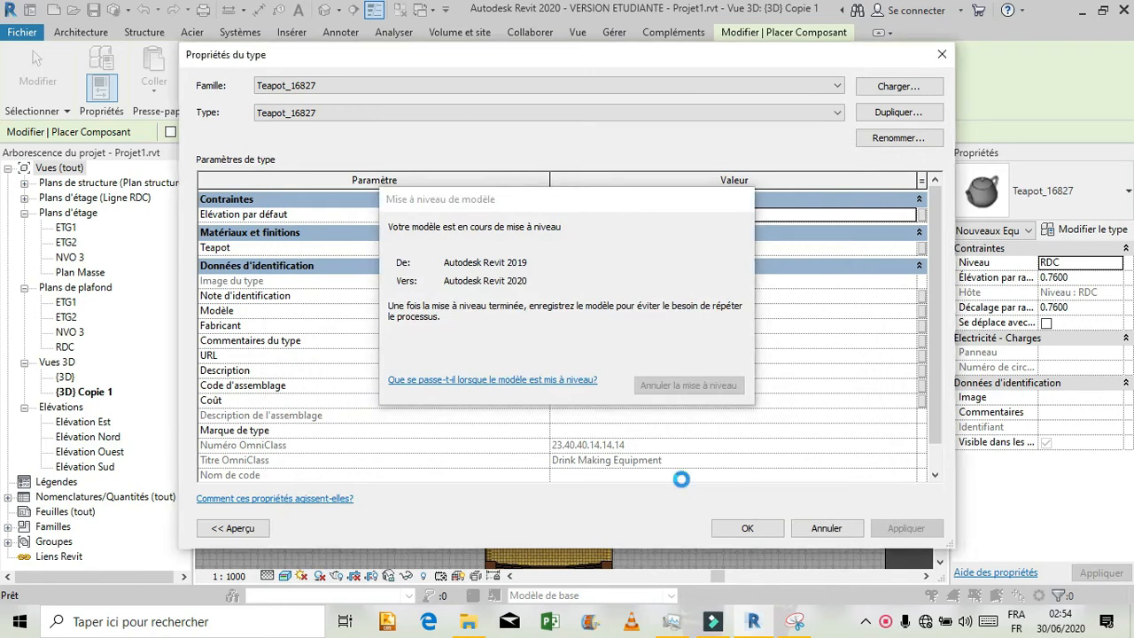
{"action": "left_click", "coordinate": [747, 528]}
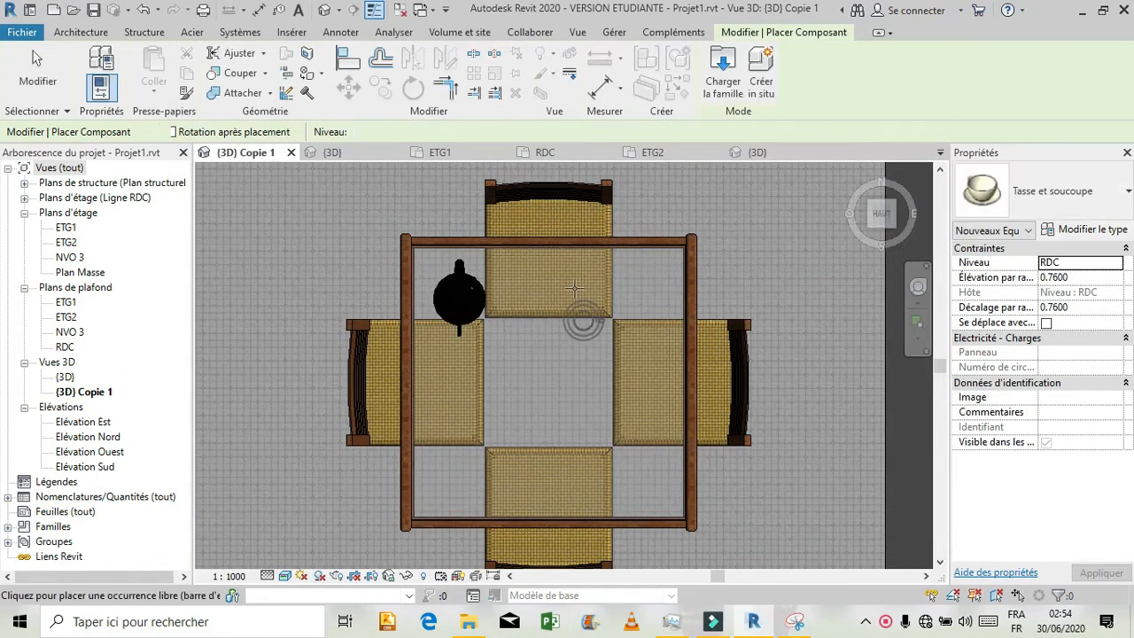
- Set the cup and saucer's elevation to 0.7600 and place four on the table, one in front of each chair
{"action": "left_click", "coordinate": [1080, 278]}
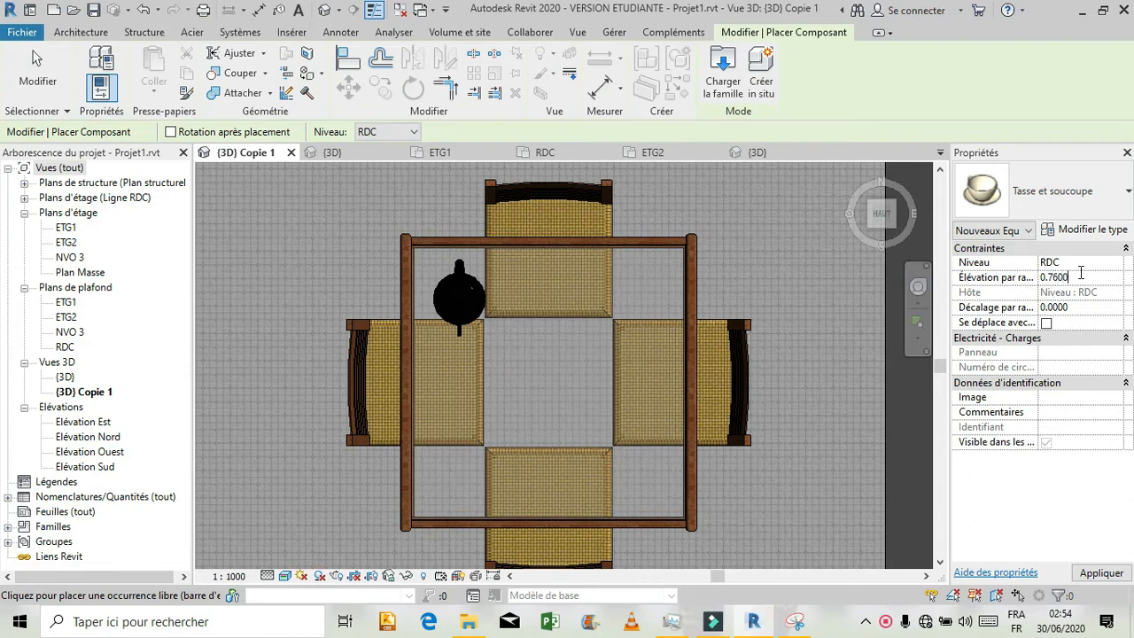
{"action": "left_click", "coordinate": [1098, 573]}
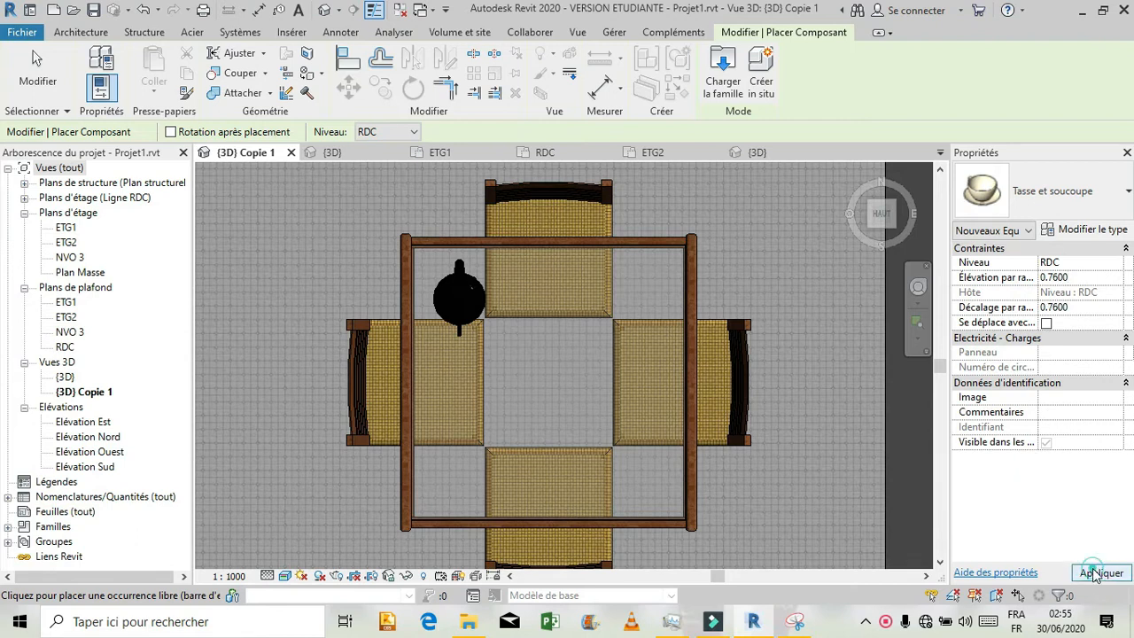
{"action": "left_click", "coordinate": [556, 288]}
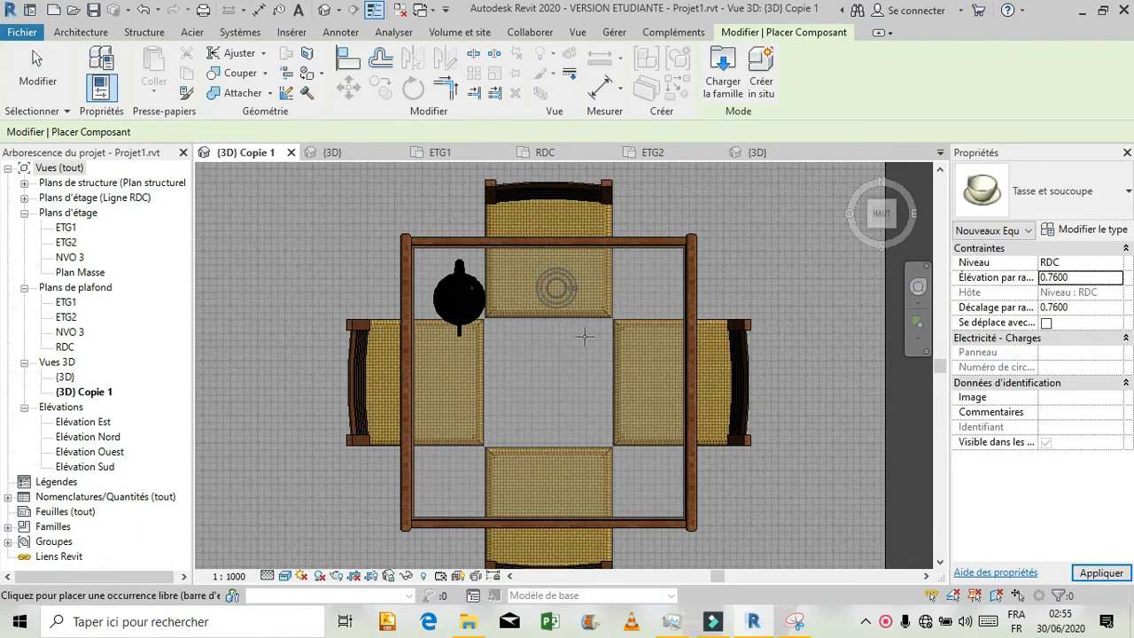
{"action": "left_click", "coordinate": [642, 369]}
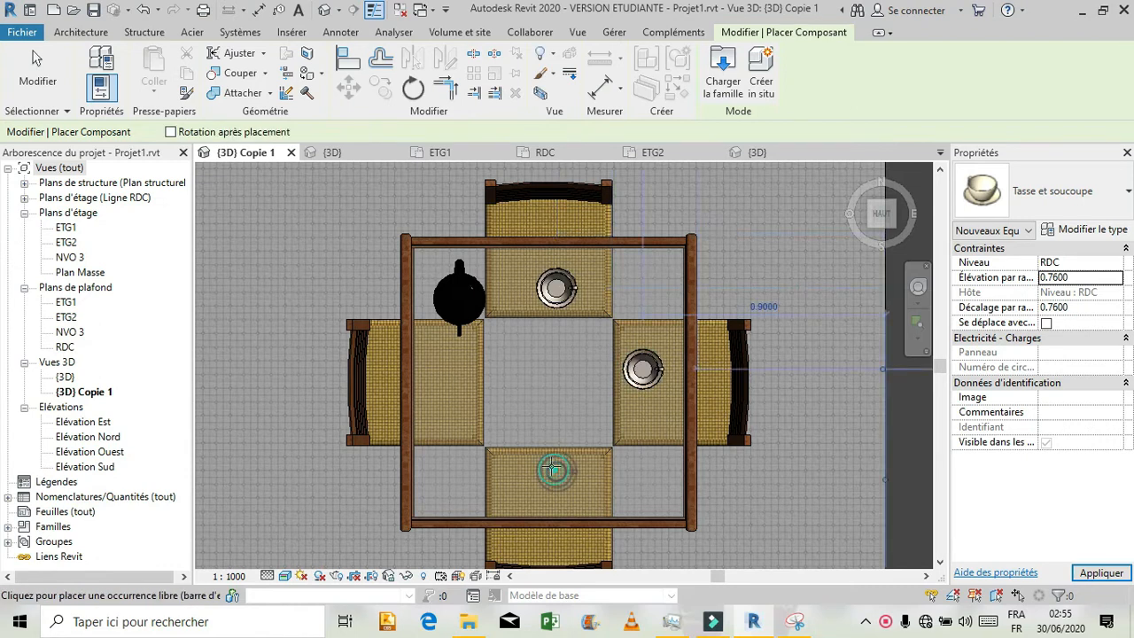
{"action": "left_click", "coordinate": [465, 375]}
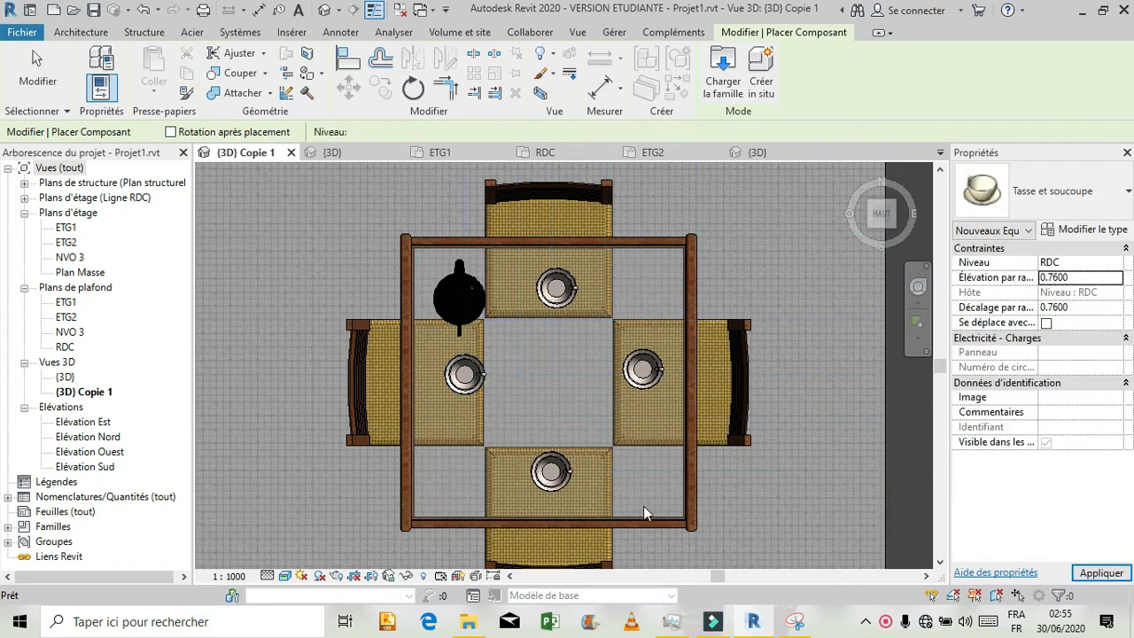
{"action": "key", "text": "Escape"}
{"action": "key", "text": "Escape"}
- Check the reference capture, then restart component placement and look through the loaded types for the next table item
{"action": "left_click", "coordinate": [795, 622]}
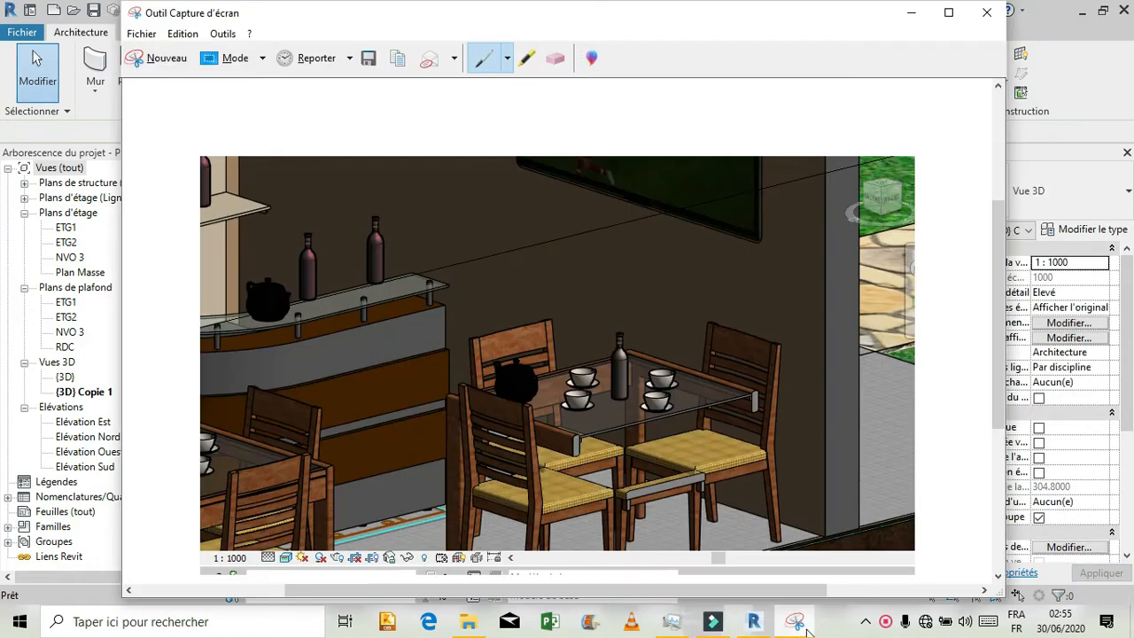
{"action": "left_click", "coordinate": [797, 624]}
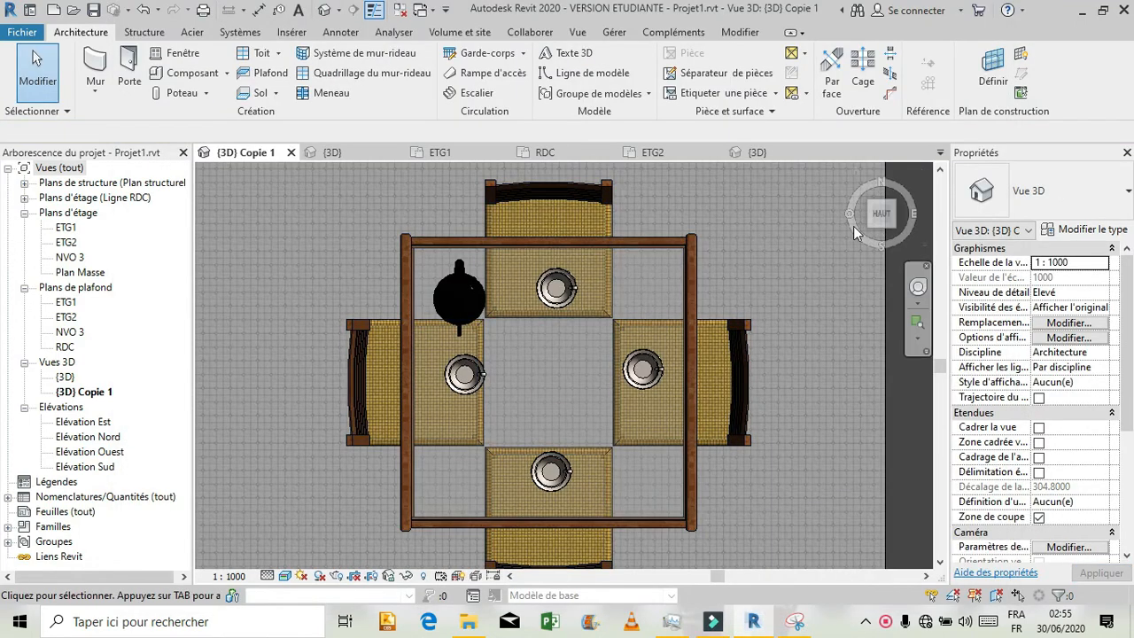
{"action": "left_click", "coordinate": [191, 74]}
{"action": "key", "text": "c"}
{"action": "key", "text": "m"}
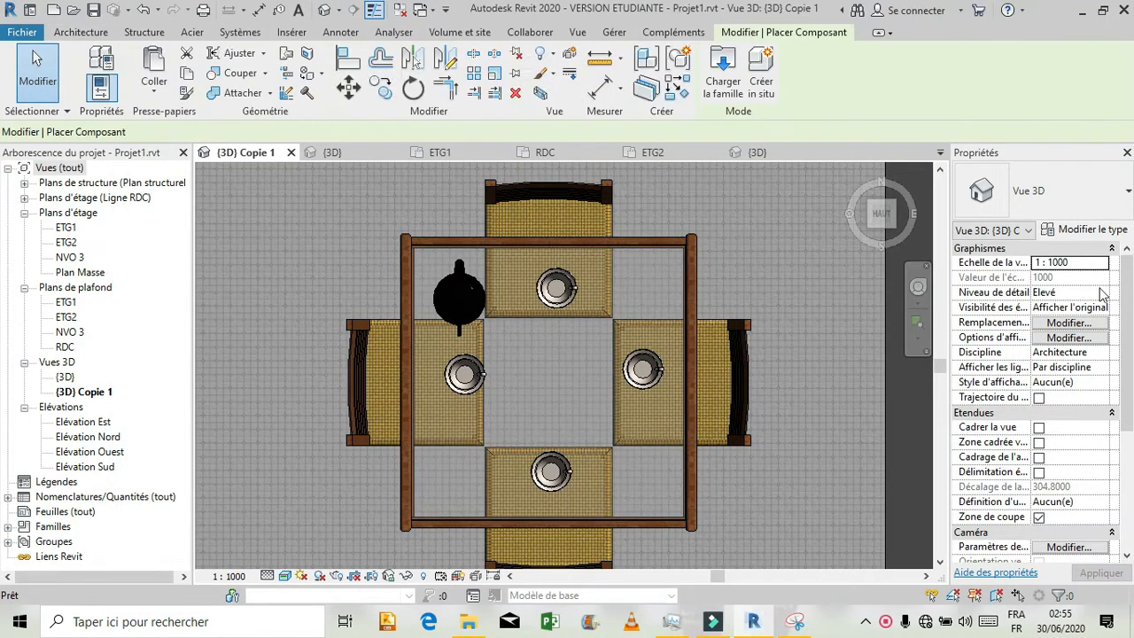
{"action": "left_click", "coordinate": [1120, 197]}
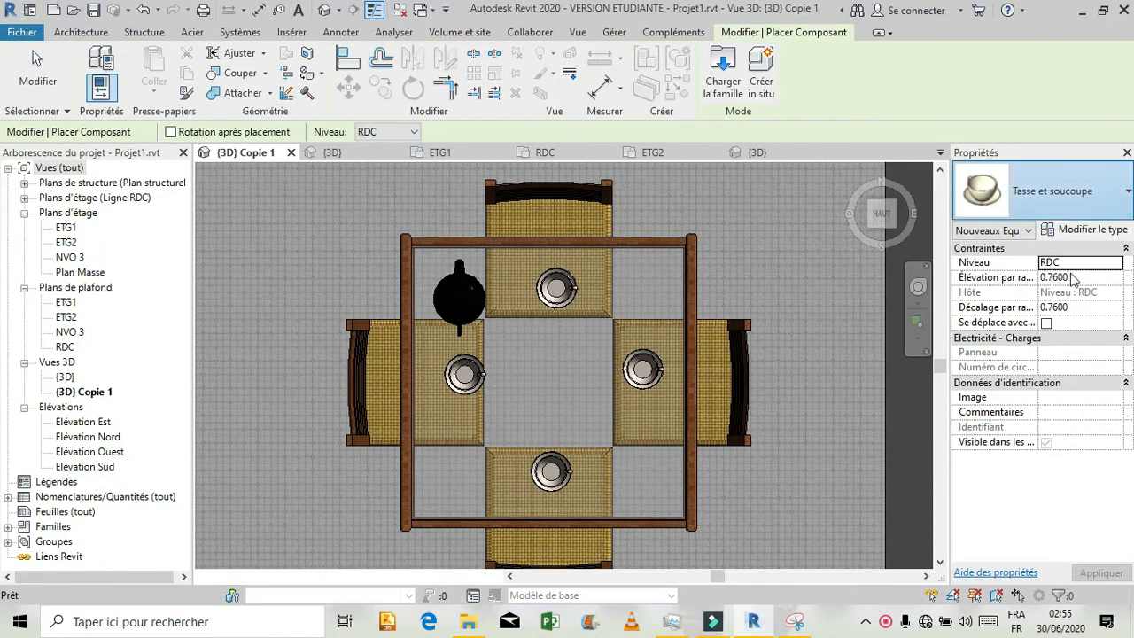
{"action": "scroll", "coordinate": [1046, 324], "scroll_direction": "down", "scroll_amount": 2}
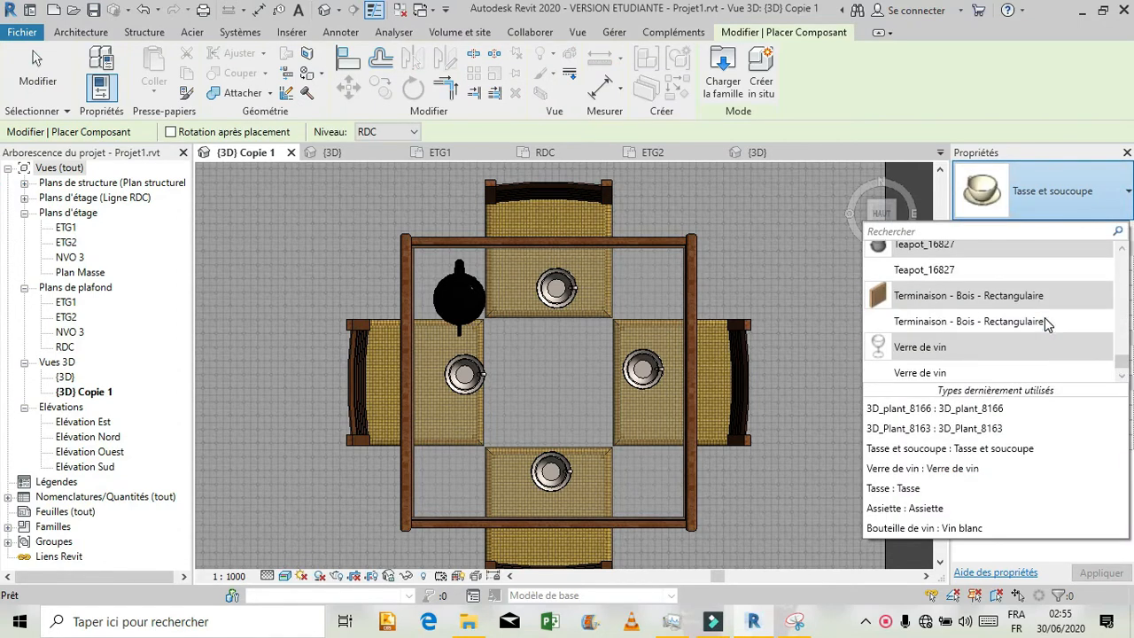
{"action": "scroll", "coordinate": [1040, 328], "scroll_direction": "up", "scroll_amount": 1}
{"action": "scroll", "coordinate": [1041, 329], "scroll_direction": "up", "scroll_amount": 5}
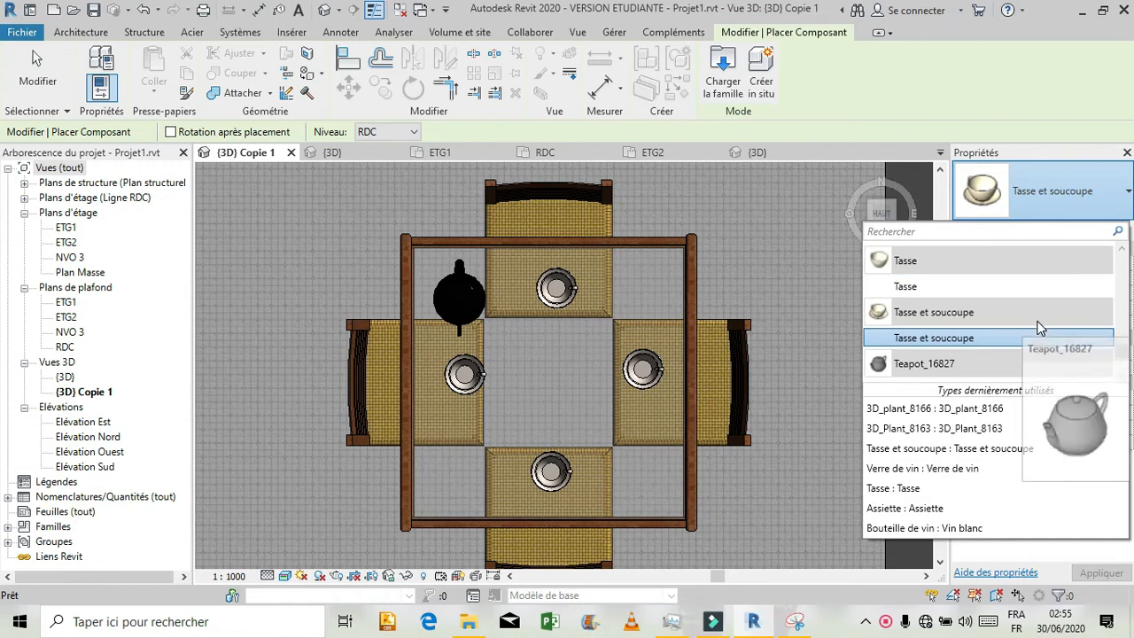
{"action": "scroll", "coordinate": [1042, 324], "scroll_direction": "up", "scroll_amount": 5}
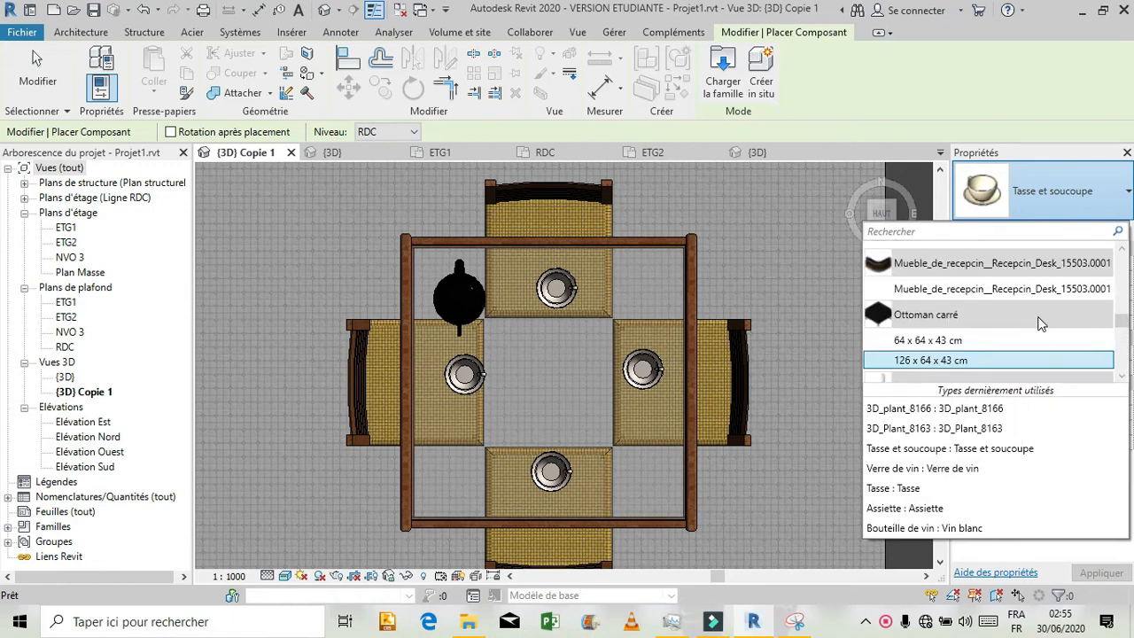
{"action": "scroll", "coordinate": [1044, 321], "scroll_direction": "up", "scroll_amount": 4}
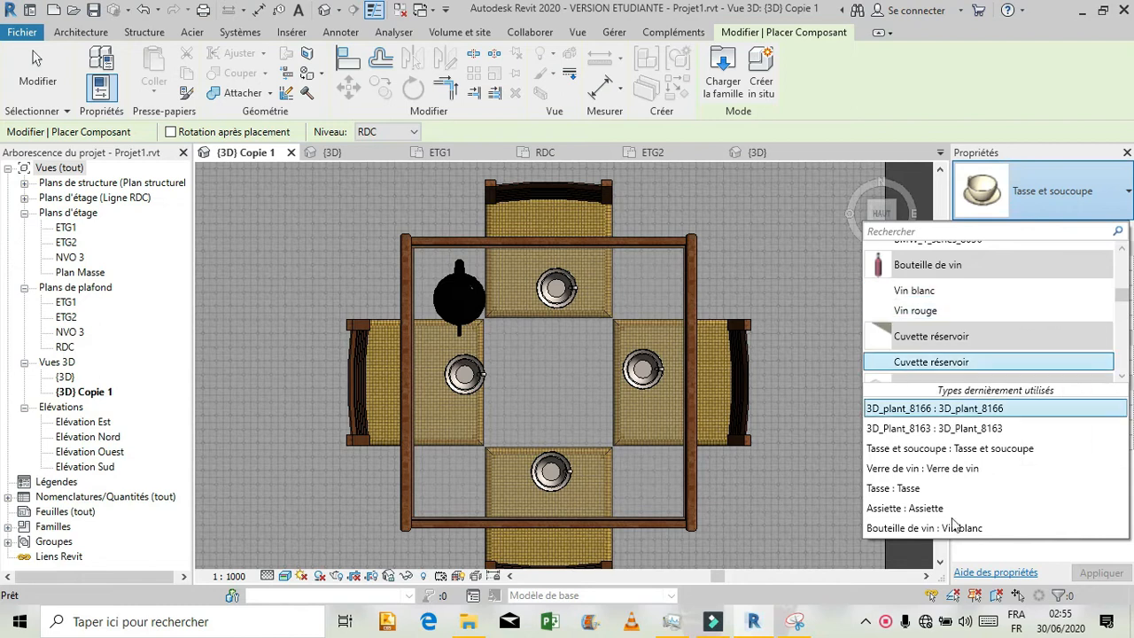
- Recheck the bottle in the reference capture and make Bouteille de vin, type Vin blanc, the component to place
{"action": "left_click", "coordinate": [796, 623]}
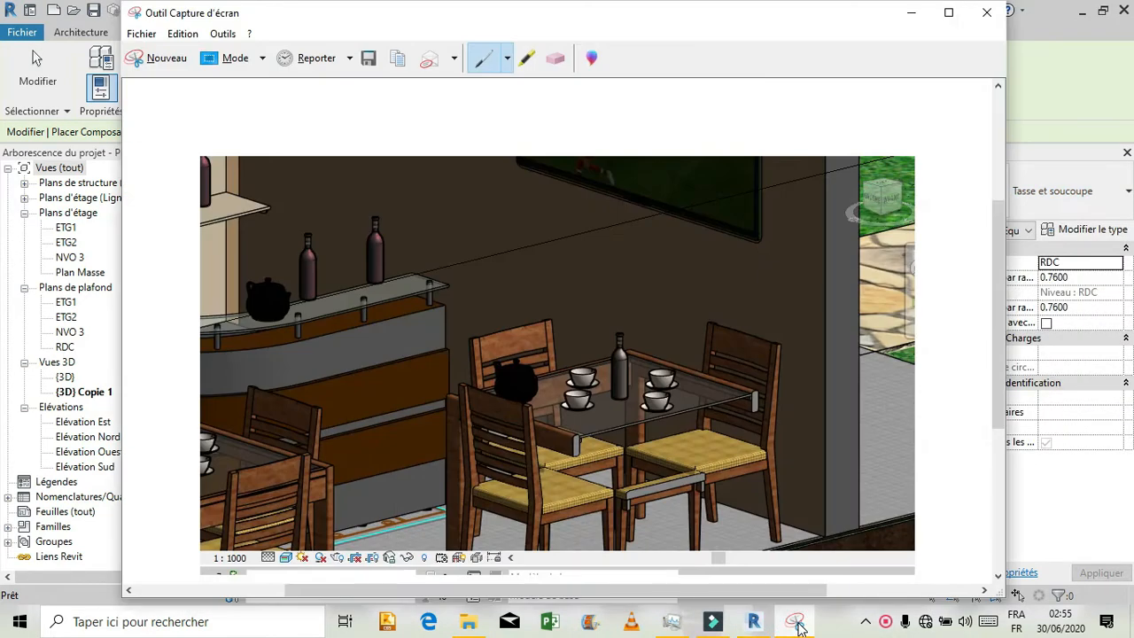
{"action": "left_click", "coordinate": [796, 623]}
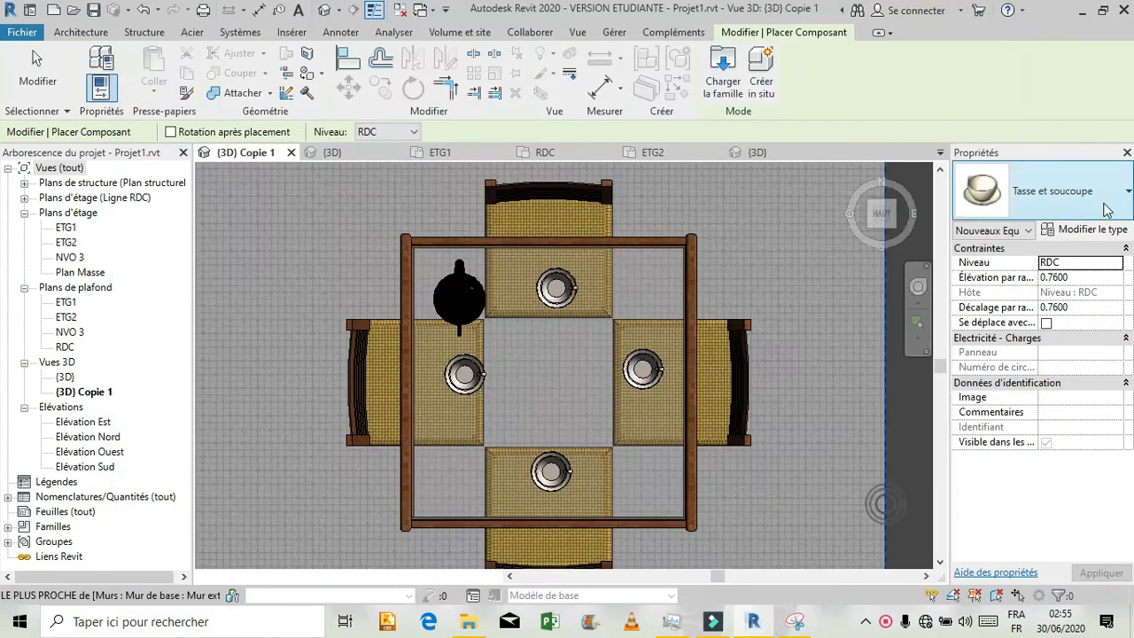
{"action": "left_click", "coordinate": [1075, 205]}
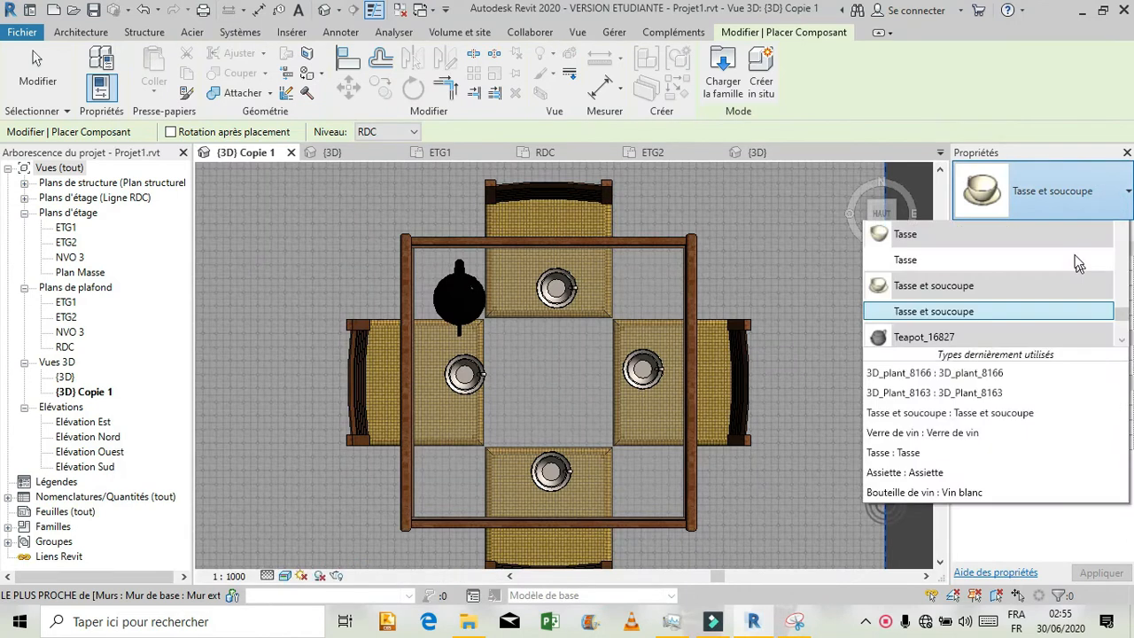
{"action": "scroll", "coordinate": [1068, 261], "scroll_direction": "up", "scroll_amount": 5}
{"action": "scroll", "coordinate": [1063, 283], "scroll_direction": "up", "scroll_amount": 10}
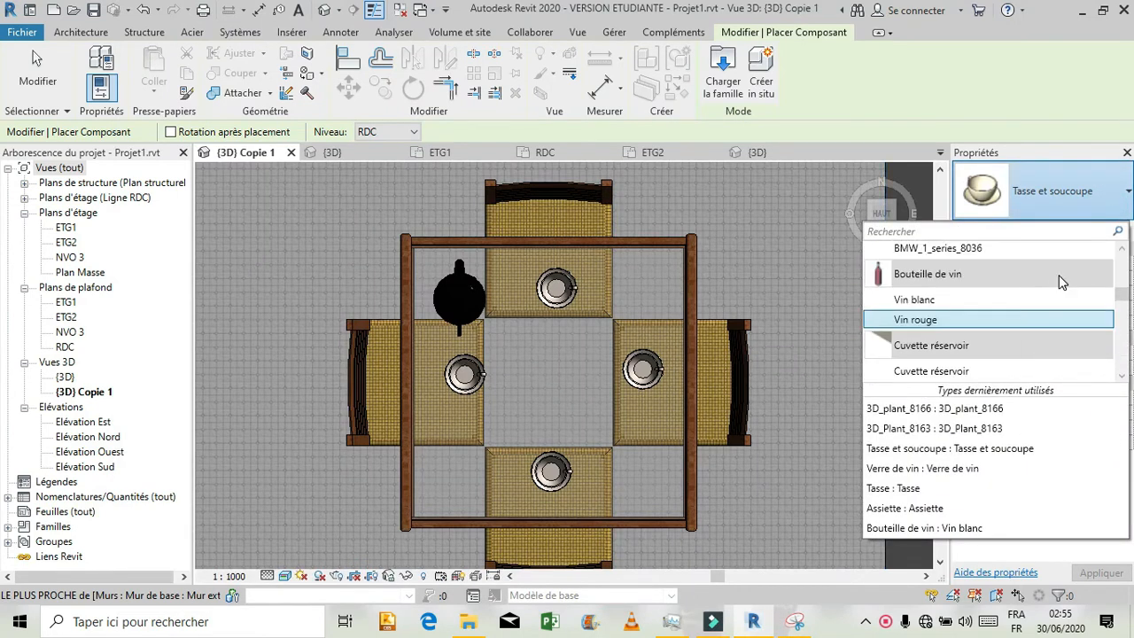
{"action": "left_click", "coordinate": [979, 299]}
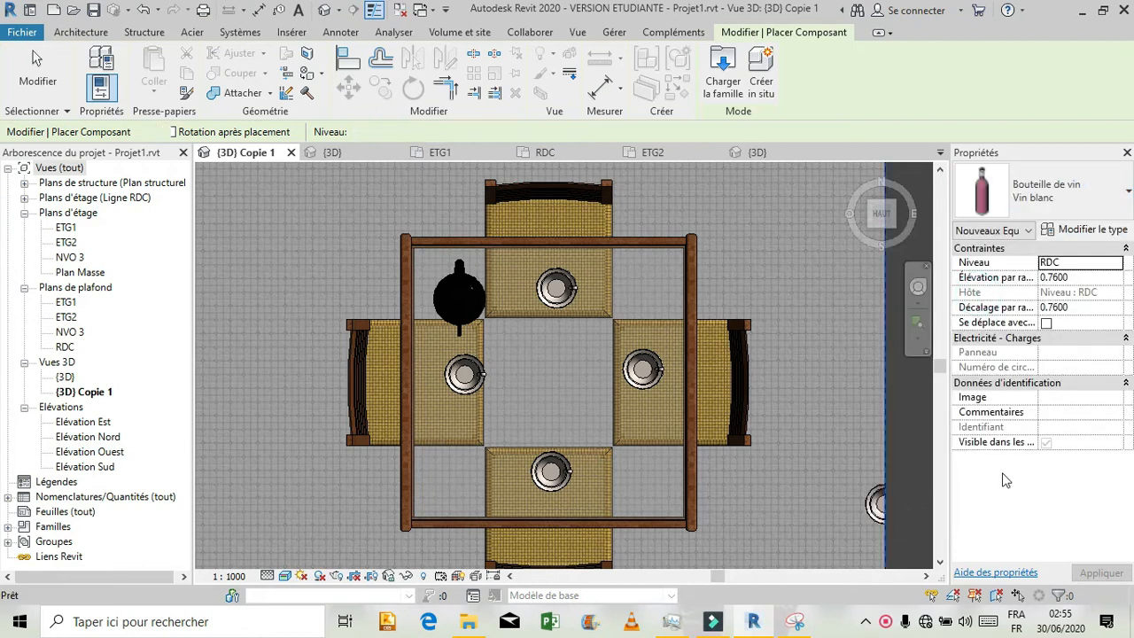
- Set the wine bottle's elevation to 0.7600 and place one at the centre of the table between the cups
{"action": "left_click", "coordinate": [1077, 278]}
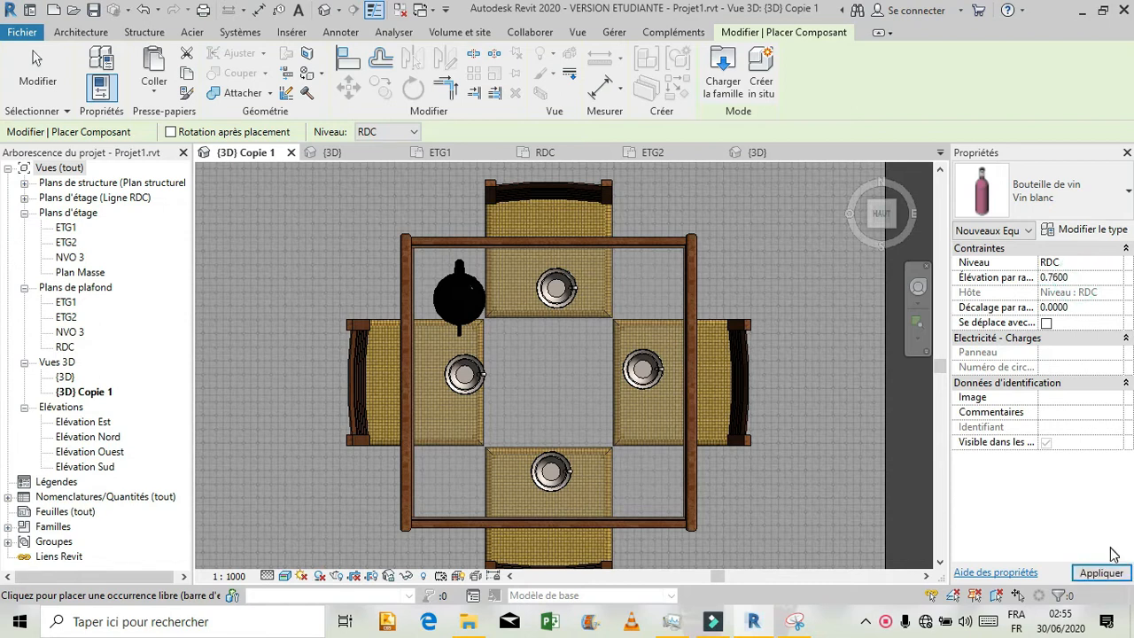
{"action": "left_click", "coordinate": [1101, 573]}
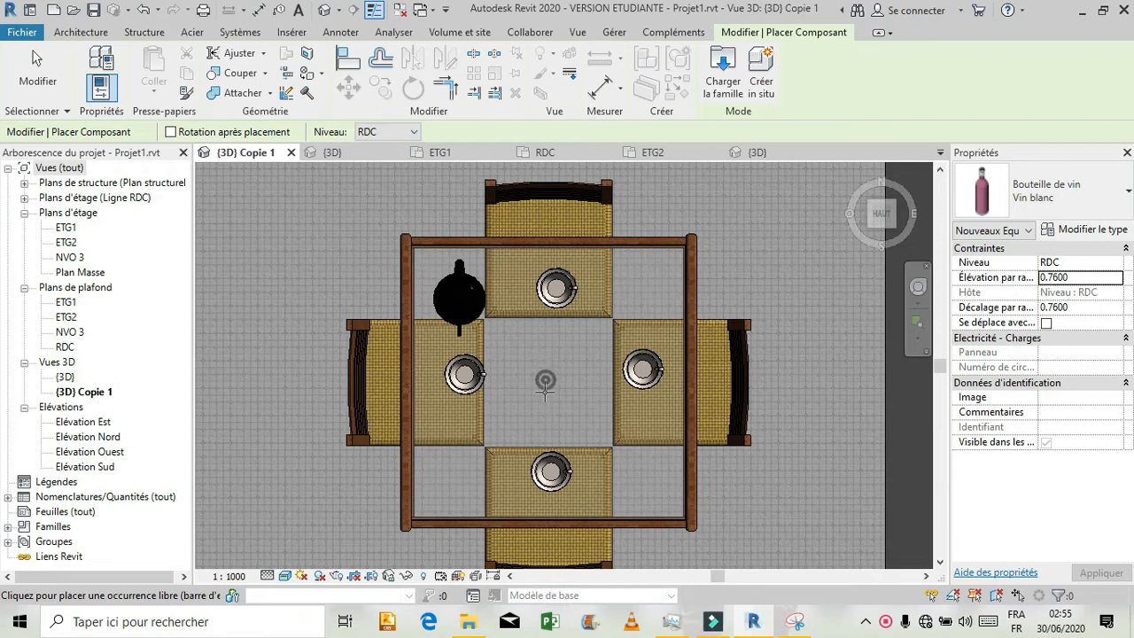
{"action": "left_click", "coordinate": [557, 380]}
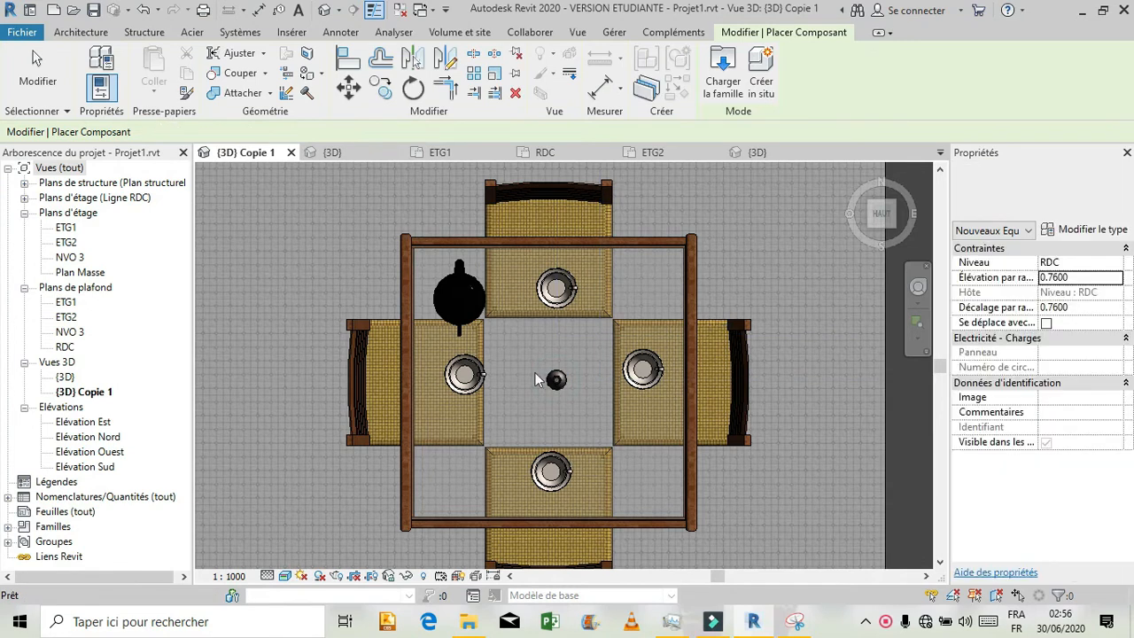
{"action": "key", "text": "Escape"}
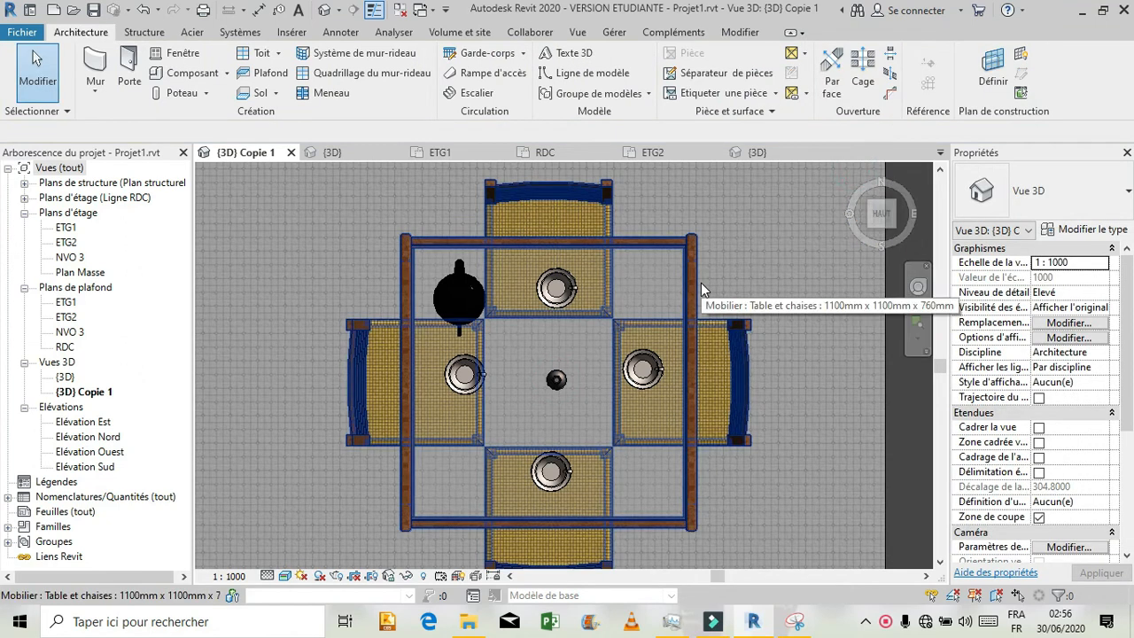
- Examine the set table in 3D from several angles to check how the teapot, cups and bottle sit on it
{"action": "left_click", "coordinate": [856, 173]}
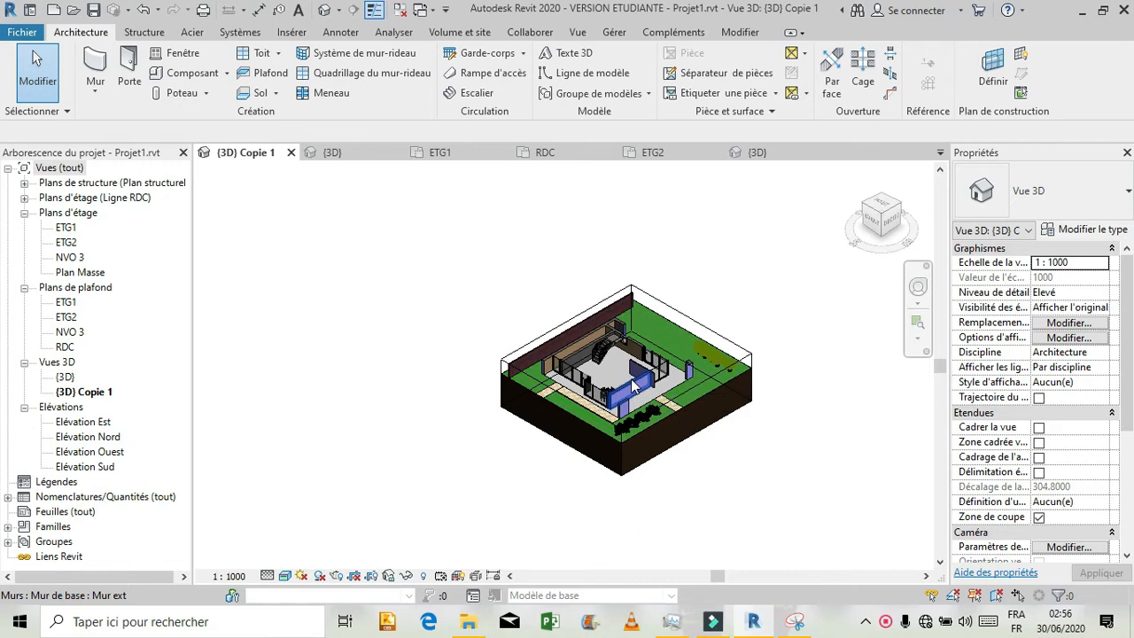
{"action": "scroll", "coordinate": [634, 386], "scroll_direction": "up", "scroll_amount": 5}
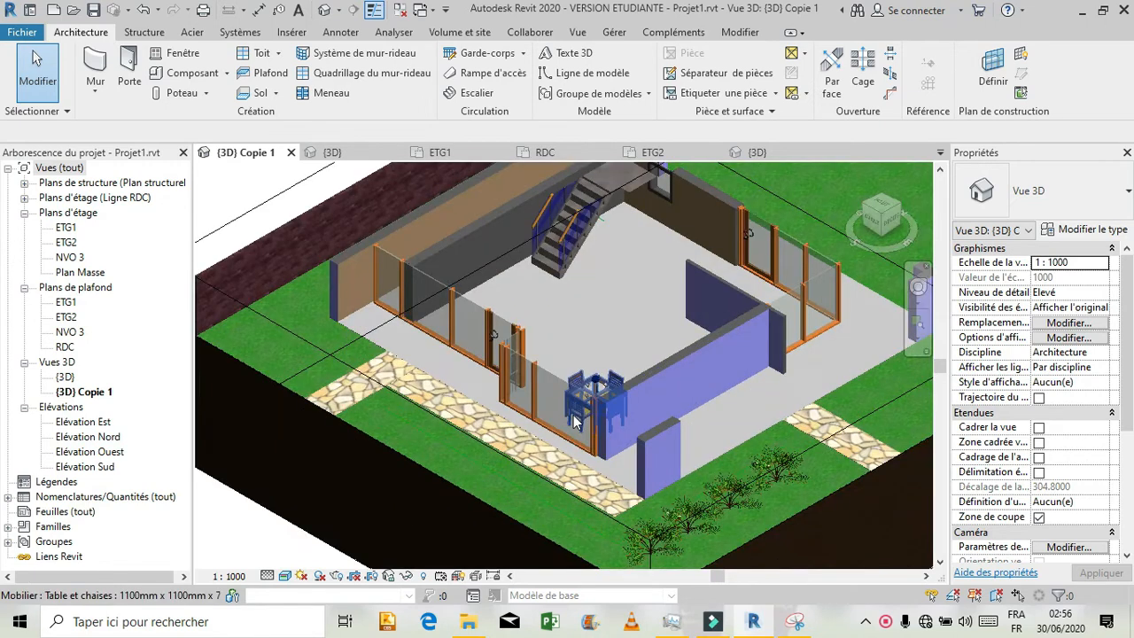
{"action": "scroll", "coordinate": [610, 391], "scroll_direction": "up", "scroll_amount": 3}
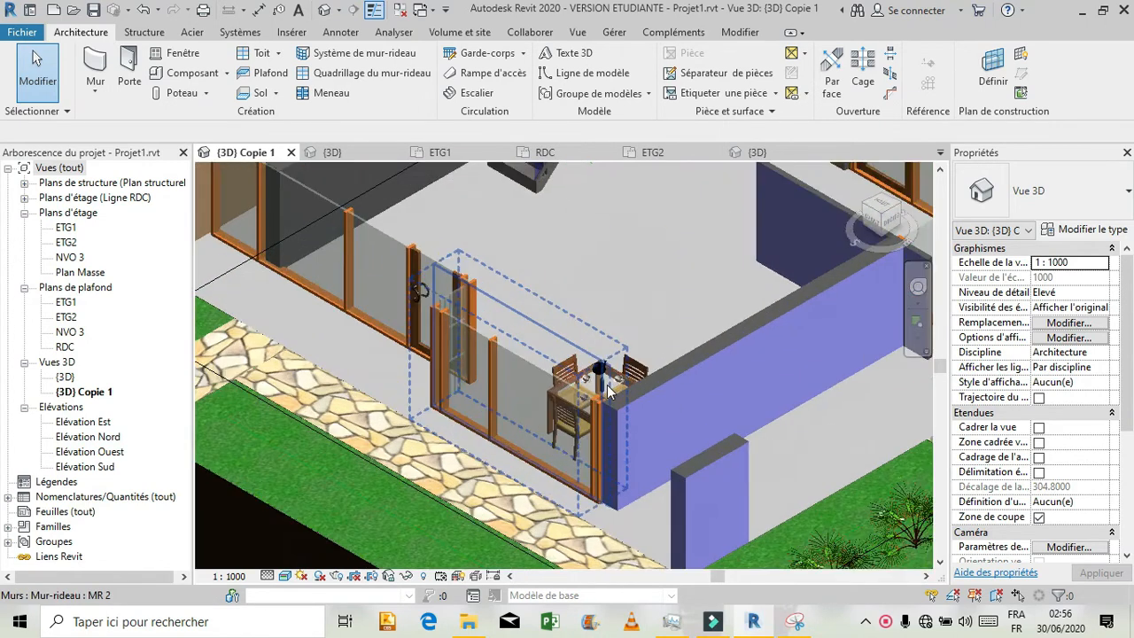
{"action": "left_click", "coordinate": [918, 286]}
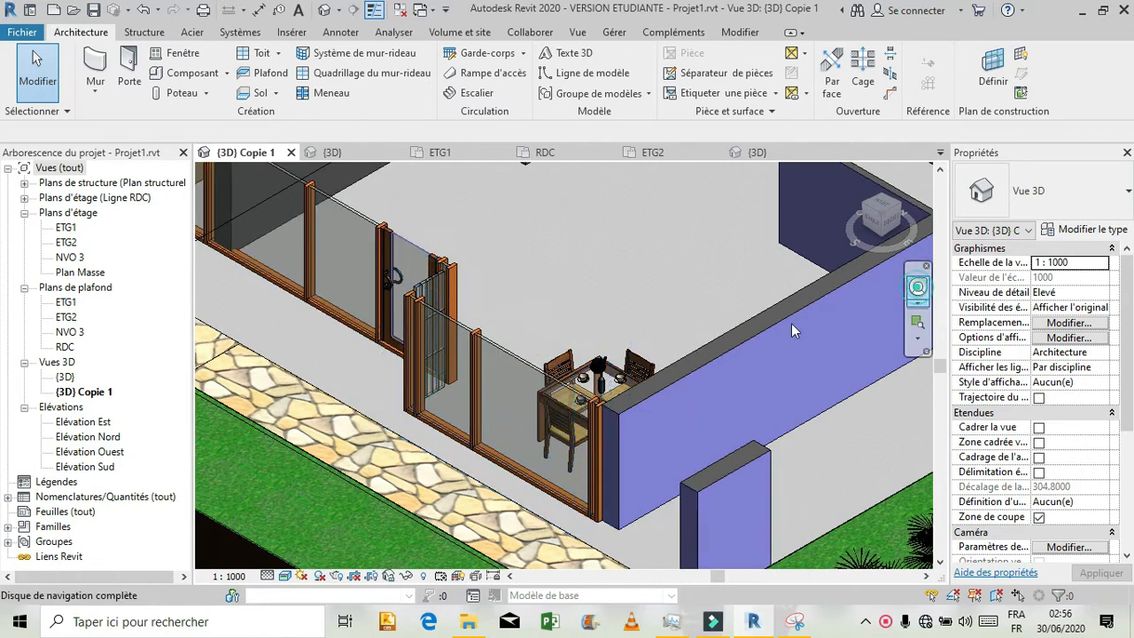
{"action": "left_click_drag", "start_coordinate": [671, 358], "coordinate": [578, 367]}
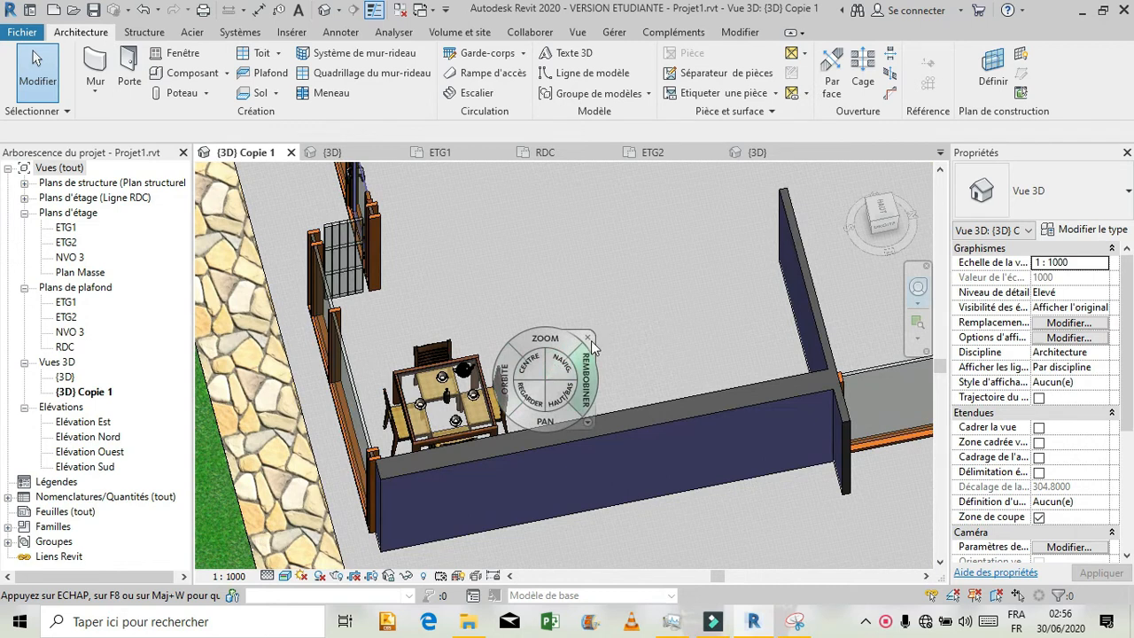
{"action": "left_click_drag", "start_coordinate": [589, 350], "coordinate": [630, 401]}
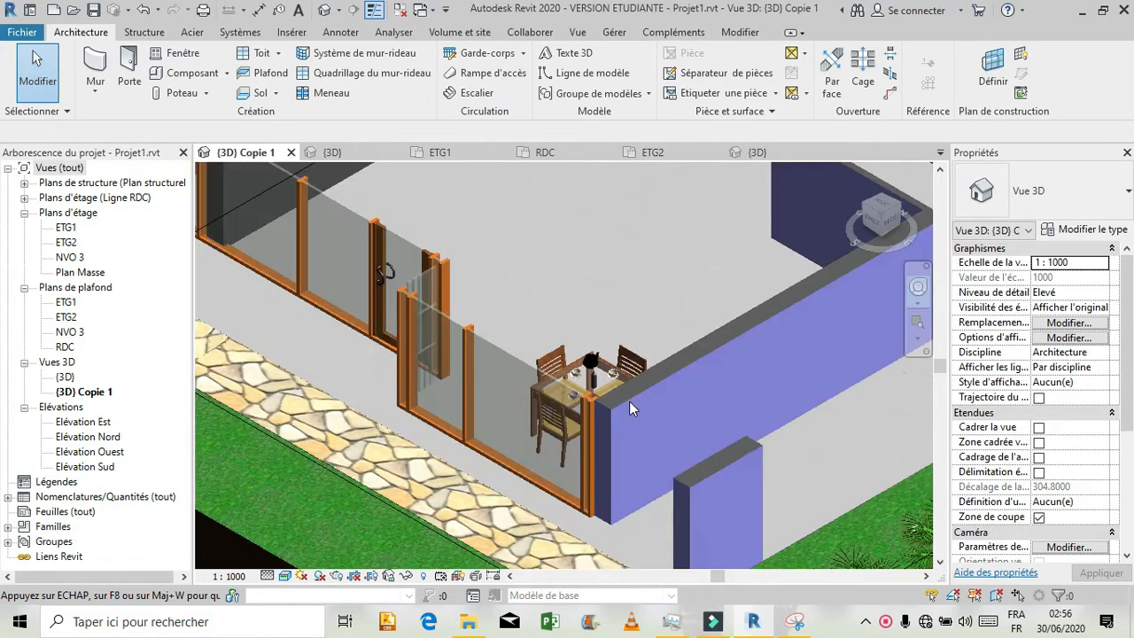
{"action": "scroll", "coordinate": [629, 401], "scroll_direction": "up", "scroll_amount": 6}
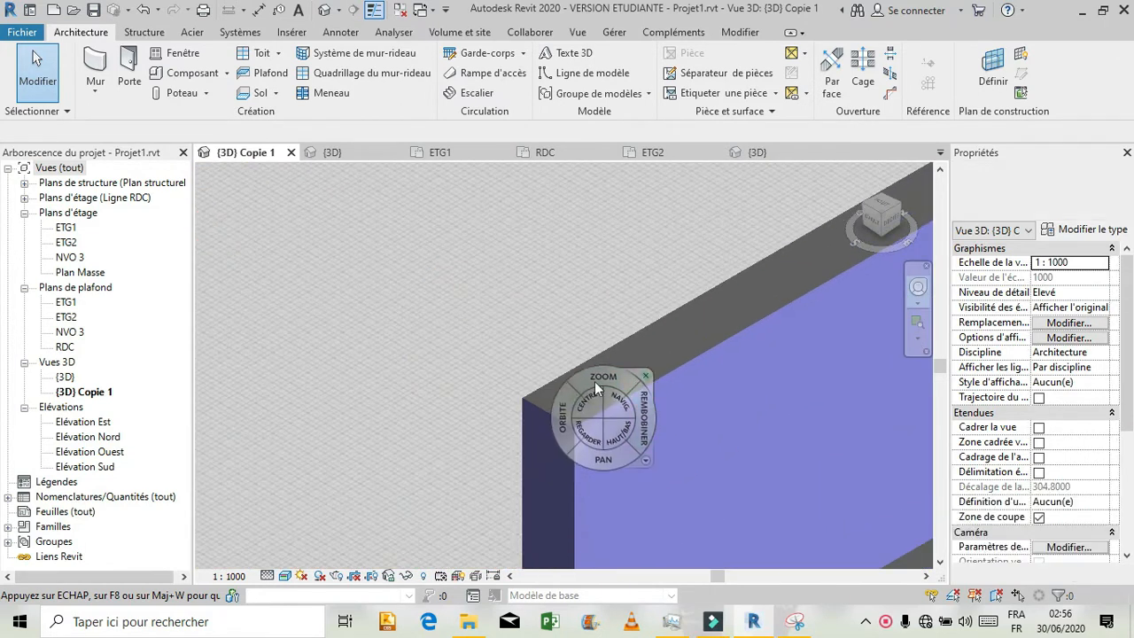
{"action": "scroll", "coordinate": [595, 381], "scroll_direction": "down", "scroll_amount": 5}
{"action": "left_click_drag", "start_coordinate": [530, 284], "coordinate": [530, 354]}
{"action": "left_click_drag", "start_coordinate": [568, 399], "coordinate": [565, 167]}
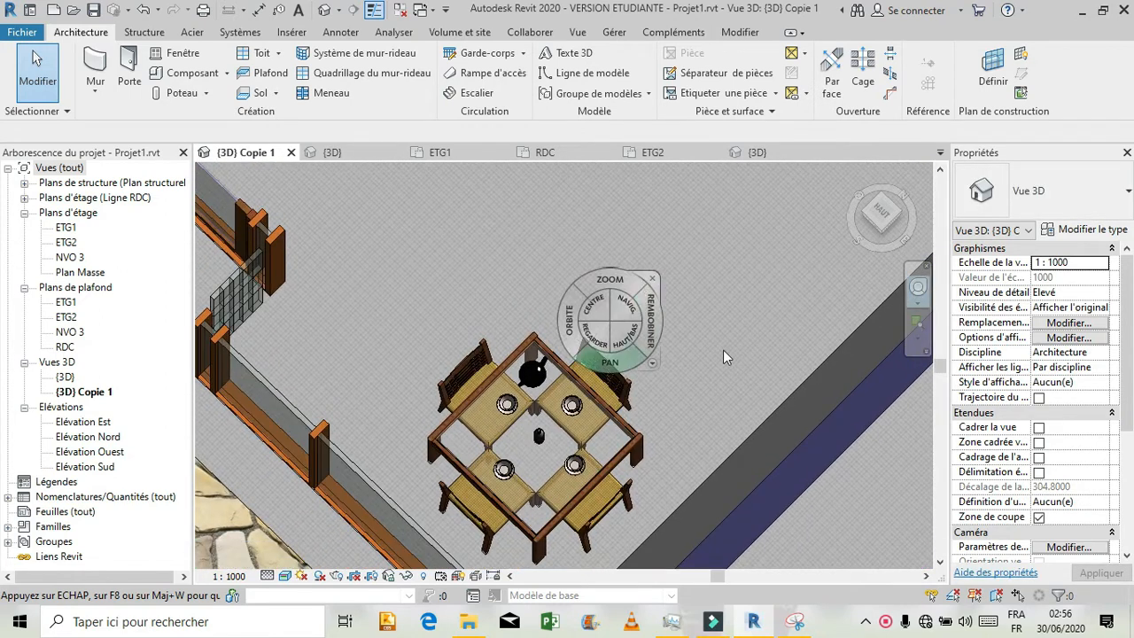
{"action": "left_click", "coordinate": [717, 310]}
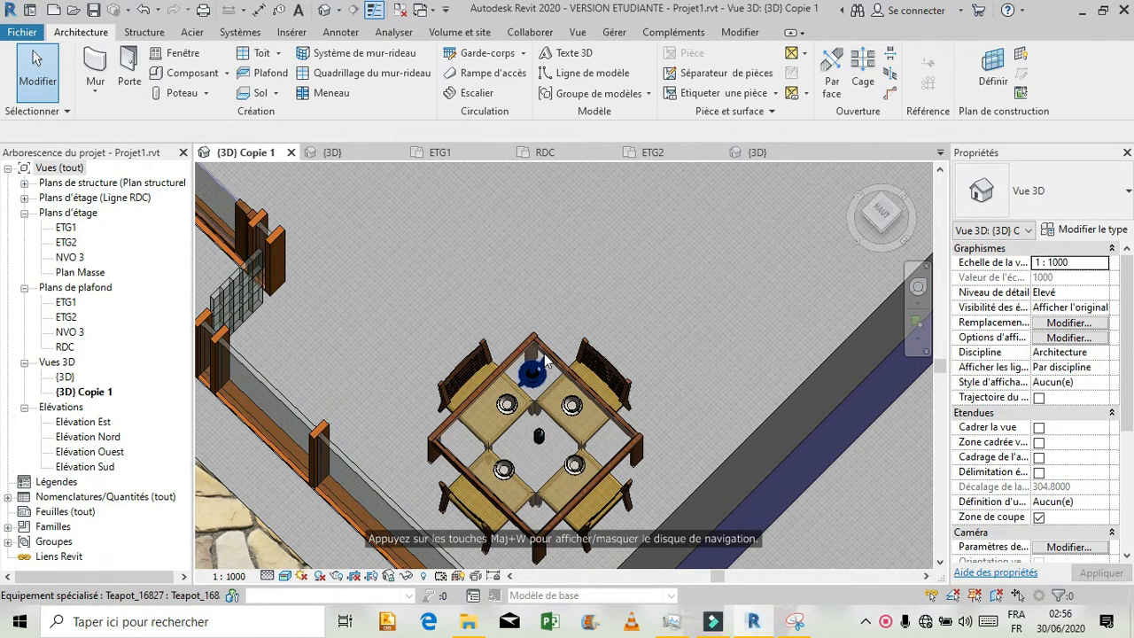
- Combine the table and chairs, teapot, four cups and wine bottle into one model group, keeping the default name
{"action": "left_click", "coordinate": [573, 411]}
{"action": "left_click", "coordinate": [574, 467], "text": "ctrl"}
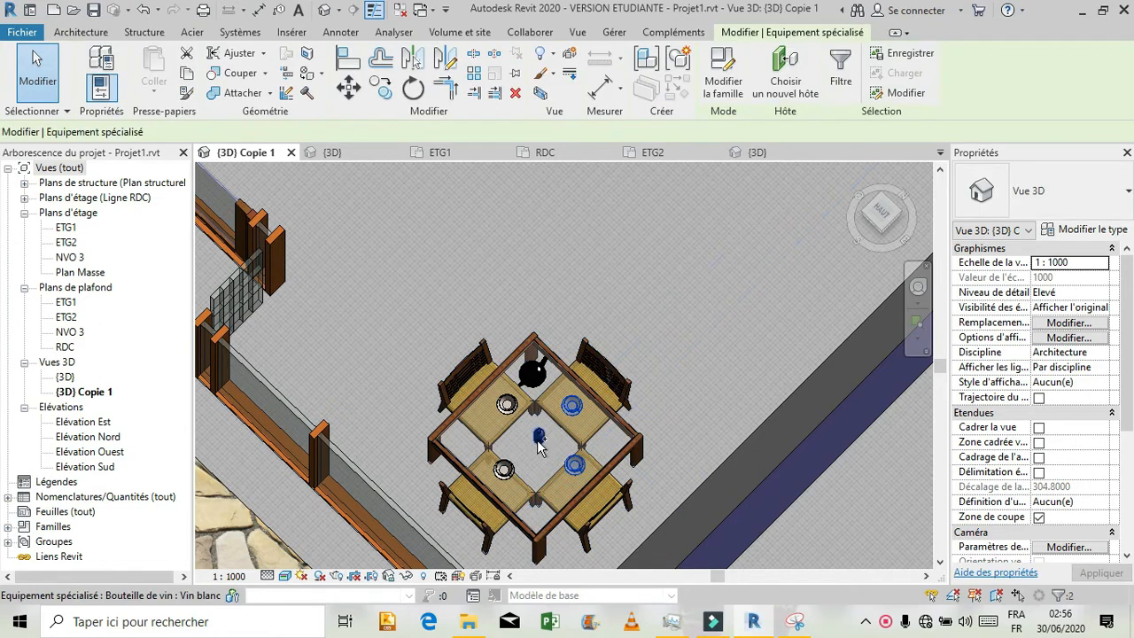
{"action": "left_click", "coordinate": [507, 475], "text": "ctrl"}
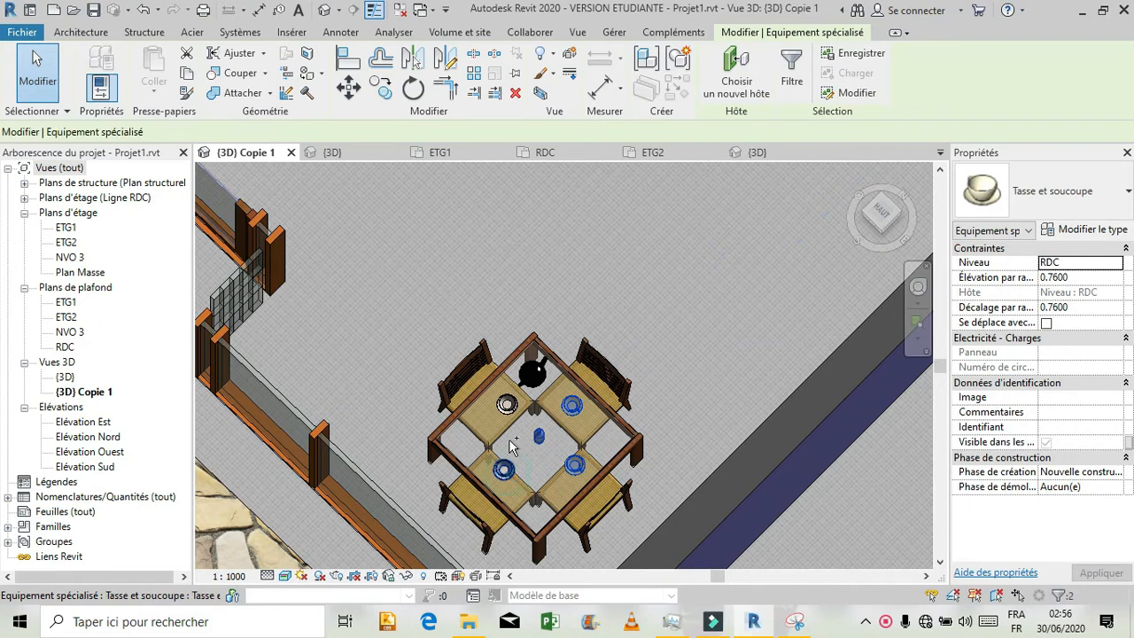
{"action": "left_click", "coordinate": [509, 406], "text": "ctrl"}
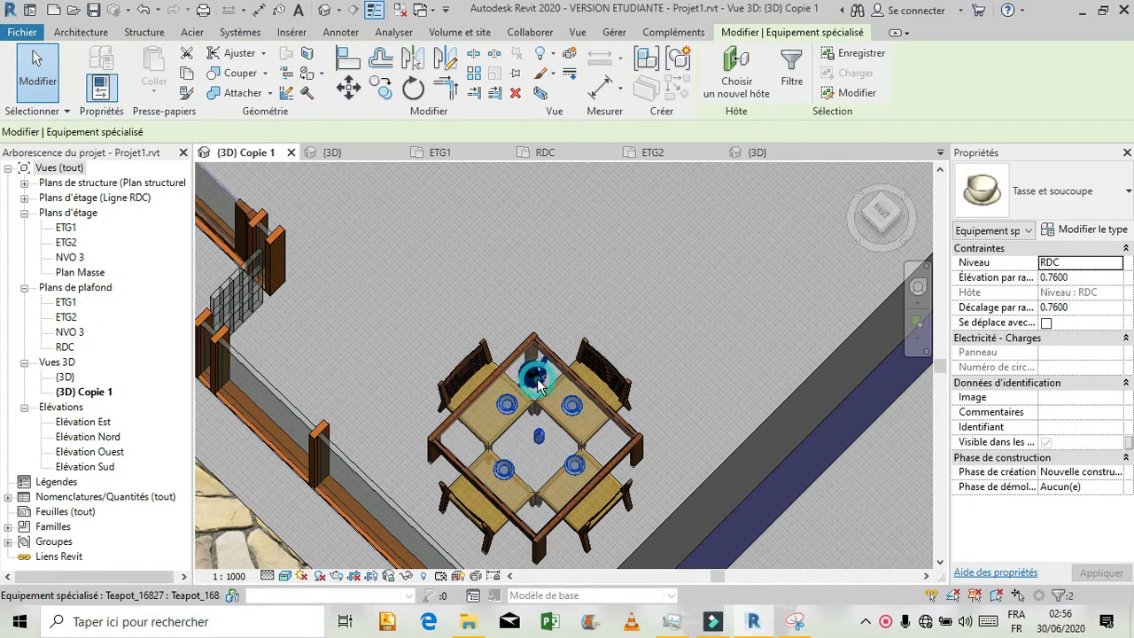
{"action": "left_click", "coordinate": [675, 332], "text": "ctrl"}
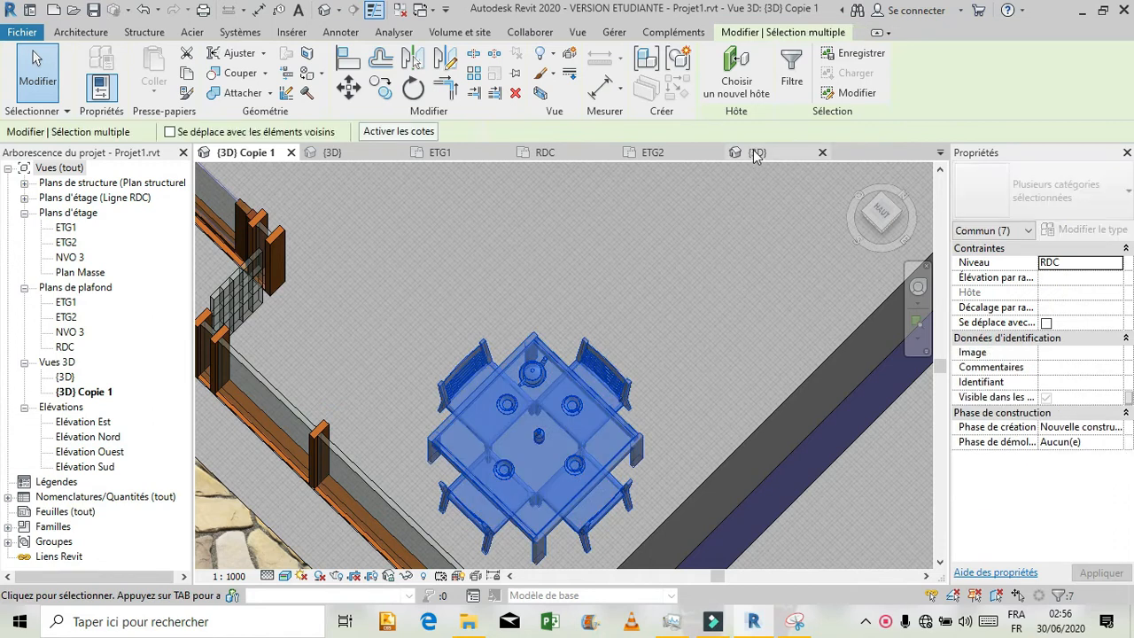
{"action": "left_click", "coordinate": [679, 58]}
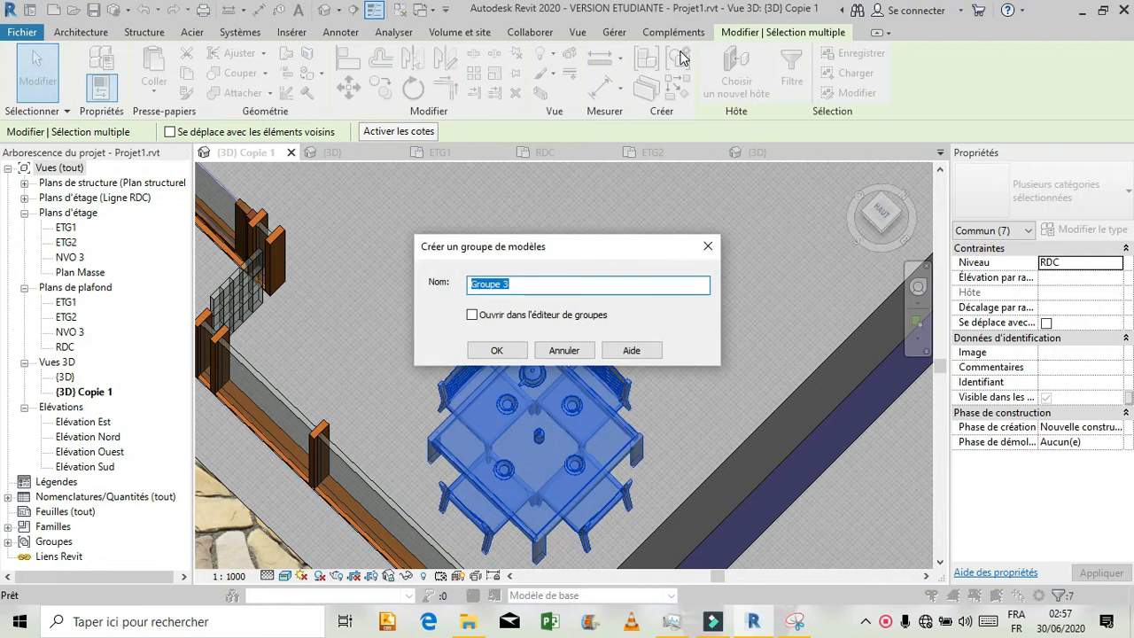
{"action": "left_click", "coordinate": [516, 348]}
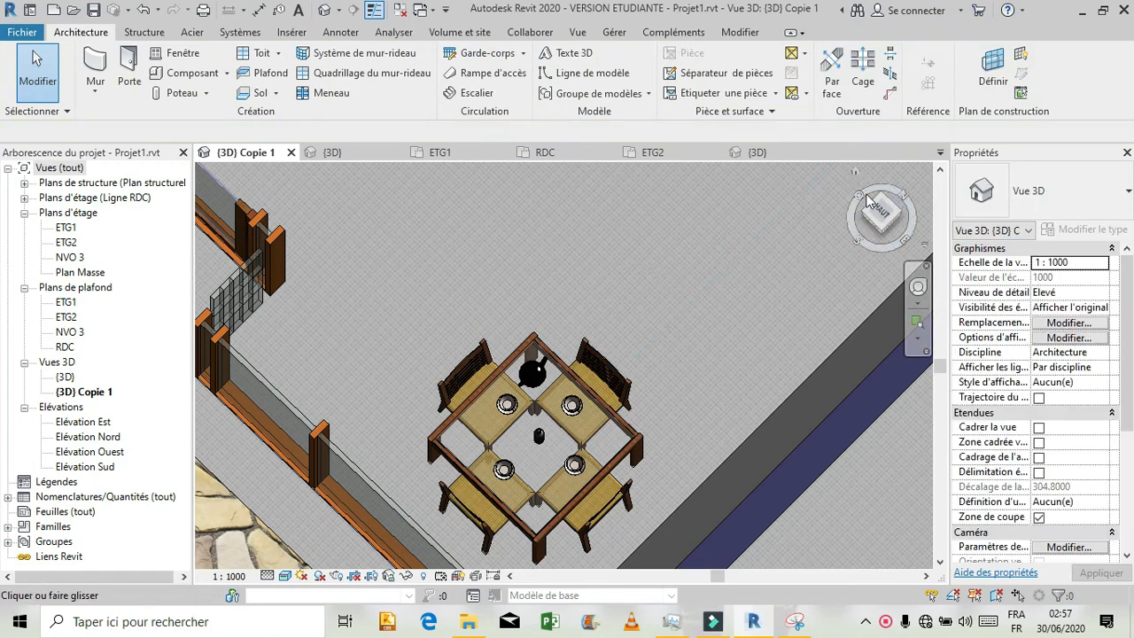
- Show Projet1's ground floor from above in the 3D view, with the staircase and the set table in frame
{"action": "left_click", "coordinate": [882, 213]}
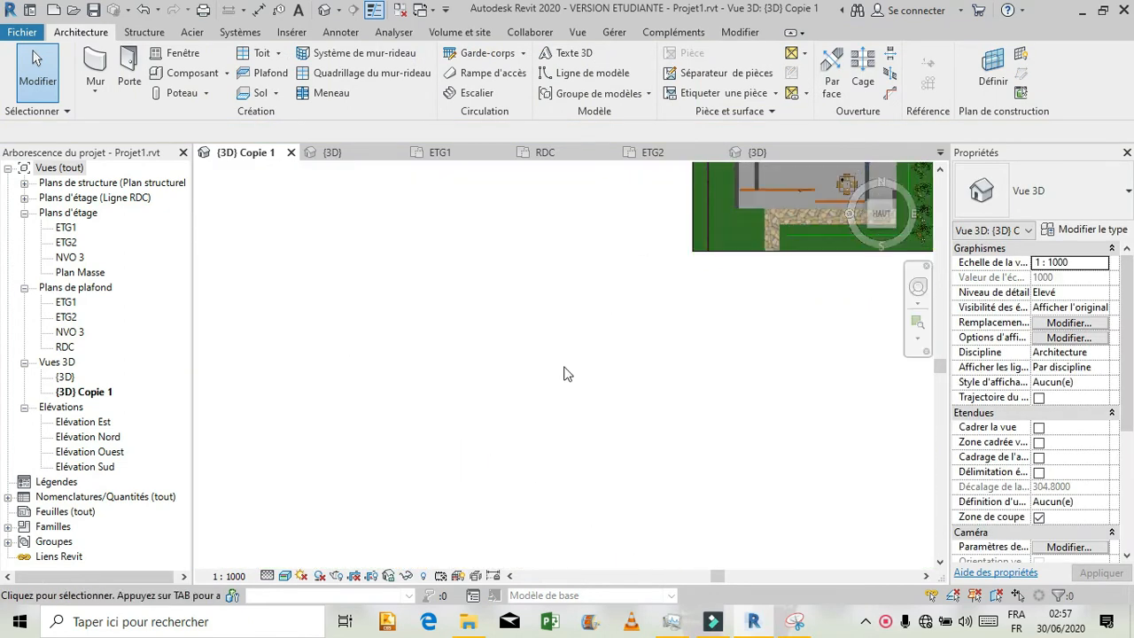
{"action": "scroll", "coordinate": [563, 446], "scroll_direction": "up", "scroll_amount": 3}
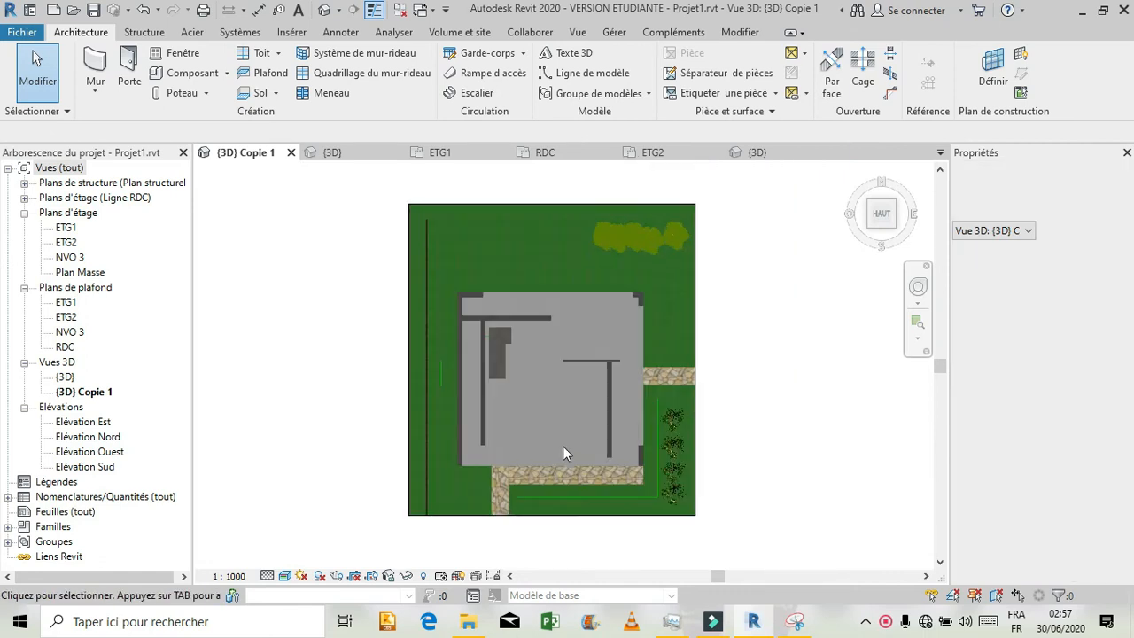
{"action": "scroll", "coordinate": [569, 445], "scroll_direction": "up", "scroll_amount": 3}
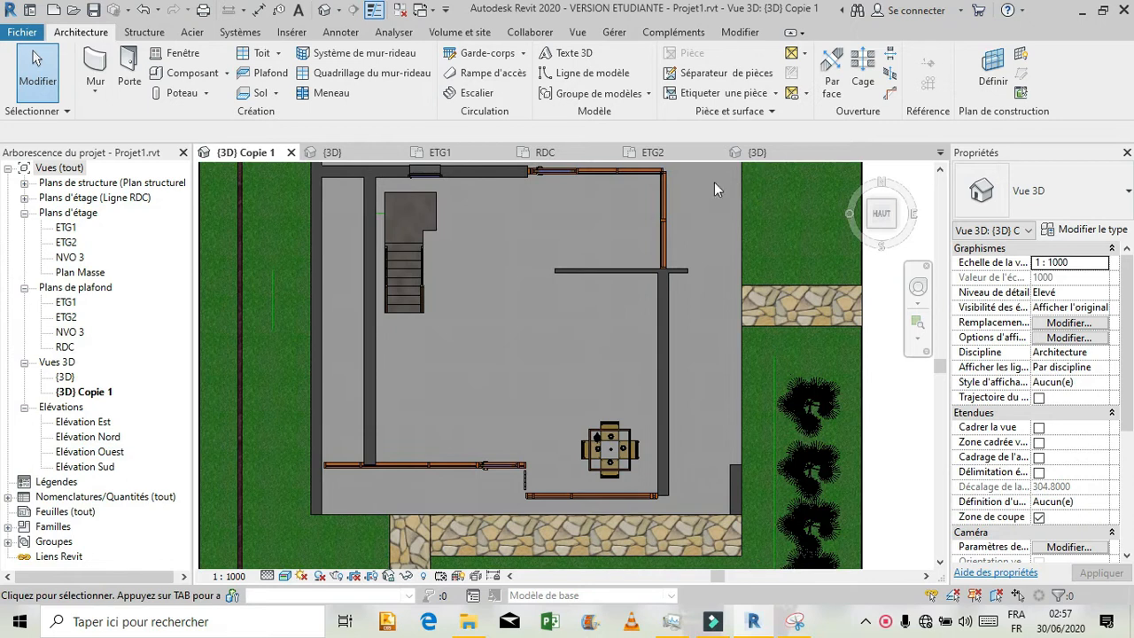
- Switch to the formation revit.rvt 3D view and examine how the tables, curved bar counter, fridge and bottle shelves are arranged
{"action": "left_click", "coordinate": [941, 153]}
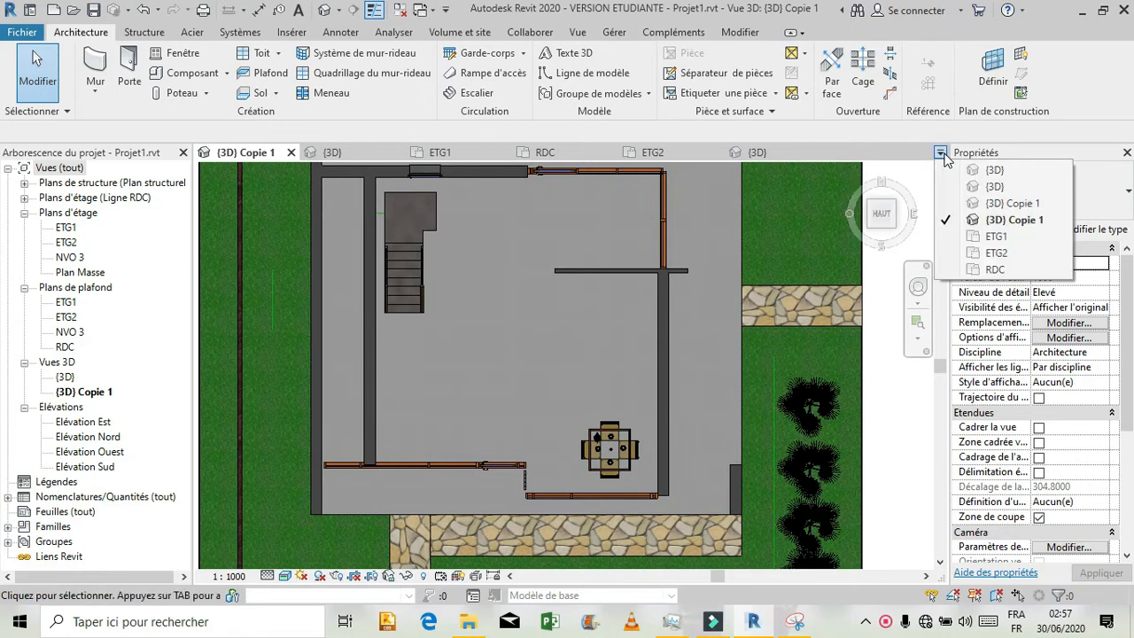
{"action": "left_click", "coordinate": [968, 206]}
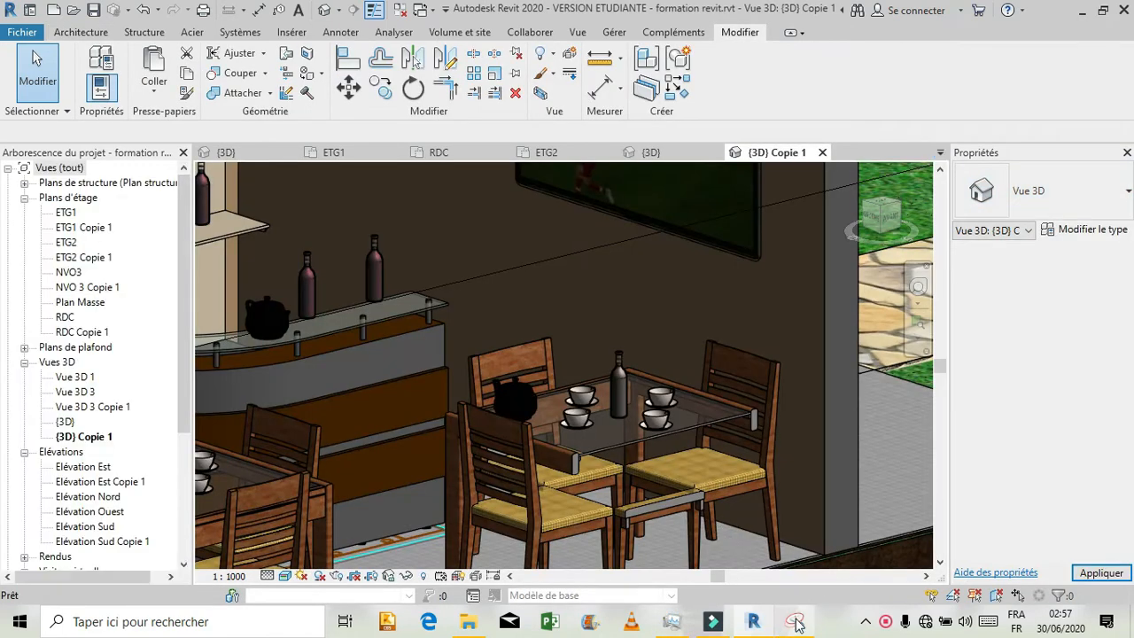
{"action": "left_click", "coordinate": [798, 622]}
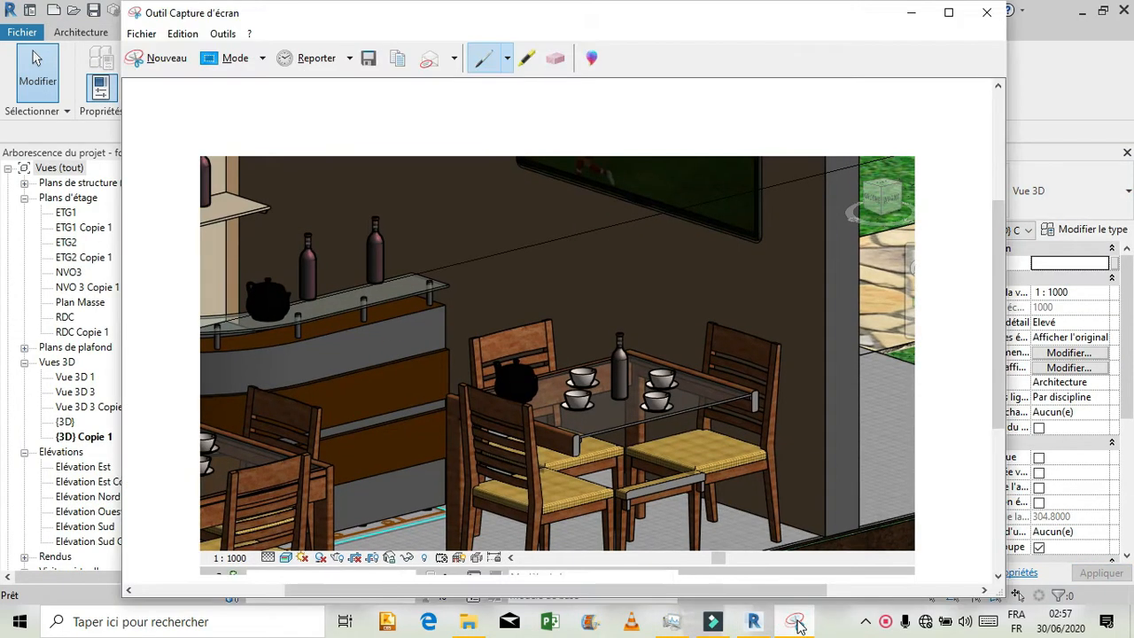
{"action": "left_click", "coordinate": [797, 622]}
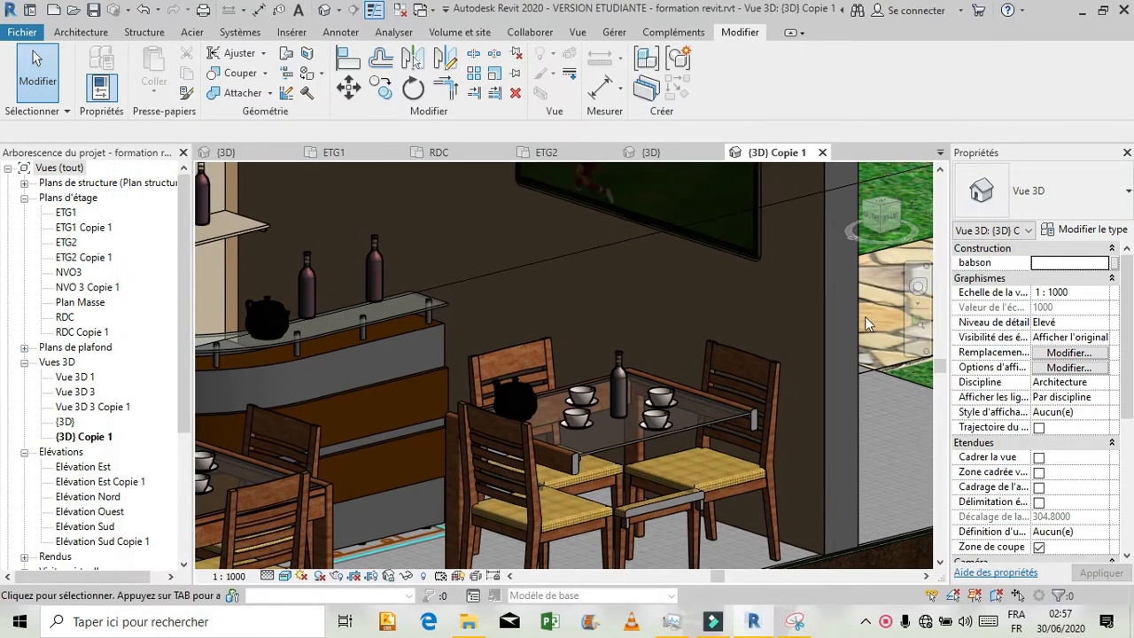
{"action": "left_click", "coordinate": [918, 288]}
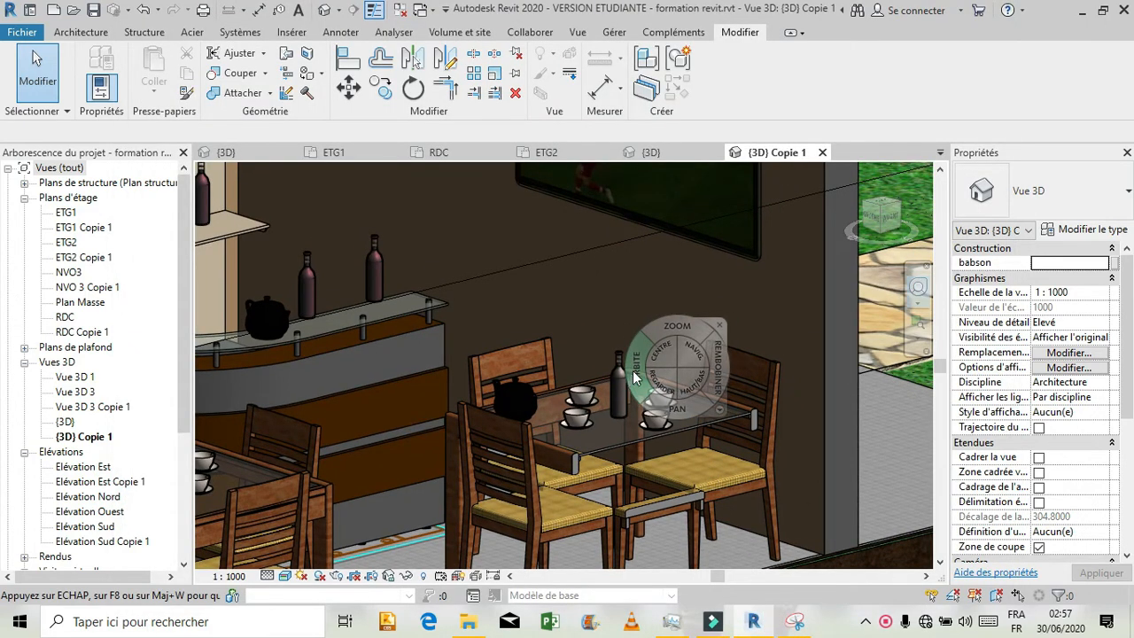
{"action": "left_click_drag", "start_coordinate": [552, 382], "coordinate": [525, 317]}
{"action": "left_click_drag", "start_coordinate": [577, 413], "coordinate": [587, 335]}
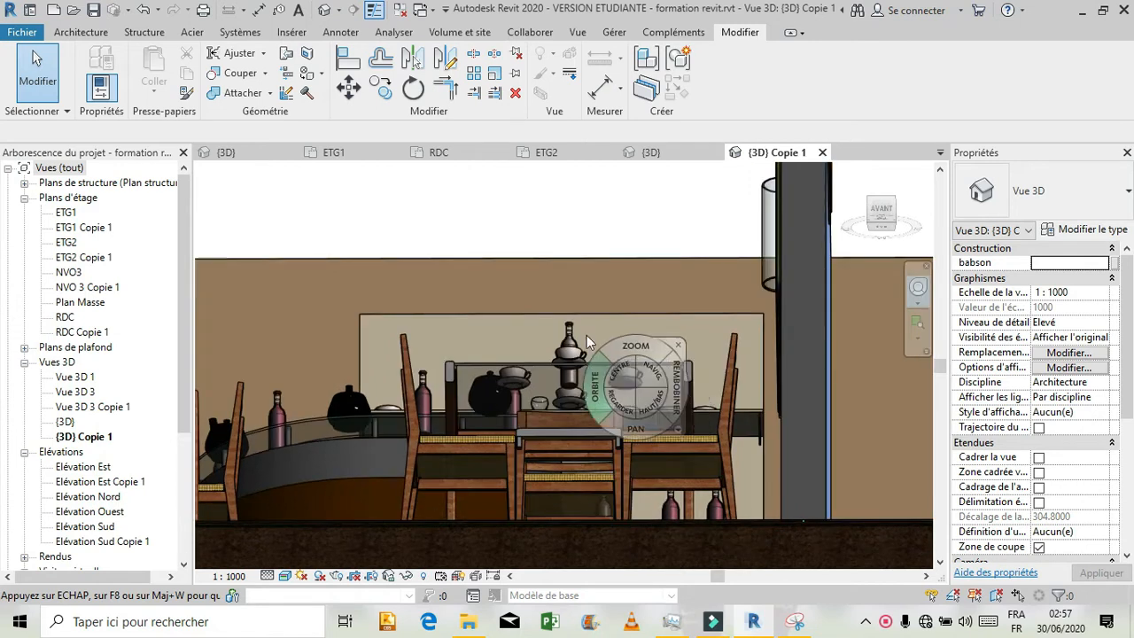
{"action": "left_click_drag", "start_coordinate": [582, 438], "coordinate": [589, 387]}
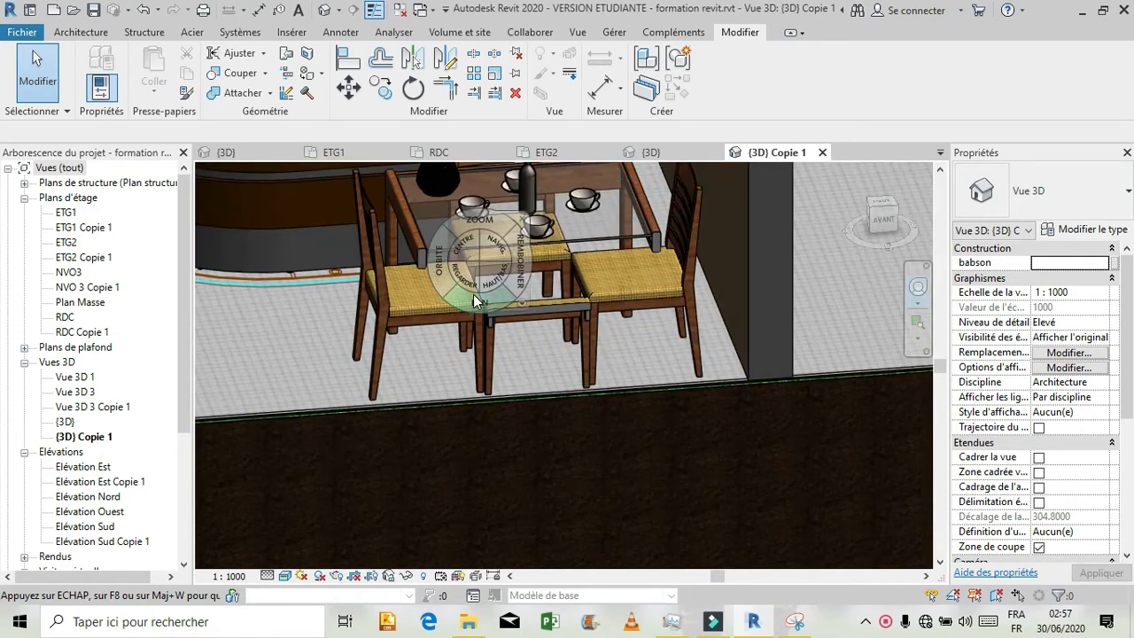
{"action": "left_click_drag", "start_coordinate": [473, 301], "coordinate": [535, 349]}
{"action": "left_click_drag", "start_coordinate": [509, 396], "coordinate": [546, 458]}
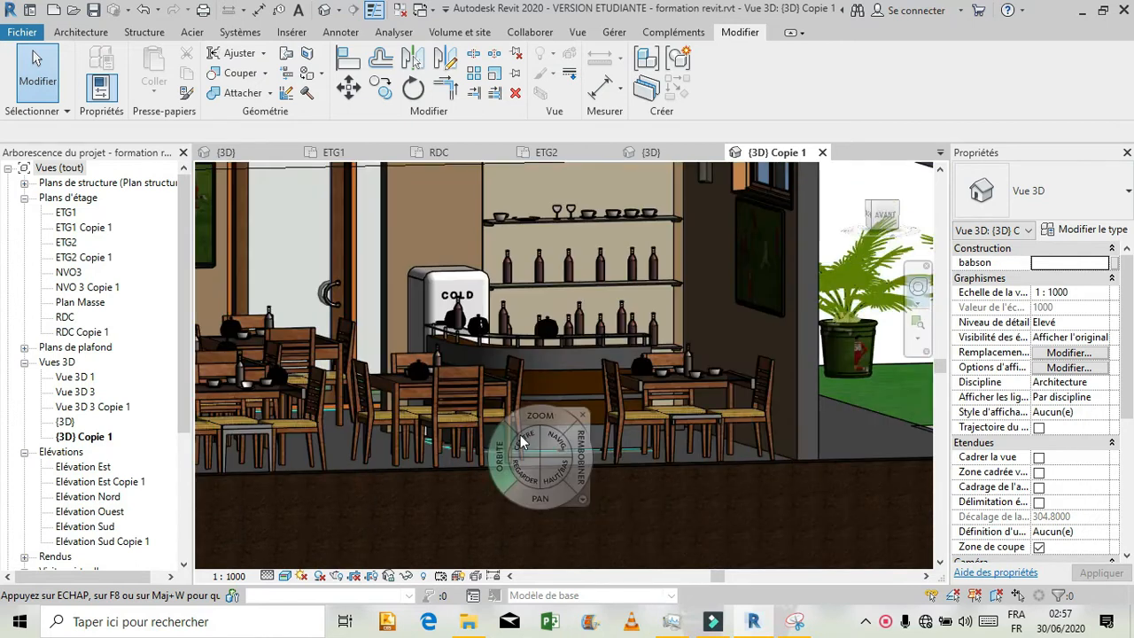
{"action": "left_click_drag", "start_coordinate": [562, 382], "coordinate": [592, 460]}
{"action": "left_click", "coordinate": [651, 390]}
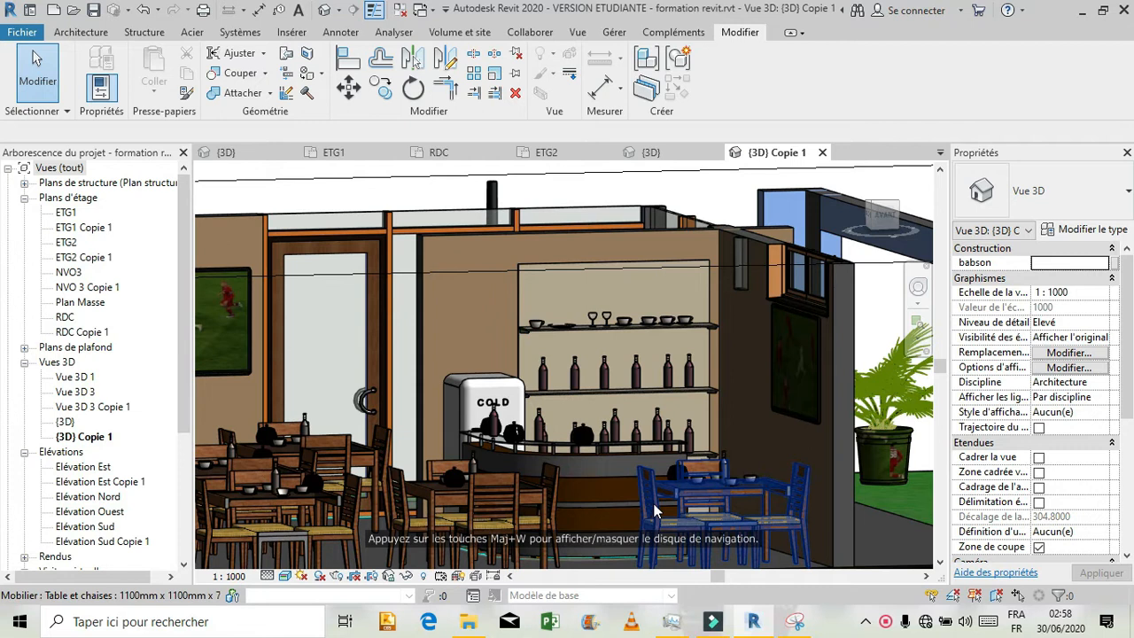
- Check the properties of the teapot on the reference bar counter and return to Projet1's {3D} Copie 1 view
{"action": "left_click", "coordinate": [578, 424]}
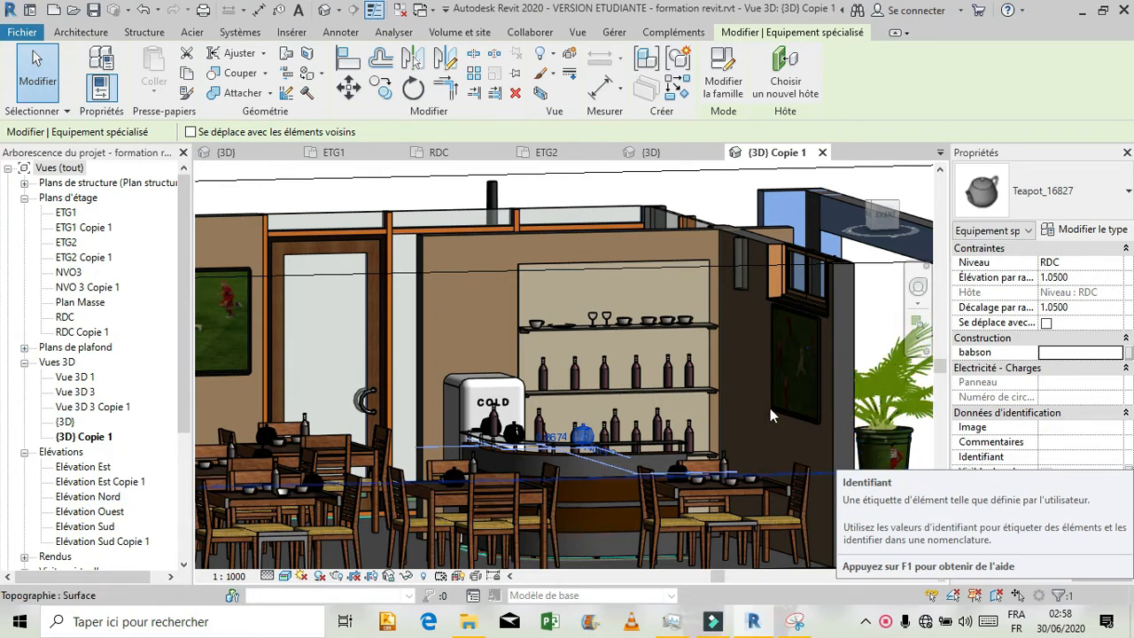
{"action": "left_click", "coordinate": [494, 299]}
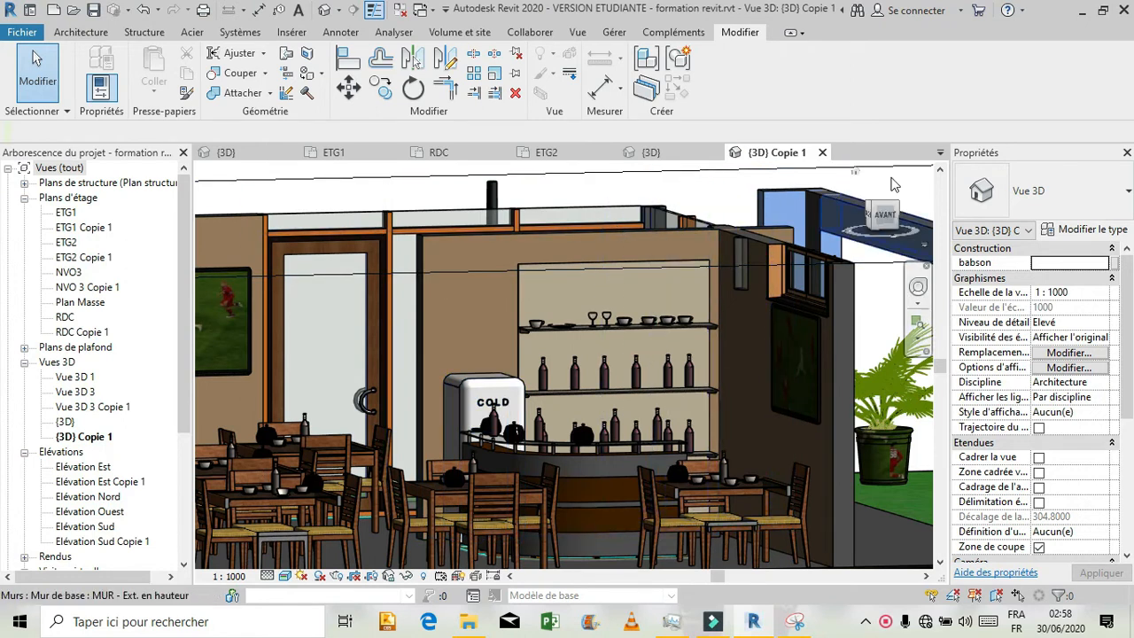
{"action": "left_click", "coordinate": [941, 158]}
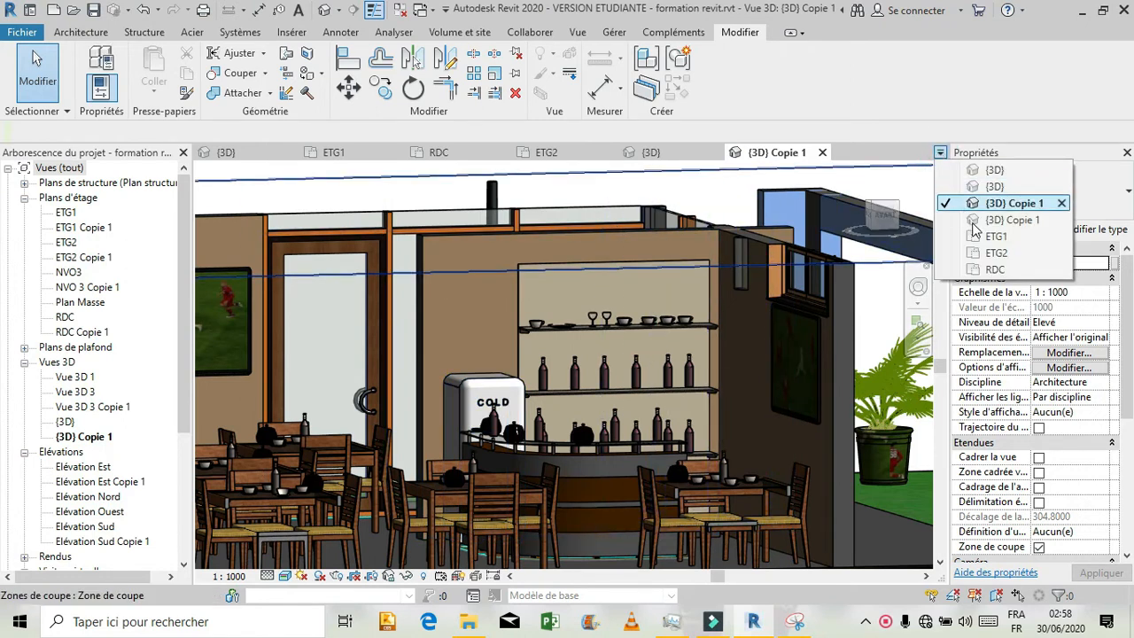
{"action": "left_click", "coordinate": [975, 226]}
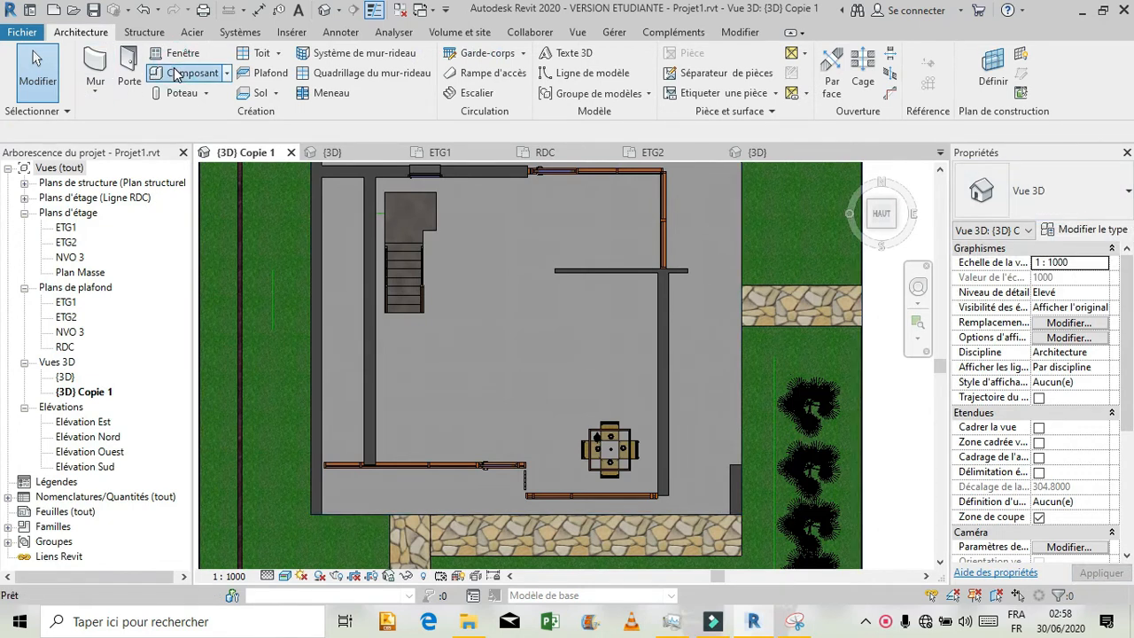
- Place one Mueble_de_recepcin__Recepcin_Desk_15503.0001 at level RDC between the staircase and the set table, below the short interior wall
{"action": "left_click", "coordinate": [1082, 191]}
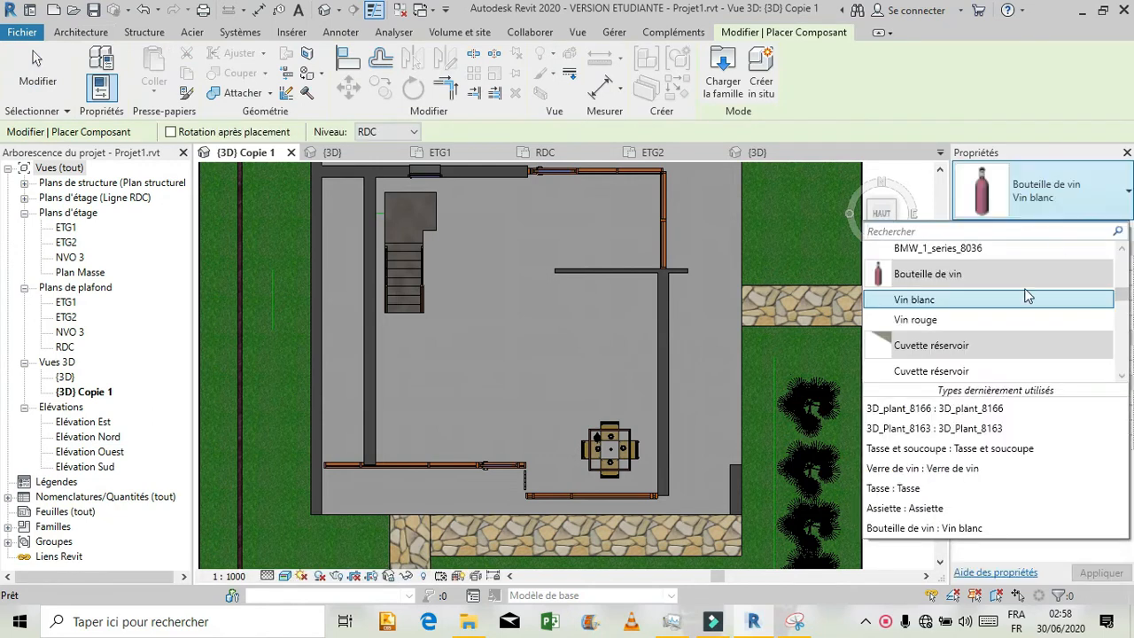
{"action": "scroll", "coordinate": [1014, 293], "scroll_direction": "up", "scroll_amount": 1}
{"action": "scroll", "coordinate": [1014, 293], "scroll_direction": "up", "scroll_amount": 1}
{"action": "scroll", "coordinate": [1014, 293], "scroll_direction": "down", "scroll_amount": 4}
{"action": "scroll", "coordinate": [1014, 291], "scroll_direction": "down", "scroll_amount": 2}
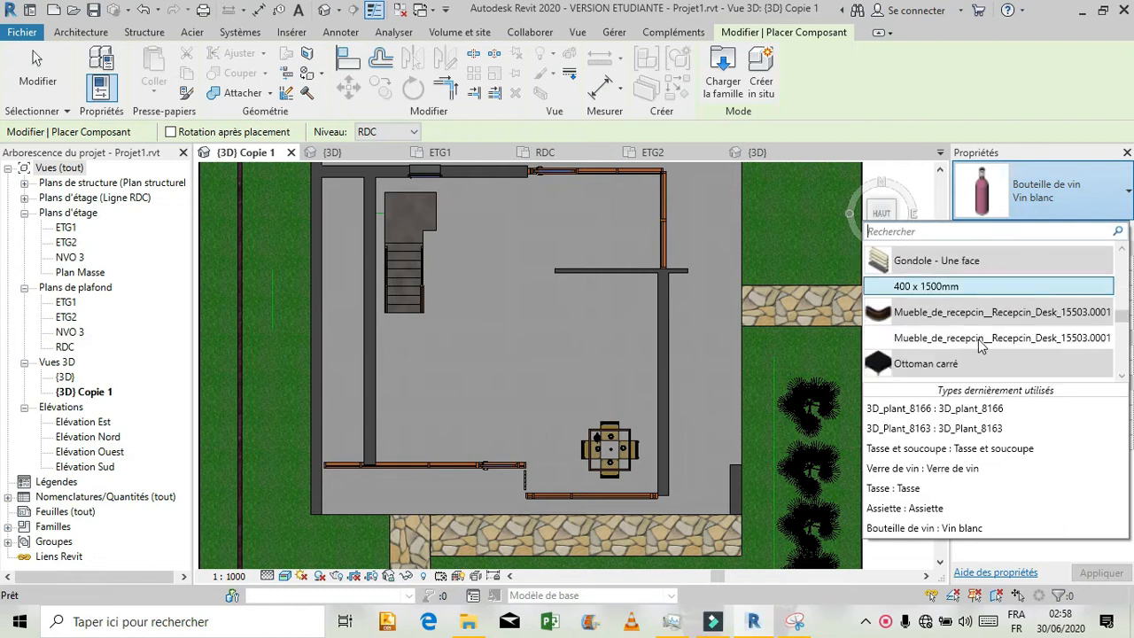
{"action": "left_click", "coordinate": [979, 346]}
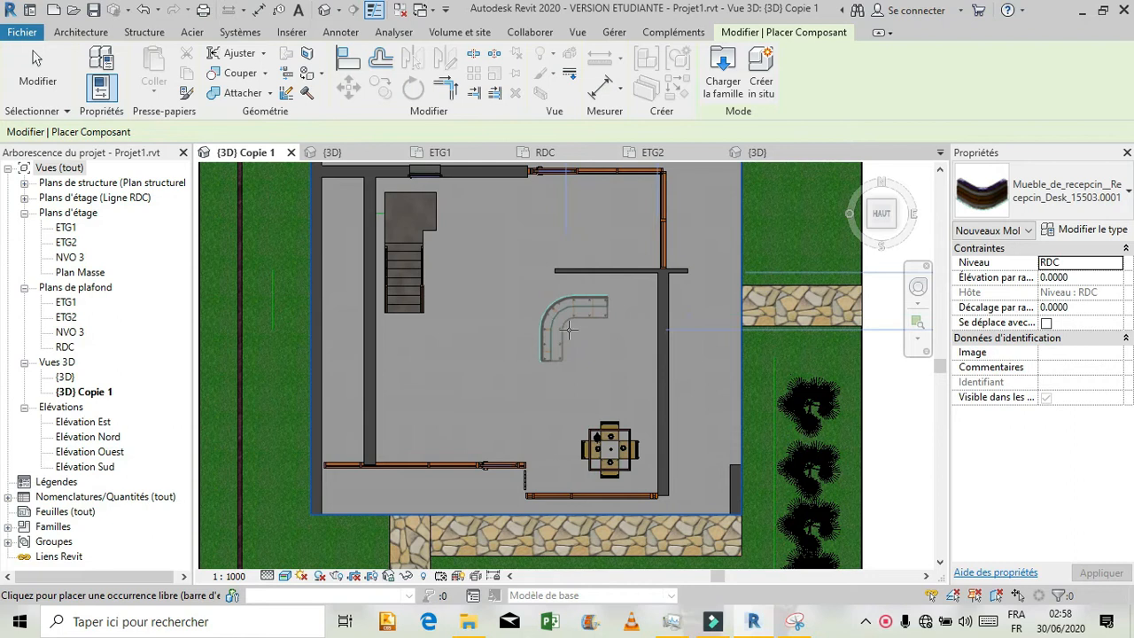
{"action": "left_click", "coordinate": [571, 332]}
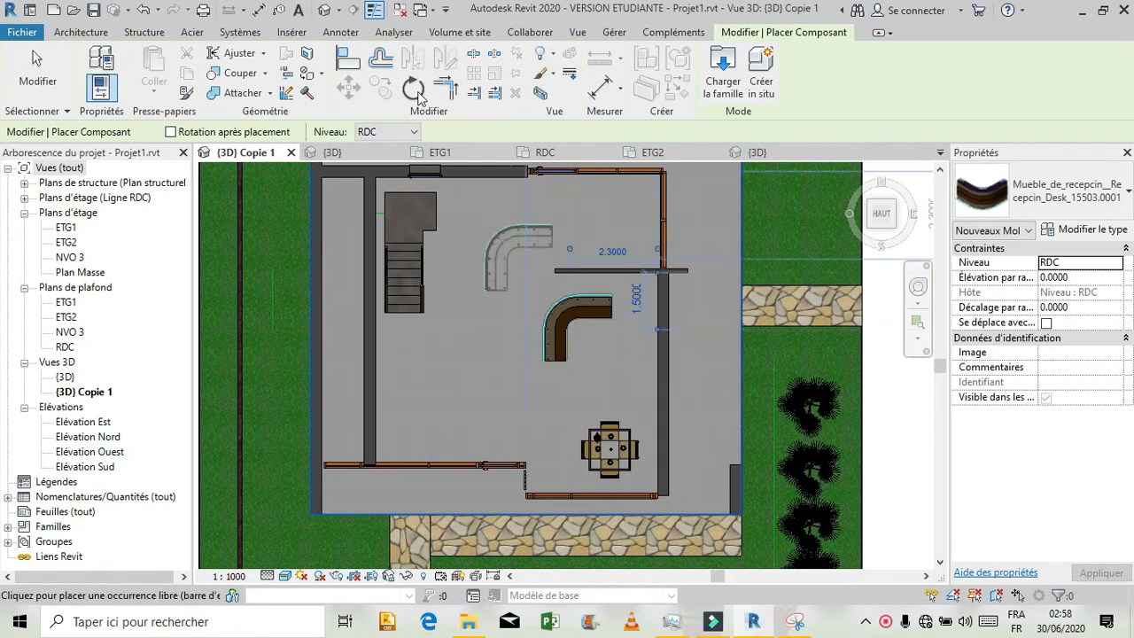
- Rotate the placed reception desk a quarter turn counterclockwise and end component placement
{"action": "left_click", "coordinate": [575, 228]}
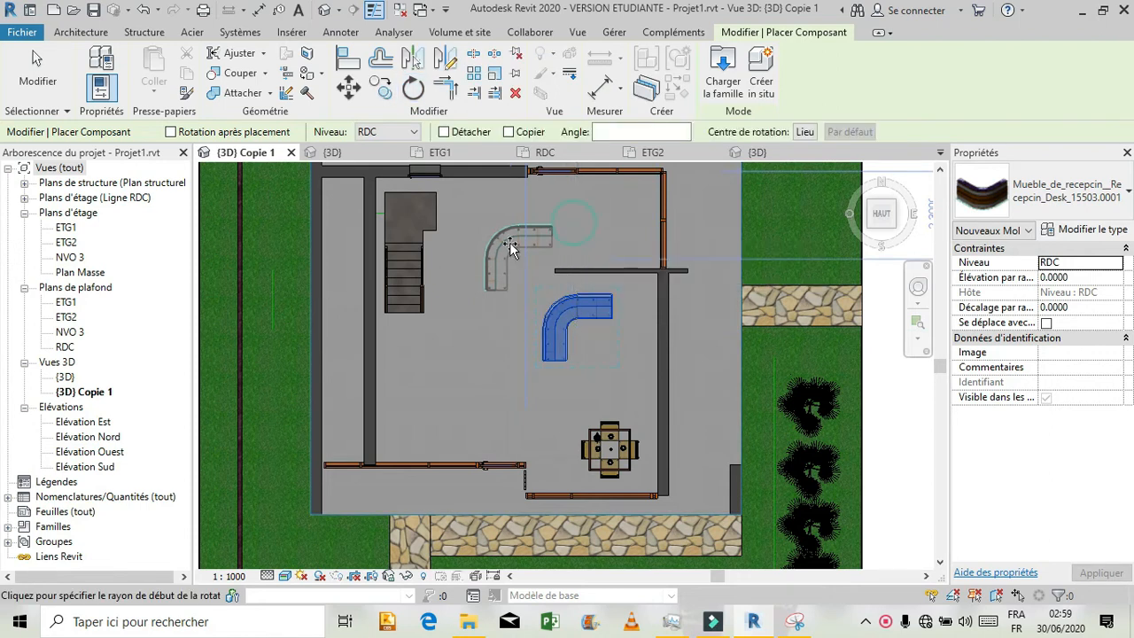
{"action": "left_click", "coordinate": [465, 327]}
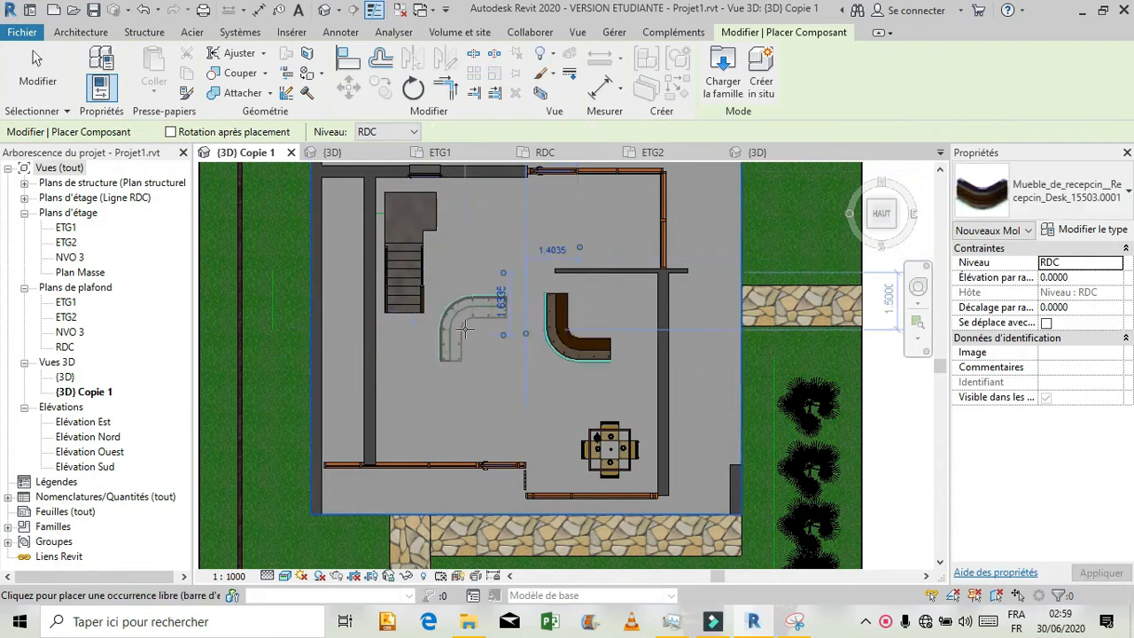
{"action": "key", "text": "Escape"}
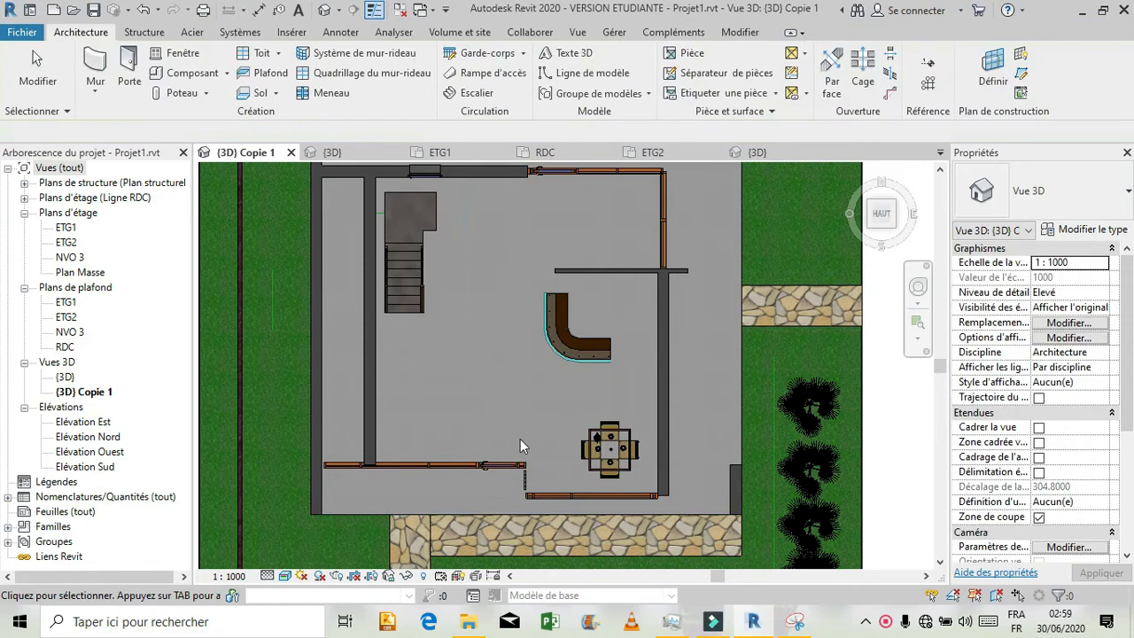
- Recheck the reference capture and shift the reception desk slightly away from the short interior wall, towards the set table
{"action": "left_click", "coordinate": [800, 623]}
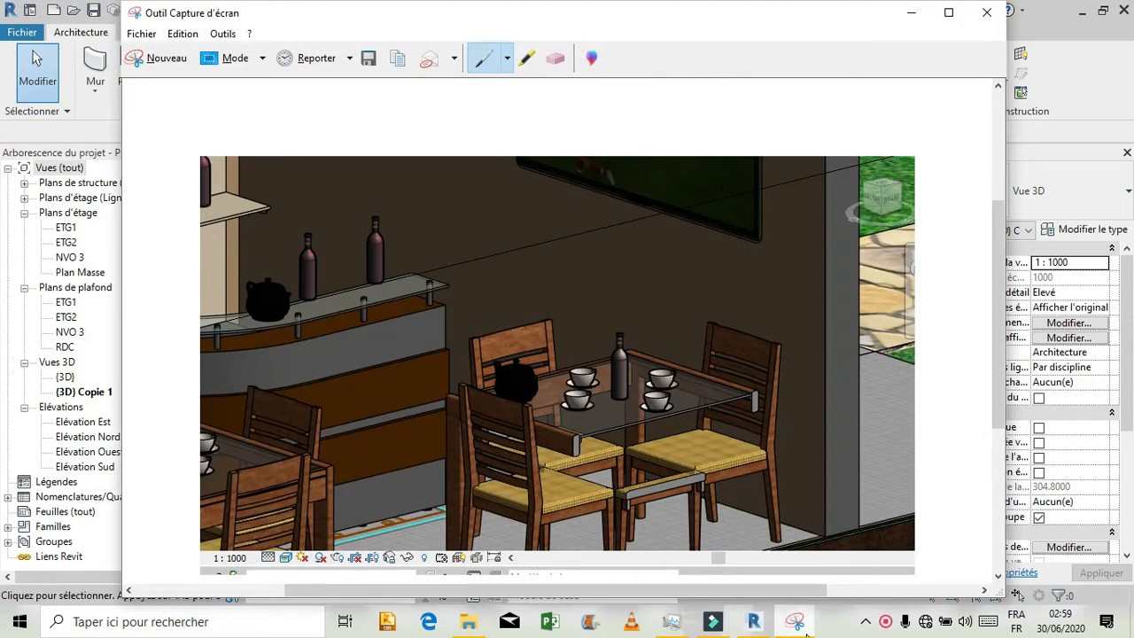
{"action": "left_click", "coordinate": [806, 634]}
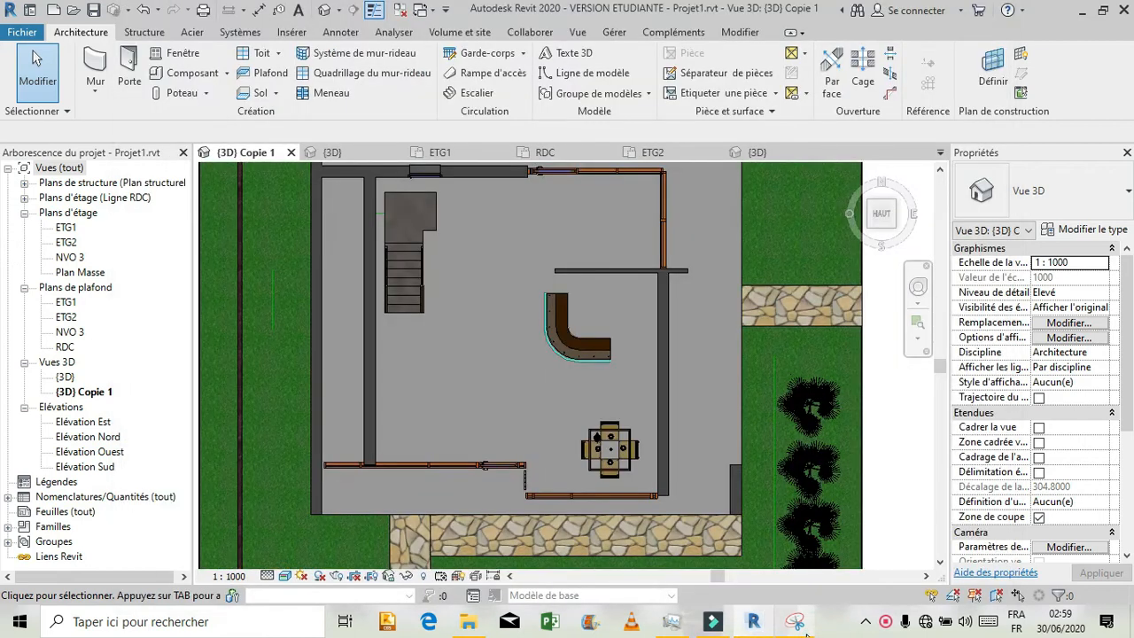
{"action": "scroll", "coordinate": [589, 303], "scroll_direction": "up", "scroll_amount": 1}
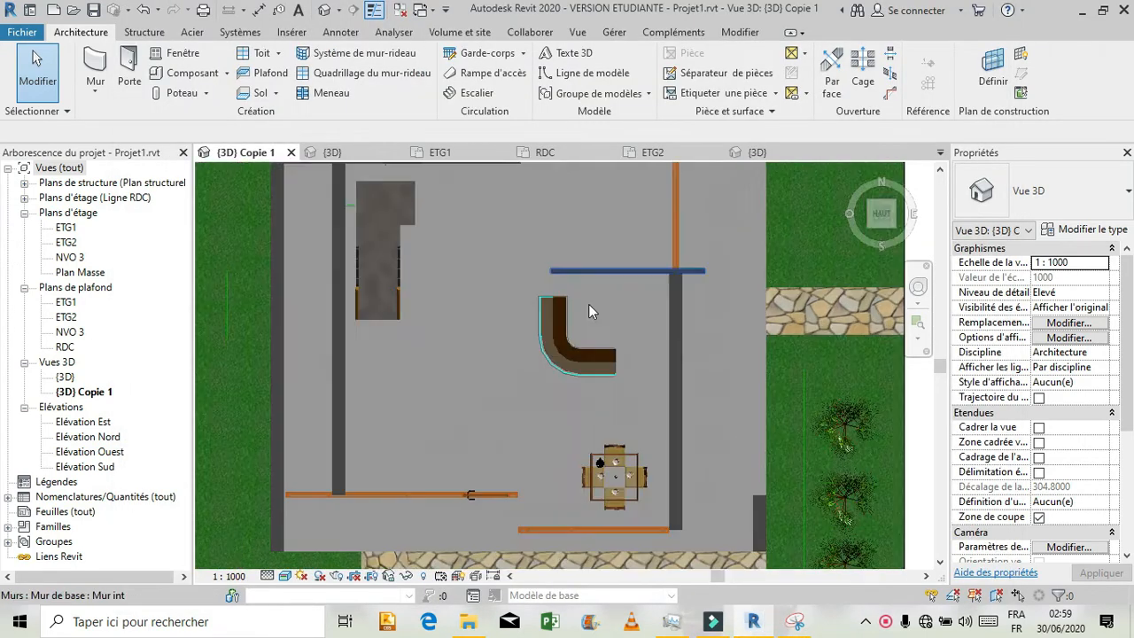
{"action": "scroll", "coordinate": [588, 304], "scroll_direction": "up", "scroll_amount": 1}
{"action": "left_click", "coordinate": [576, 378]}
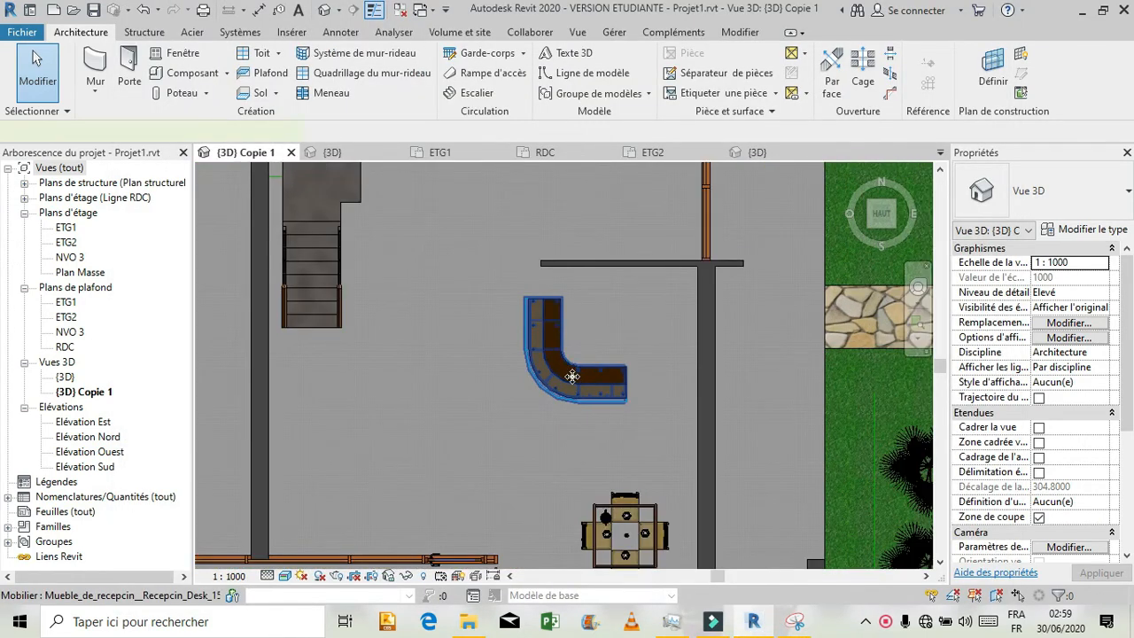
{"action": "key", "text": "Escape"}
{"action": "left_click", "coordinate": [558, 362]}
{"action": "mouse_move", "coordinate": [583, 397]}
{"action": "left_mouse_down"}
{"action": "mouse_move", "coordinate": [601, 413]}
{"action": "mouse_move", "coordinate": [596, 424]}
{"action": "mouse_move", "coordinate": [562, 425]}
{"action": "mouse_move", "coordinate": [571, 409]}
{"action": "left_mouse_up"}
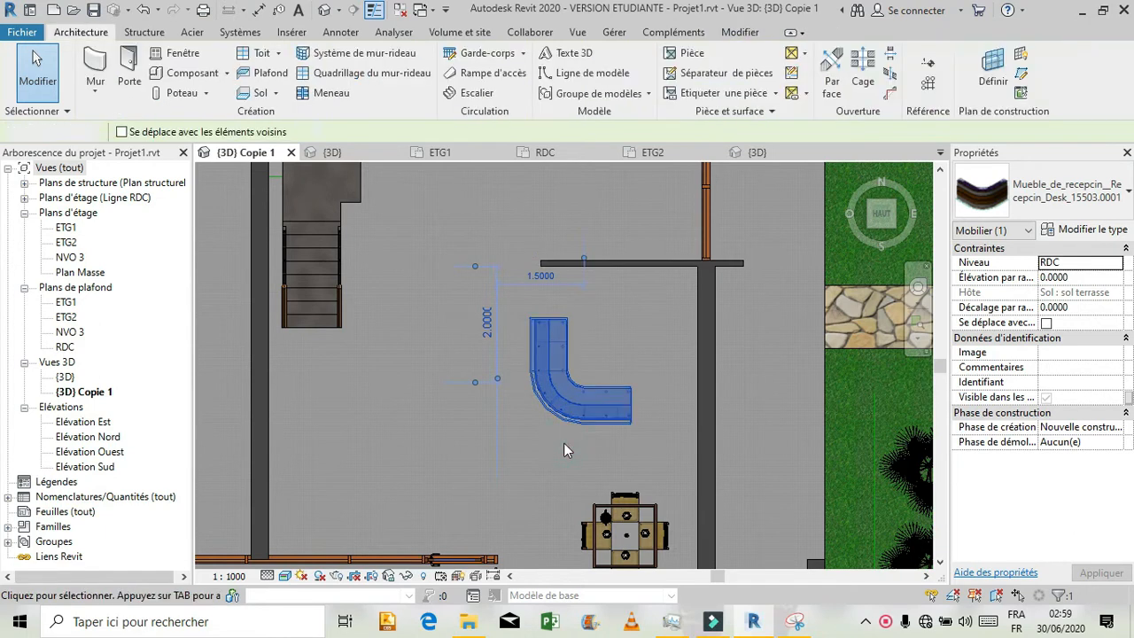
{"action": "left_click", "coordinate": [564, 442]}
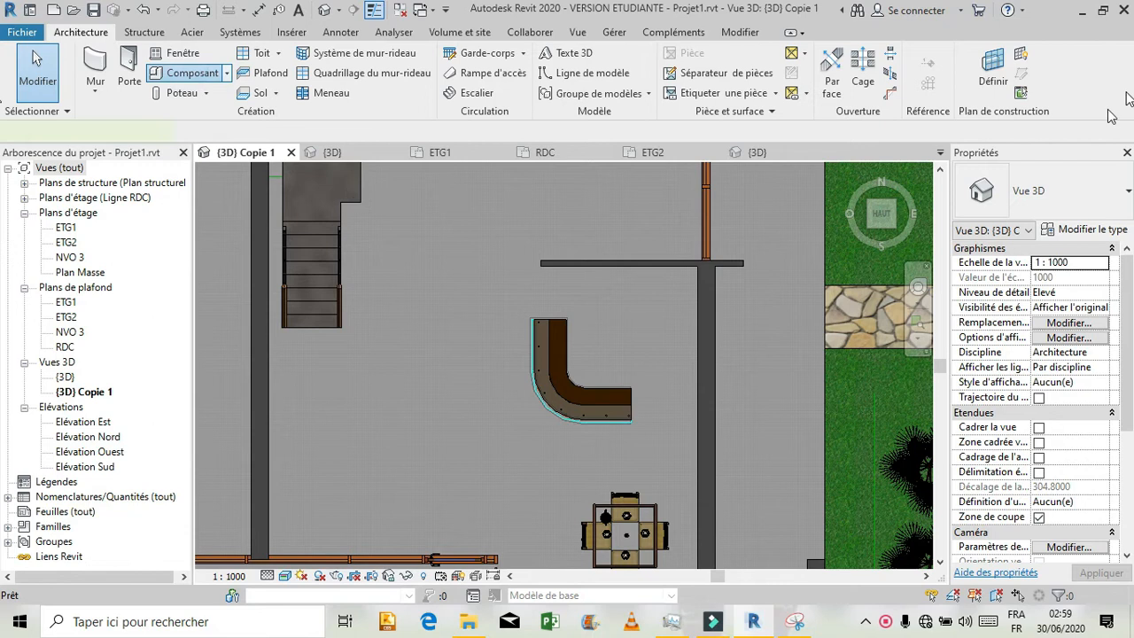
- Place a Gondole - Une face shelf, type 400 x 1500mm, behind the desk in the corner against the short interior wall
{"action": "key", "text": "c"}
{"action": "key", "text": "m"}
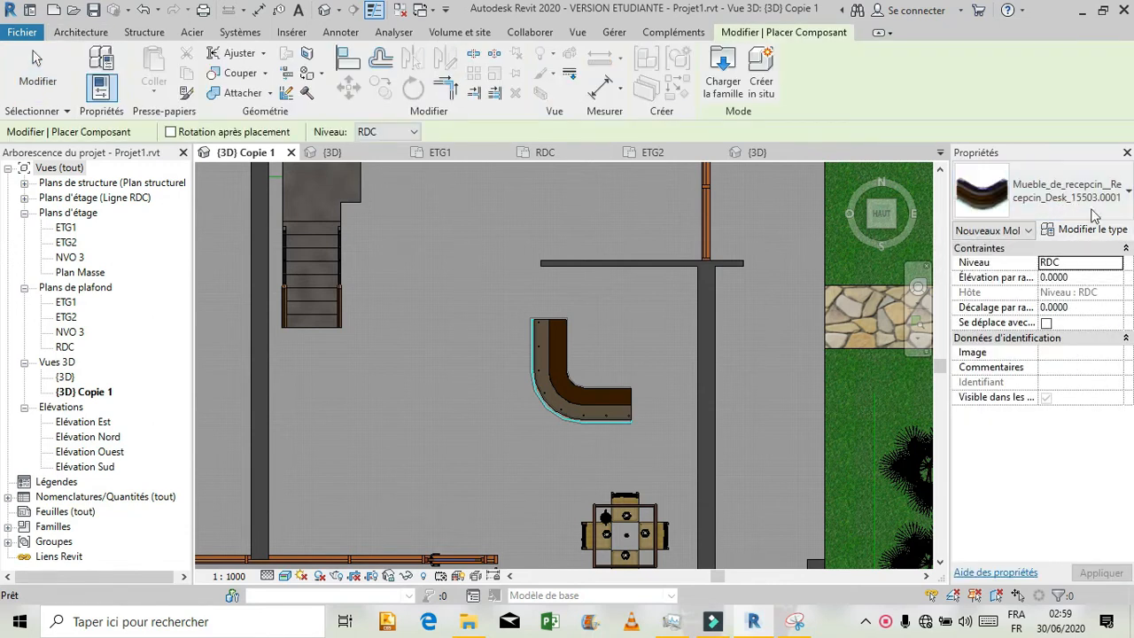
{"action": "left_click", "coordinate": [1091, 210]}
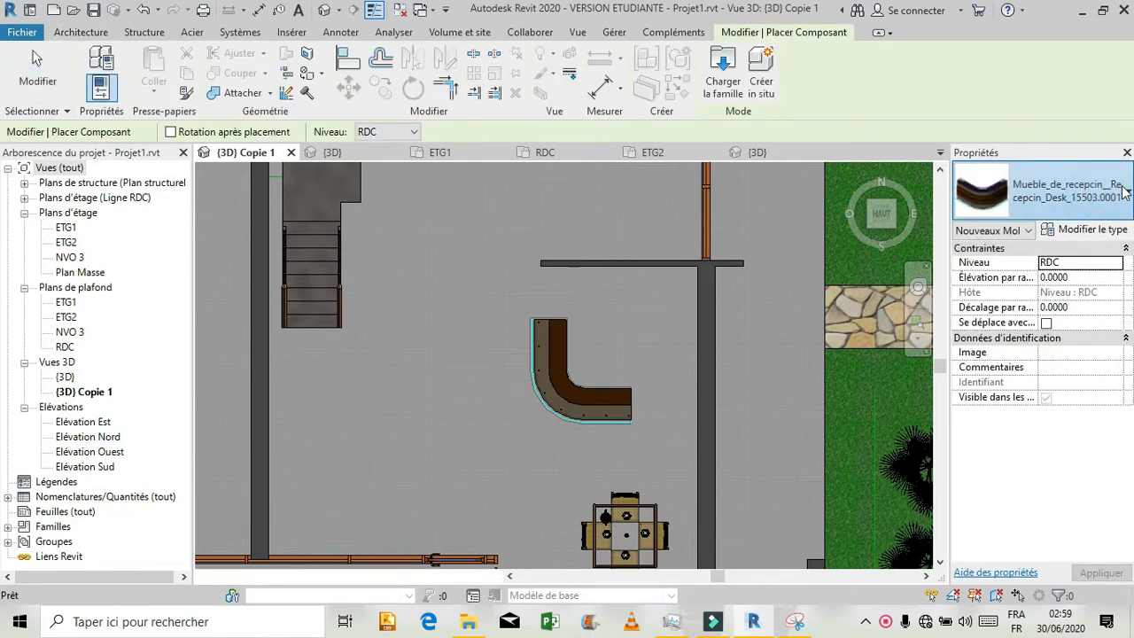
{"action": "left_click", "coordinate": [1126, 192]}
{"action": "left_click", "coordinate": [1113, 185]}
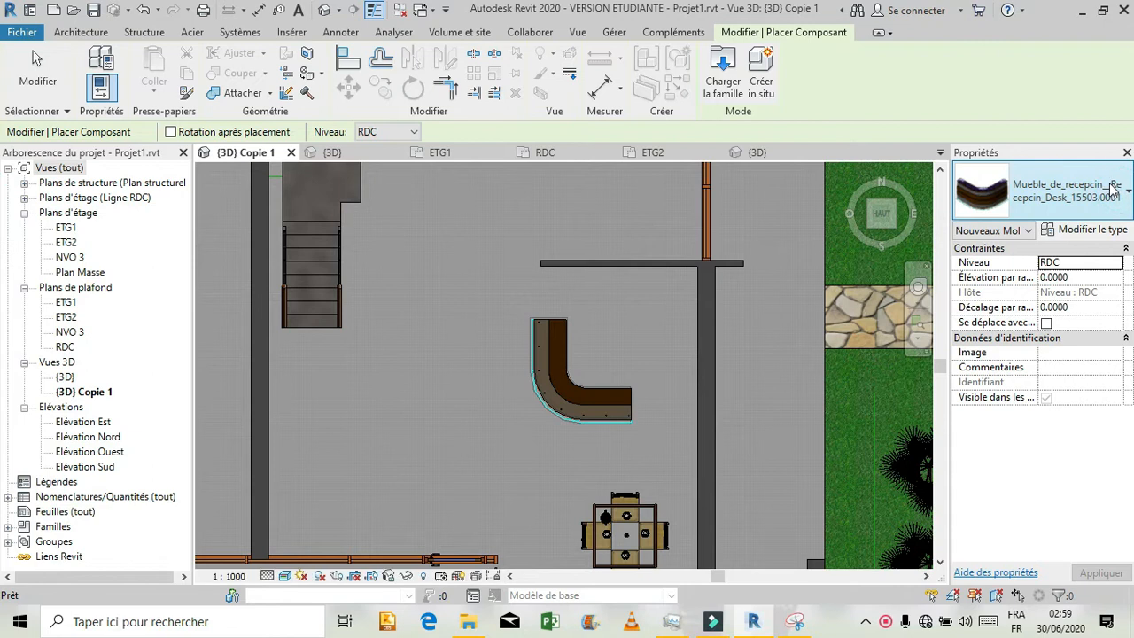
{"action": "left_click", "coordinate": [1118, 183]}
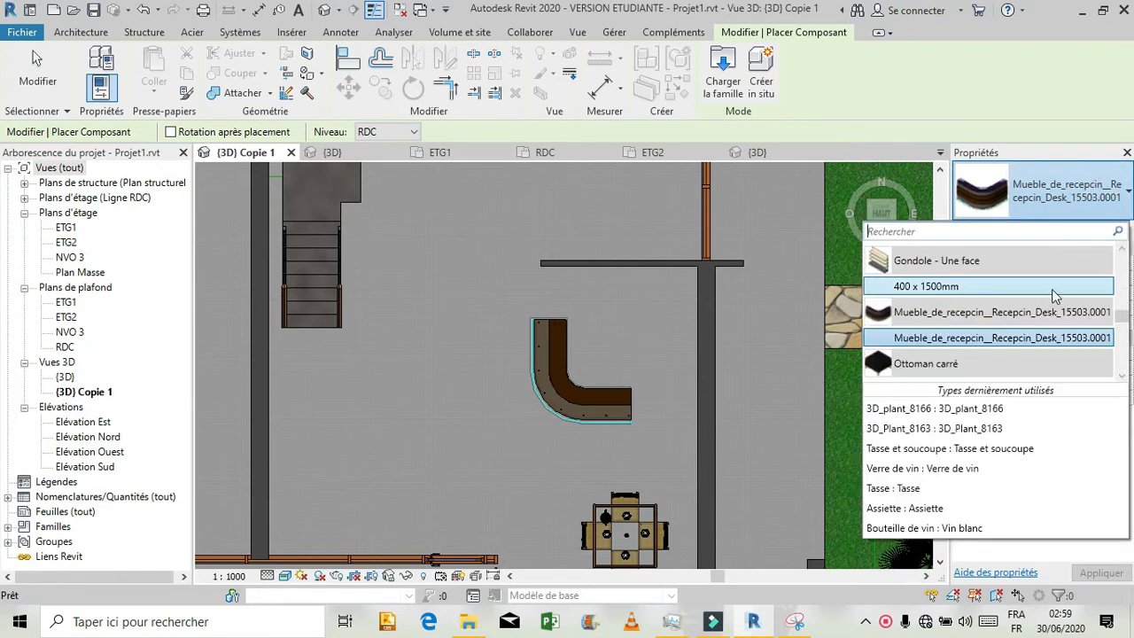
{"action": "left_click", "coordinate": [1053, 289]}
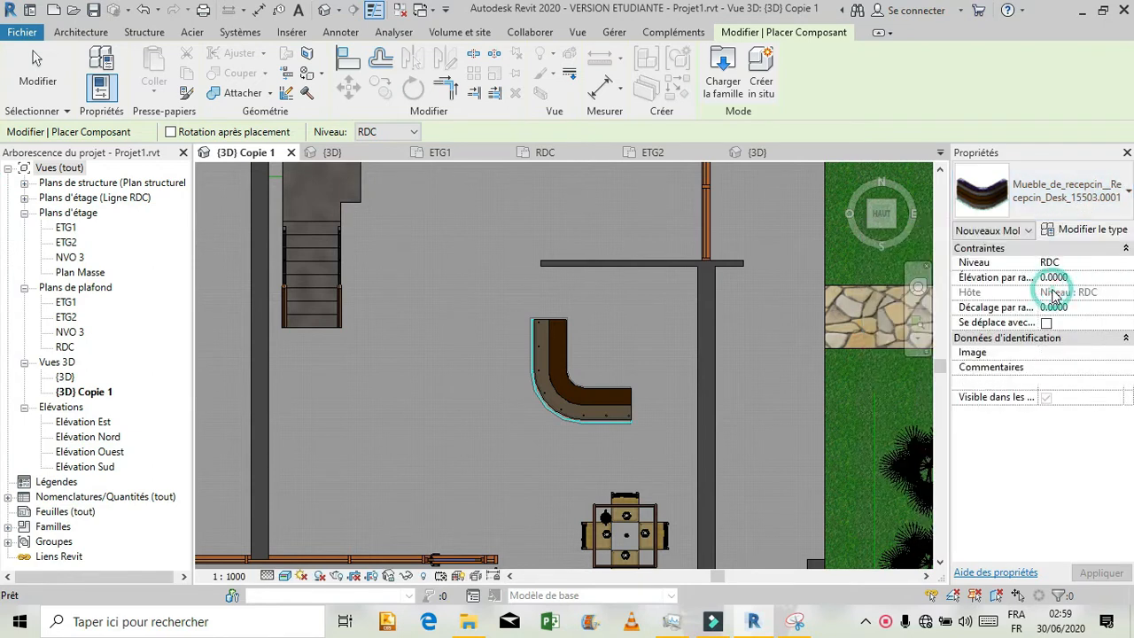
{"action": "left_click", "coordinate": [591, 300]}
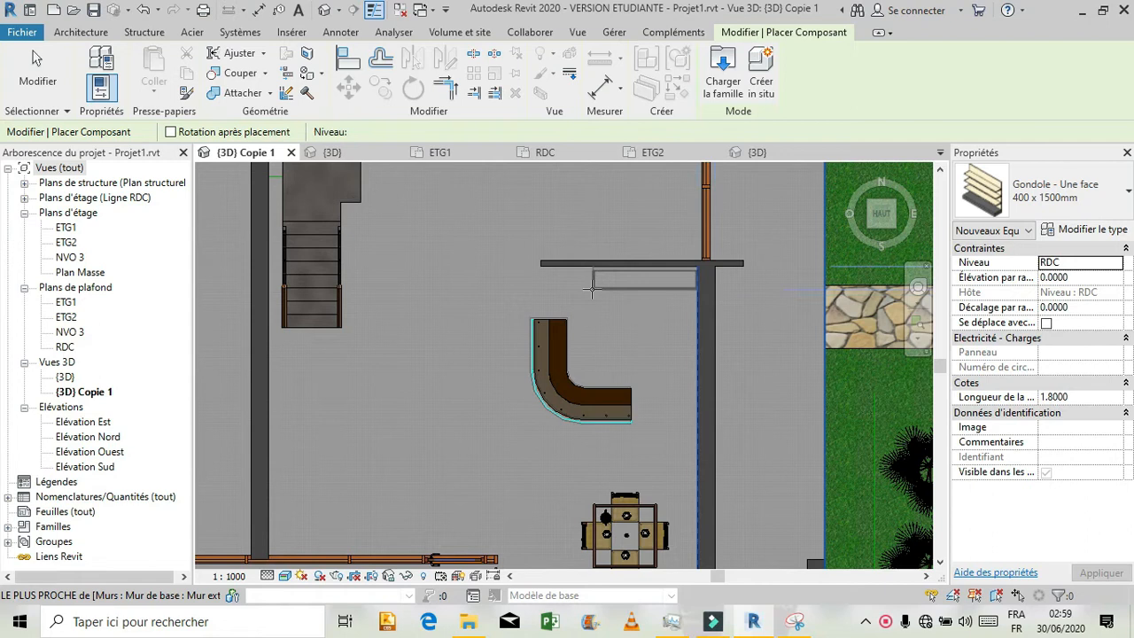
- Position the 400 x 1500mm shelf flush in the corner where the short interior wall meets the long wall and end component placement
{"action": "left_click", "coordinate": [592, 289]}
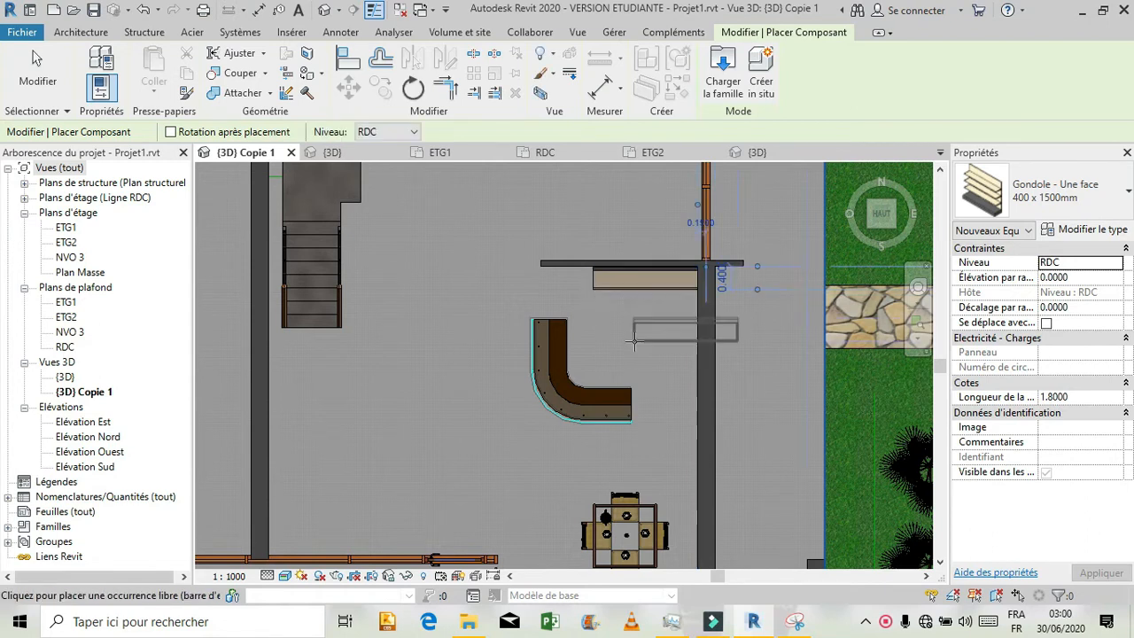
{"action": "key", "text": "Escape"}
{"action": "key", "text": "Escape"}
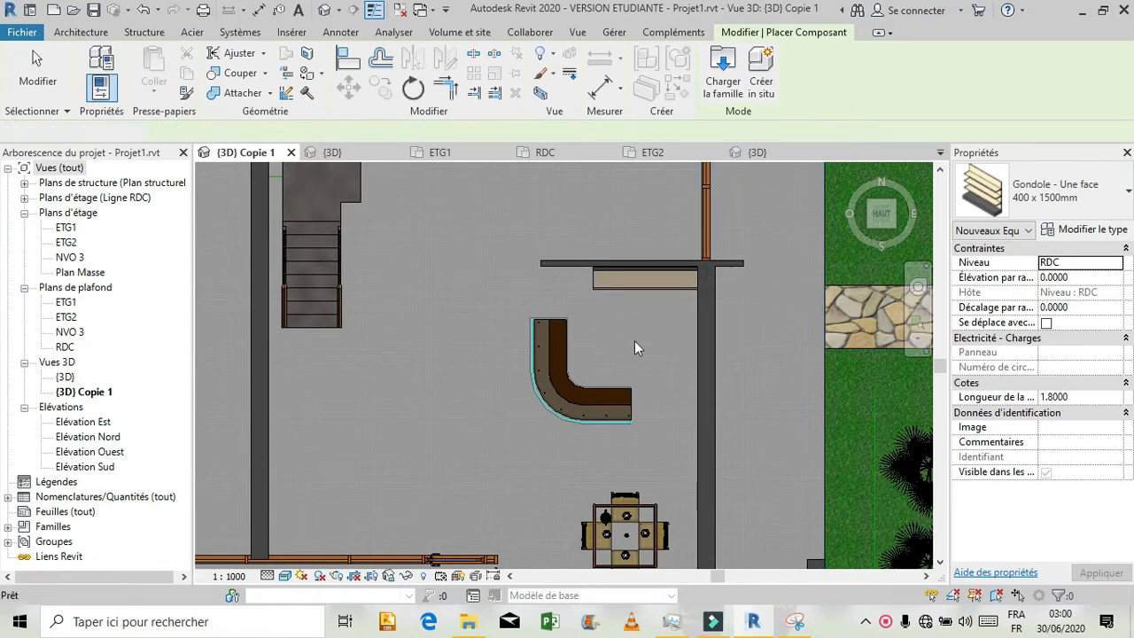
- Check the shelf's orientation in 3D and rotate it 180° about its centre so its open front faces the reception desk
{"action": "left_click", "coordinate": [918, 286]}
{"action": "mouse_move", "coordinate": [689, 318]}
{"action": "left_mouse_down"}
{"action": "mouse_move", "coordinate": [680, 240]}
{"action": "mouse_move", "coordinate": [634, 246]}
{"action": "mouse_move", "coordinate": [628, 256]}
{"action": "mouse_move", "coordinate": [688, 276]}
{"action": "mouse_move", "coordinate": [691, 306]}
{"action": "left_mouse_up"}
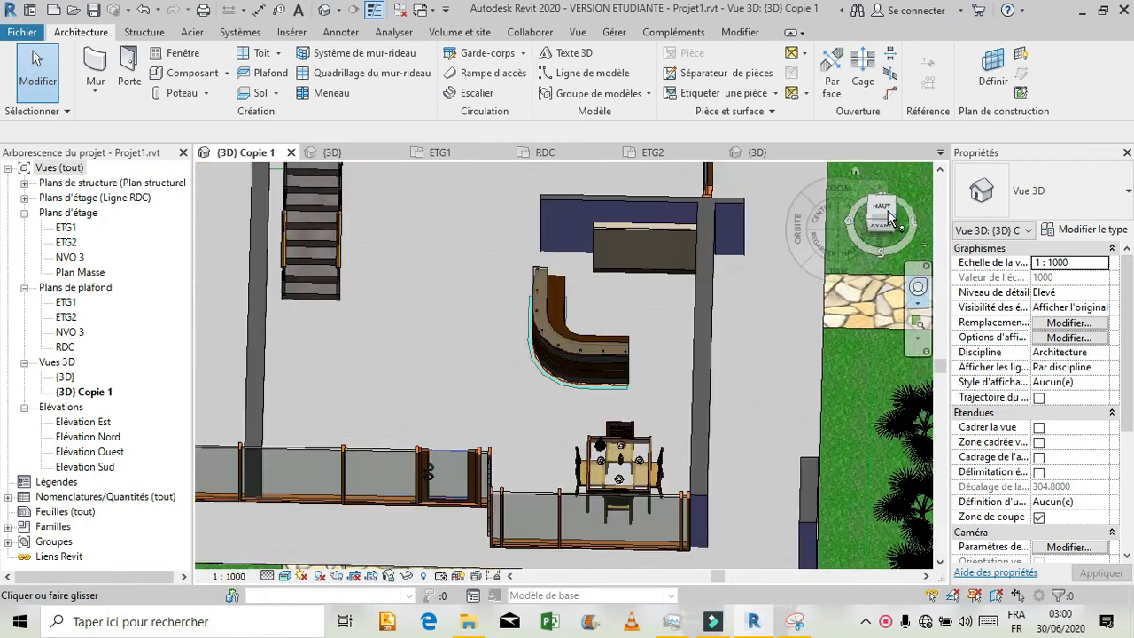
{"action": "left_click", "coordinate": [880, 220]}
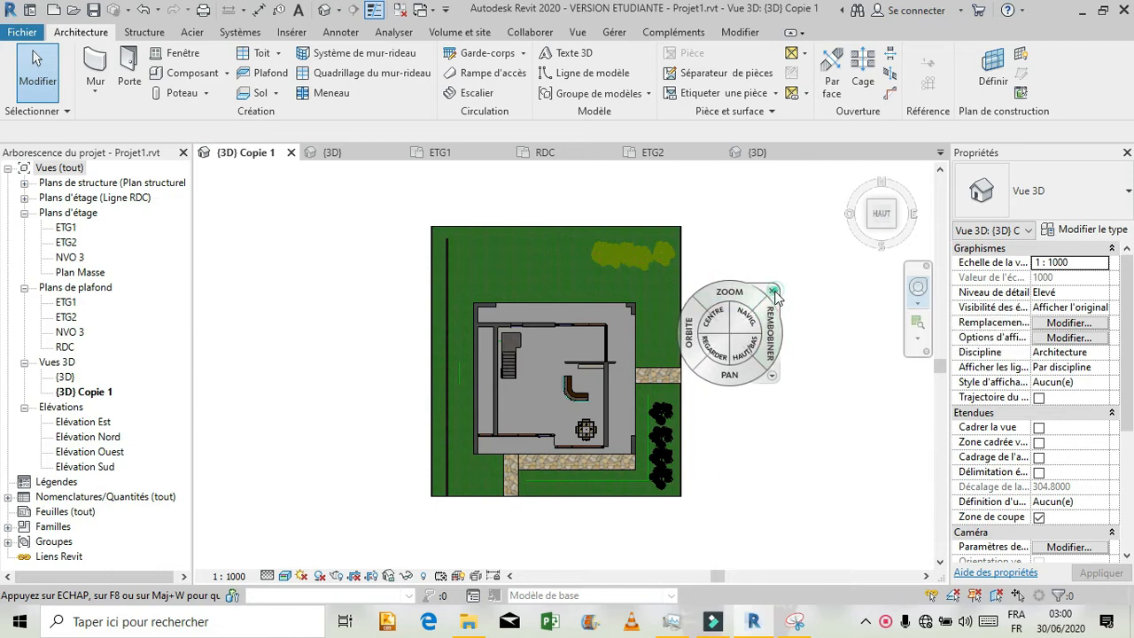
{"action": "left_click", "coordinate": [772, 292]}
{"action": "scroll", "coordinate": [610, 403], "scroll_direction": "up", "scroll_amount": 2}
{"action": "scroll", "coordinate": [591, 381], "scroll_direction": "up", "scroll_amount": 1}
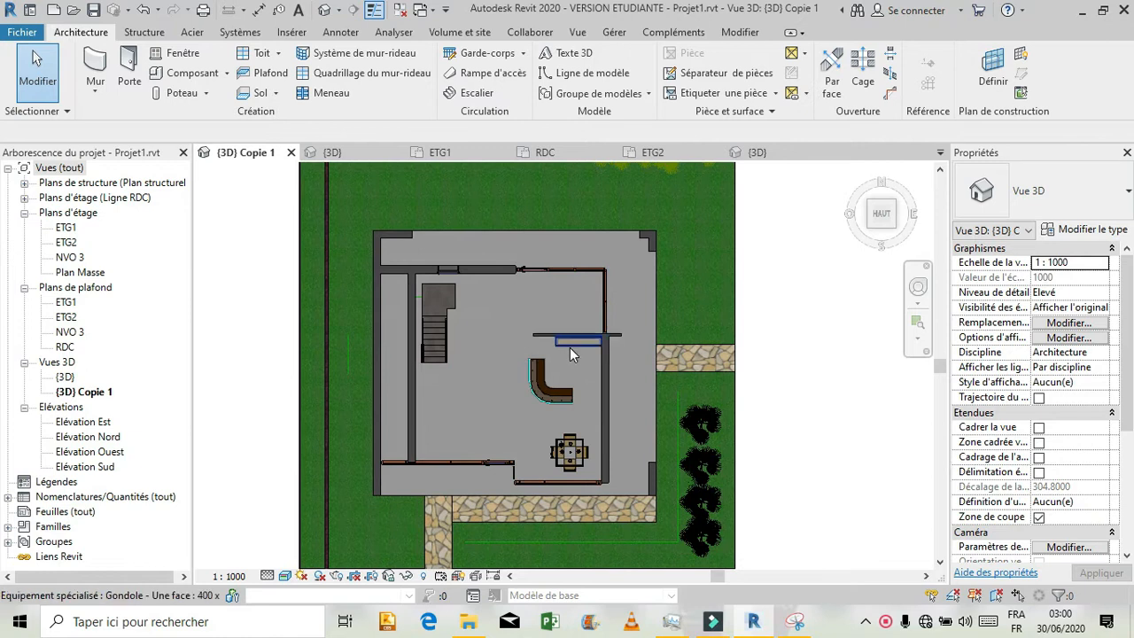
{"action": "left_click", "coordinate": [571, 349]}
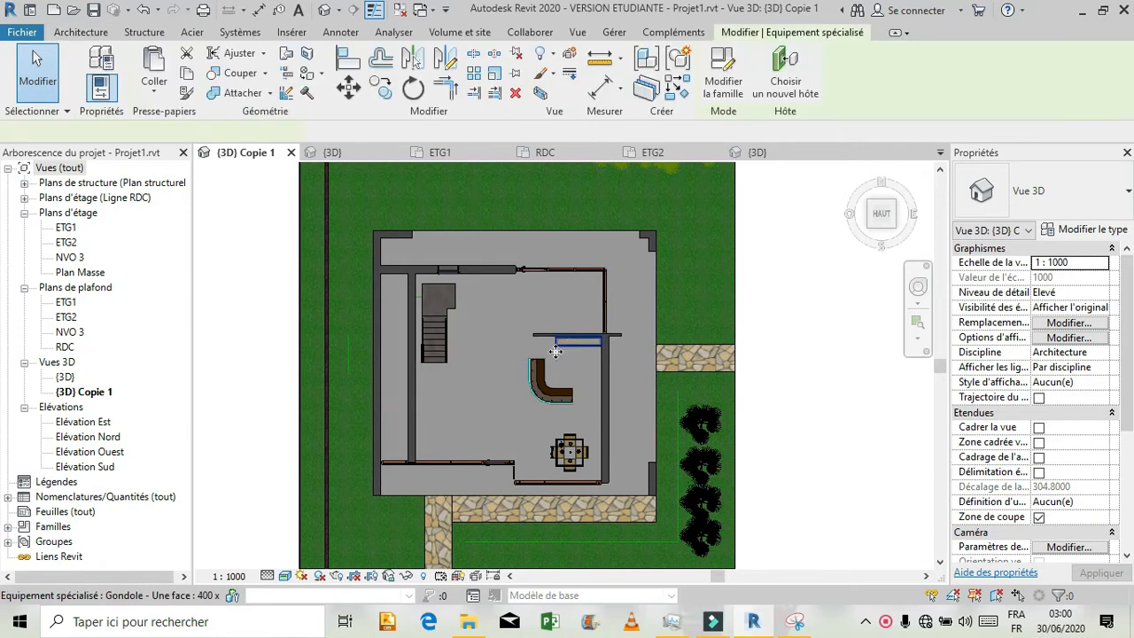
{"action": "left_click", "coordinate": [412, 88]}
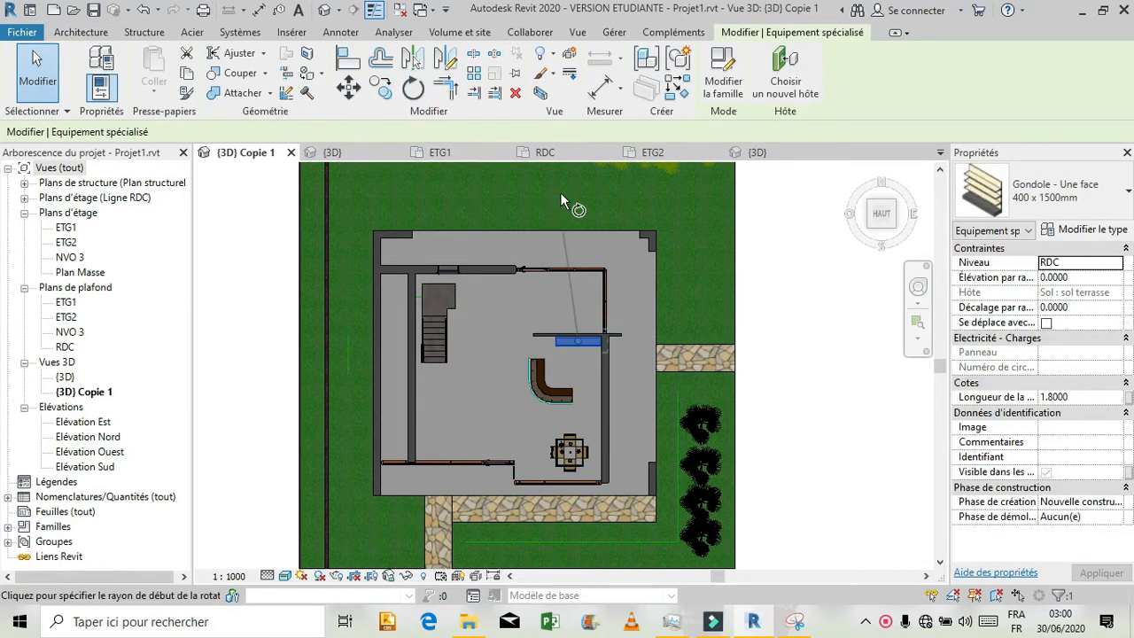
{"action": "left_click", "coordinate": [578, 250]}
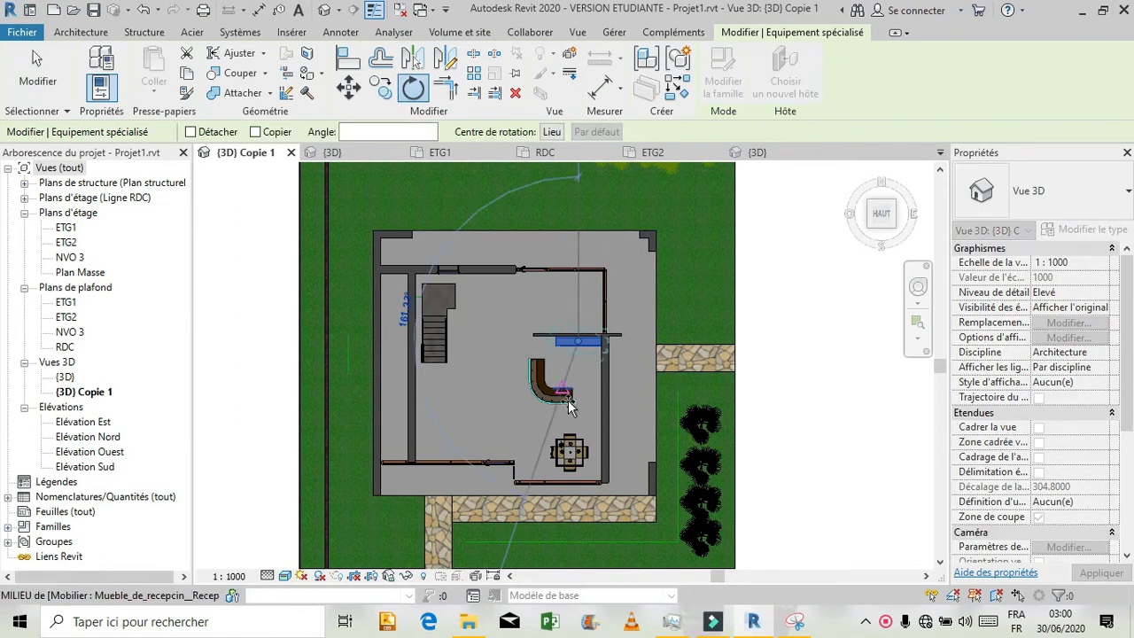
{"action": "left_click", "coordinate": [578, 425]}
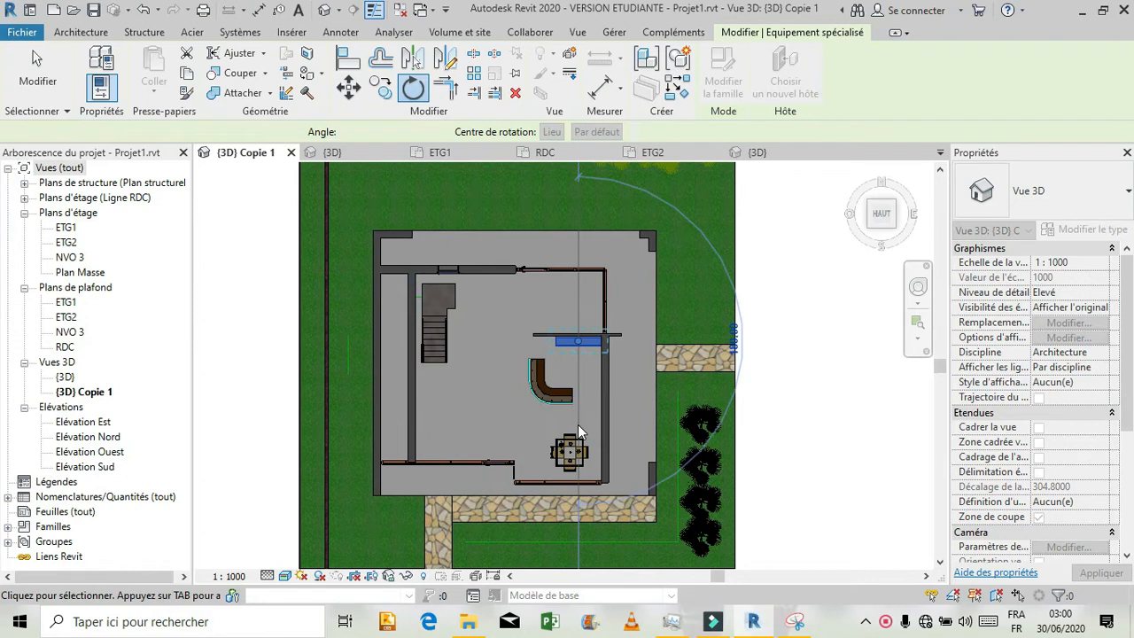
{"action": "key", "text": "Escape"}
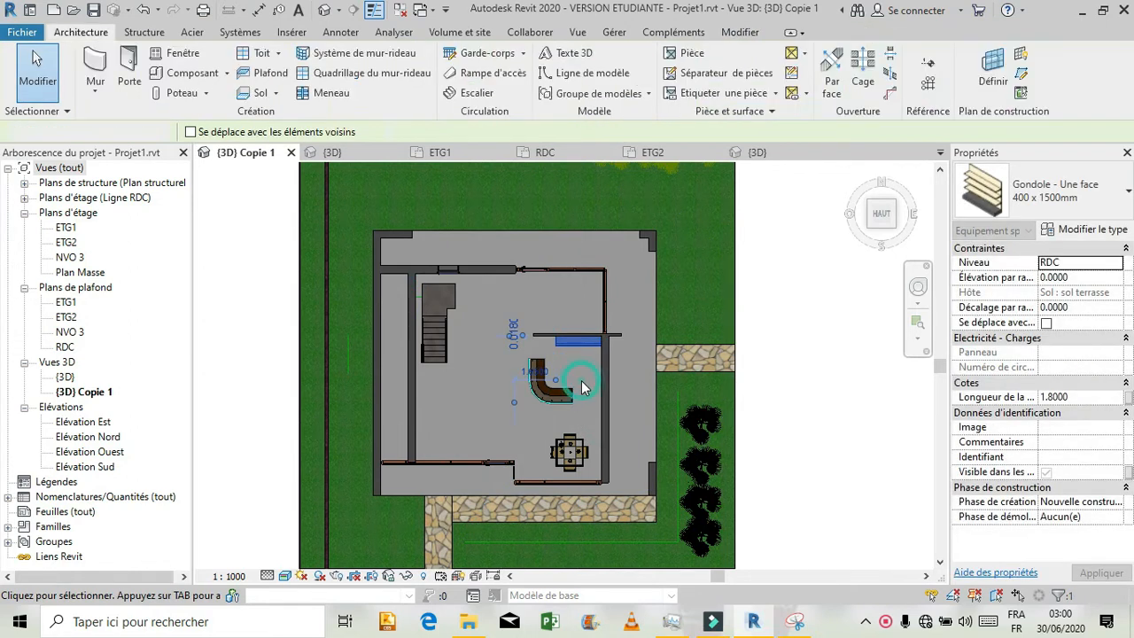
- Load the Réfrigérateur rétro.rfa family from the Electroménager folder of Equipement spécialisé and accept its type 60 x 68 x 151 cm - Blanc
{"action": "scroll", "coordinate": [616, 351], "scroll_direction": "up", "scroll_amount": 5}
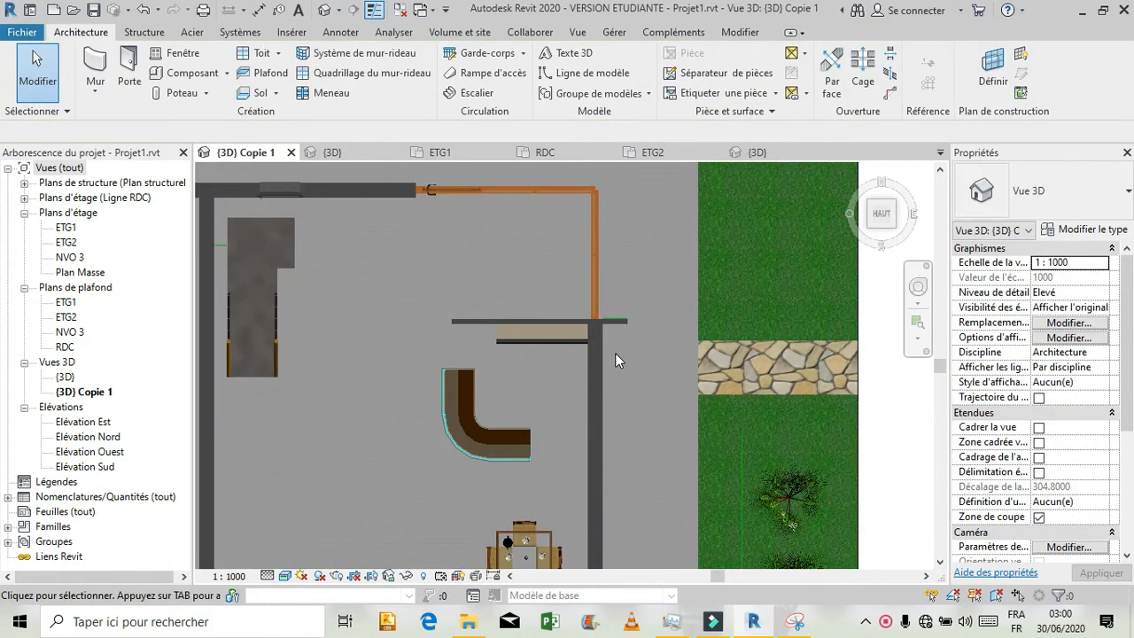
{"action": "left_click", "coordinate": [186, 74]}
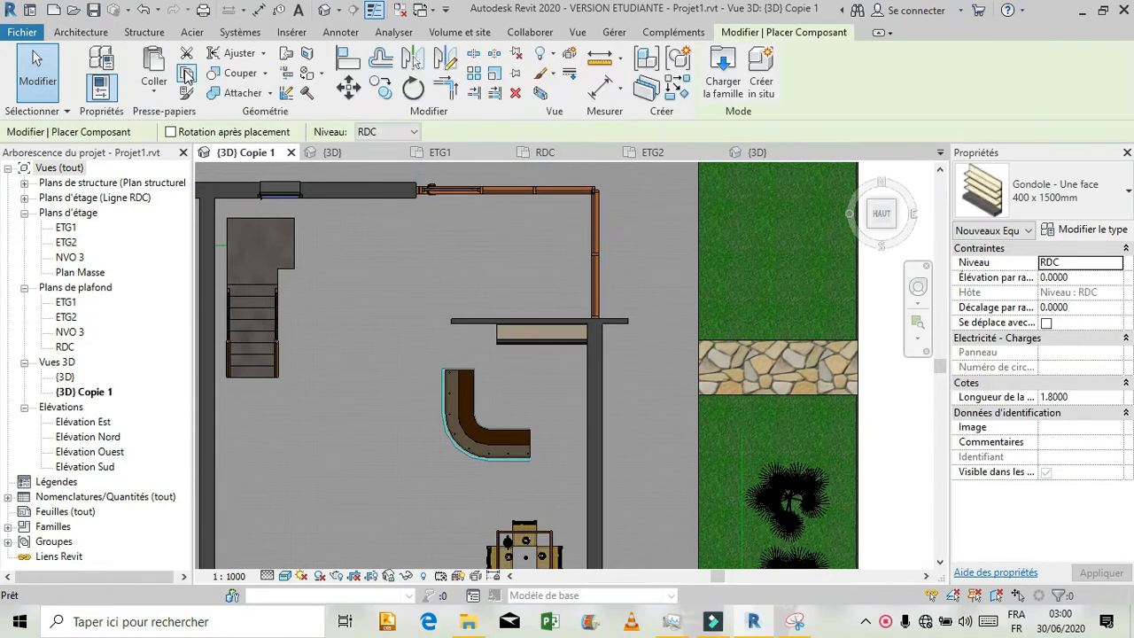
{"action": "left_click", "coordinate": [1124, 232]}
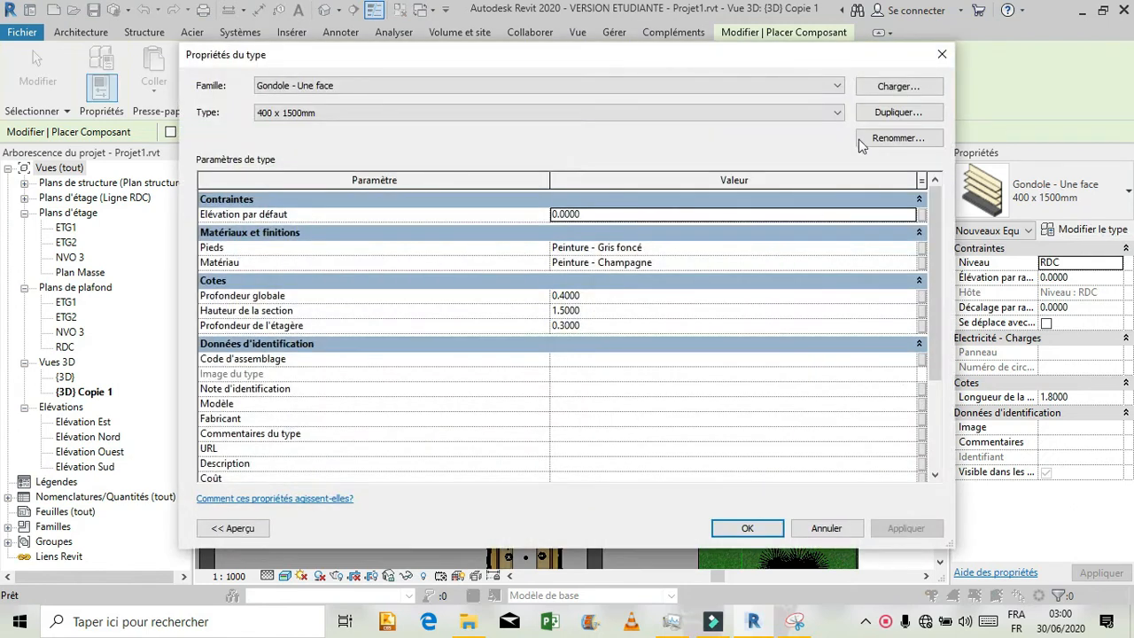
{"action": "left_click", "coordinate": [869, 87]}
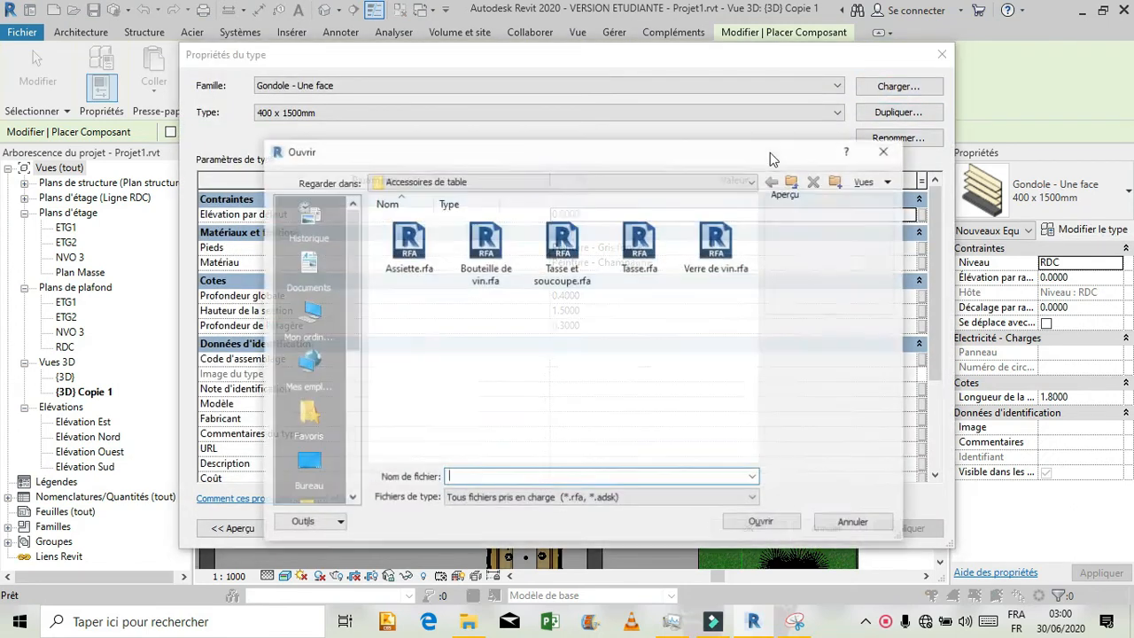
{"action": "left_click", "coordinate": [793, 181]}
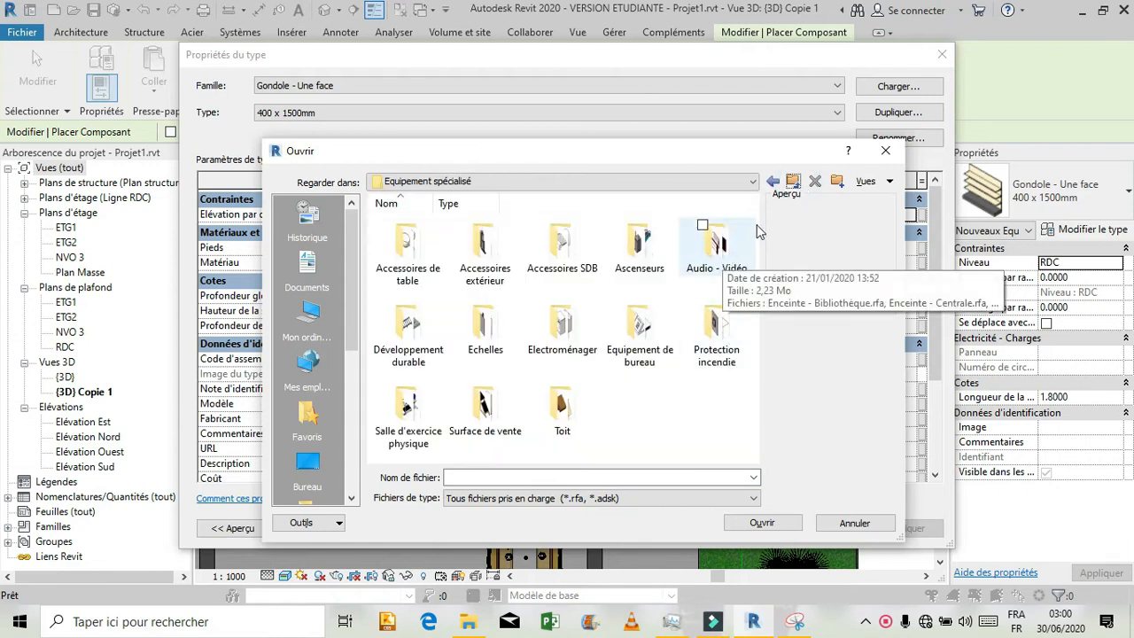
{"action": "left_click", "coordinate": [599, 337]}
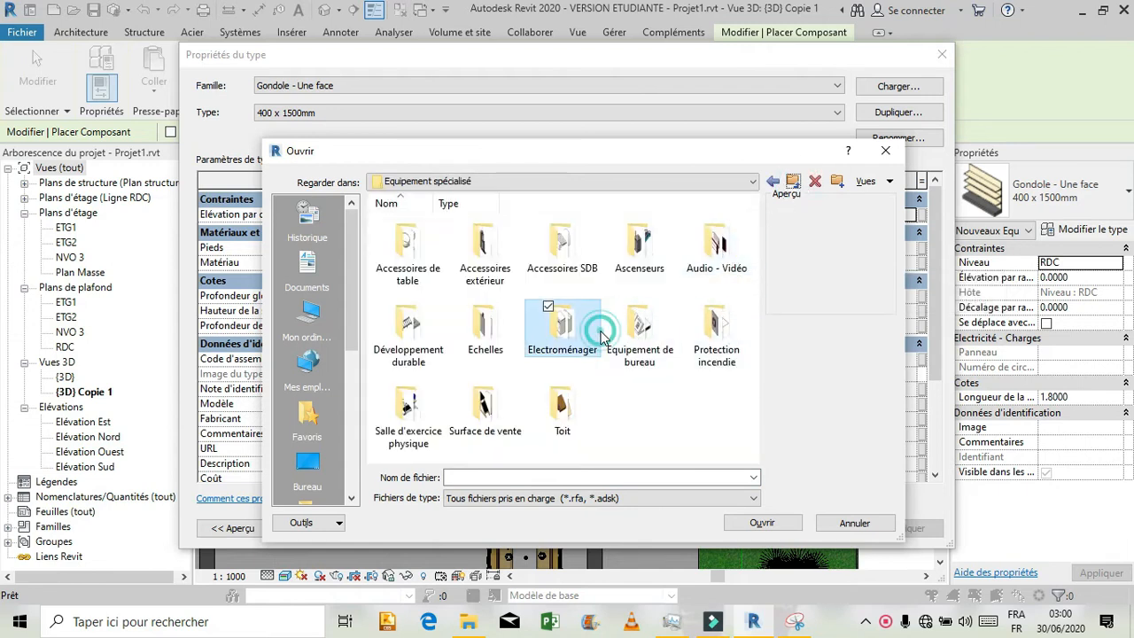
{"action": "double_click", "coordinate": [599, 337]}
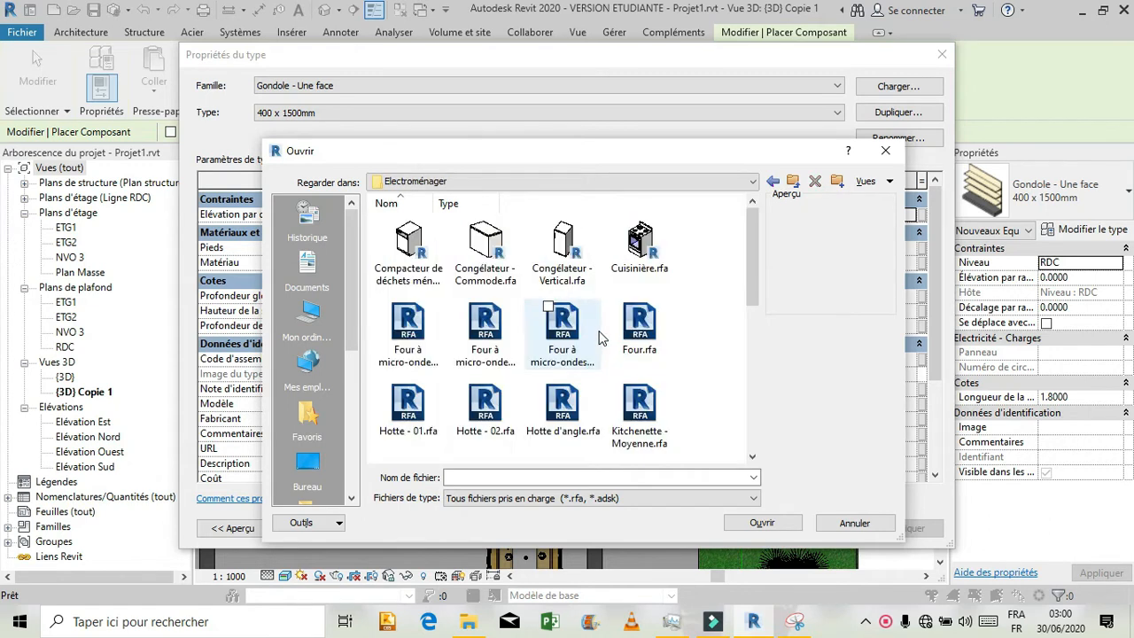
{"action": "scroll", "coordinate": [599, 337], "scroll_direction": "down", "scroll_amount": 5}
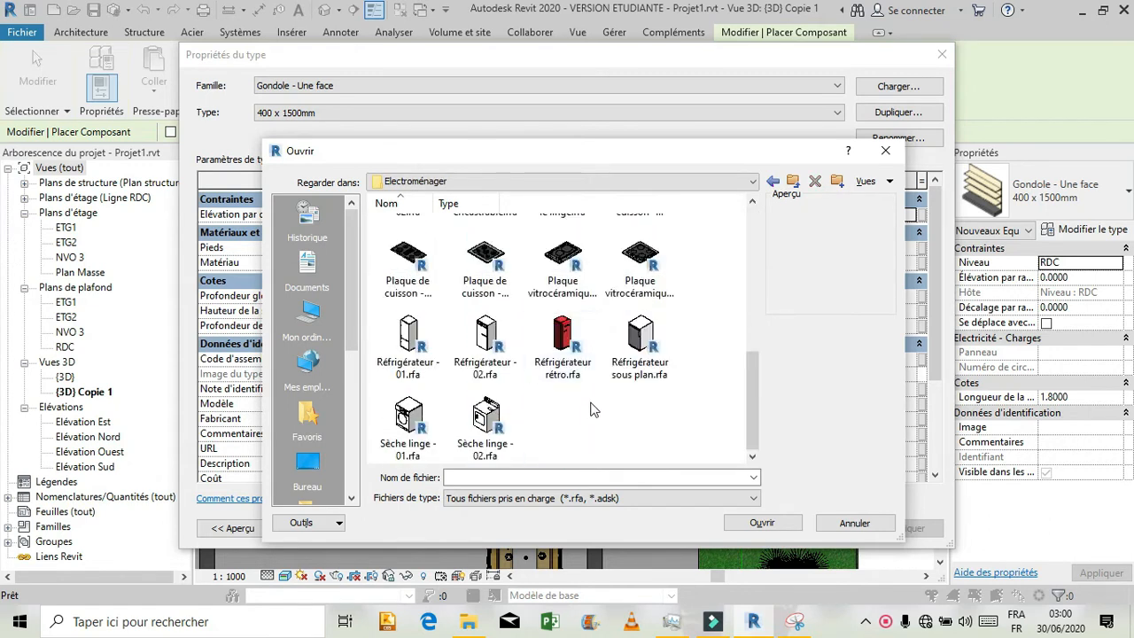
{"action": "left_click", "coordinate": [563, 350]}
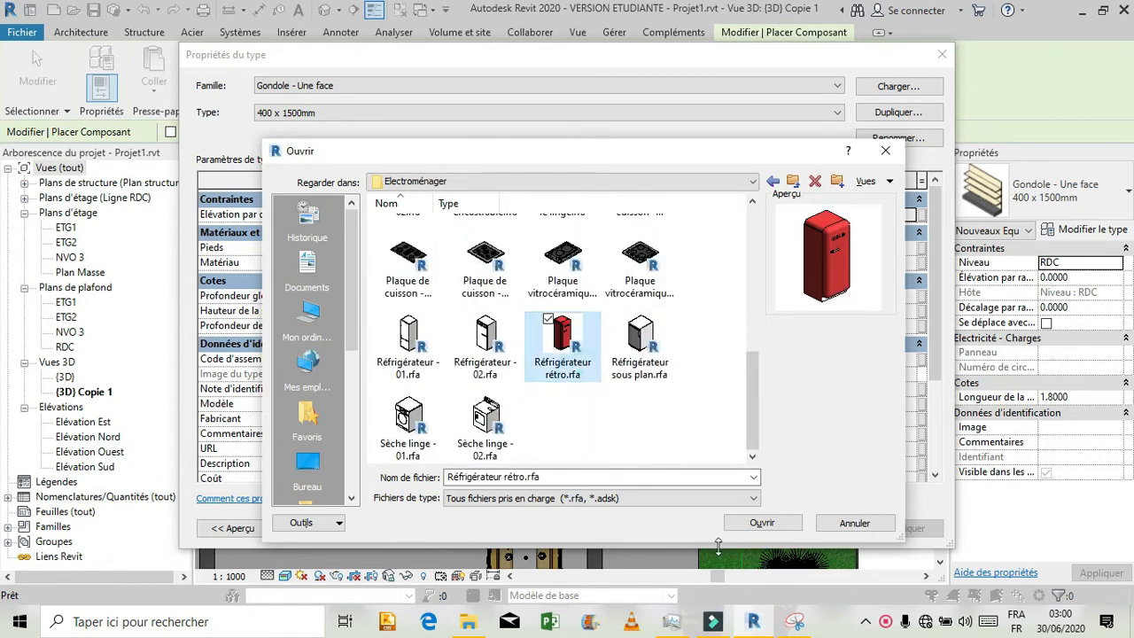
{"action": "left_click", "coordinate": [760, 524]}
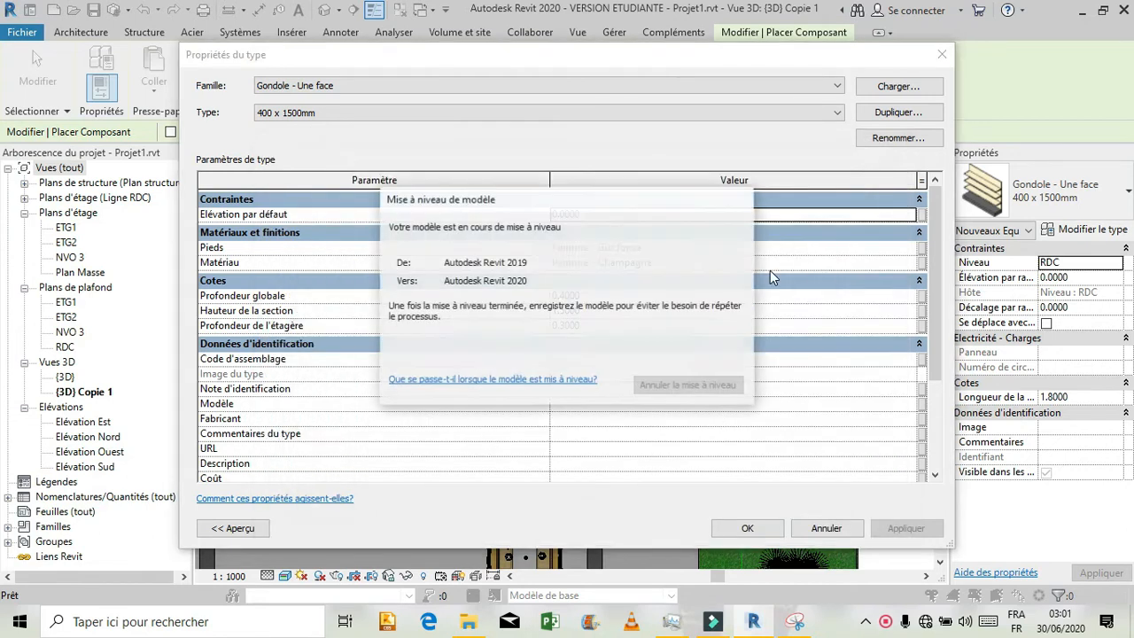
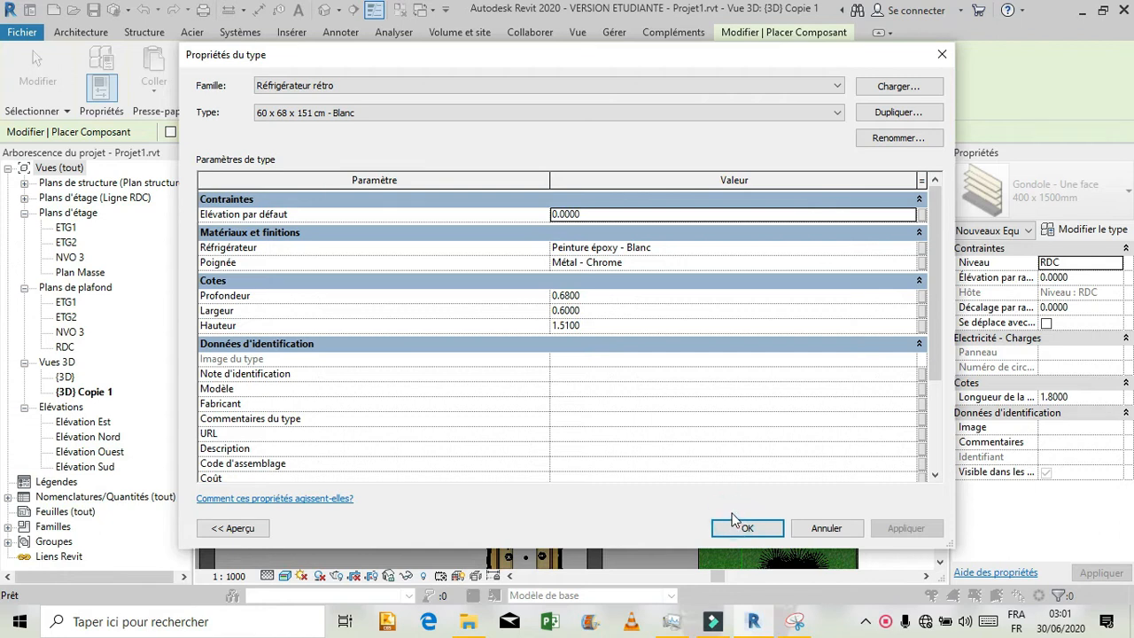
{"action": "left_click", "coordinate": [732, 529]}
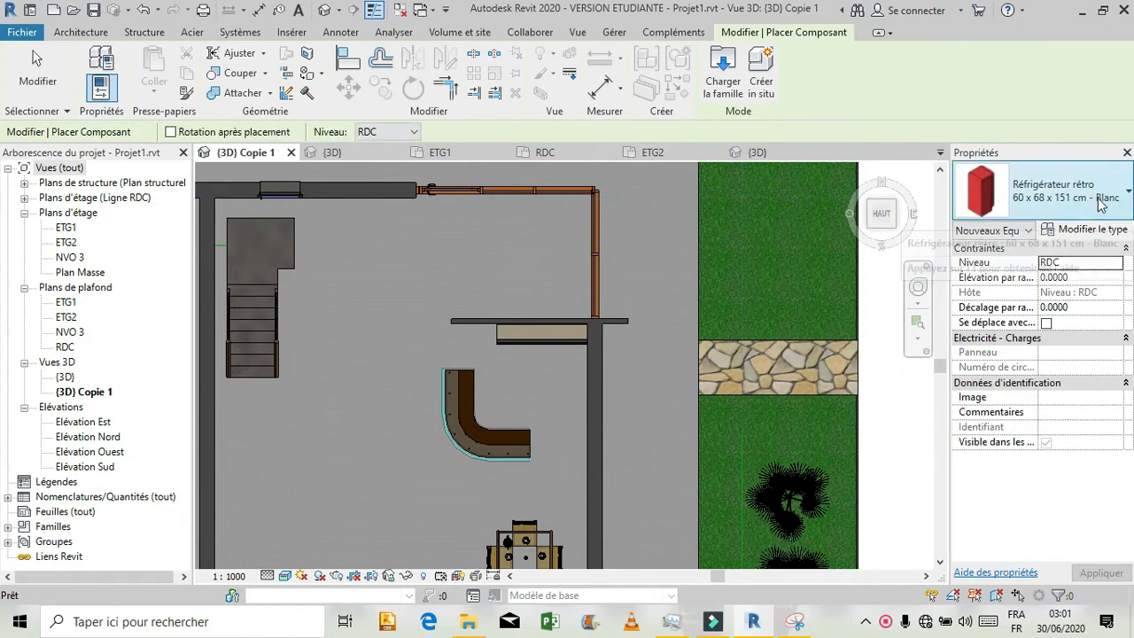
- Place one Réfrigérateur rétro, type 60 x 68 x 151 cm - Blanc, at level RDC between the short interior wall and the reception desk
{"action": "left_click", "coordinate": [1094, 187]}
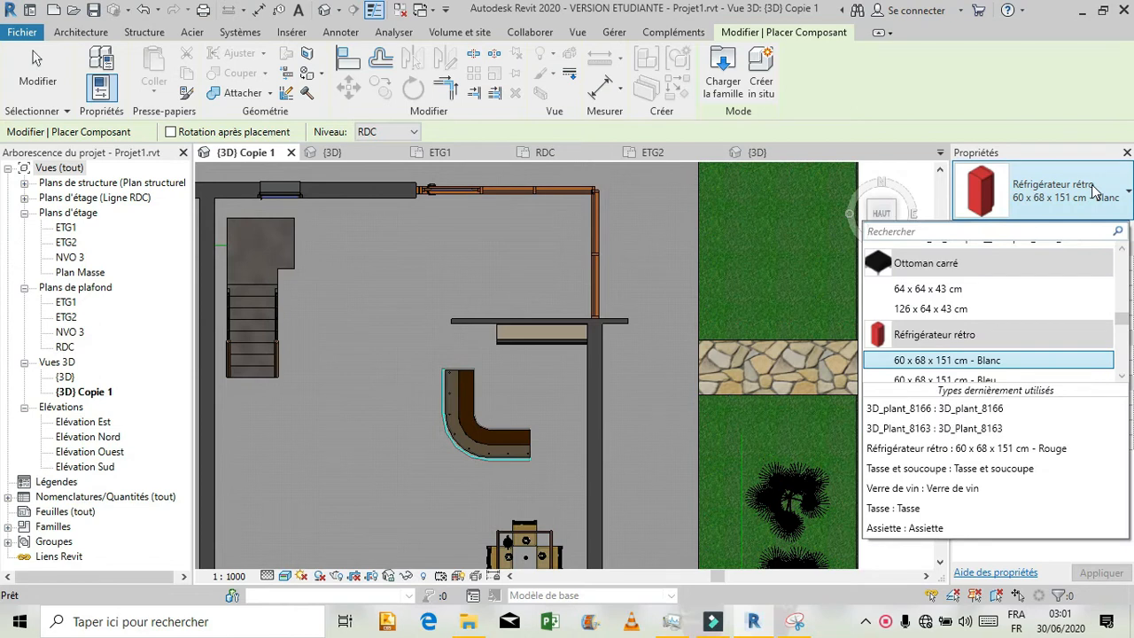
{"action": "scroll", "coordinate": [1096, 322], "scroll_direction": "down", "scroll_amount": 2}
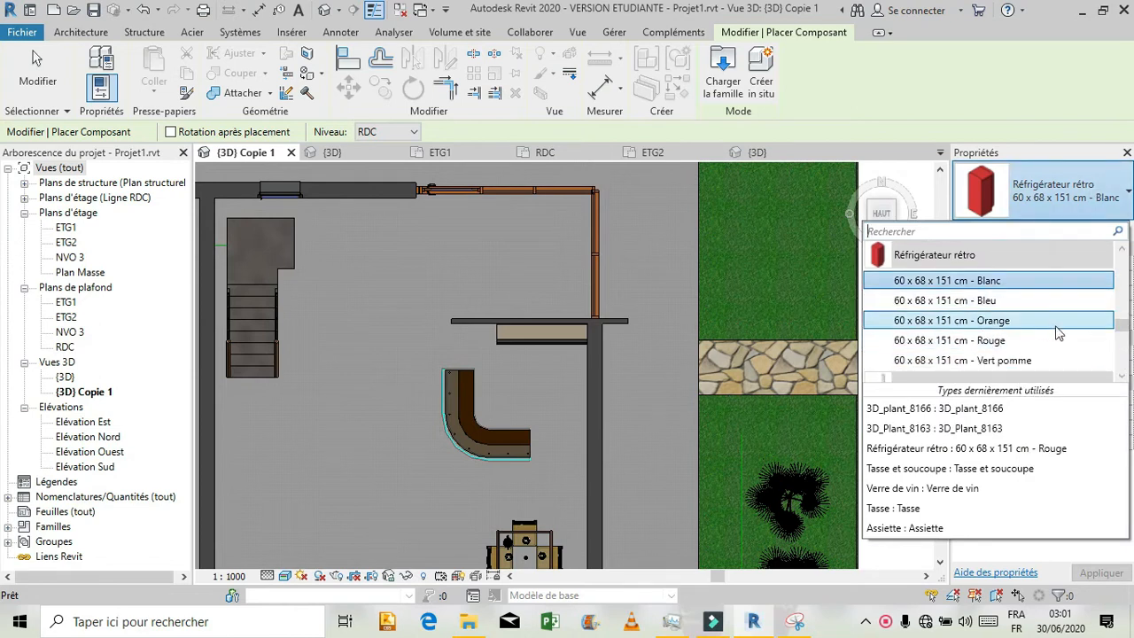
{"action": "left_click", "coordinate": [462, 337]}
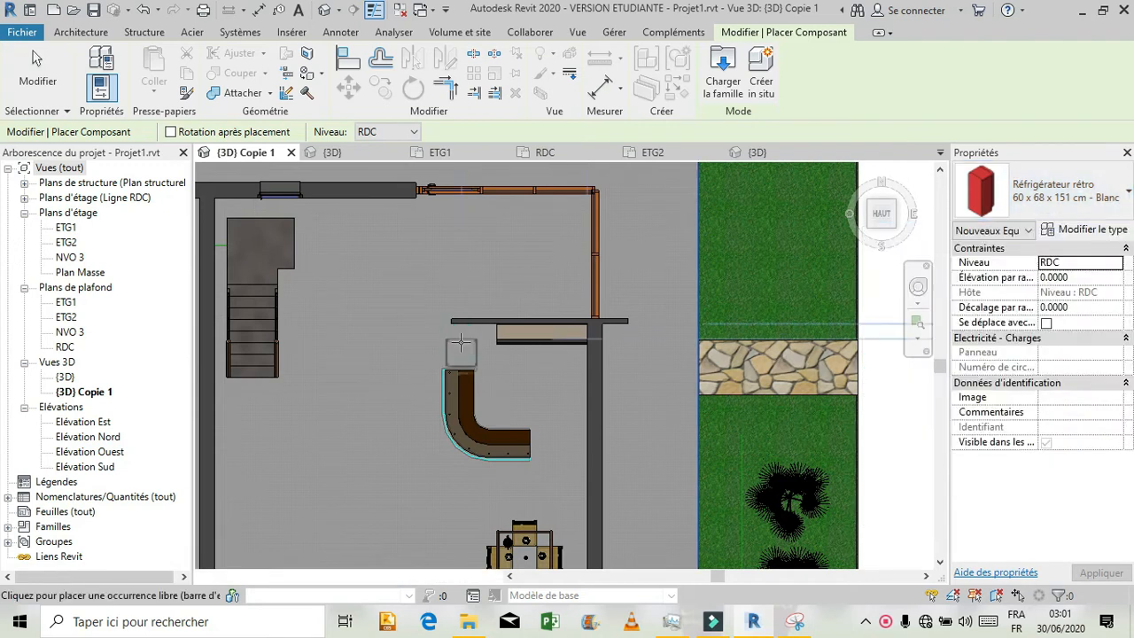
{"action": "left_click", "coordinate": [462, 328]}
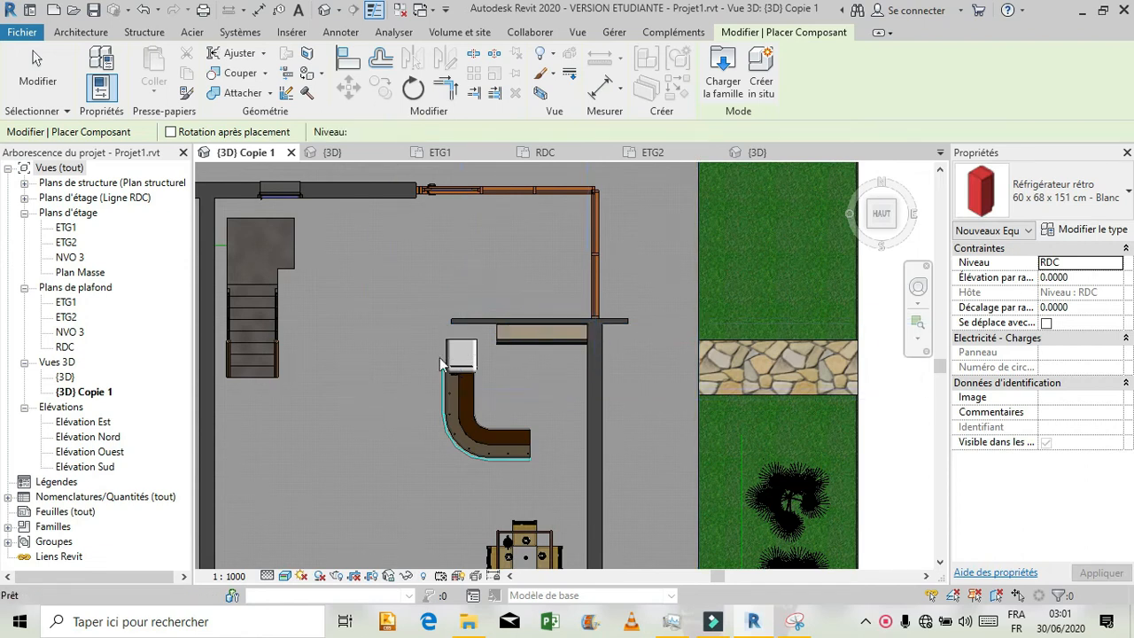
{"action": "key", "text": "Escape"}
{"action": "key", "text": "Escape"}
- Move the refrigerator from its rear corner so its back sits against the short interior wall, beside the shelf and clear of the desk
{"action": "scroll", "coordinate": [478, 332], "scroll_direction": "up", "scroll_amount": 2}
{"action": "scroll", "coordinate": [479, 335], "scroll_direction": "up", "scroll_amount": 2}
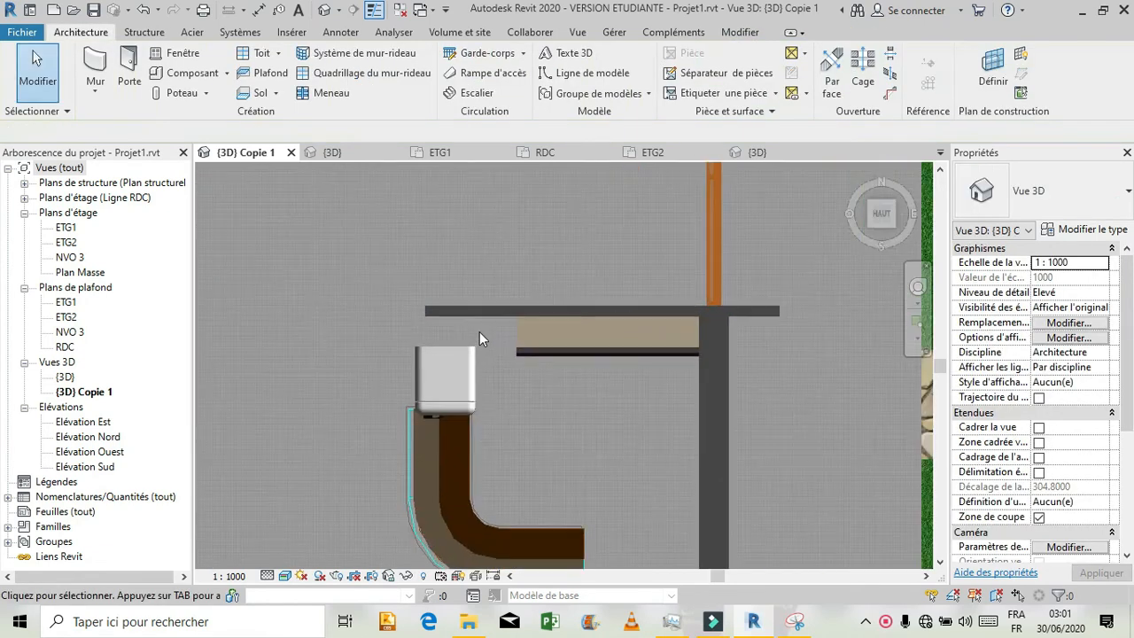
{"action": "left_click", "coordinate": [461, 355]}
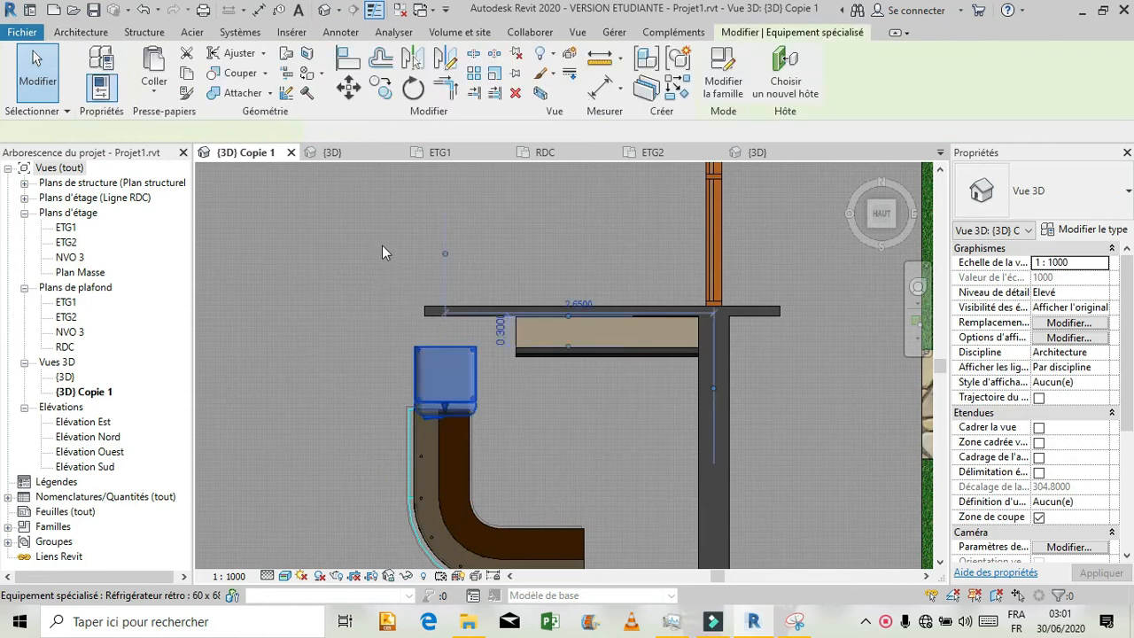
{"action": "key", "text": "m"}
{"action": "key", "text": "v"}
{"action": "left_click", "coordinate": [476, 347]}
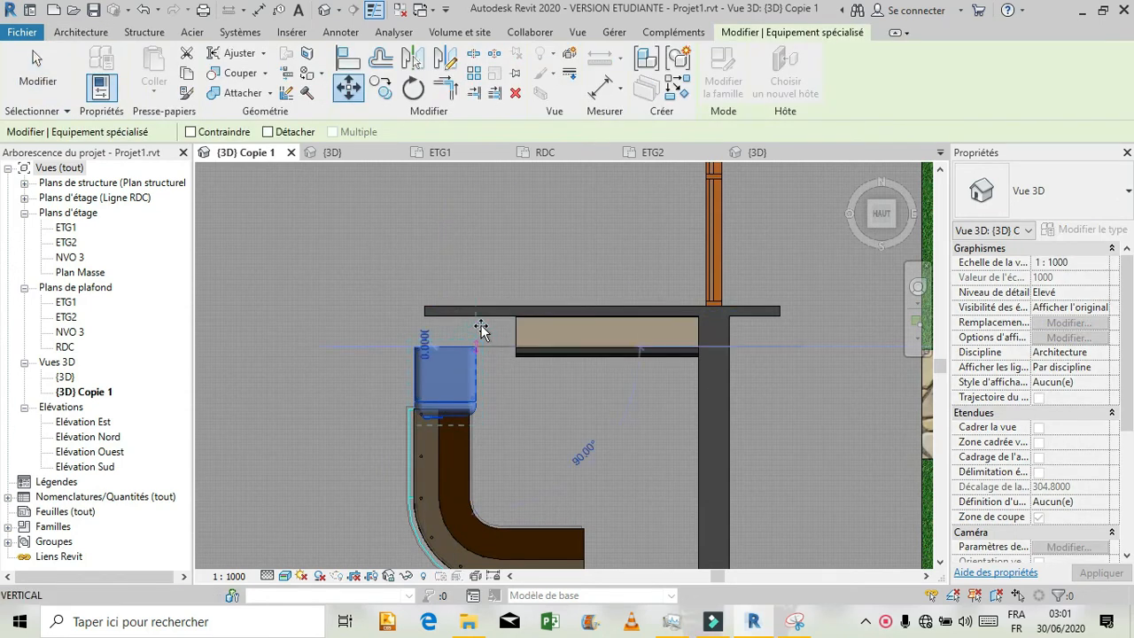
{"action": "left_click", "coordinate": [483, 318]}
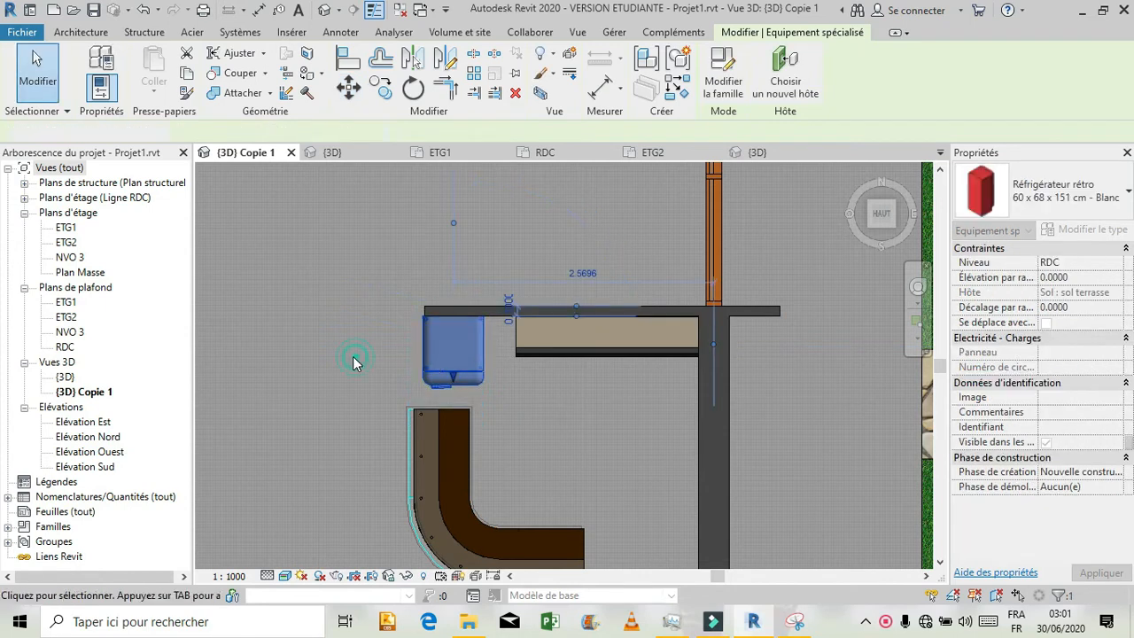
{"action": "key", "text": "Escape"}
{"action": "scroll", "coordinate": [610, 336], "scroll_direction": "down", "scroll_amount": 2}
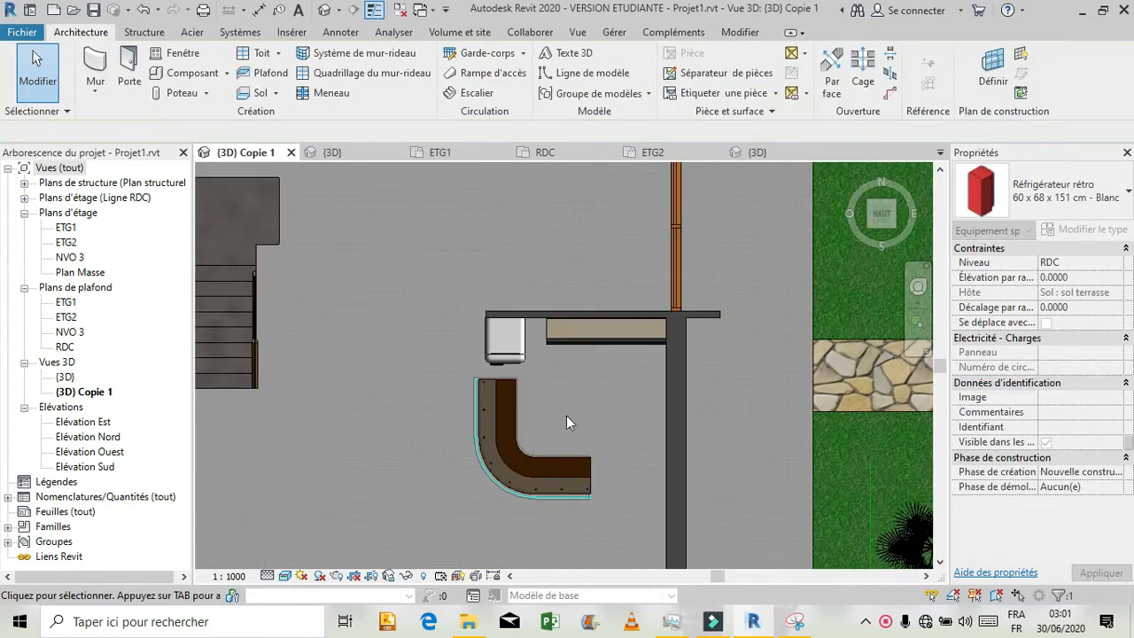
- Examine the bar's arrangement in the reference project formation revit.rvt, showing its (3D) Copie 1 view from directly above
{"action": "scroll", "coordinate": [573, 440], "scroll_direction": "down", "scroll_amount": 1}
{"action": "left_click", "coordinate": [790, 632]}
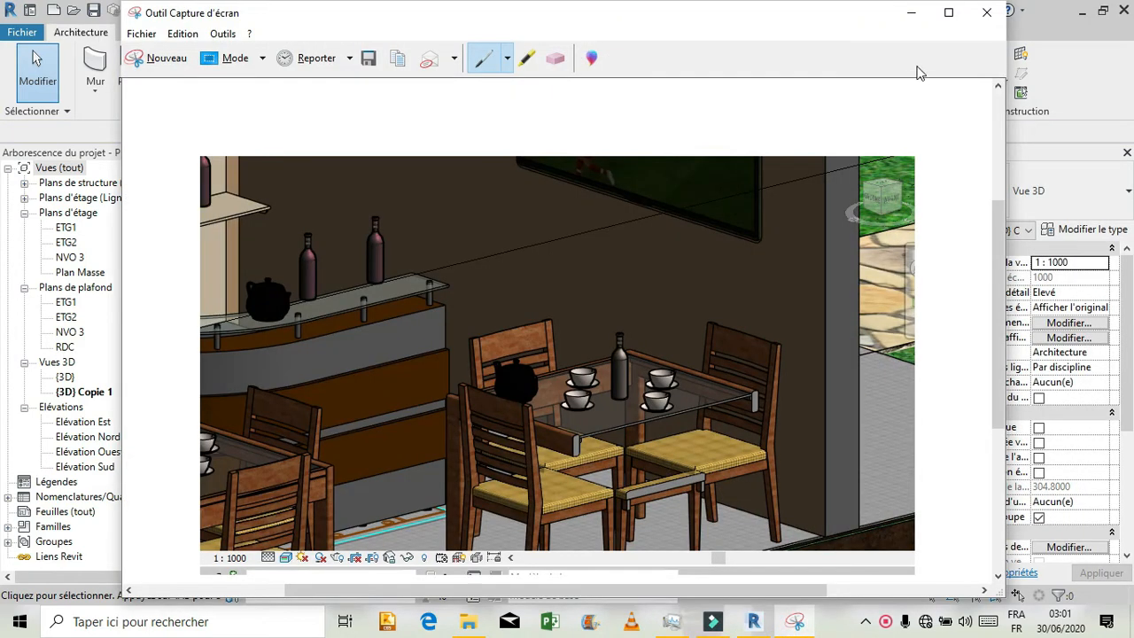
{"action": "left_click", "coordinate": [911, 14]}
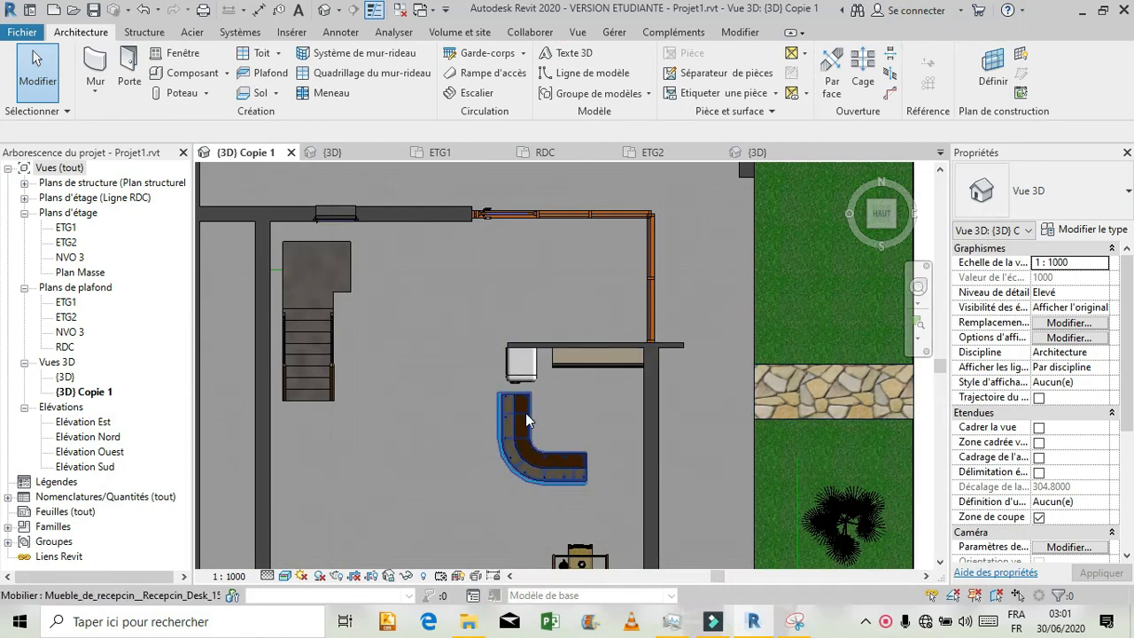
{"action": "left_click", "coordinate": [524, 467]}
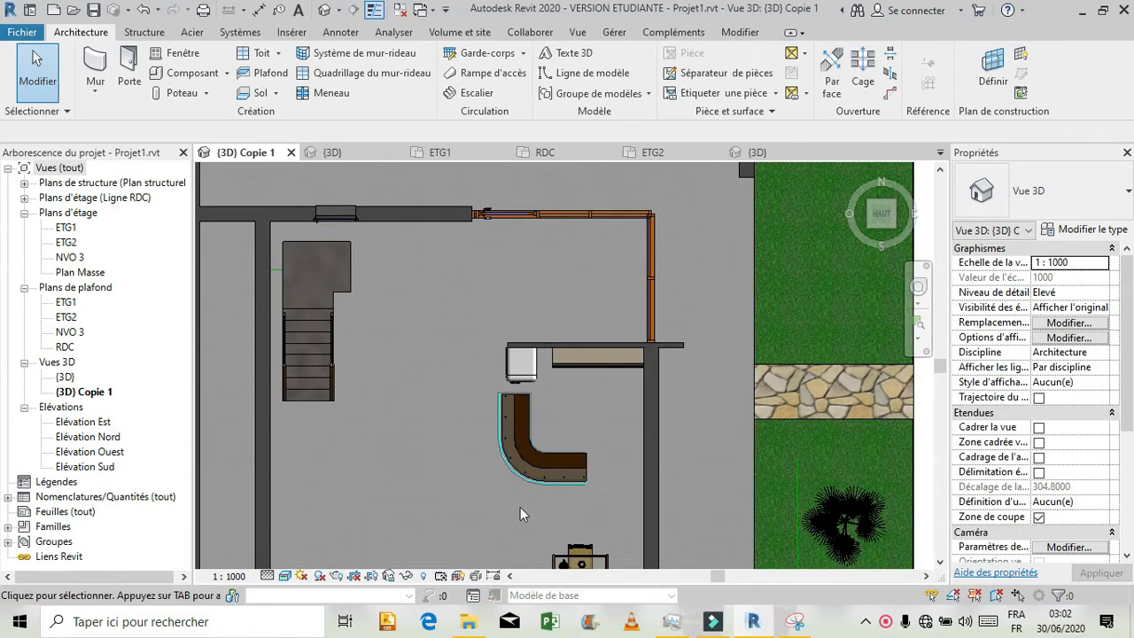
{"action": "left_click", "coordinate": [941, 153]}
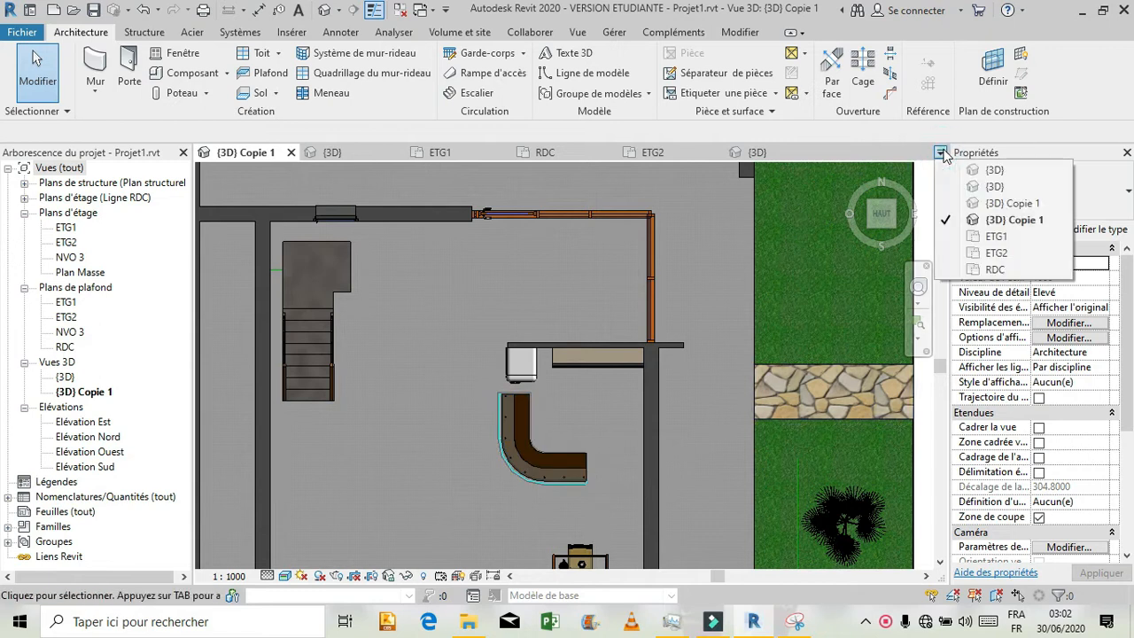
{"action": "left_click", "coordinate": [950, 204]}
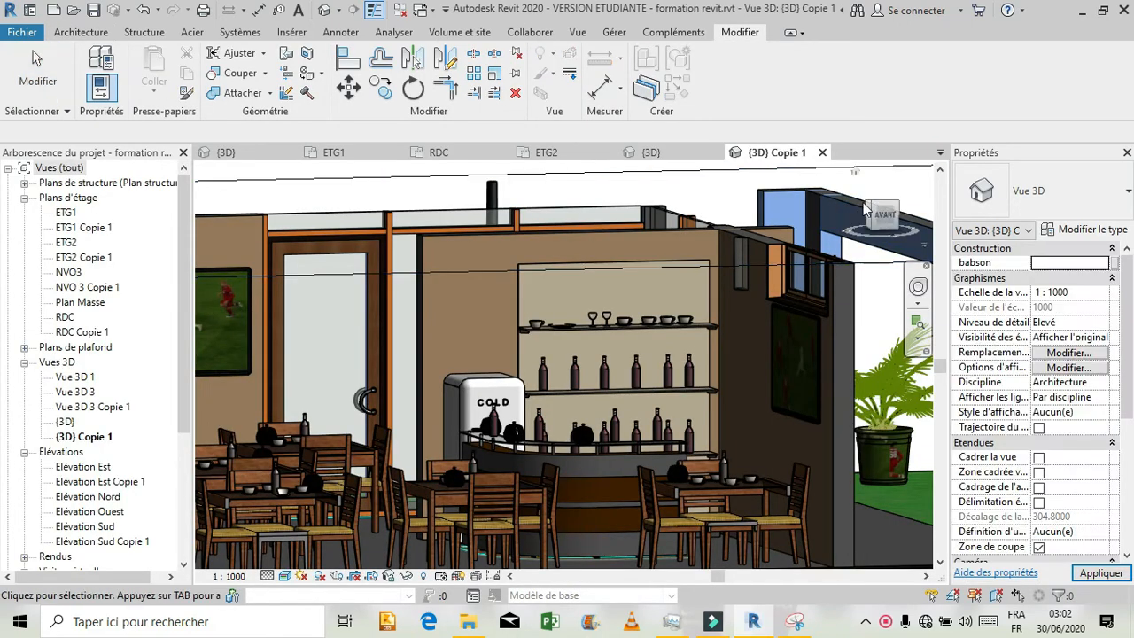
{"action": "left_click", "coordinate": [882, 221]}
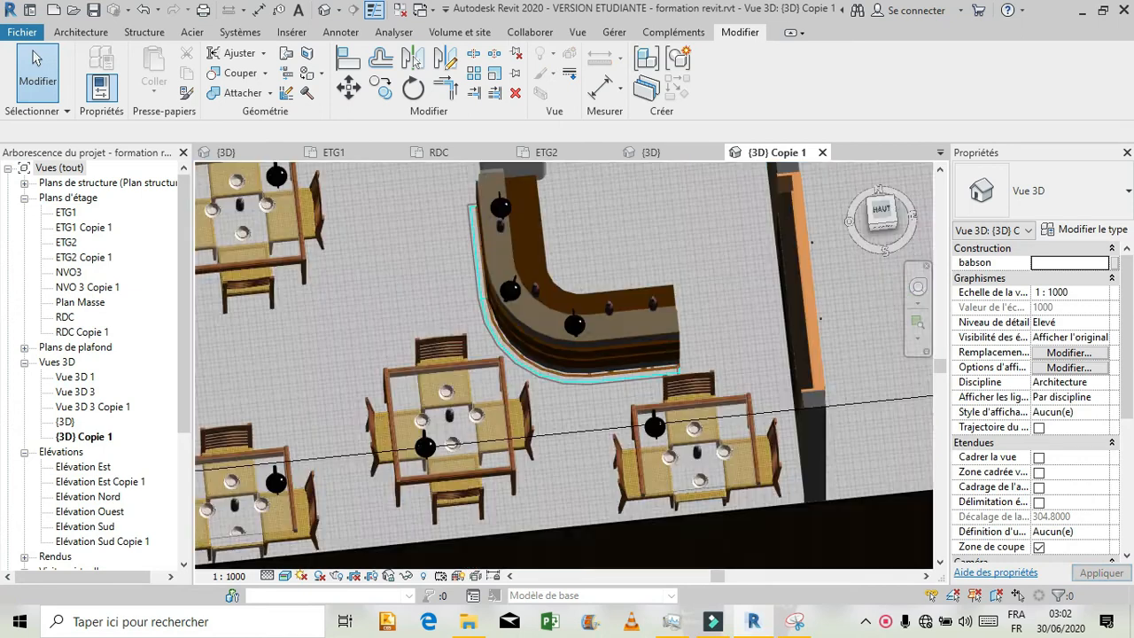
{"action": "left_click", "coordinate": [886, 211]}
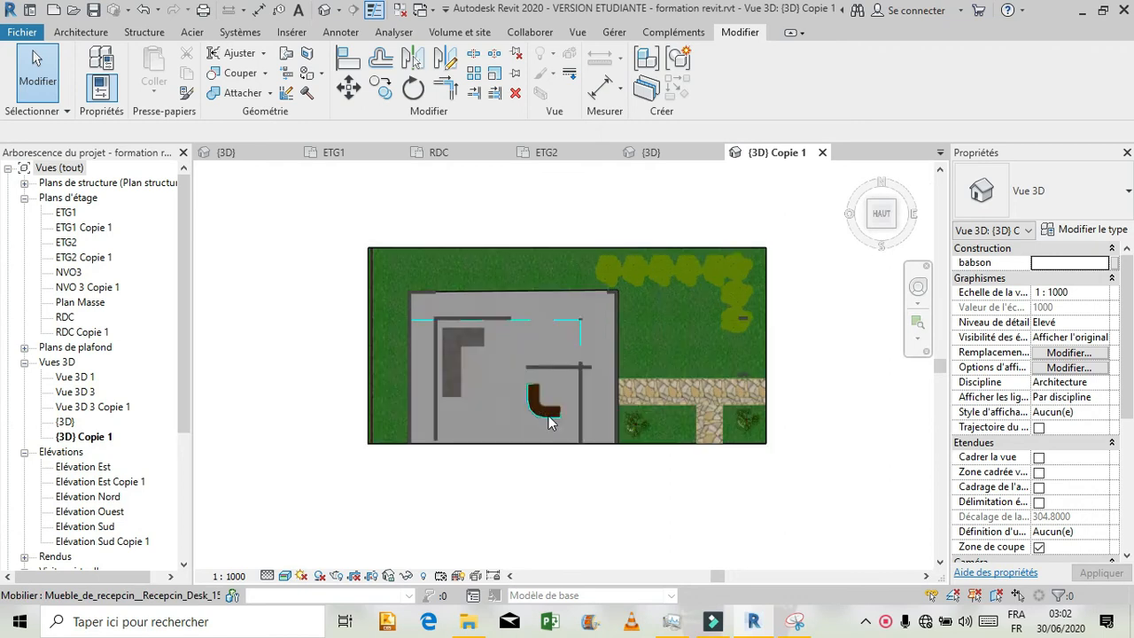
{"action": "scroll", "coordinate": [549, 424], "scroll_direction": "up", "scroll_amount": 6}
{"action": "scroll", "coordinate": [636, 453], "scroll_direction": "up", "scroll_amount": 3}
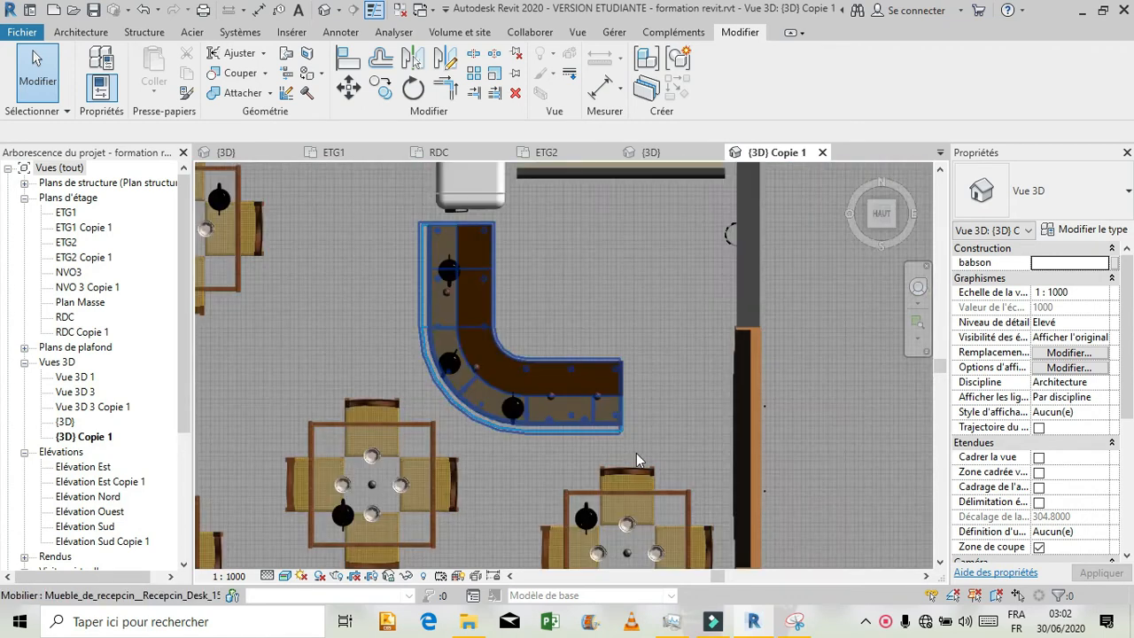
{"action": "scroll", "coordinate": [636, 453], "scroll_direction": "down", "scroll_amount": 2}
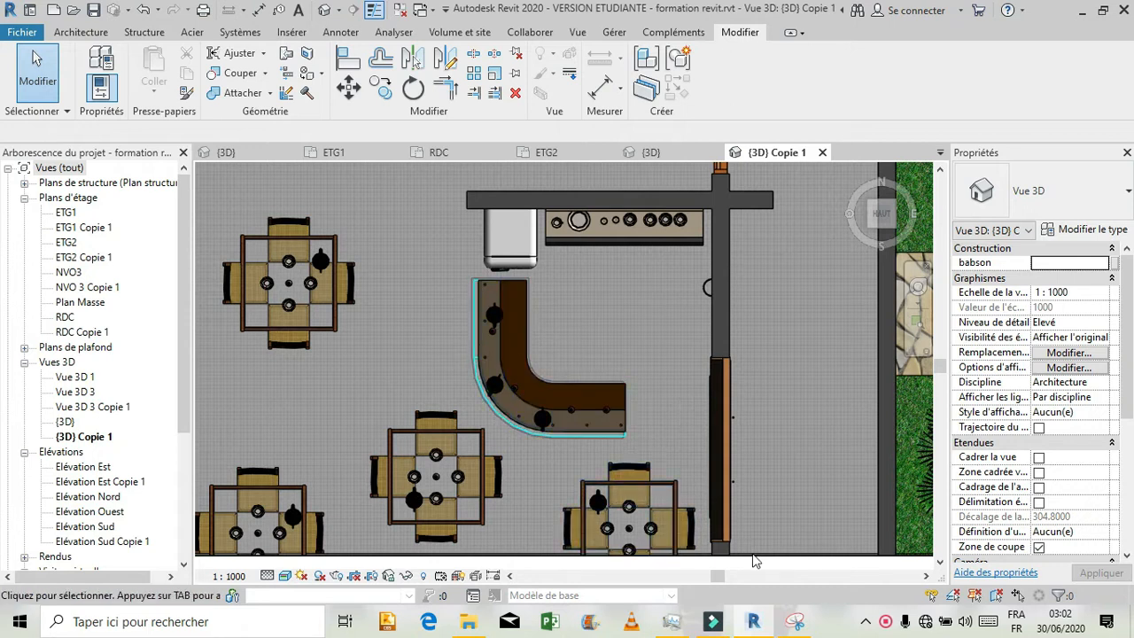
- Switch to Outil Capture d'écran and capture a new image of the reference bar and tables seen from above
{"action": "left_click", "coordinate": [798, 622]}
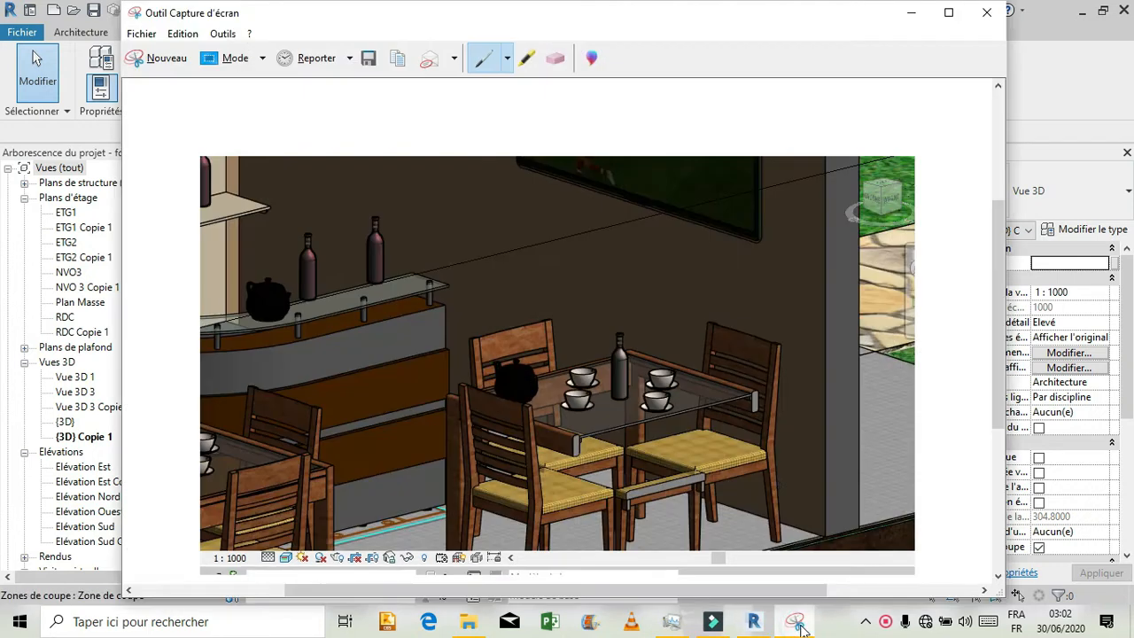
{"action": "left_click", "coordinate": [165, 58]}
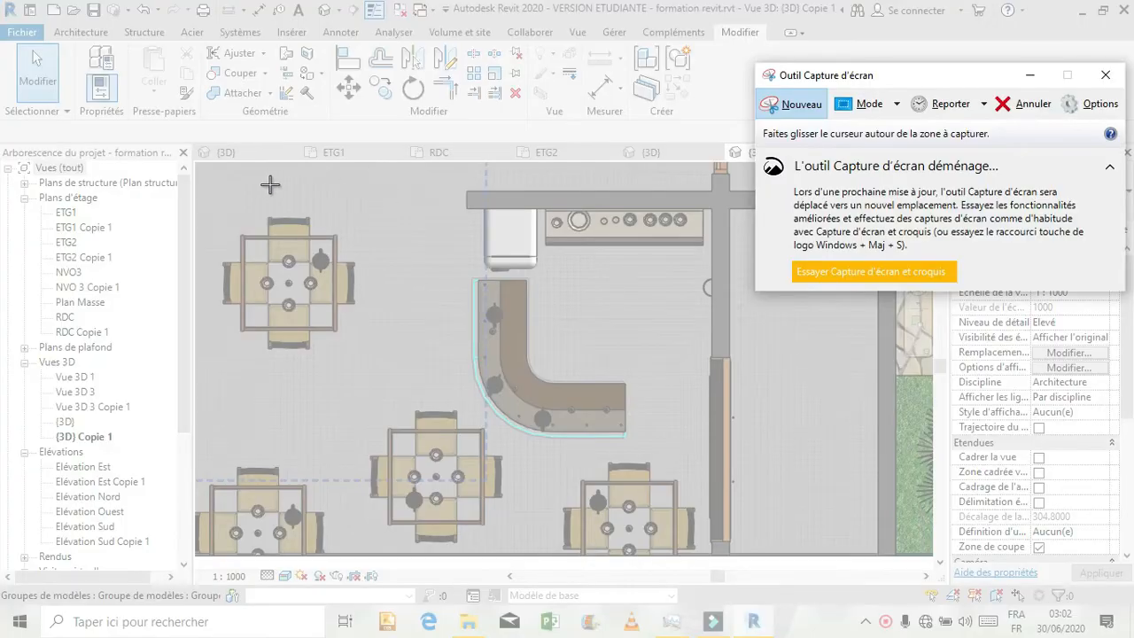
{"action": "left_click_drag", "start_coordinate": [199, 163], "coordinate": [770, 559]}
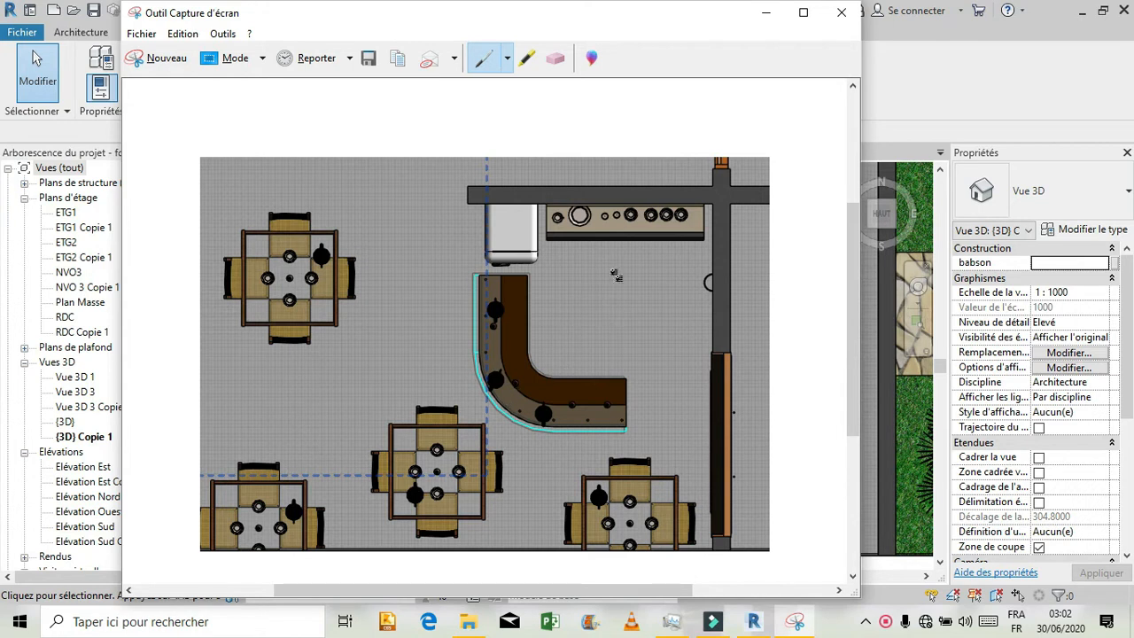
{"action": "left_click", "coordinate": [766, 12]}
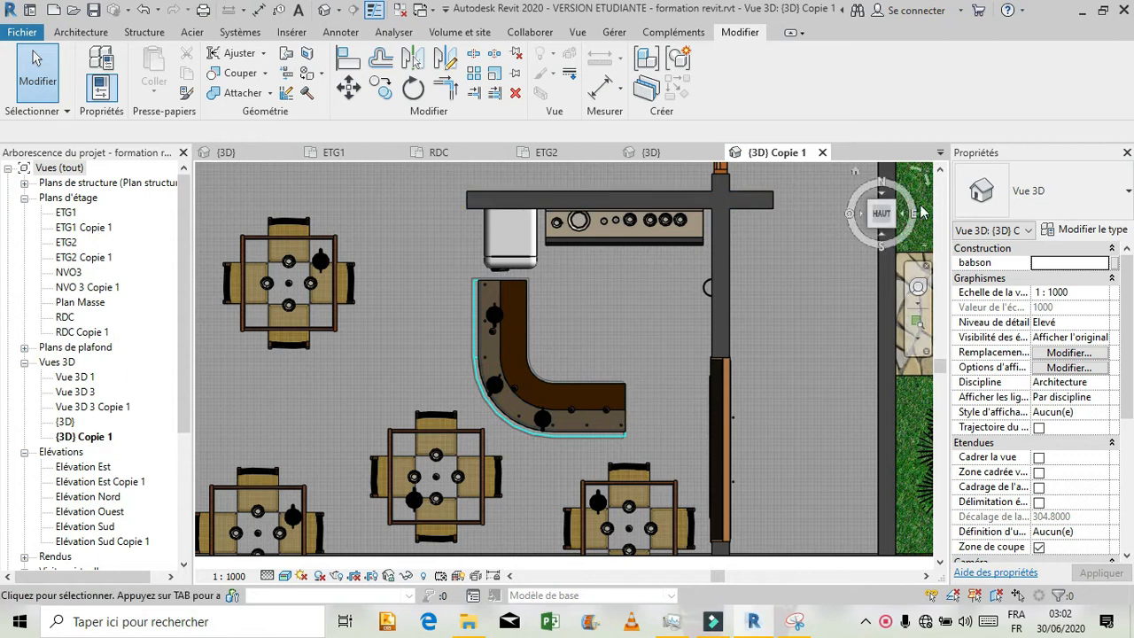
- Return to Projet1's (3D) Copie 1 view and choose Teapot_16827 as the component for placement on the reception desk
{"action": "left_click", "coordinate": [941, 153]}
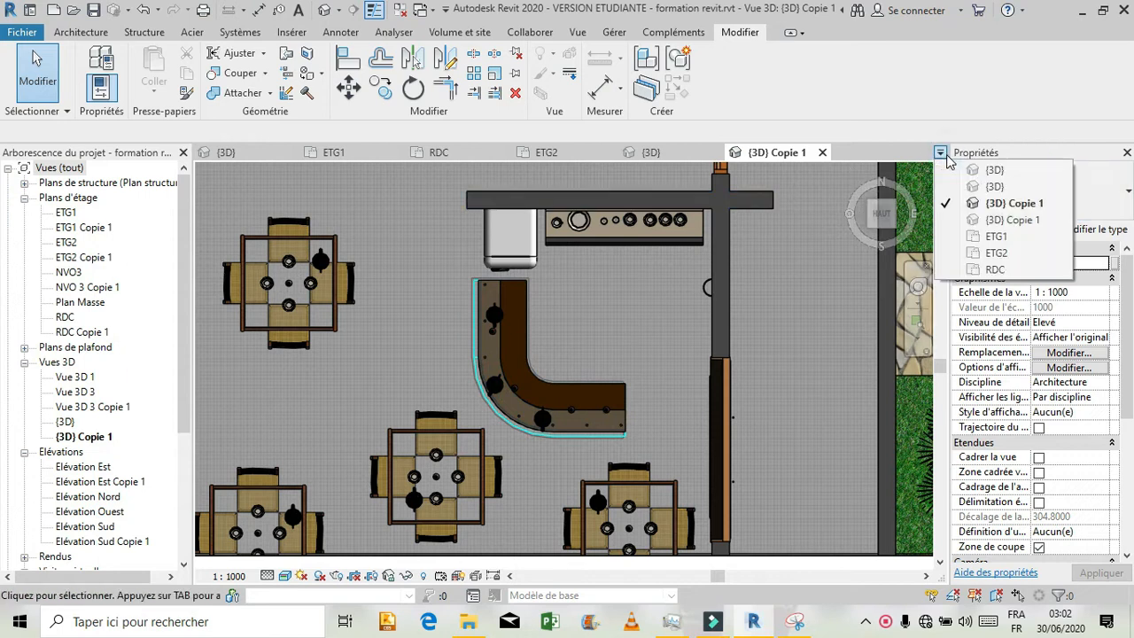
{"action": "left_click", "coordinate": [932, 222]}
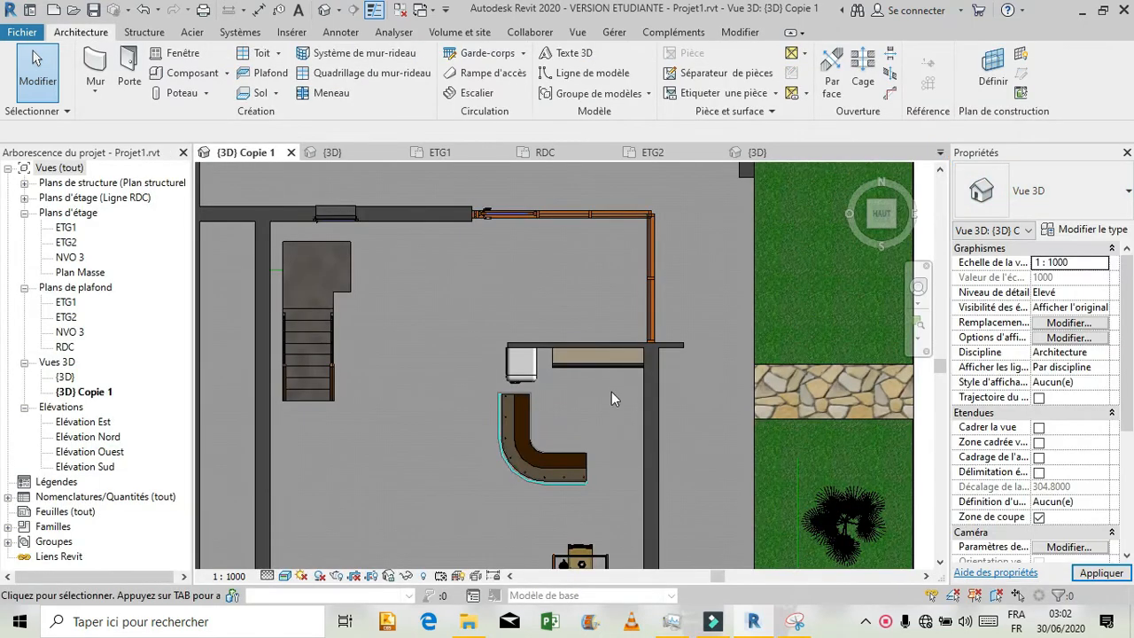
{"action": "scroll", "coordinate": [576, 475], "scroll_direction": "up", "scroll_amount": 1}
{"action": "scroll", "coordinate": [575, 469], "scroll_direction": "up", "scroll_amount": 4}
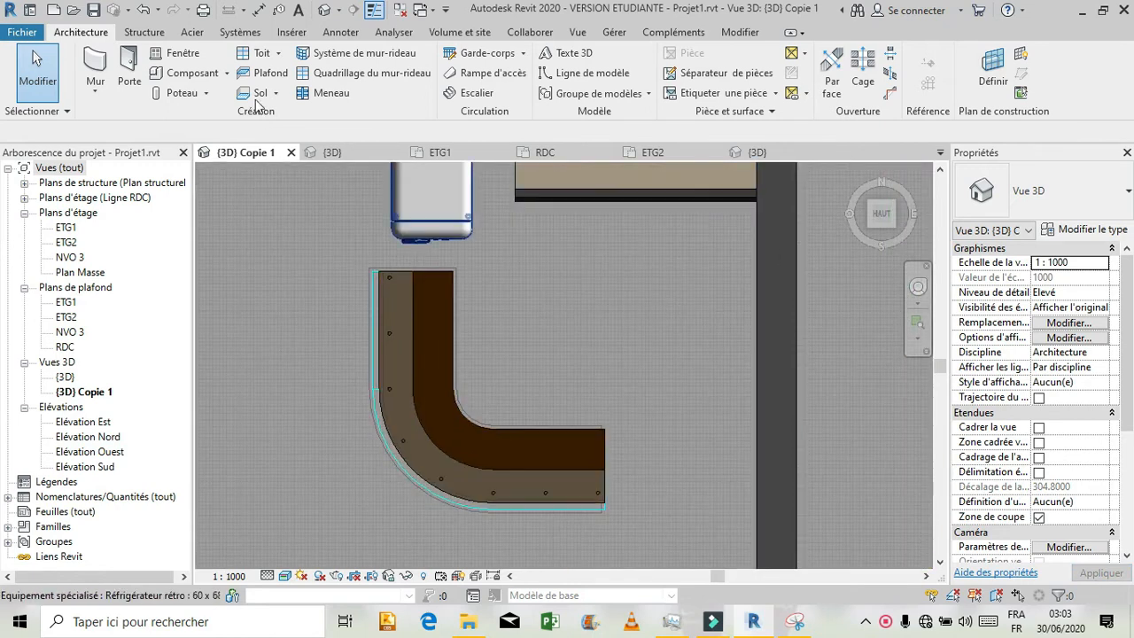
{"action": "left_click", "coordinate": [177, 72]}
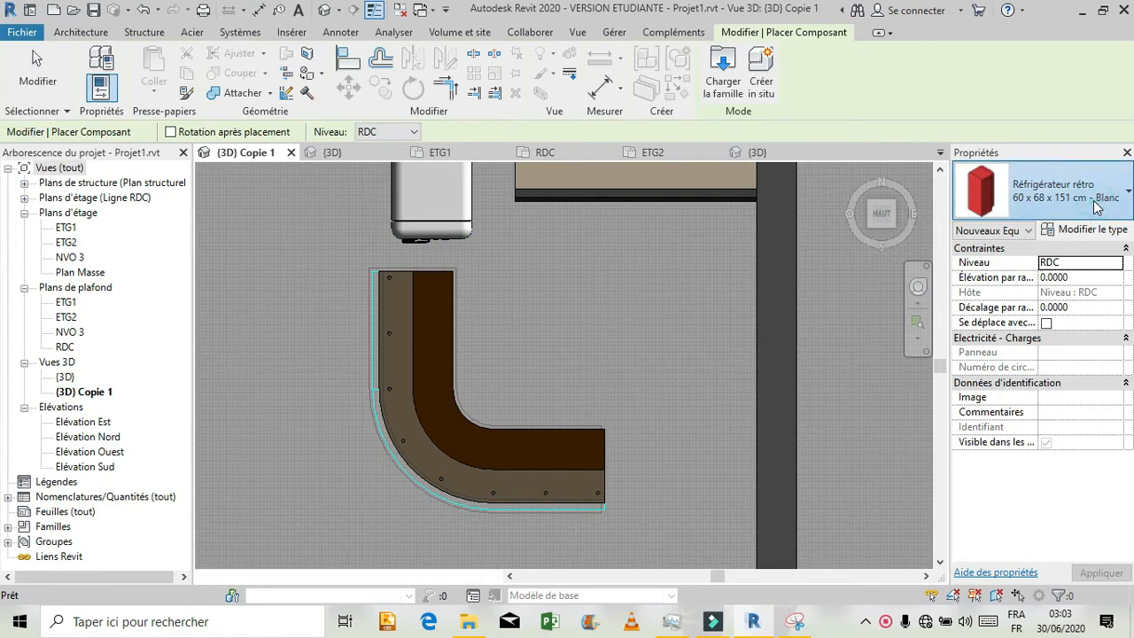
{"action": "left_click", "coordinate": [1097, 207]}
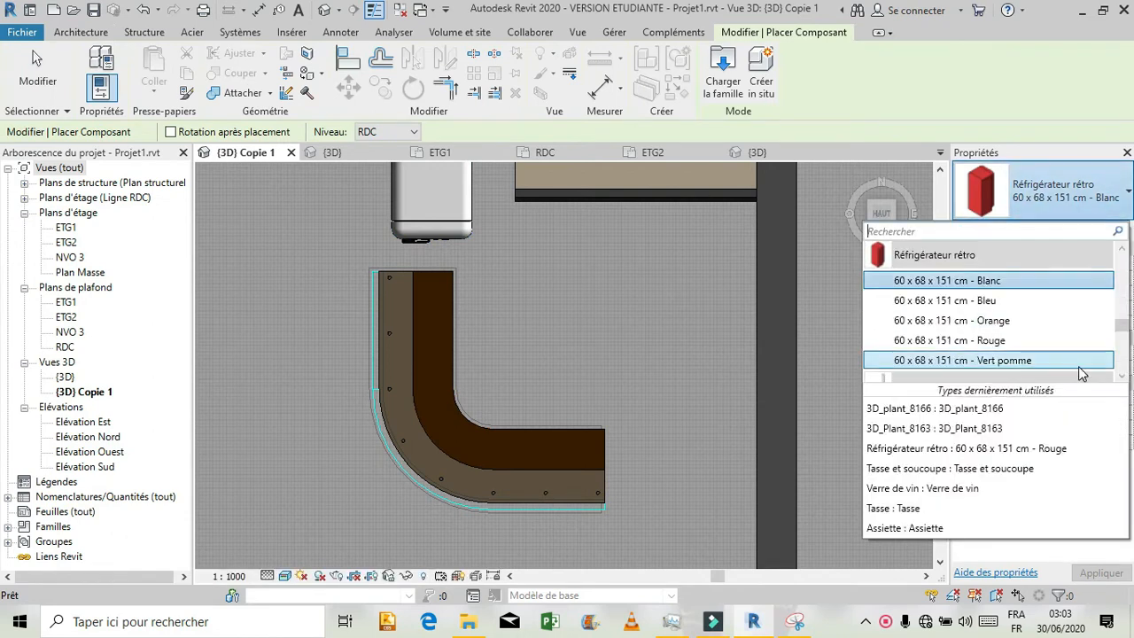
{"action": "scroll", "coordinate": [1081, 363], "scroll_direction": "down", "scroll_amount": 1}
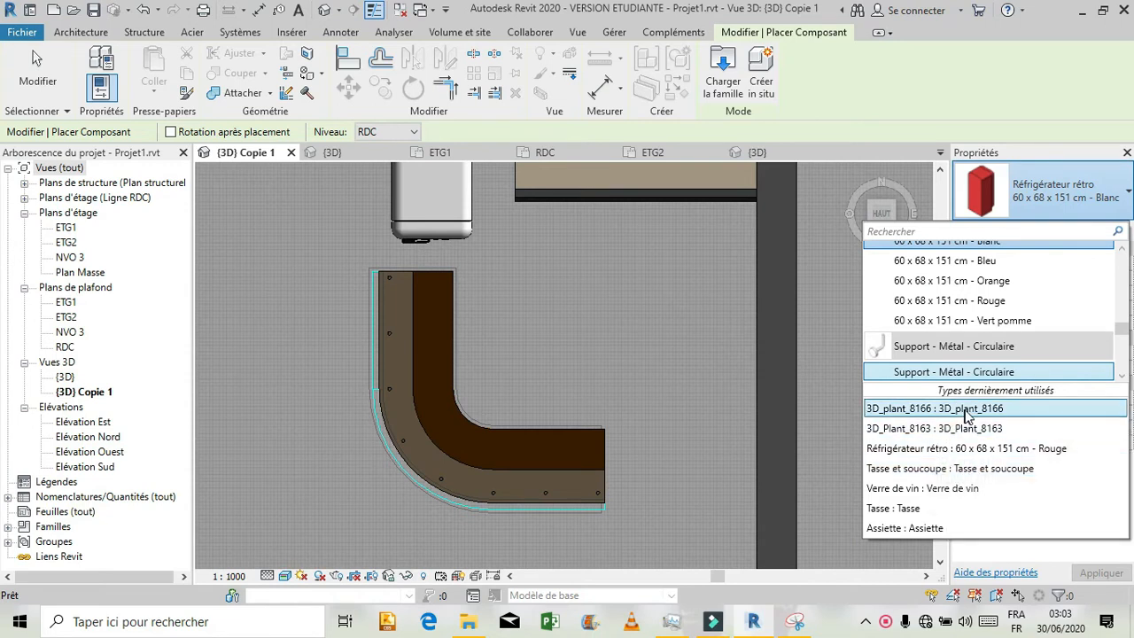
{"action": "scroll", "coordinate": [1023, 315], "scroll_direction": "down", "scroll_amount": 5}
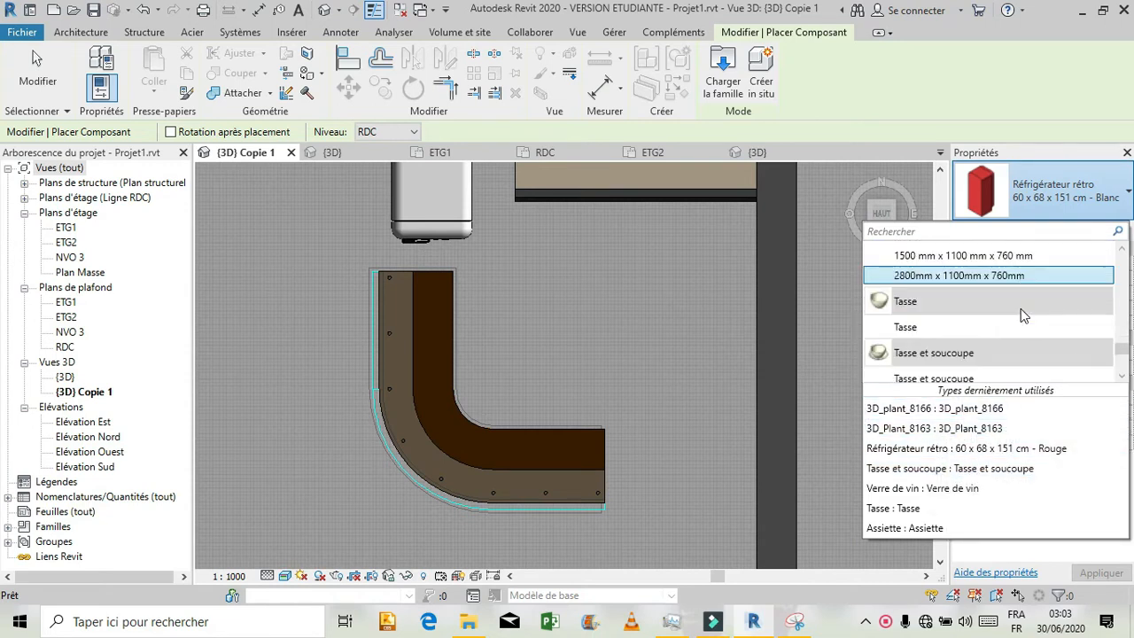
{"action": "scroll", "coordinate": [1028, 315], "scroll_direction": "down", "scroll_amount": 1}
{"action": "left_click", "coordinate": [1026, 310]}
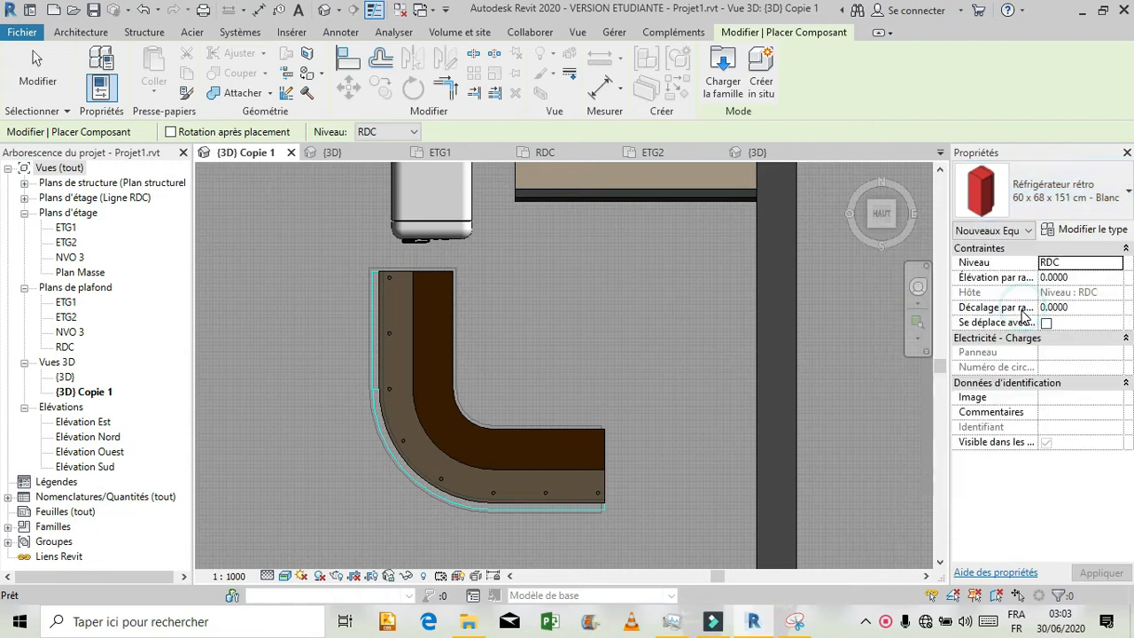
- Set the teapot's elevation above level RDC to 1.05 and place three along the reception desk: one near each end, one on the curve
{"action": "left_click", "coordinate": [1082, 278]}
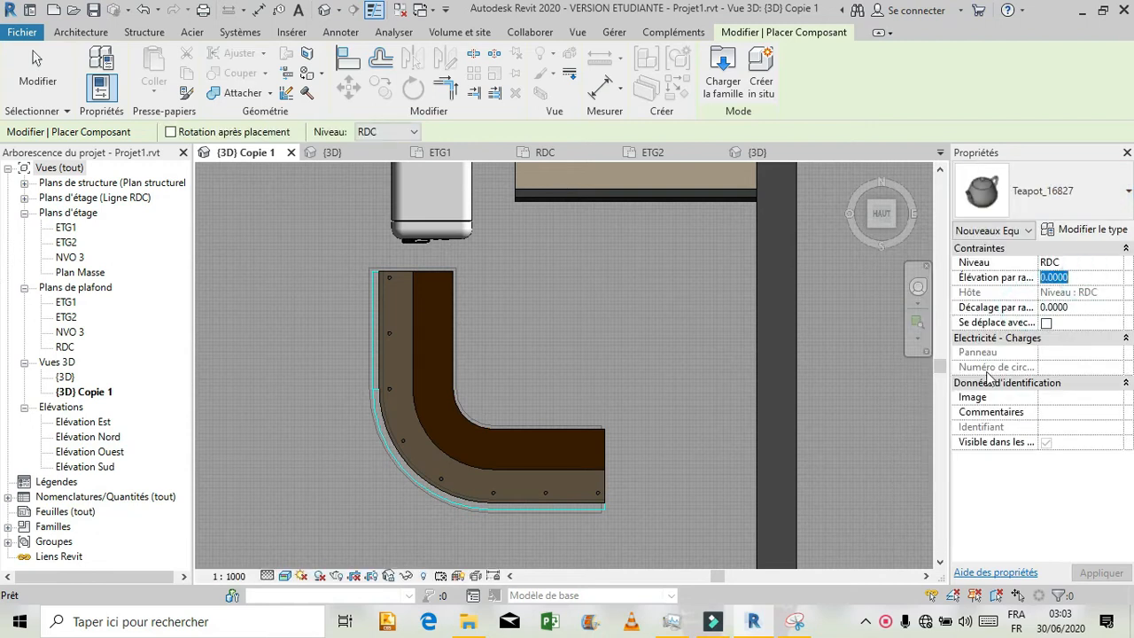
{"action": "type", "text": "1."}
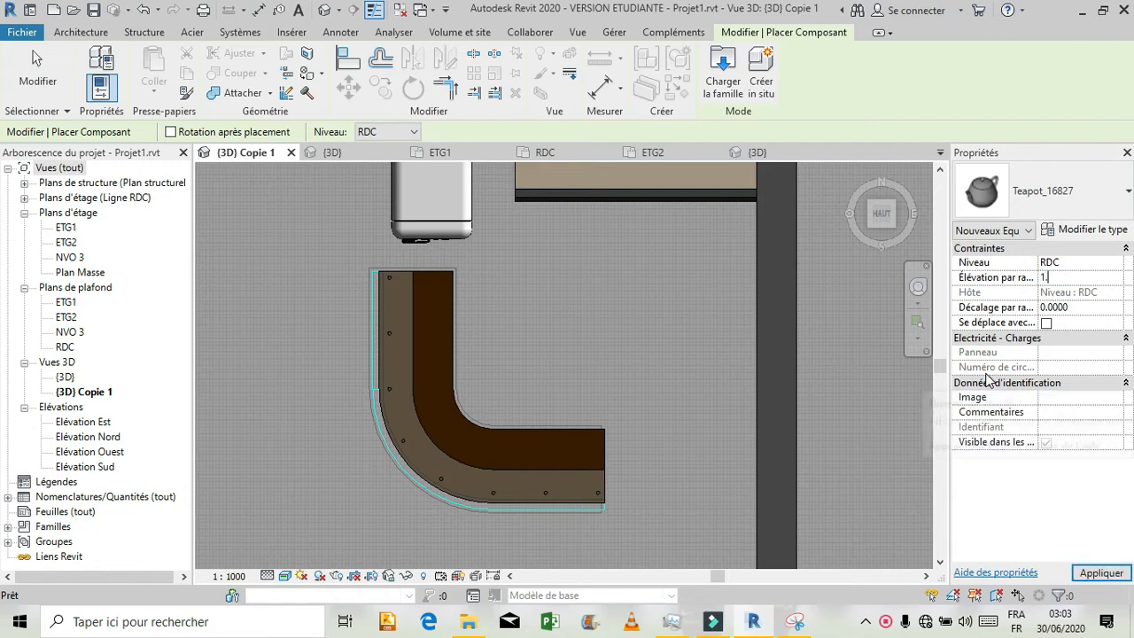
{"action": "type", "text": "05"}
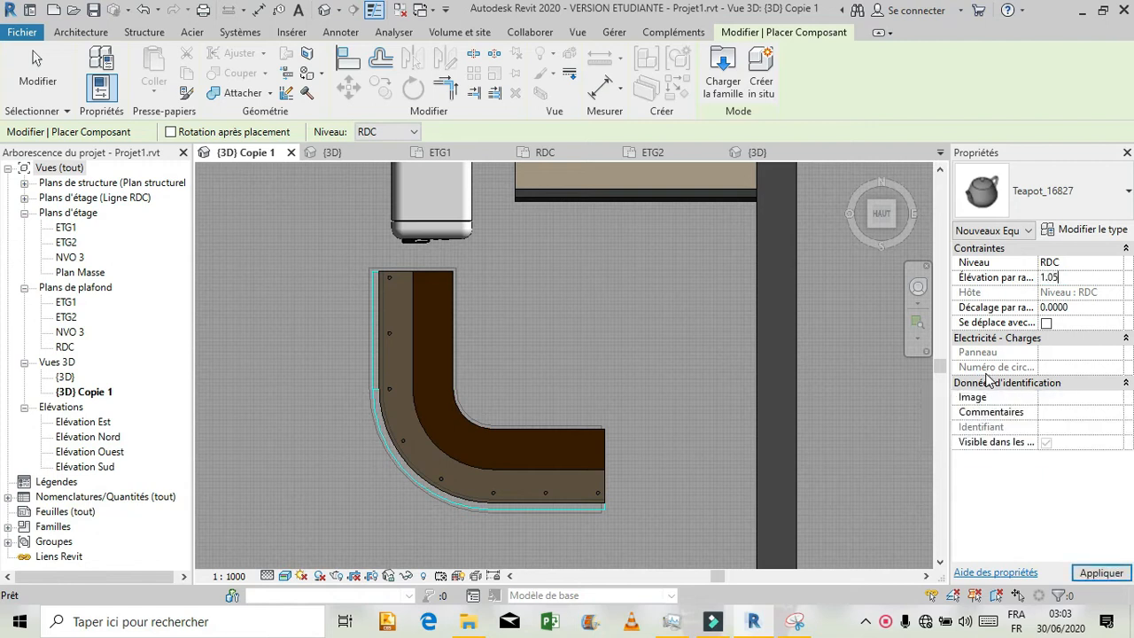
{"action": "left_click", "coordinate": [1100, 572]}
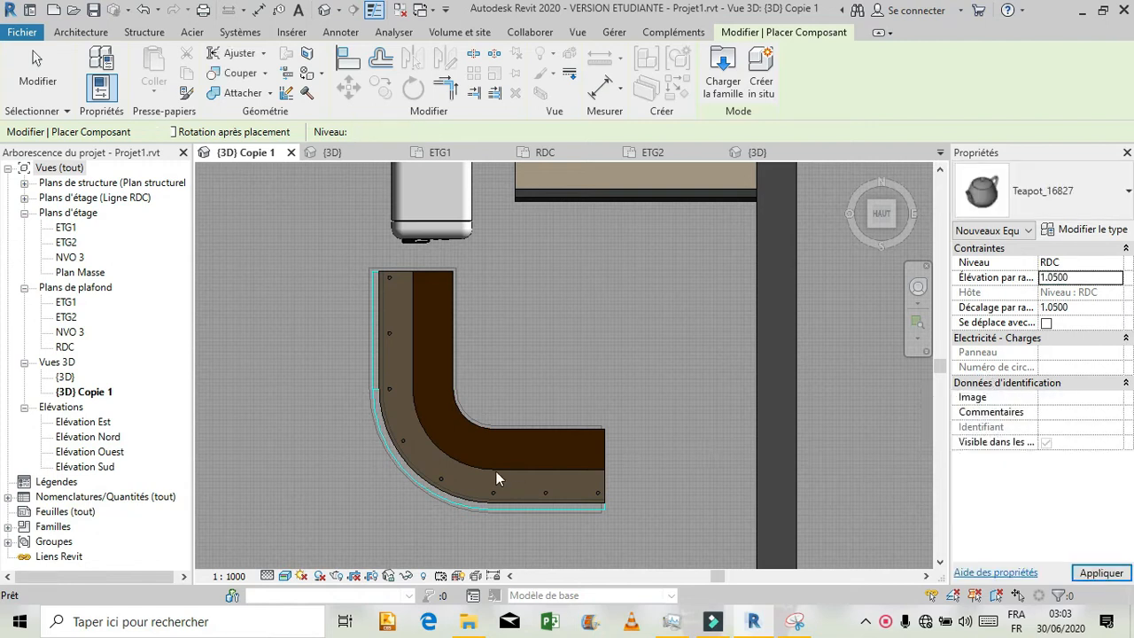
{"action": "left_click", "coordinate": [549, 465]}
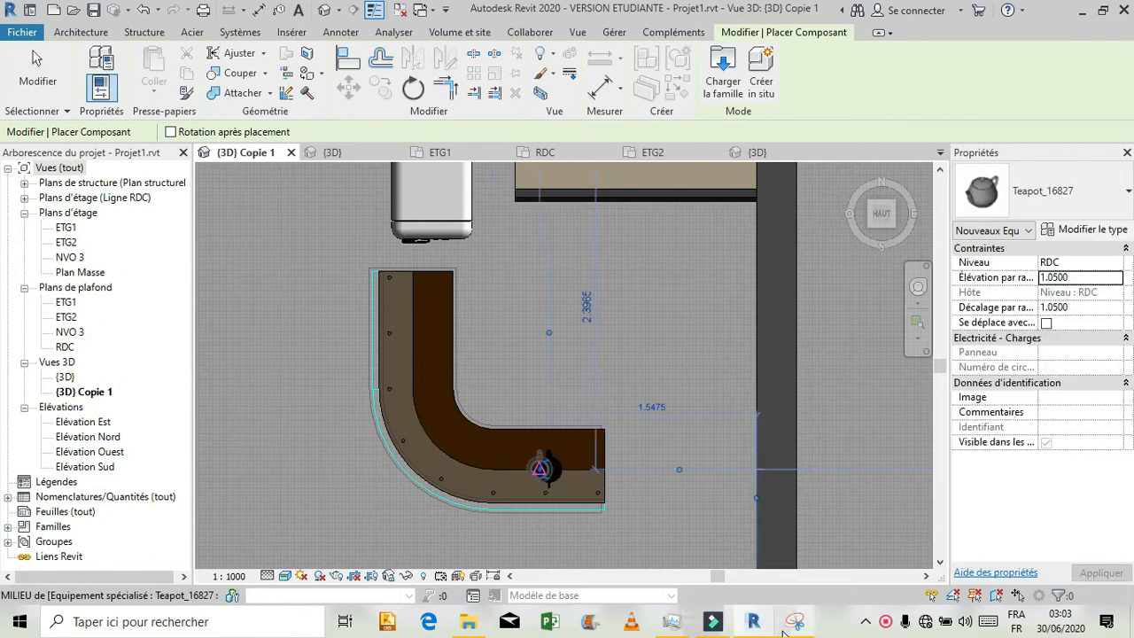
{"action": "mouse_move", "coordinate": [793, 625]}
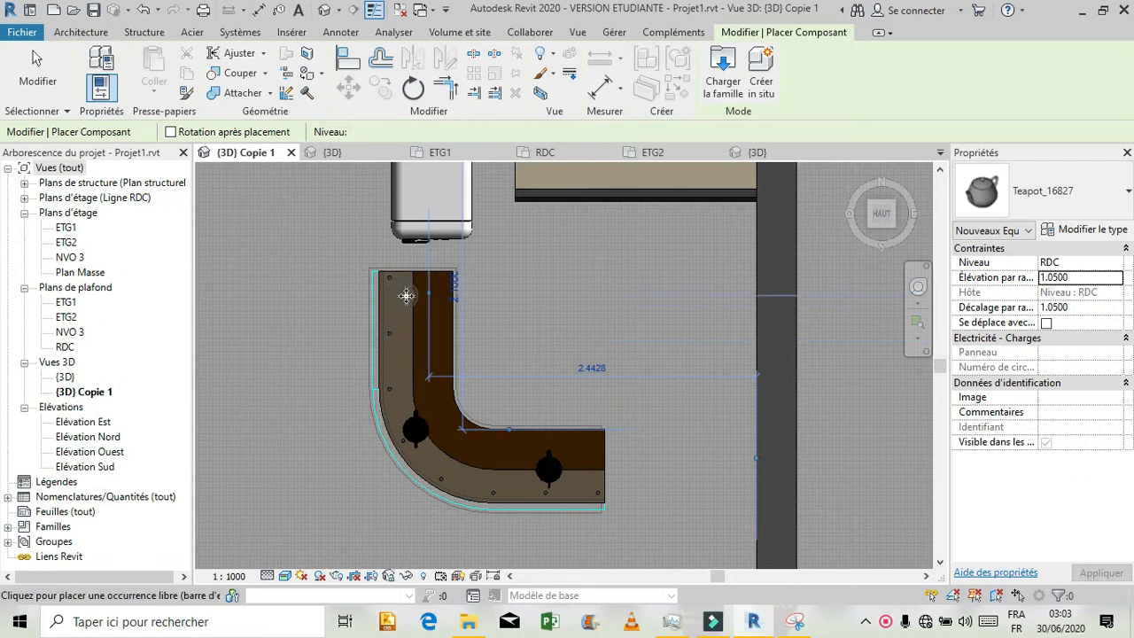
{"action": "left_click", "coordinate": [404, 295]}
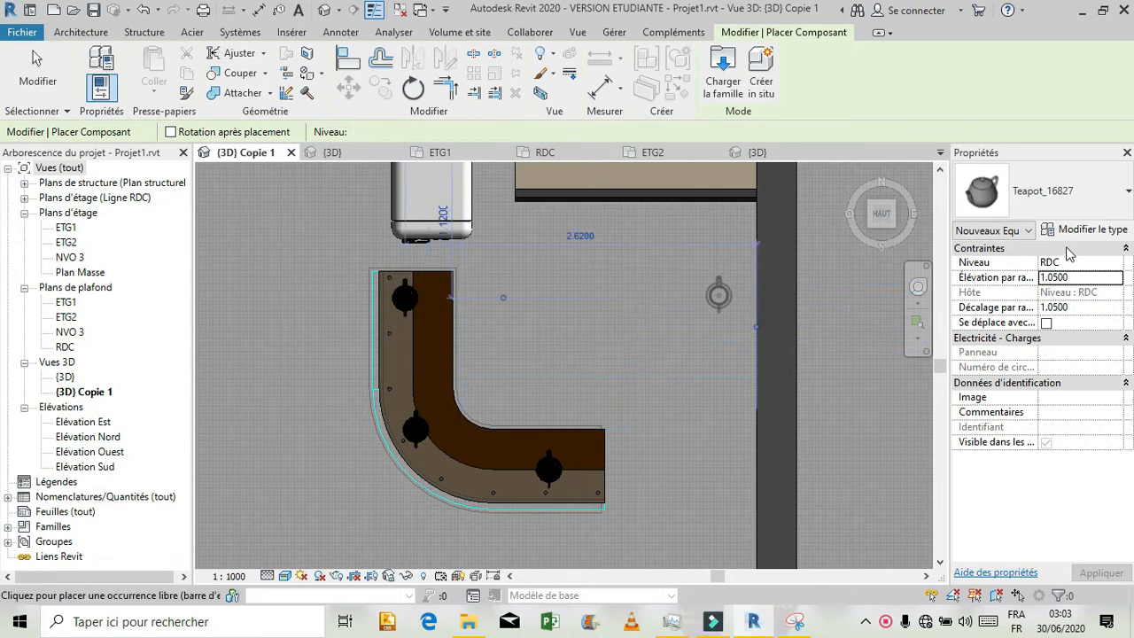
- Choose the Vin rouge type of the Bouteille de vin family as the component for placement
{"action": "left_click", "coordinate": [1124, 195]}
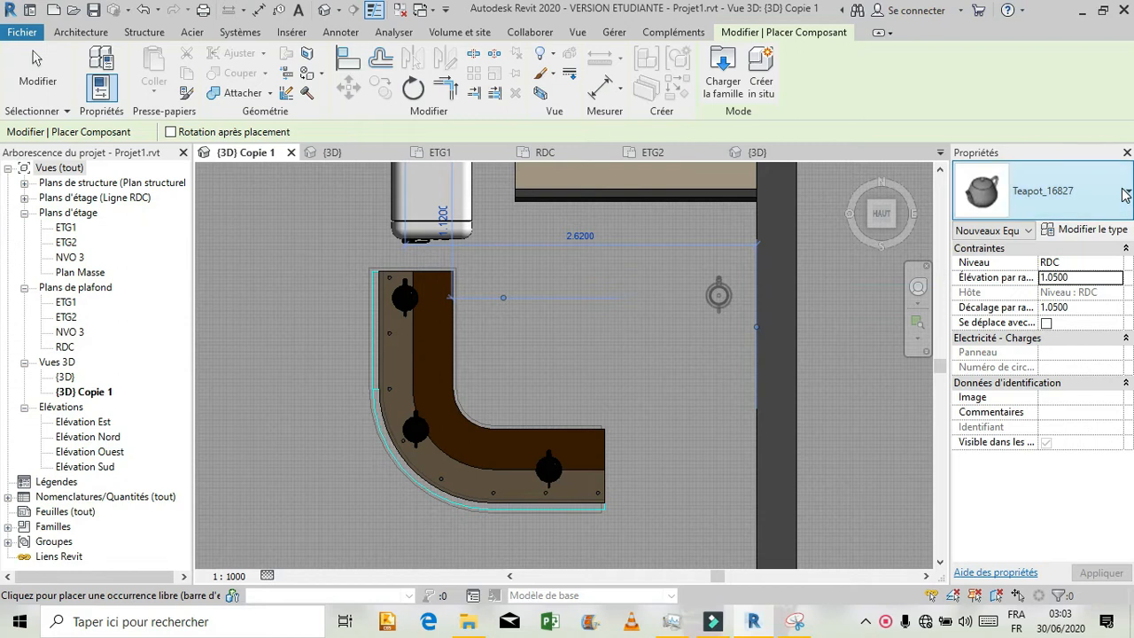
{"action": "scroll", "coordinate": [1108, 346], "scroll_direction": "up", "scroll_amount": 1}
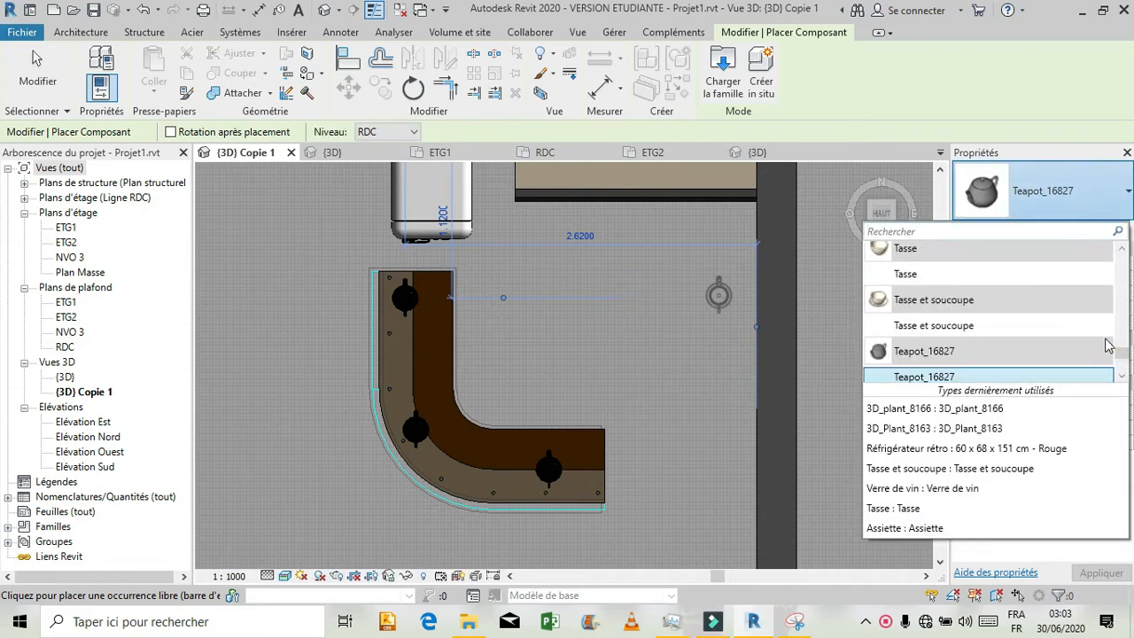
{"action": "scroll", "coordinate": [1090, 319], "scroll_direction": "up", "scroll_amount": 5}
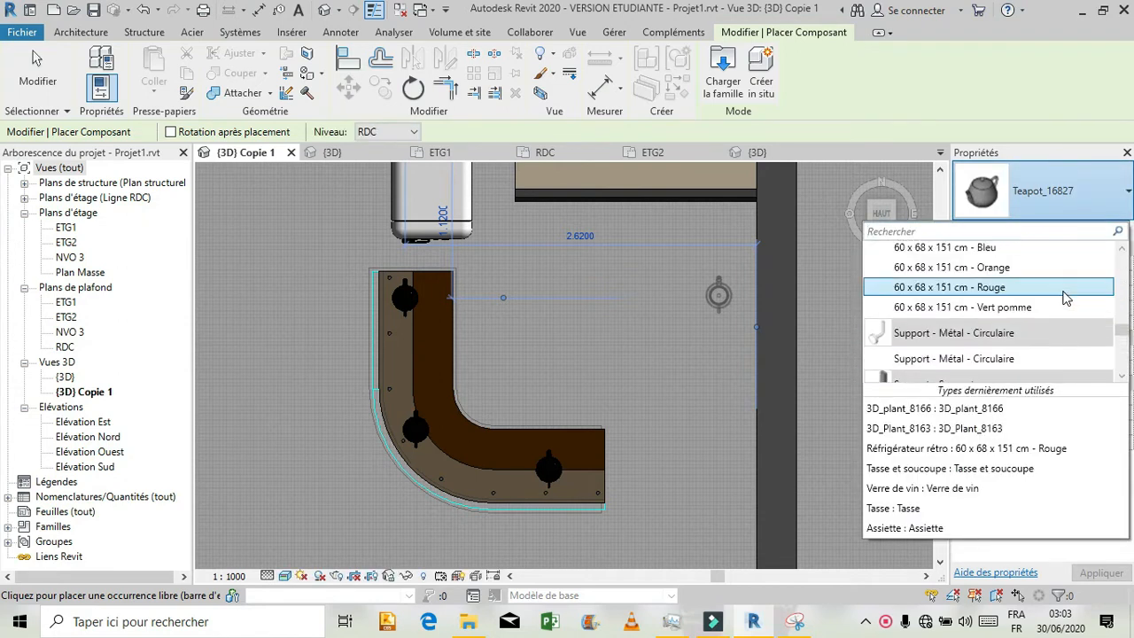
{"action": "scroll", "coordinate": [1065, 299], "scroll_direction": "down", "scroll_amount": 6}
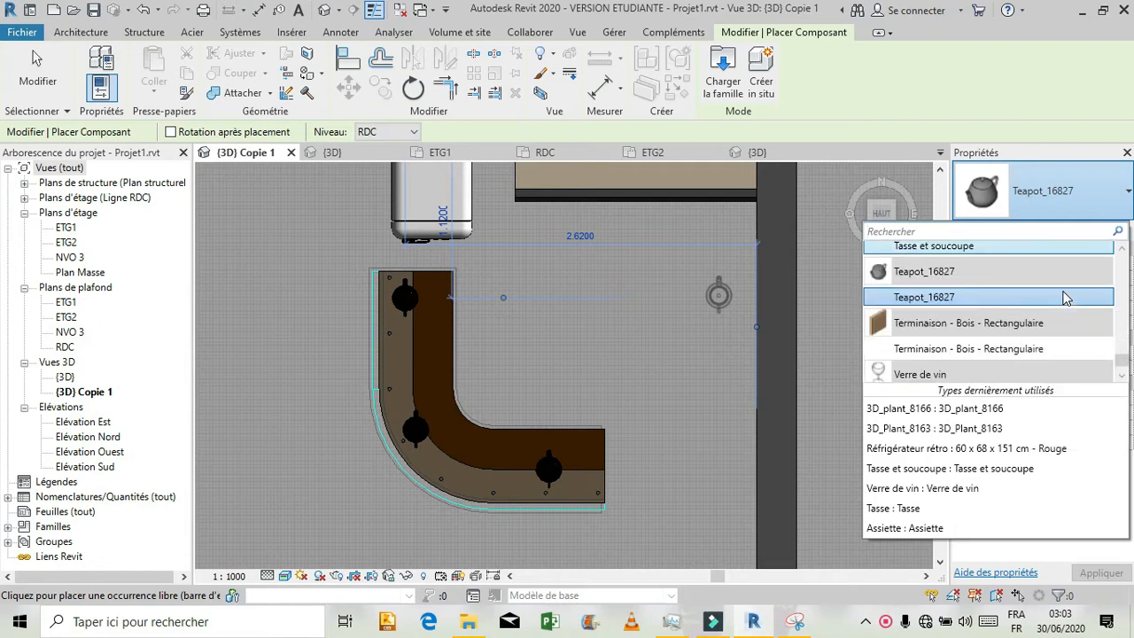
{"action": "scroll", "coordinate": [1065, 298], "scroll_direction": "up", "scroll_amount": 5}
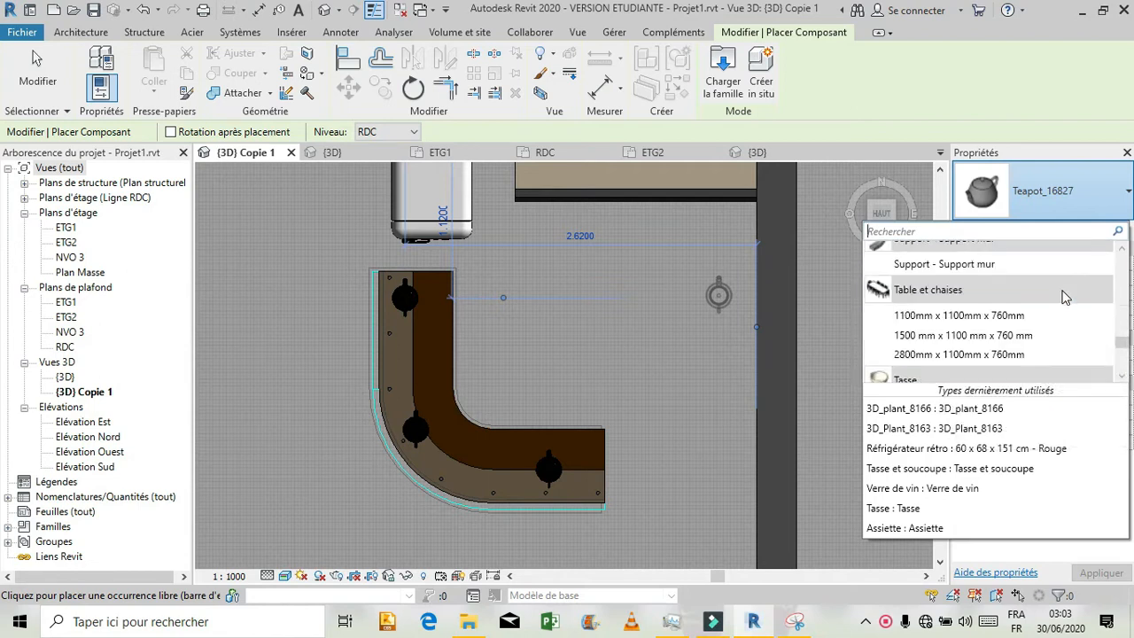
{"action": "scroll", "coordinate": [1065, 298], "scroll_direction": "up", "scroll_amount": 5}
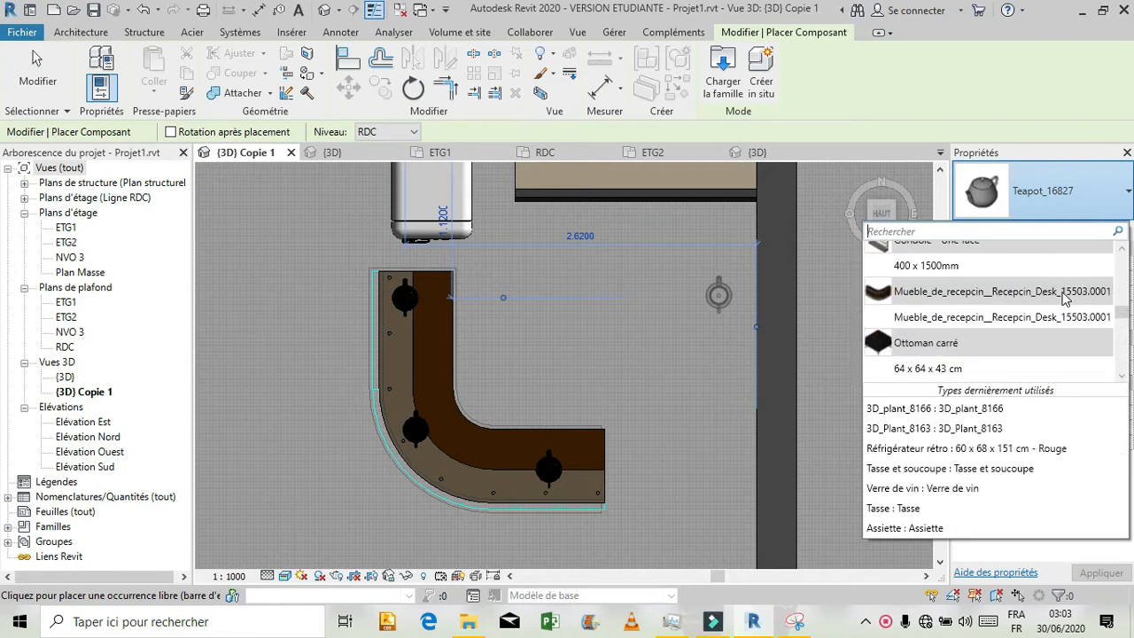
{"action": "scroll", "coordinate": [1065, 298], "scroll_direction": "up", "scroll_amount": 8}
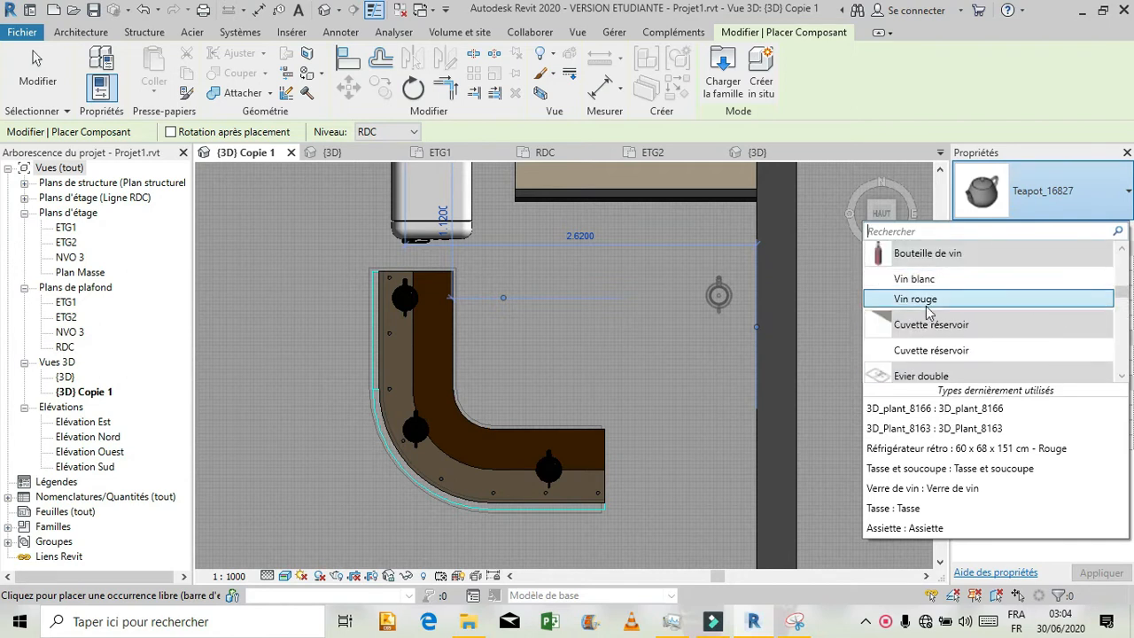
{"action": "left_click", "coordinate": [919, 300]}
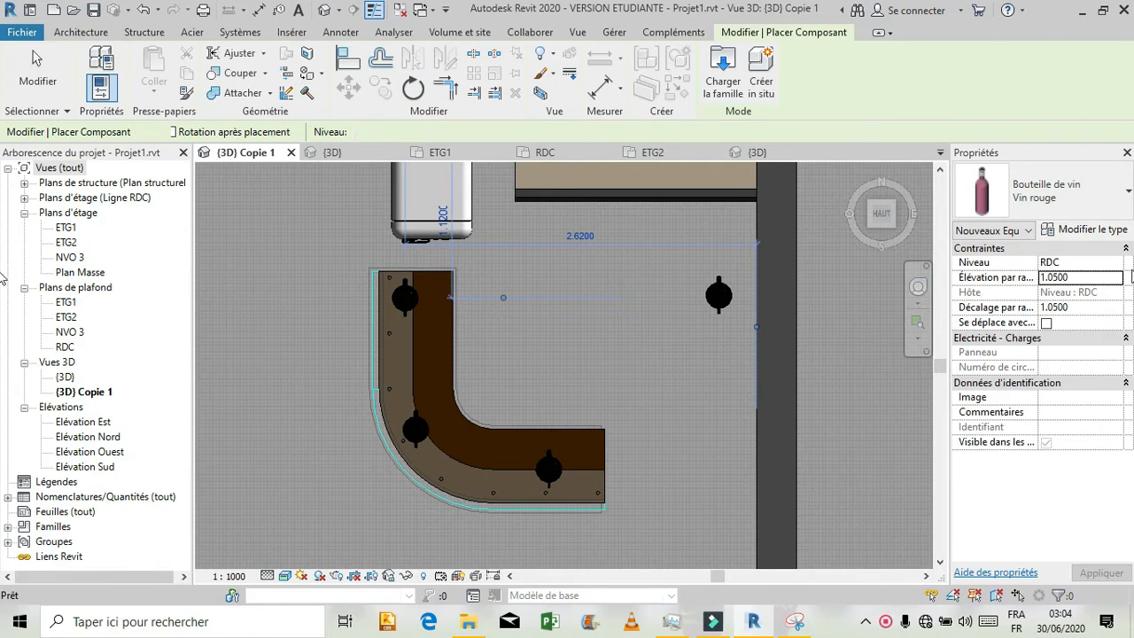
- Set the wine bottle's elevation above level RDC to 1.05 and place five along the reception desk's inner dark ledge
{"action": "left_click", "coordinate": [1060, 278]}
{"action": "type", "text": "0"}
{"action": "key", "text": "Return"}
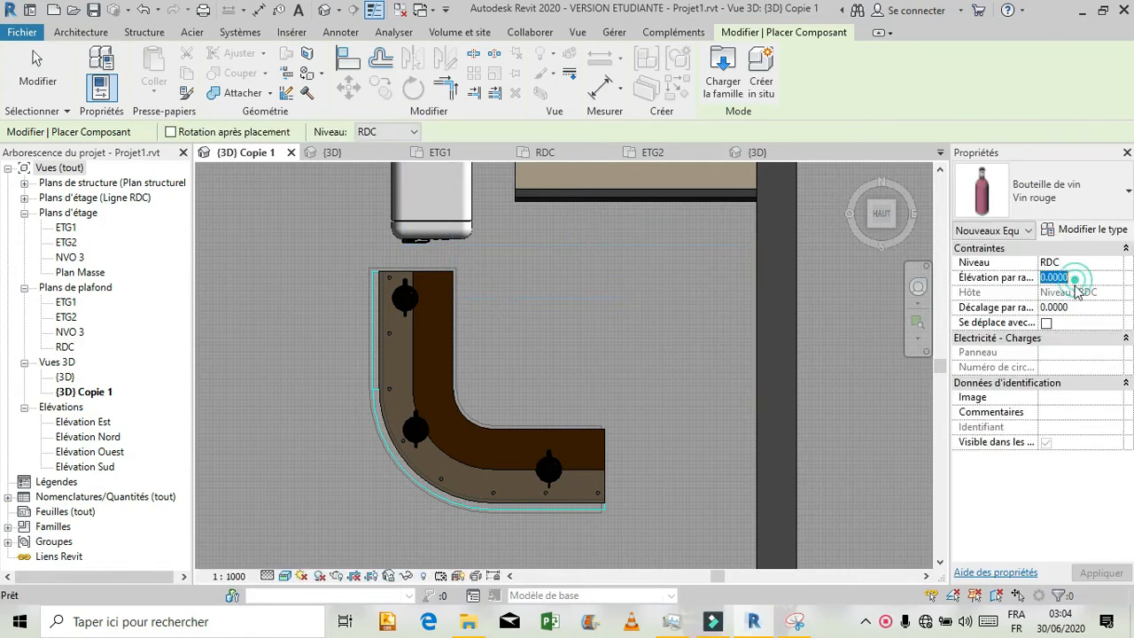
{"action": "type", "text": "1.0"}
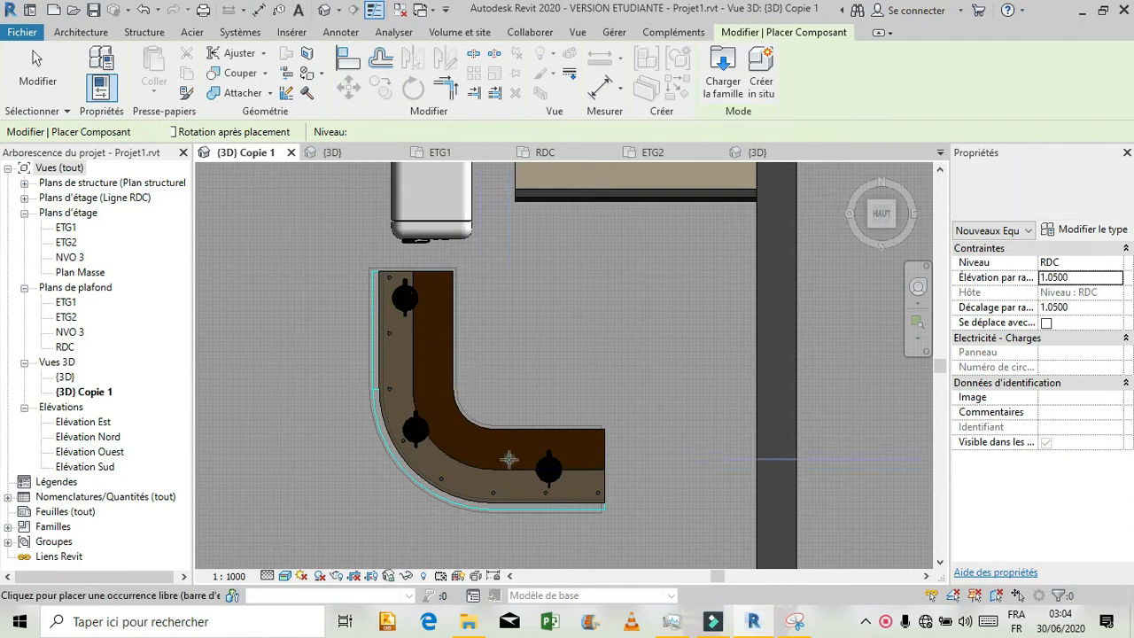
{"action": "left_click", "coordinate": [509, 459]}
{"action": "left_click", "coordinate": [458, 445]}
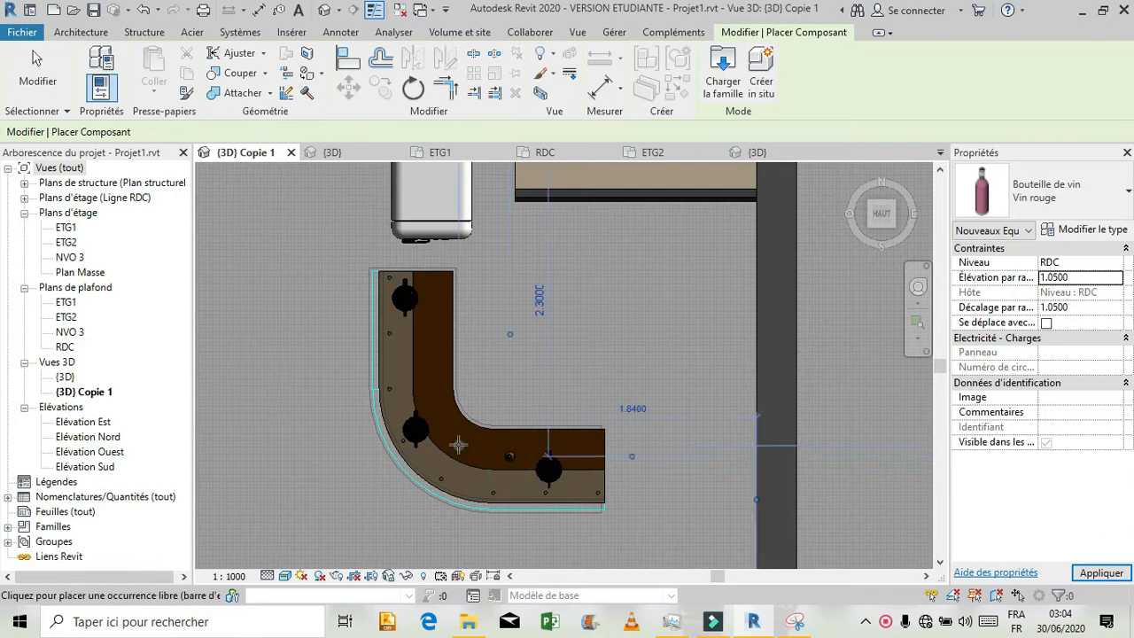
{"action": "left_click", "coordinate": [426, 387]}
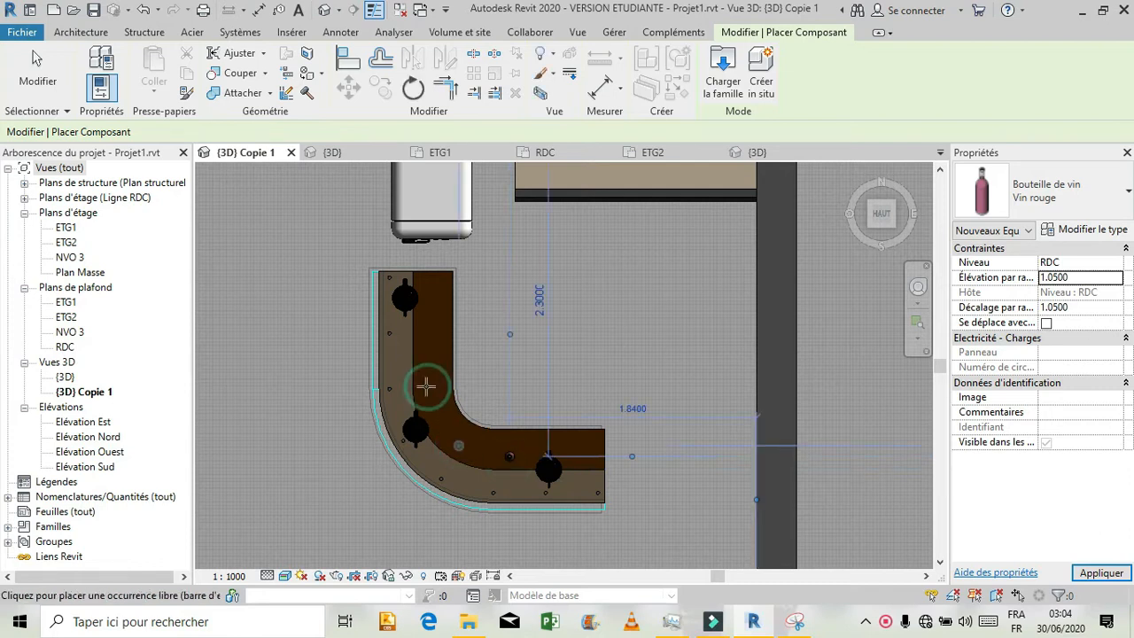
{"action": "left_click", "coordinate": [425, 355]}
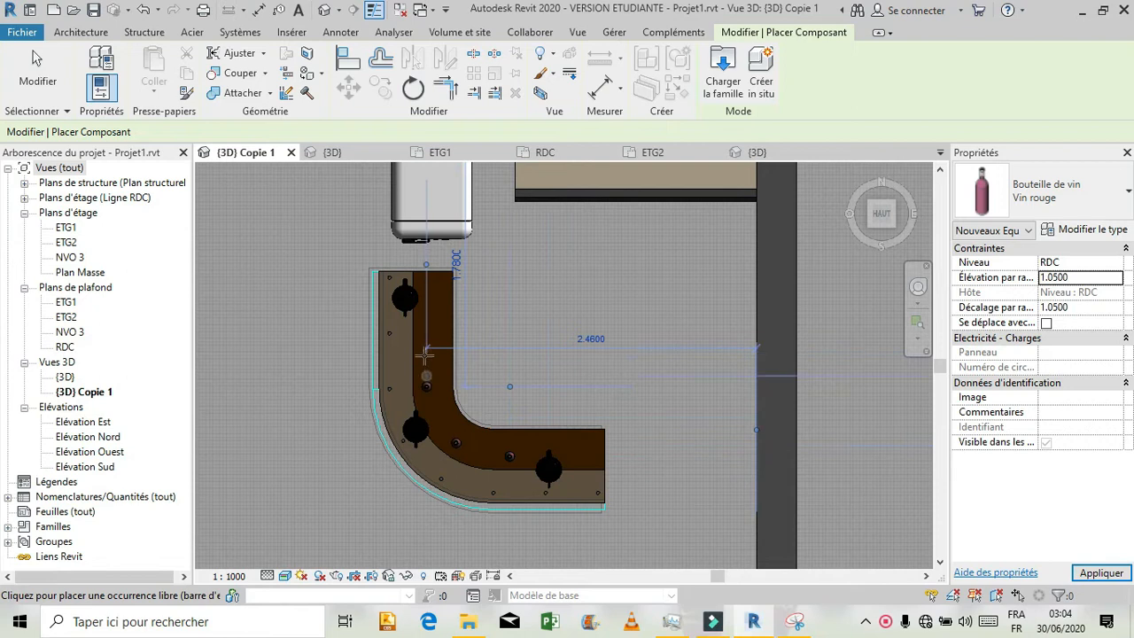
{"action": "left_click", "coordinate": [430, 286]}
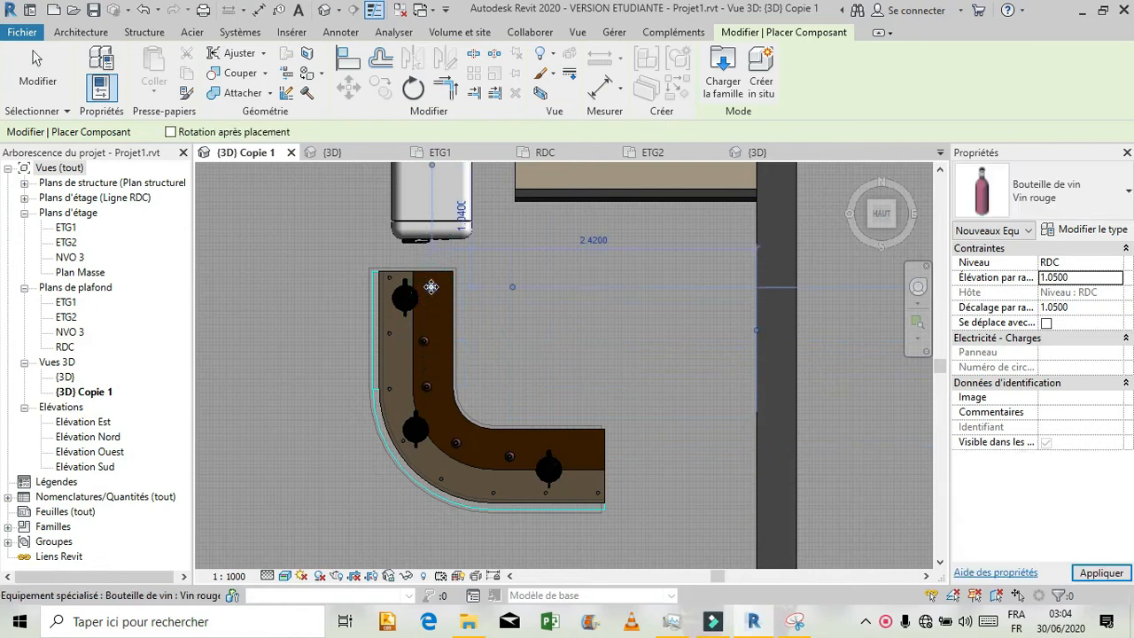
{"action": "key", "text": "Escape"}
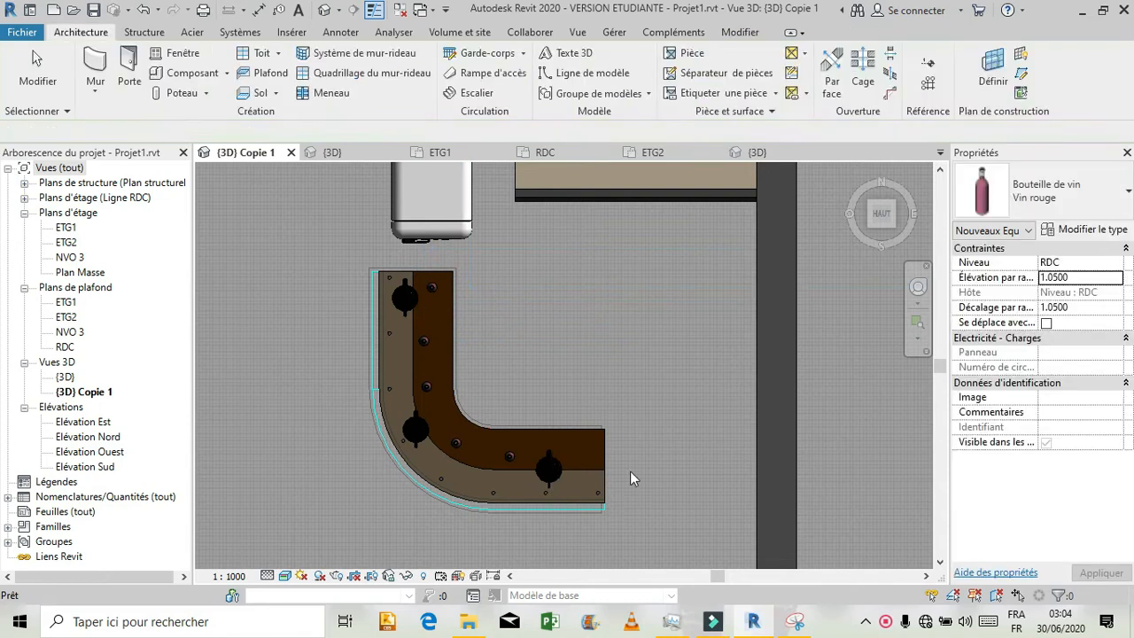
{"action": "scroll", "coordinate": [612, 505], "scroll_direction": "down", "scroll_amount": 4}
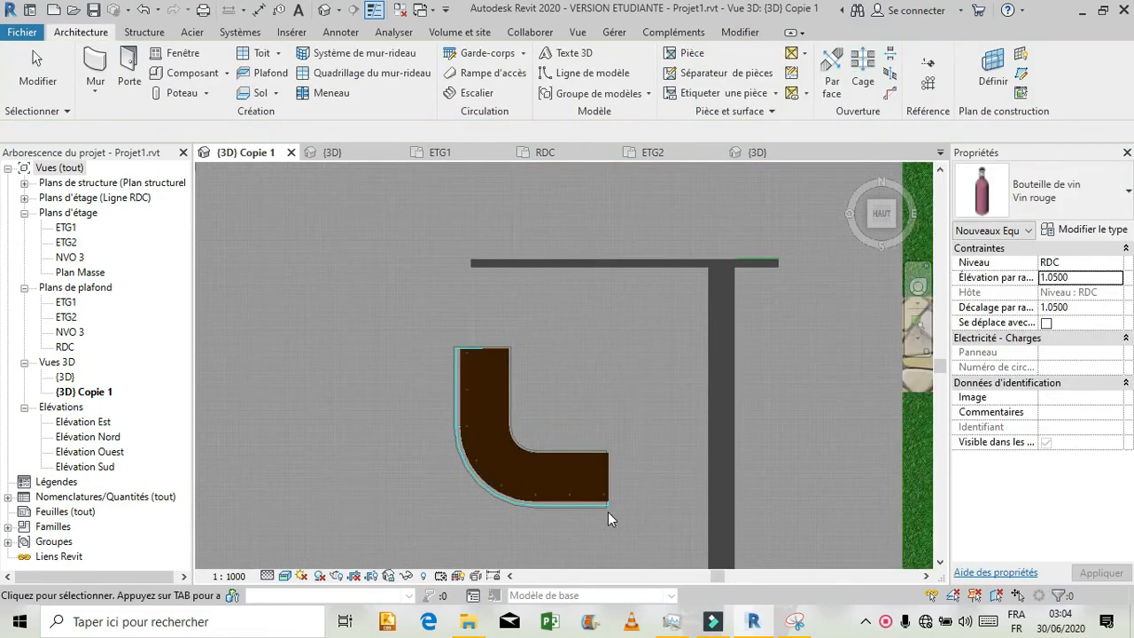
{"action": "key", "text": "Escape"}
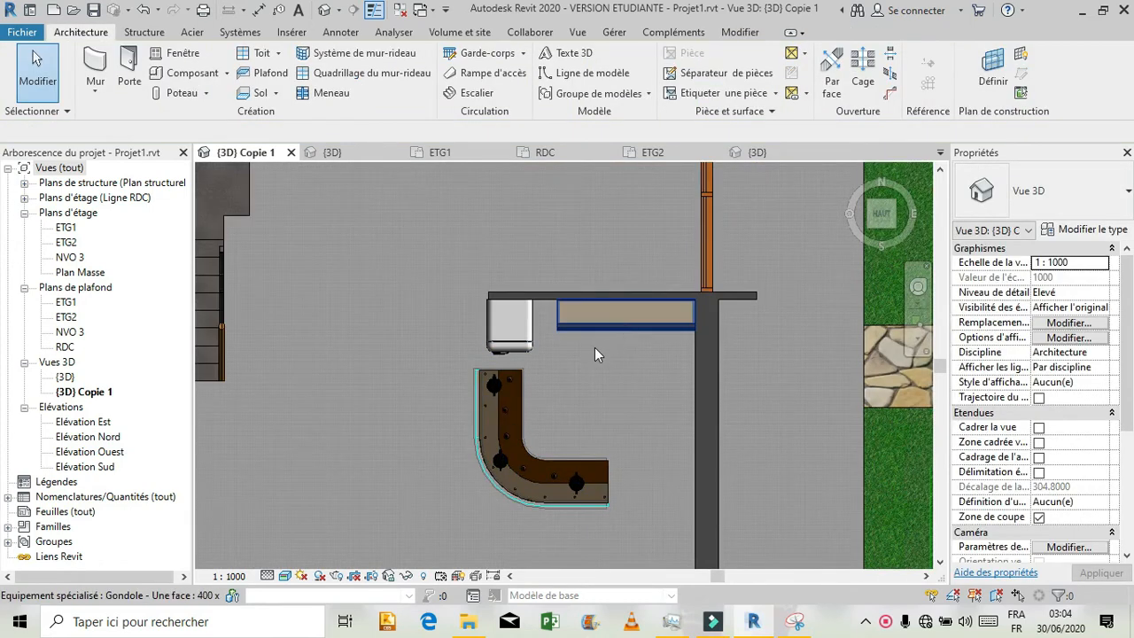
- Copy the table-and-chairs model group south of the bar about 2.2 m to the west-northwest
{"action": "scroll", "coordinate": [630, 290], "scroll_direction": "down", "scroll_amount": 5}
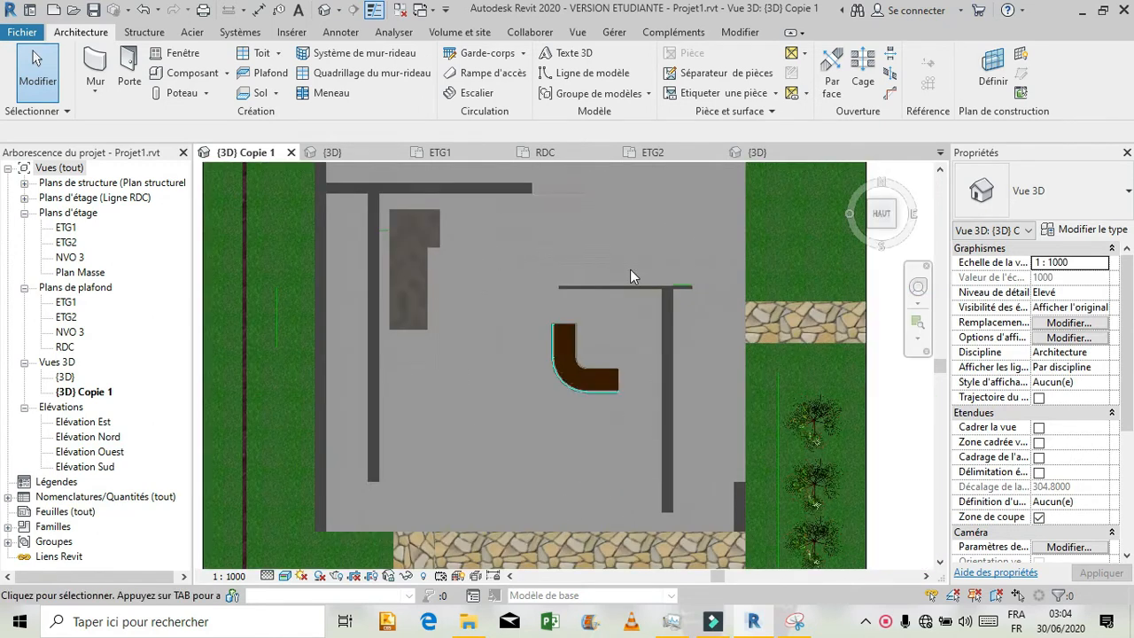
{"action": "scroll", "coordinate": [630, 270], "scroll_direction": "down", "scroll_amount": 1}
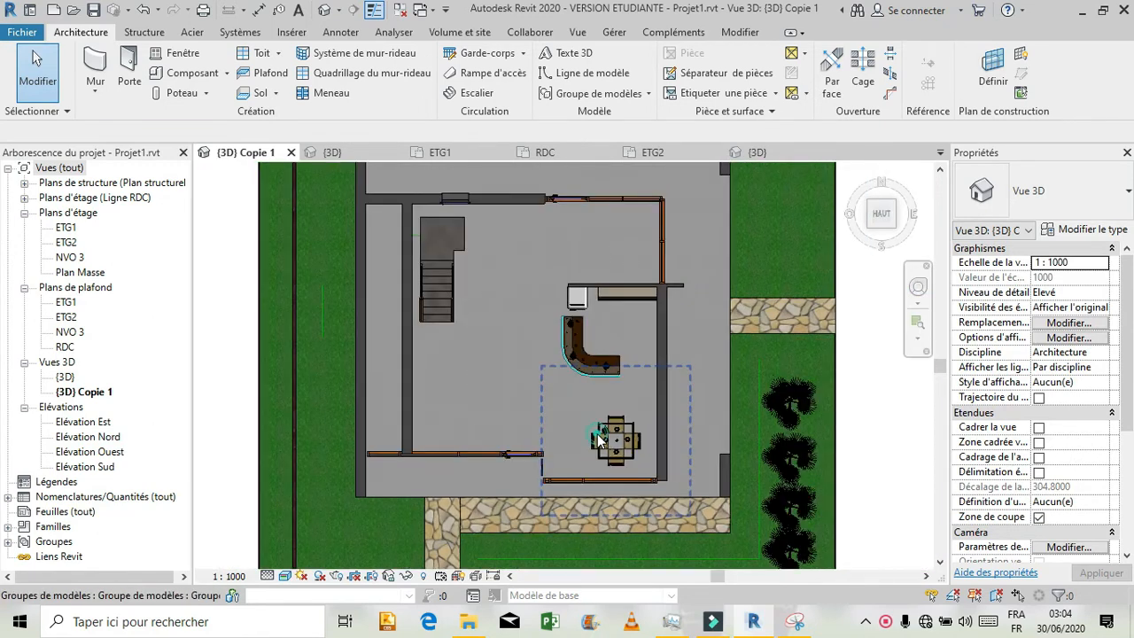
{"action": "left_click", "coordinate": [600, 437]}
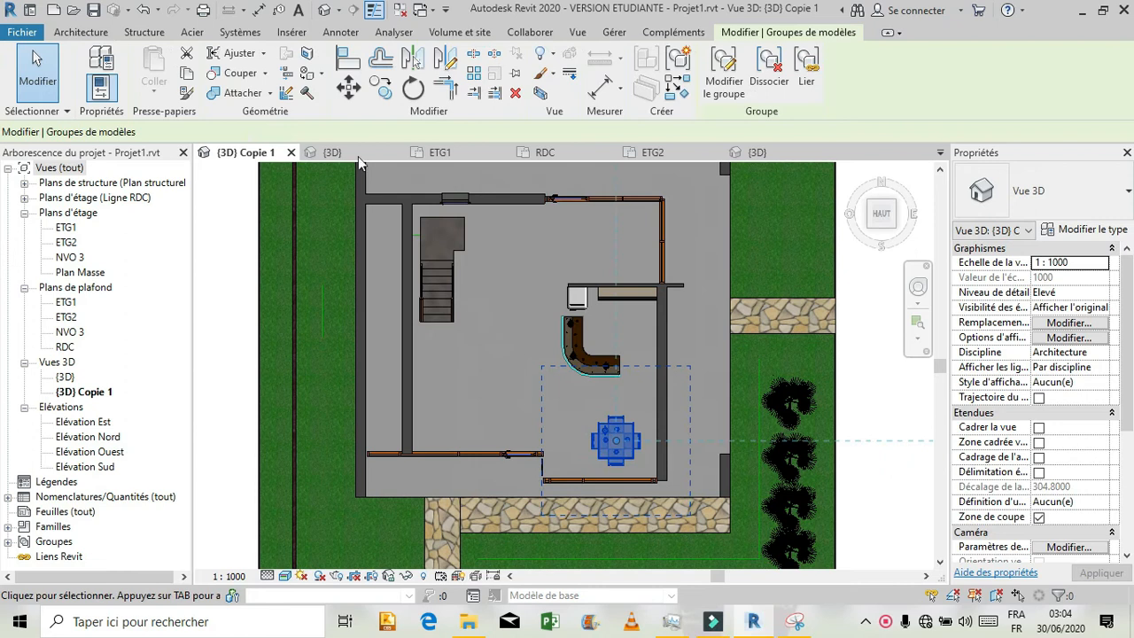
{"action": "key", "text": "c"}
{"action": "key", "text": "o"}
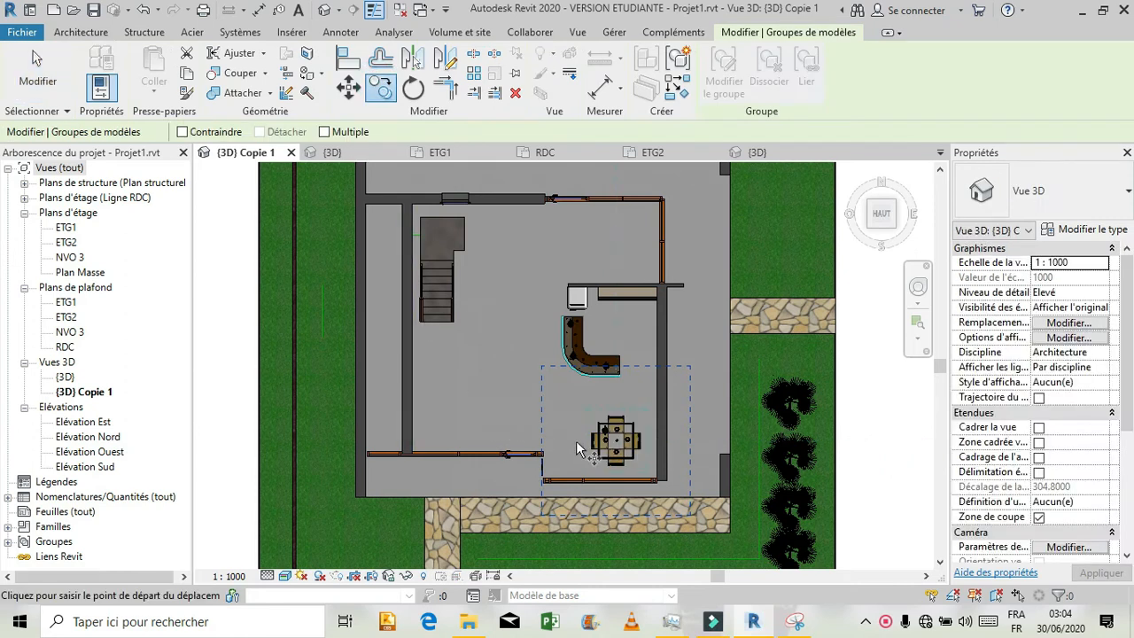
{"action": "mouse_move", "coordinate": [795, 621]}
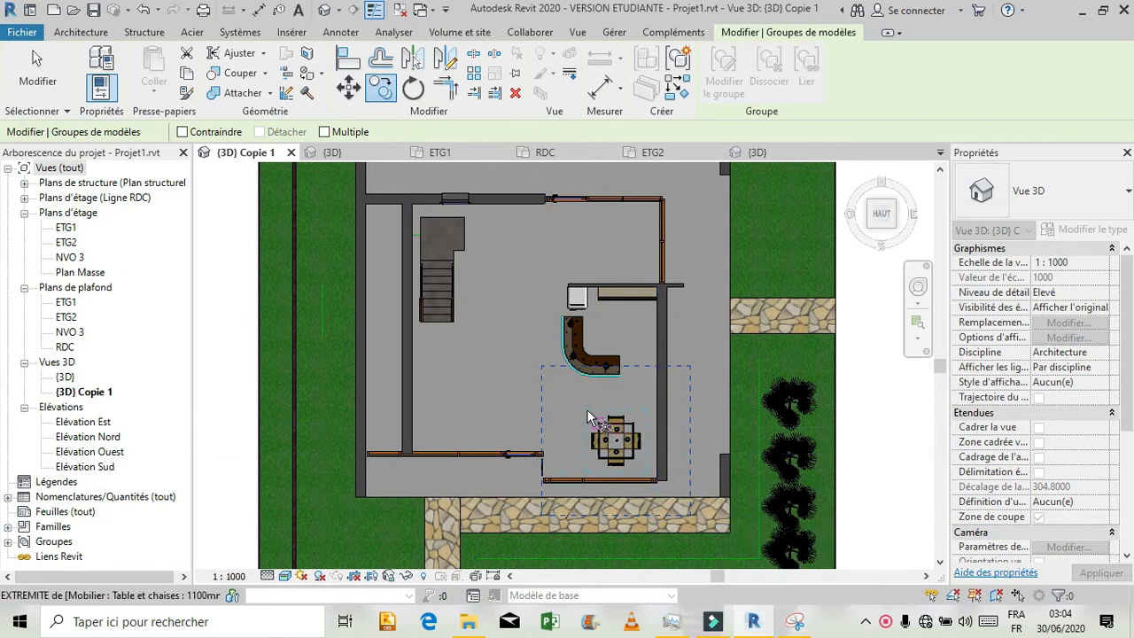
{"action": "left_click", "coordinate": [609, 423]}
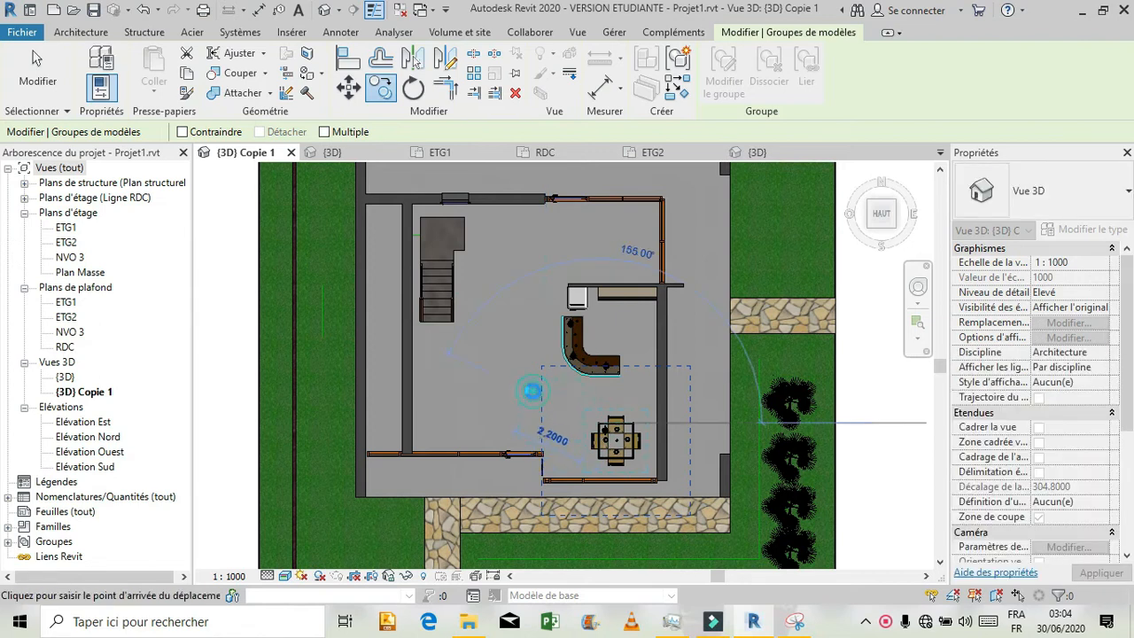
{"action": "left_click", "coordinate": [534, 394]}
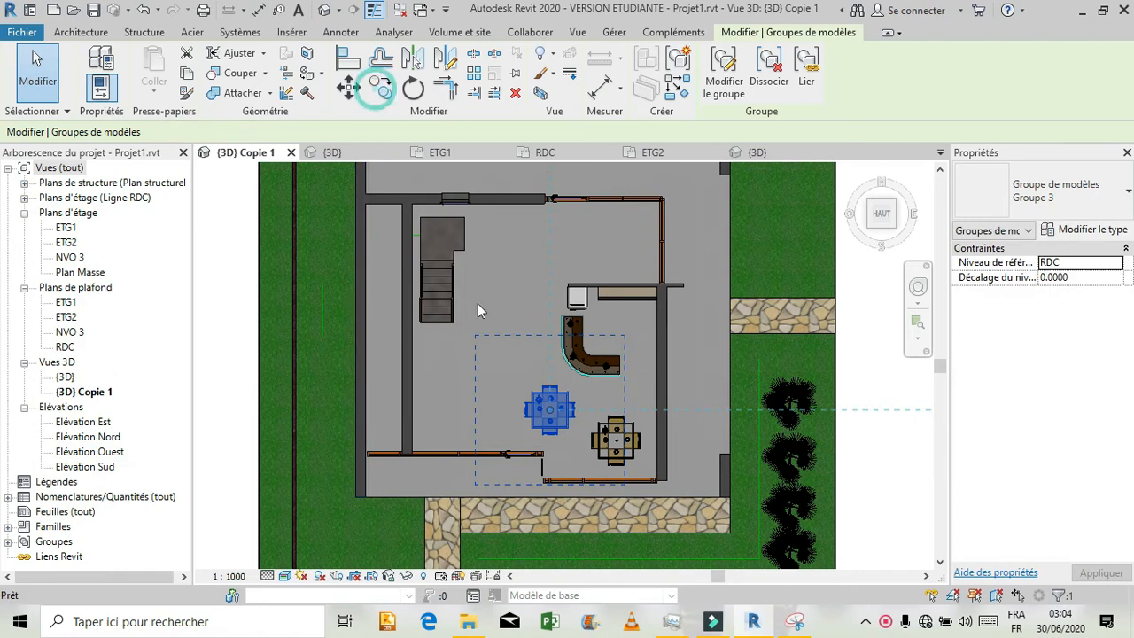
- Copy the new table group straight west so another table stands beside it near the interior wall
{"action": "key", "text": "c"}
{"action": "key", "text": "o"}
{"action": "left_click", "coordinate": [533, 393]}
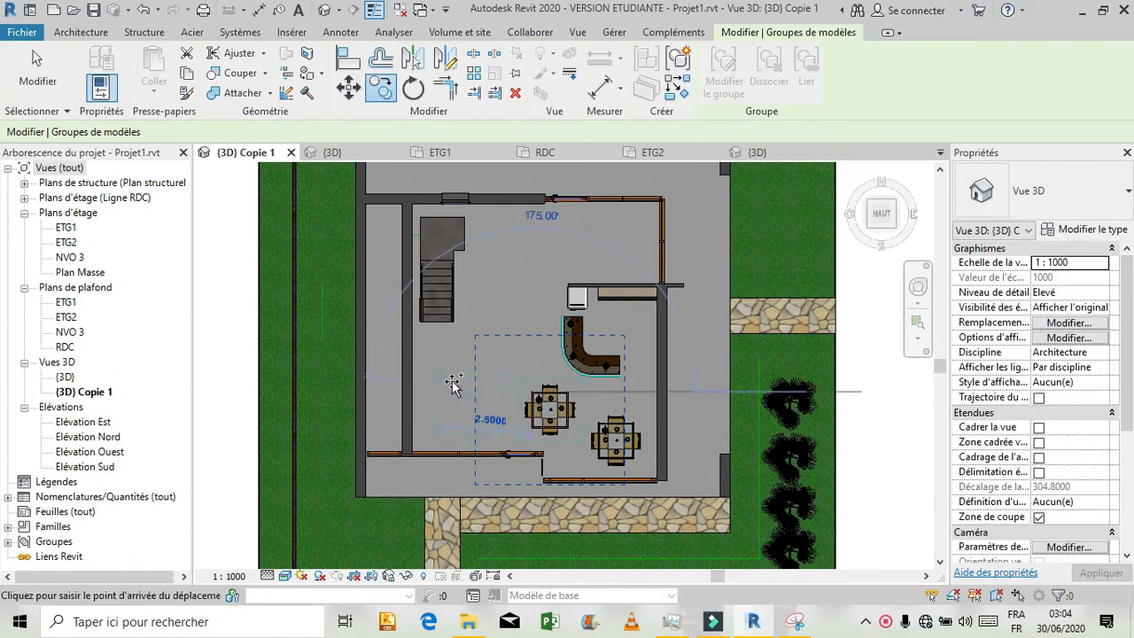
{"action": "left_click", "coordinate": [462, 388]}
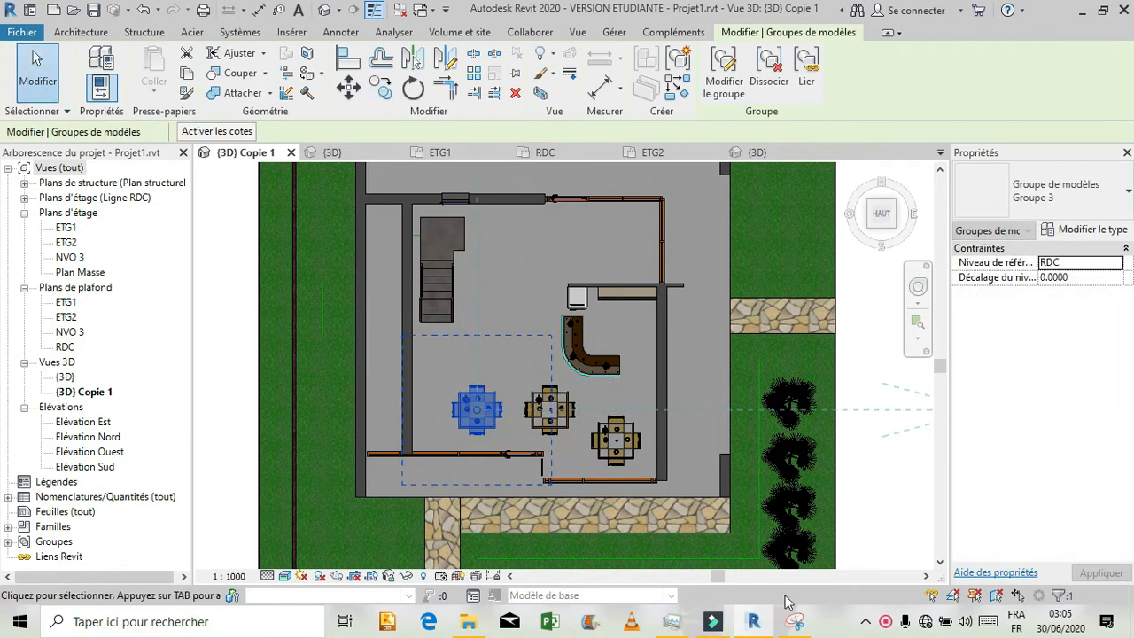
- Copy the westernmost table group north into the open floor between the staircase and the bar, and leave group editing
{"action": "left_click", "coordinate": [795, 629]}
{"action": "left_click", "coordinate": [796, 629]}
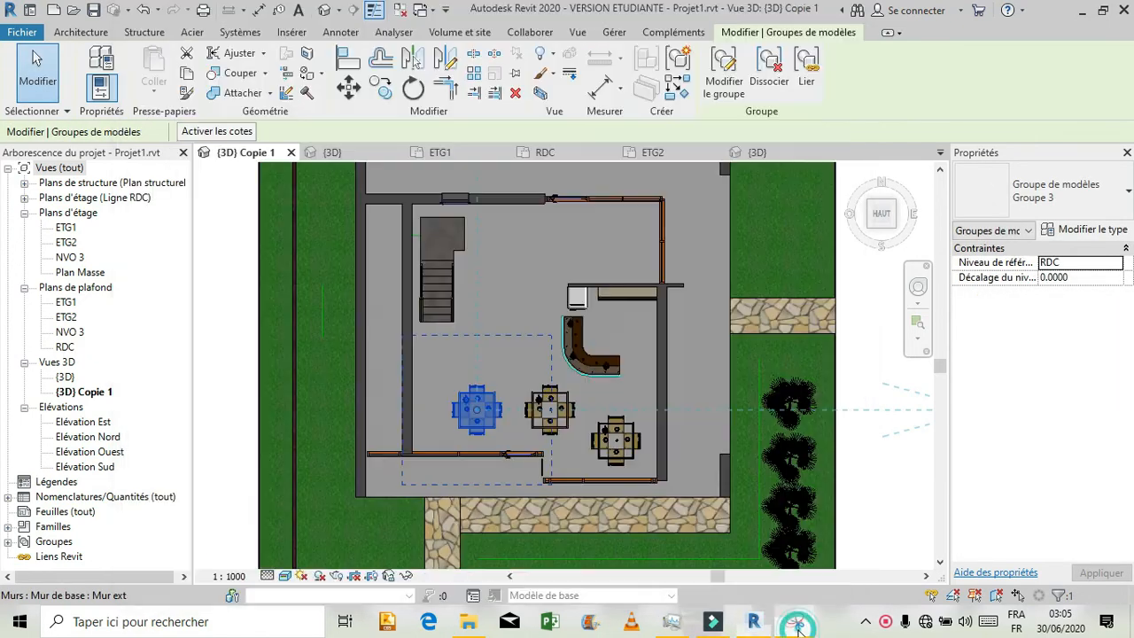
{"action": "left_click", "coordinate": [348, 86]}
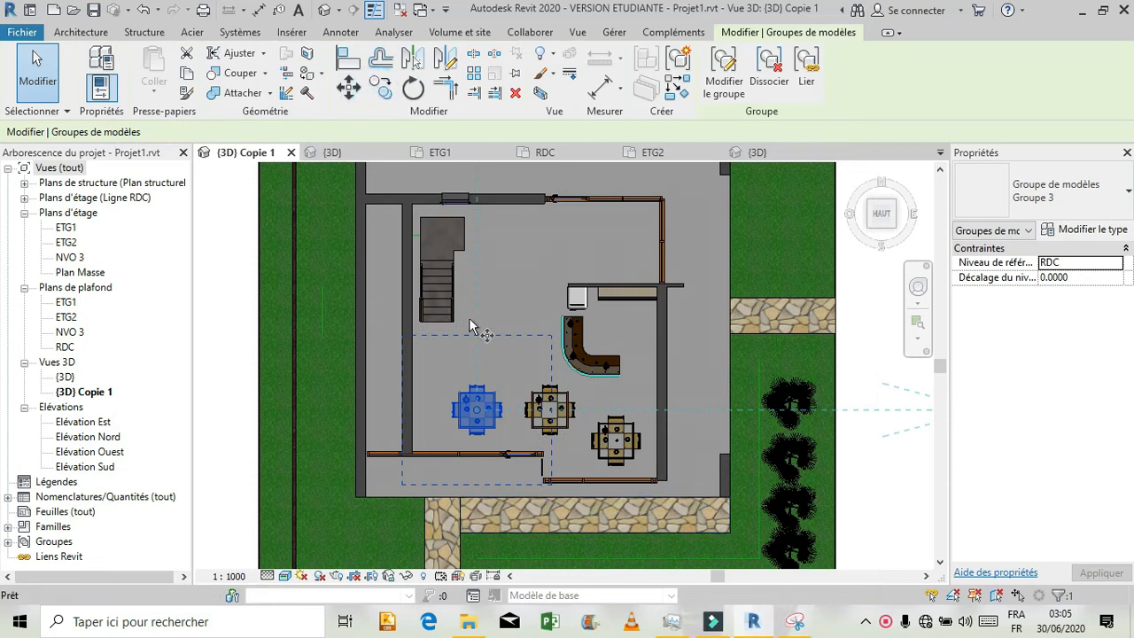
{"action": "left_click", "coordinate": [487, 388]}
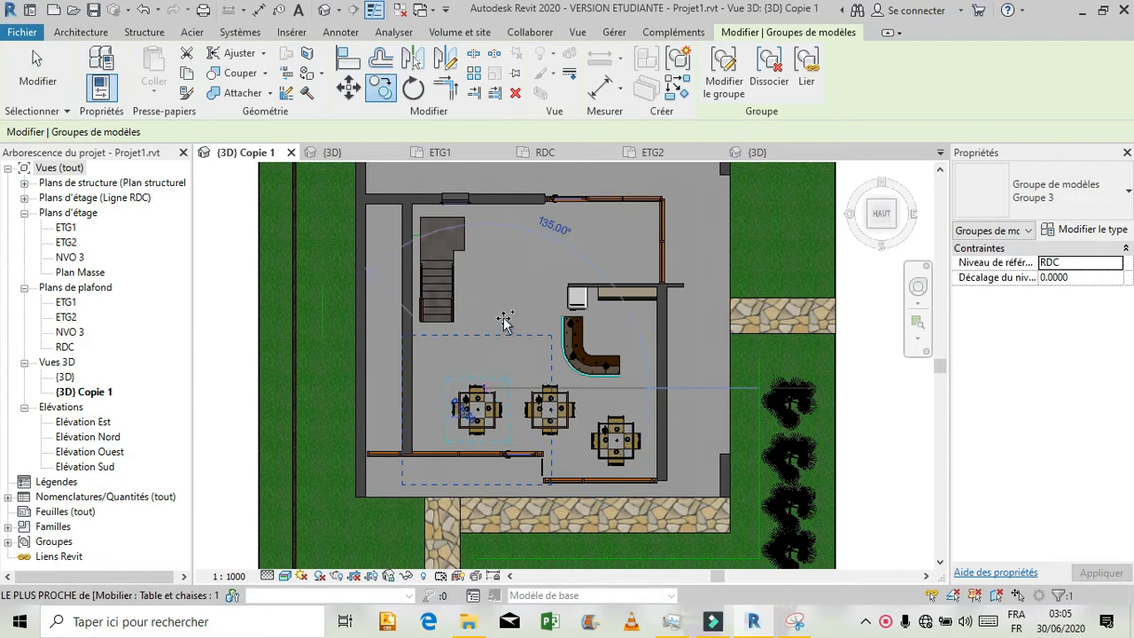
{"action": "left_click", "coordinate": [509, 314]}
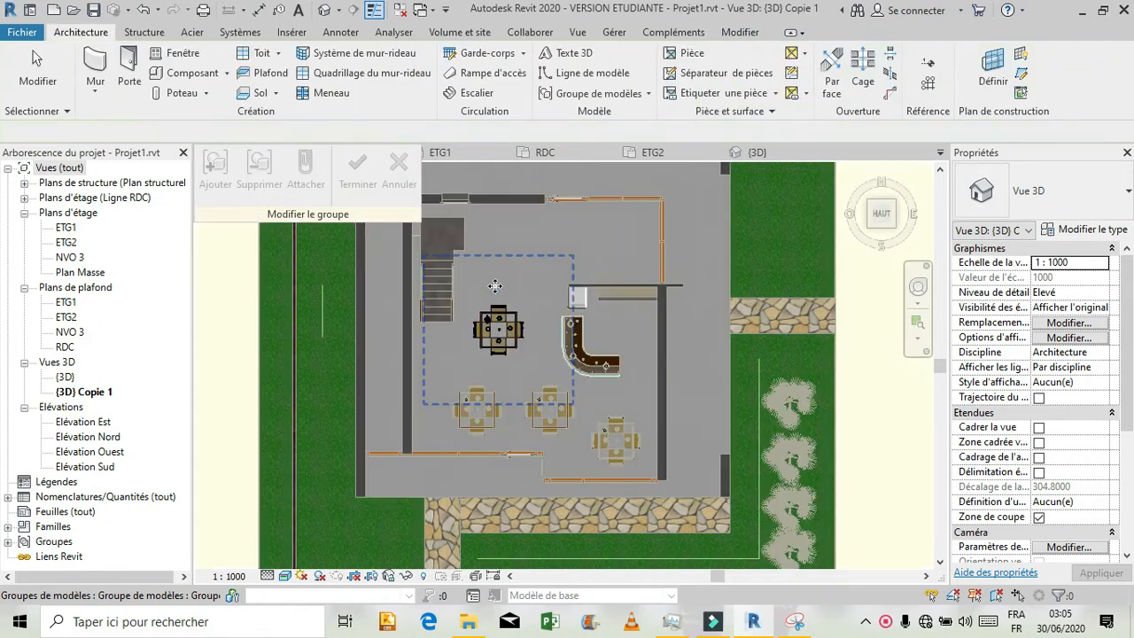
{"action": "left_click", "coordinate": [398, 172]}
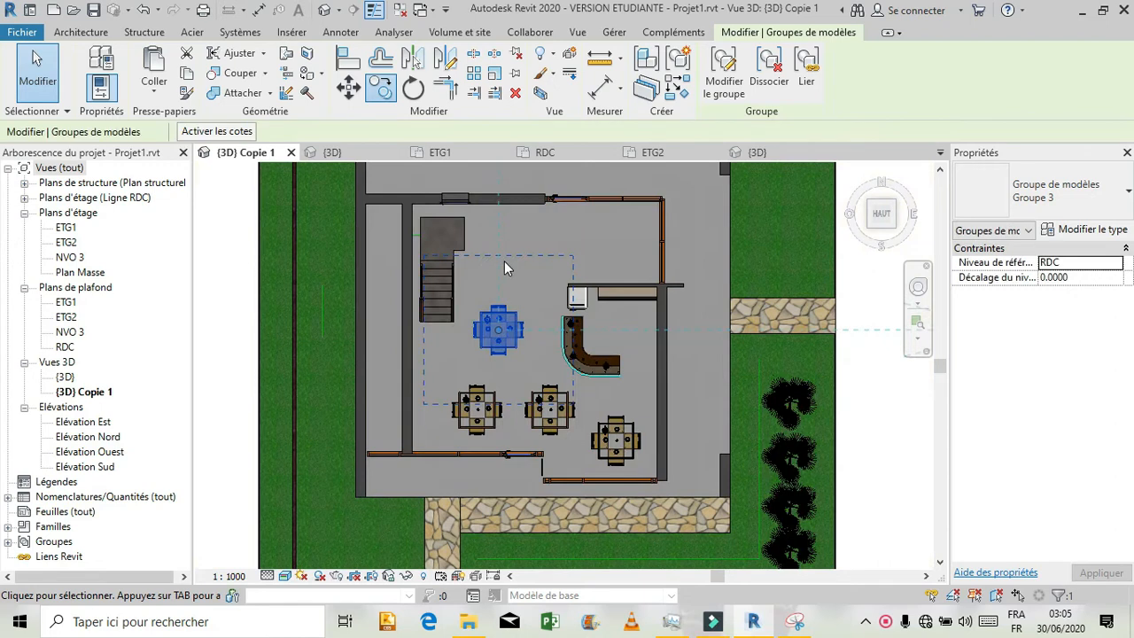
- Copy the table group beside the staircase into the glazed corner north of the bar wall, and copy that one west toward the stairs
{"action": "left_click", "coordinate": [382, 91]}
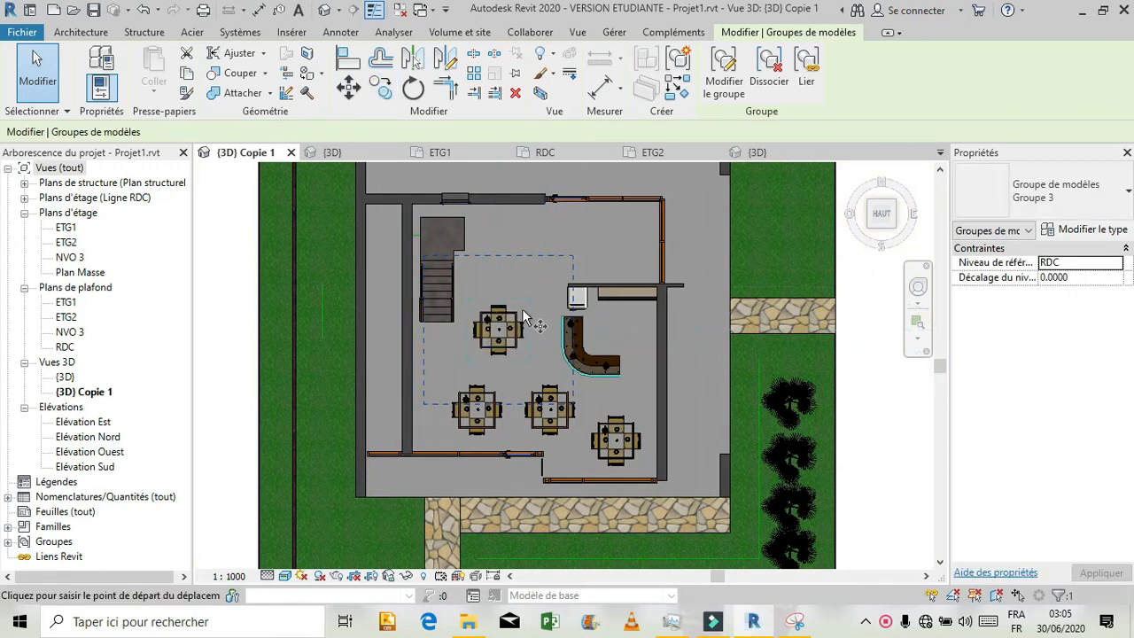
{"action": "left_click", "coordinate": [653, 227]}
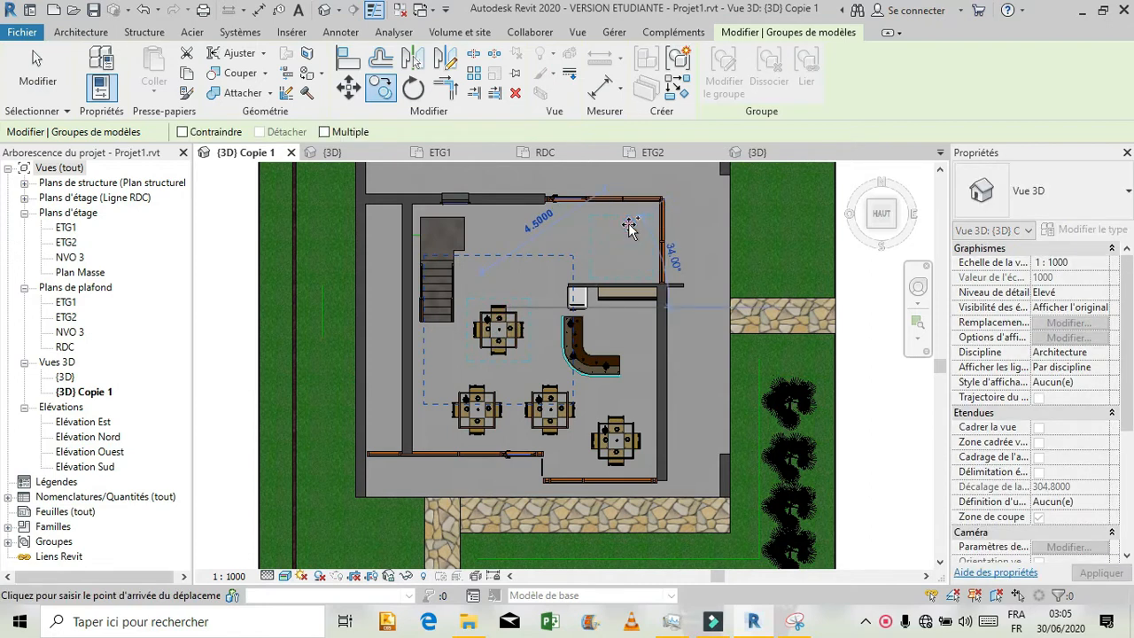
{"action": "left_click", "coordinate": [629, 227]}
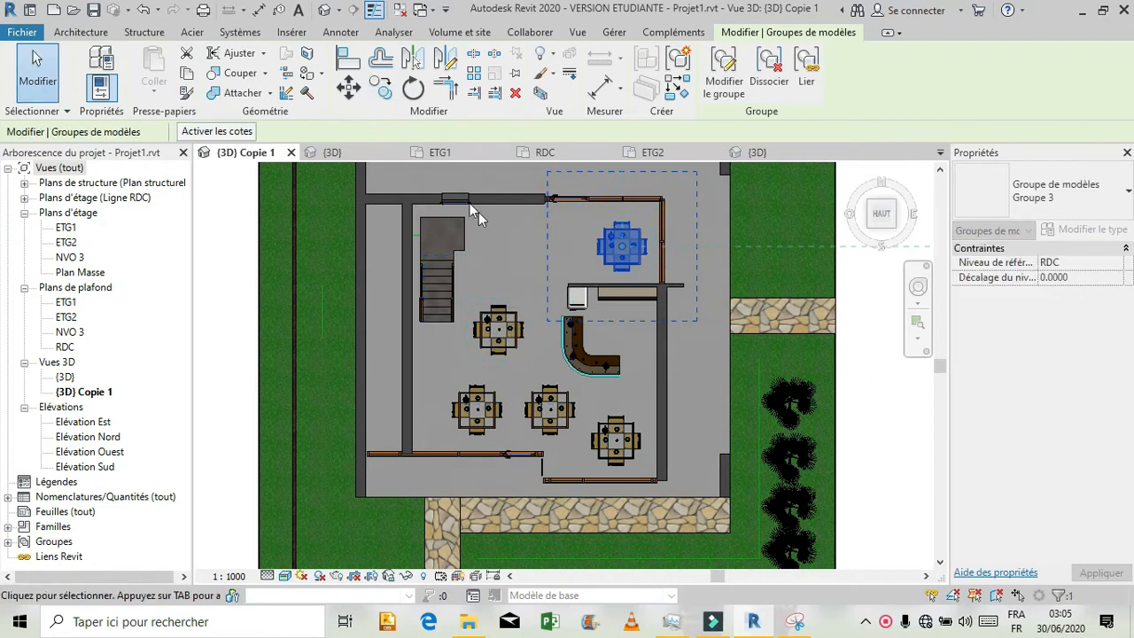
{"action": "key", "text": "c"}
{"action": "key", "text": "o"}
{"action": "left_click", "coordinate": [603, 227]}
{"action": "left_click", "coordinate": [522, 228]}
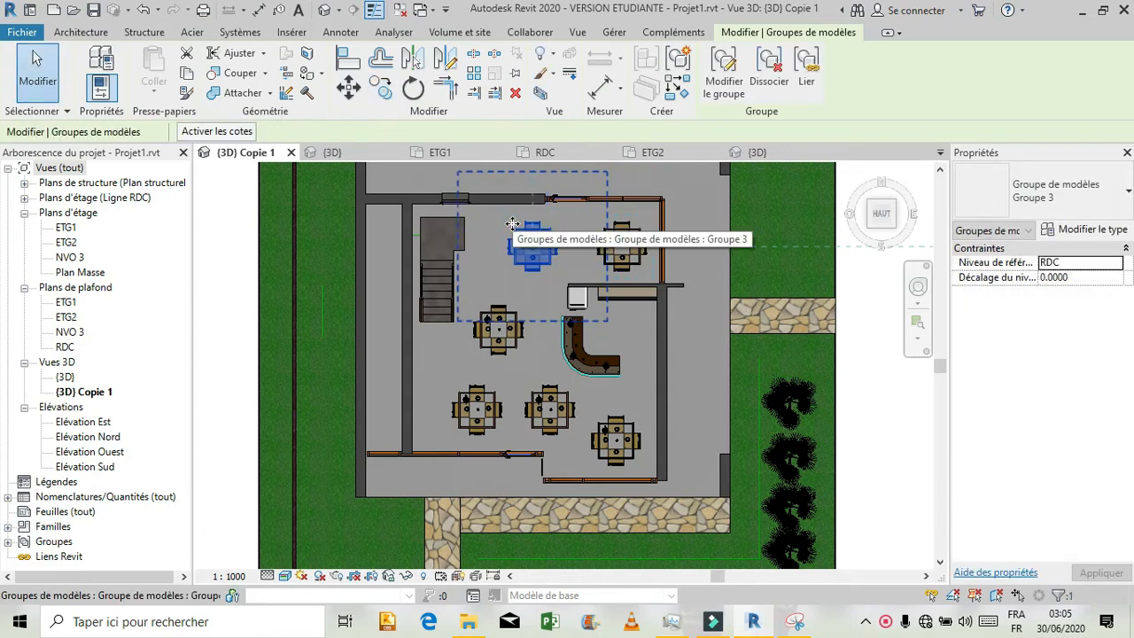
- Examine the furnished ground floor in an angled 3D view, closing in on the bar counter, fridge and wall shelves
{"action": "key", "text": "Escape"}
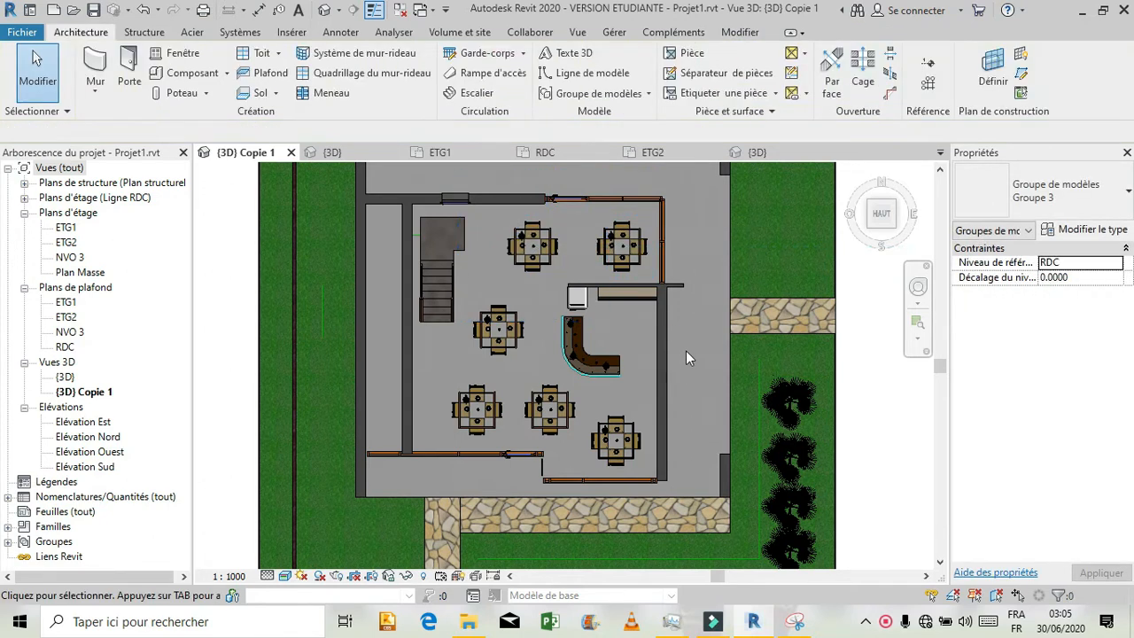
{"action": "left_click", "coordinate": [918, 291]}
{"action": "left_click_drag", "start_coordinate": [734, 366], "coordinate": [675, 301]}
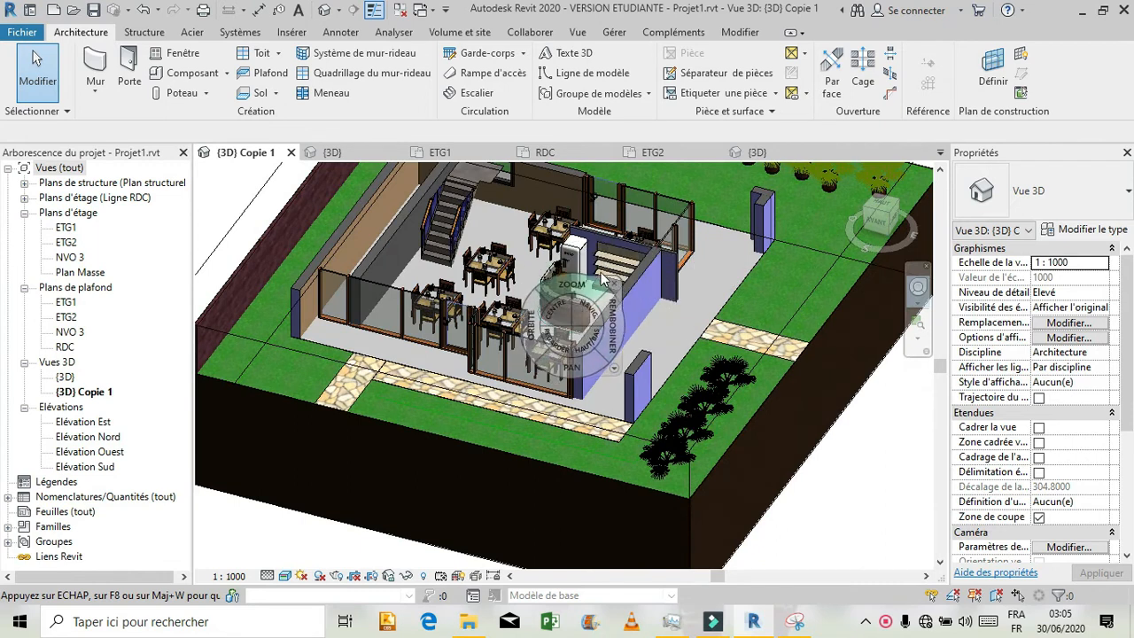
{"action": "left_click_drag", "start_coordinate": [592, 266], "coordinate": [608, 236]}
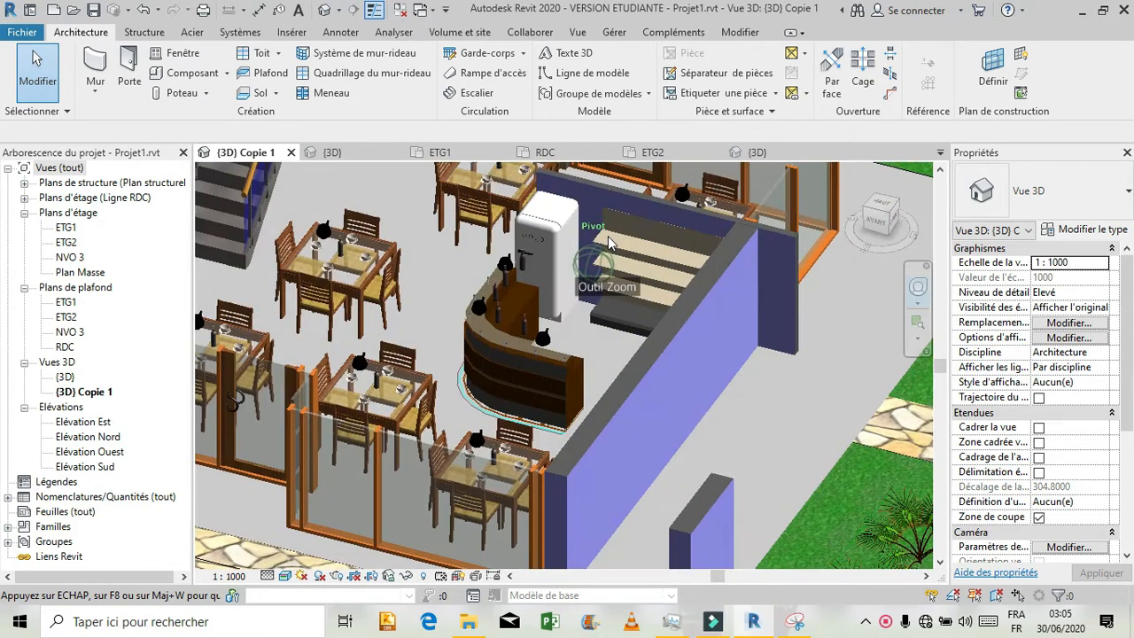
{"action": "left_click", "coordinate": [574, 319]}
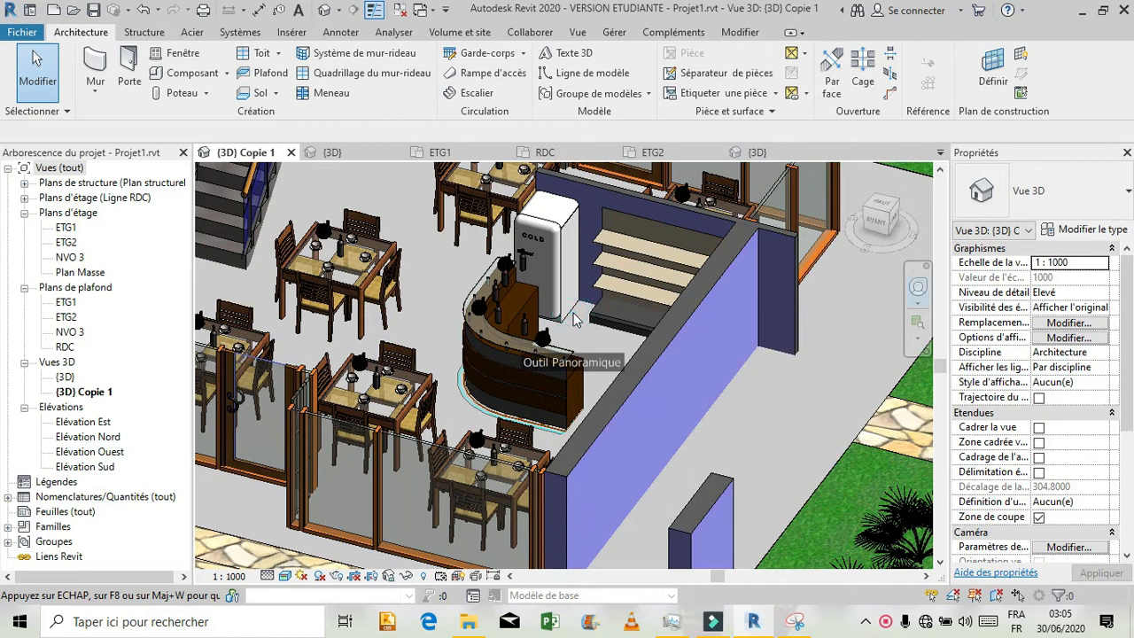
{"action": "left_click_drag", "start_coordinate": [565, 301], "coordinate": [602, 319]}
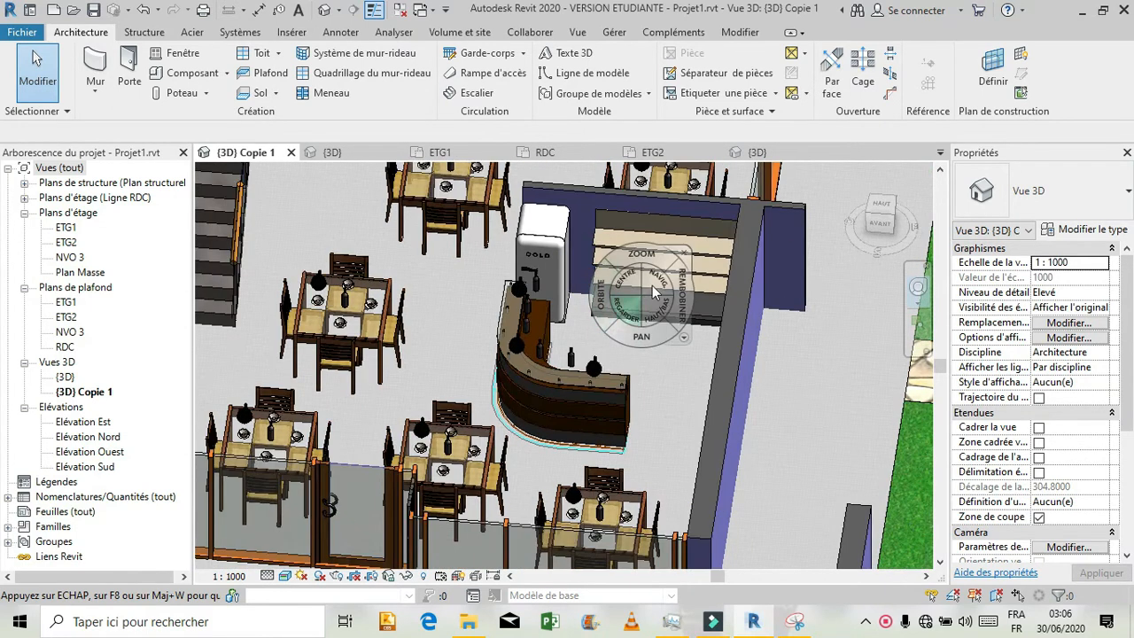
{"action": "left_click_drag", "start_coordinate": [665, 239], "coordinate": [672, 236]}
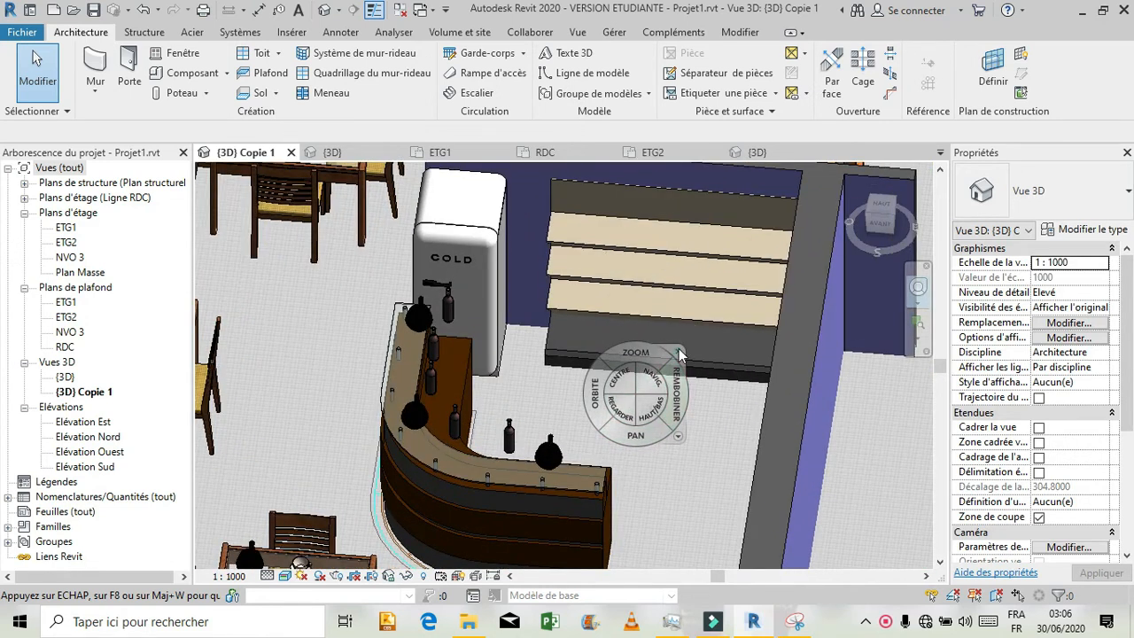
{"action": "left_click", "coordinate": [680, 354]}
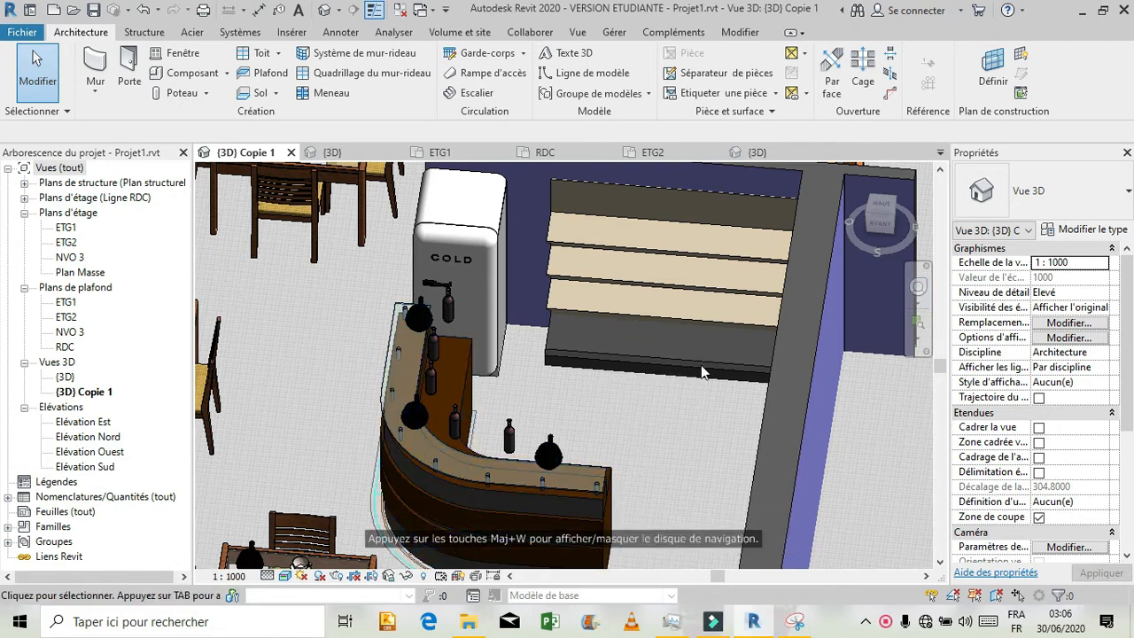
- Inspect the bar counter and wall shelving up close and compare them with the reference plan capture in Outil Capture d'écran
{"action": "left_click", "coordinate": [601, 467]}
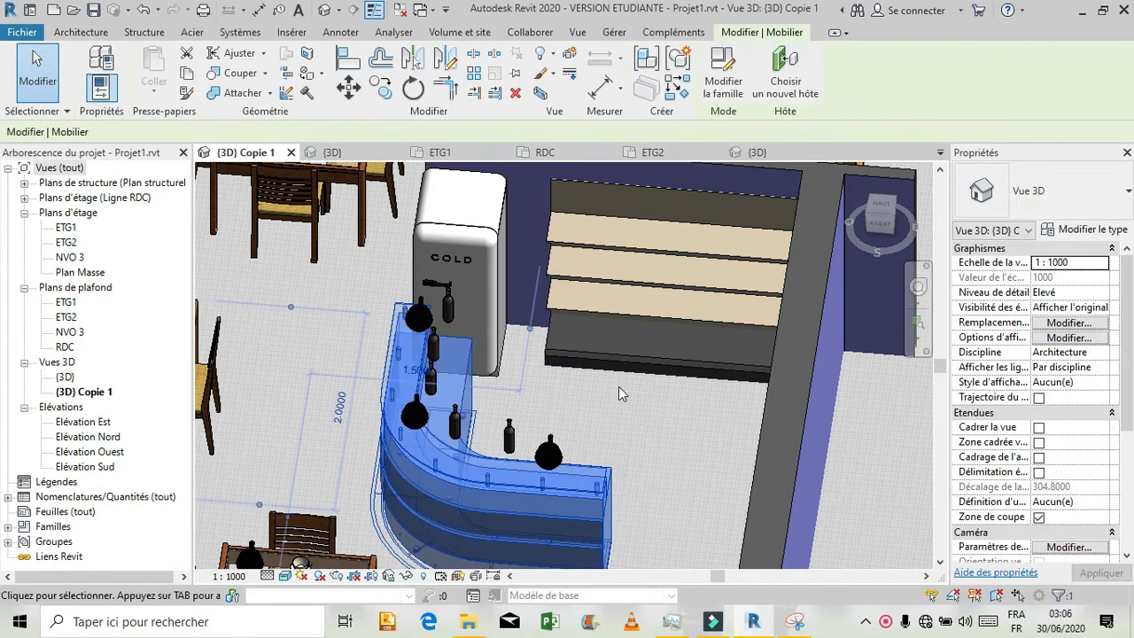
{"action": "key", "text": "Escape"}
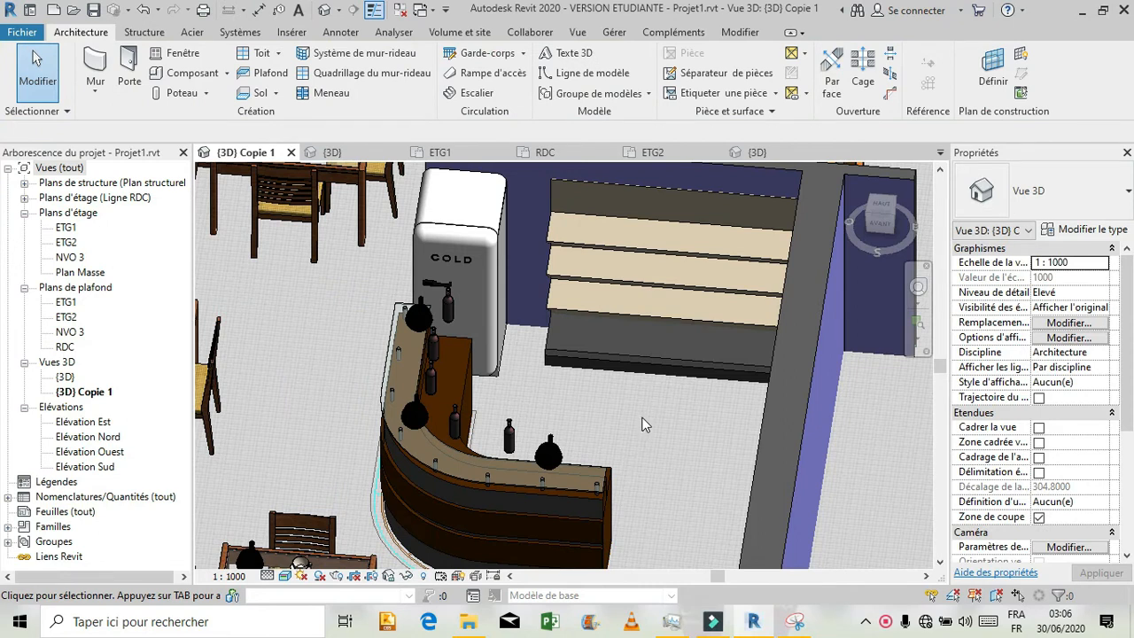
{"action": "scroll", "coordinate": [696, 342], "scroll_direction": "down", "scroll_amount": 3}
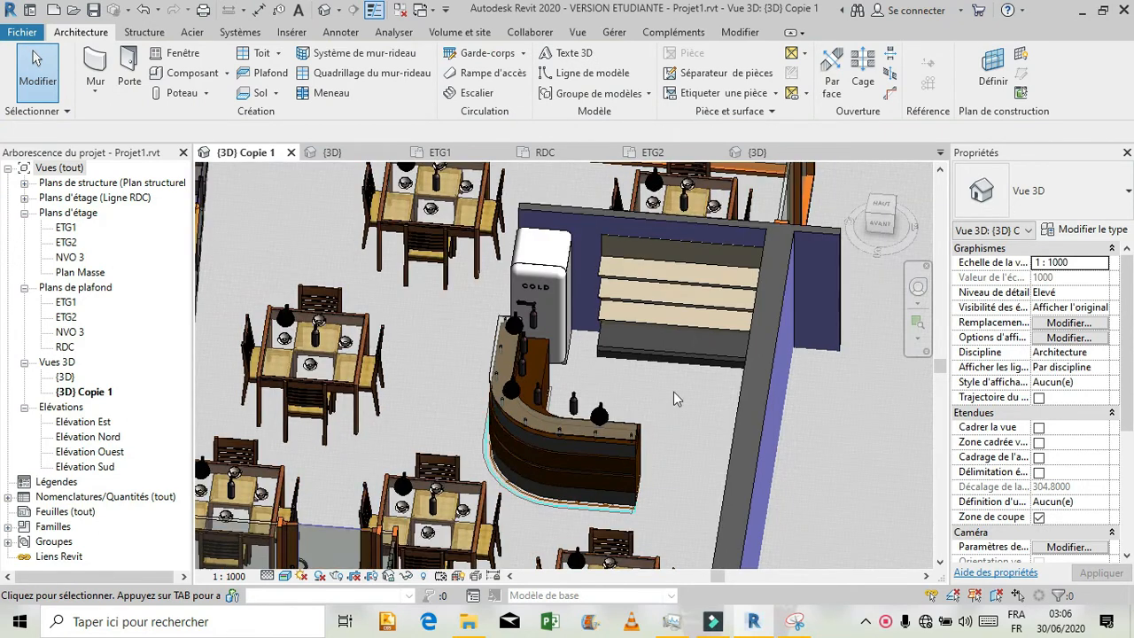
{"action": "scroll", "coordinate": [673, 396], "scroll_direction": "up", "scroll_amount": 5}
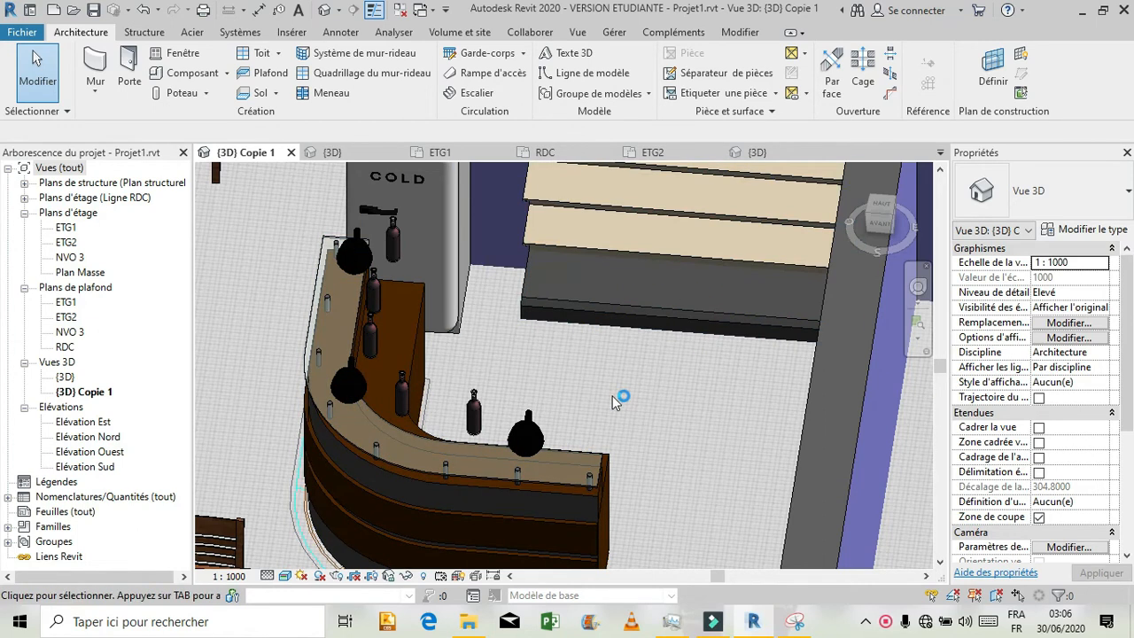
{"action": "scroll", "coordinate": [612, 398], "scroll_direction": "down", "scroll_amount": 3}
{"action": "scroll", "coordinate": [613, 398], "scroll_direction": "up", "scroll_amount": 1}
{"action": "scroll", "coordinate": [687, 291], "scroll_direction": "up", "scroll_amount": 3}
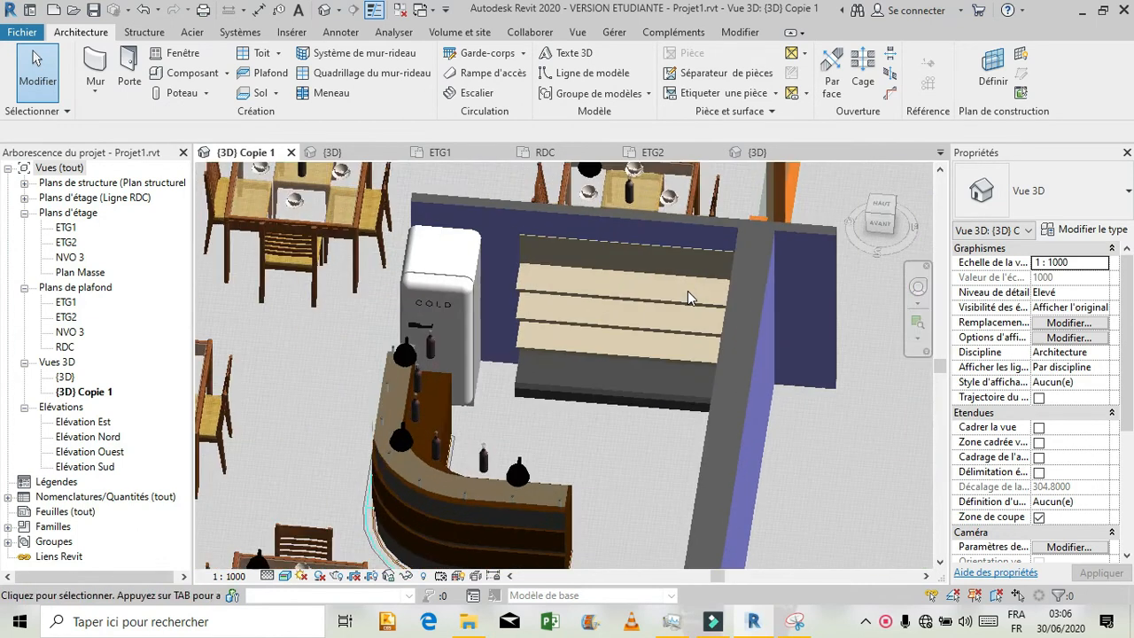
{"action": "scroll", "coordinate": [688, 290], "scroll_direction": "down", "scroll_amount": 2}
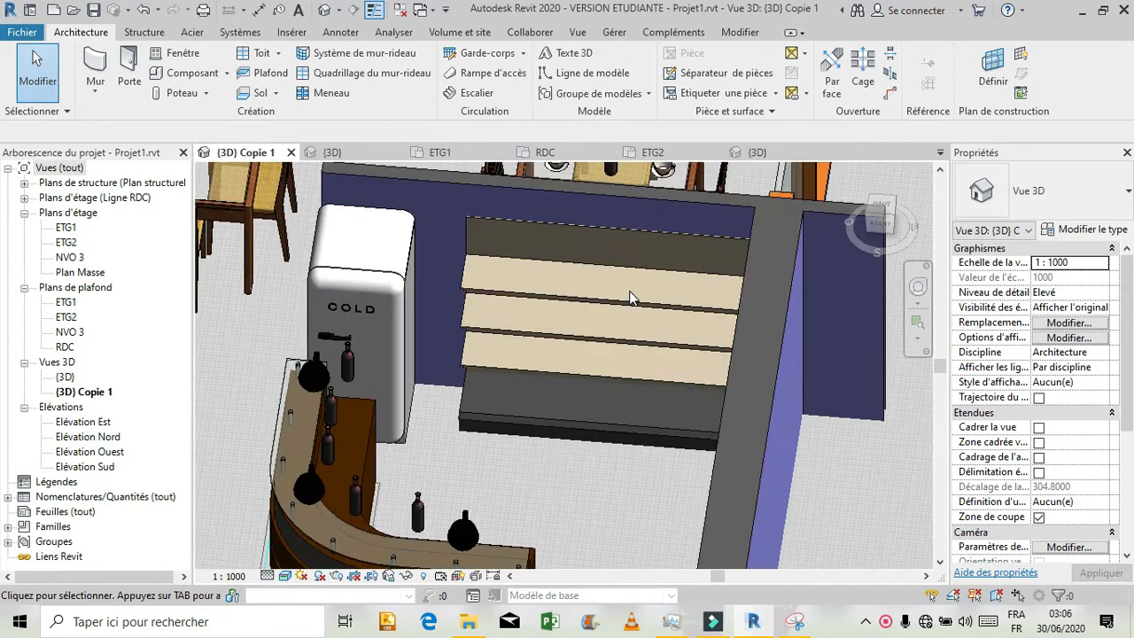
{"action": "left_click", "coordinate": [793, 625]}
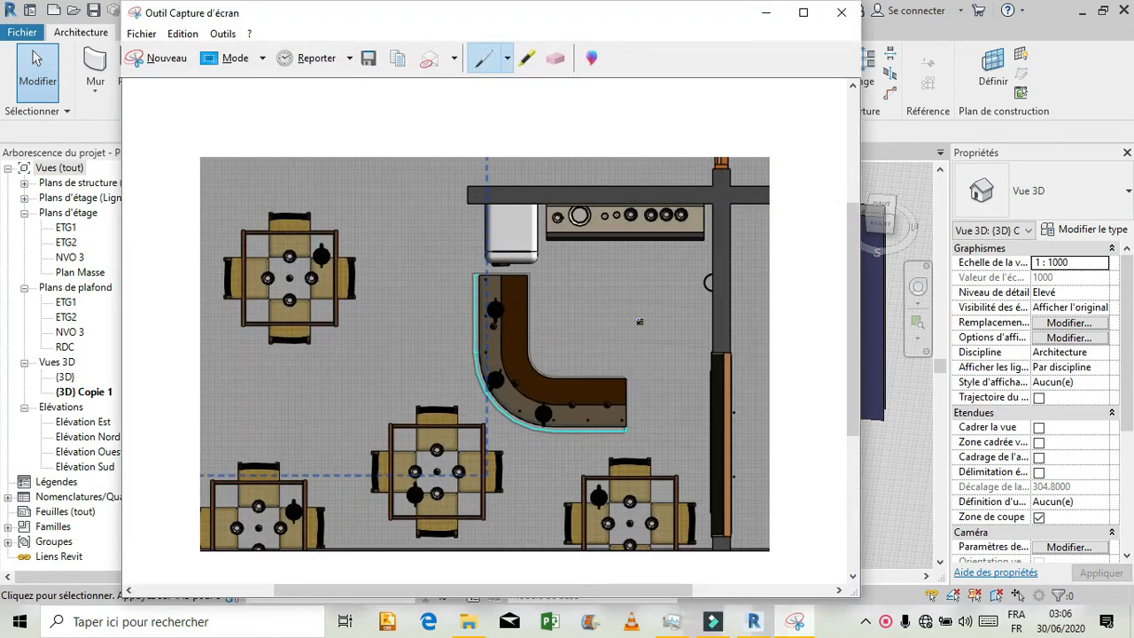
{"action": "left_click", "coordinate": [796, 625]}
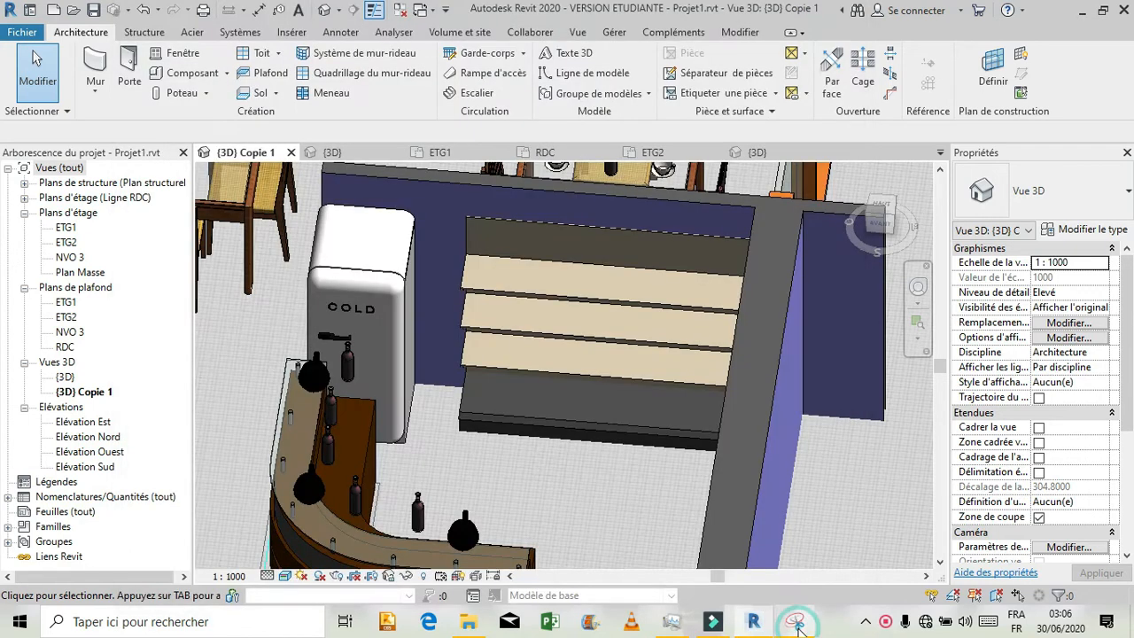
- Orient the {3D} Copie 1 view to look from above, framed on the shelf unit beside the refrigerator
{"action": "left_click", "coordinate": [897, 206]}
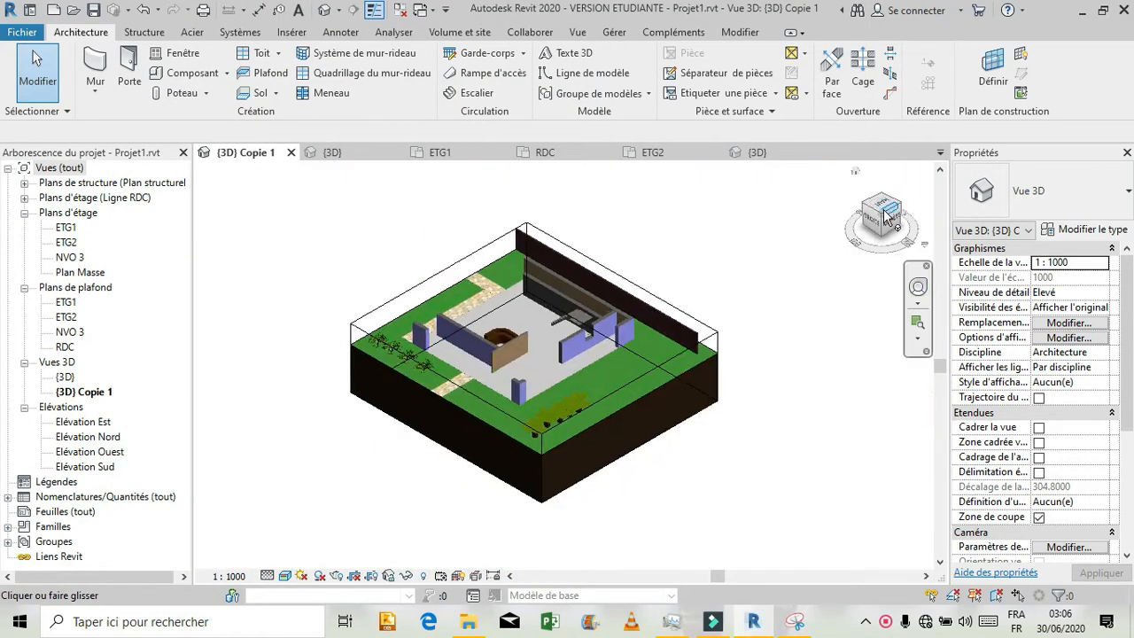
{"action": "left_click", "coordinate": [884, 213]}
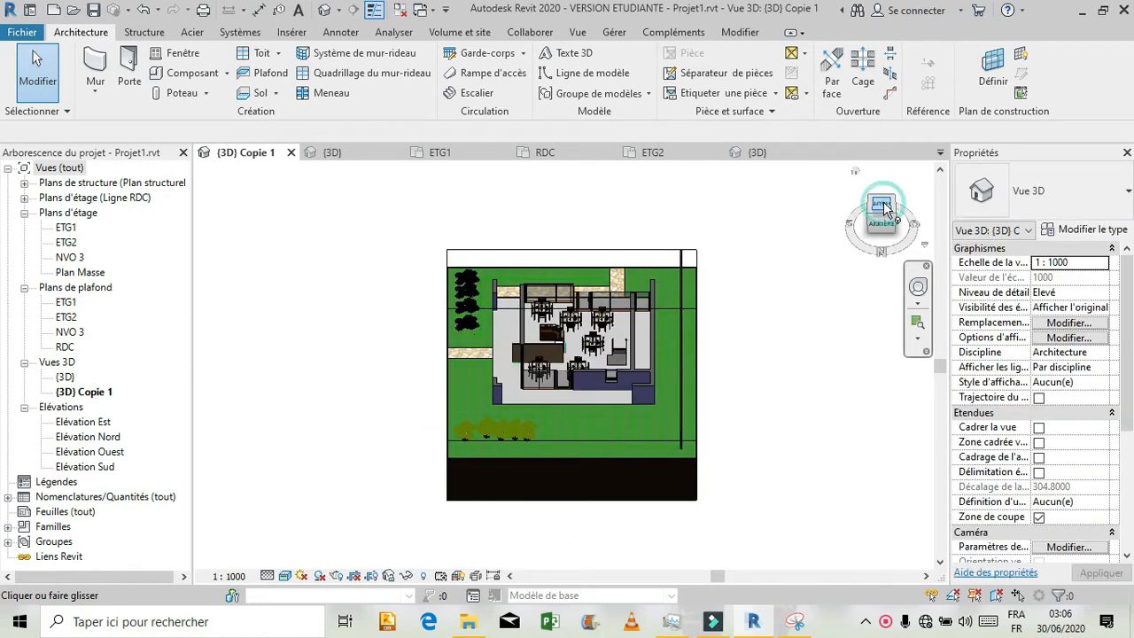
{"action": "left_click", "coordinate": [884, 204]}
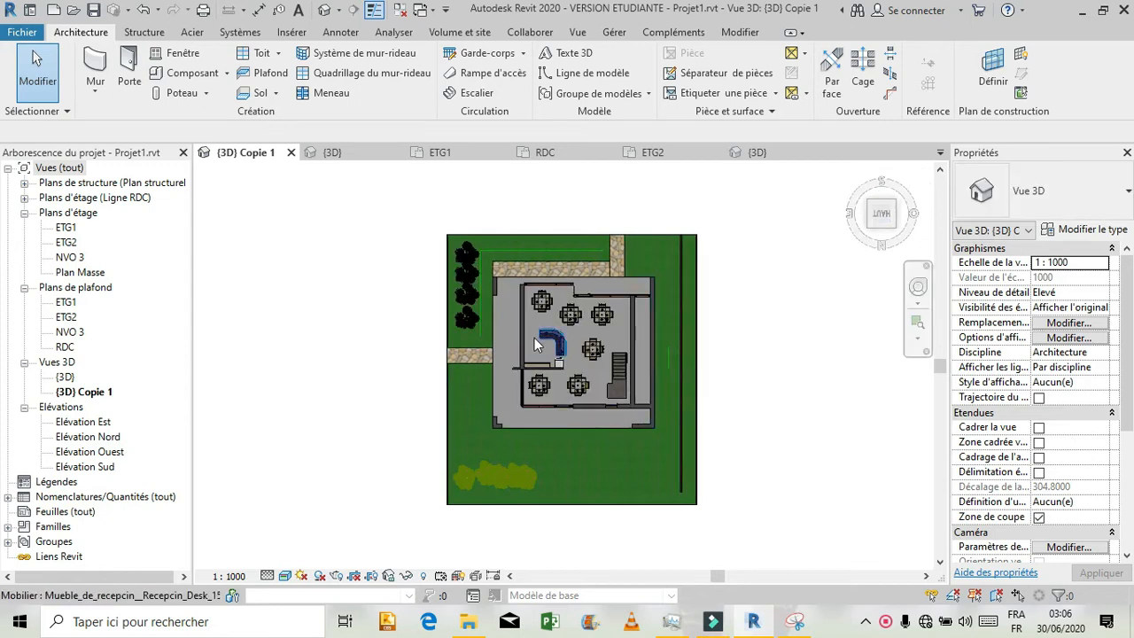
{"action": "scroll", "coordinate": [540, 381], "scroll_direction": "up", "scroll_amount": 5}
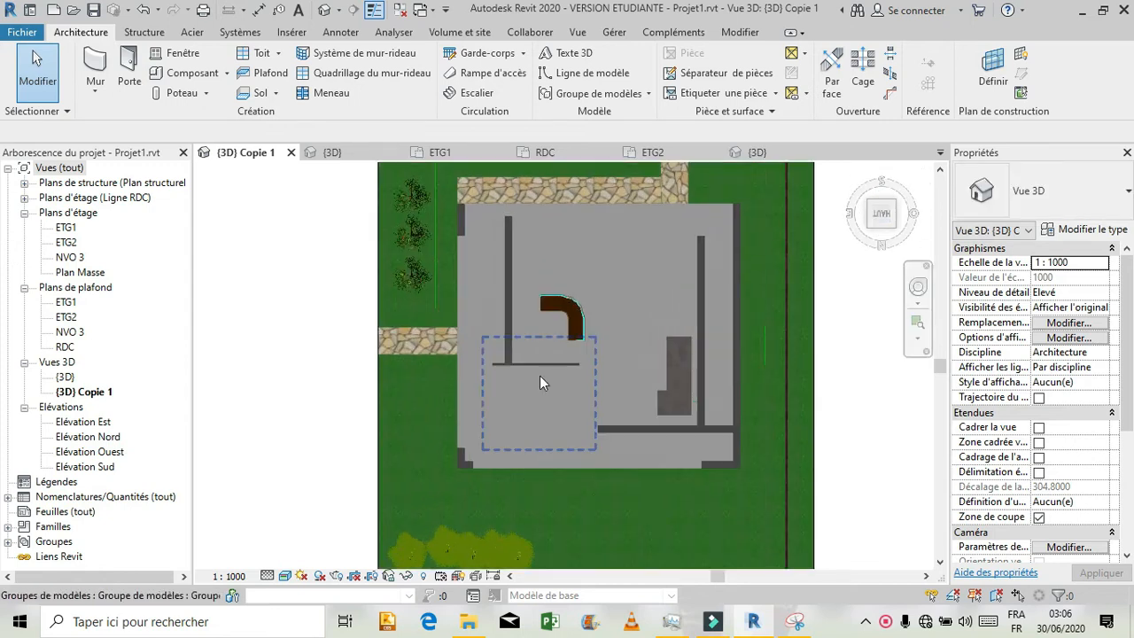
{"action": "scroll", "coordinate": [546, 354], "scroll_direction": "up", "scroll_amount": 5}
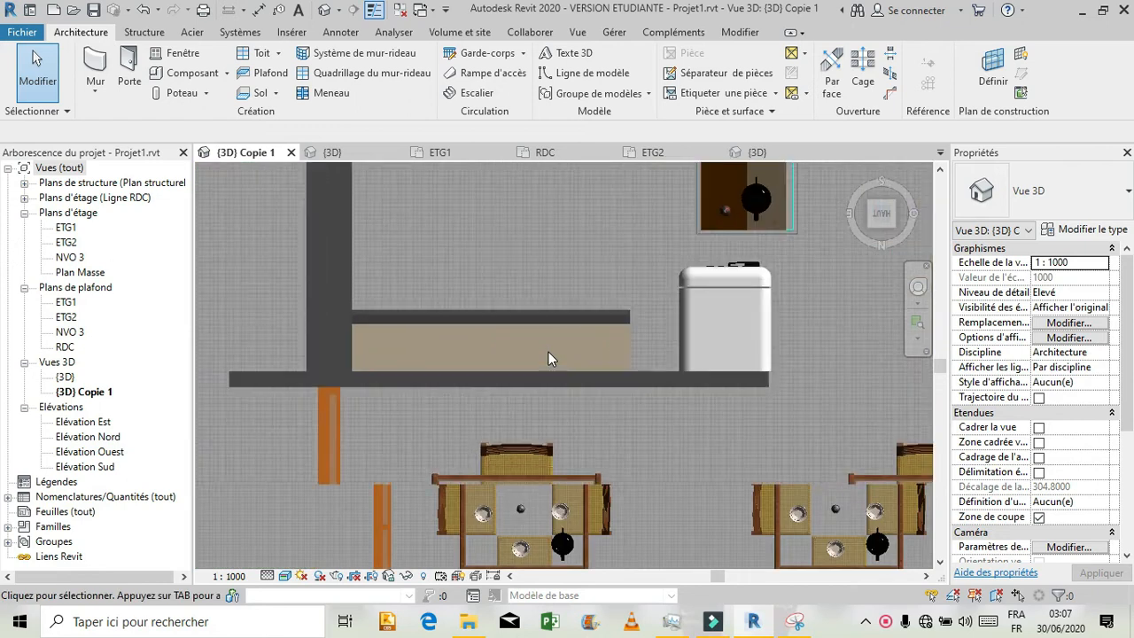
{"action": "scroll", "coordinate": [550, 357], "scroll_direction": "up", "scroll_amount": 1}
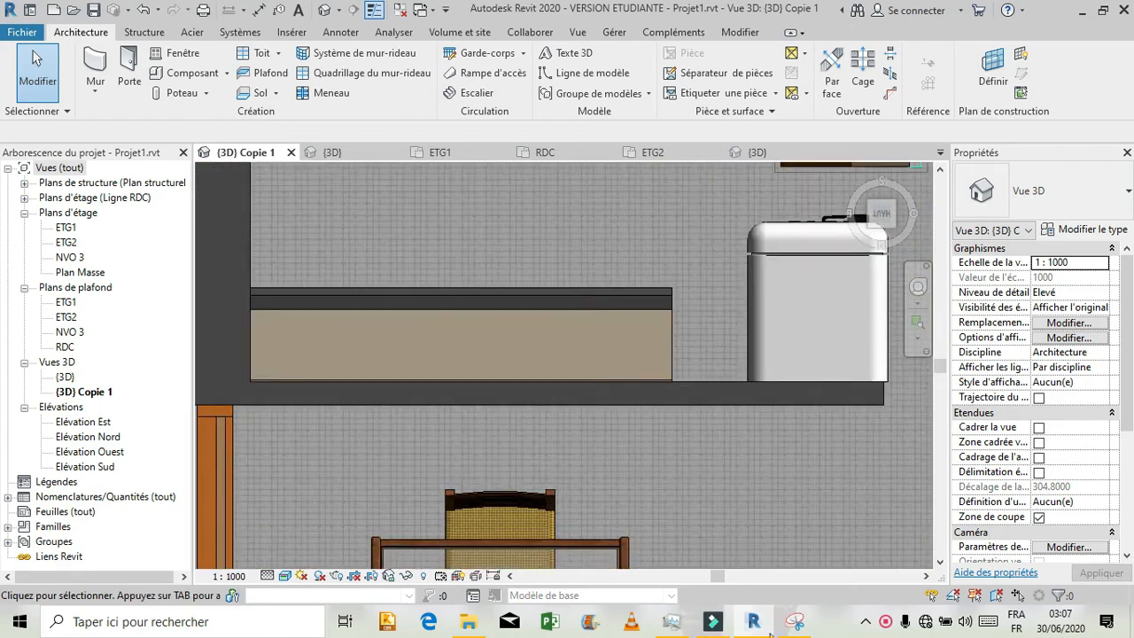
- Check the elevation of the plate on the shelf in the formation revit project's {3D} Copie 1 view and return to Projet1
{"action": "left_click", "coordinate": [940, 152]}
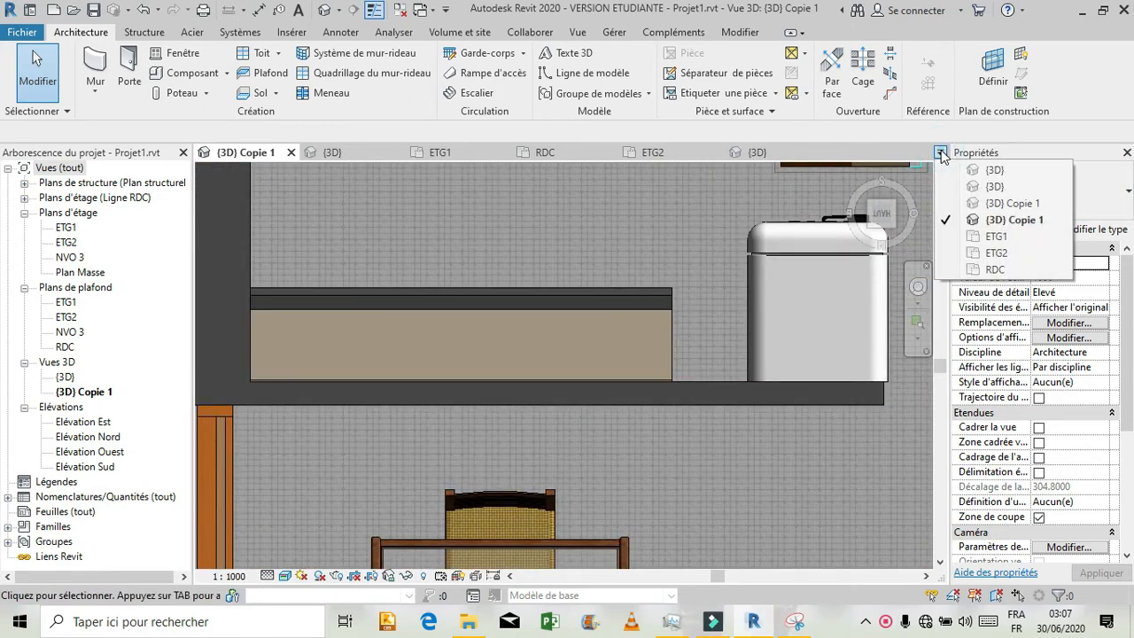
{"action": "left_click", "coordinate": [965, 203]}
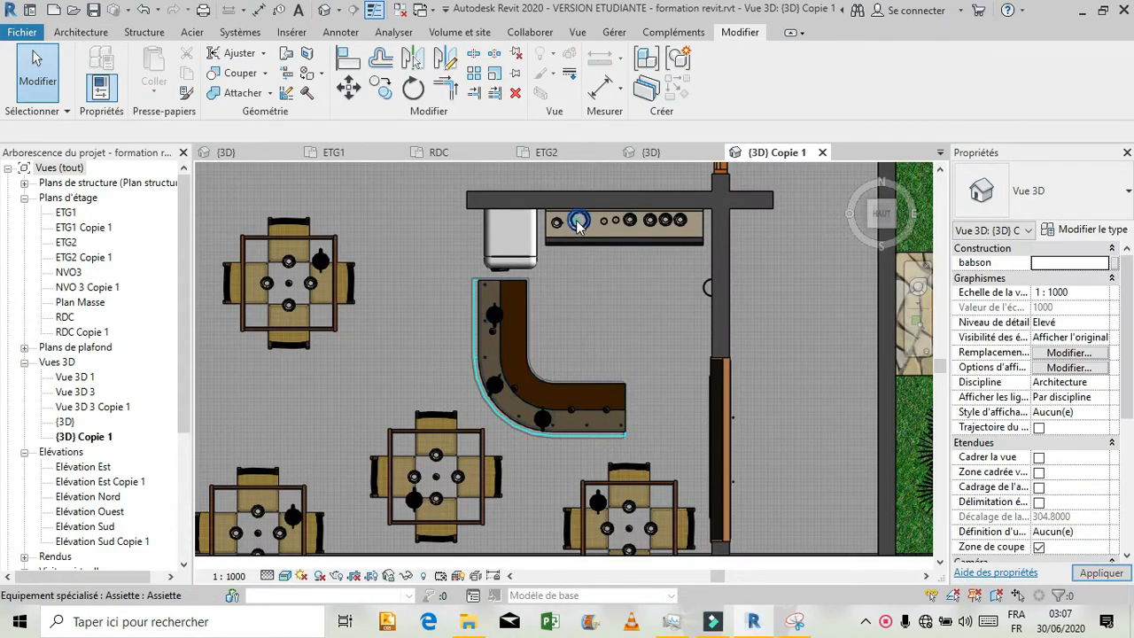
{"action": "left_click", "coordinate": [574, 351]}
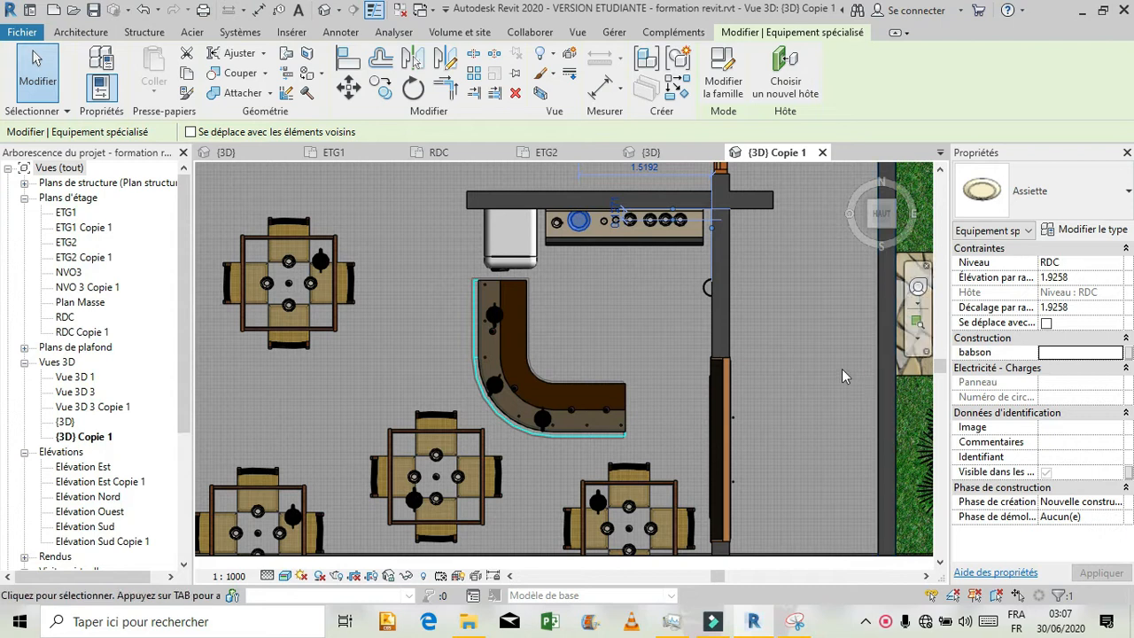
{"action": "left_click", "coordinate": [786, 359]}
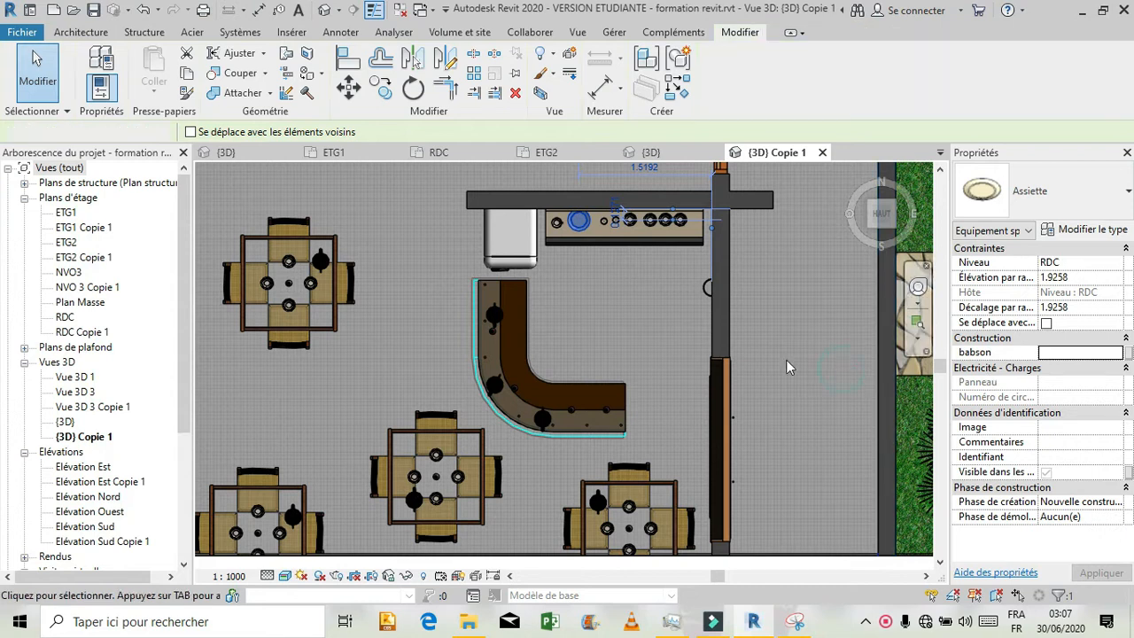
{"action": "left_click", "coordinate": [940, 153]}
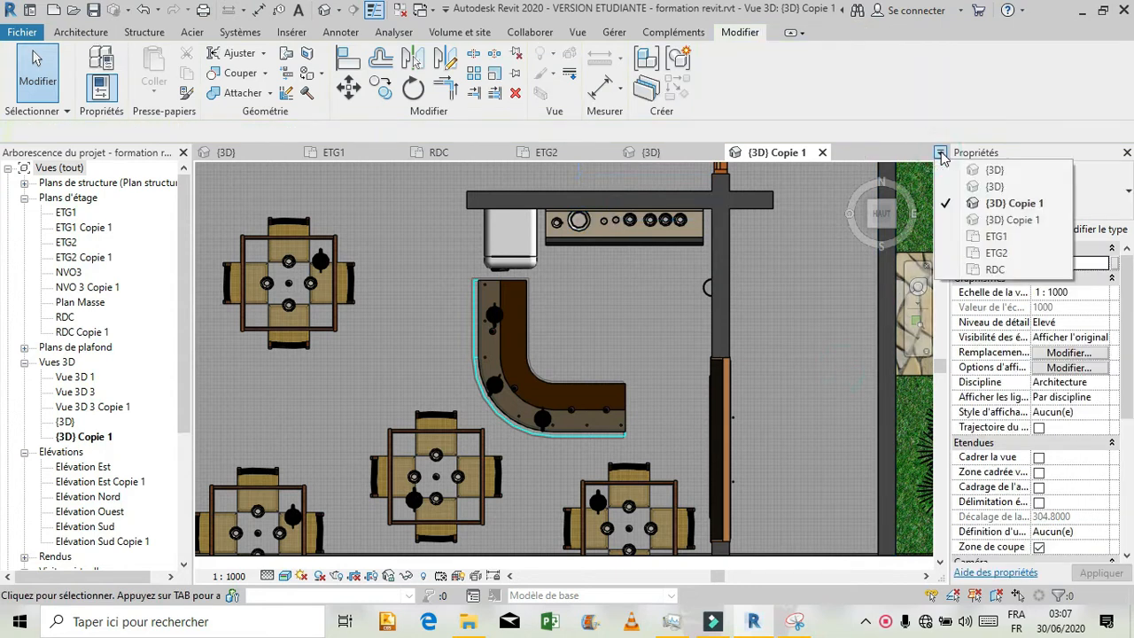
{"action": "left_click", "coordinate": [970, 220]}
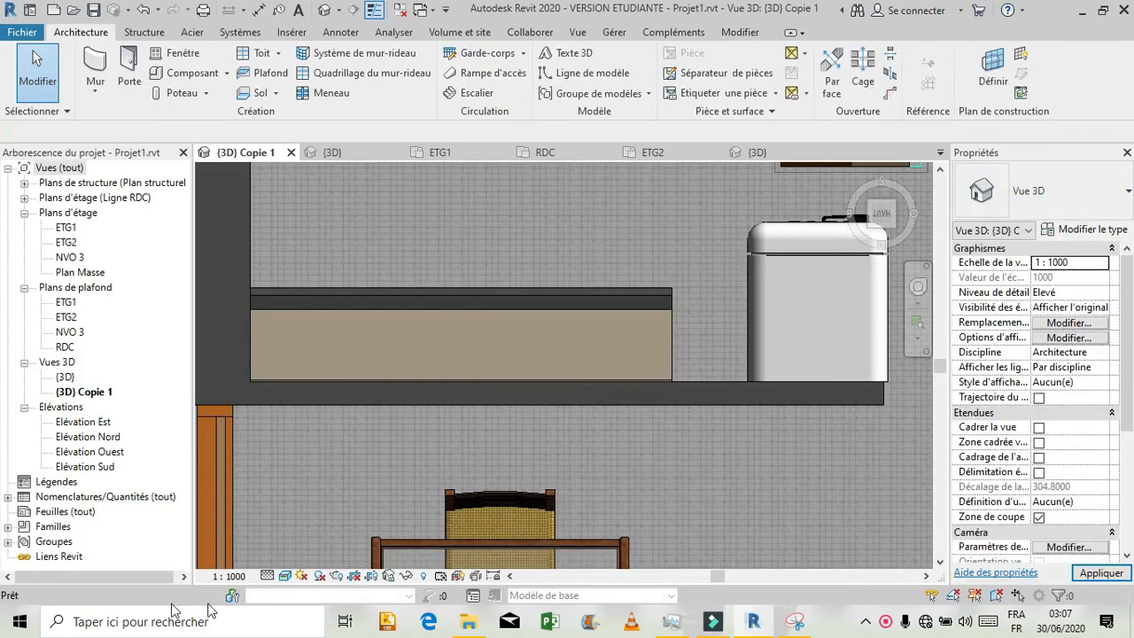
- Start placing a component and choose the Tasse type
{"action": "left_click", "coordinate": [200, 78]}
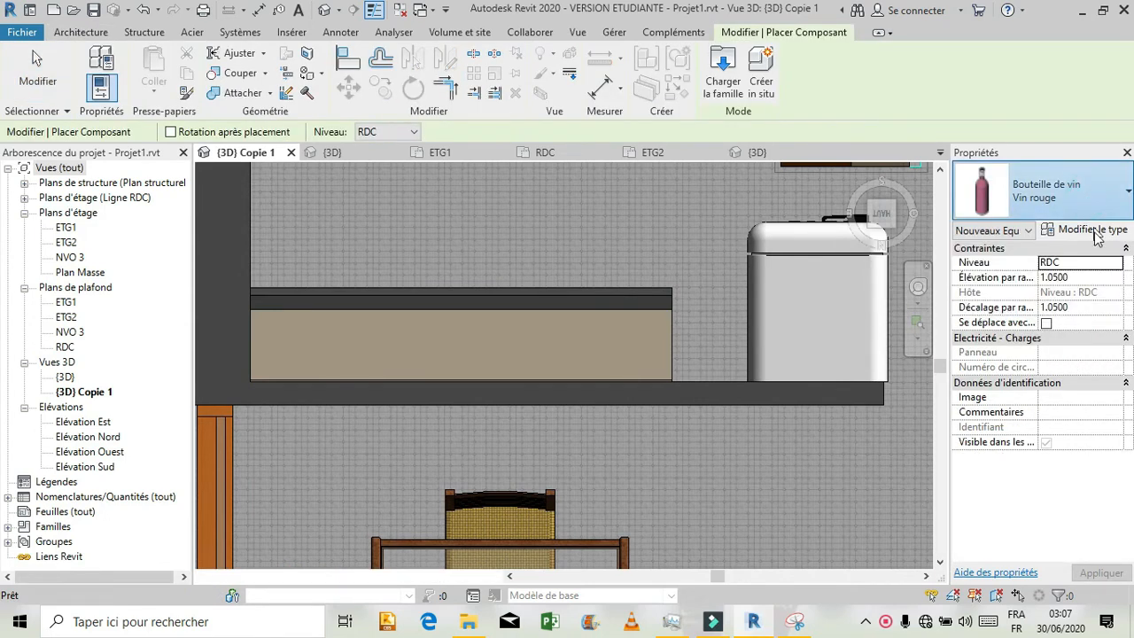
{"action": "left_click", "coordinate": [1095, 206]}
{"action": "scroll", "coordinate": [1041, 317], "scroll_direction": "down", "scroll_amount": 2}
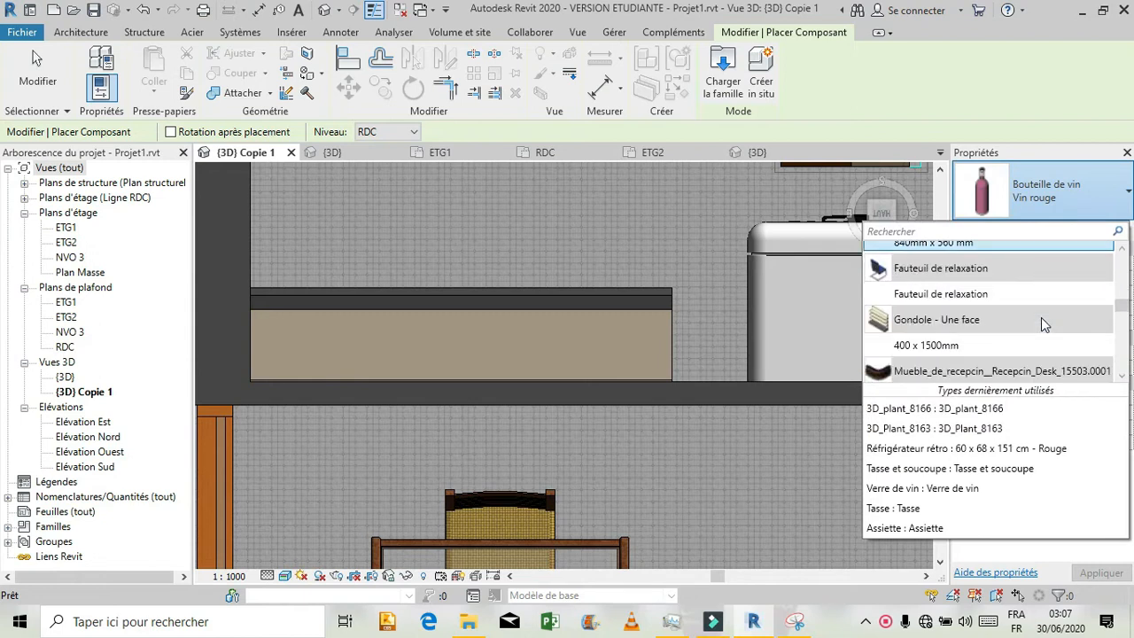
{"action": "scroll", "coordinate": [1041, 317], "scroll_direction": "down", "scroll_amount": 4}
{"action": "scroll", "coordinate": [1042, 317], "scroll_direction": "down", "scroll_amount": 5}
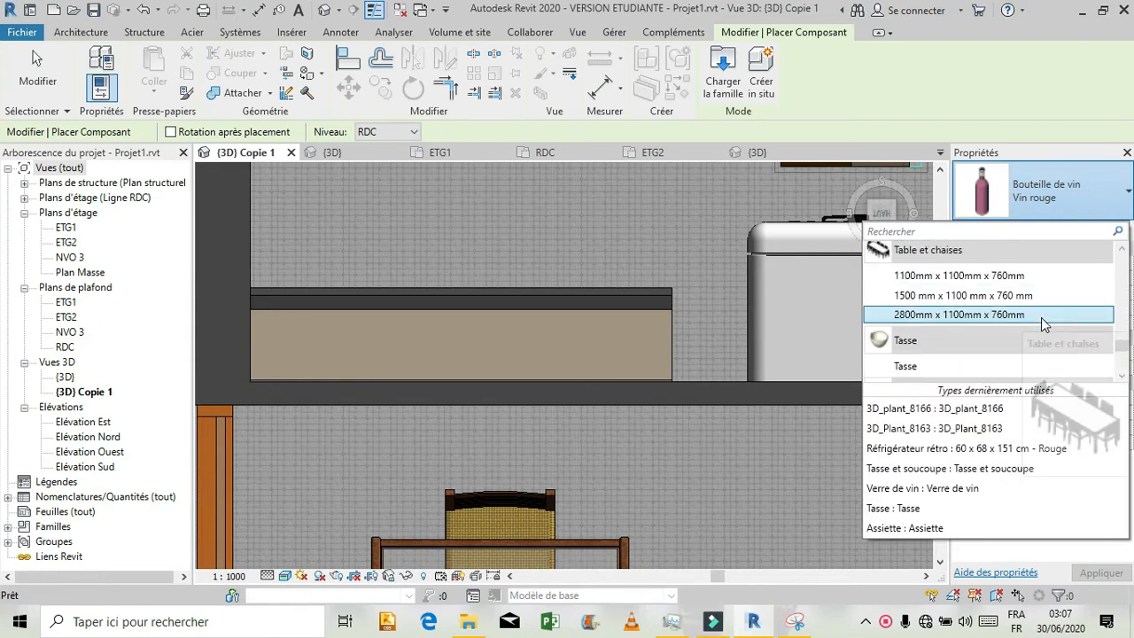
{"action": "scroll", "coordinate": [1044, 325], "scroll_direction": "down", "scroll_amount": 1}
{"action": "left_click", "coordinate": [1042, 326]}
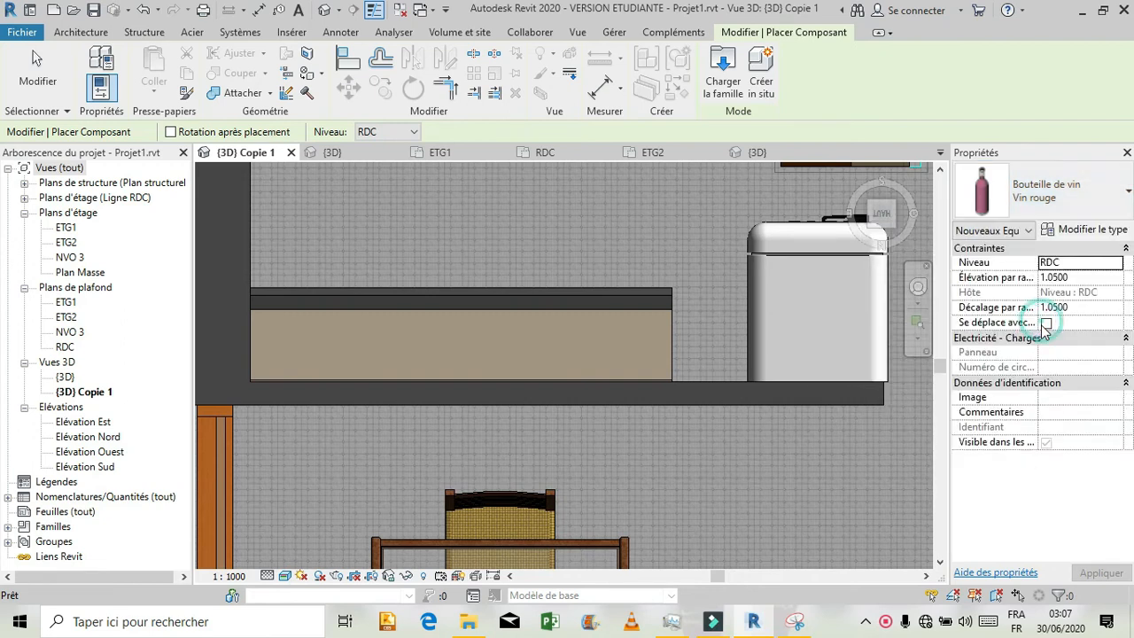
- Set the new cup's elevation from level RDC to 1.9258
{"action": "left_click", "coordinate": [1076, 272]}
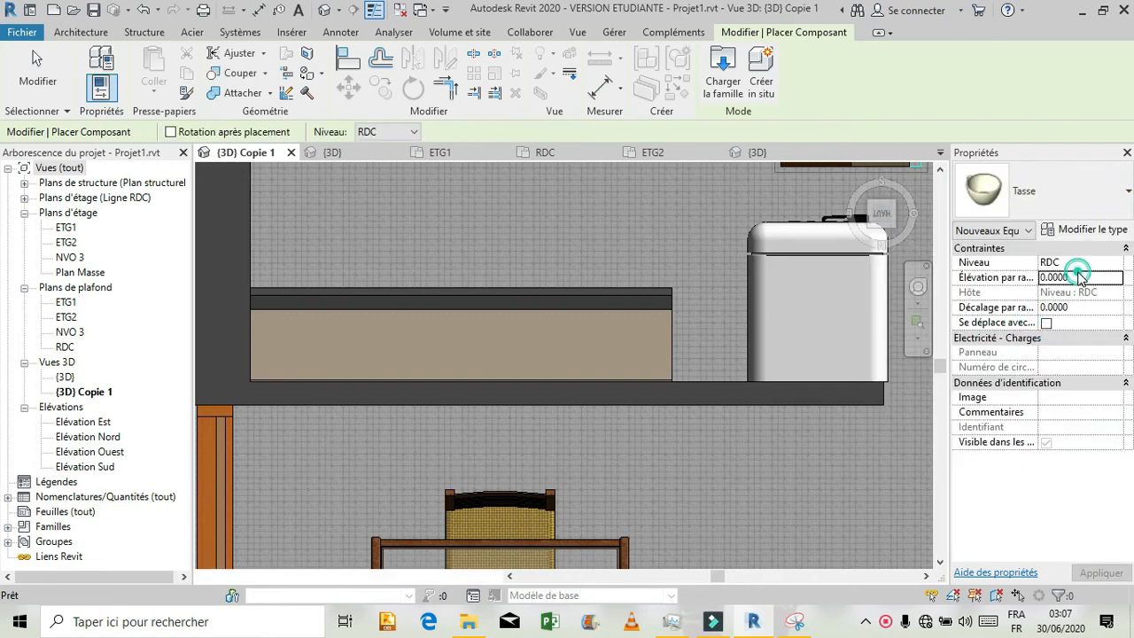
{"action": "left_click", "coordinate": [1080, 267]}
{"action": "left_click", "coordinate": [1080, 278]}
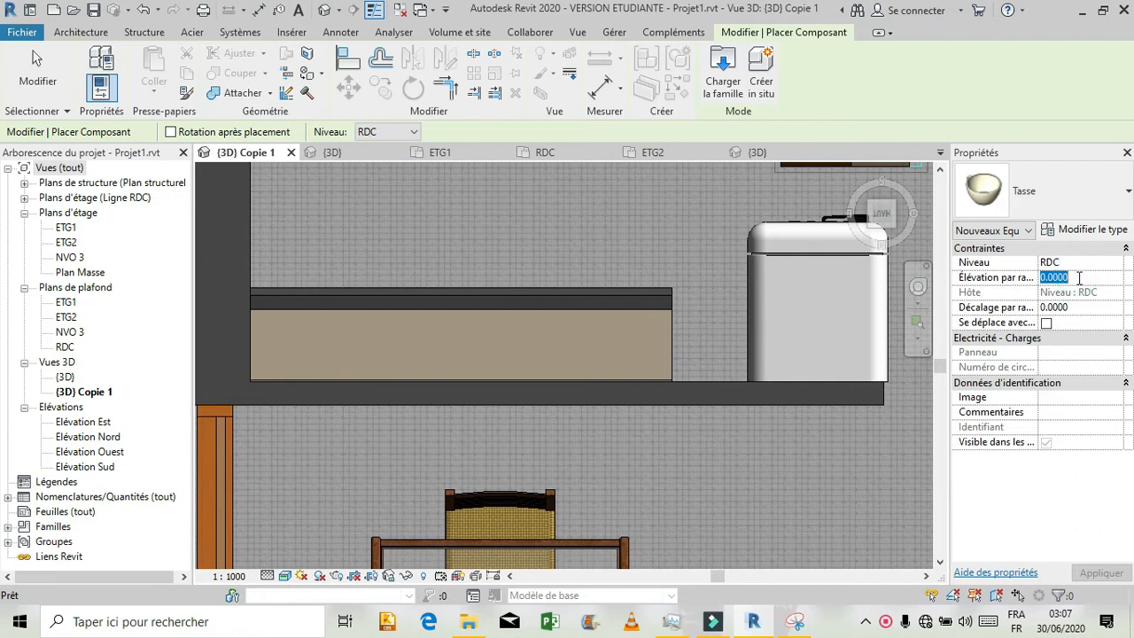
{"action": "type", "text": "1"}
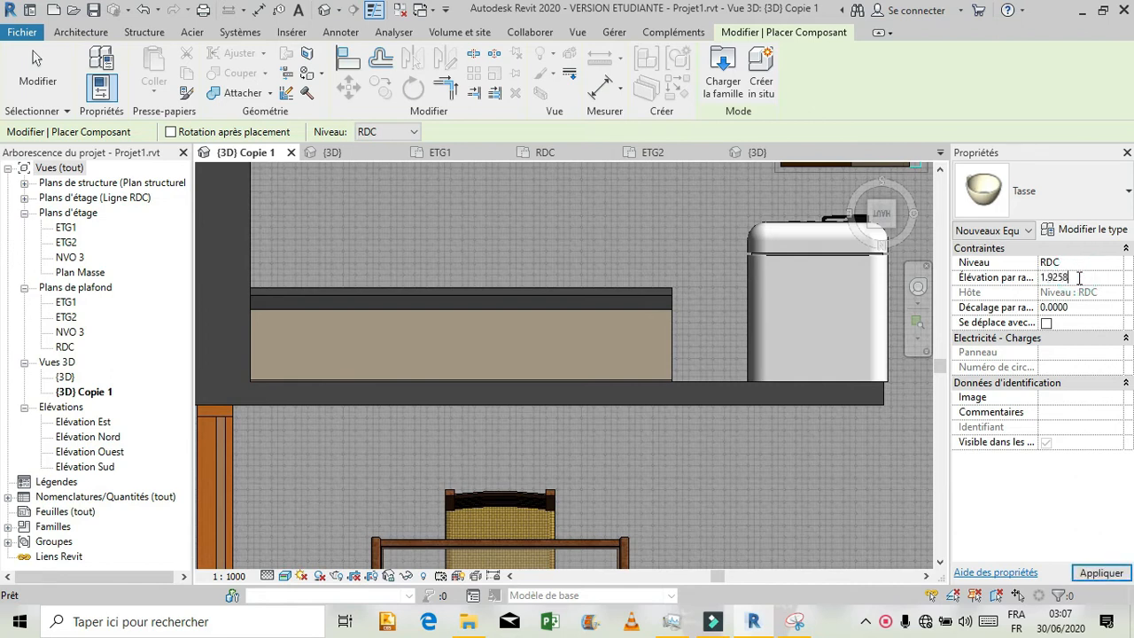
{"action": "type", "text": ".9258"}
{"action": "left_click", "coordinate": [1124, 574]}
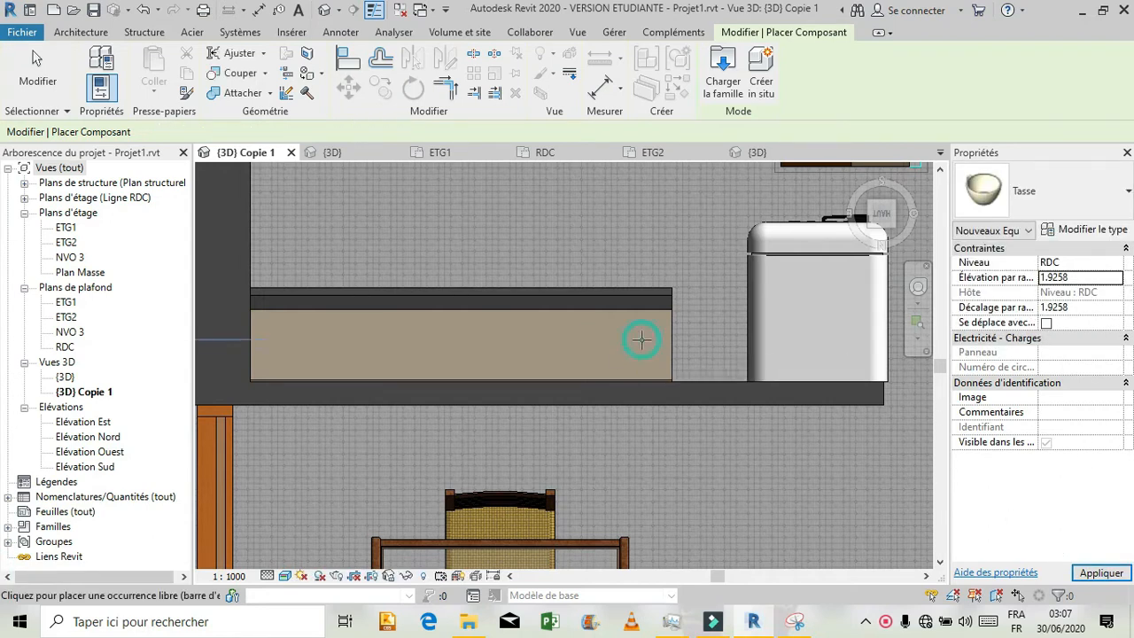
- Place a cup on the shelf unit near its refrigerator-side end, about 1.81 m from the side wall
{"action": "left_click", "coordinate": [641, 339]}
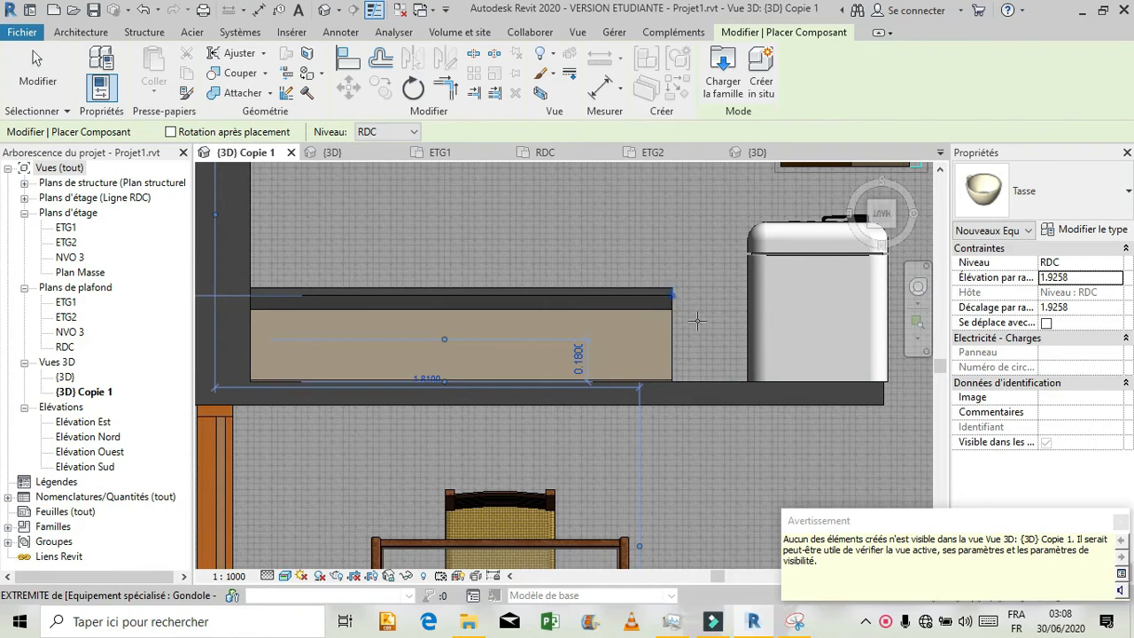
{"action": "left_click", "coordinate": [1122, 523]}
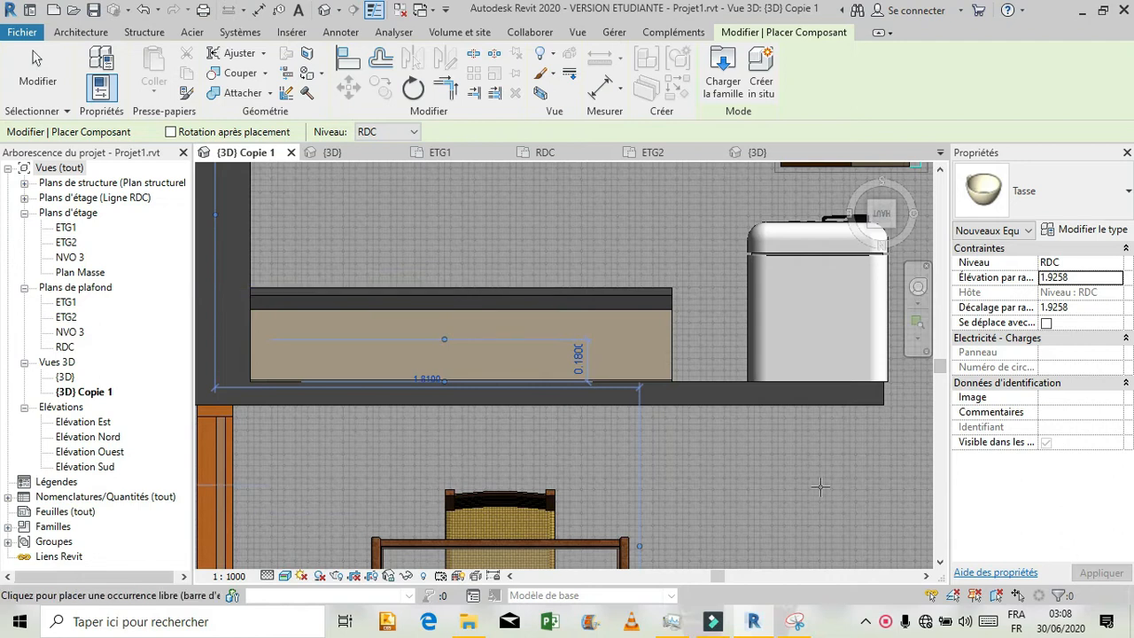
{"action": "key", "text": "Escape"}
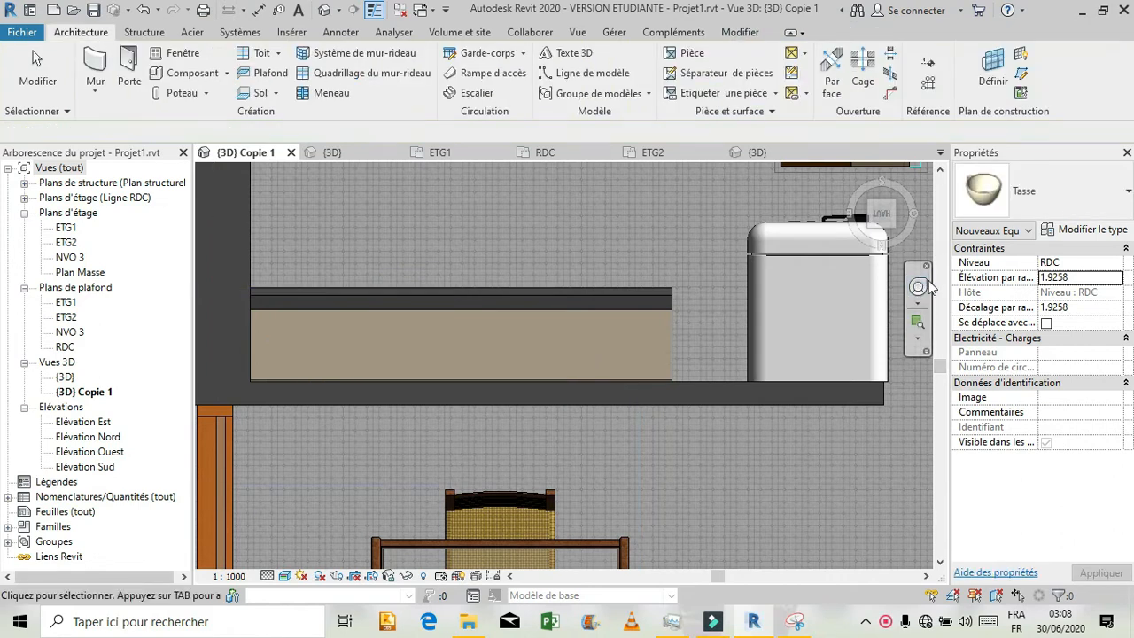
- Examine the bar area and its shelf unit in 3D to check the placed cup
{"action": "left_click", "coordinate": [919, 288]}
{"action": "left_click_drag", "start_coordinate": [605, 351], "coordinate": [363, 290]}
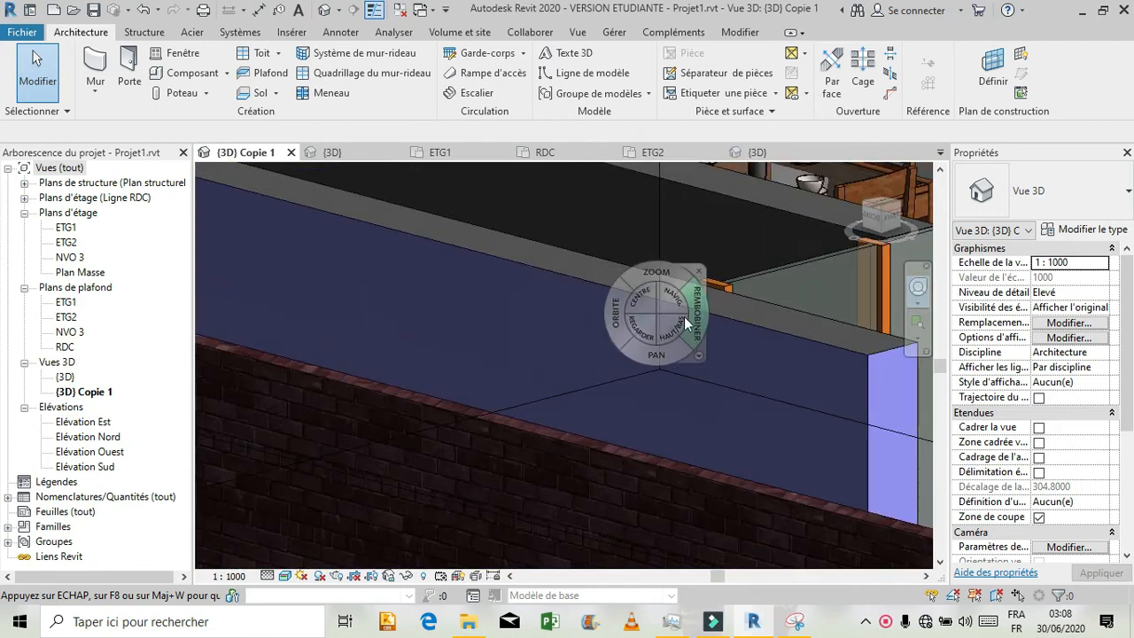
{"action": "left_click_drag", "start_coordinate": [605, 330], "coordinate": [494, 314]}
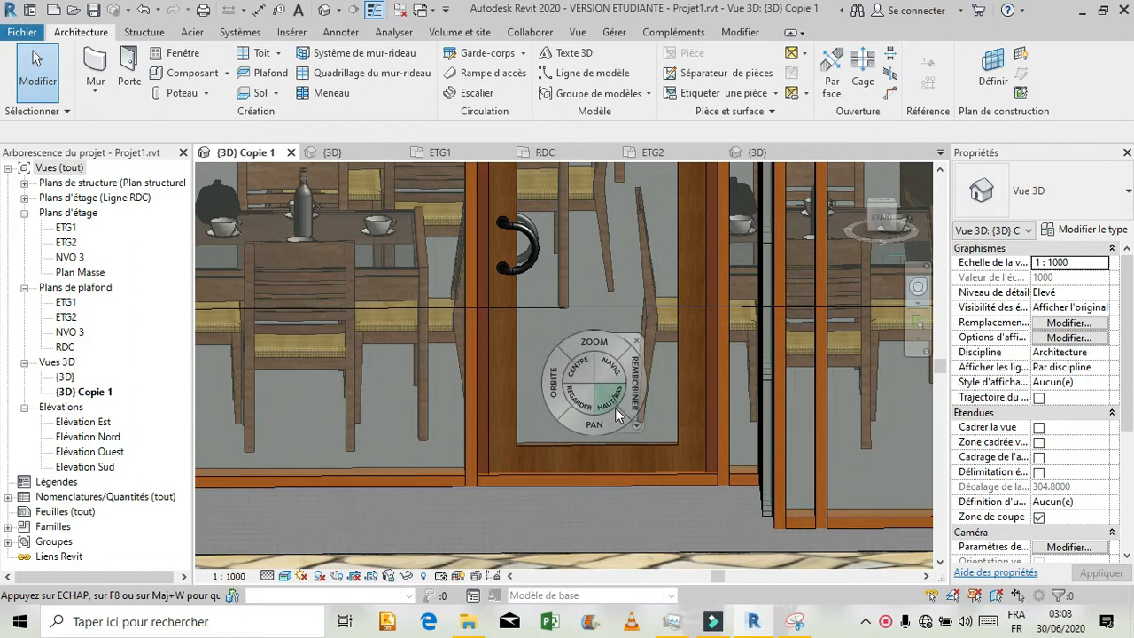
{"action": "left_click_drag", "start_coordinate": [594, 341], "coordinate": [591, 365]}
{"action": "left_click_drag", "start_coordinate": [746, 293], "coordinate": [633, 341]}
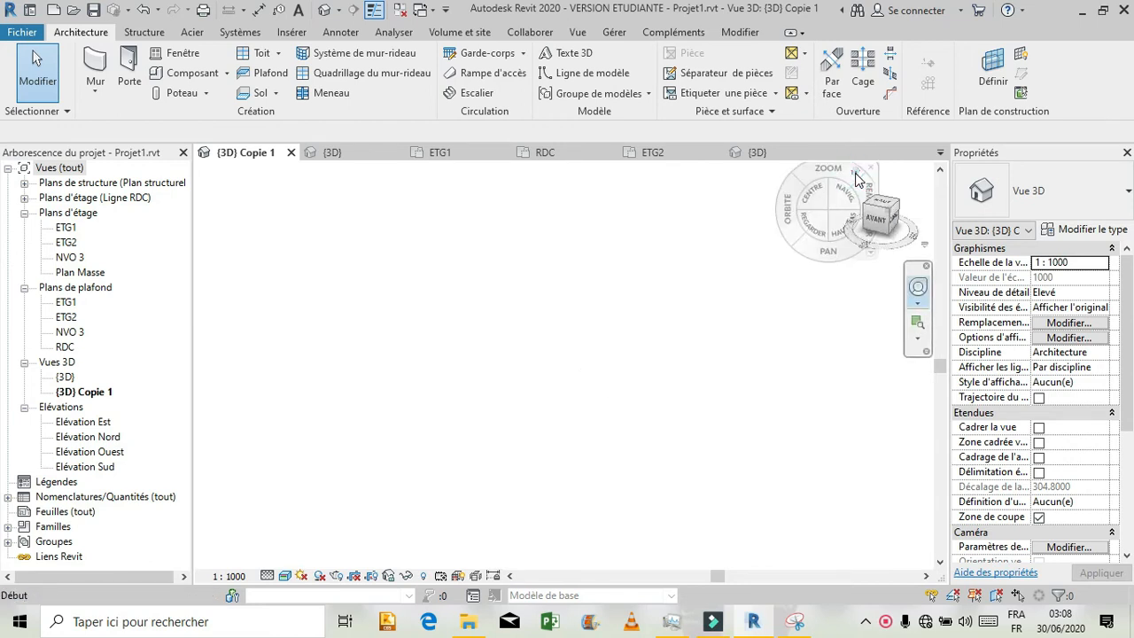
{"action": "left_click", "coordinate": [856, 174]}
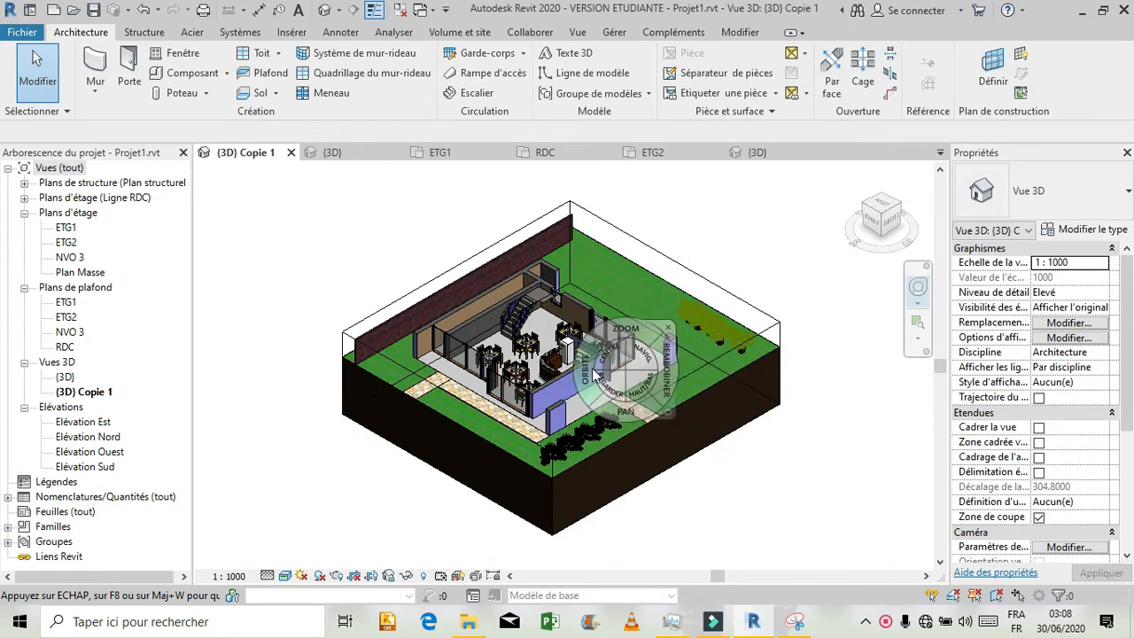
{"action": "left_click_drag", "start_coordinate": [585, 377], "coordinate": [776, 378]}
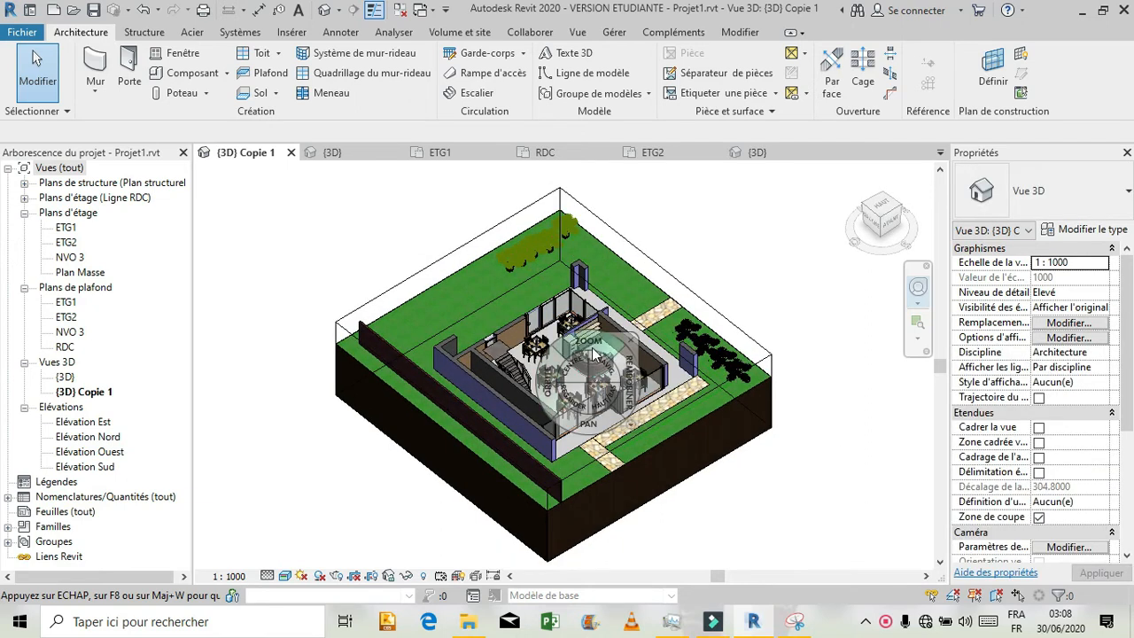
{"action": "left_click_drag", "start_coordinate": [608, 312], "coordinate": [609, 295]}
{"action": "left_click_drag", "start_coordinate": [609, 301], "coordinate": [609, 274]}
{"action": "left_click_drag", "start_coordinate": [608, 355], "coordinate": [448, 356]}
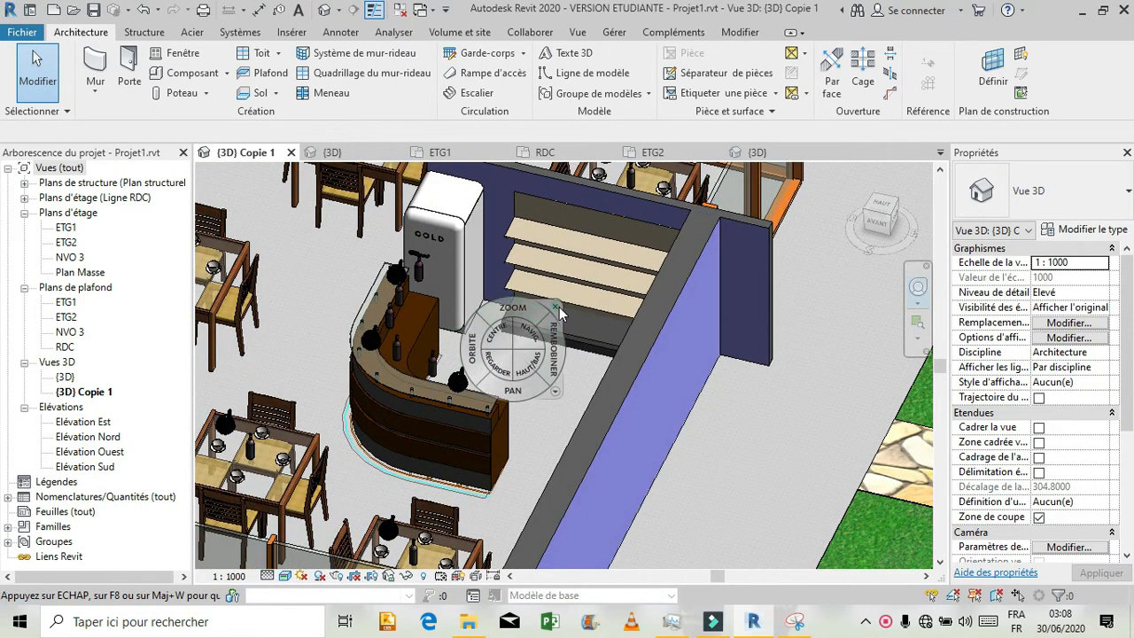
{"action": "key", "text": "Escape"}
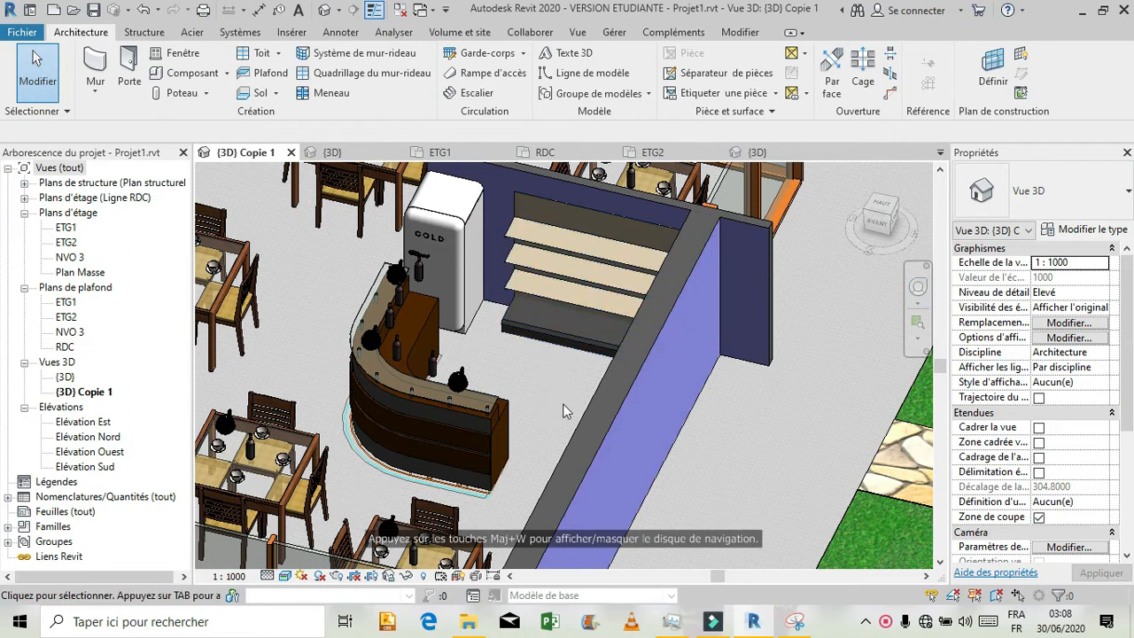
- Select the shelf unit beside the refrigerator and bring up the reference plan capture in Outil Capture d'écran
{"action": "scroll", "coordinate": [581, 232], "scroll_direction": "down", "scroll_amount": 5}
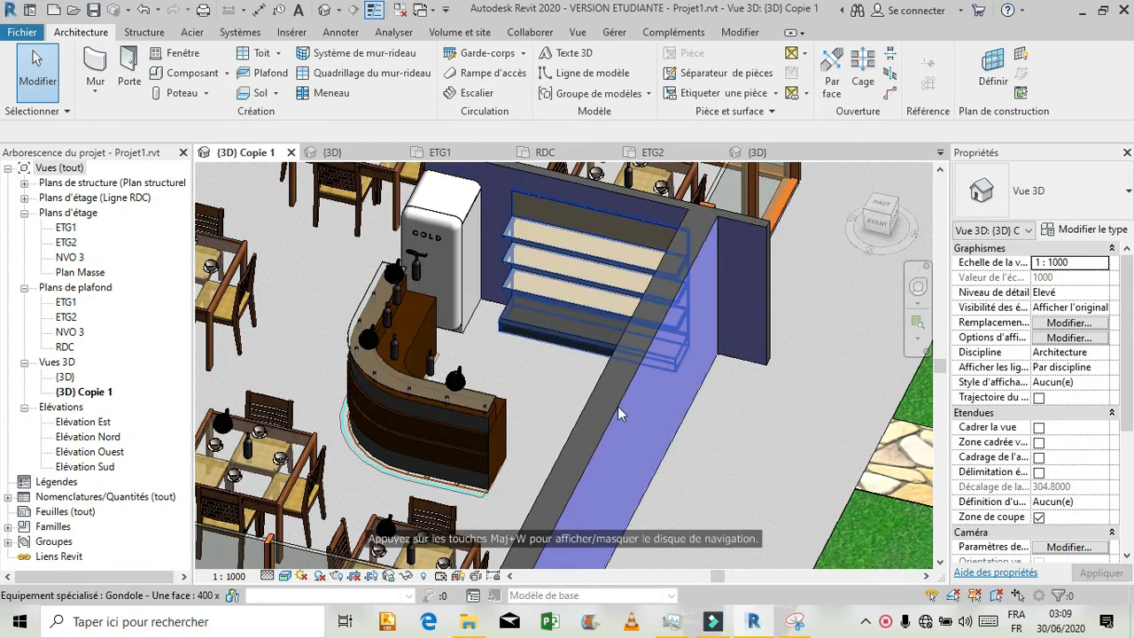
{"action": "scroll", "coordinate": [606, 293], "scroll_direction": "up", "scroll_amount": 4}
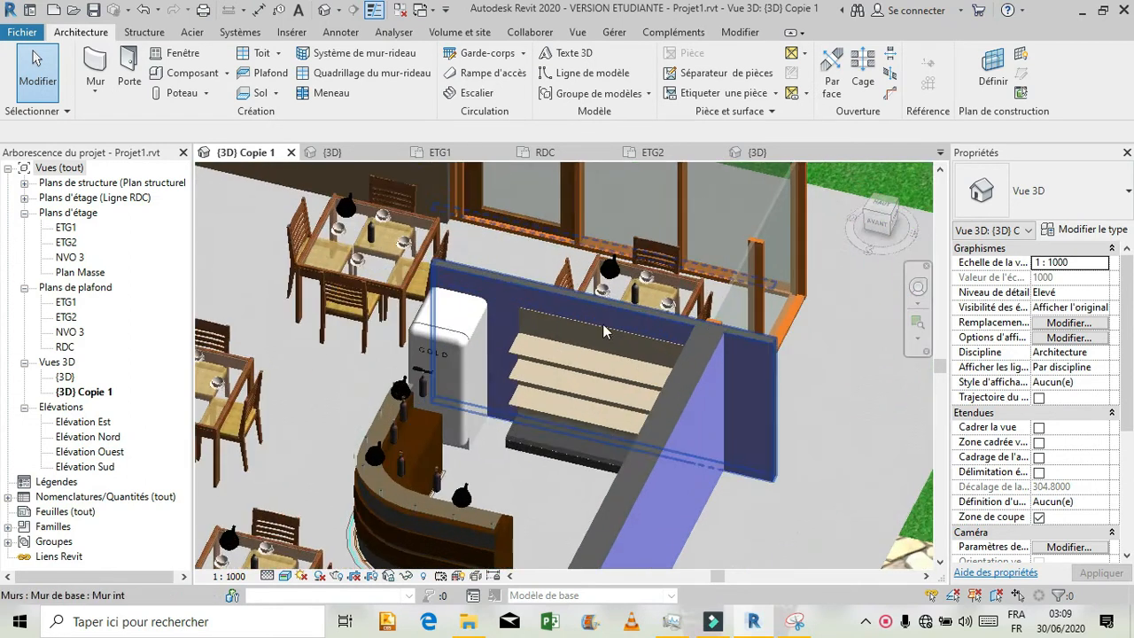
{"action": "scroll", "coordinate": [603, 354], "scroll_direction": "up", "scroll_amount": 3}
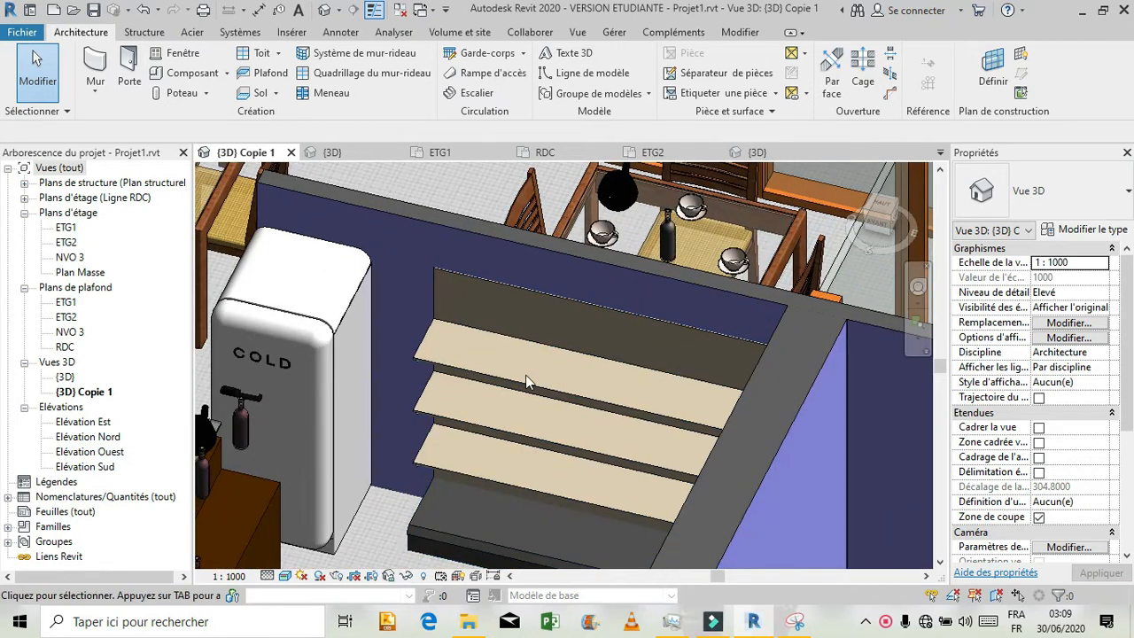
{"action": "left_click", "coordinate": [495, 283]}
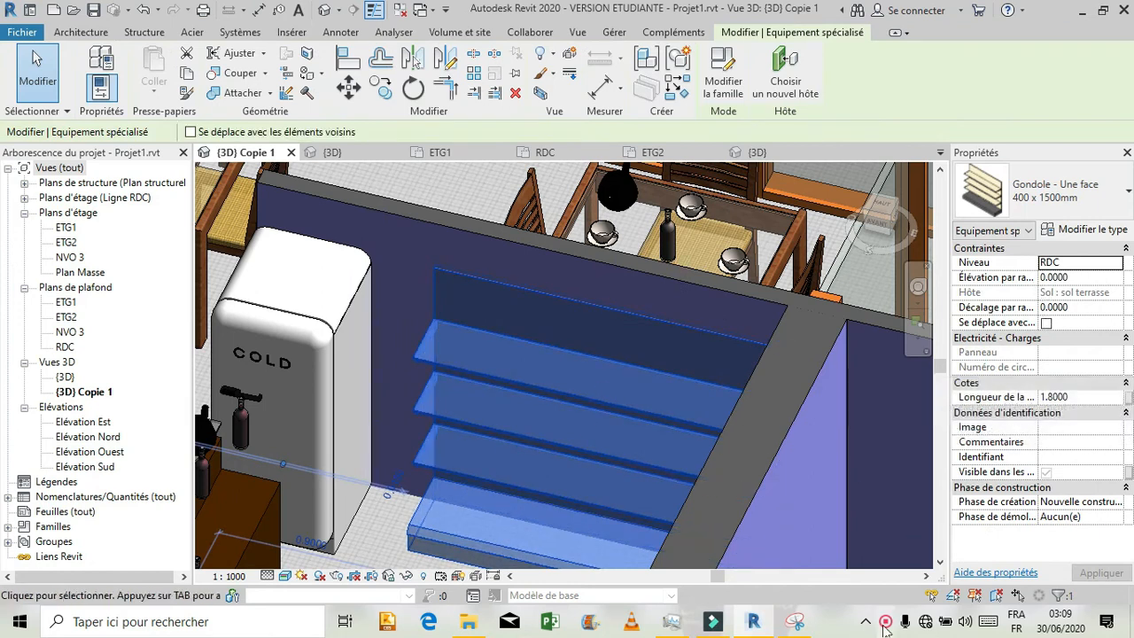
{"action": "left_click", "coordinate": [788, 626]}
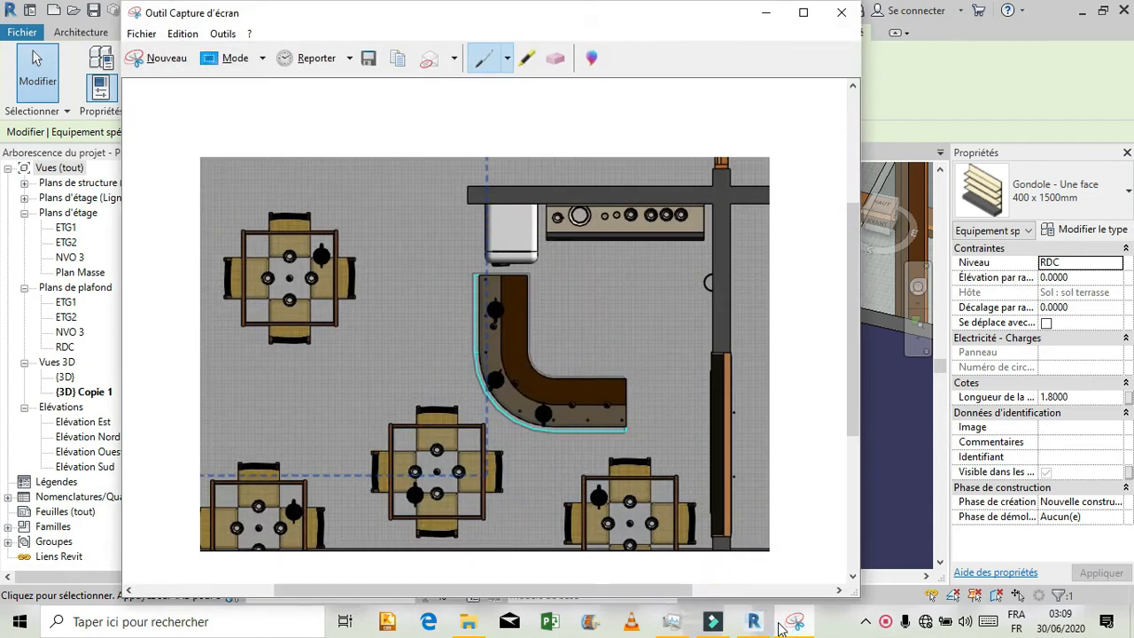
- Open the reference project's {3D} Copie 1 view and examine the bar's shelf unit and its tableware from the front
{"action": "left_click", "coordinate": [790, 624]}
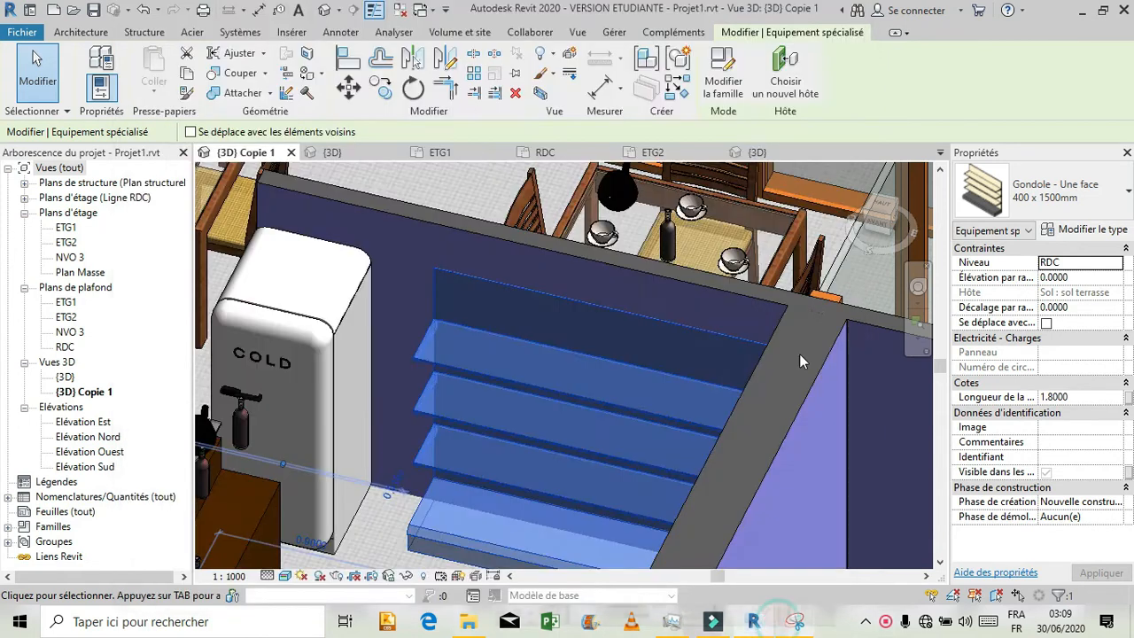
{"action": "left_click", "coordinate": [941, 152]}
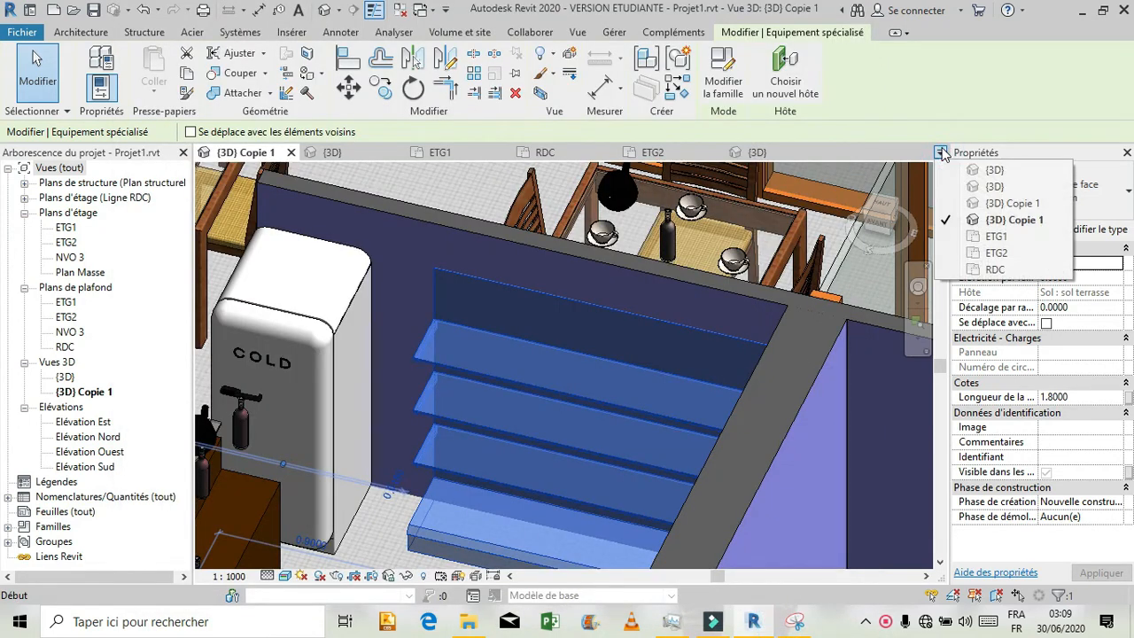
{"action": "left_click", "coordinate": [957, 203]}
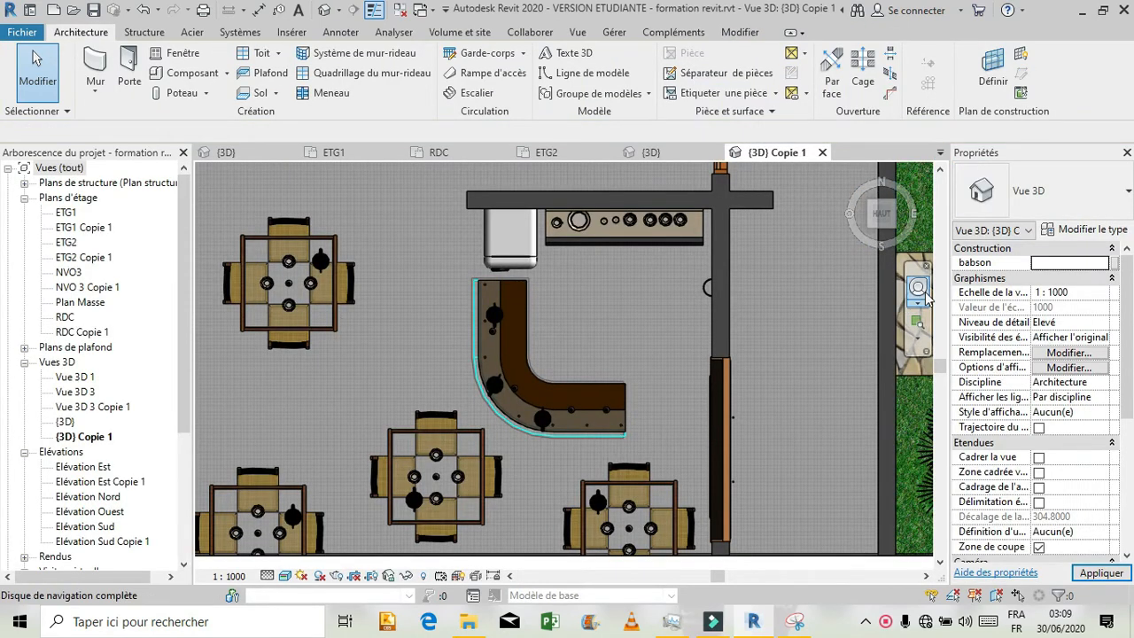
{"action": "left_click", "coordinate": [919, 292]}
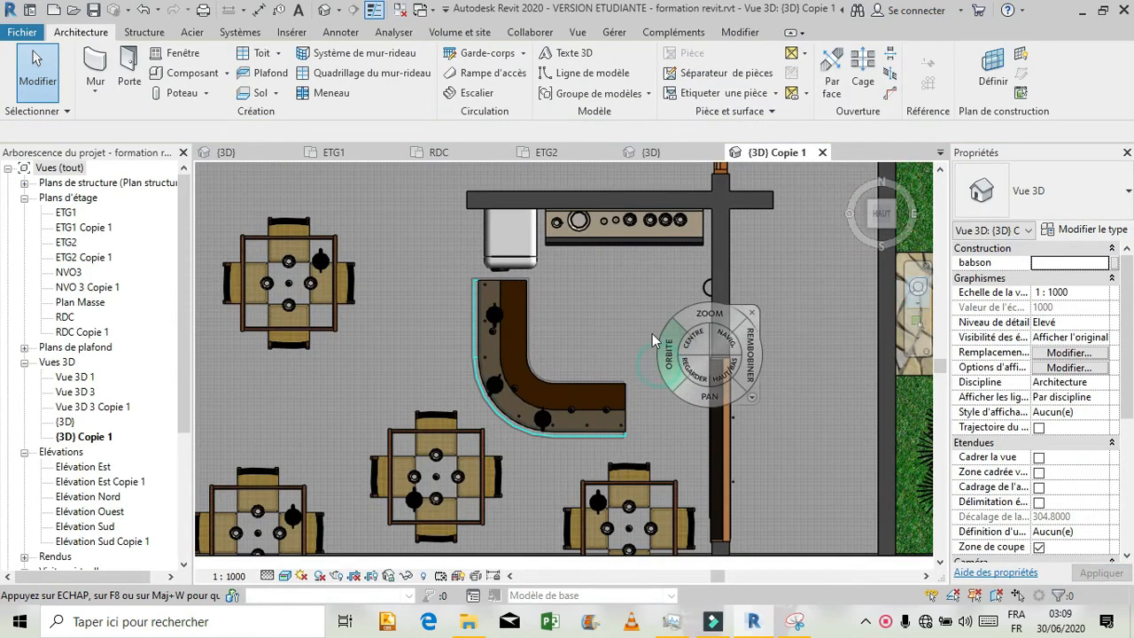
{"action": "mouse_move", "coordinate": [603, 286]}
{"action": "left_mouse_down"}
{"action": "mouse_move", "coordinate": [590, 256]}
{"action": "mouse_move", "coordinate": [562, 253]}
{"action": "mouse_move", "coordinate": [562, 241]}
{"action": "mouse_move", "coordinate": [724, 537]}
{"action": "left_mouse_up"}
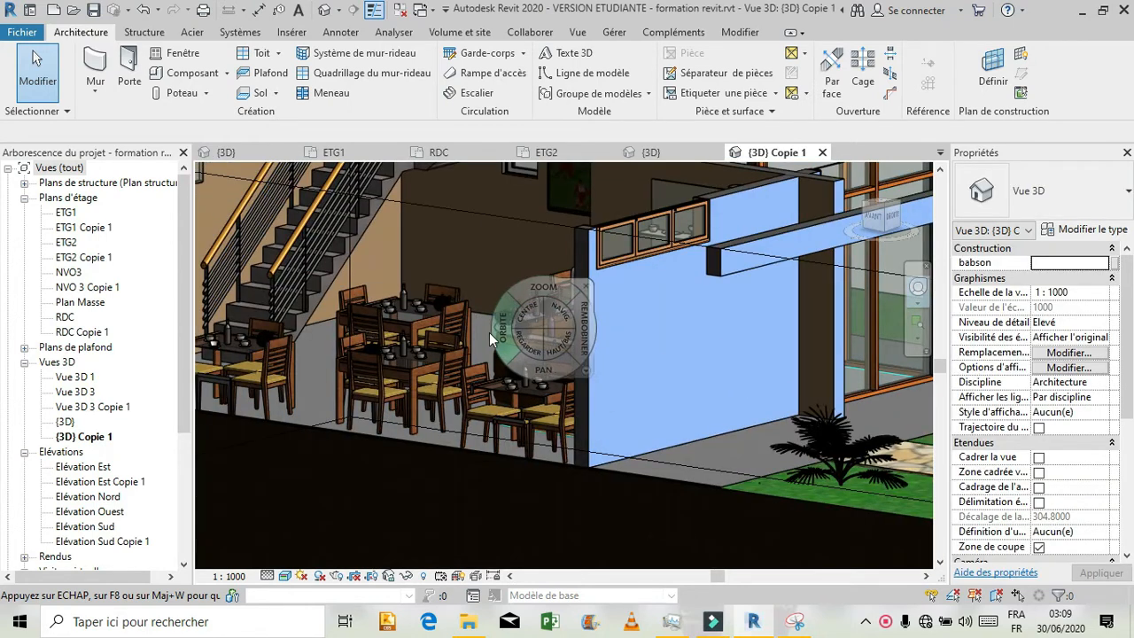
{"action": "left_click_drag", "start_coordinate": [513, 348], "coordinate": [580, 341]}
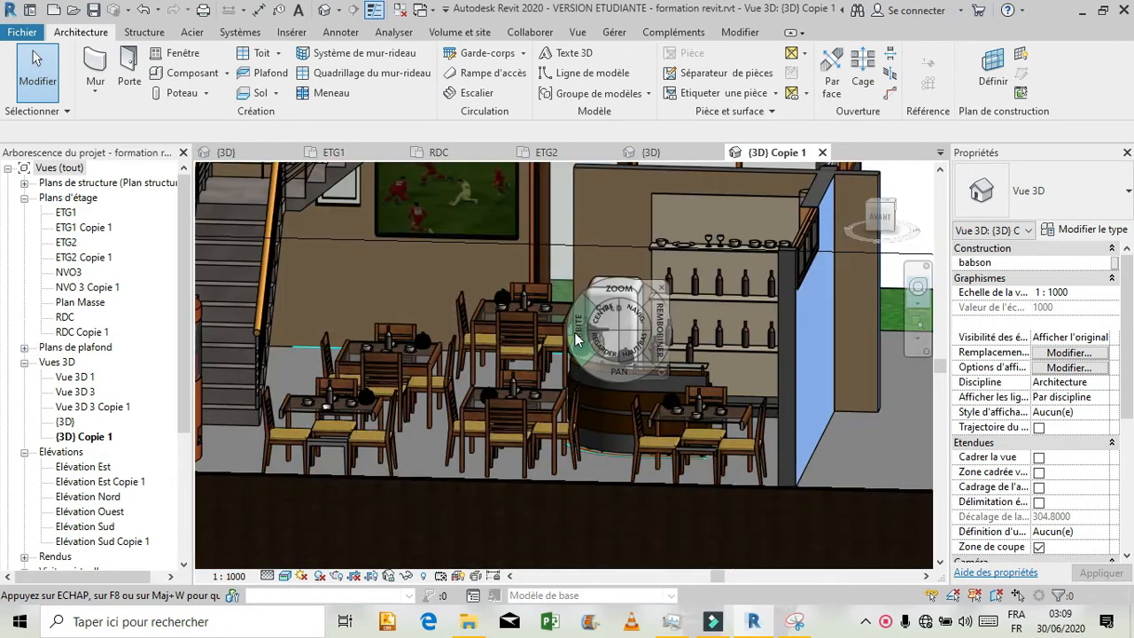
{"action": "left_click", "coordinate": [721, 264]}
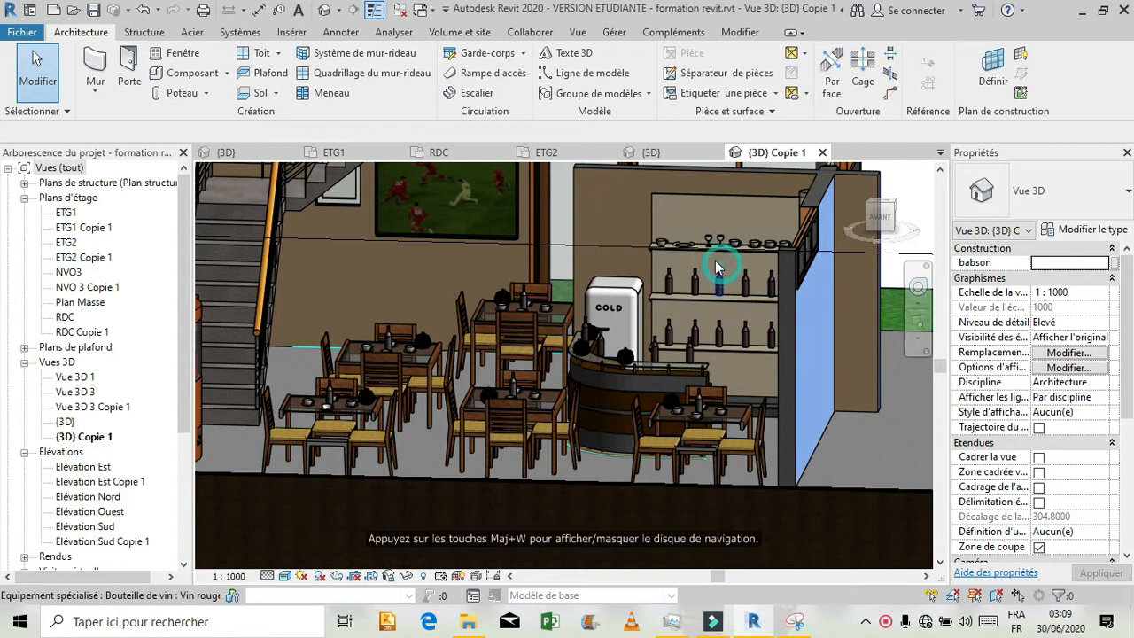
{"action": "scroll", "coordinate": [698, 225], "scroll_direction": "up", "scroll_amount": 5}
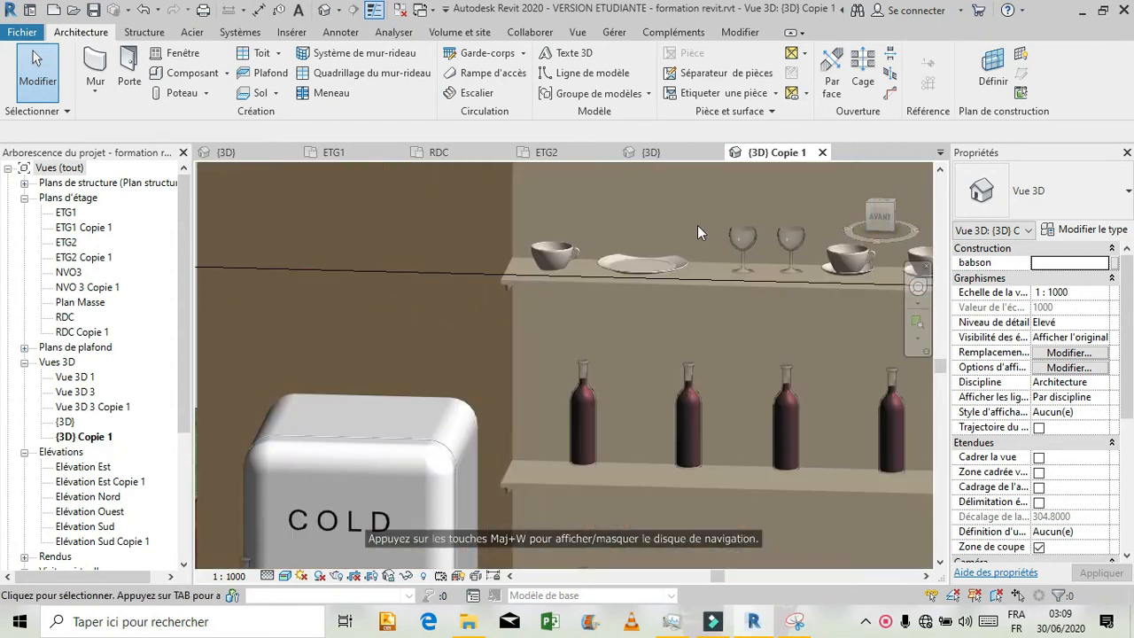
{"action": "scroll", "coordinate": [534, 301], "scroll_direction": "down", "scroll_amount": 2}
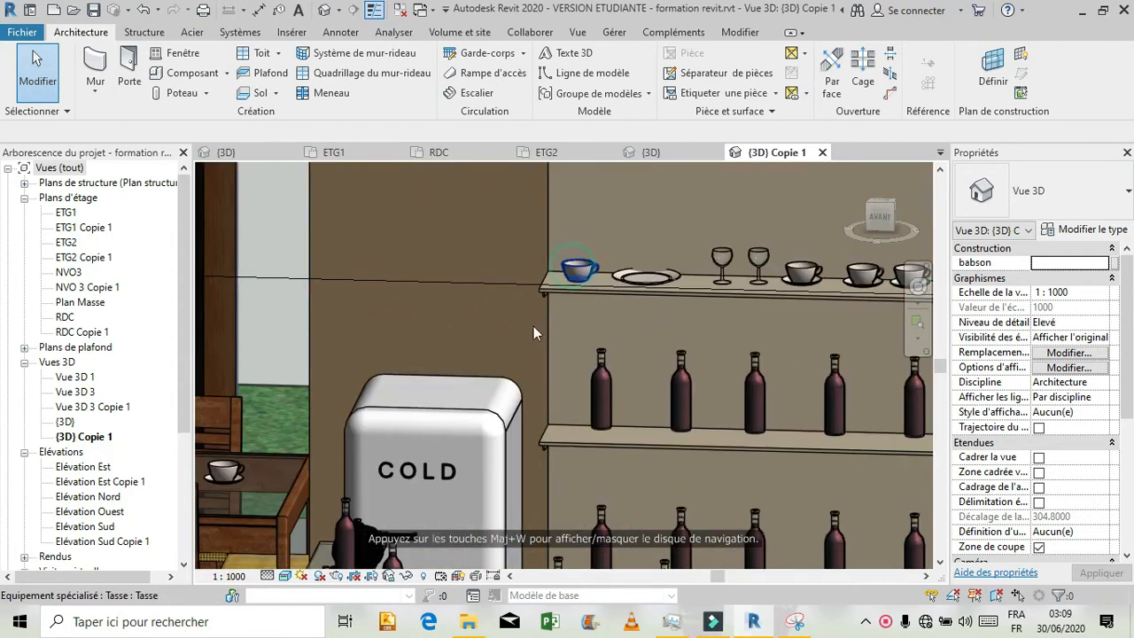
- Check the elevation properties of the reference project's first cup, the leftmost wine bottle on each bottle shelf, and the shelf unit
{"action": "left_click", "coordinate": [501, 380]}
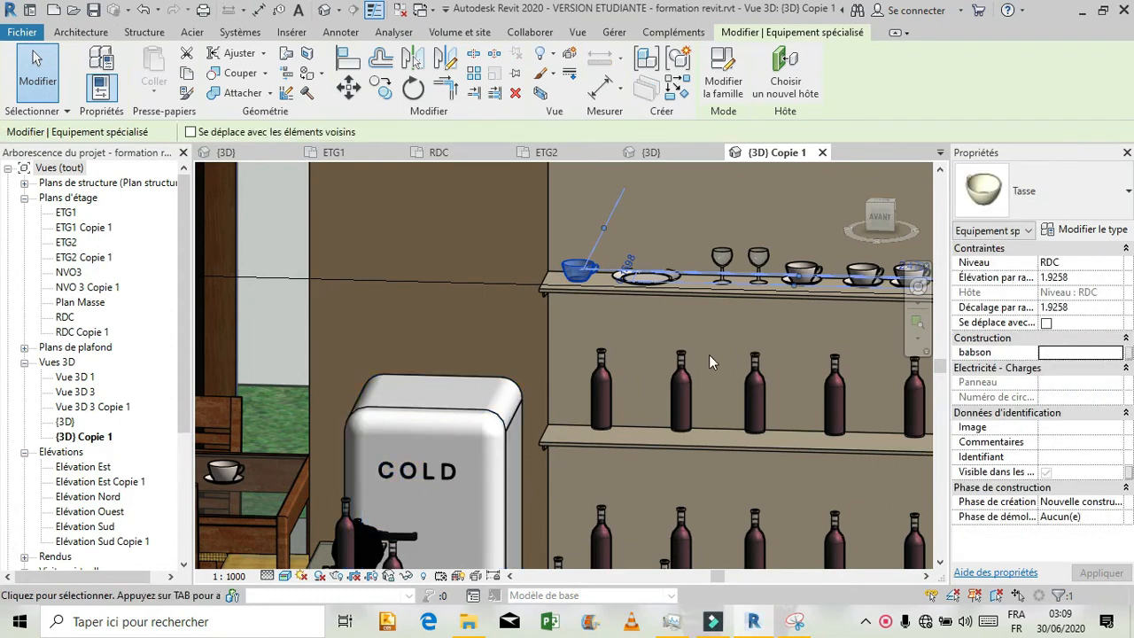
{"action": "left_click", "coordinate": [653, 324]}
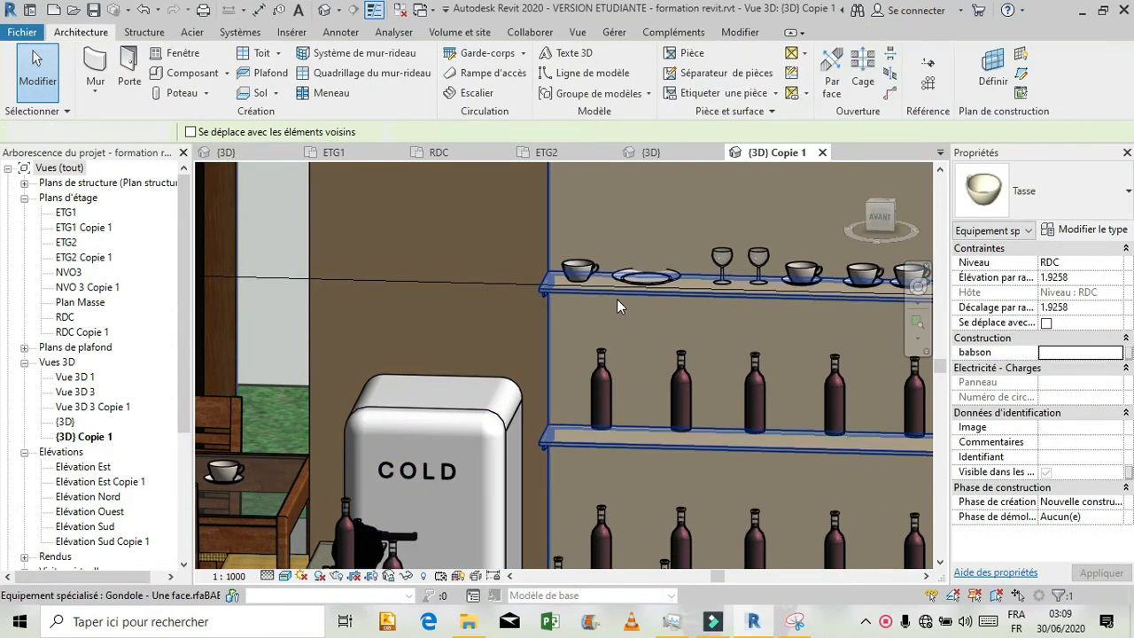
{"action": "scroll", "coordinate": [600, 306], "scroll_direction": "down", "scroll_amount": 4}
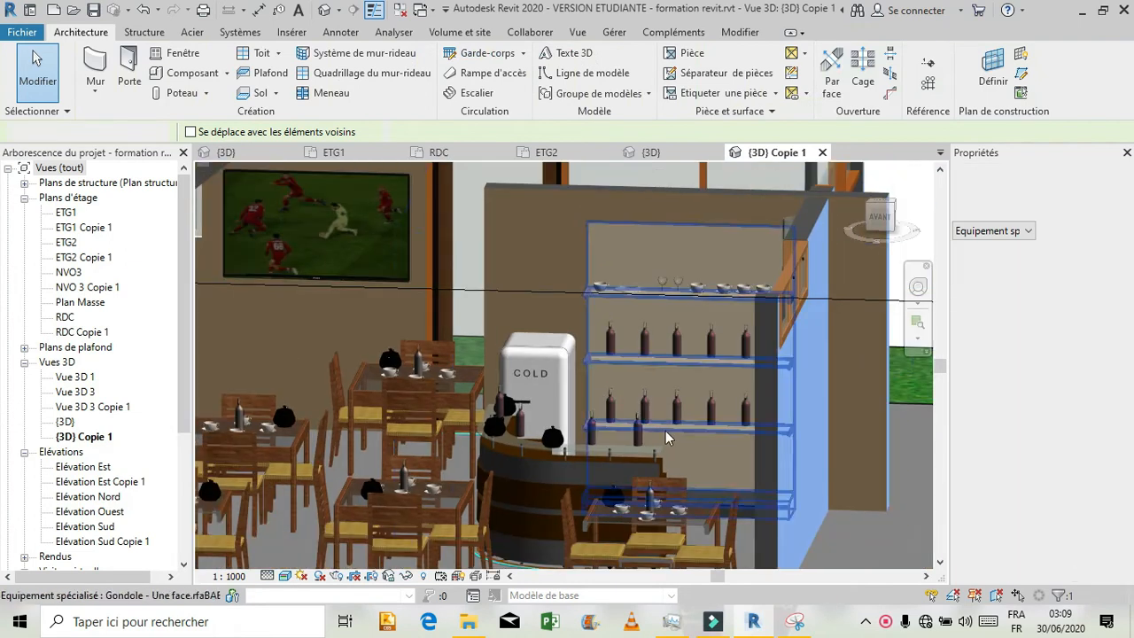
{"action": "scroll", "coordinate": [640, 398], "scroll_direction": "up", "scroll_amount": 3}
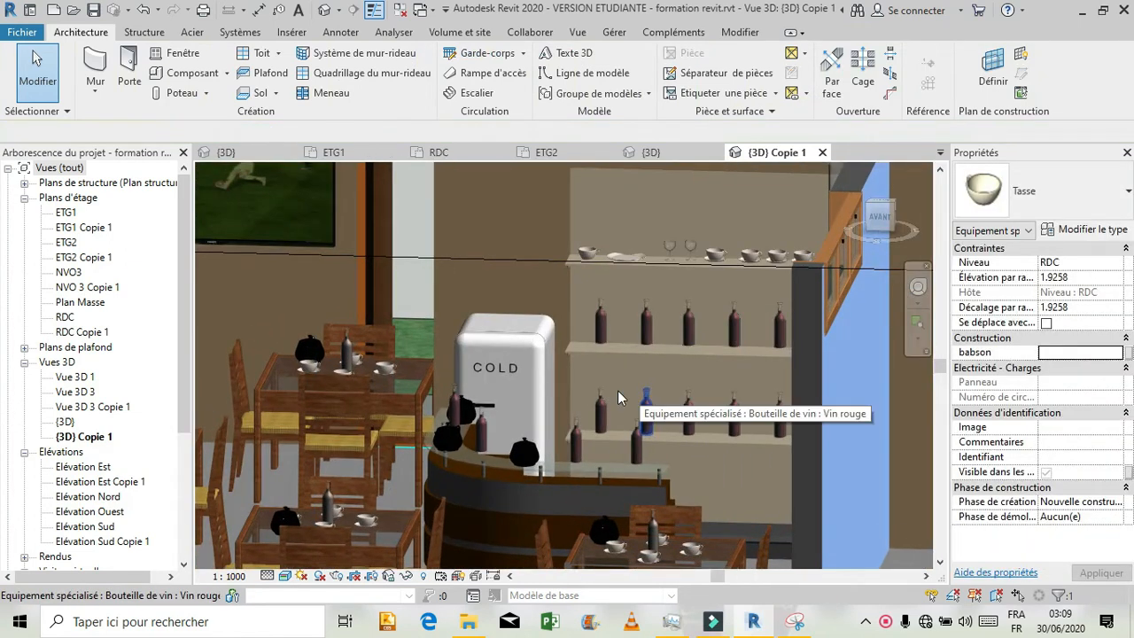
{"action": "left_click", "coordinate": [606, 399]}
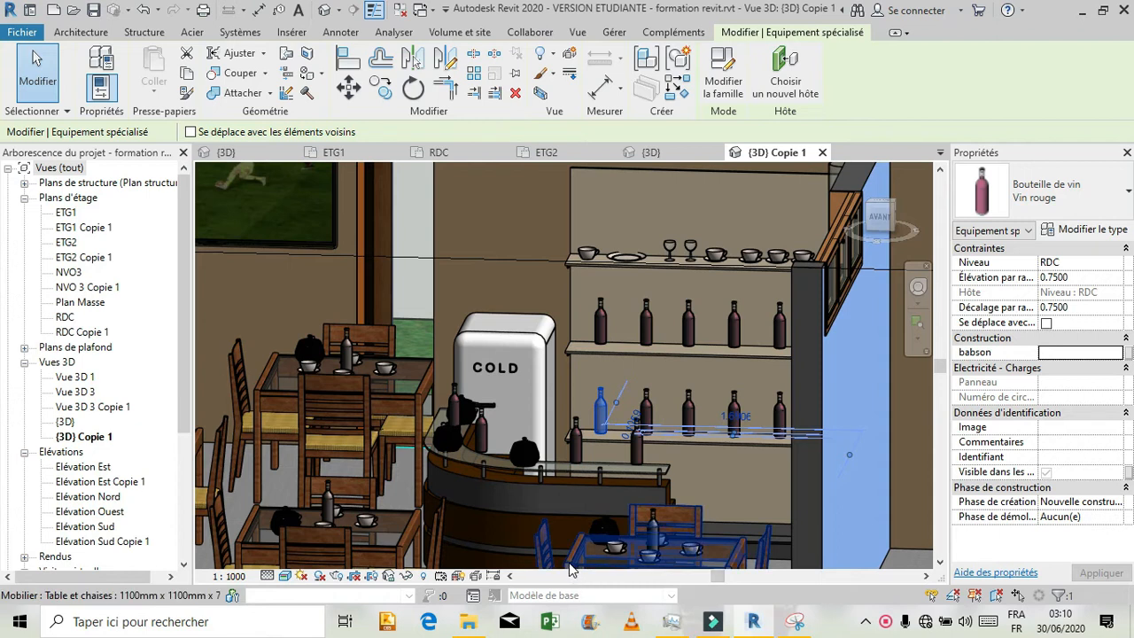
{"action": "left_click", "coordinate": [601, 319]}
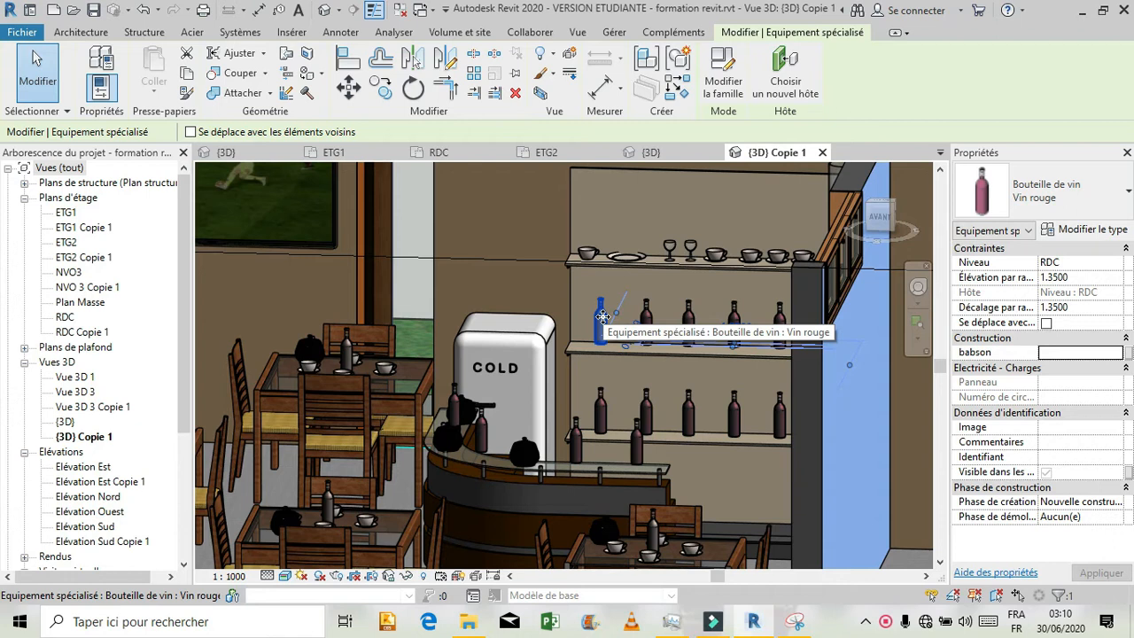
{"action": "left_click", "coordinate": [589, 252]}
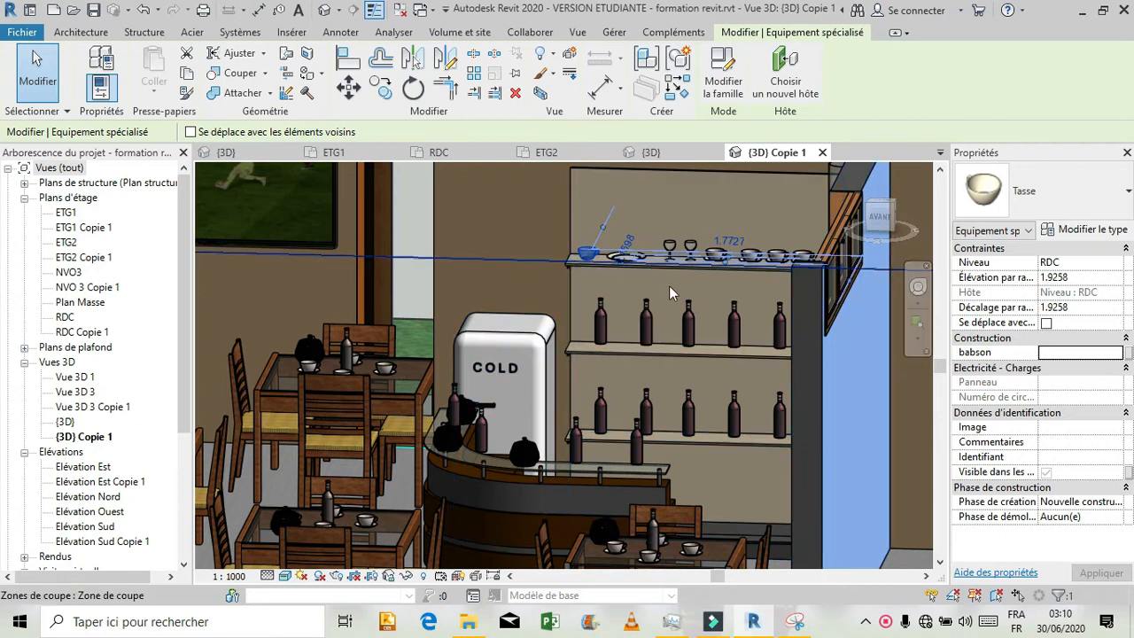
{"action": "left_click", "coordinate": [569, 189]}
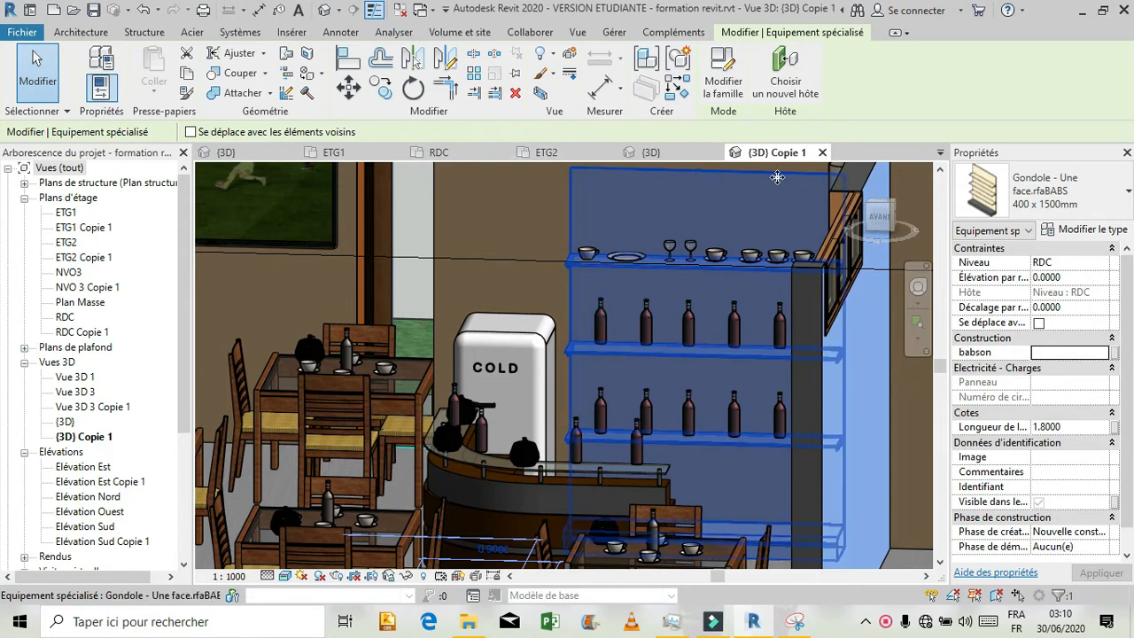
- Return to Projet1's {3D} Copie 1 view and orient it to a top view centred on the bar's shelf unit
{"action": "left_click", "coordinate": [940, 153]}
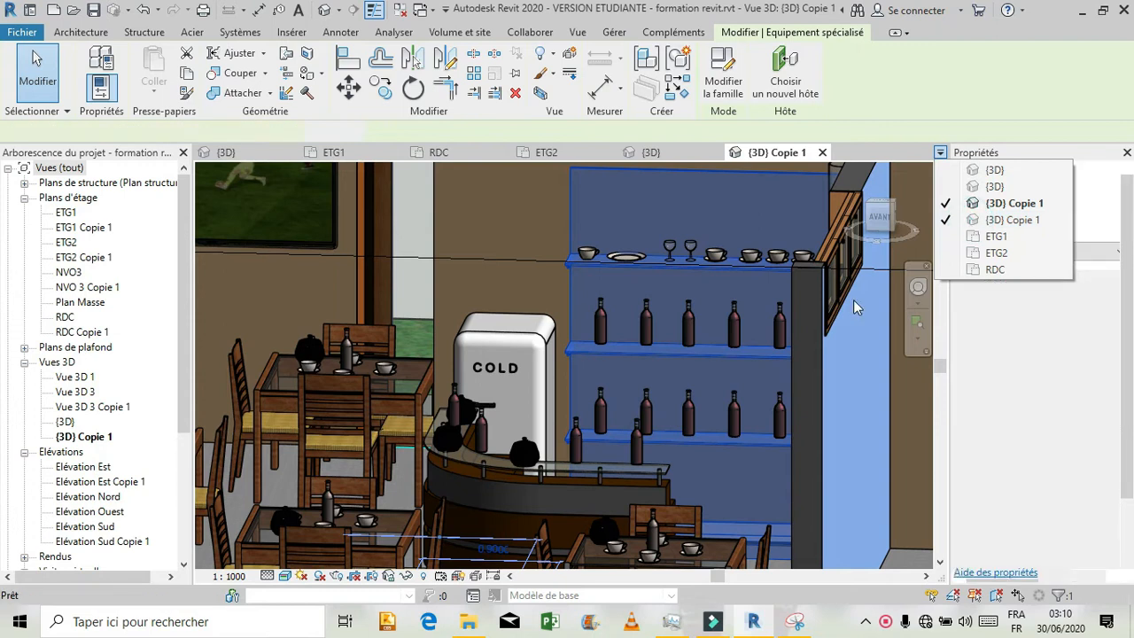
{"action": "left_click", "coordinate": [1001, 220]}
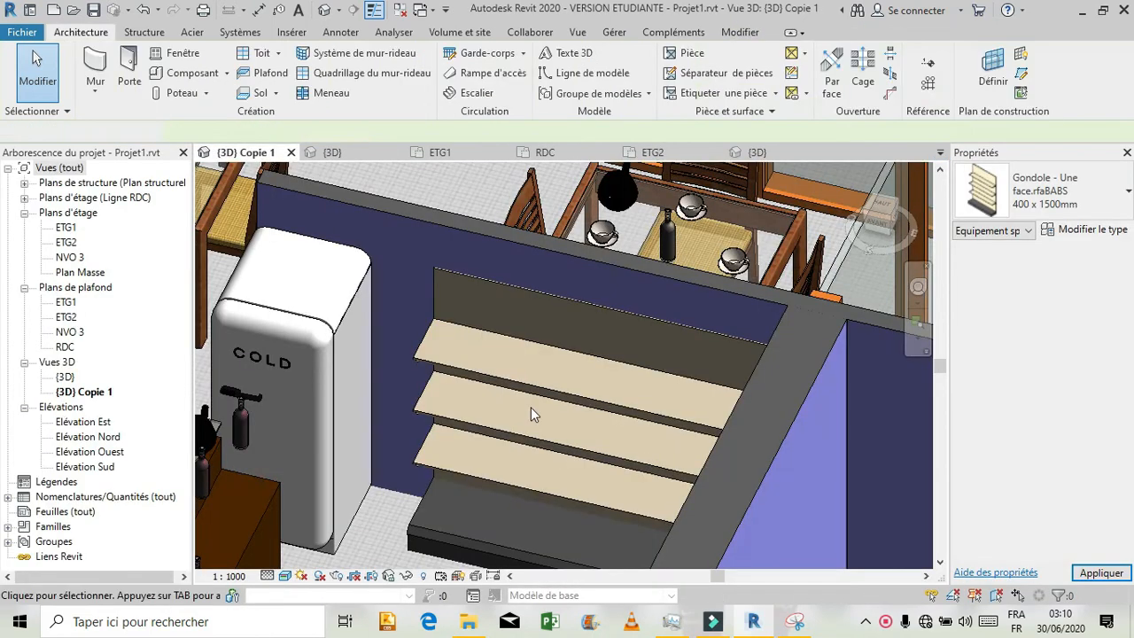
{"action": "left_click", "coordinate": [439, 347]}
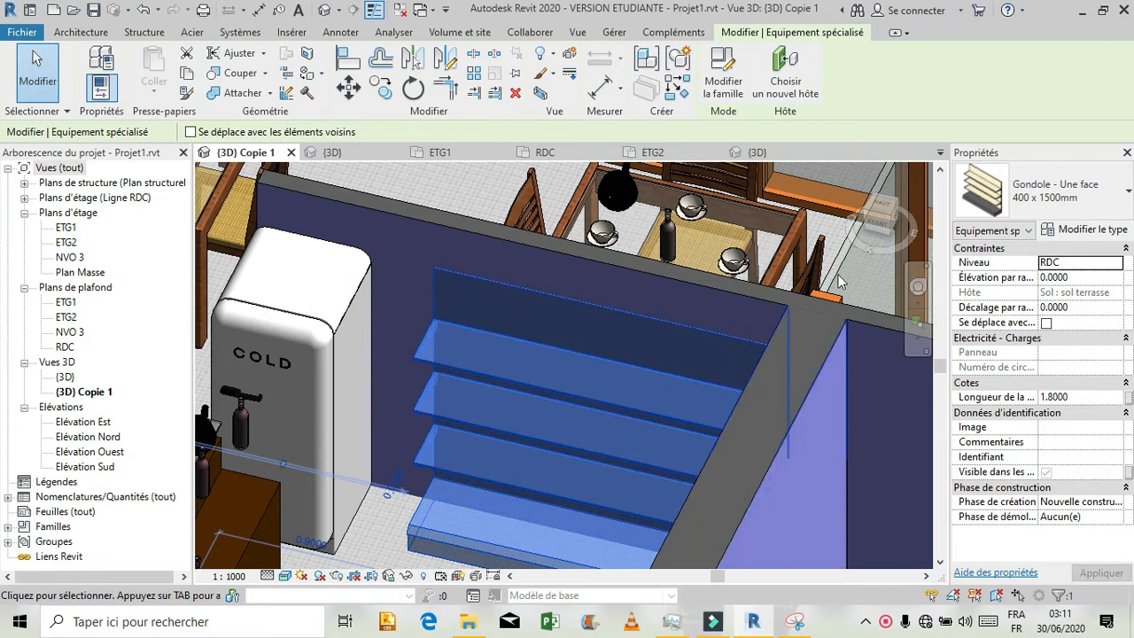
{"action": "left_click_drag", "start_coordinate": [880, 200], "coordinate": [883, 210]}
{"action": "left_click", "coordinate": [882, 206]}
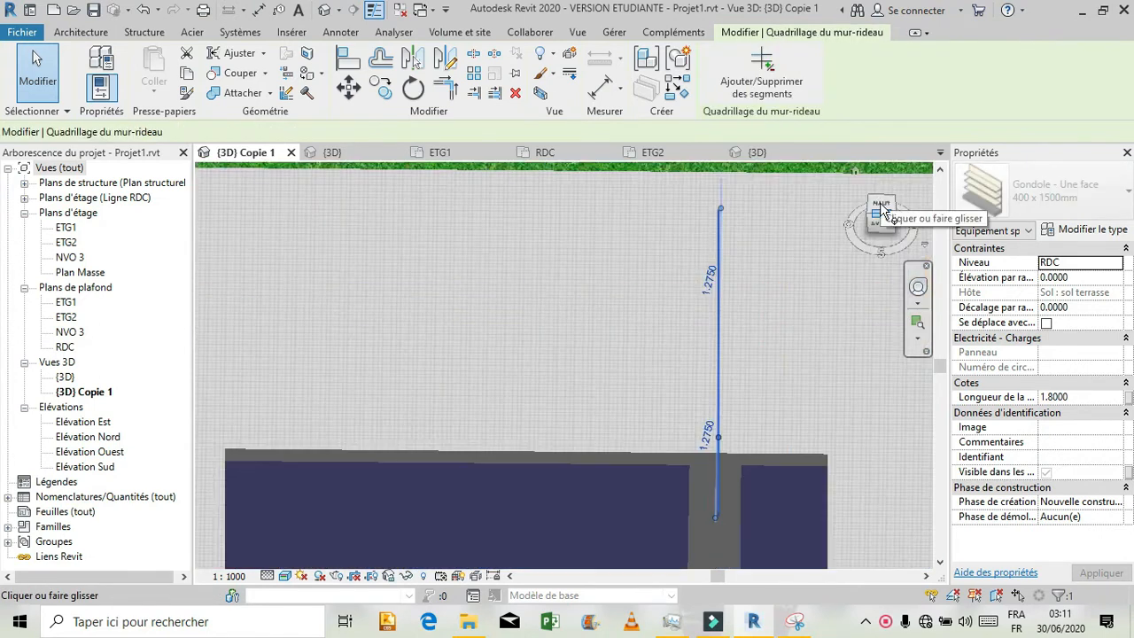
{"action": "left_click", "coordinate": [881, 205]}
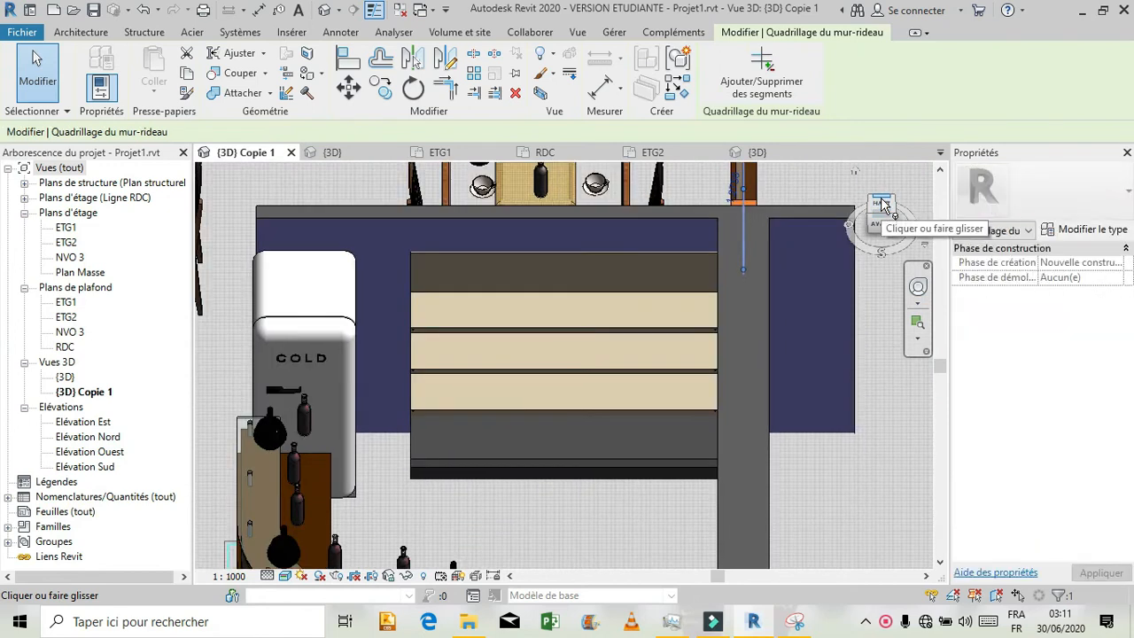
{"action": "left_click", "coordinate": [879, 207]}
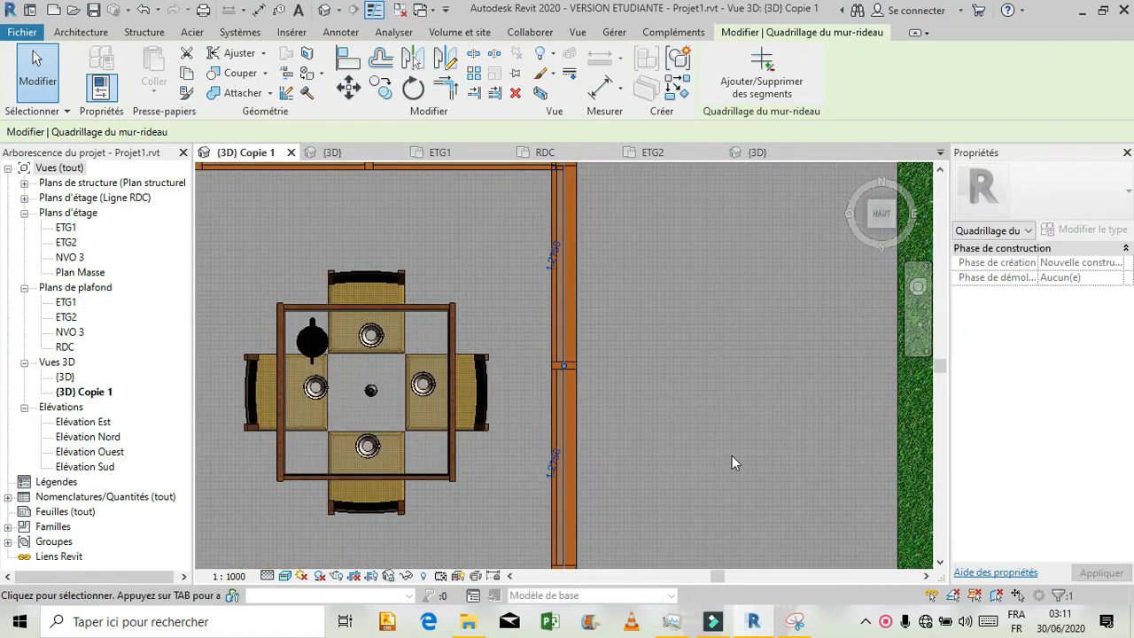
{"action": "scroll", "coordinate": [739, 465], "scroll_direction": "down", "scroll_amount": 3}
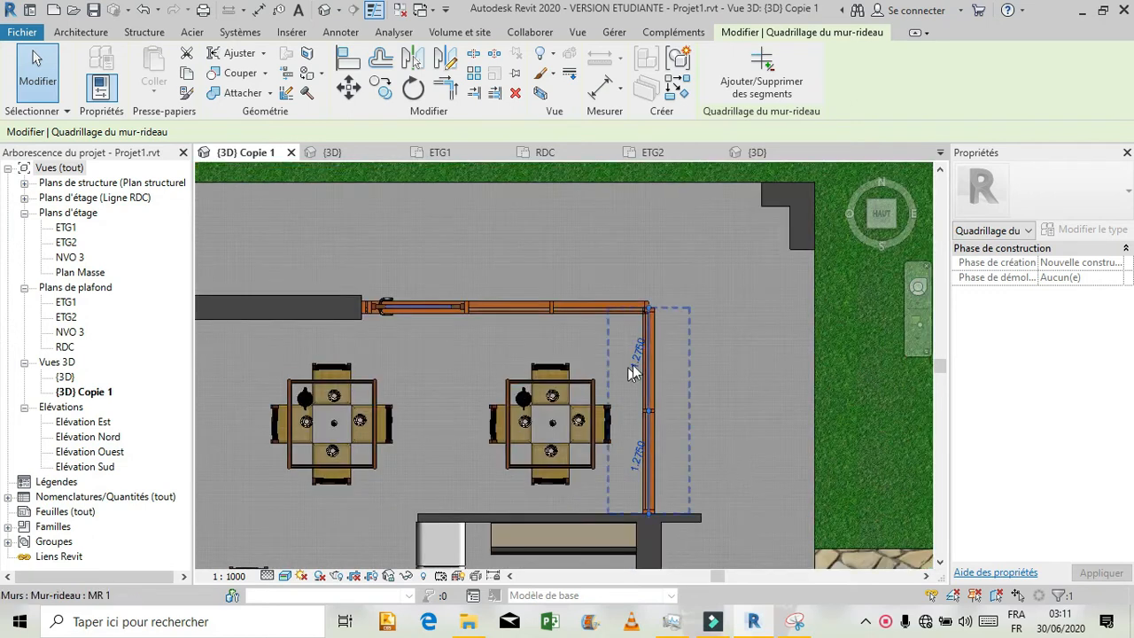
{"action": "scroll", "coordinate": [665, 235], "scroll_direction": "down", "scroll_amount": 3}
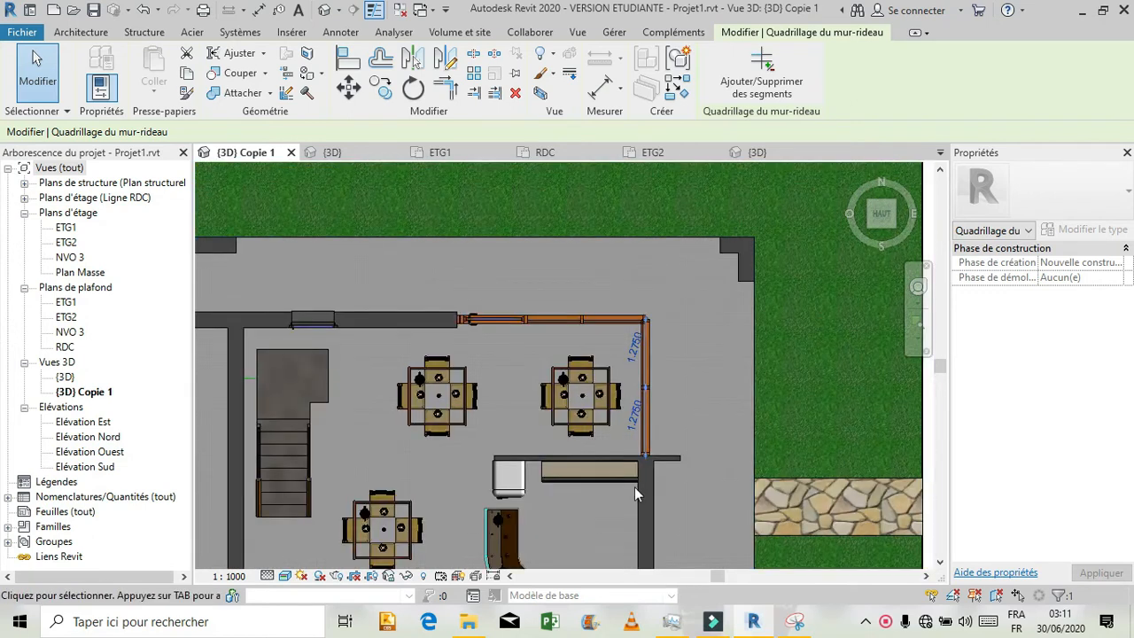
{"action": "scroll", "coordinate": [605, 472], "scroll_direction": "up", "scroll_amount": 5}
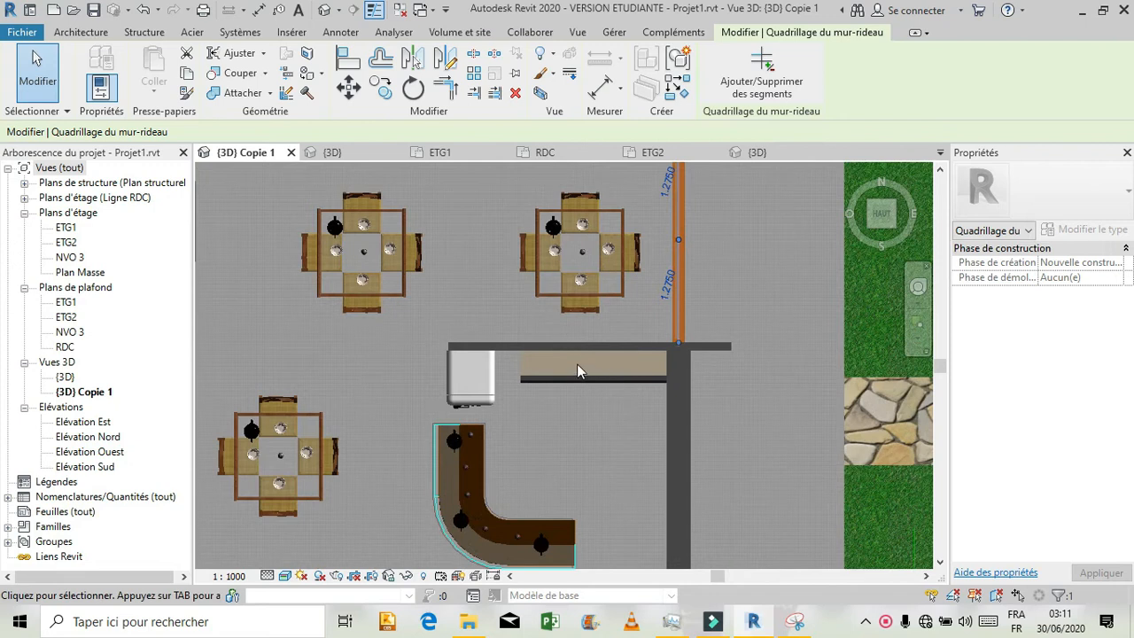
{"action": "scroll", "coordinate": [564, 353], "scroll_direction": "up", "scroll_amount": 3}
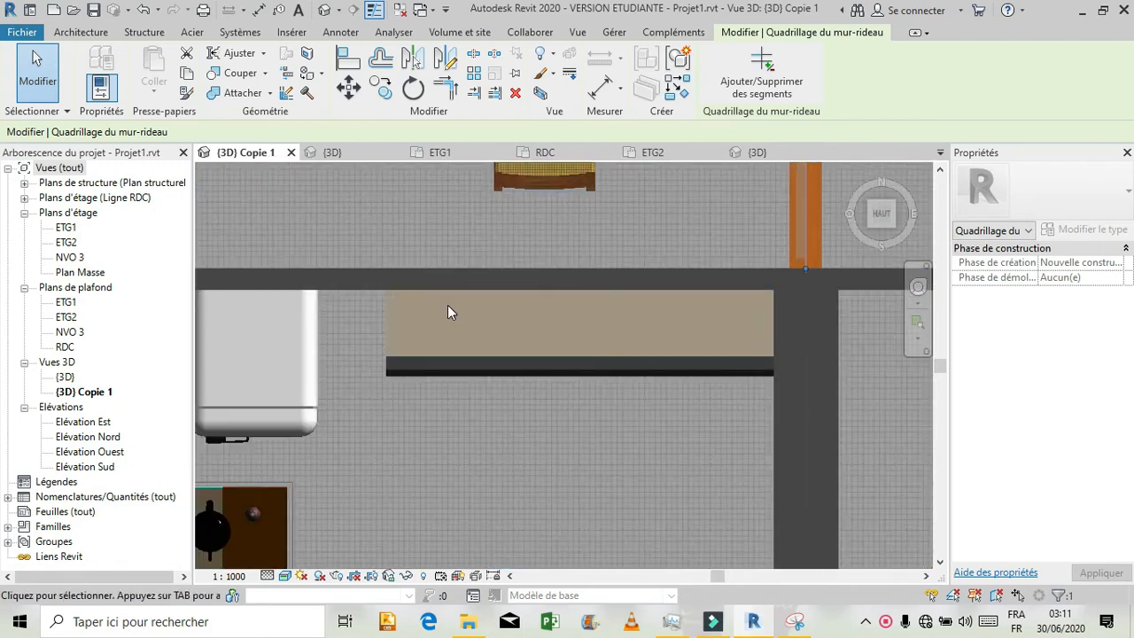
- Place a Tasse cup at elevation 1.9258 from RDC on the shelf unit's refrigerator-side end, about 0.20 m from the back wall
{"action": "left_click", "coordinate": [80, 32]}
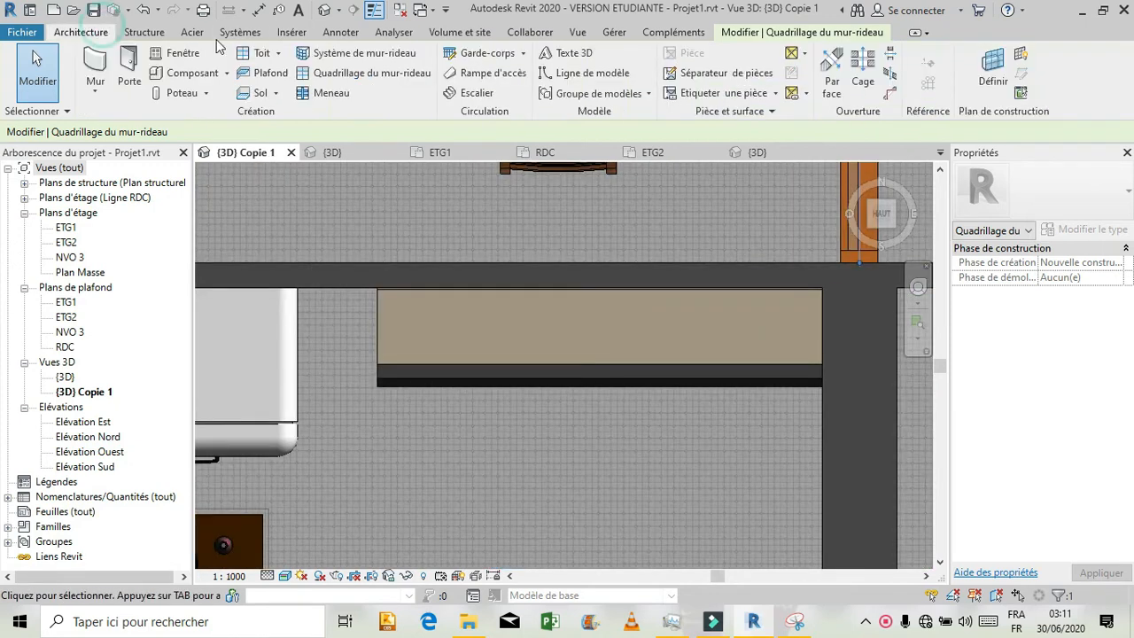
{"action": "left_click", "coordinate": [191, 72]}
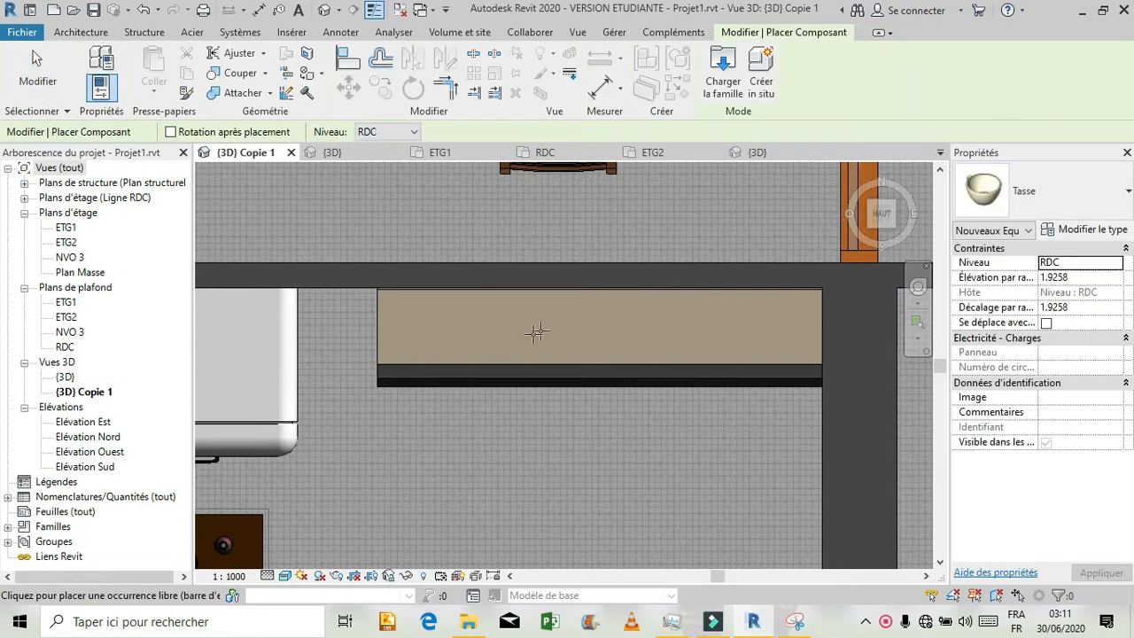
{"action": "left_click", "coordinate": [442, 336]}
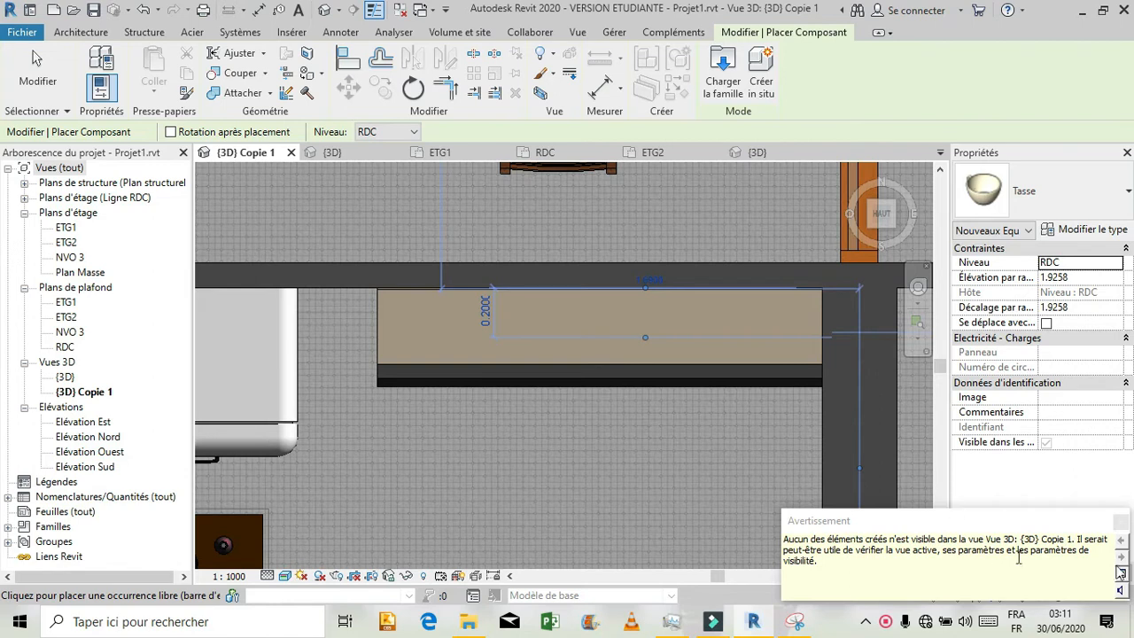
{"action": "left_click", "coordinate": [1121, 521]}
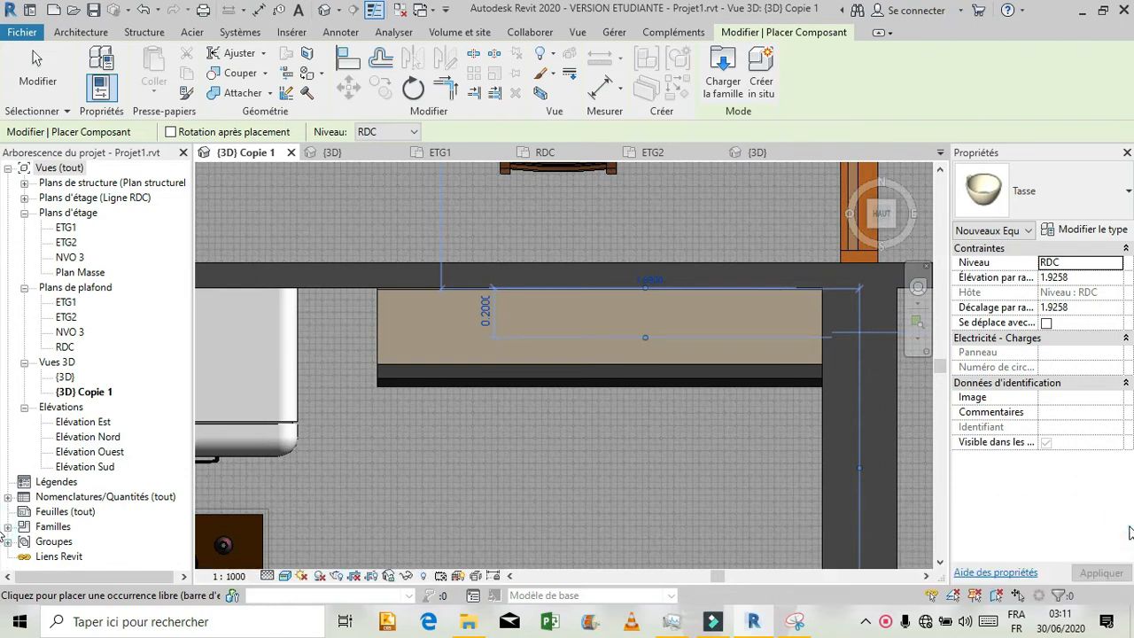
- Open Projet1's {3D} view and examine the ground-floor restaurant and its bar shelves through the glazed front facade
{"action": "left_click", "coordinate": [342, 151]}
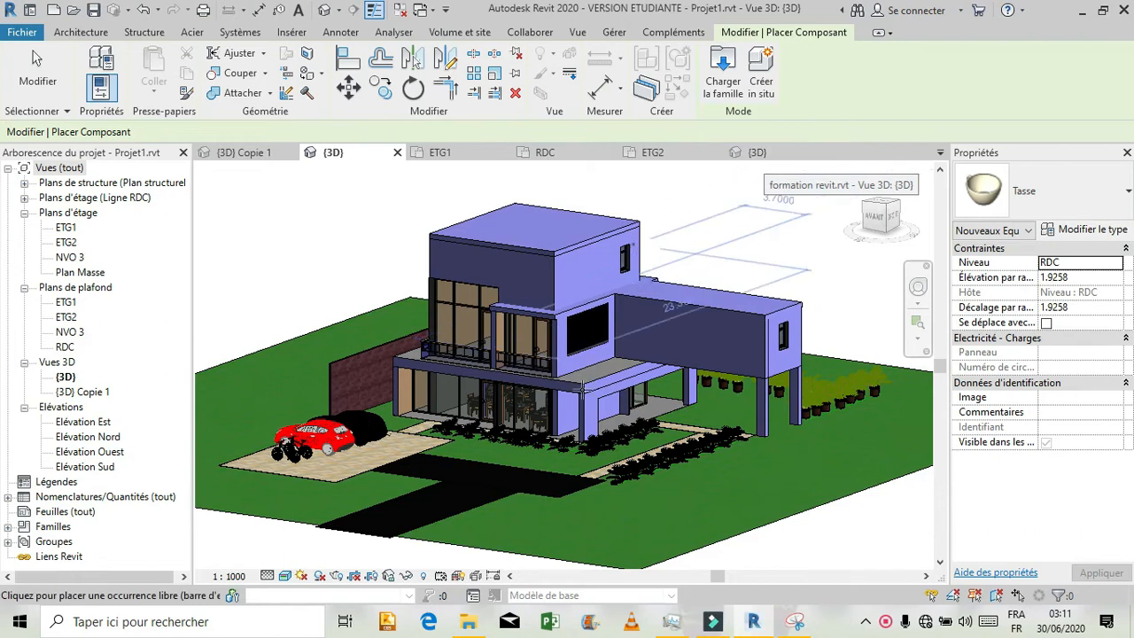
{"action": "key", "text": "Escape"}
{"action": "key", "text": "Escape"}
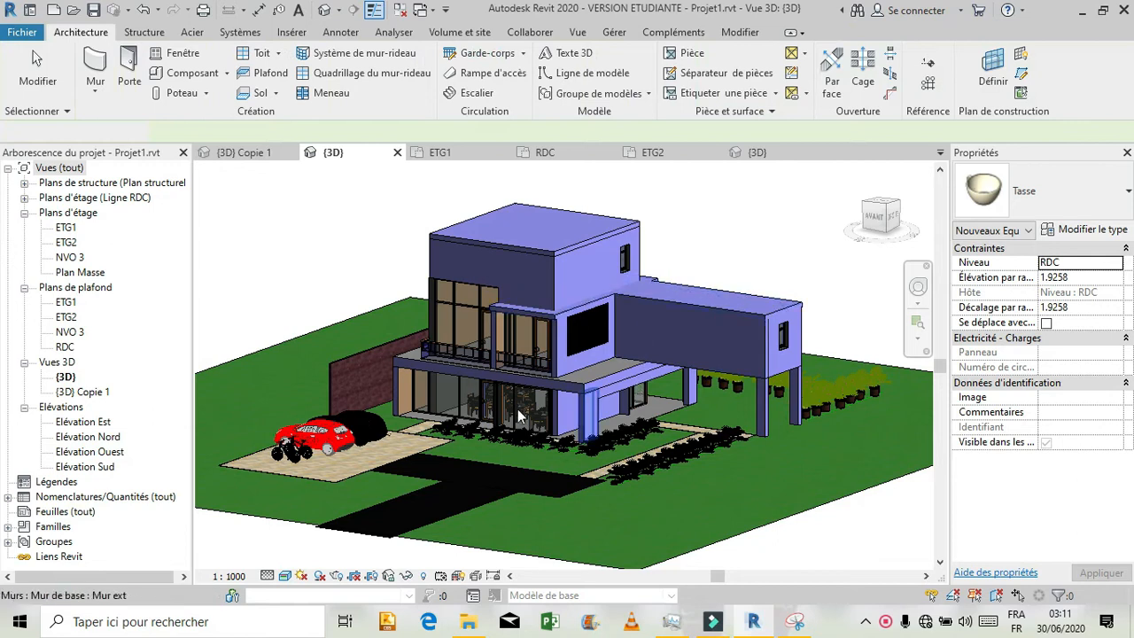
{"action": "scroll", "coordinate": [525, 429], "scroll_direction": "up", "scroll_amount": 6}
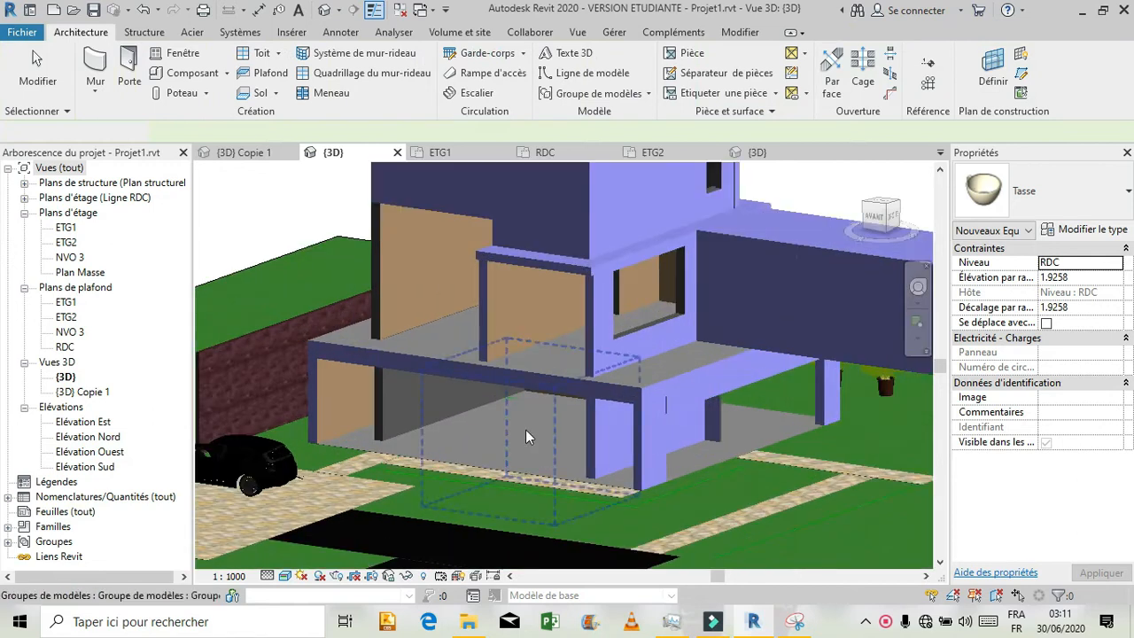
{"action": "left_click", "coordinate": [917, 284]}
{"action": "mouse_move", "coordinate": [629, 381]}
{"action": "left_mouse_down"}
{"action": "mouse_move", "coordinate": [721, 367]}
{"action": "mouse_move", "coordinate": [739, 384]}
{"action": "left_mouse_up"}
{"action": "left_click_drag", "start_coordinate": [654, 420], "coordinate": [669, 393]}
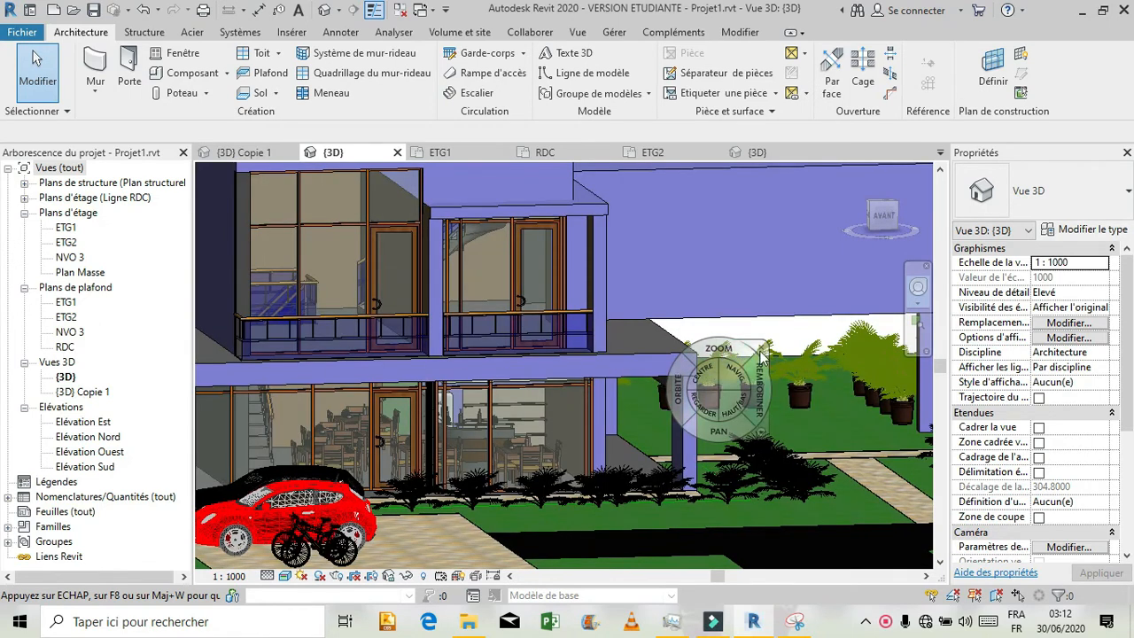
{"action": "left_click", "coordinate": [761, 348]}
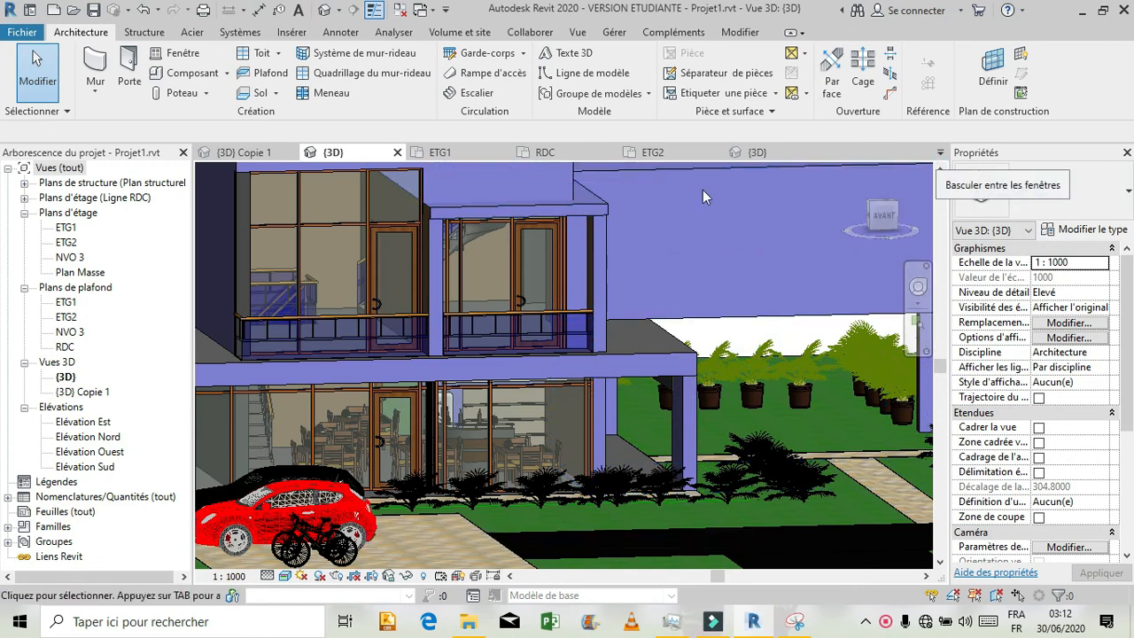
- Return to Projet1's {3D} Copie 1 view and temporarily isolate the bar's Gondole - Une face shelf unit
{"action": "left_click", "coordinate": [252, 151]}
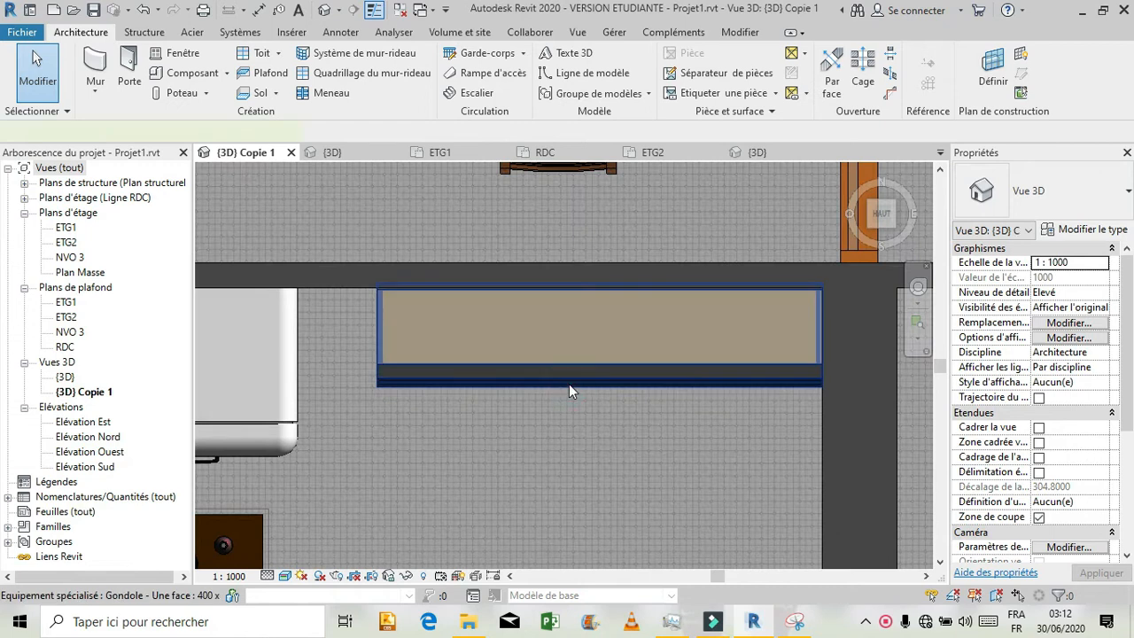
{"action": "left_click", "coordinate": [570, 385]}
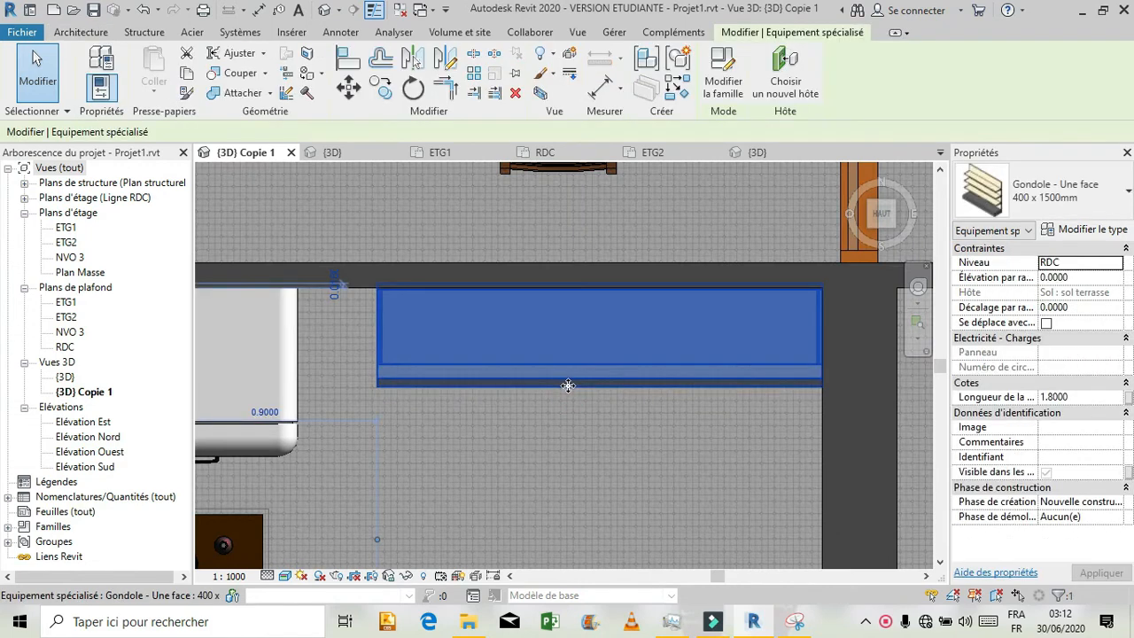
{"action": "scroll", "coordinate": [567, 386], "scroll_direction": "down", "scroll_amount": 3}
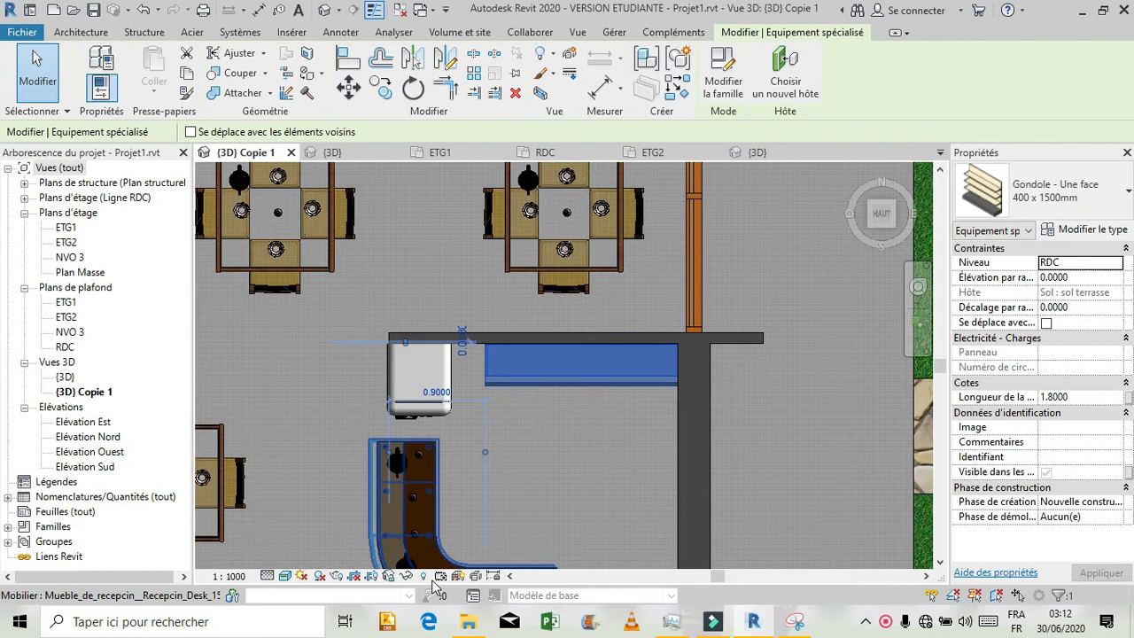
{"action": "left_click", "coordinate": [406, 576]}
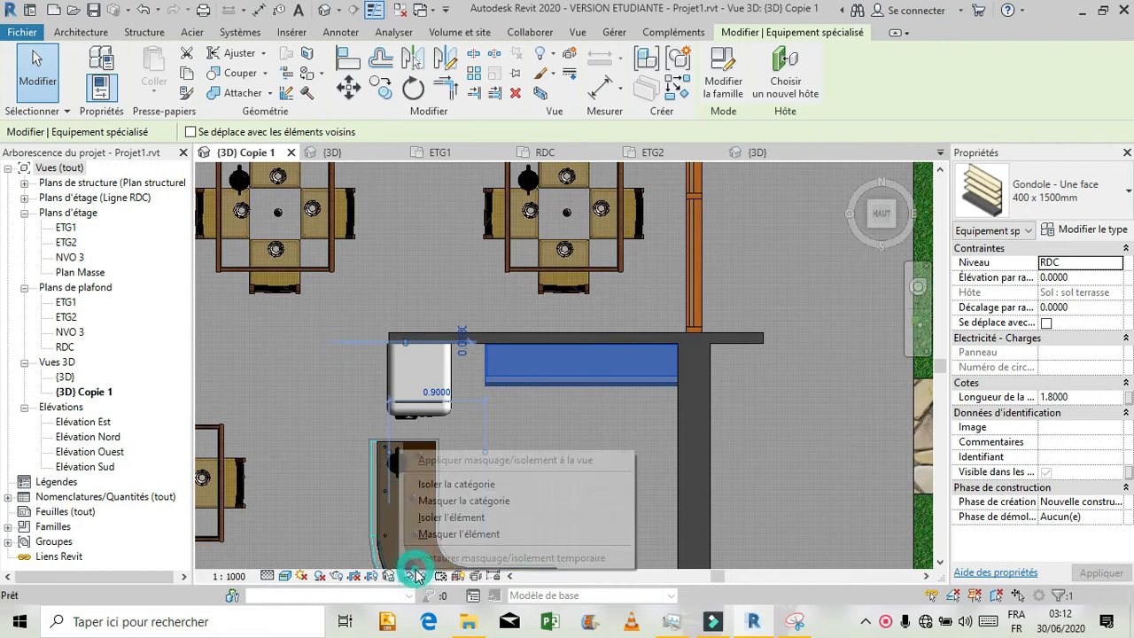
{"action": "left_click", "coordinate": [452, 516]}
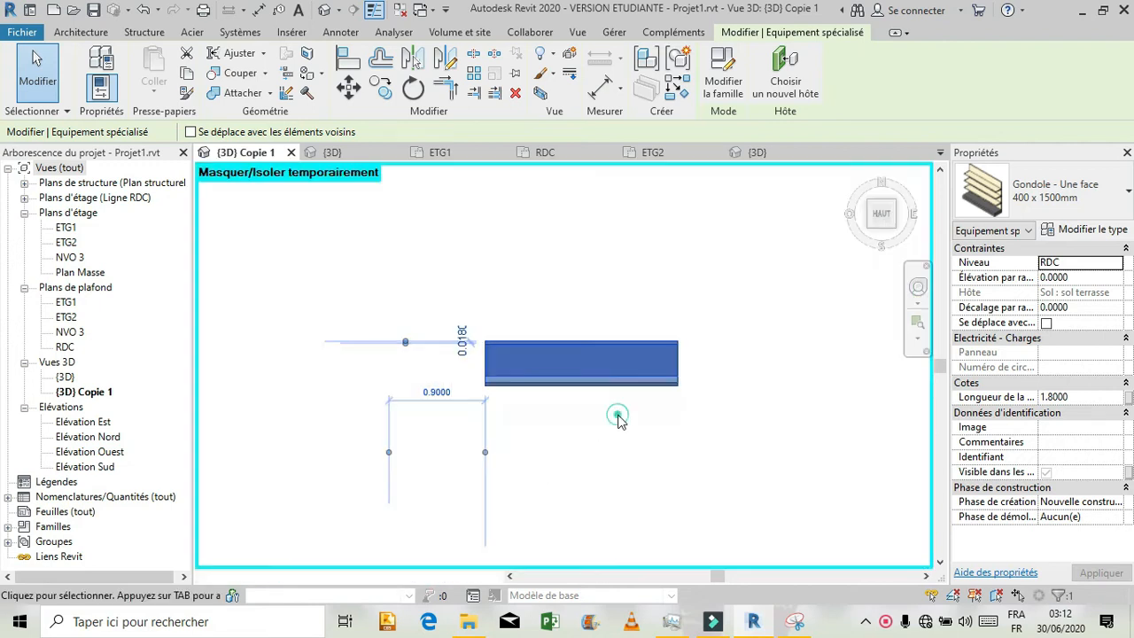
{"action": "left_click", "coordinate": [618, 420]}
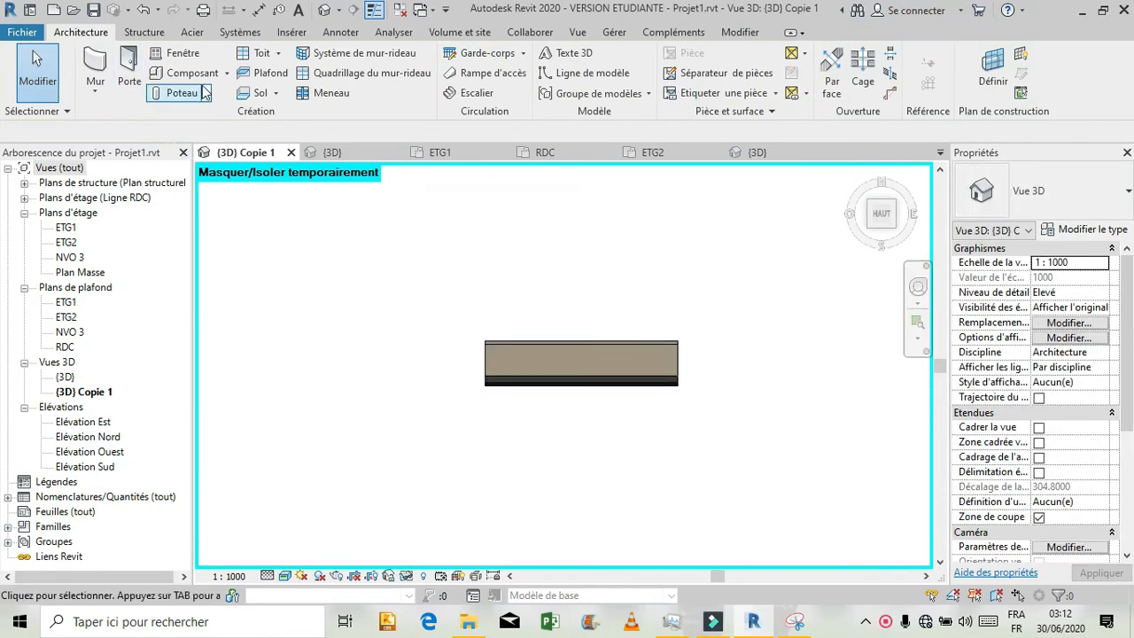
- Place seven Bouteille de vin components of type Vin rouge in a row along the isolated shelf unit, at elevation 0.7500 from RDC
{"action": "left_click", "coordinate": [186, 55]}
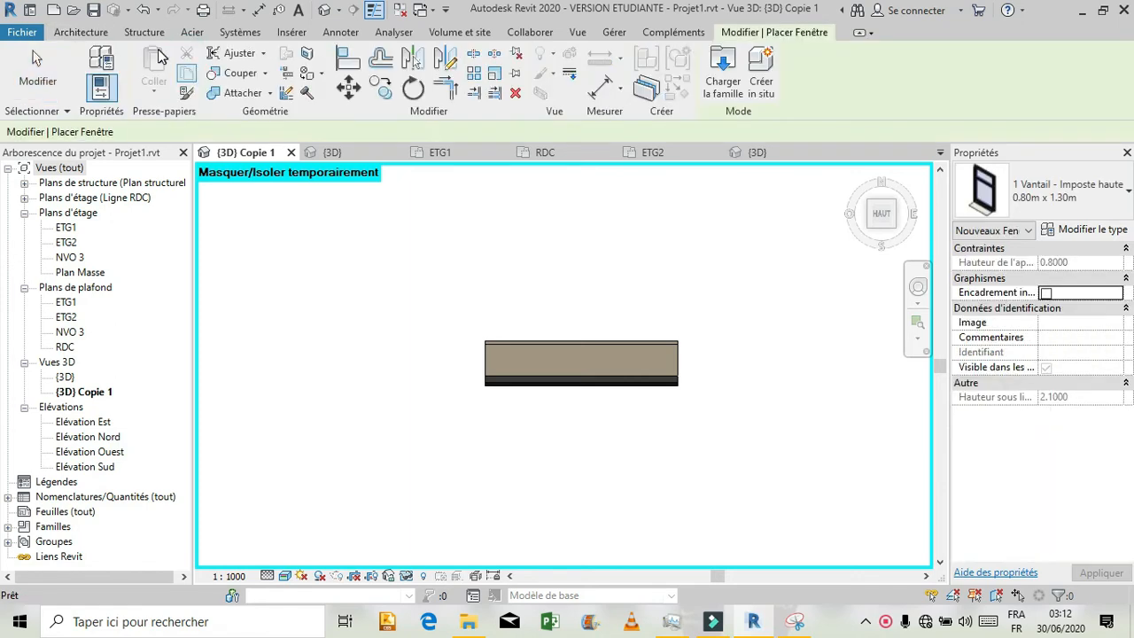
{"action": "left_click", "coordinate": [77, 32]}
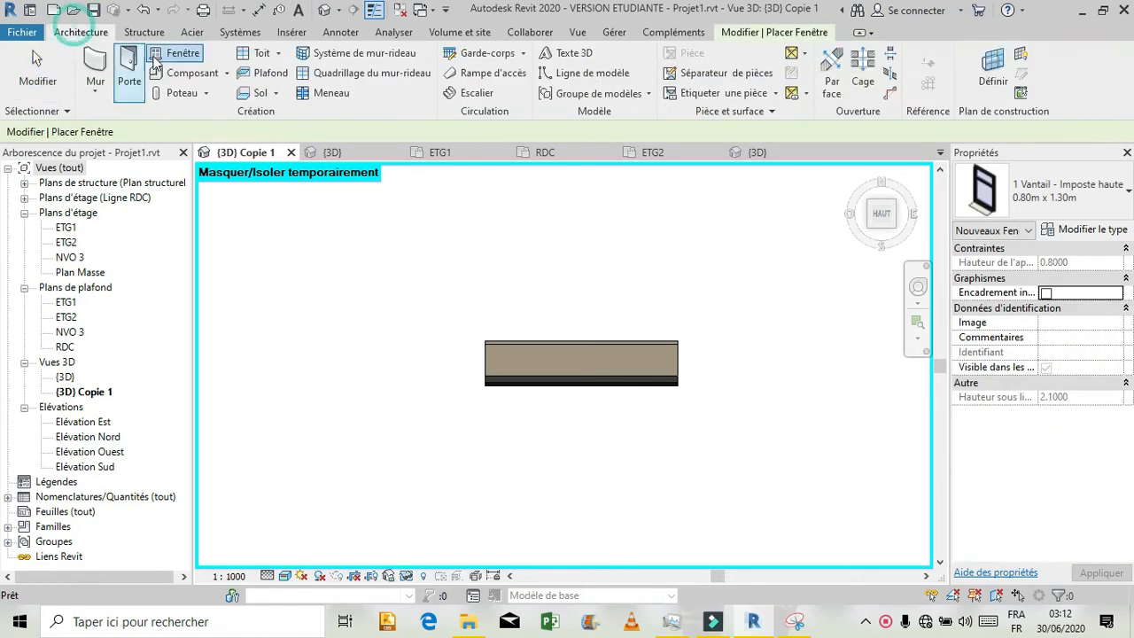
{"action": "left_click", "coordinate": [205, 75]}
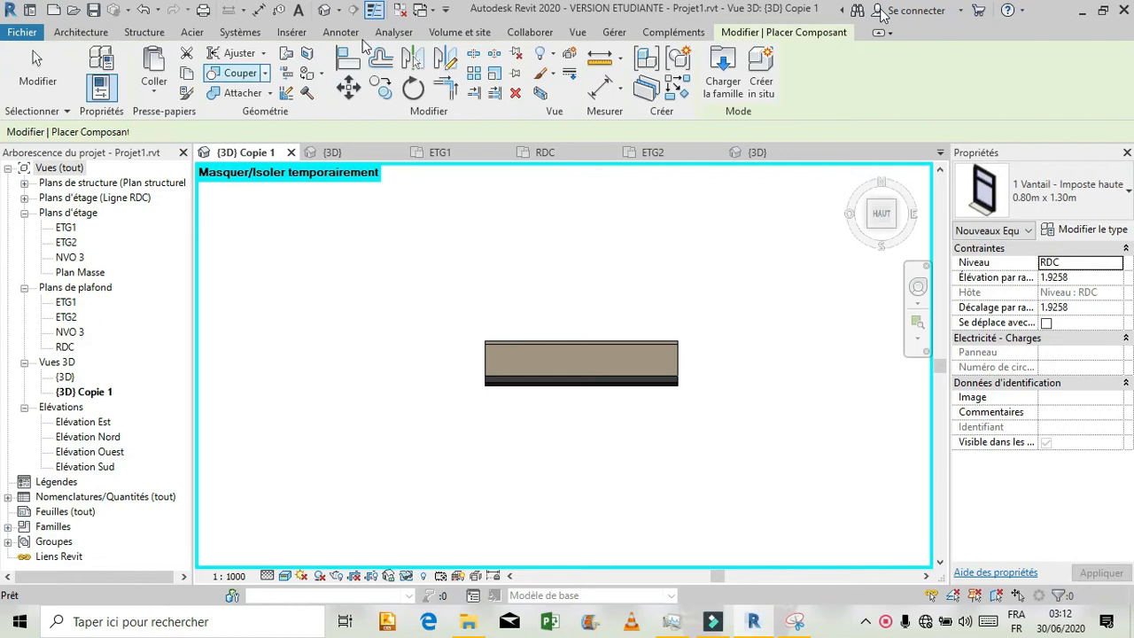
{"action": "left_click", "coordinate": [1113, 195]}
{"action": "scroll", "coordinate": [1030, 348], "scroll_direction": "up", "scroll_amount": 2}
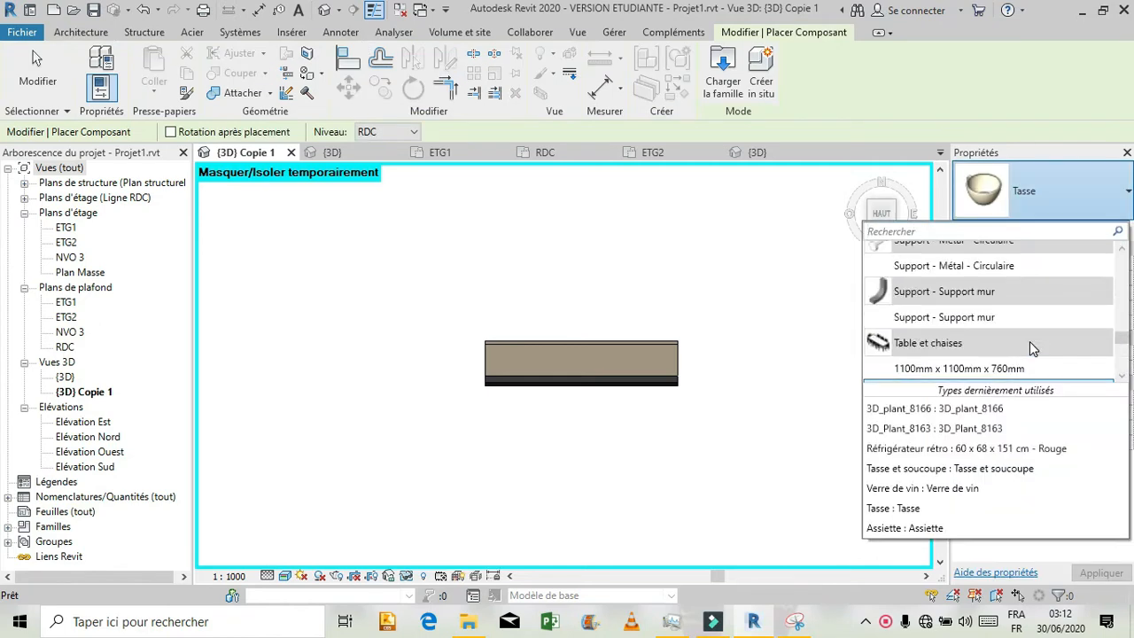
{"action": "scroll", "coordinate": [1031, 349], "scroll_direction": "up", "scroll_amount": 2}
{"action": "scroll", "coordinate": [966, 328], "scroll_direction": "up", "scroll_amount": 6}
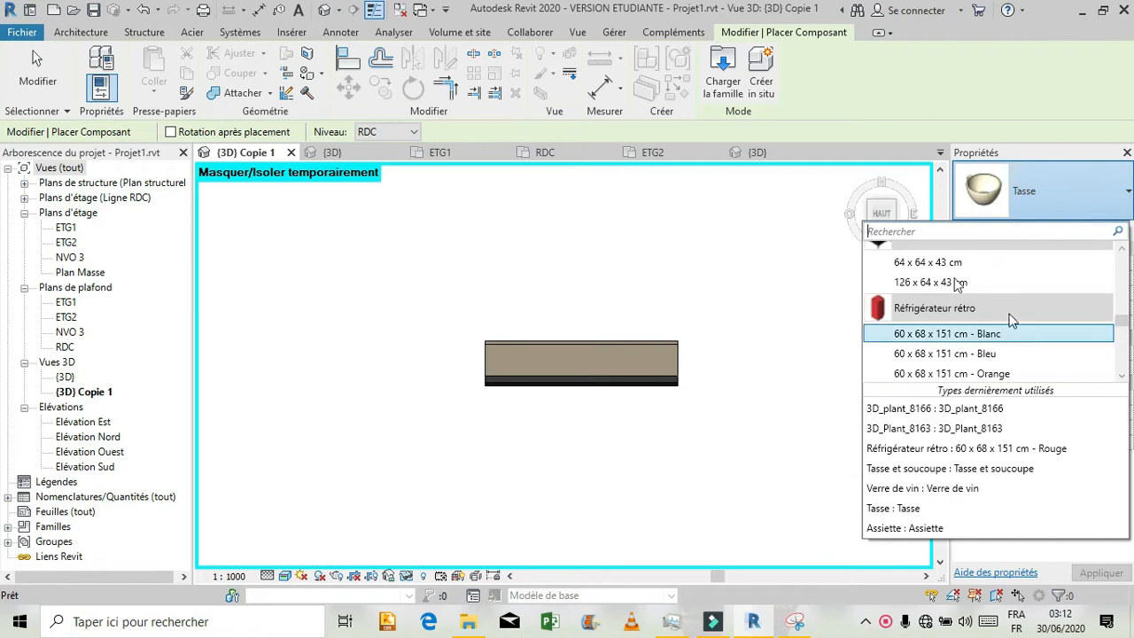
{"action": "scroll", "coordinate": [953, 282], "scroll_direction": "up", "scroll_amount": 8}
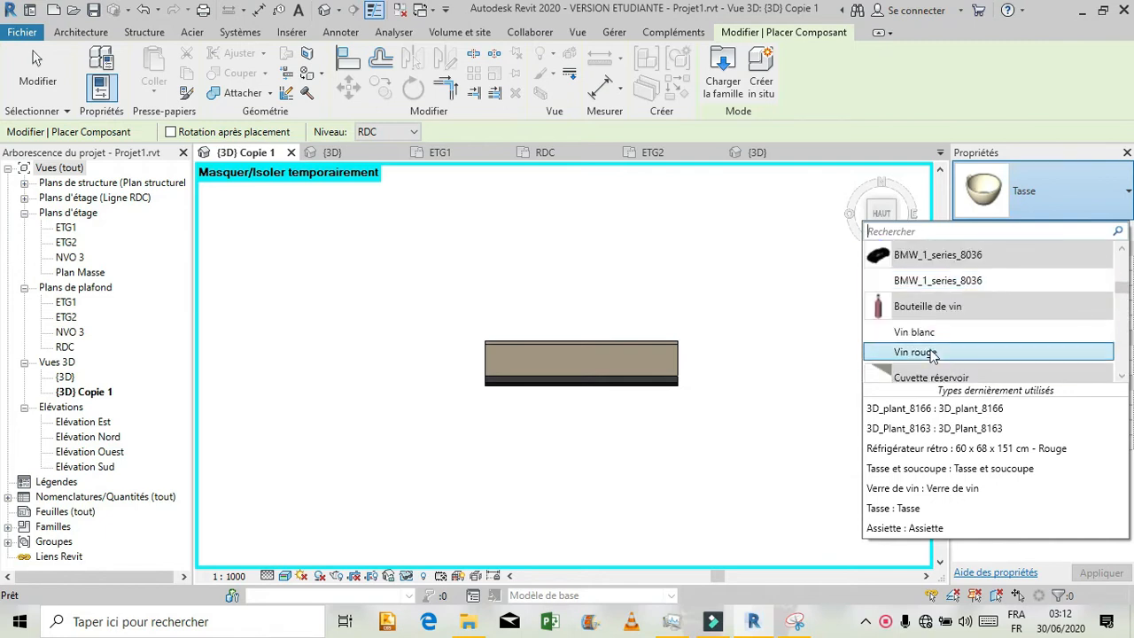
{"action": "left_click", "coordinate": [917, 352]}
{"action": "left_click", "coordinate": [1077, 276]}
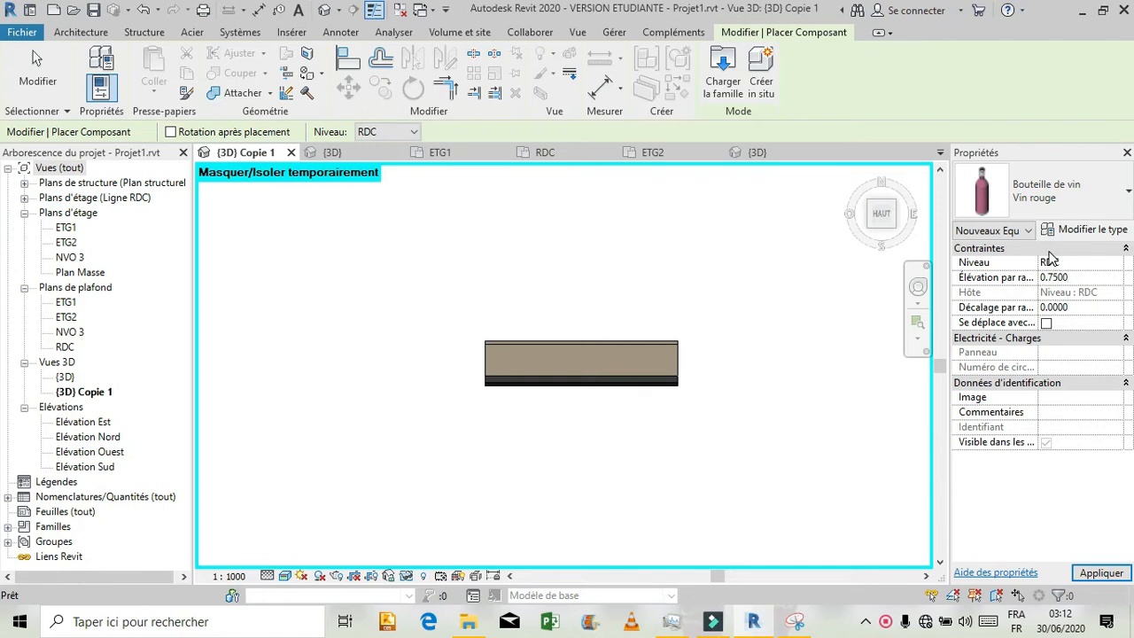
{"action": "left_click", "coordinate": [1101, 573]}
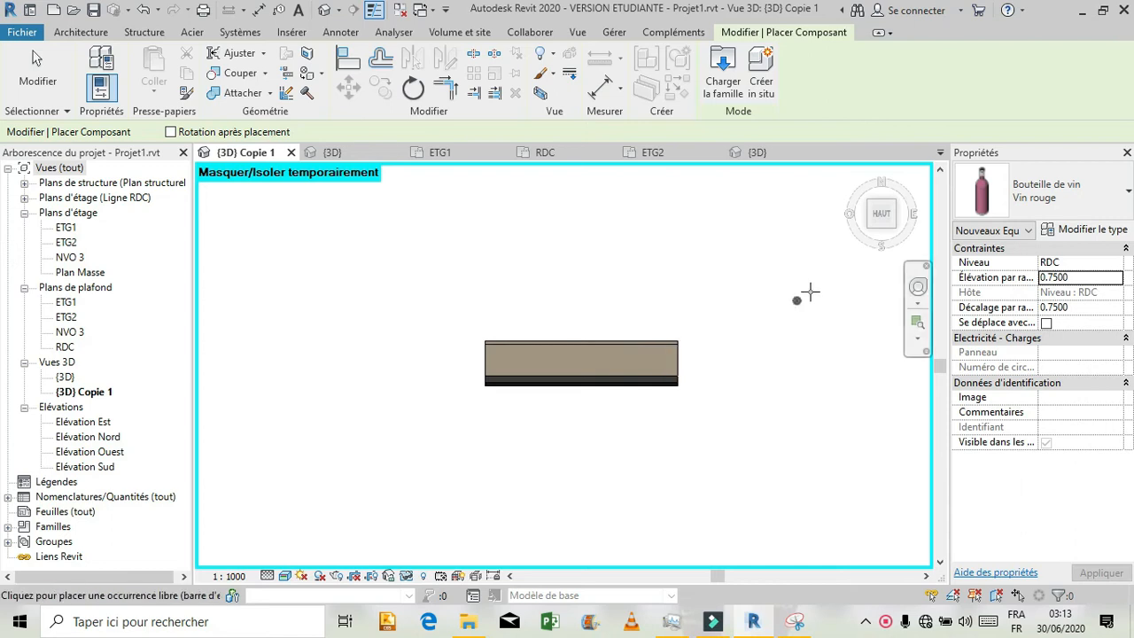
- View the isolated shelf unit from the front and check the properties of the unit and of the fifth wine bottle
{"action": "left_click", "coordinate": [859, 170]}
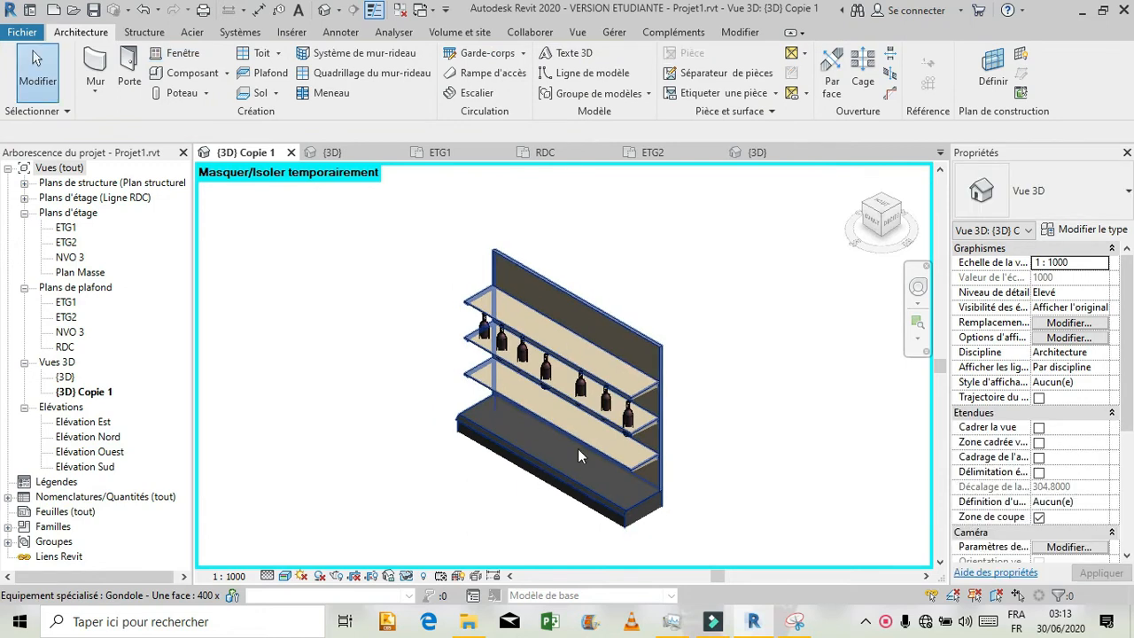
{"action": "left_click", "coordinate": [874, 226]}
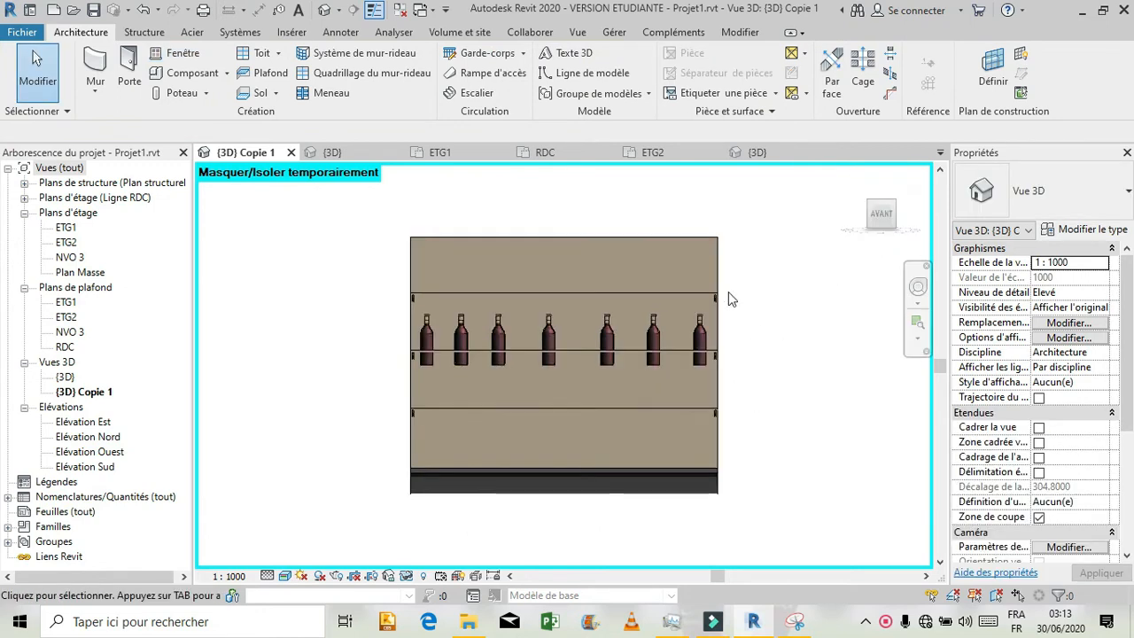
{"action": "left_click", "coordinate": [714, 237]}
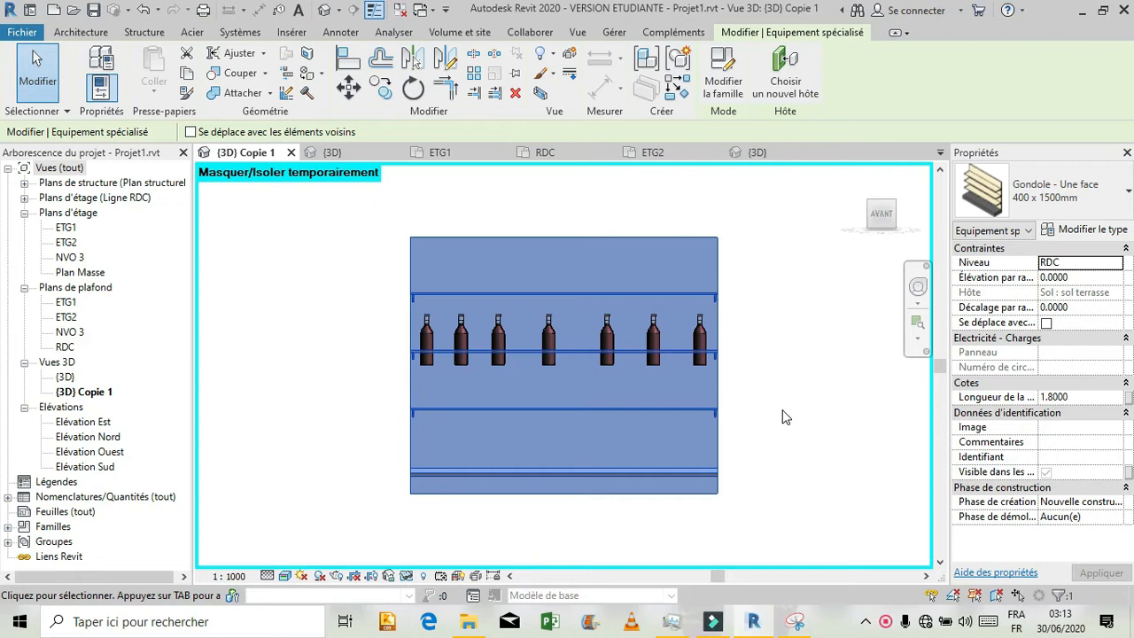
{"action": "left_click", "coordinate": [747, 358]}
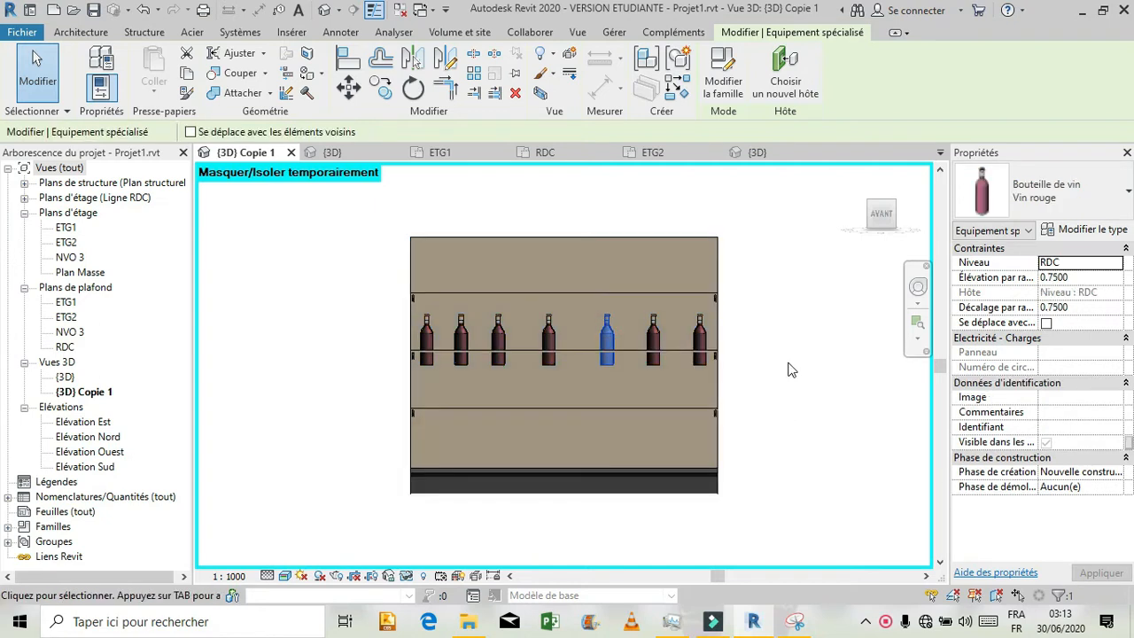
- Browse the Surface de vente family folder and preview the Gondole - Deux faces and Gondole - Une face families without loading either
{"action": "left_click", "coordinate": [1086, 232]}
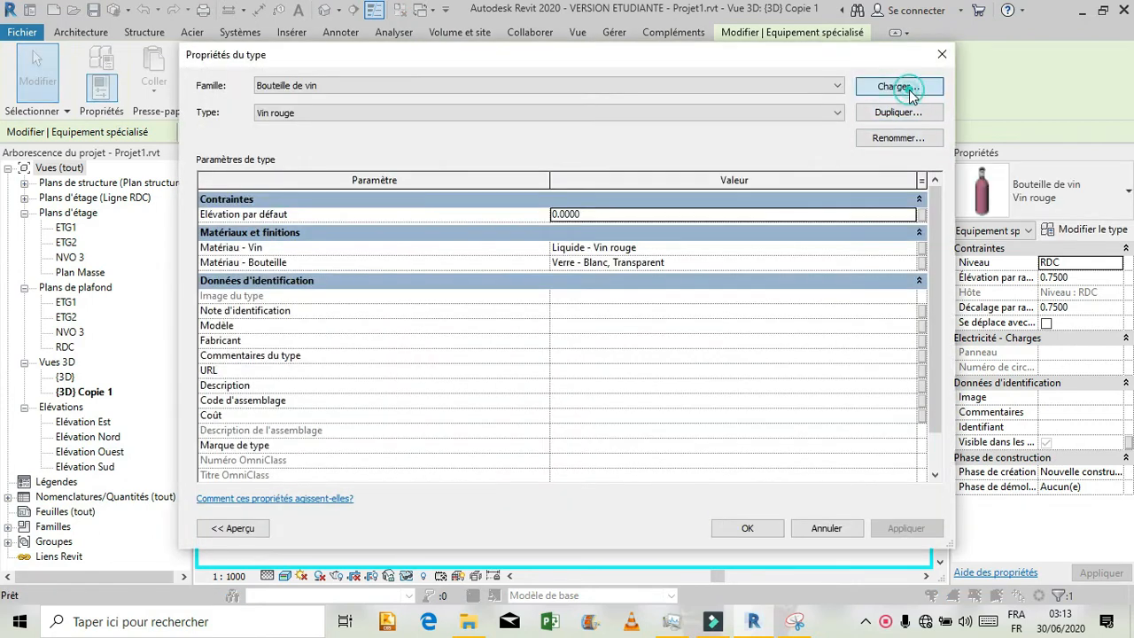
{"action": "left_click", "coordinate": [899, 86]}
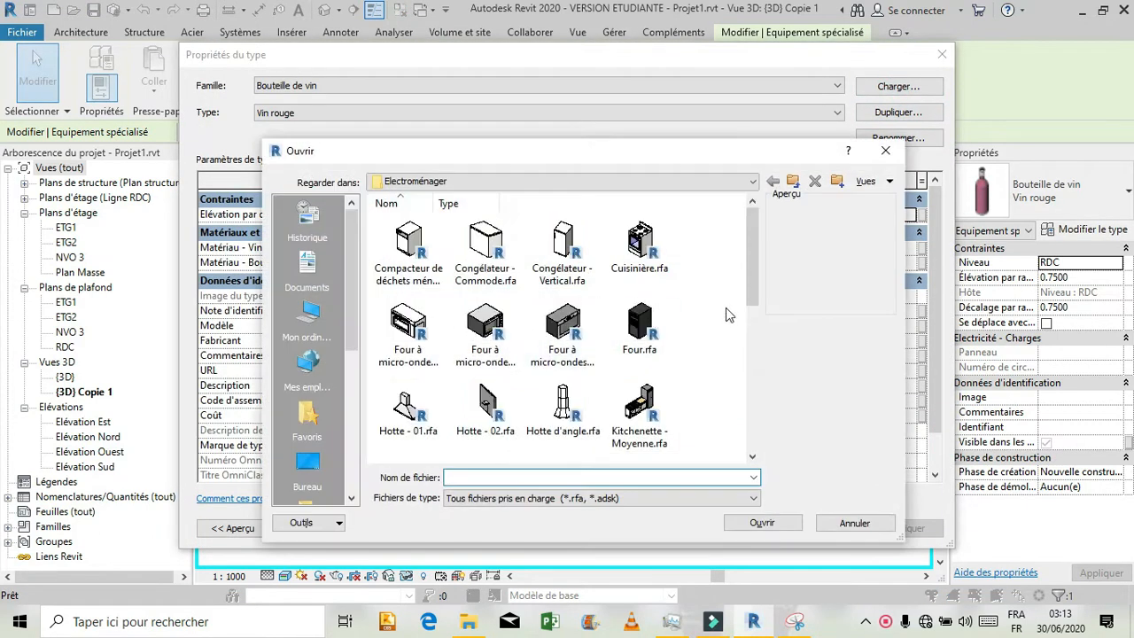
{"action": "left_click_drag", "start_coordinate": [749, 245], "coordinate": [716, 400]}
{"action": "left_click", "coordinate": [794, 180]}
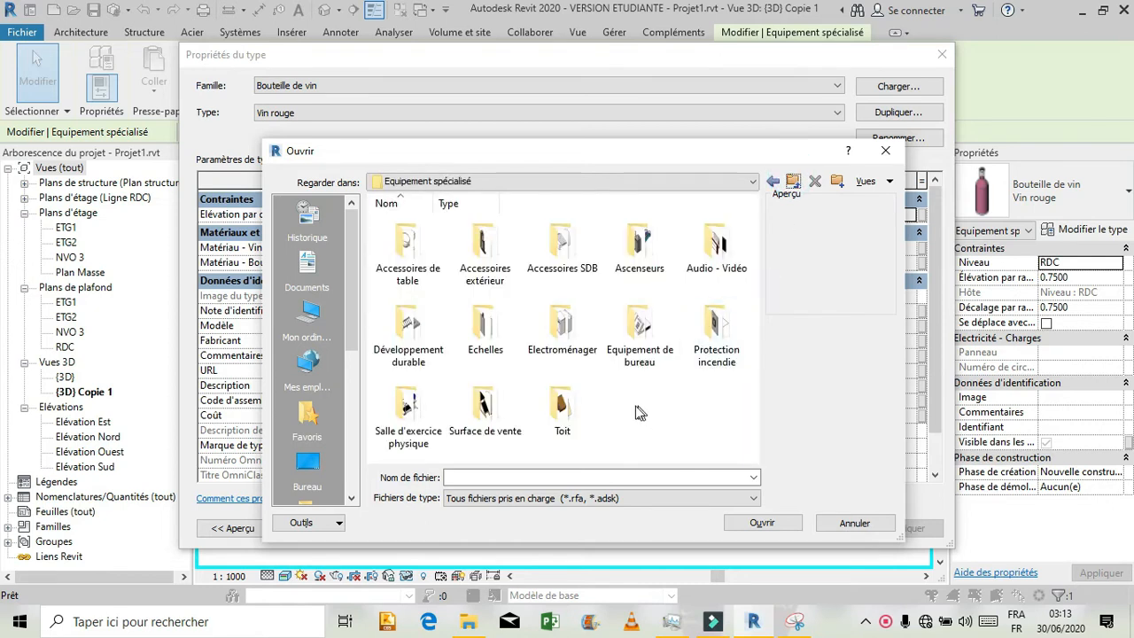
{"action": "double_click", "coordinate": [517, 408]}
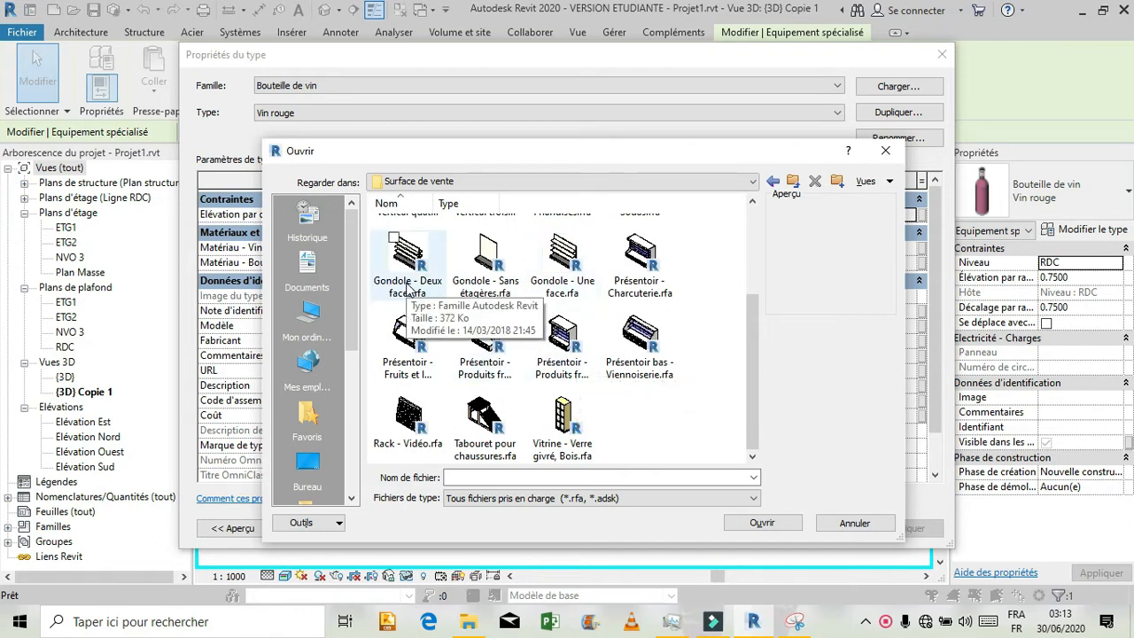
{"action": "left_click", "coordinate": [408, 288]}
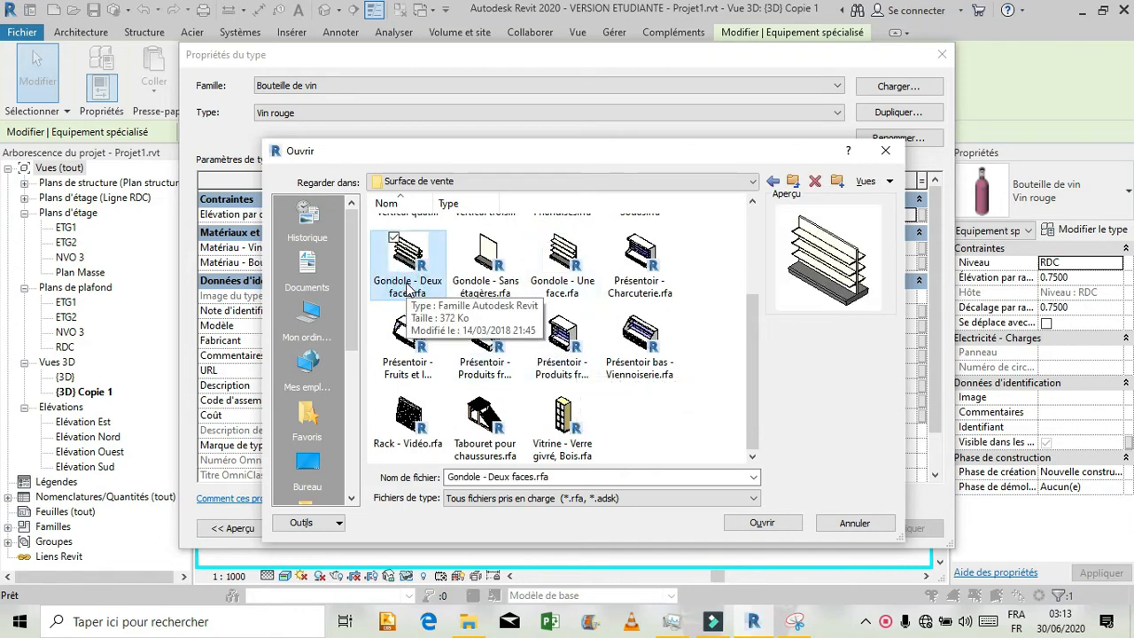
{"action": "left_click", "coordinate": [575, 282]}
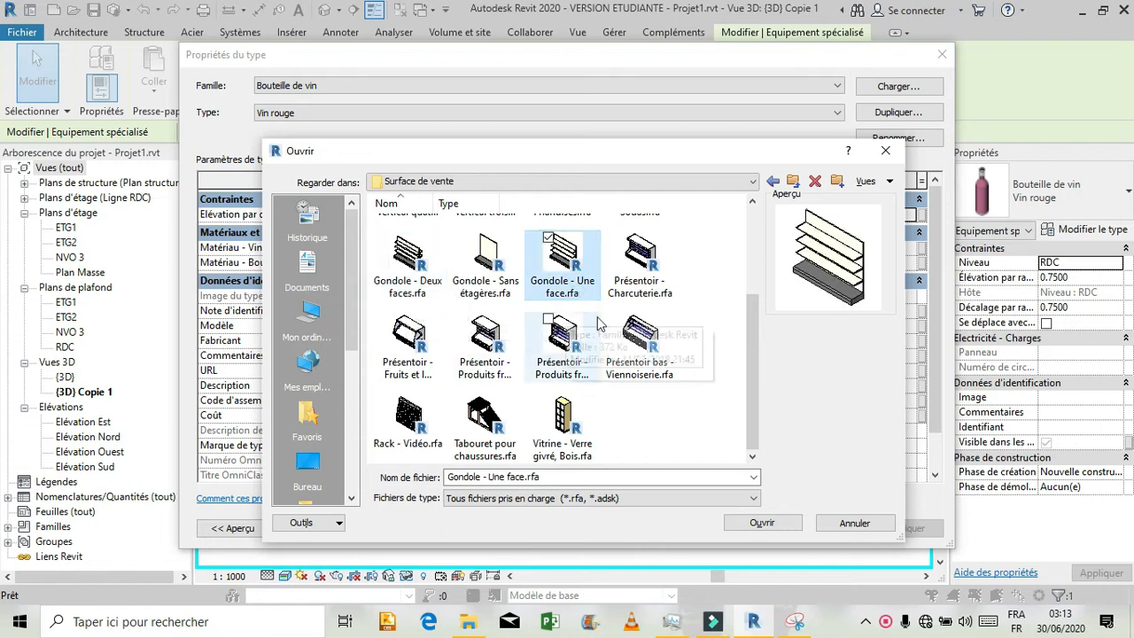
{"action": "left_click_drag", "start_coordinate": [754, 342], "coordinate": [751, 249]}
{"action": "left_click", "coordinate": [854, 523]}
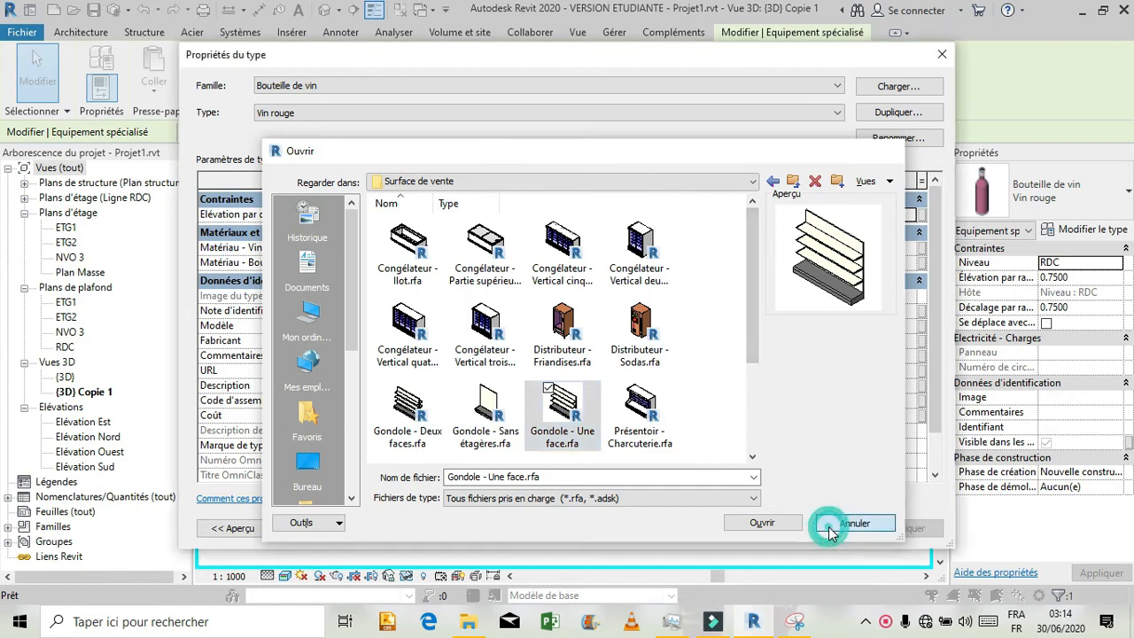
{"action": "left_click", "coordinate": [829, 528]}
{"action": "left_click", "coordinate": [786, 379]}
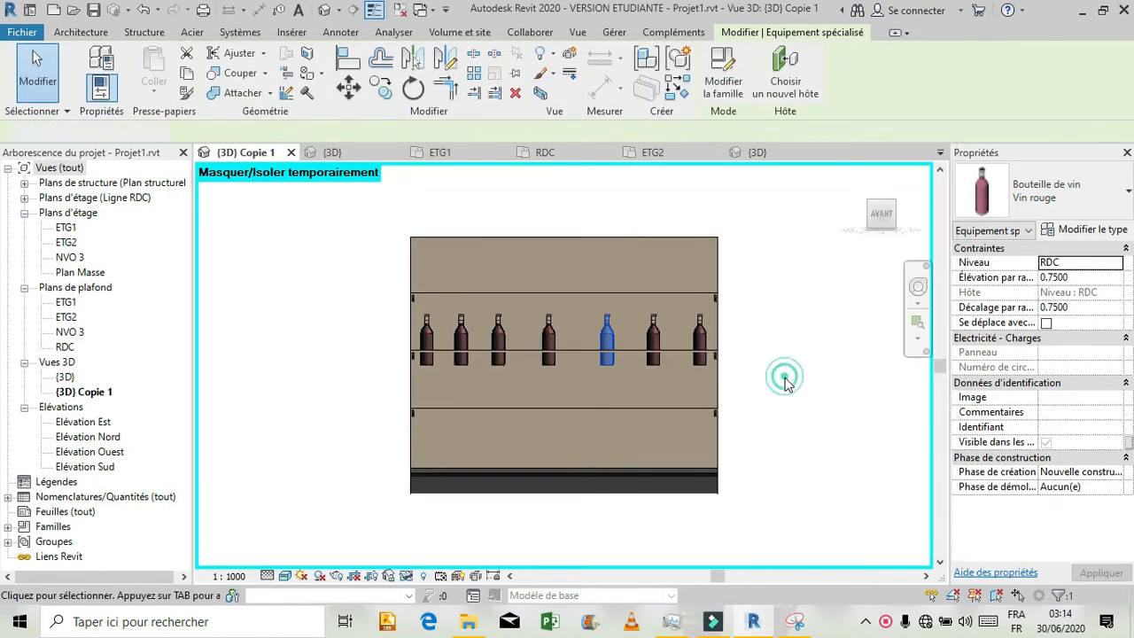
- Move the row of seven wine bottles up so their bases rest on the shelf board, at elevation 0.8389 from RDC
{"action": "left_click", "coordinate": [430, 334]}
{"action": "left_click", "coordinate": [460, 332], "text": "ctrl"}
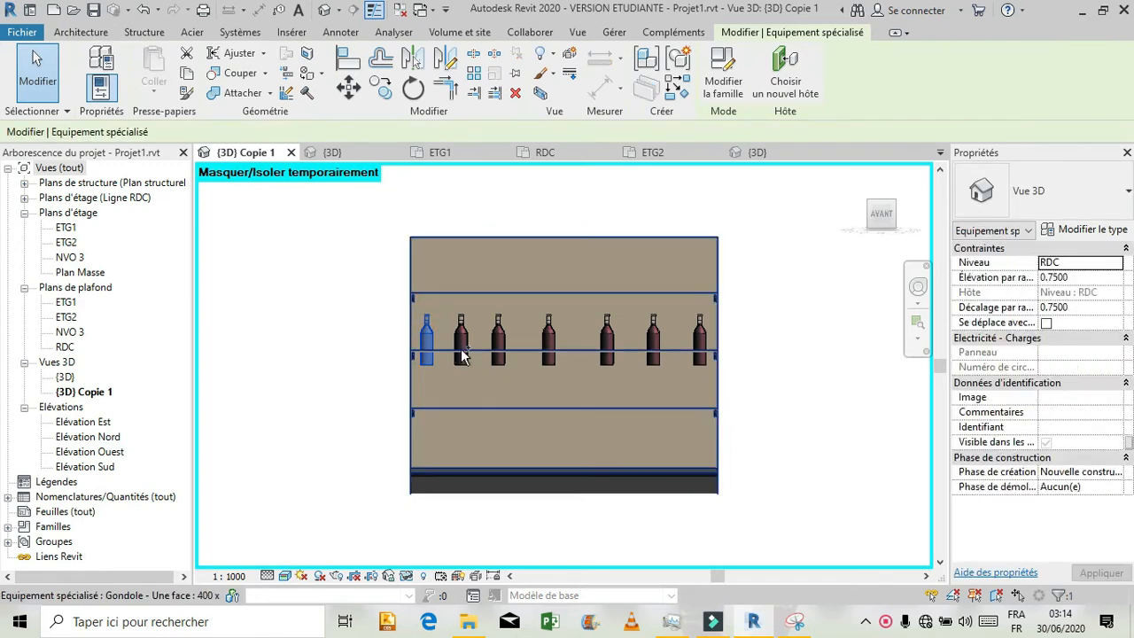
{"action": "left_click", "coordinate": [499, 337], "text": "ctrl"}
{"action": "left_click", "coordinate": [550, 338], "text": "ctrl"}
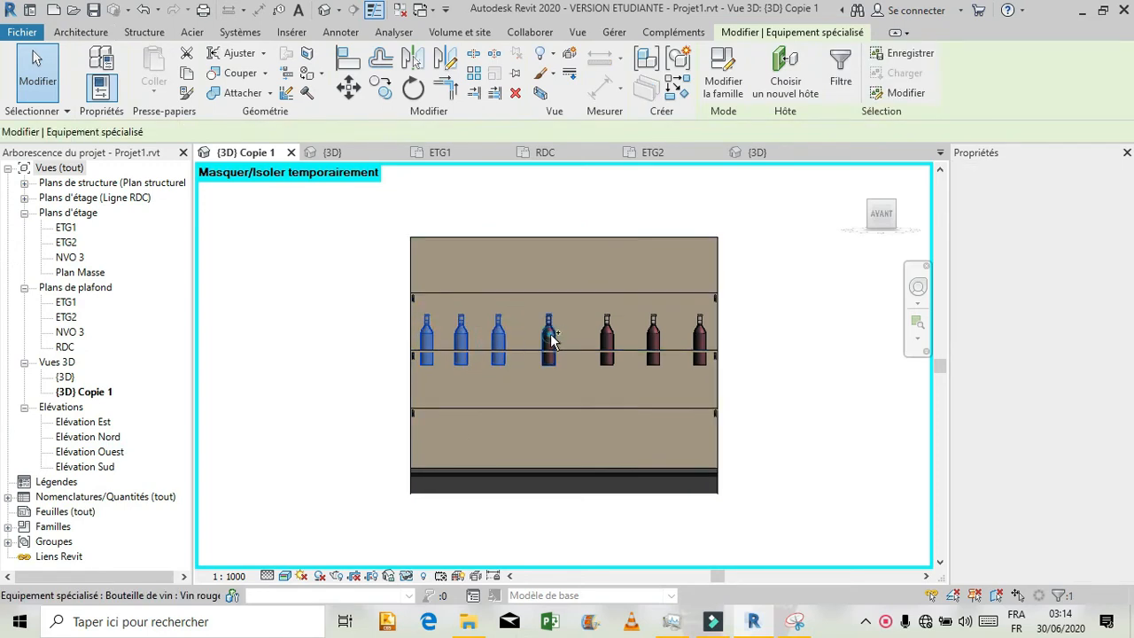
{"action": "left_click", "coordinate": [610, 337], "text": "ctrl"}
{"action": "left_click", "coordinate": [653, 336], "text": "ctrl"}
{"action": "left_click", "coordinate": [698, 336], "text": "ctrl"}
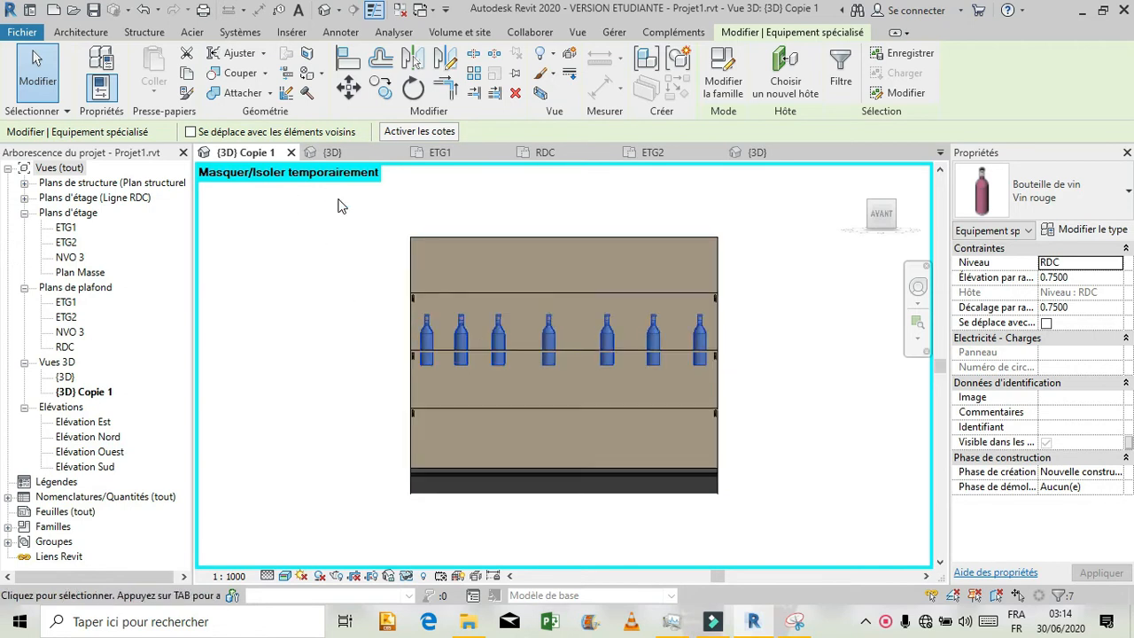
{"action": "left_click", "coordinate": [349, 86]}
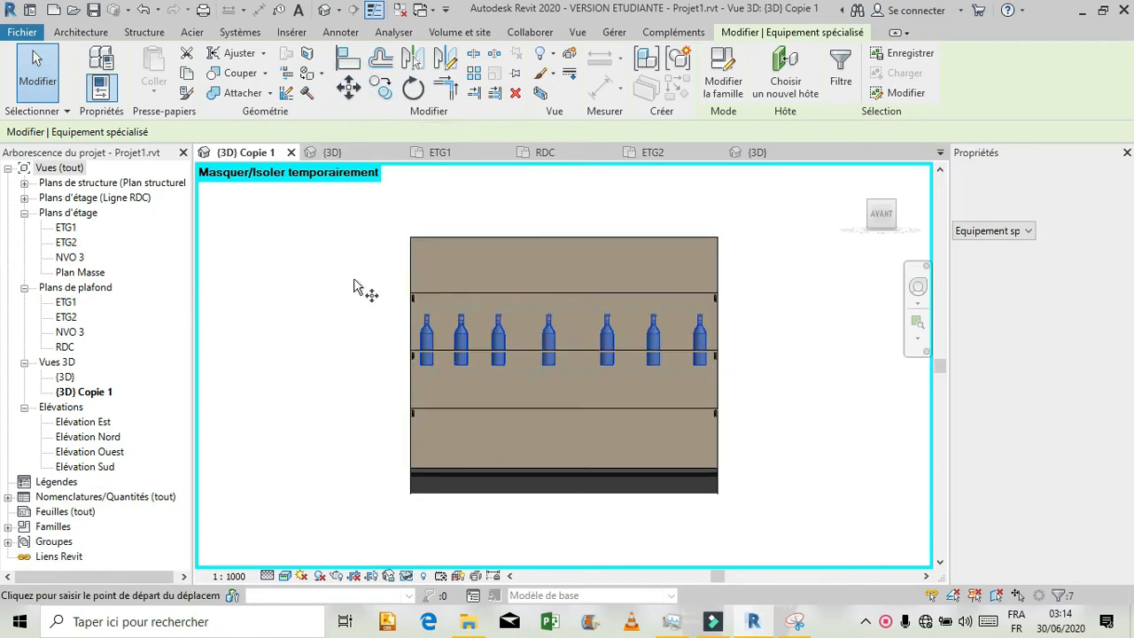
{"action": "left_click", "coordinate": [421, 358]}
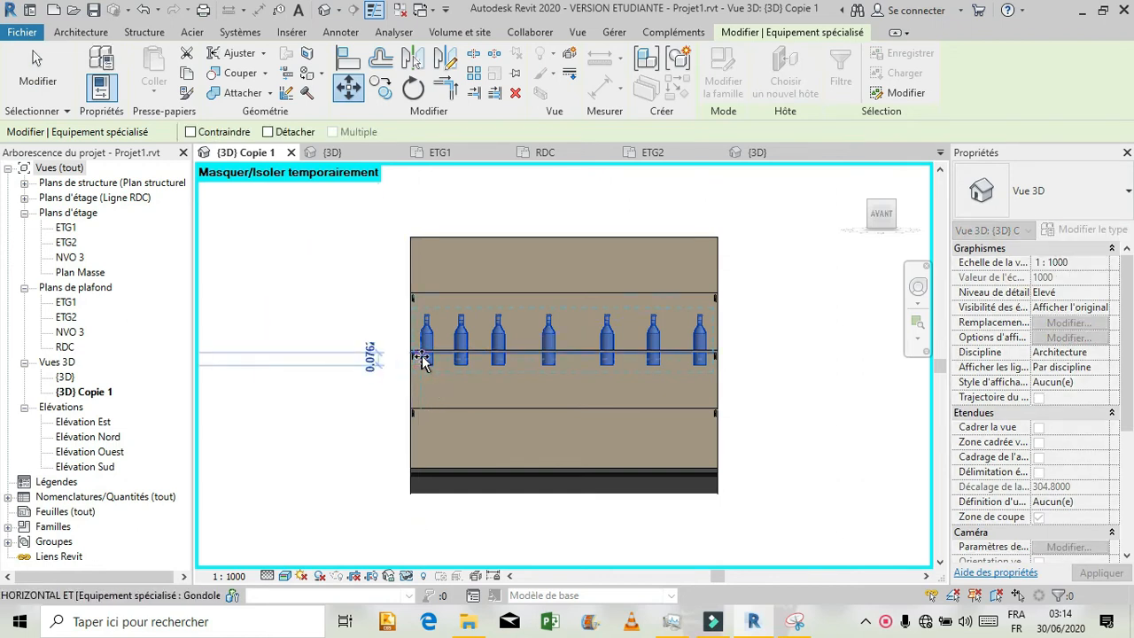
{"action": "left_click", "coordinate": [424, 350]}
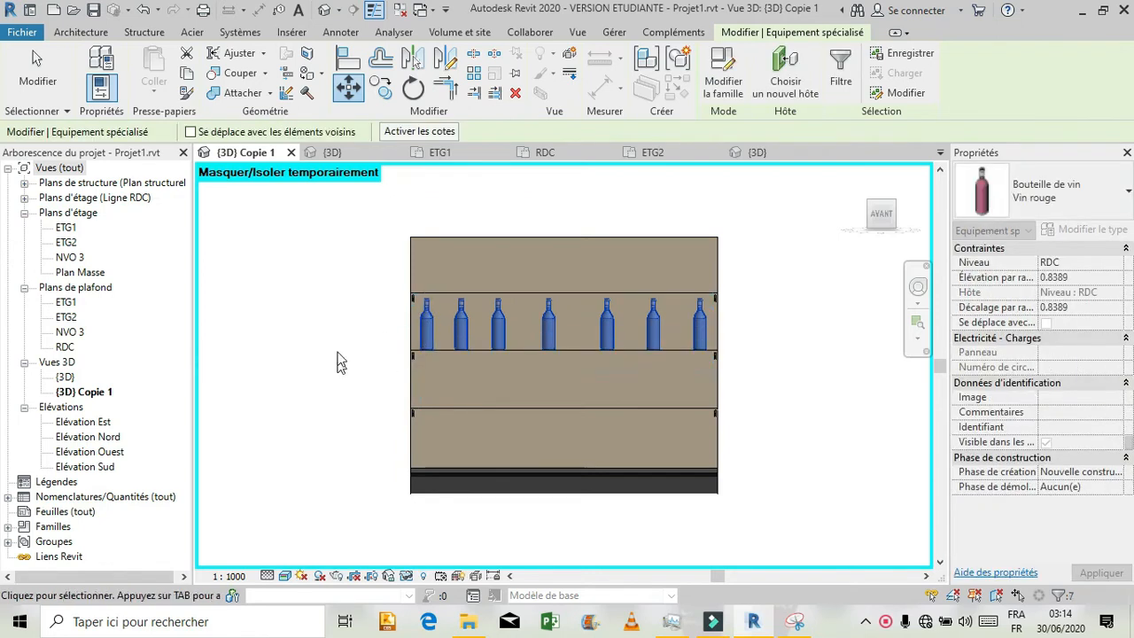
- Copy the seven wine bottles down to the next shelf and align their bases with its board, at elevation 0.5020 from RDC
{"action": "left_click", "coordinate": [378, 90]}
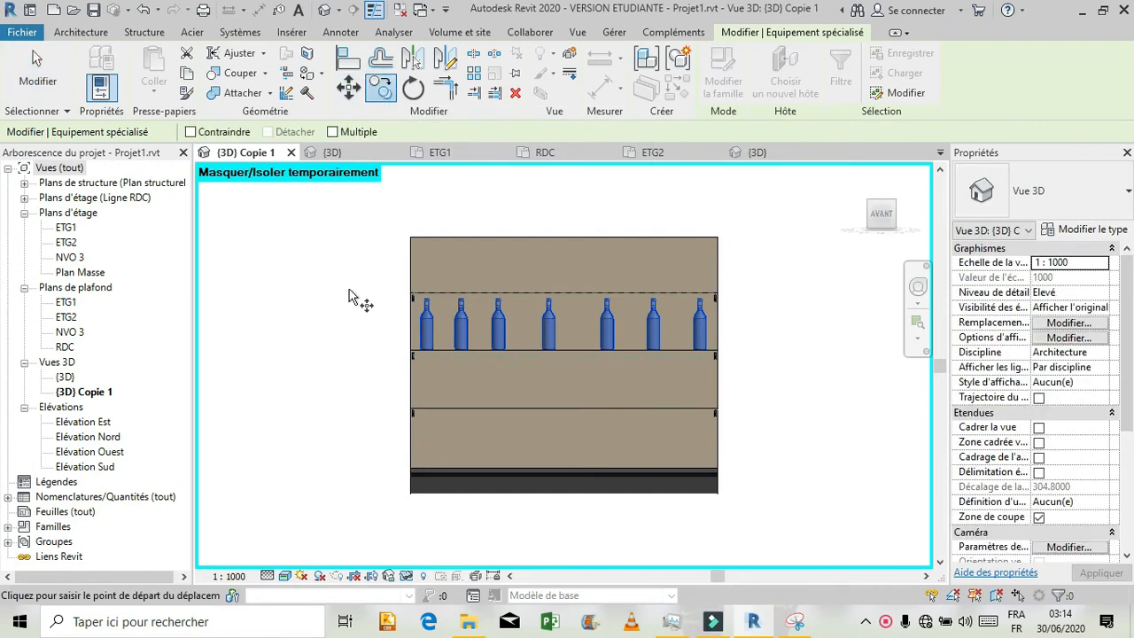
{"action": "left_click", "coordinate": [424, 356]}
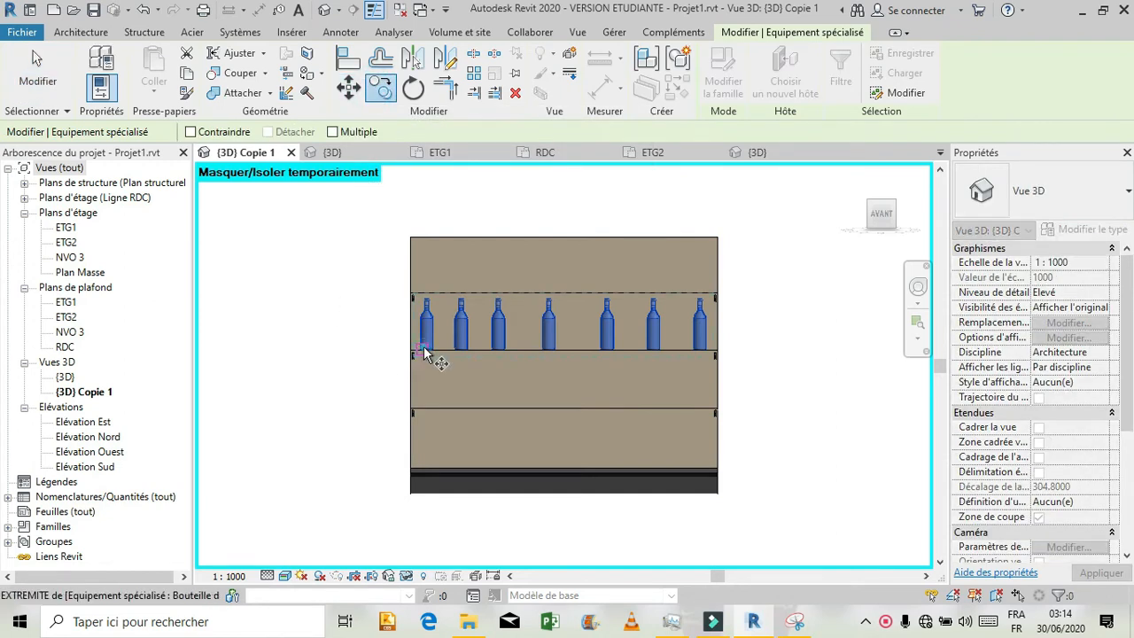
{"action": "left_click", "coordinate": [425, 403]}
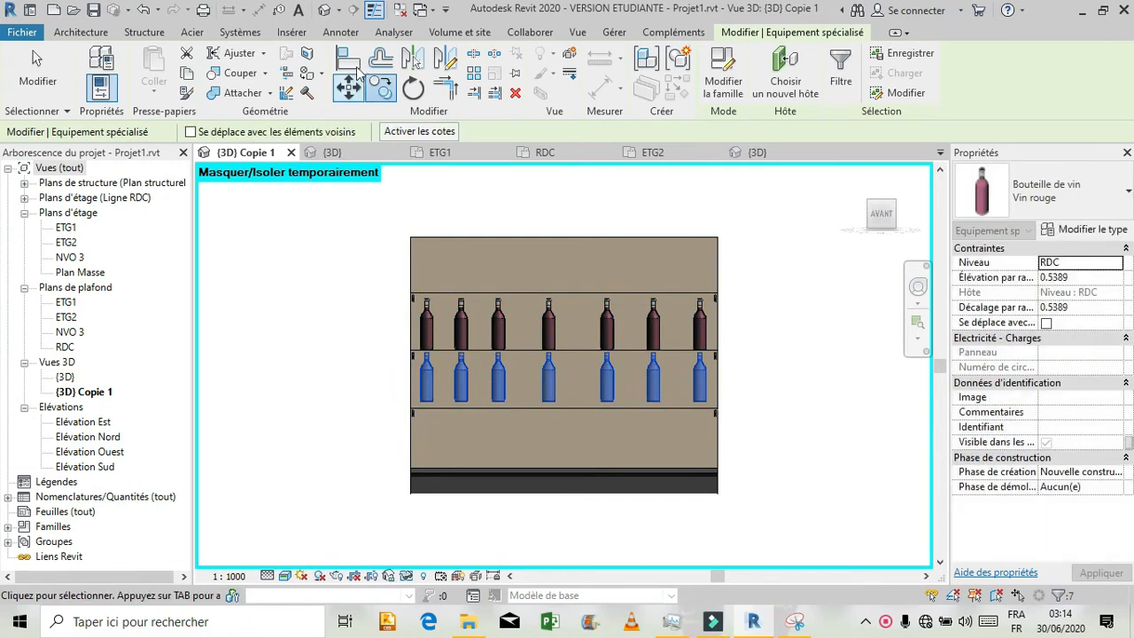
{"action": "left_click", "coordinate": [348, 101]}
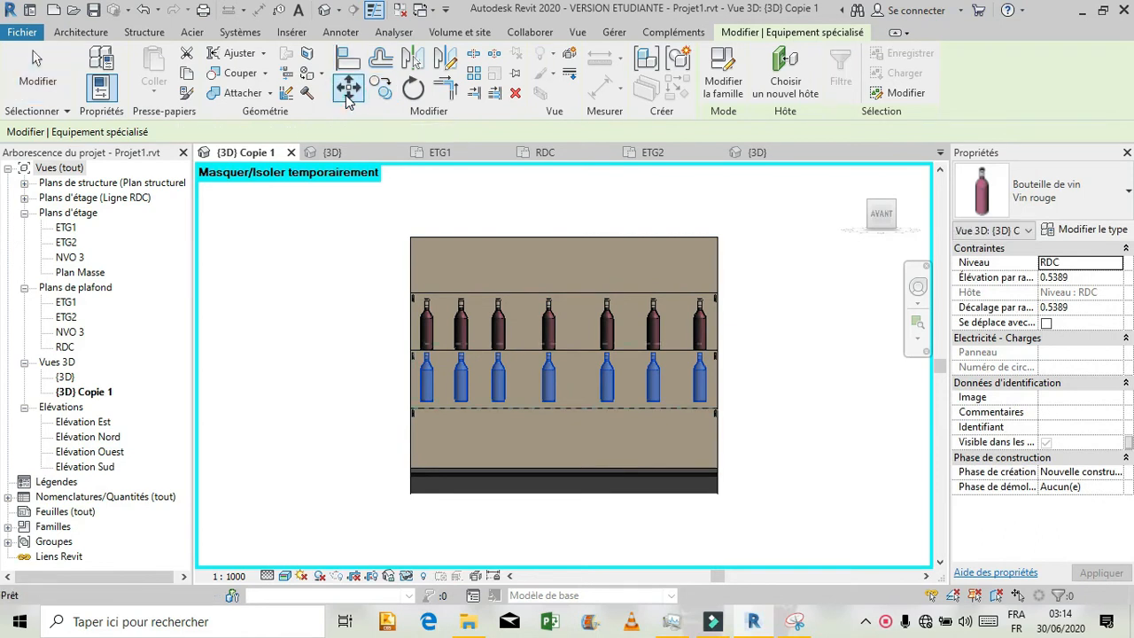
{"action": "left_click", "coordinate": [421, 406]}
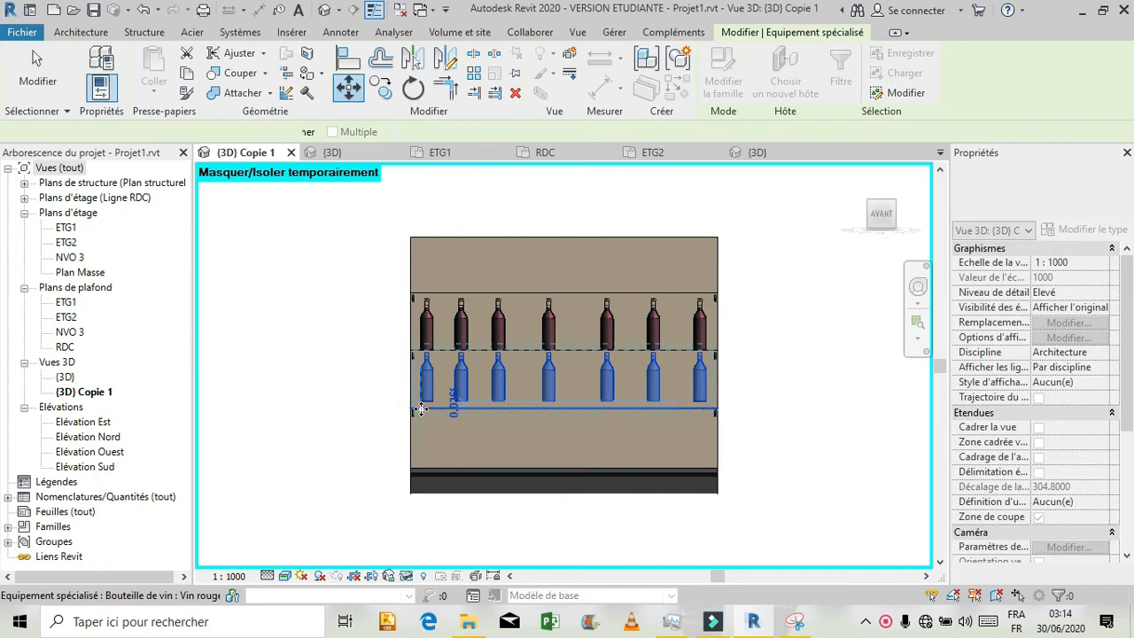
{"action": "left_click", "coordinate": [421, 409]}
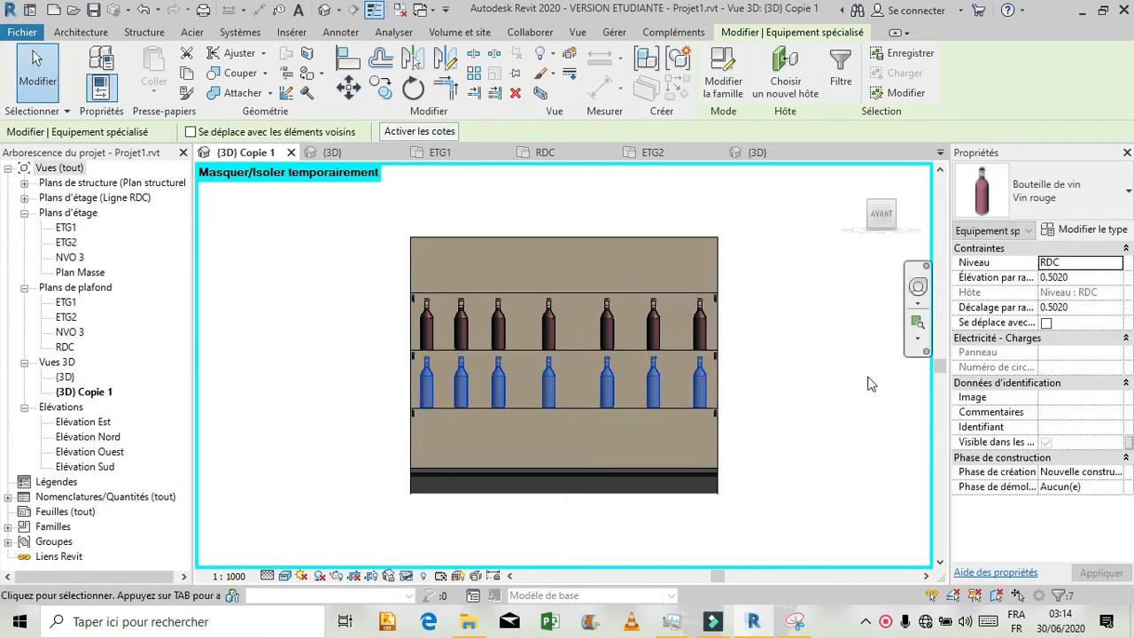
{"action": "left_click", "coordinate": [818, 328]}
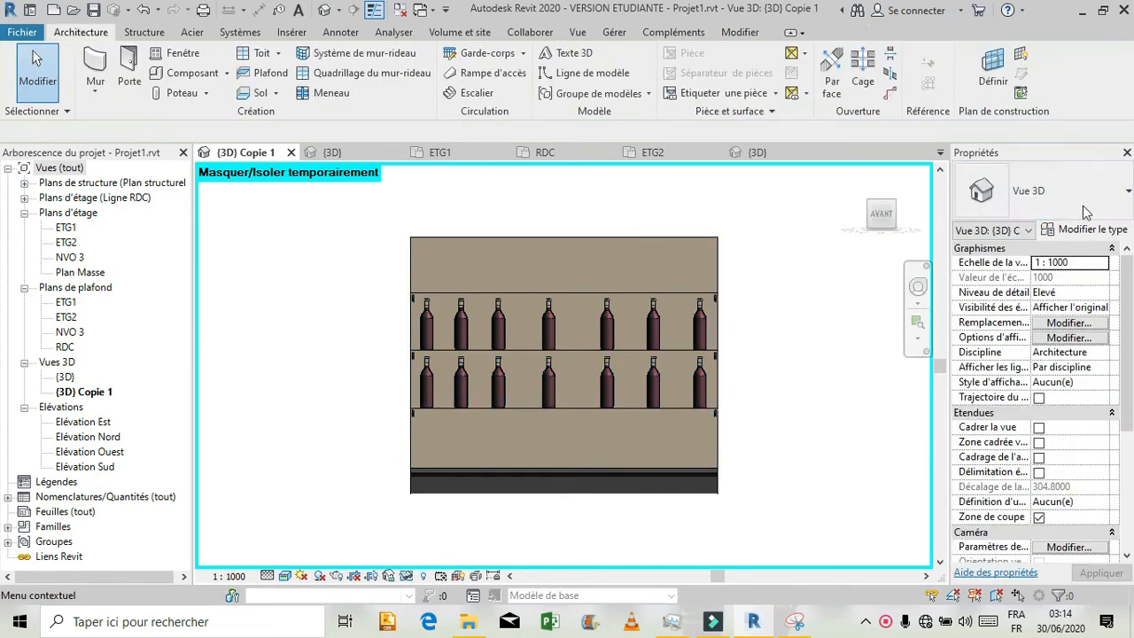
- View the isolated shelf unit from above and choose Tasse et soucoupe as the component to place
{"action": "mouse_move", "coordinate": [882, 221]}
{"action": "left_mouse_down"}
{"action": "mouse_move", "coordinate": [879, 241]}
{"action": "mouse_move", "coordinate": [891, 200]}
{"action": "left_mouse_up"}
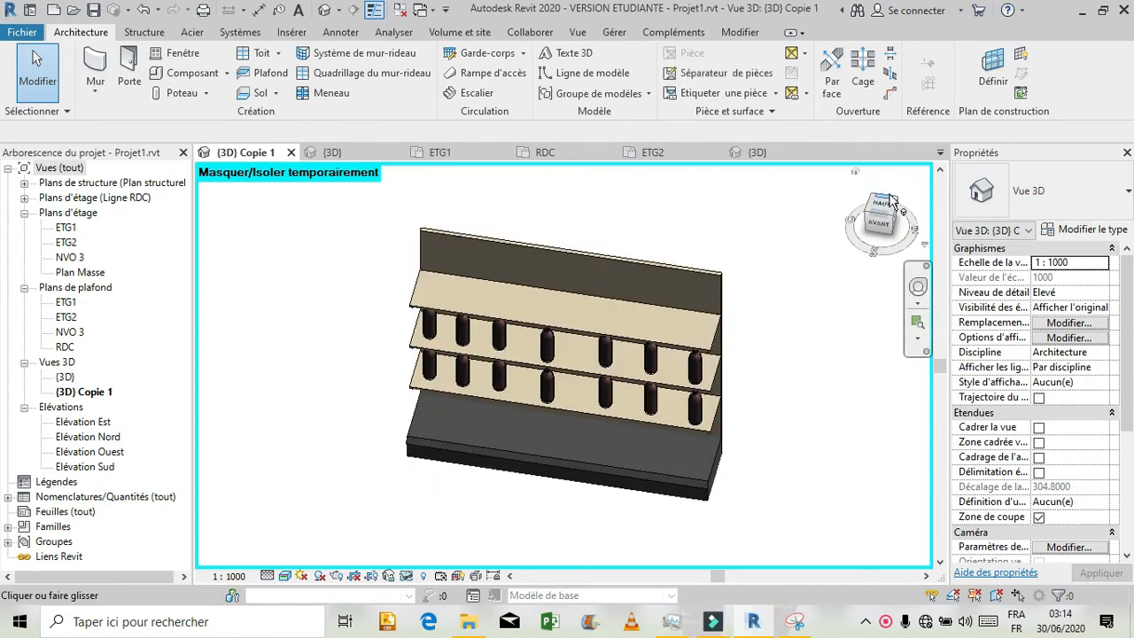
{"action": "left_click", "coordinate": [883, 209]}
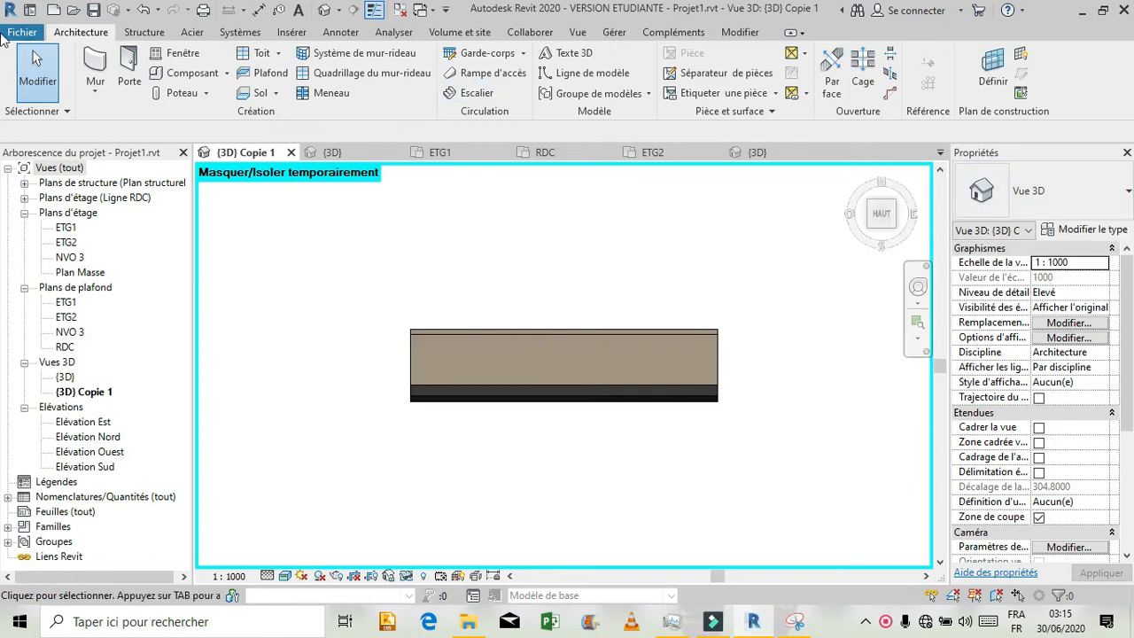
{"action": "left_click", "coordinate": [184, 73]}
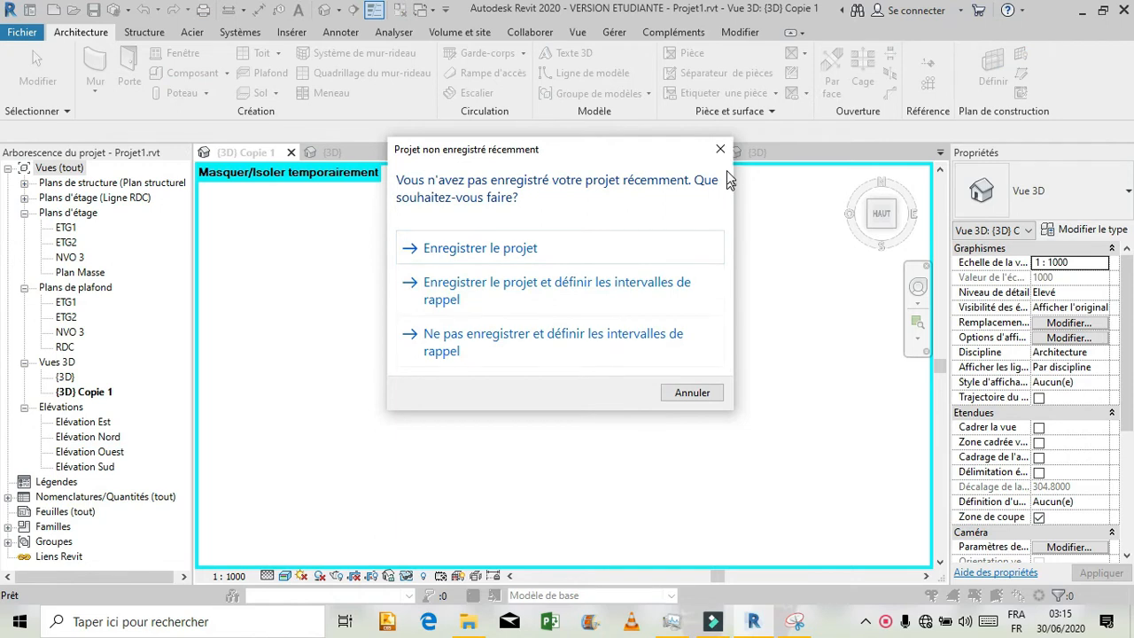
{"action": "left_click", "coordinate": [691, 393]}
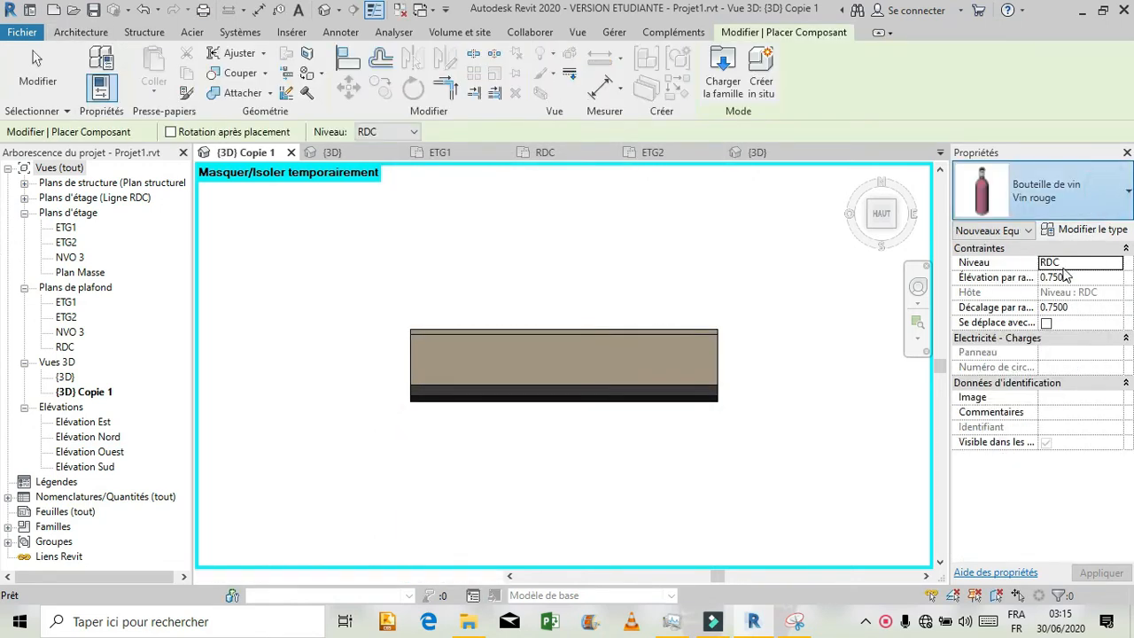
{"action": "left_click", "coordinate": [1068, 197]}
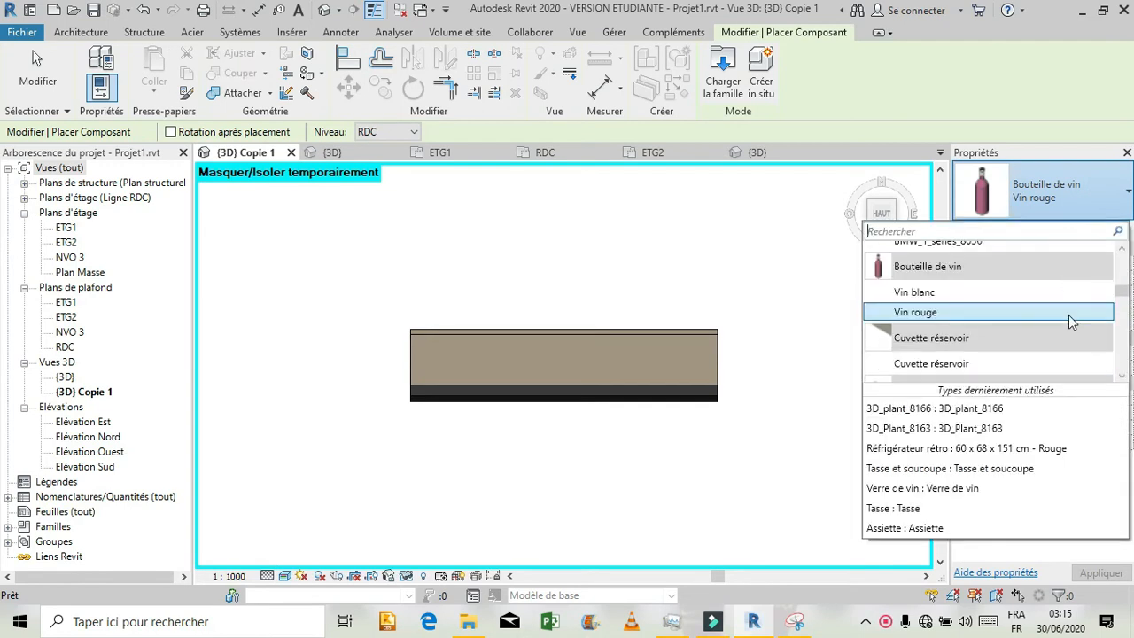
{"action": "scroll", "coordinate": [978, 321], "scroll_direction": "down", "scroll_amount": 5}
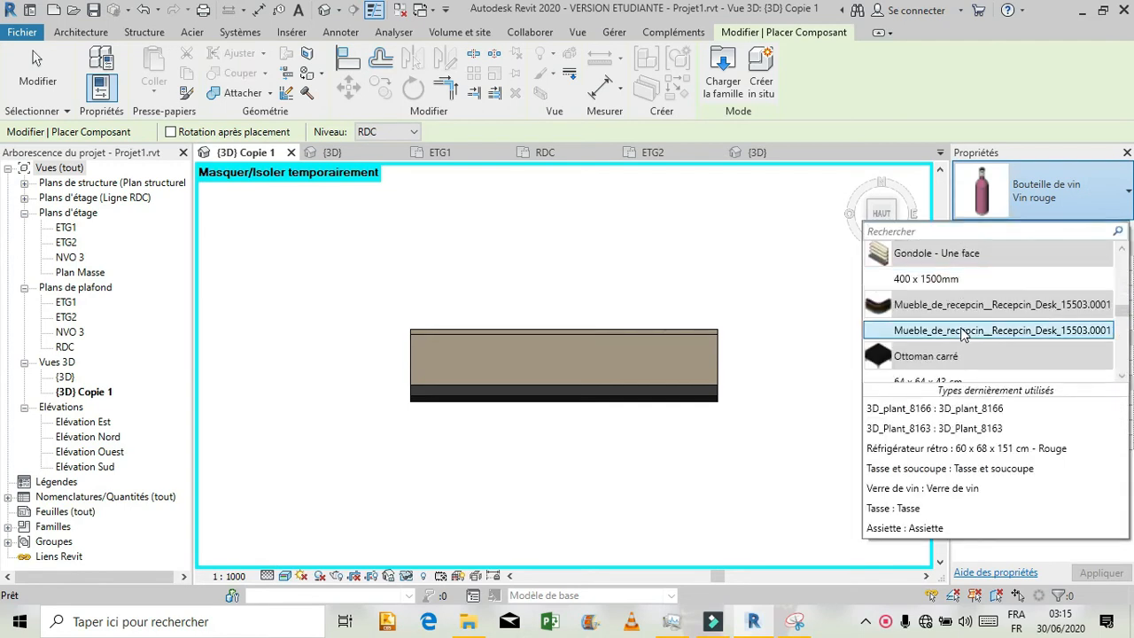
{"action": "scroll", "coordinate": [963, 334], "scroll_direction": "down", "scroll_amount": 4}
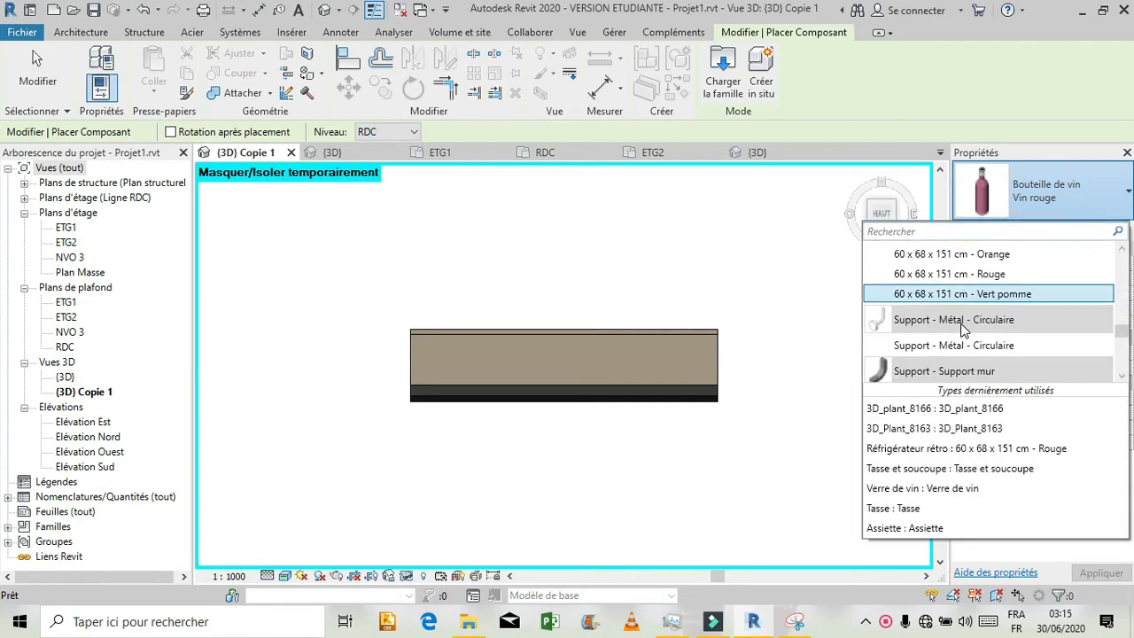
{"action": "scroll", "coordinate": [961, 323], "scroll_direction": "down", "scroll_amount": 3}
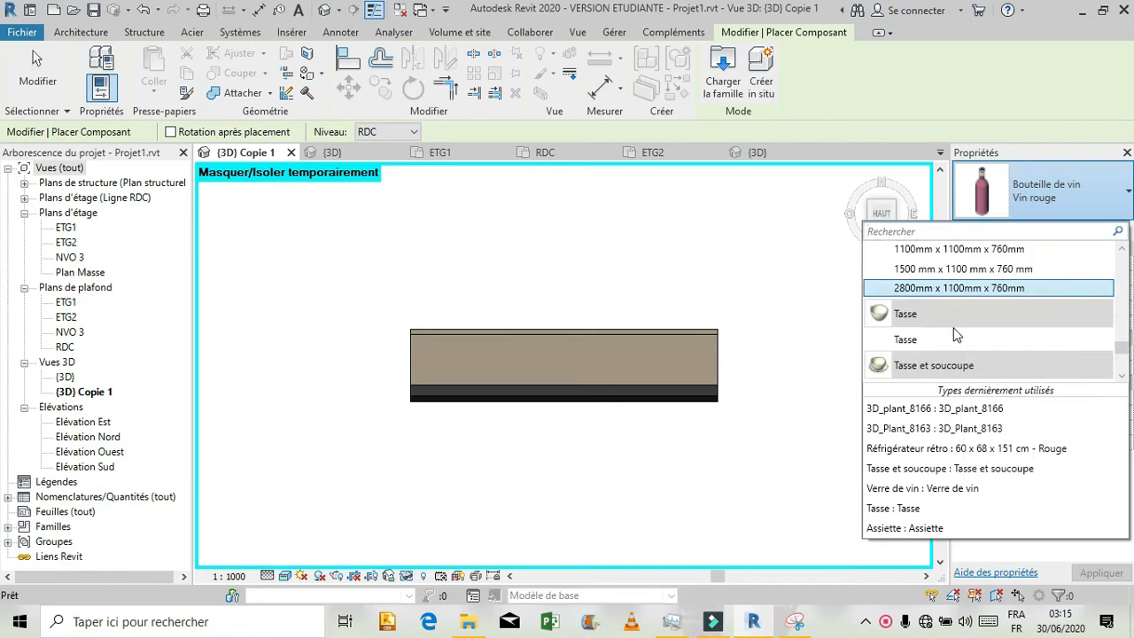
{"action": "scroll", "coordinate": [955, 334], "scroll_direction": "down", "scroll_amount": 1}
{"action": "left_click", "coordinate": [958, 351]}
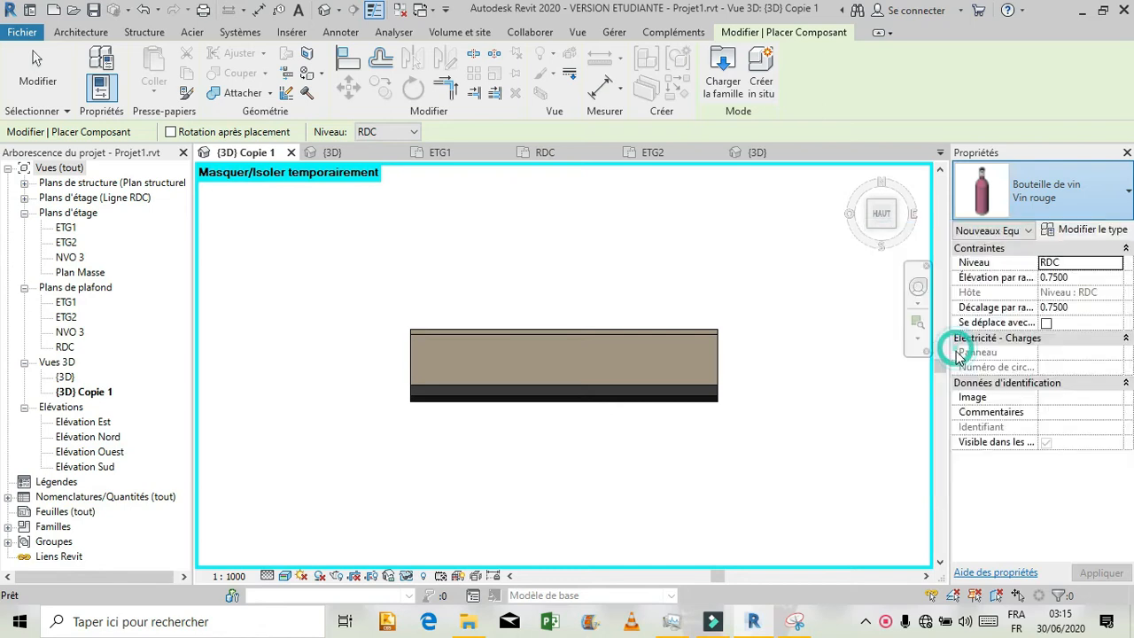
- Place two Tasse et soucoupe components over the shelf unit at elevation 1.9258 from RDC
{"action": "left_click", "coordinate": [1092, 278]}
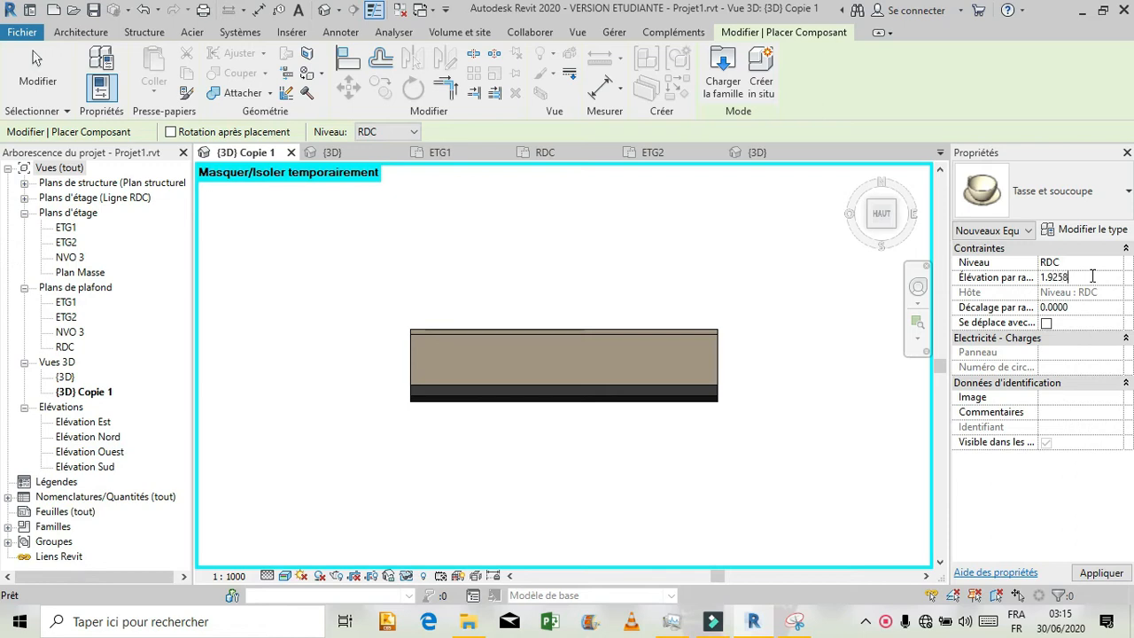
{"action": "left_click", "coordinate": [1099, 573]}
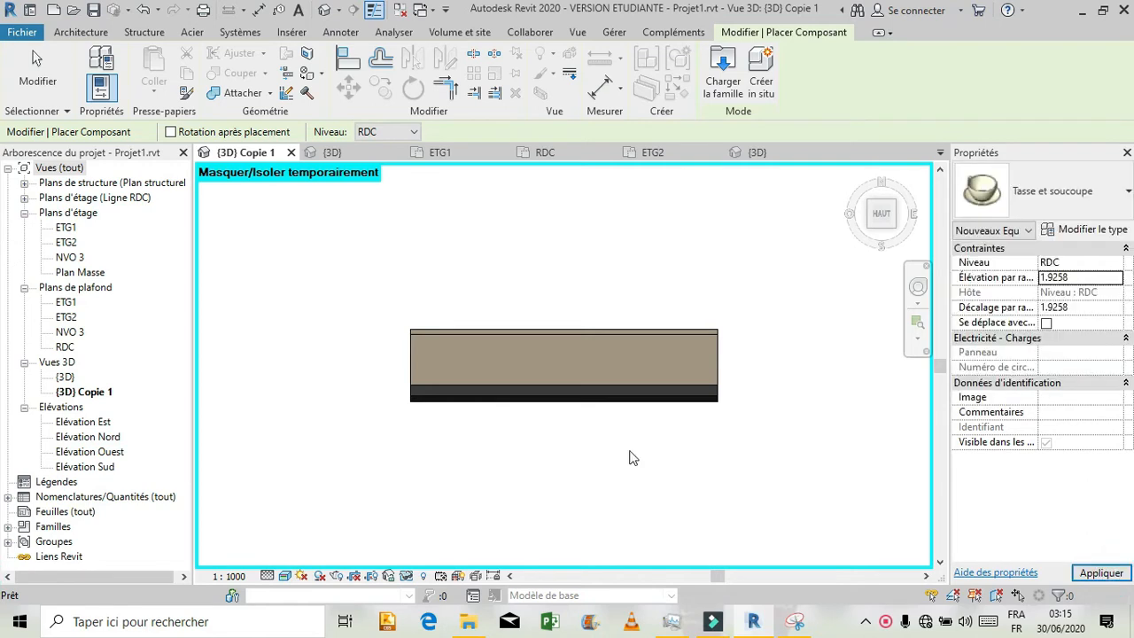
{"action": "left_click", "coordinate": [430, 360]}
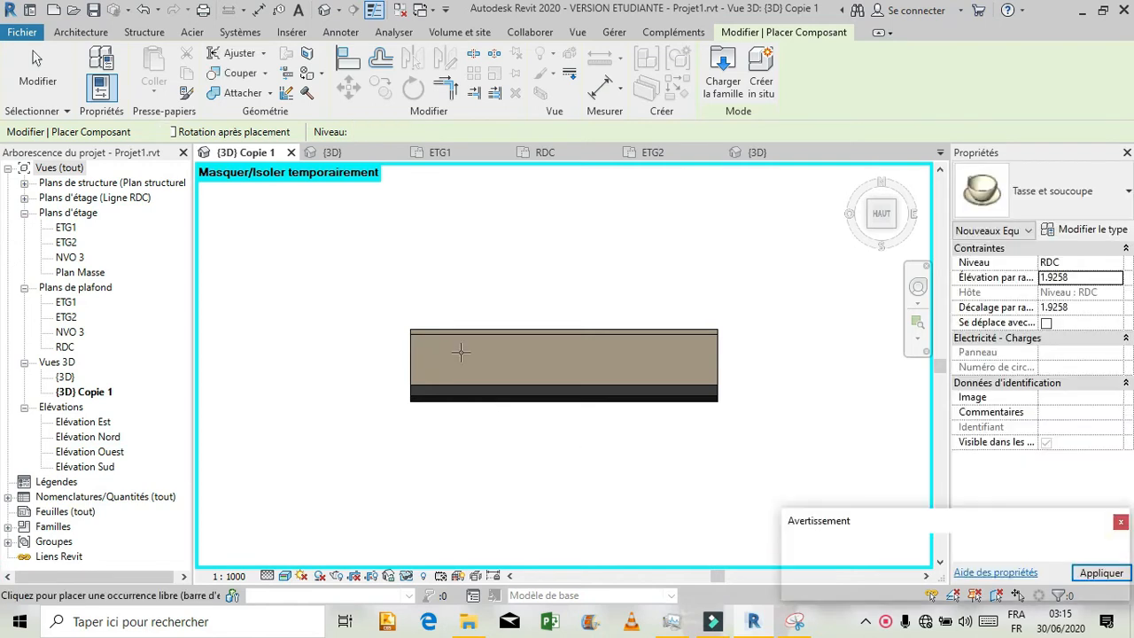
{"action": "left_click", "coordinate": [457, 359]}
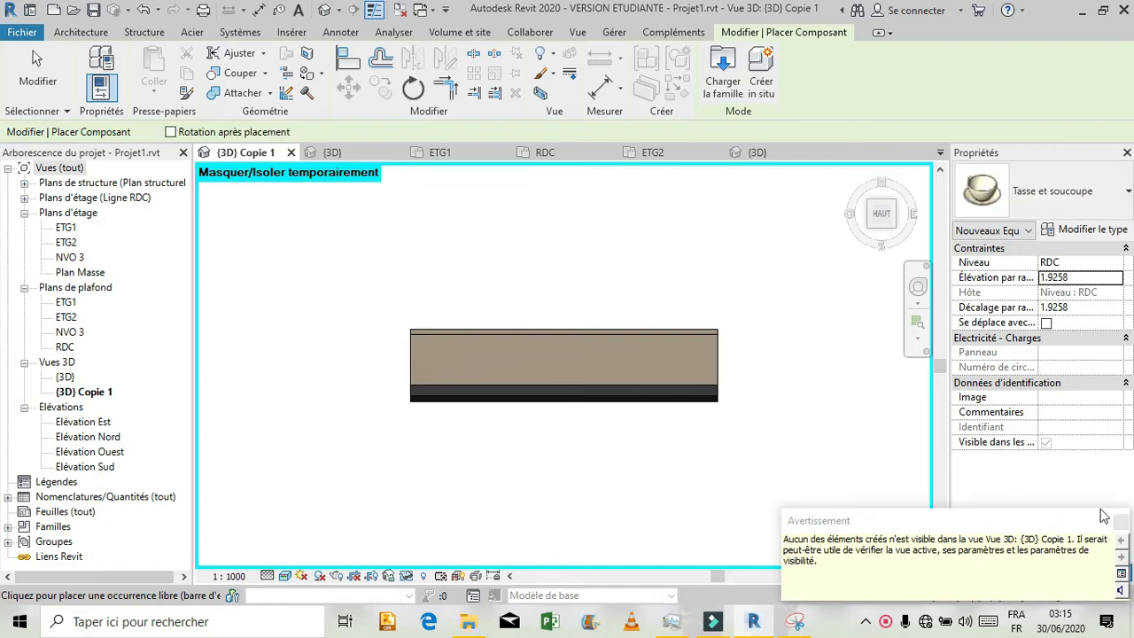
{"action": "left_click", "coordinate": [1121, 521]}
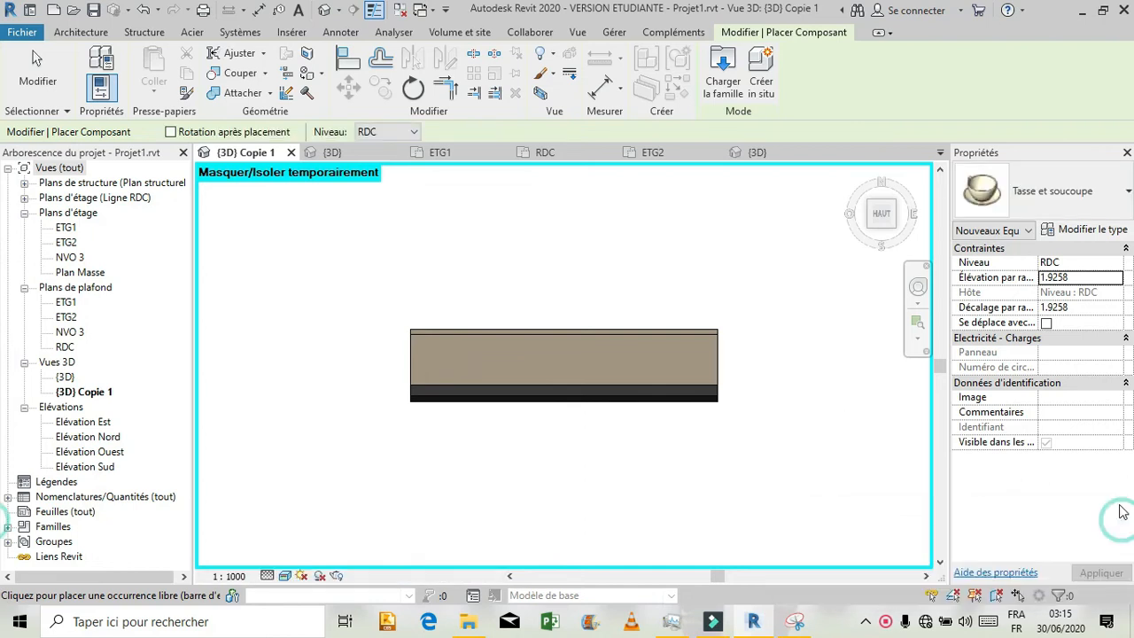
{"action": "left_click", "coordinate": [1069, 193]}
{"action": "scroll", "coordinate": [1052, 306], "scroll_direction": "up", "scroll_amount": 1}
{"action": "scroll", "coordinate": [1052, 305], "scroll_direction": "down", "scroll_amount": 3}
{"action": "scroll", "coordinate": [1051, 314], "scroll_direction": "down", "scroll_amount": 2}
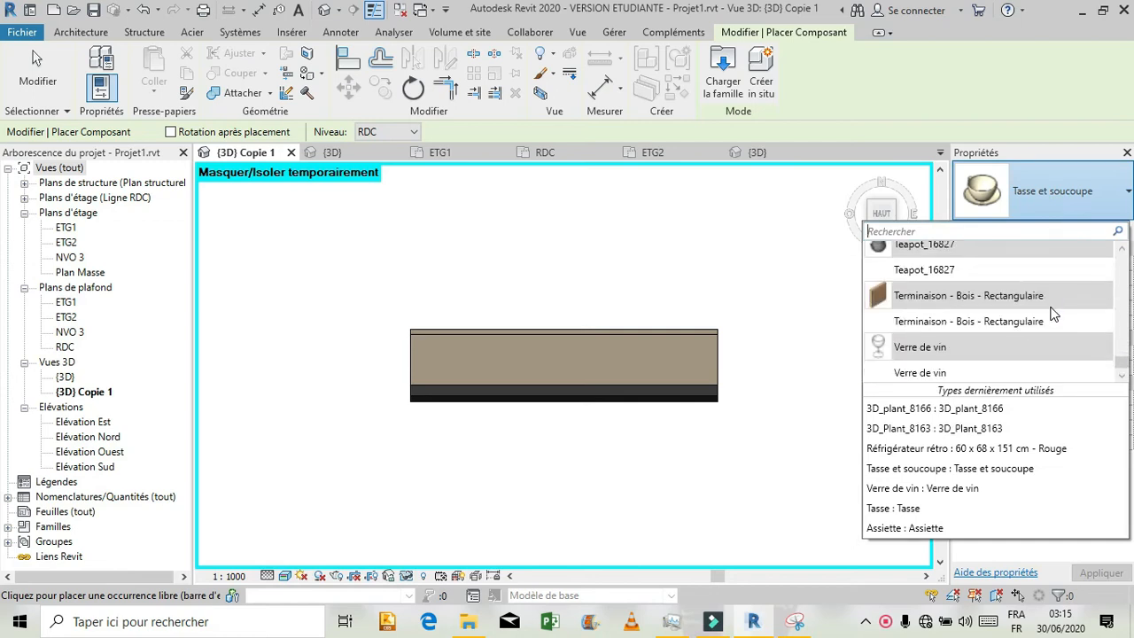
{"action": "scroll", "coordinate": [1029, 324], "scroll_direction": "up", "scroll_amount": 5}
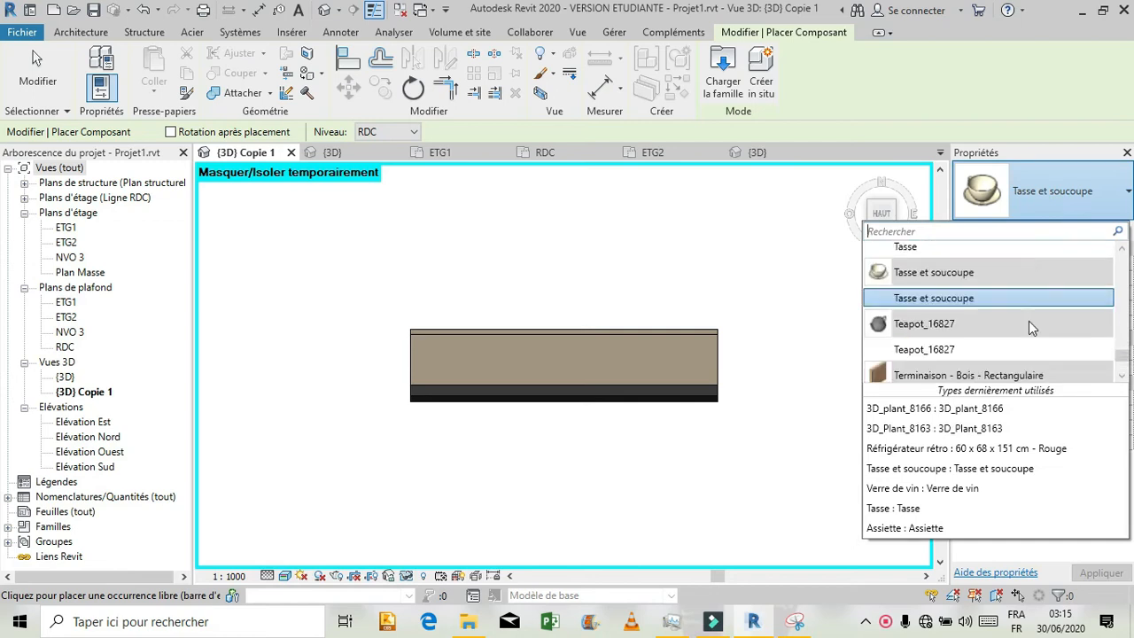
{"action": "scroll", "coordinate": [1028, 328], "scroll_direction": "up", "scroll_amount": 5}
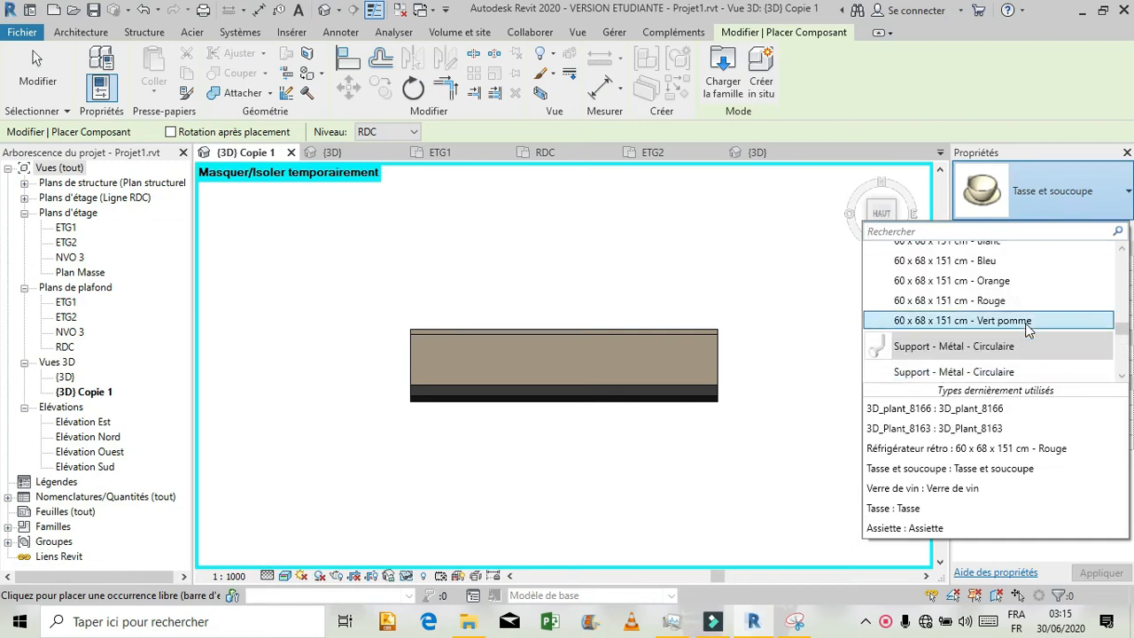
{"action": "left_click", "coordinate": [1052, 174]}
- Load the first family in the Accessoires de table folder from the cup and saucer's type properties
{"action": "left_click", "coordinate": [1076, 229]}
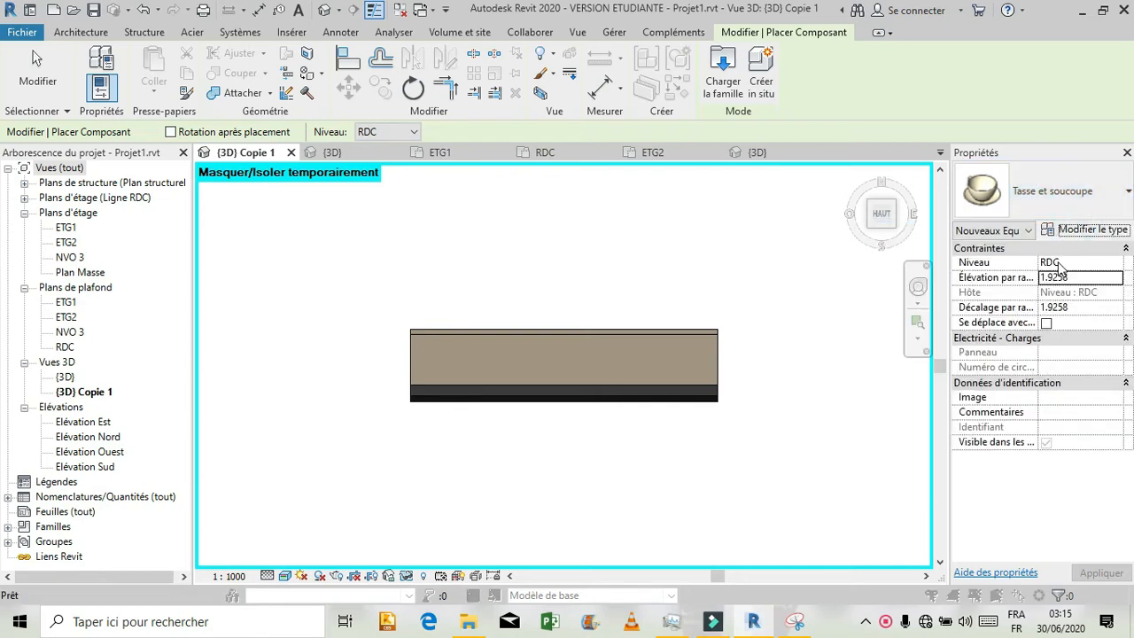
{"action": "left_click", "coordinate": [897, 86]}
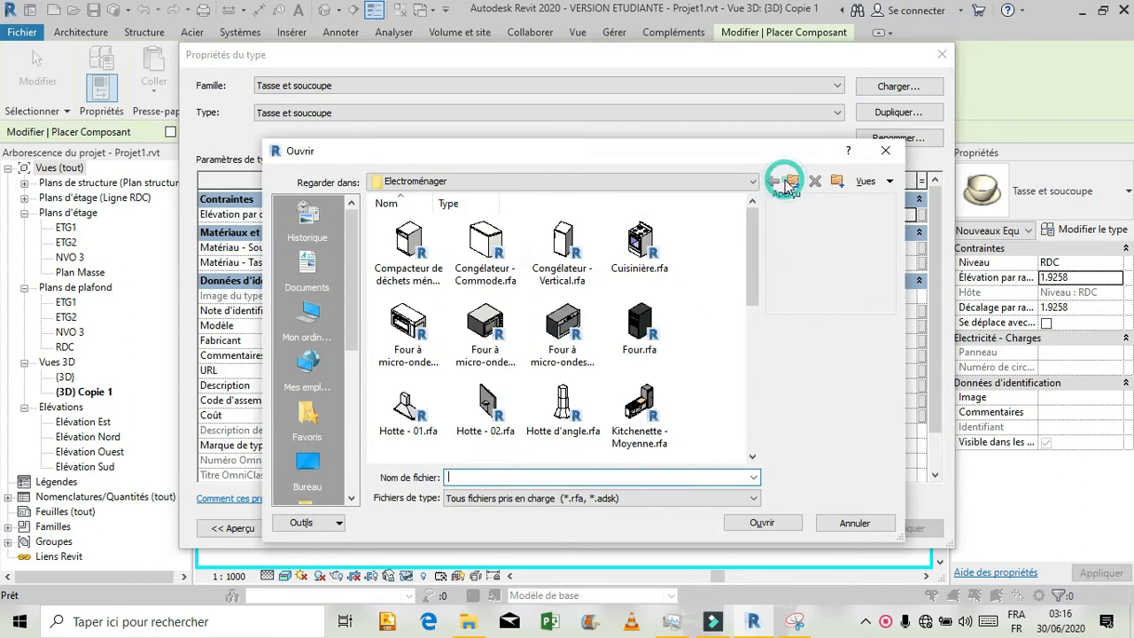
{"action": "left_click", "coordinate": [794, 184]}
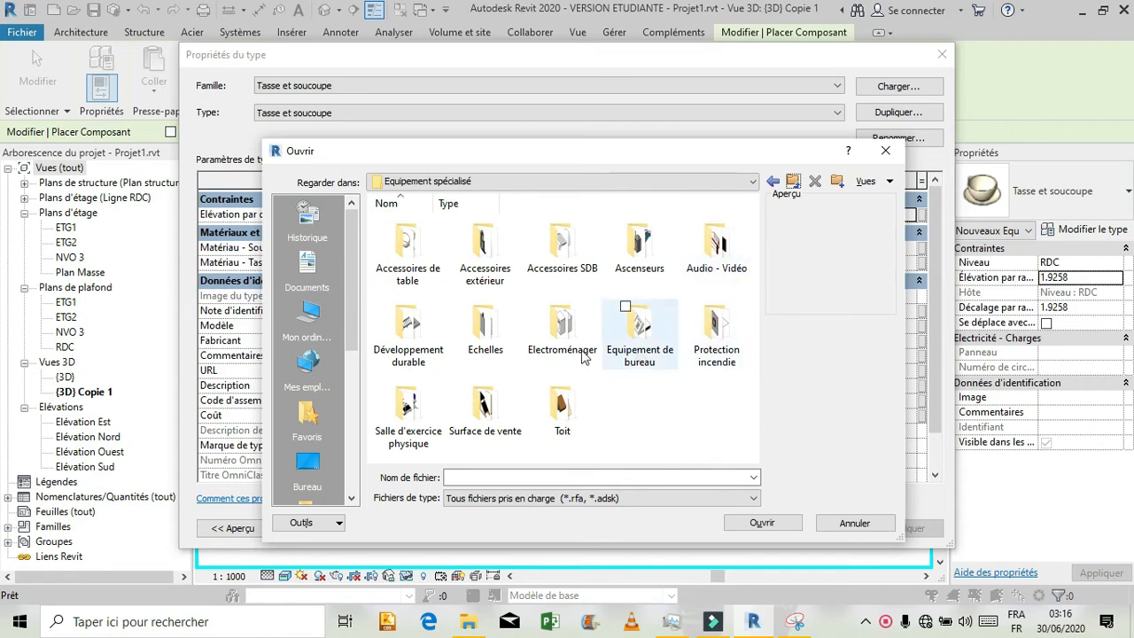
{"action": "double_click", "coordinate": [407, 252]}
{"action": "left_click", "coordinate": [406, 241]}
{"action": "left_click", "coordinate": [754, 521]}
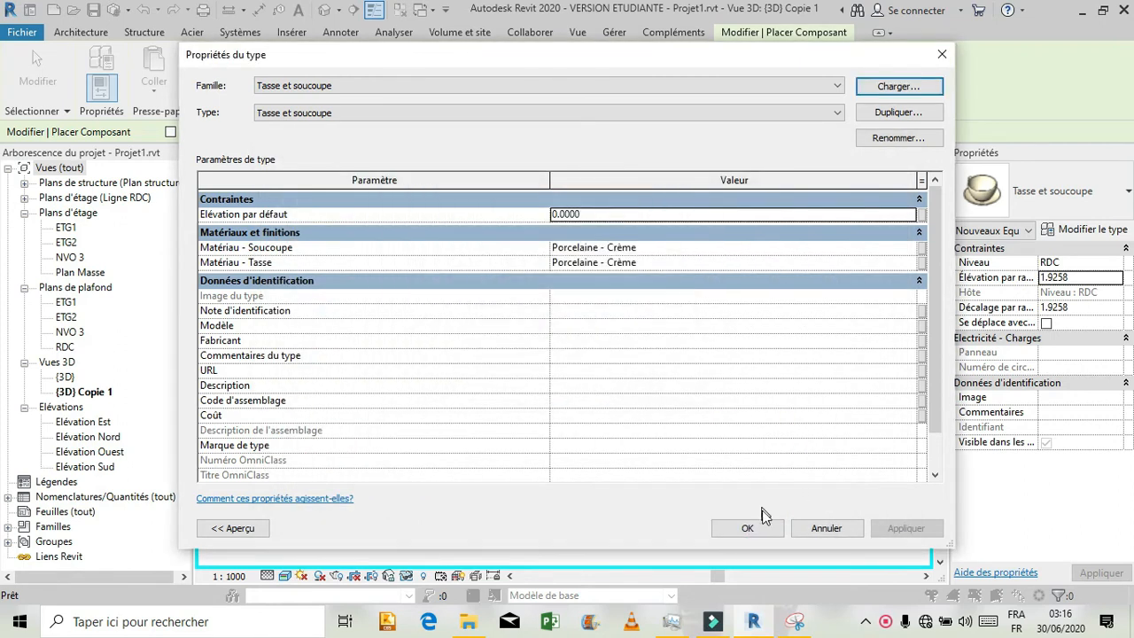
{"action": "left_click", "coordinate": [752, 529]}
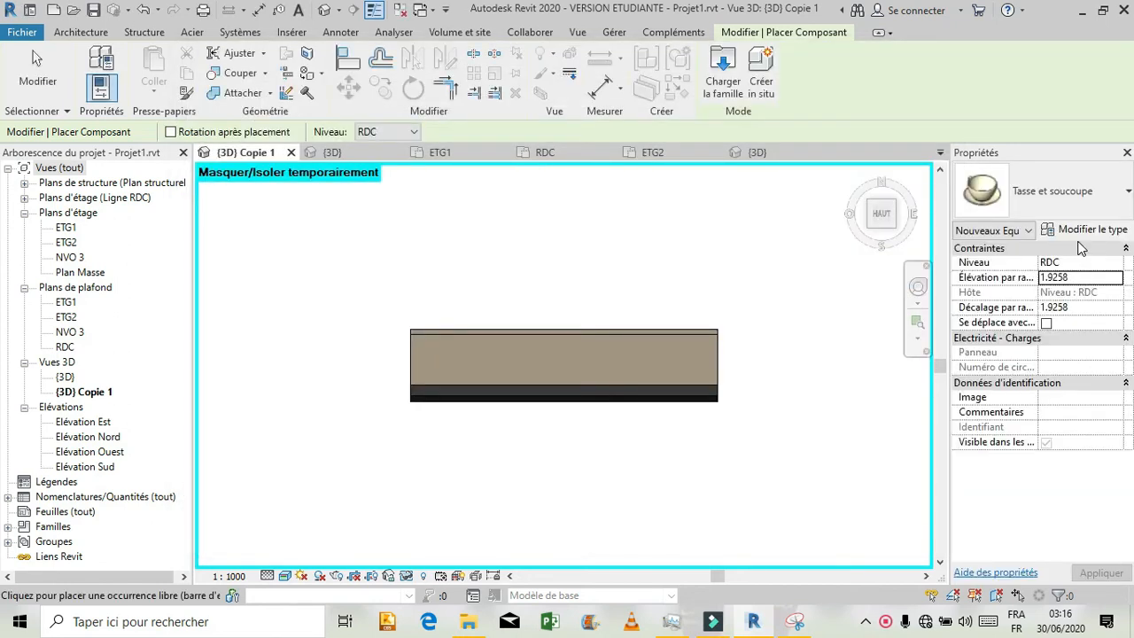
{"action": "left_click", "coordinate": [1089, 197]}
{"action": "scroll", "coordinate": [1066, 322], "scroll_direction": "down", "scroll_amount": 2}
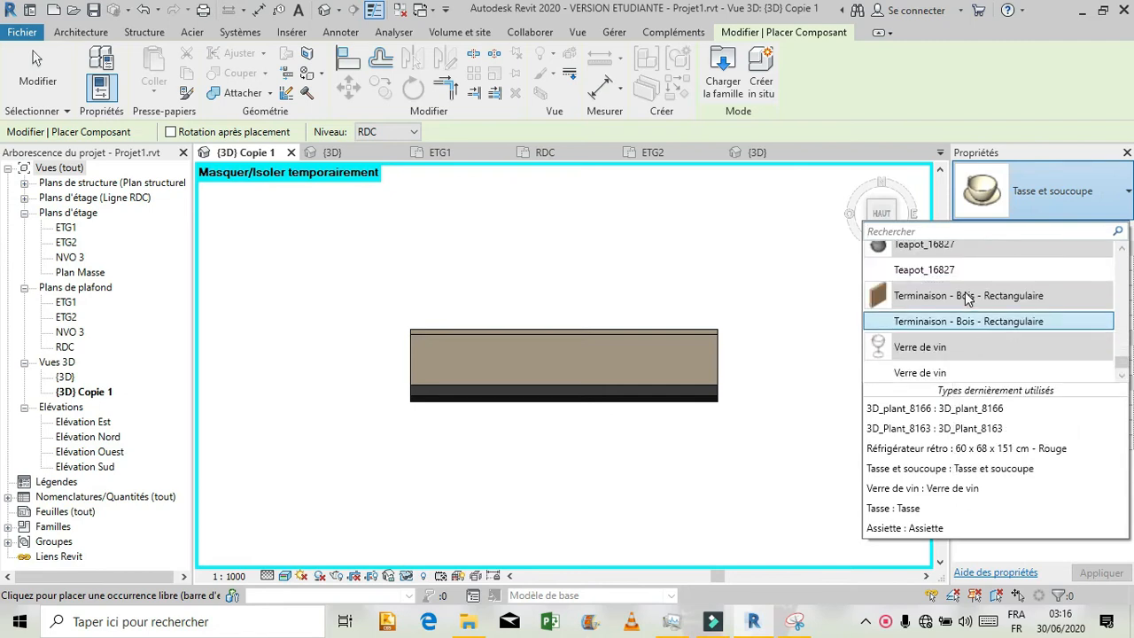
{"action": "scroll", "coordinate": [969, 298], "scroll_direction": "up", "scroll_amount": 2}
{"action": "scroll", "coordinate": [968, 298], "scroll_direction": "up", "scroll_amount": 6}
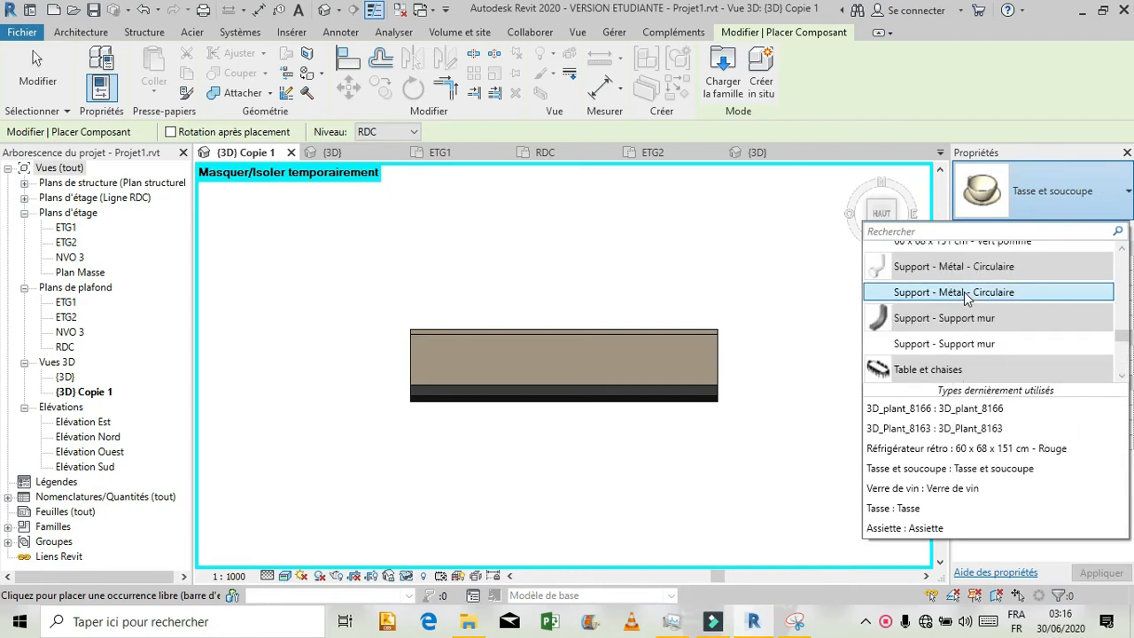
{"action": "scroll", "coordinate": [966, 299], "scroll_direction": "down", "scroll_amount": 8}
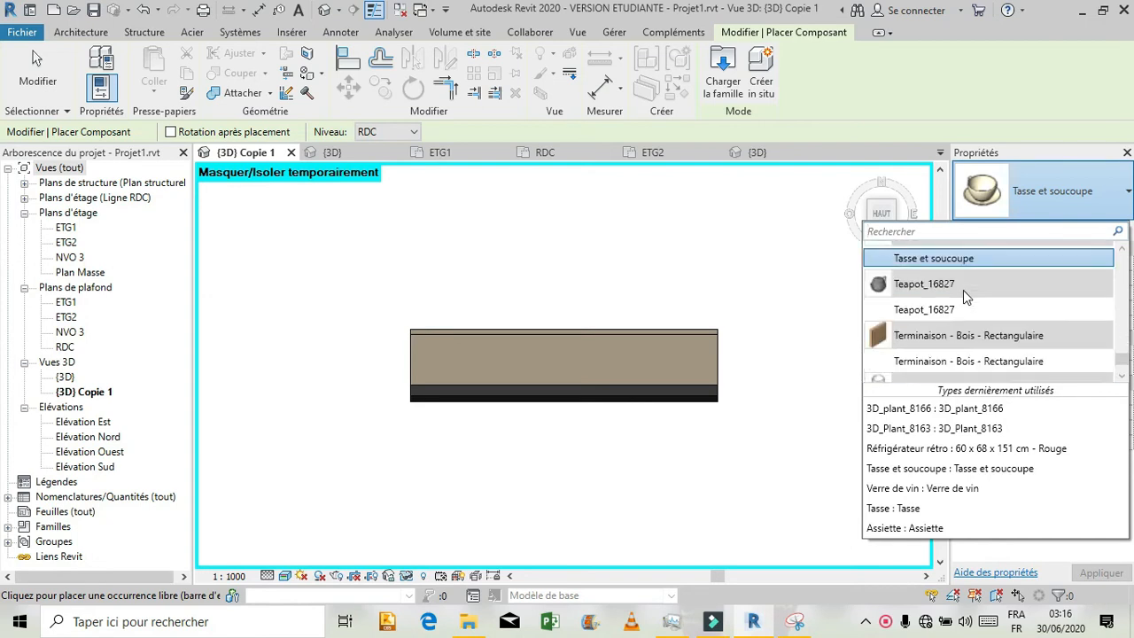
{"action": "mouse_move", "coordinate": [966, 297]}
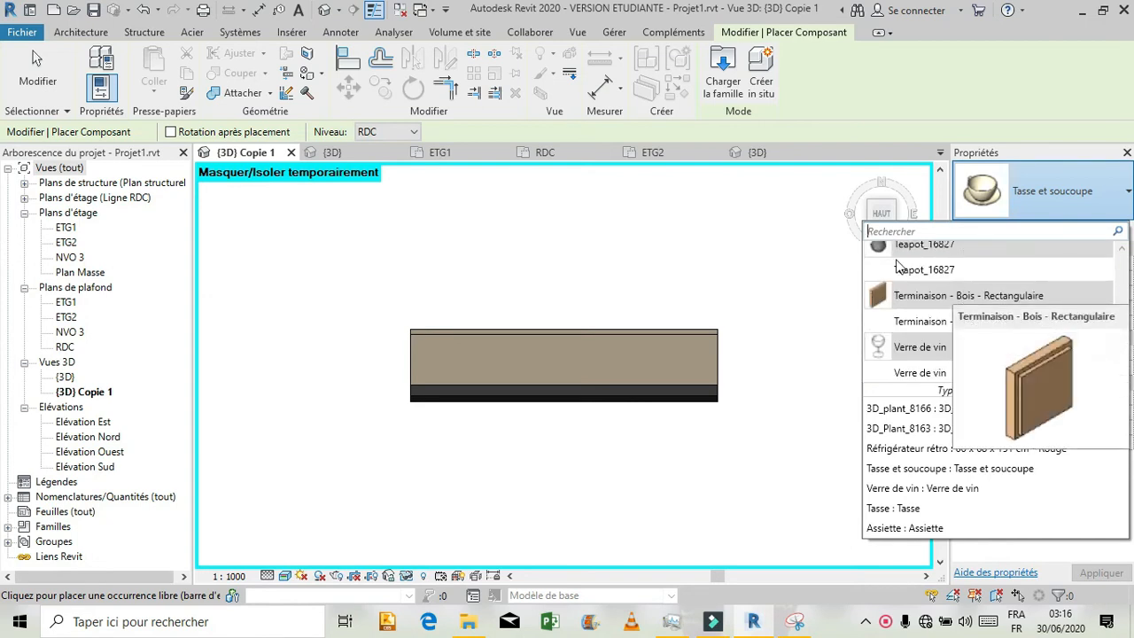
{"action": "left_click", "coordinate": [1091, 190]}
{"action": "left_click", "coordinate": [1091, 191]}
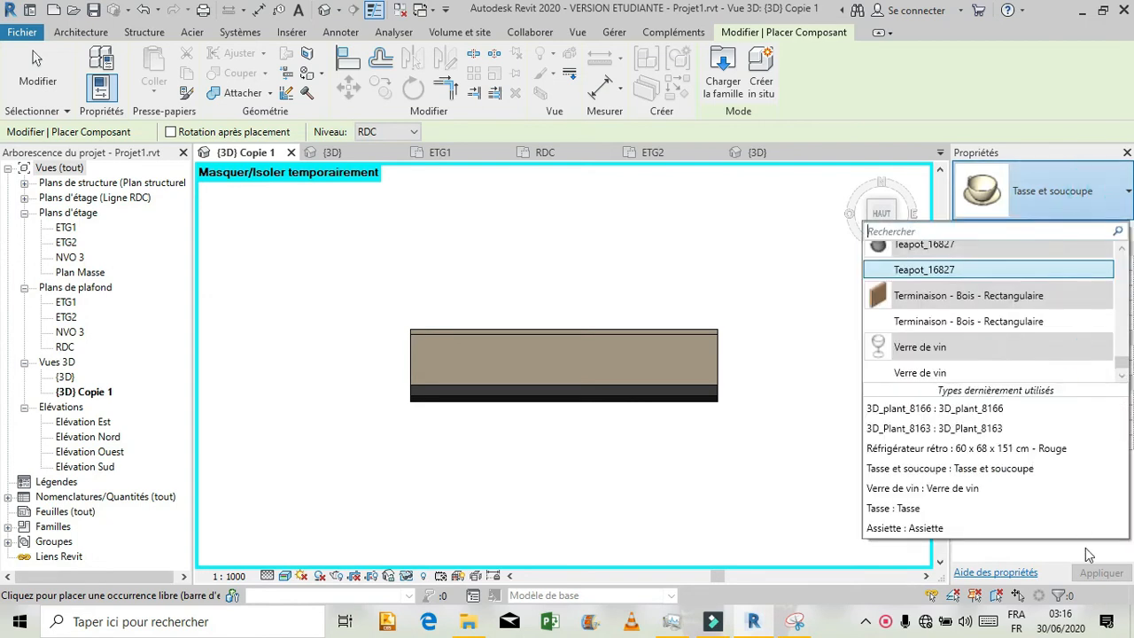
{"action": "left_click", "coordinate": [1108, 573]}
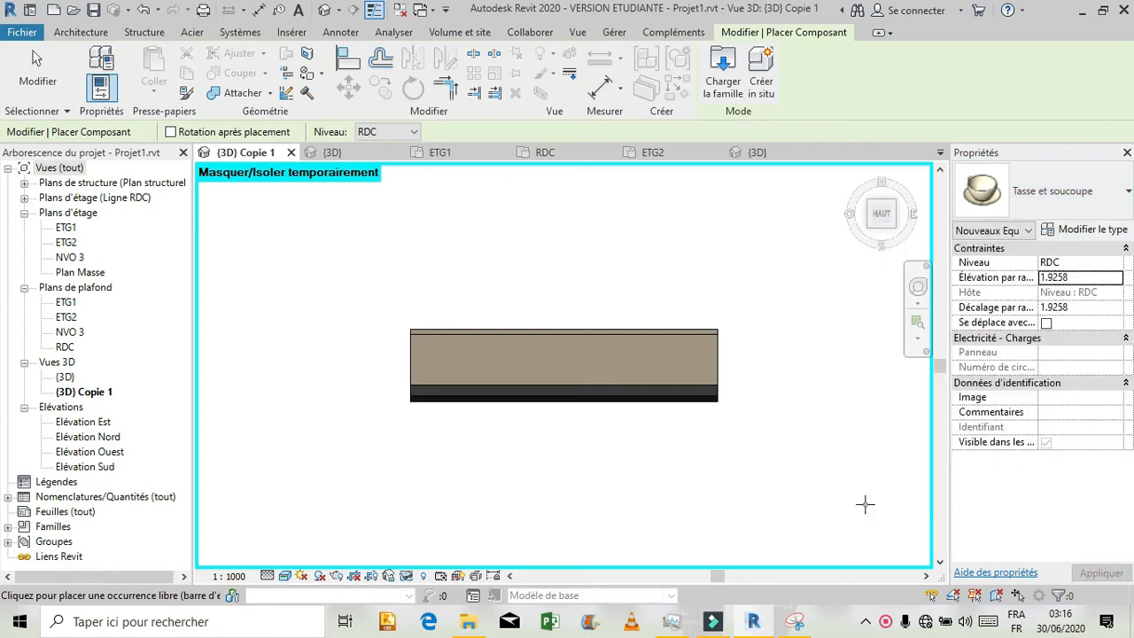
{"action": "key", "text": "Escape"}
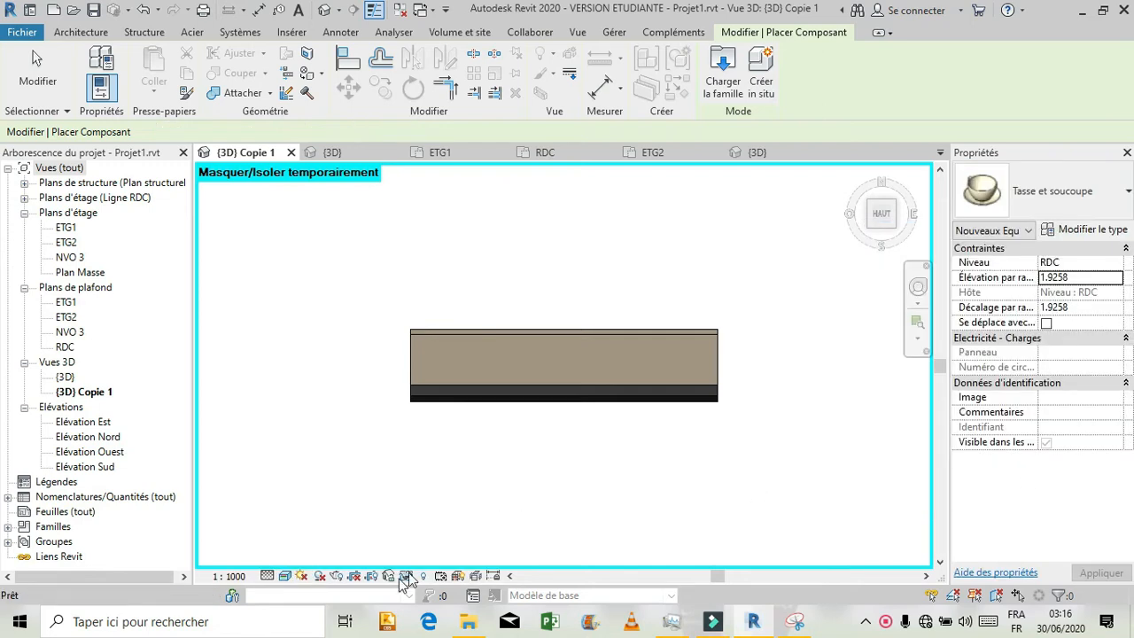
{"action": "key", "text": "Escape"}
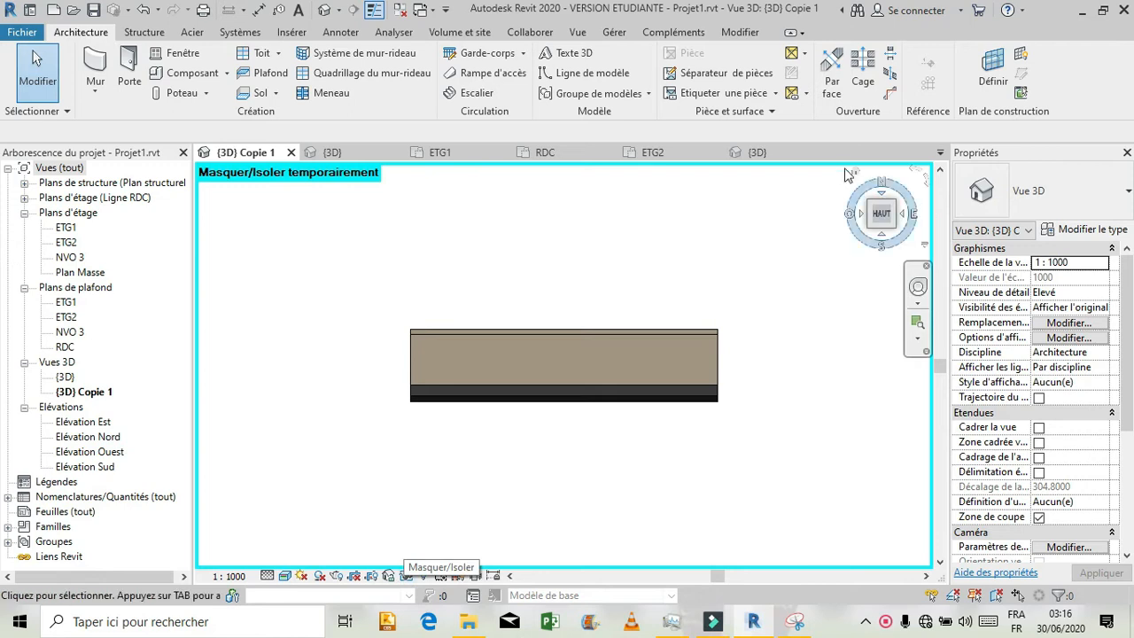
- From the front view, copy the seven wine bottles of the upper filled shelf onto the empty top shelf, at elevation 1.1758 from RDC
{"action": "left_click", "coordinate": [853, 172]}
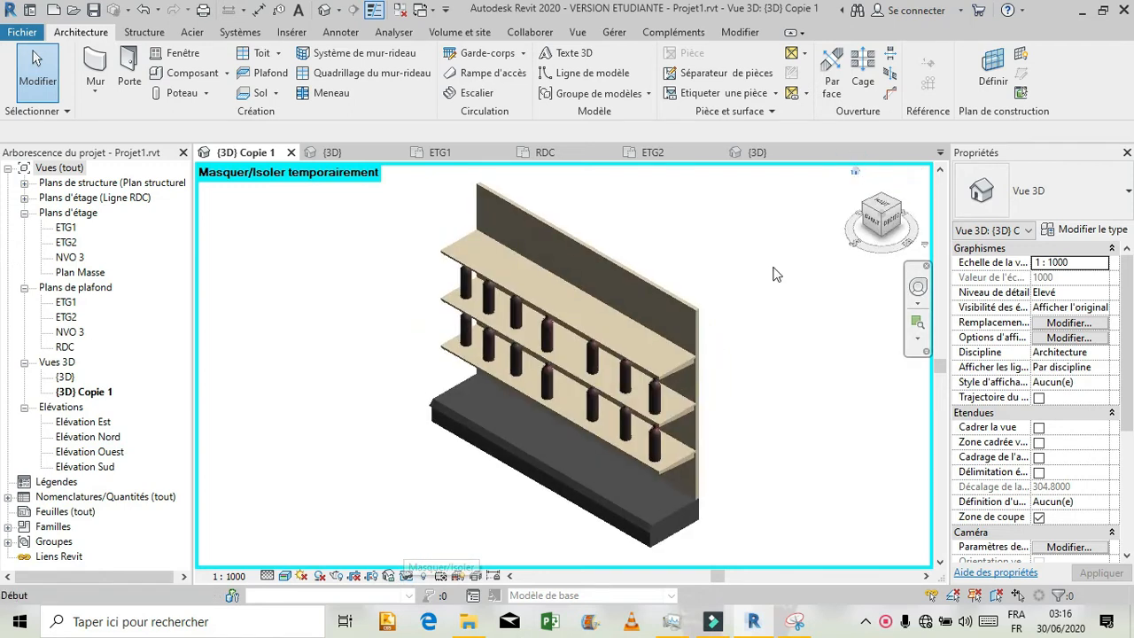
{"action": "left_click", "coordinate": [918, 287]}
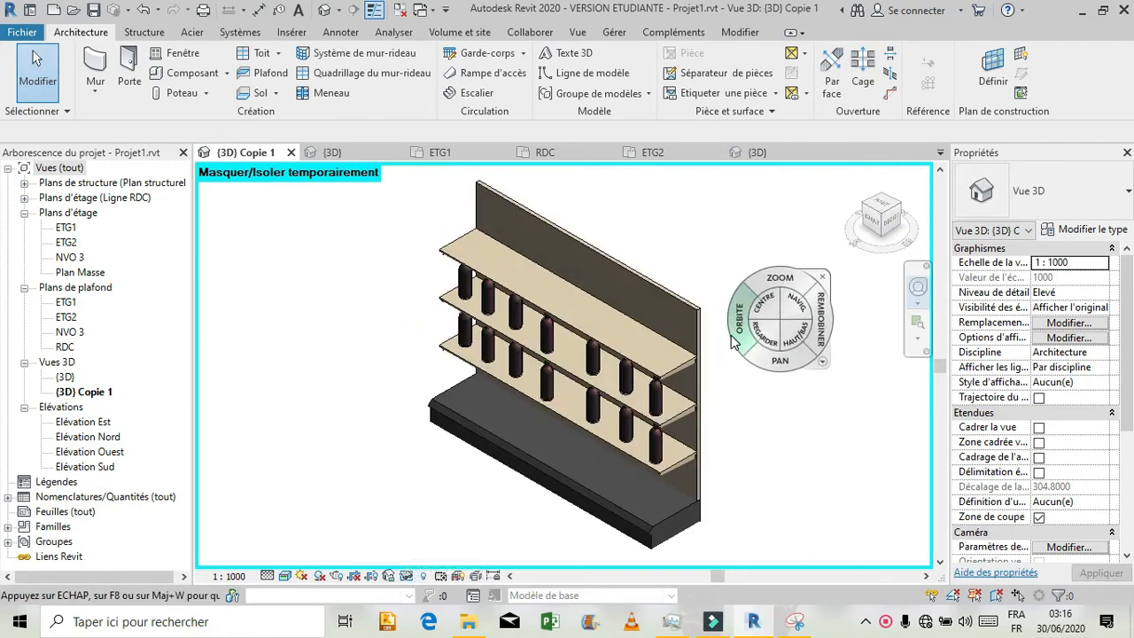
{"action": "mouse_move", "coordinate": [731, 342]}
{"action": "left_mouse_down"}
{"action": "mouse_move", "coordinate": [749, 312]}
{"action": "mouse_move", "coordinate": [767, 307]}
{"action": "mouse_move", "coordinate": [764, 326]}
{"action": "left_mouse_up"}
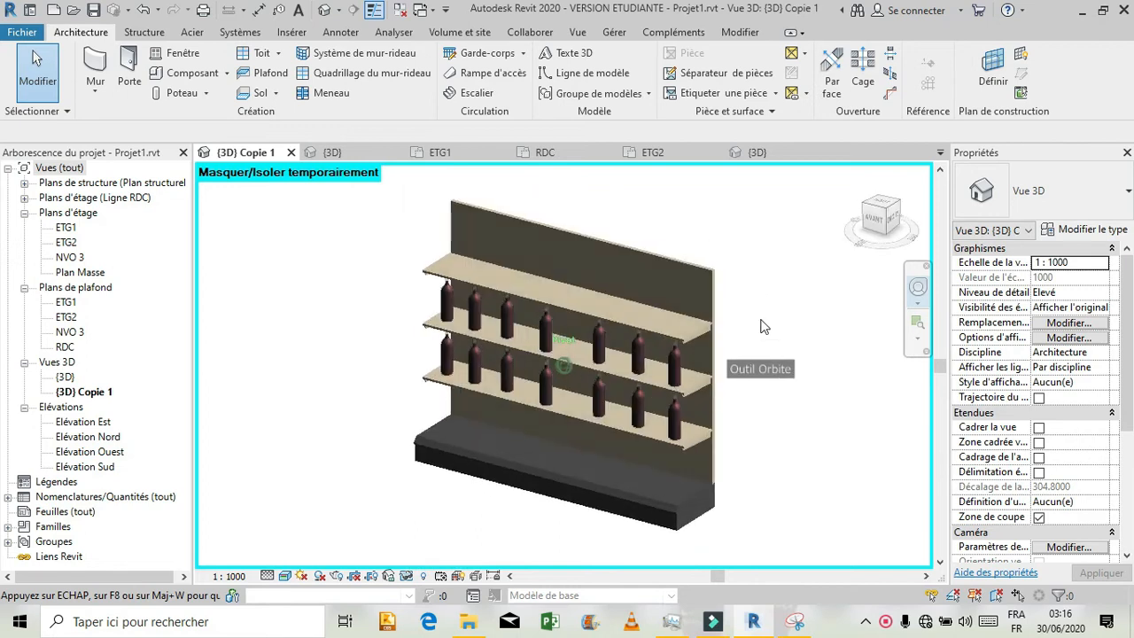
{"action": "mouse_move", "coordinate": [495, 470]}
{"action": "left_mouse_down"}
{"action": "mouse_move", "coordinate": [810, 427]}
{"action": "mouse_move", "coordinate": [637, 456]}
{"action": "mouse_move", "coordinate": [472, 464]}
{"action": "mouse_move", "coordinate": [506, 455]}
{"action": "left_mouse_up"}
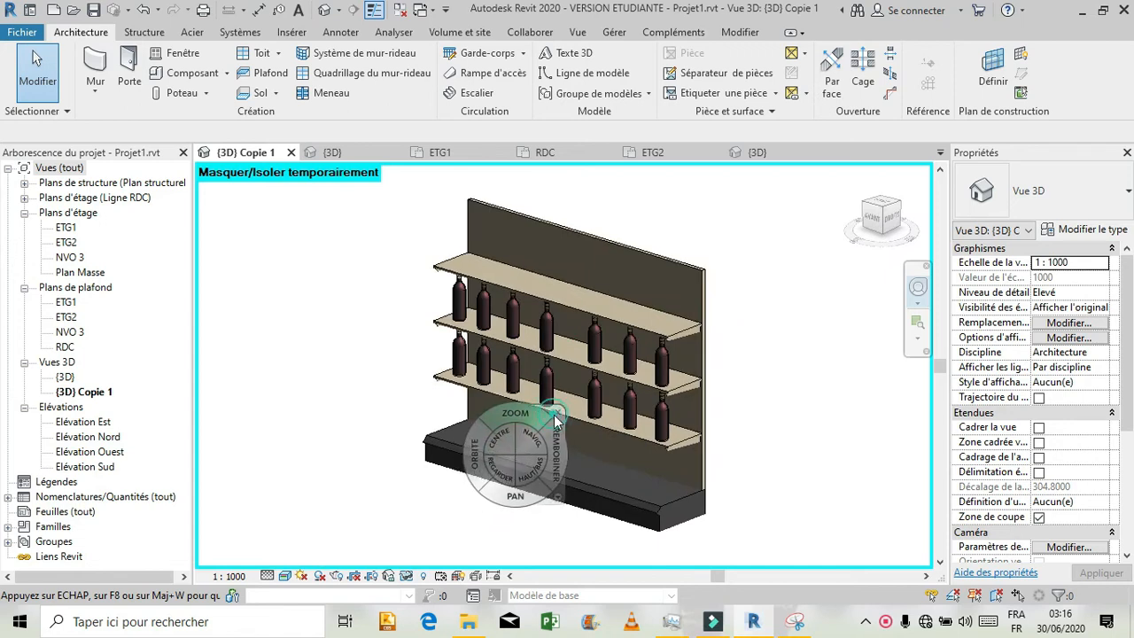
{"action": "left_click", "coordinate": [557, 414]}
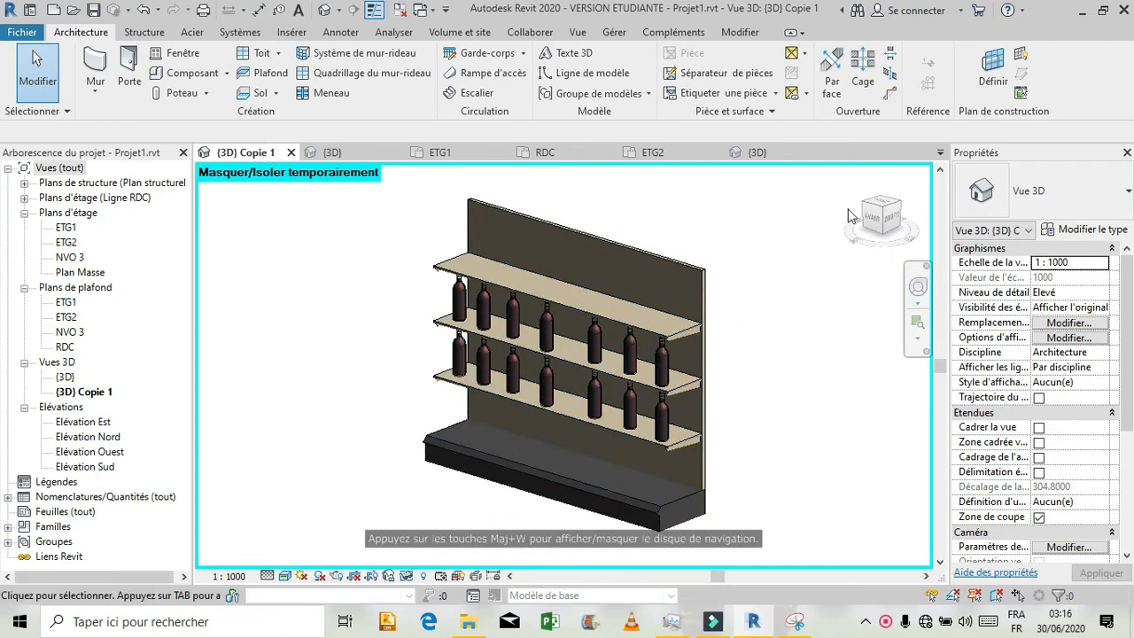
{"action": "left_click", "coordinate": [873, 226]}
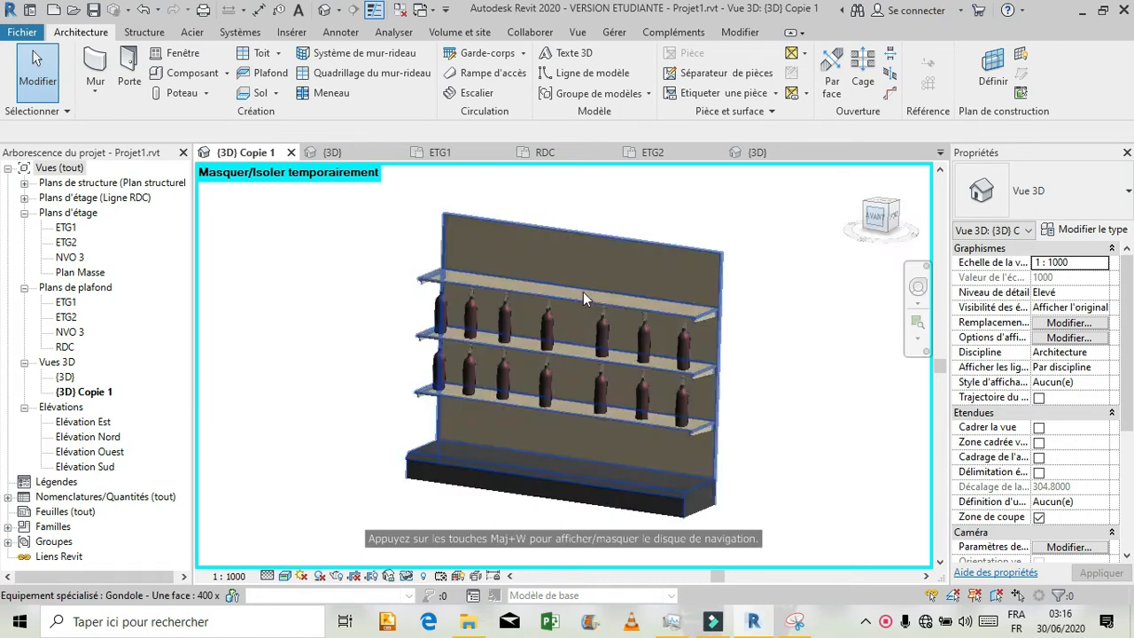
{"action": "left_click", "coordinate": [430, 324]}
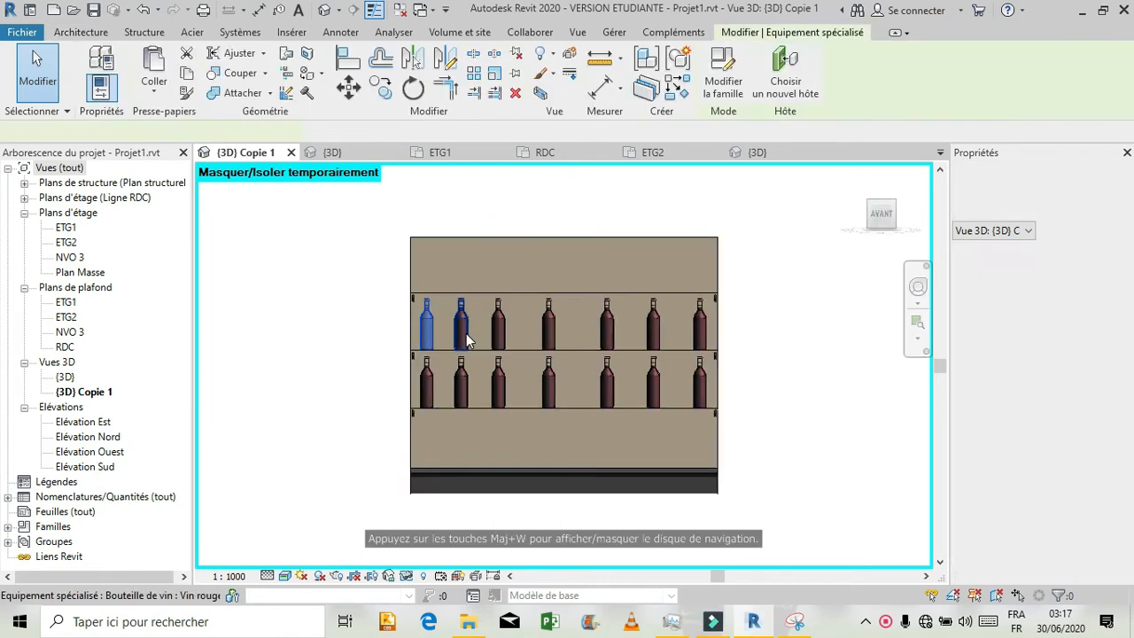
{"action": "left_click", "coordinate": [461, 330]}
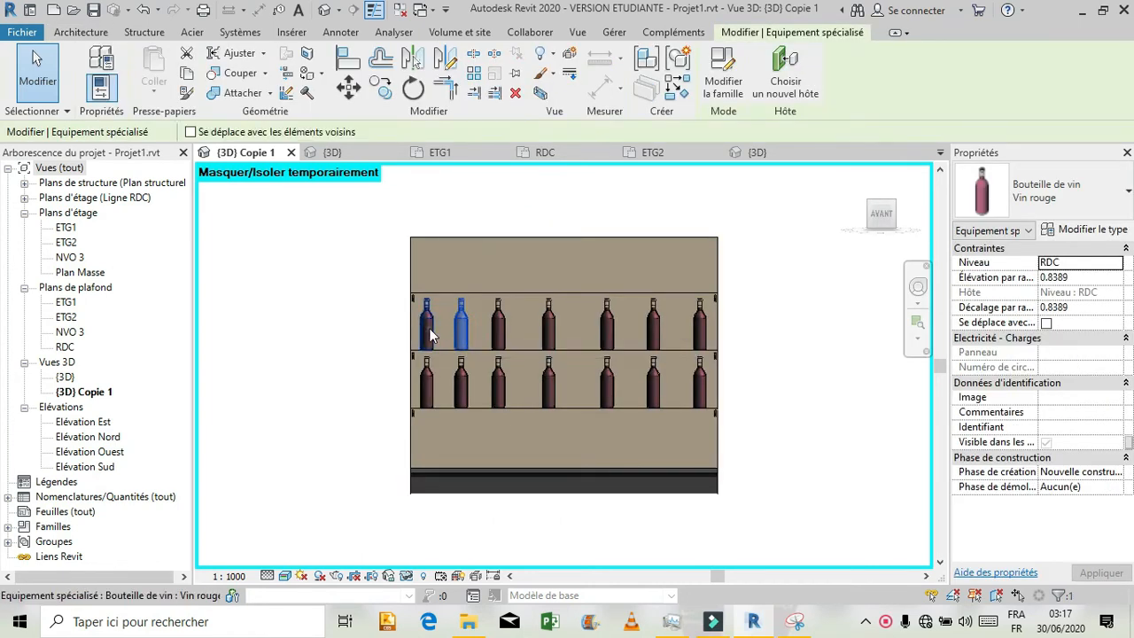
{"action": "left_click", "coordinate": [430, 331]}
{"action": "left_click", "coordinate": [507, 327]}
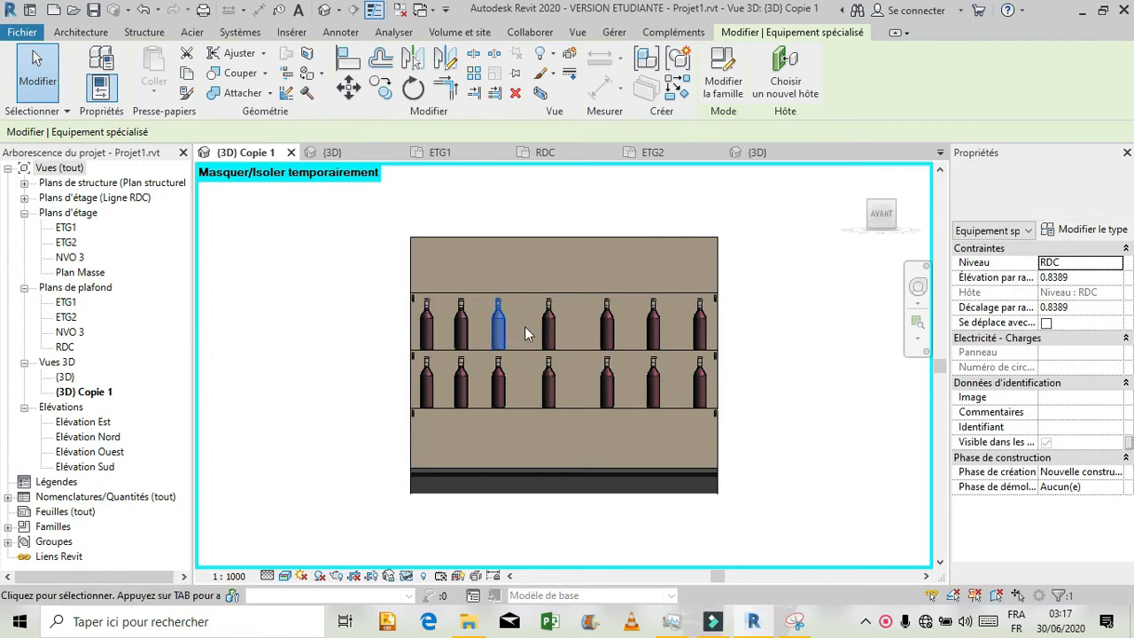
{"action": "left_click", "coordinate": [426, 324], "text": "ctrl"}
{"action": "left_click", "coordinate": [461, 330], "text": "ctrl"}
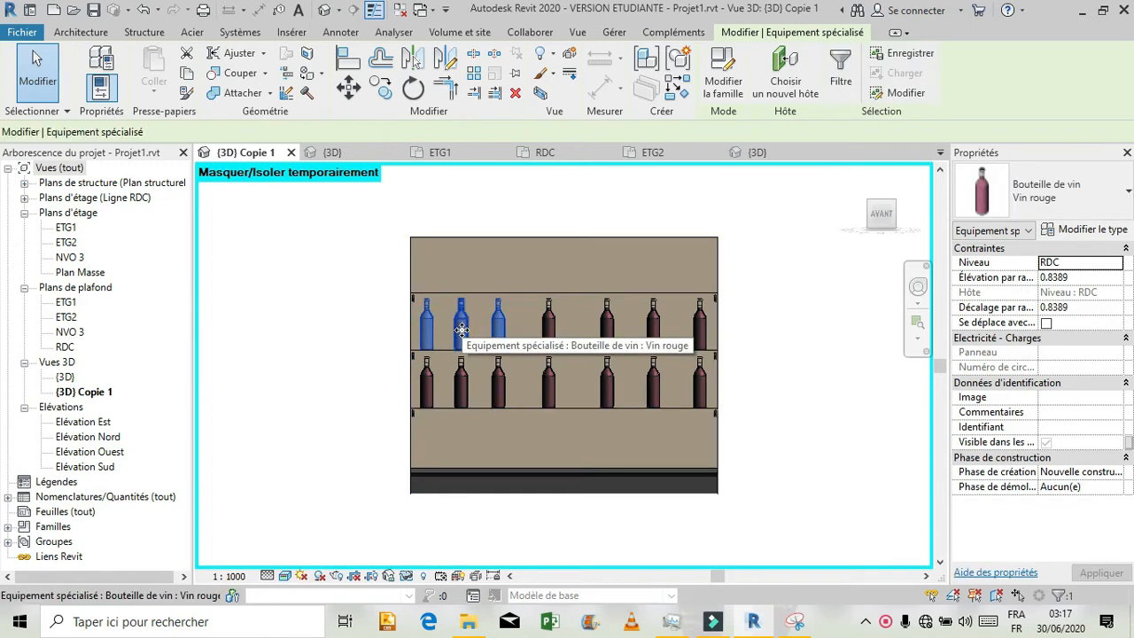
{"action": "left_click", "coordinate": [549, 324], "text": "ctrl"}
{"action": "left_click", "coordinate": [654, 333], "text": "ctrl"}
{"action": "left_click", "coordinate": [700, 324], "text": "ctrl"}
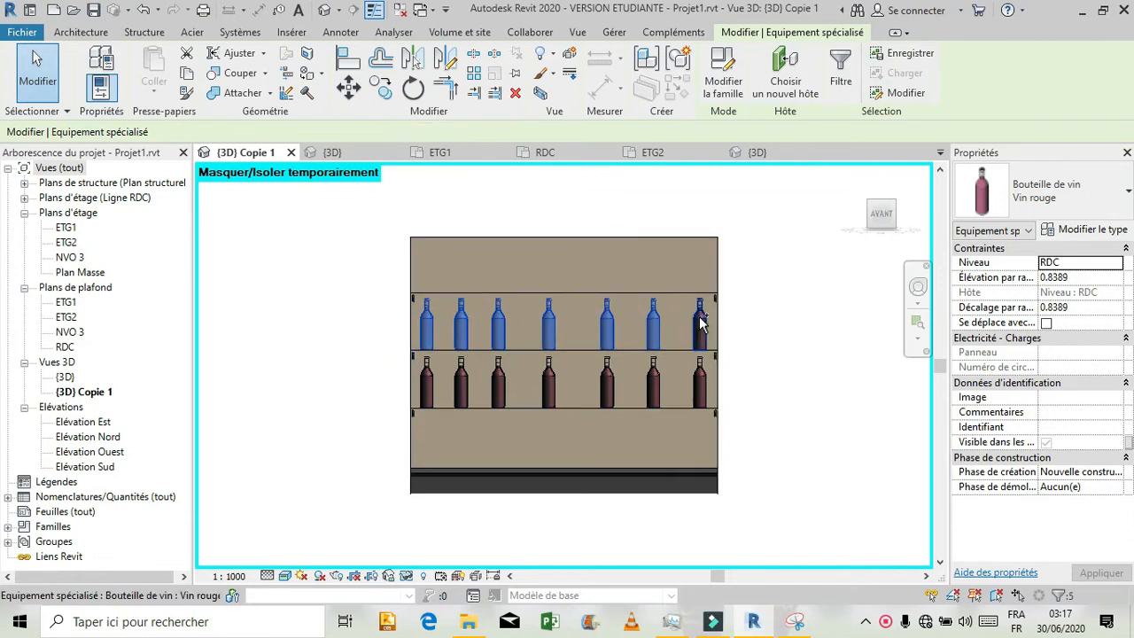
{"action": "left_click", "coordinate": [381, 89]}
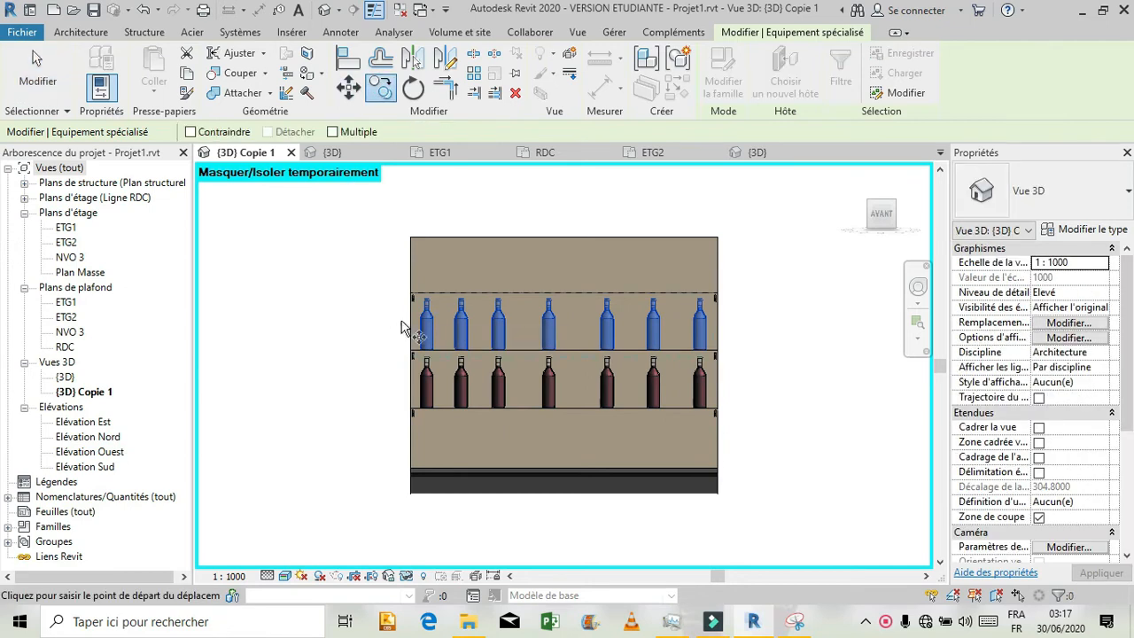
{"action": "left_click", "coordinate": [422, 356]}
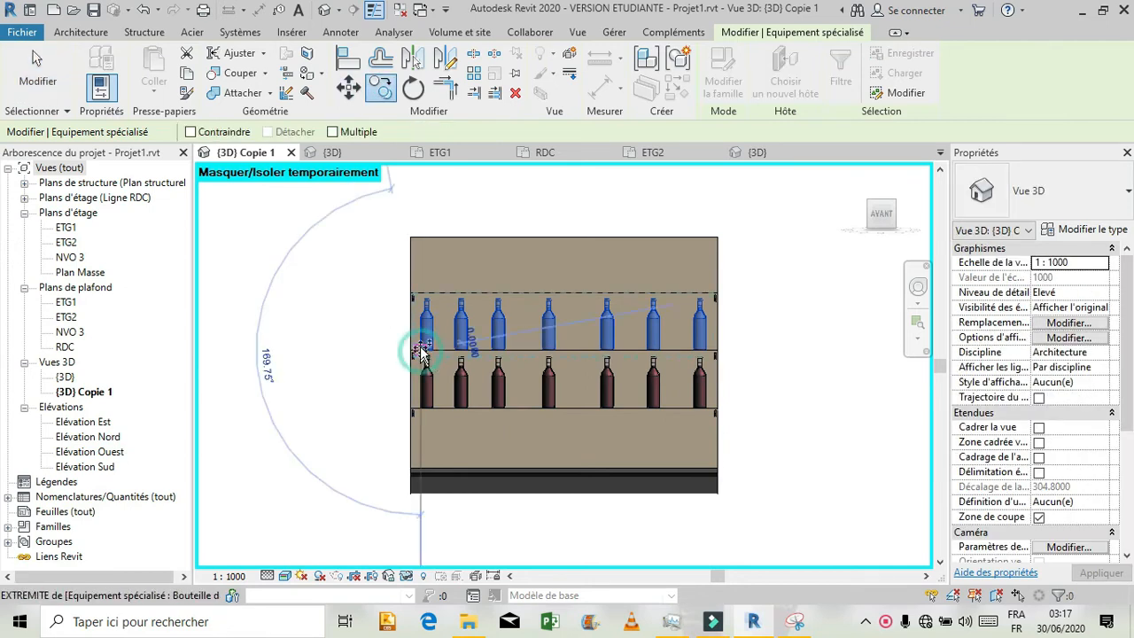
{"action": "left_click", "coordinate": [425, 289]}
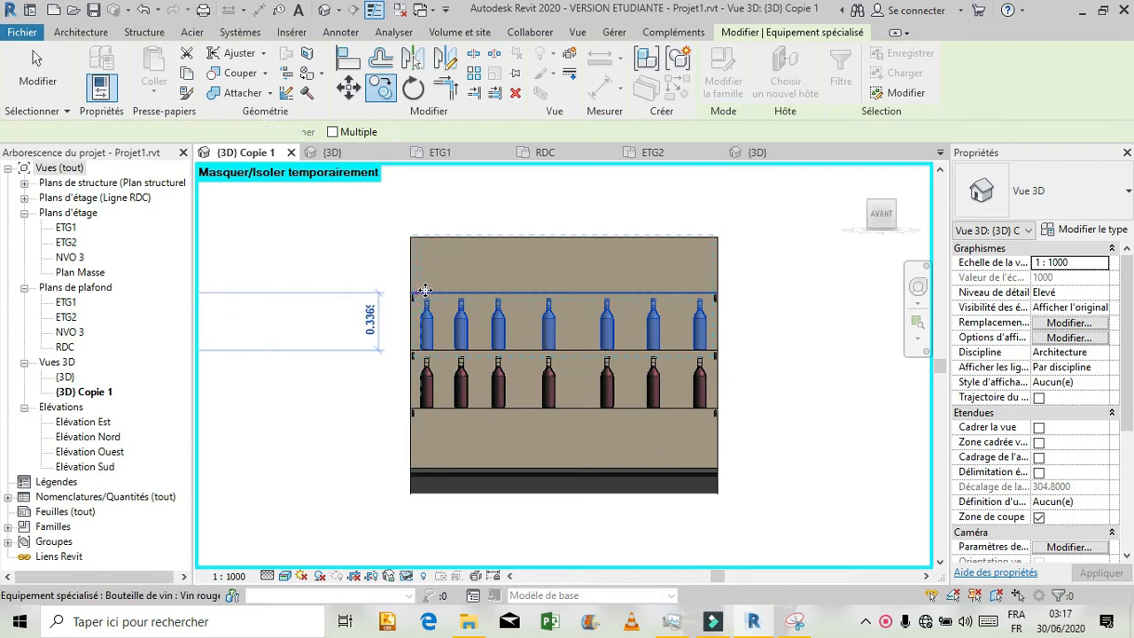
{"action": "left_click", "coordinate": [341, 363]}
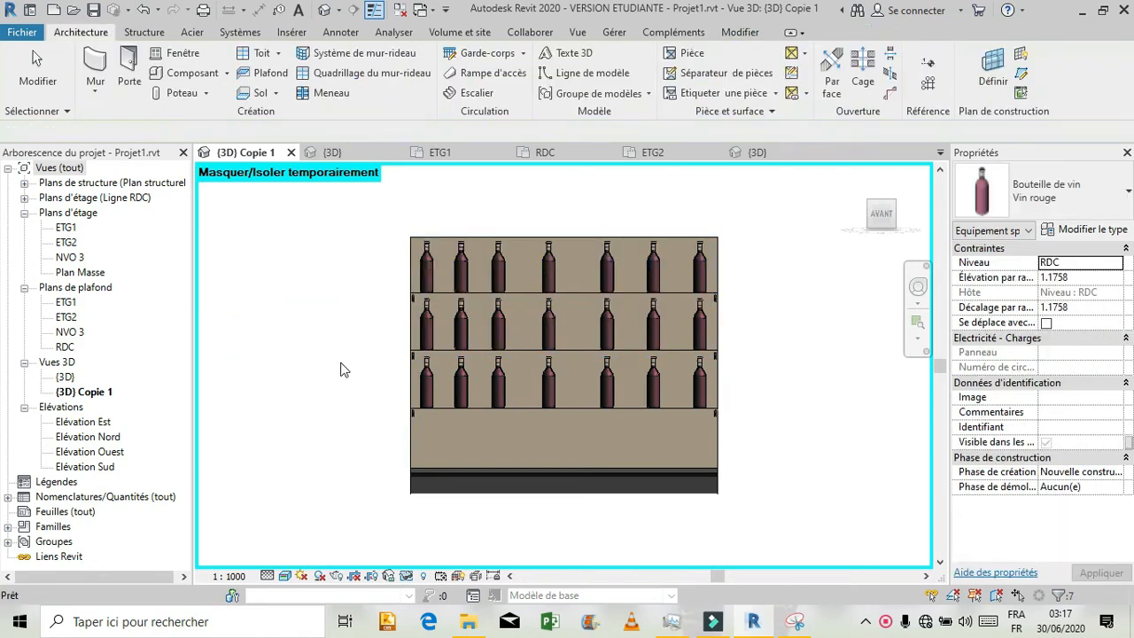
- Restore the temporary hide/isolate so the whole model is shown, and view the furnished ground floor from above
{"action": "left_click", "coordinate": [406, 576]}
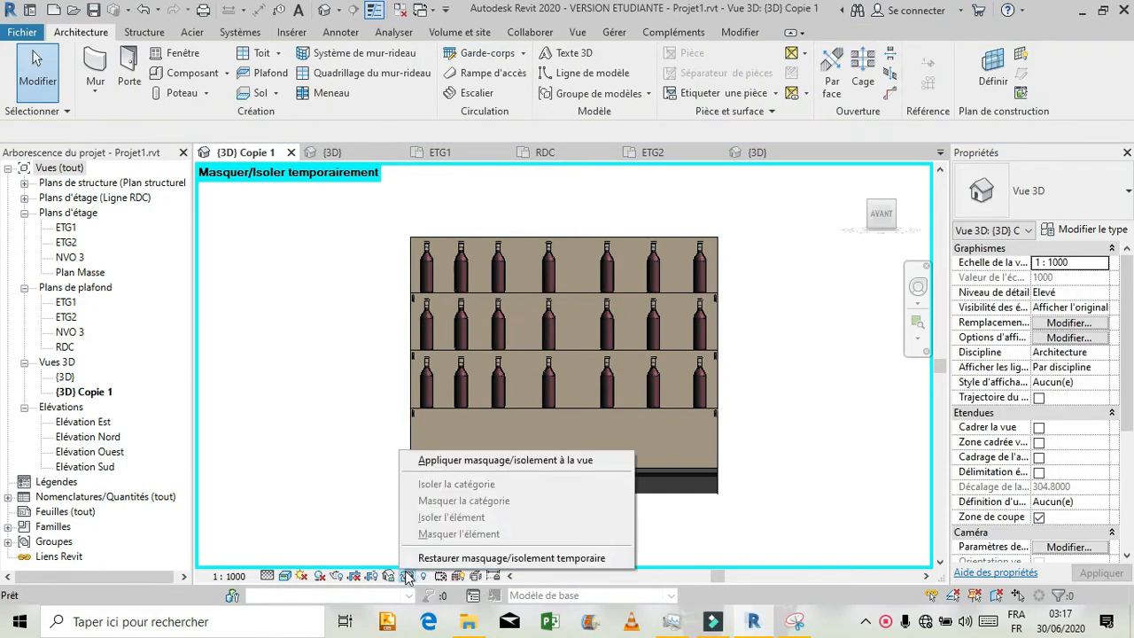
{"action": "left_click", "coordinate": [442, 558]}
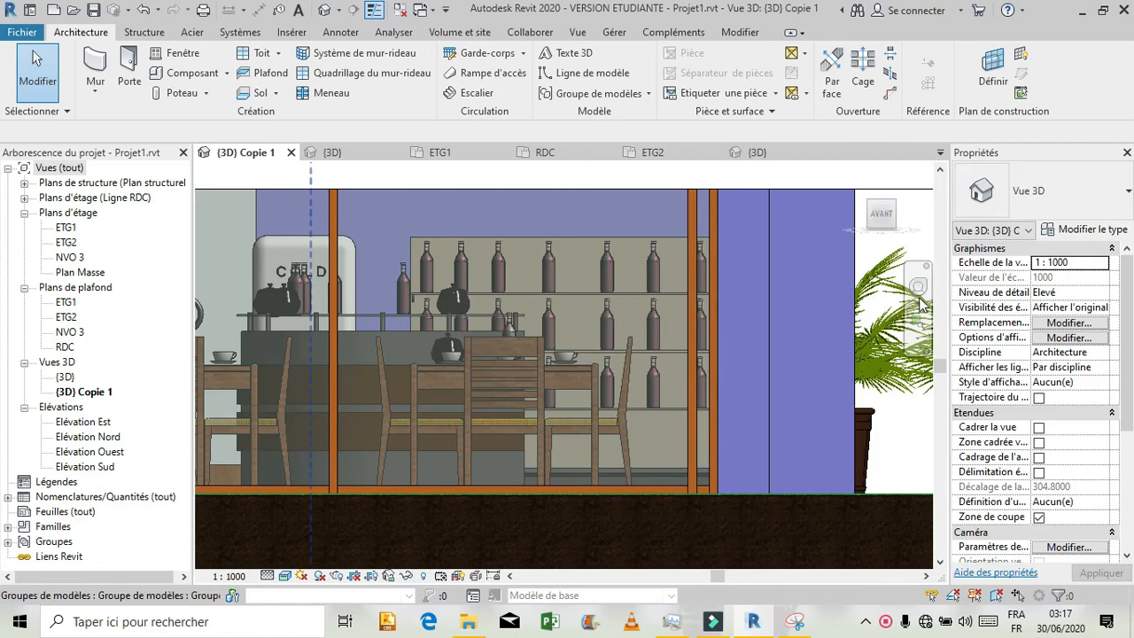
{"action": "left_click", "coordinate": [920, 288]}
{"action": "left_click_drag", "start_coordinate": [681, 398], "coordinate": [593, 408]}
{"action": "left_click_drag", "start_coordinate": [501, 353], "coordinate": [729, 382]}
{"action": "left_click_drag", "start_coordinate": [587, 308], "coordinate": [566, 363]}
{"action": "mouse_move", "coordinate": [506, 393]}
{"action": "left_mouse_down"}
{"action": "mouse_move", "coordinate": [509, 411]}
{"action": "mouse_move", "coordinate": [433, 389]}
{"action": "mouse_move", "coordinate": [482, 366]}
{"action": "mouse_move", "coordinate": [495, 392]}
{"action": "left_mouse_up"}
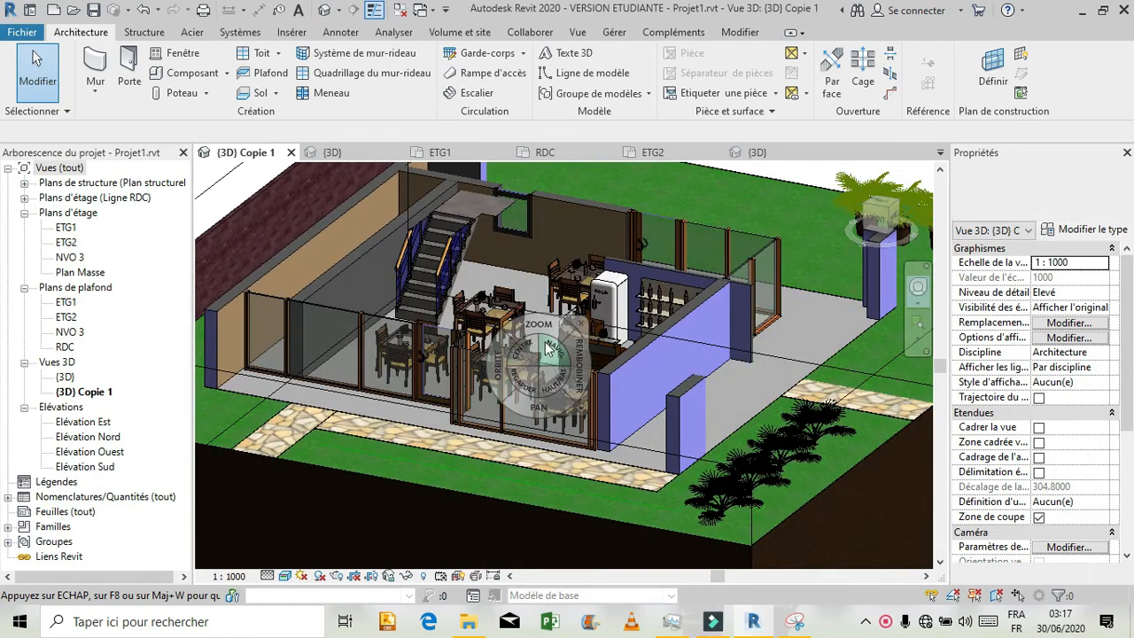
{"action": "left_click", "coordinate": [581, 326]}
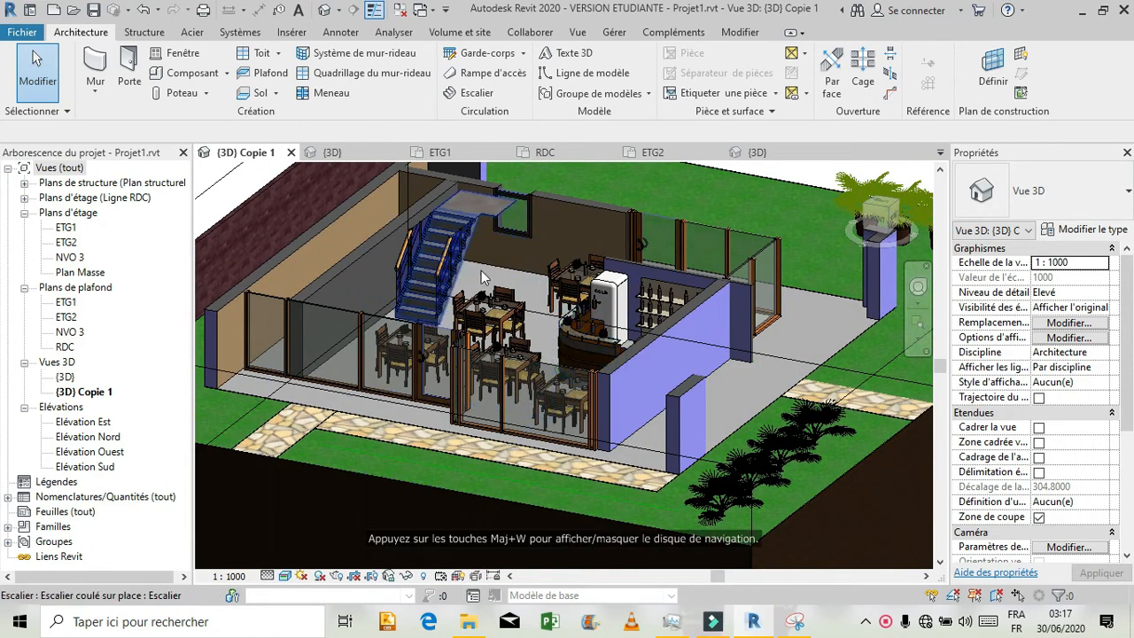
- Switch to the {3D} Copie 1 view of formation revit.rvt and raise the section box's upper face to include the furnished floor above
{"action": "left_click", "coordinate": [940, 152]}
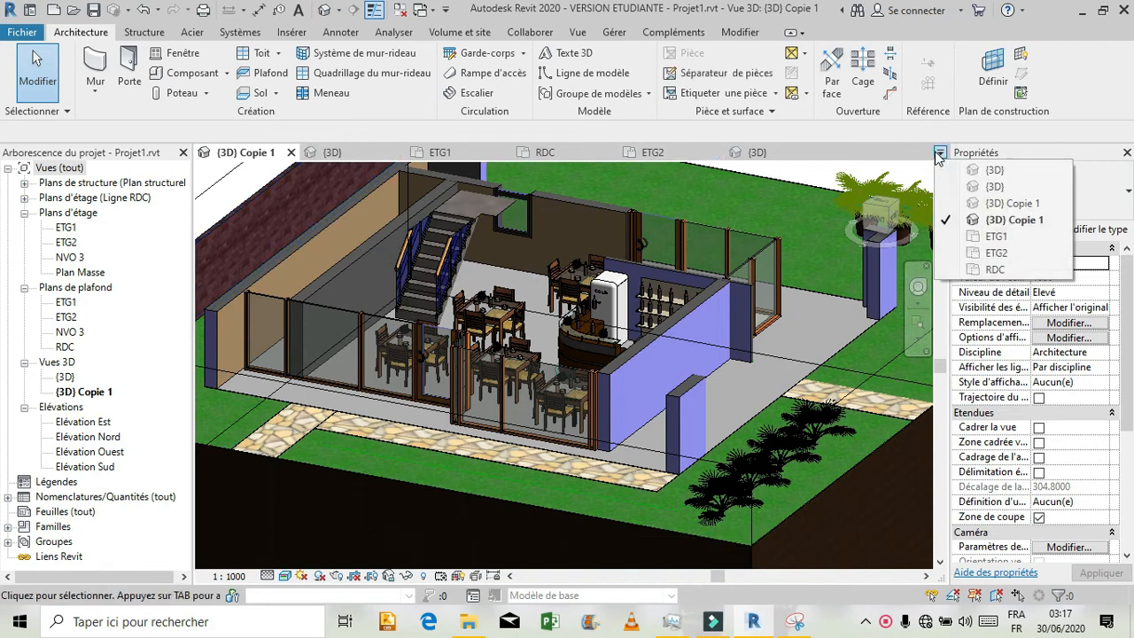
{"action": "left_click", "coordinate": [966, 203]}
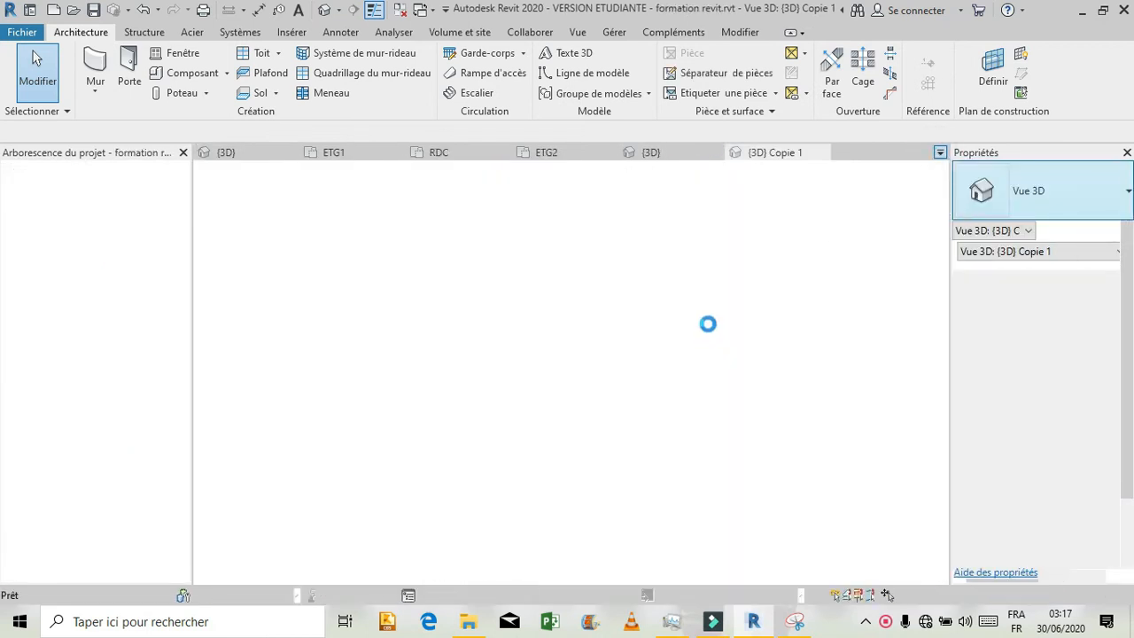
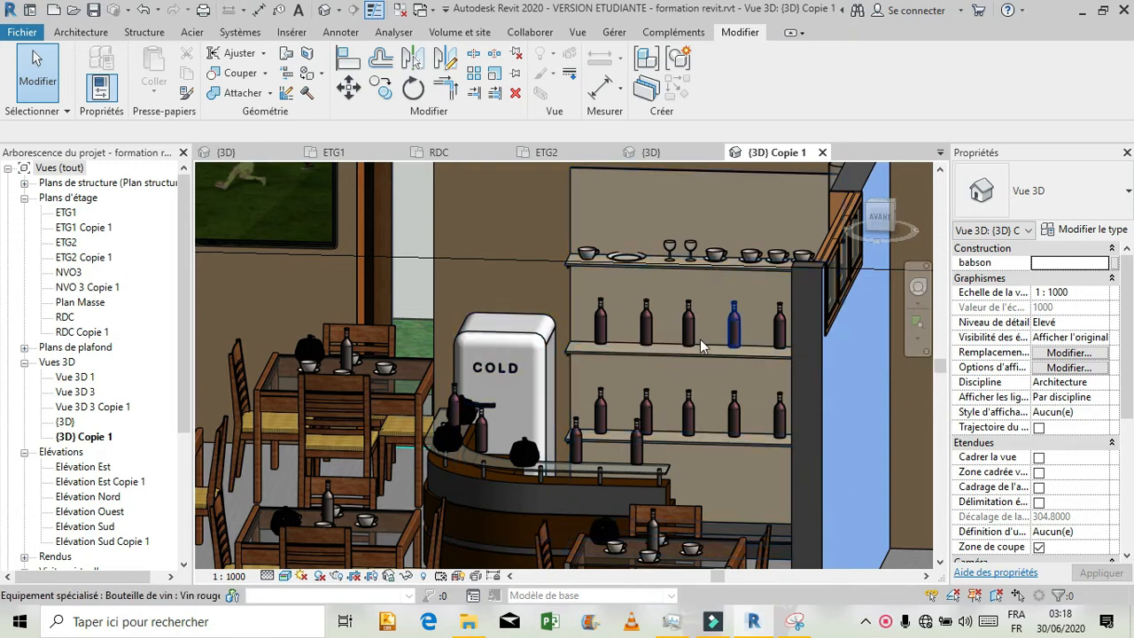
{"action": "scroll", "coordinate": [700, 343], "scroll_direction": "down", "scroll_amount": 5}
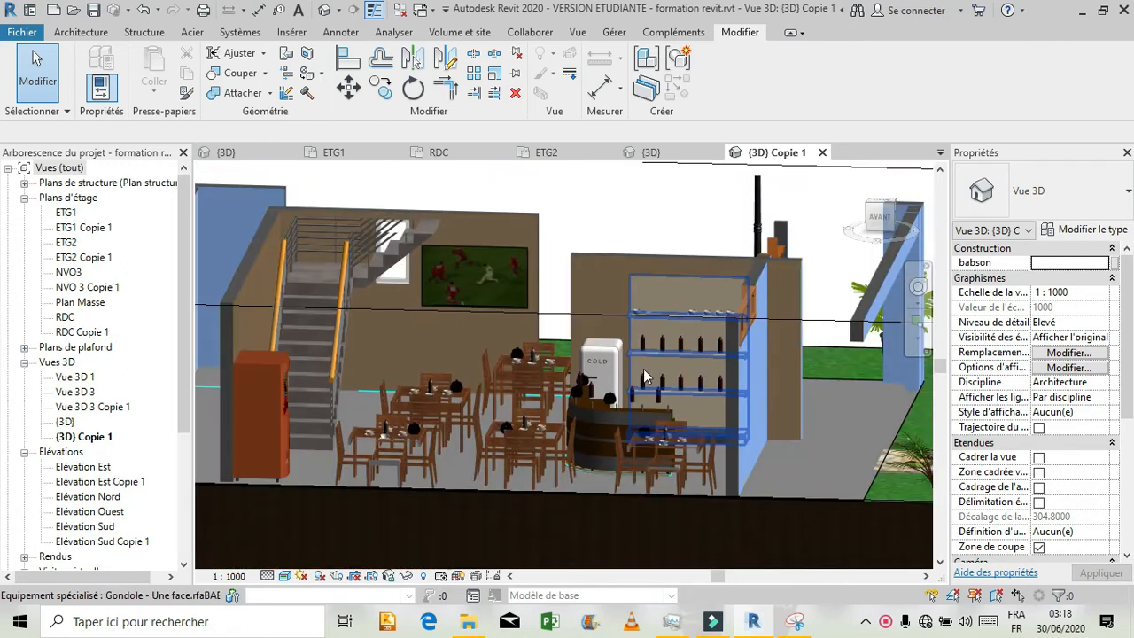
{"action": "scroll", "coordinate": [603, 384], "scroll_direction": "down", "scroll_amount": 3}
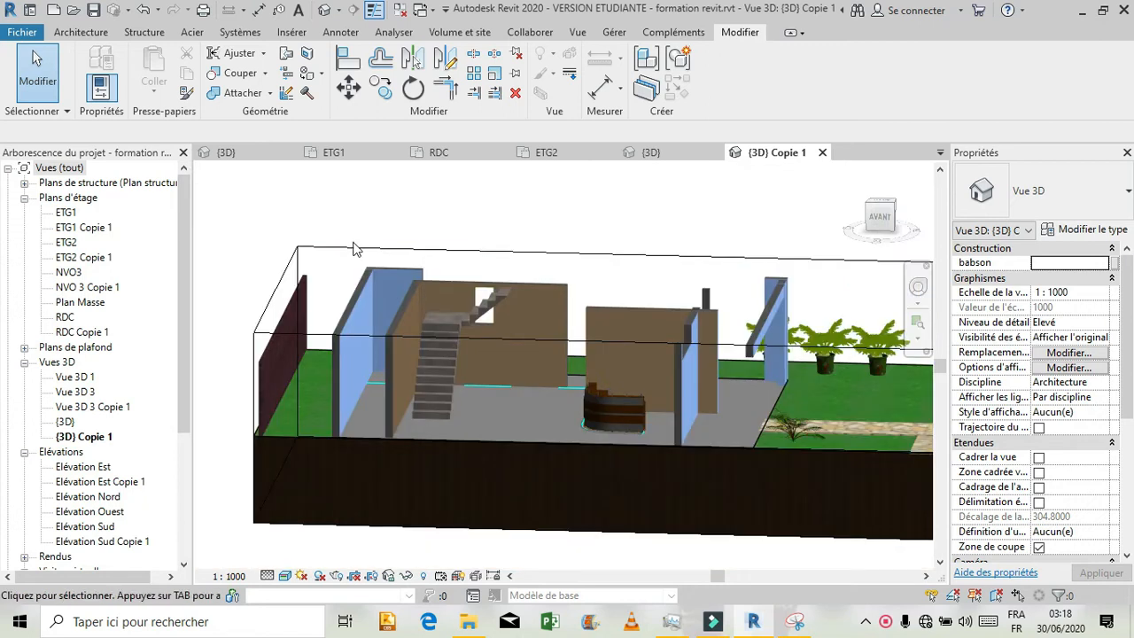
{"action": "left_click", "coordinate": [353, 249]}
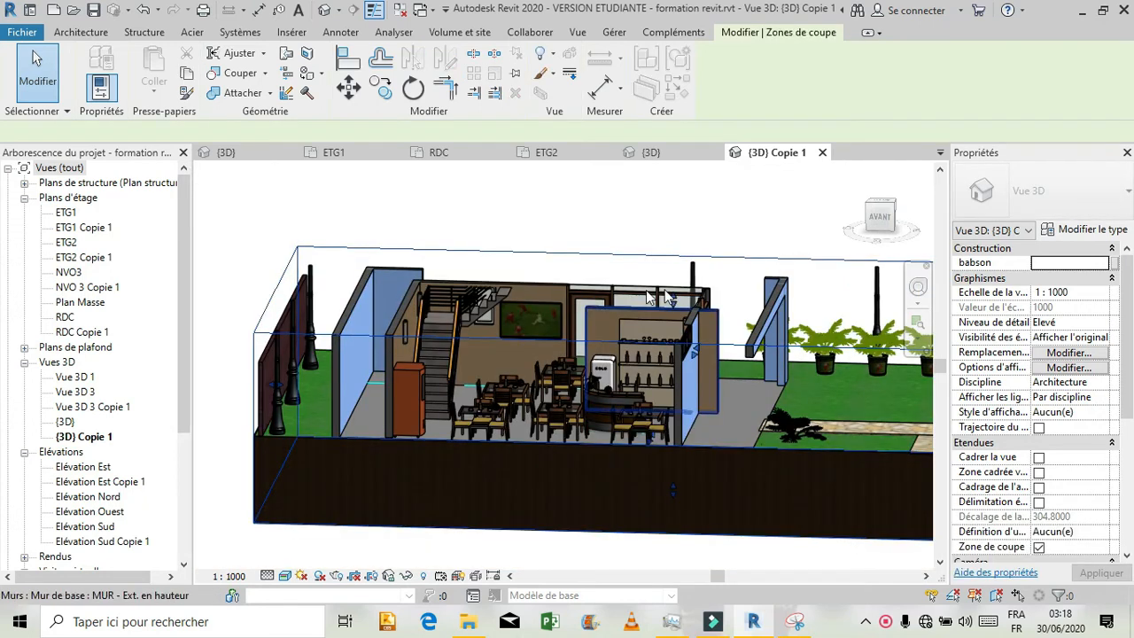
{"action": "left_click_drag", "start_coordinate": [673, 301], "coordinate": [700, 203]}
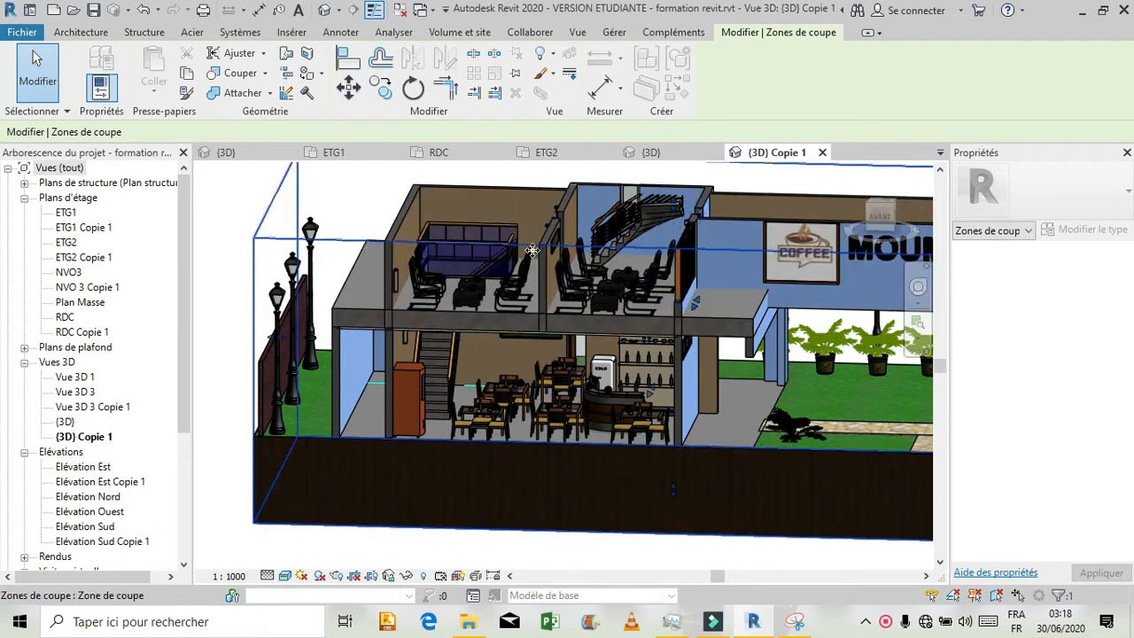
{"action": "scroll", "coordinate": [577, 317], "scroll_direction": "up", "scroll_amount": 5}
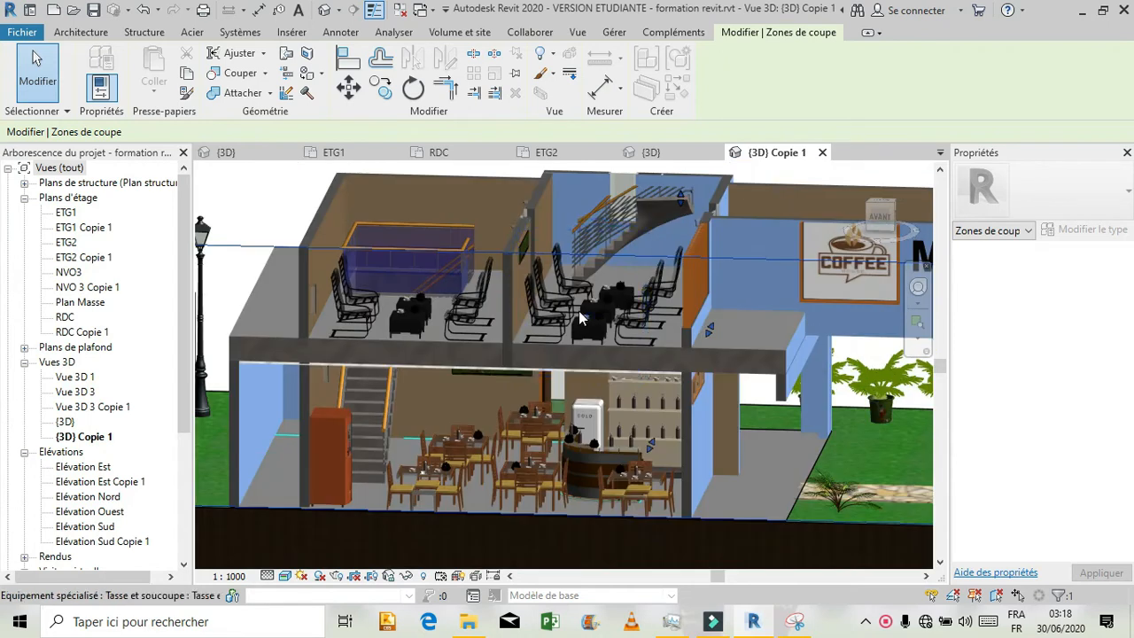
- Inspect the upper-floor relaxation armchair in the reference model and view its family type properties
{"action": "scroll", "coordinate": [574, 317], "scroll_direction": "up", "scroll_amount": 2}
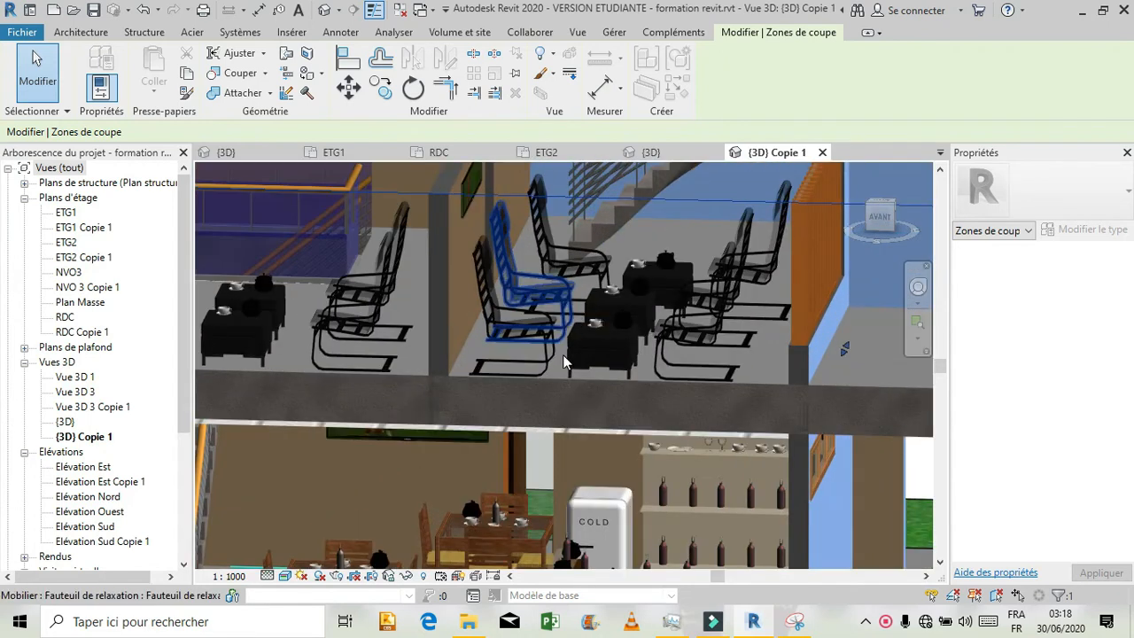
{"action": "left_click", "coordinate": [625, 322]}
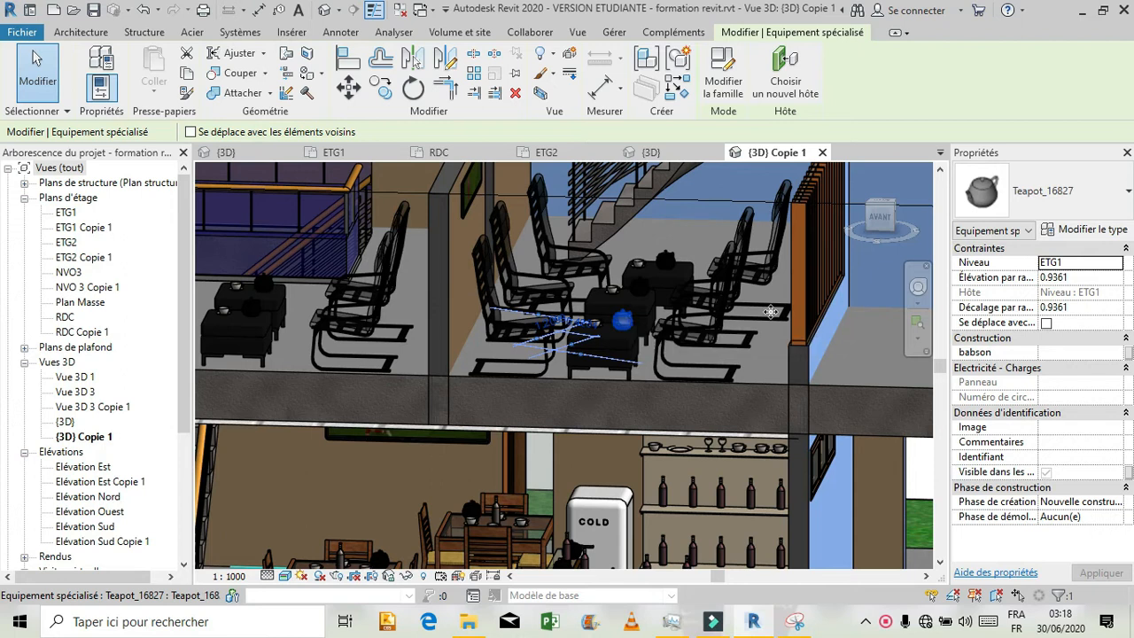
{"action": "left_click", "coordinate": [700, 295]}
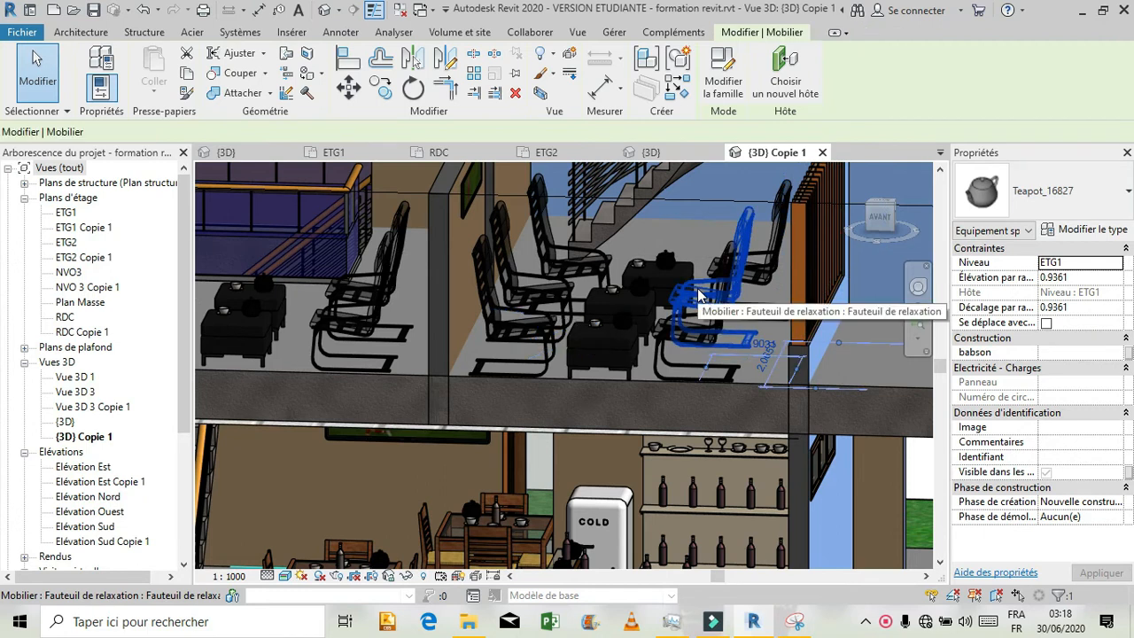
{"action": "left_click", "coordinate": [1096, 218]}
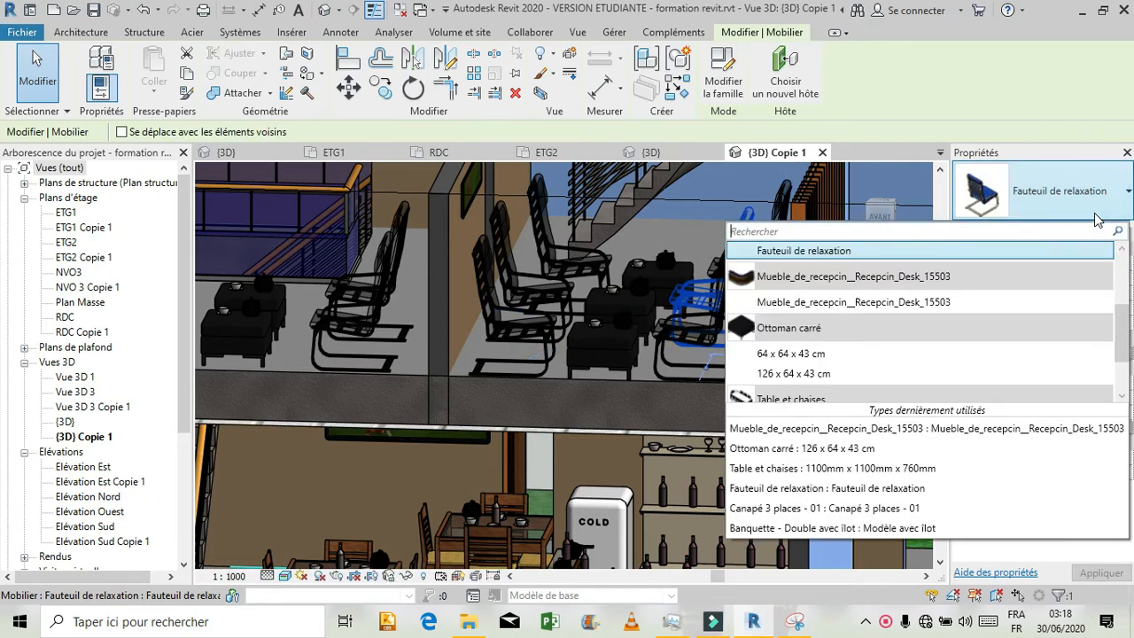
{"action": "left_click_drag", "start_coordinate": [1118, 329], "coordinate": [1132, 306]}
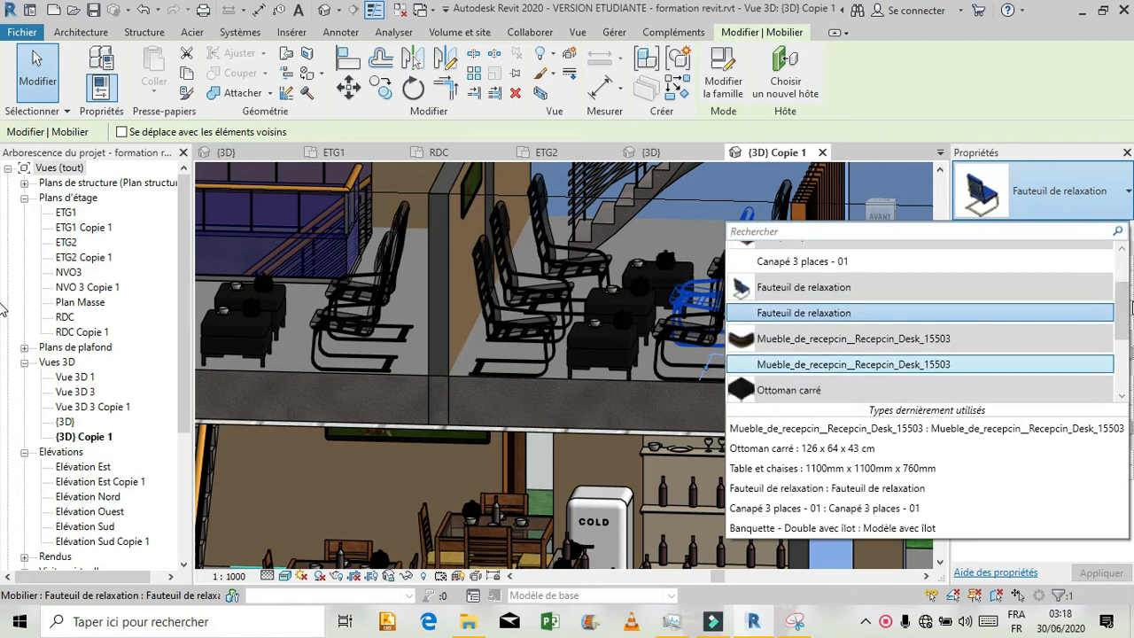
{"action": "left_click", "coordinate": [1115, 228]}
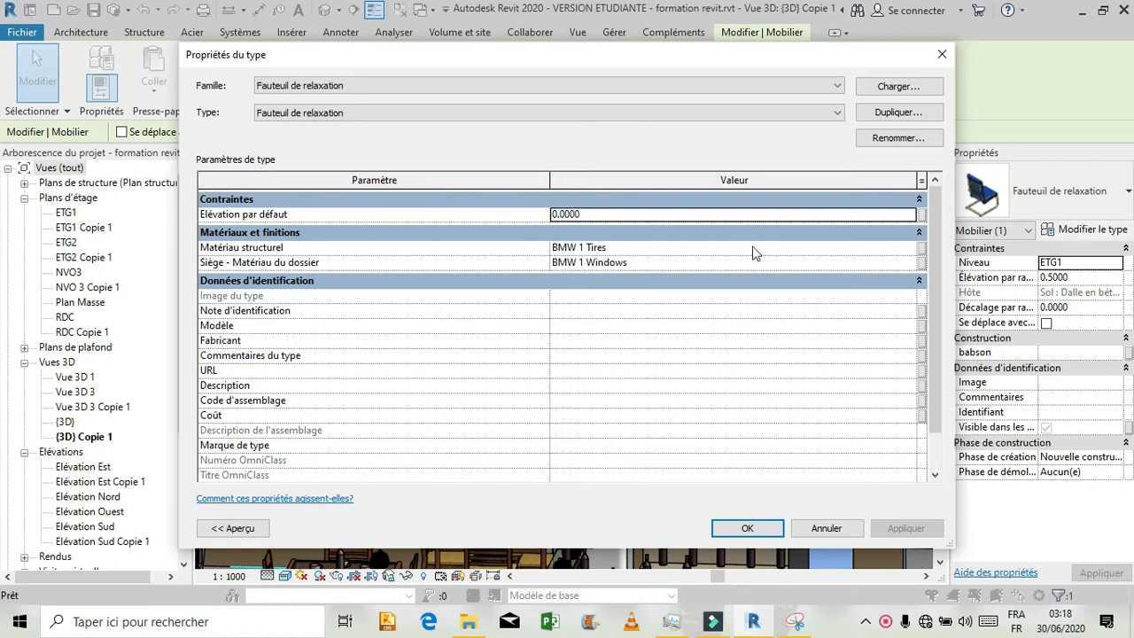
- Capture a screen snip of the Fauteuil de relaxation type properties, then close the properties without changes
{"action": "left_click", "coordinate": [792, 624]}
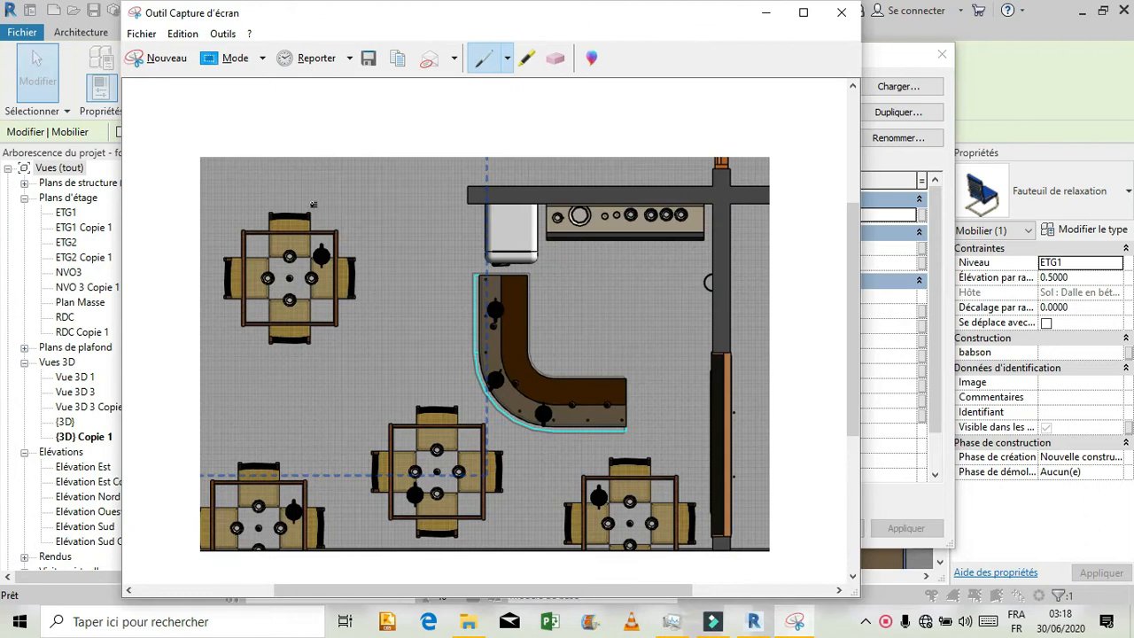
{"action": "left_click", "coordinate": [149, 67]}
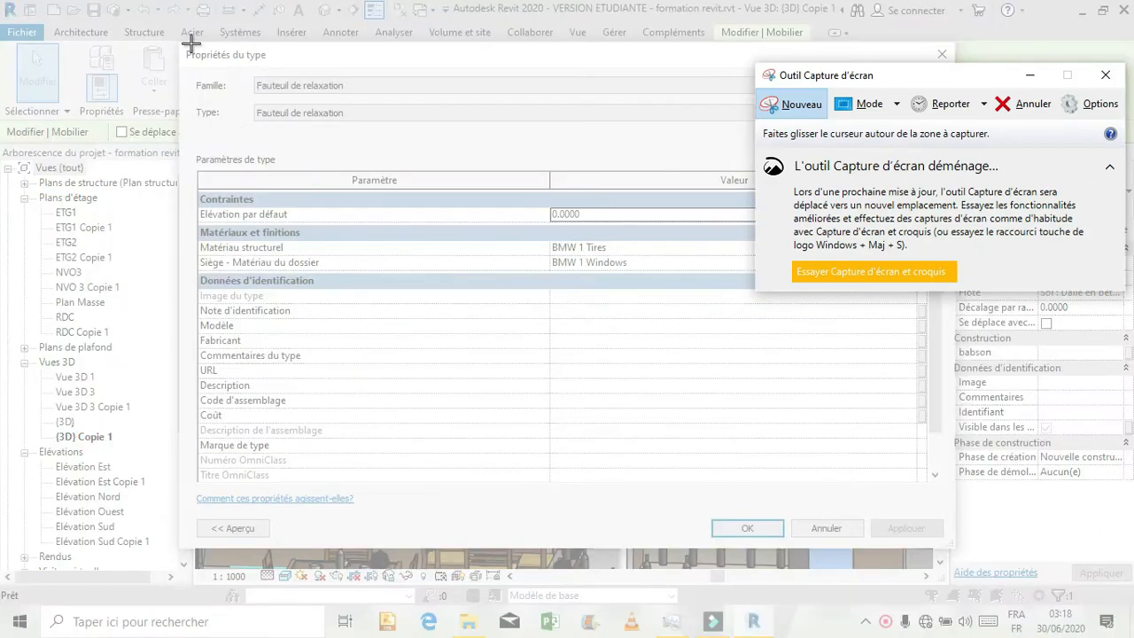
{"action": "left_click_drag", "start_coordinate": [191, 45], "coordinate": [906, 533]}
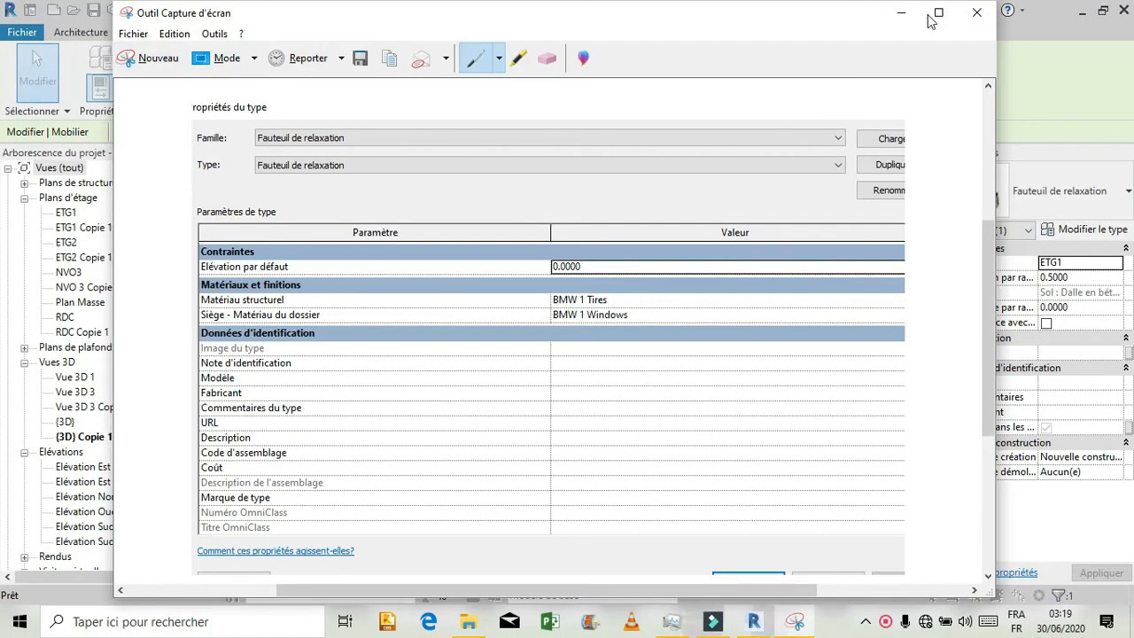
{"action": "left_click", "coordinate": [900, 13]}
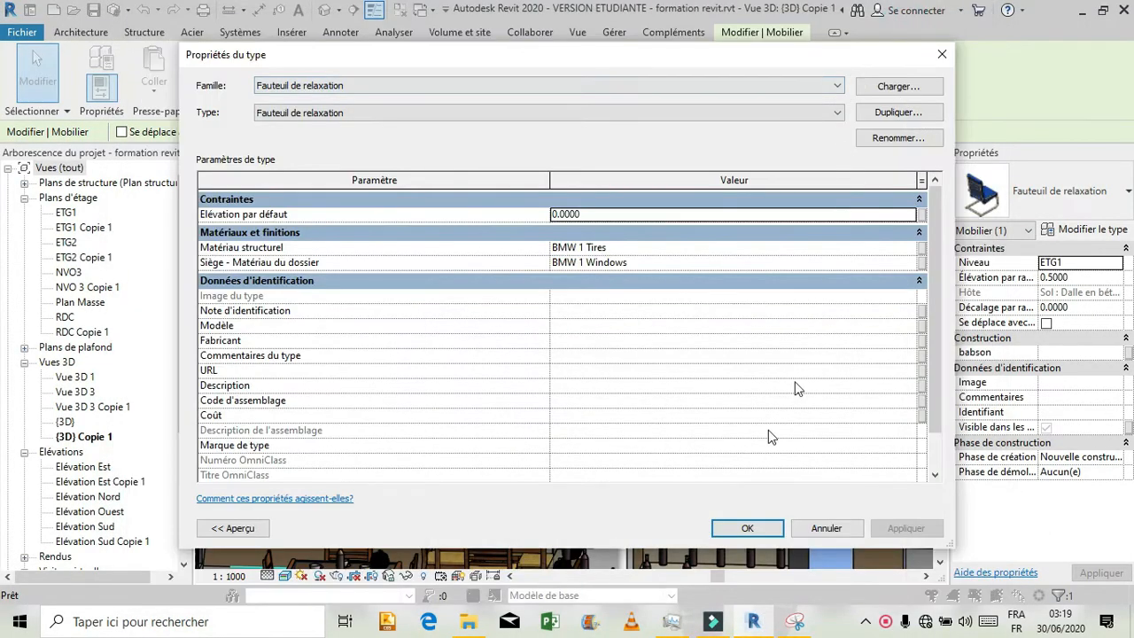
{"action": "left_click", "coordinate": [808, 532]}
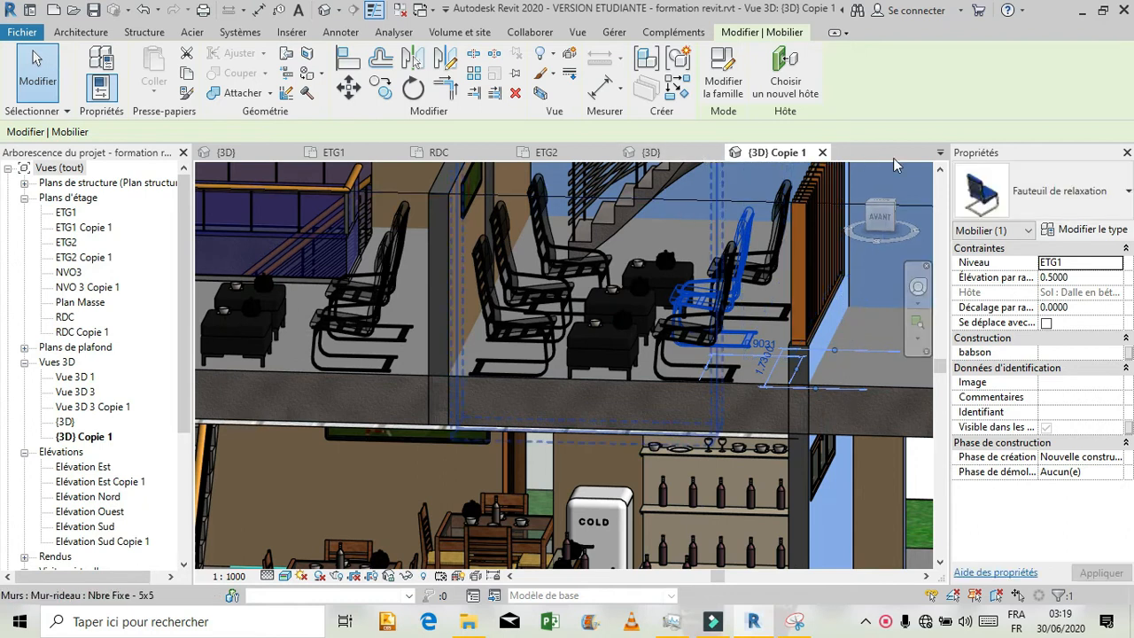
- Switch to the ETG1 floor plan of Projet1 and frame the empty rooms below the stairs
{"action": "left_click", "coordinate": [943, 152]}
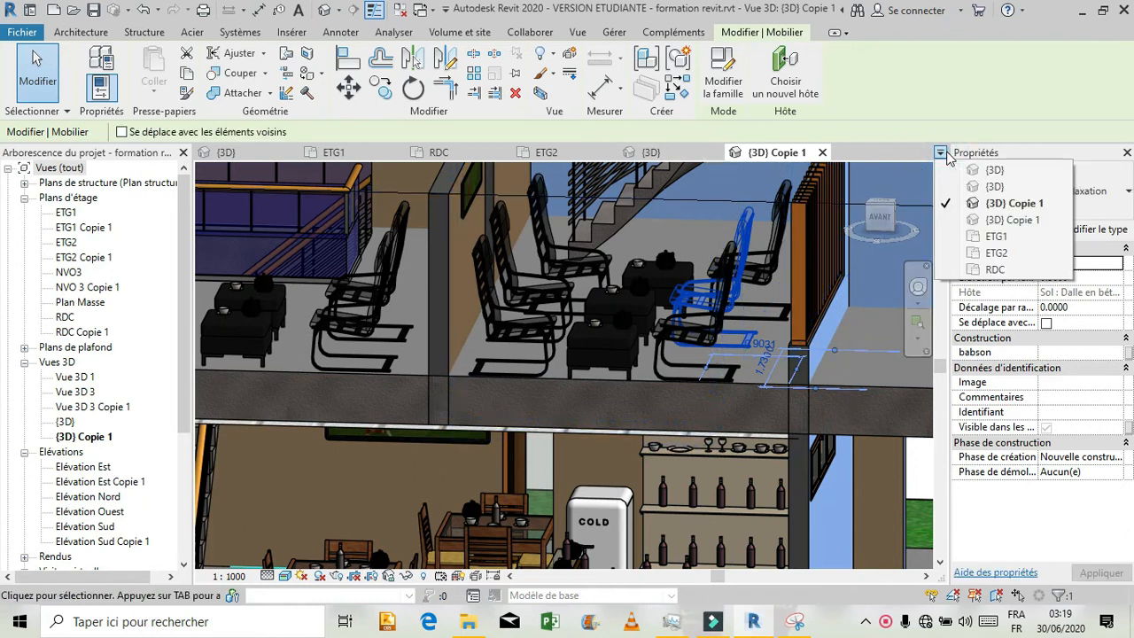
{"action": "left_click", "coordinate": [975, 221]}
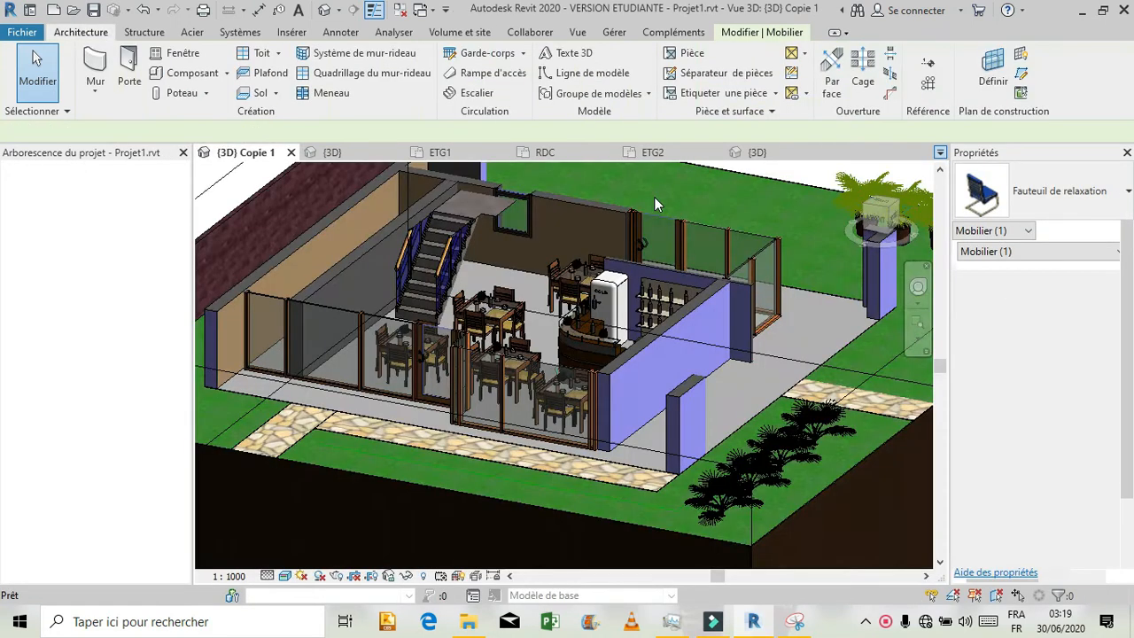
{"action": "left_click", "coordinate": [643, 157]}
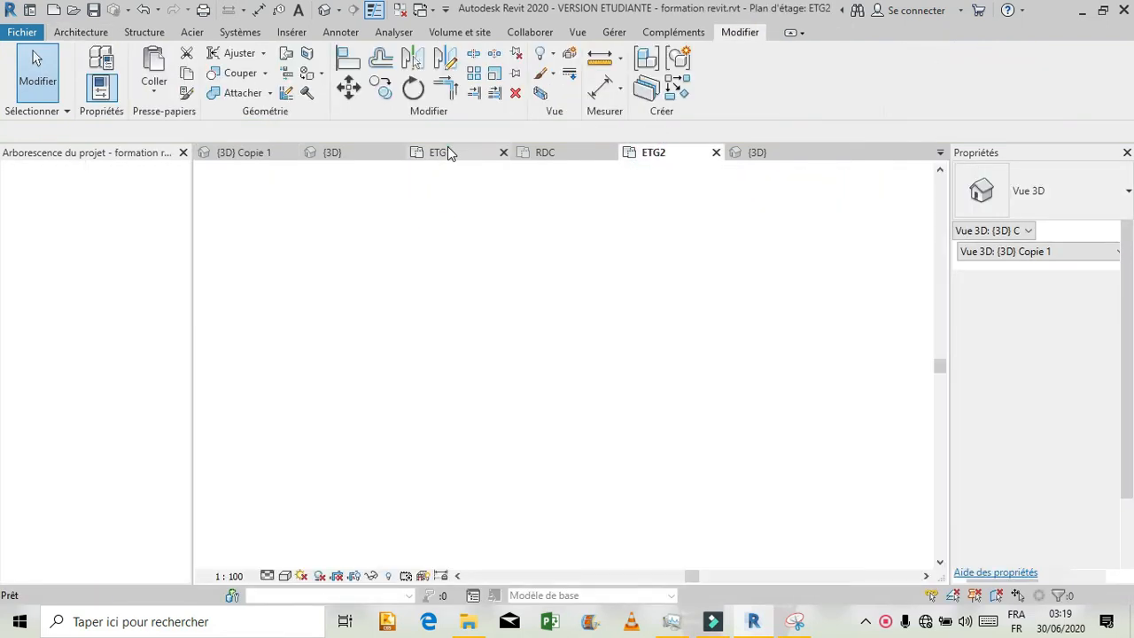
{"action": "left_click", "coordinate": [447, 150]}
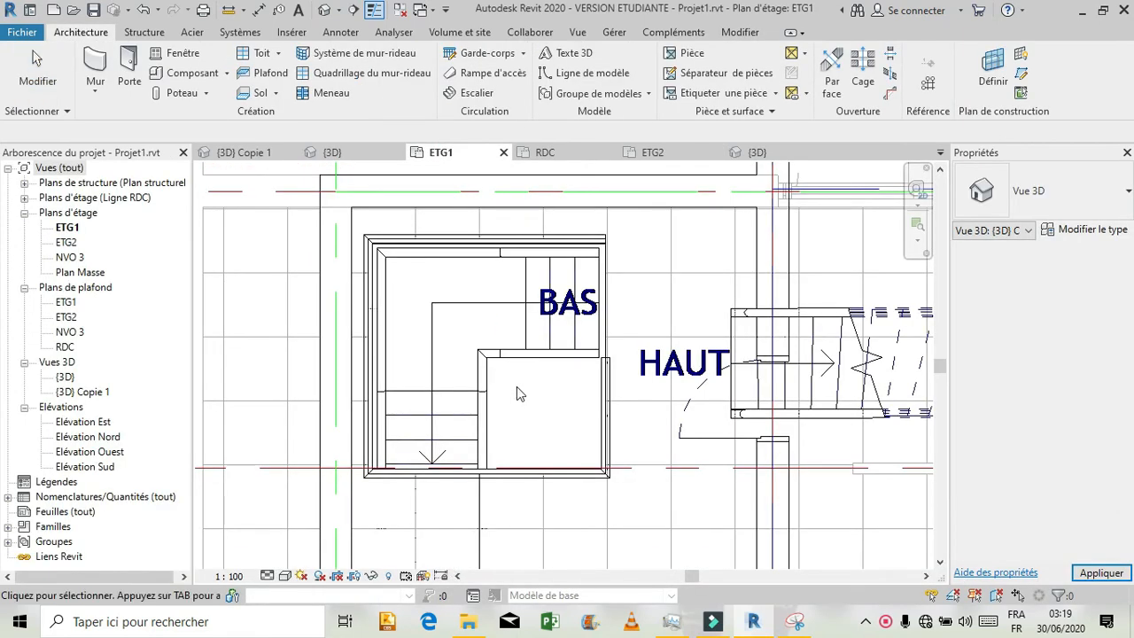
{"action": "scroll", "coordinate": [517, 389], "scroll_direction": "down", "scroll_amount": 3}
{"action": "scroll", "coordinate": [522, 360], "scroll_direction": "down", "scroll_amount": 2}
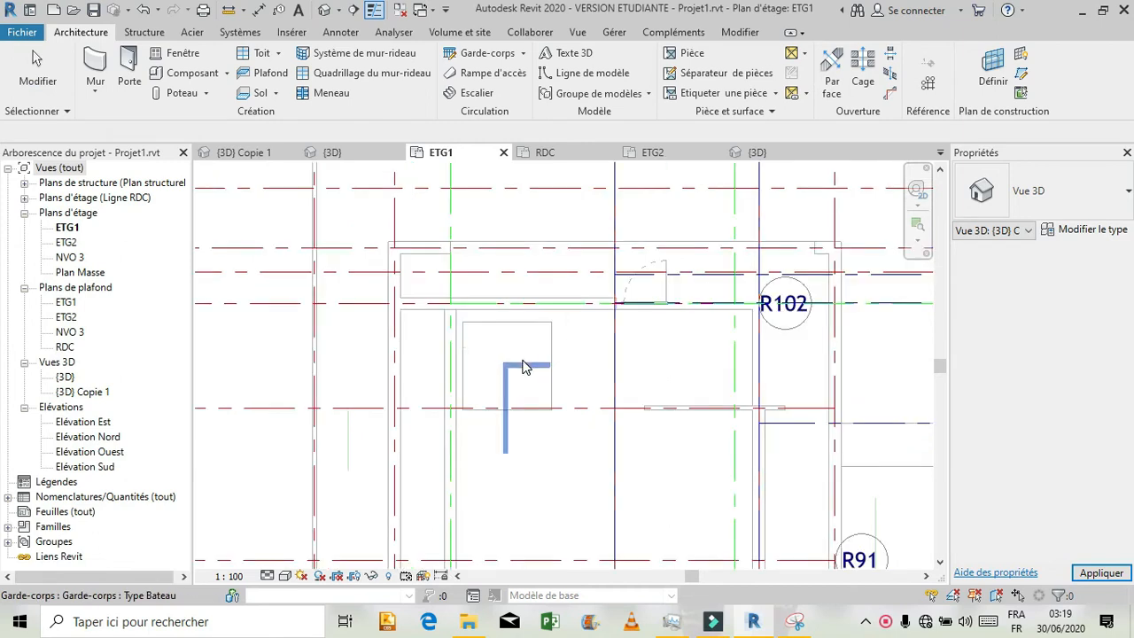
{"action": "scroll", "coordinate": [523, 366], "scroll_direction": "down", "scroll_amount": 2}
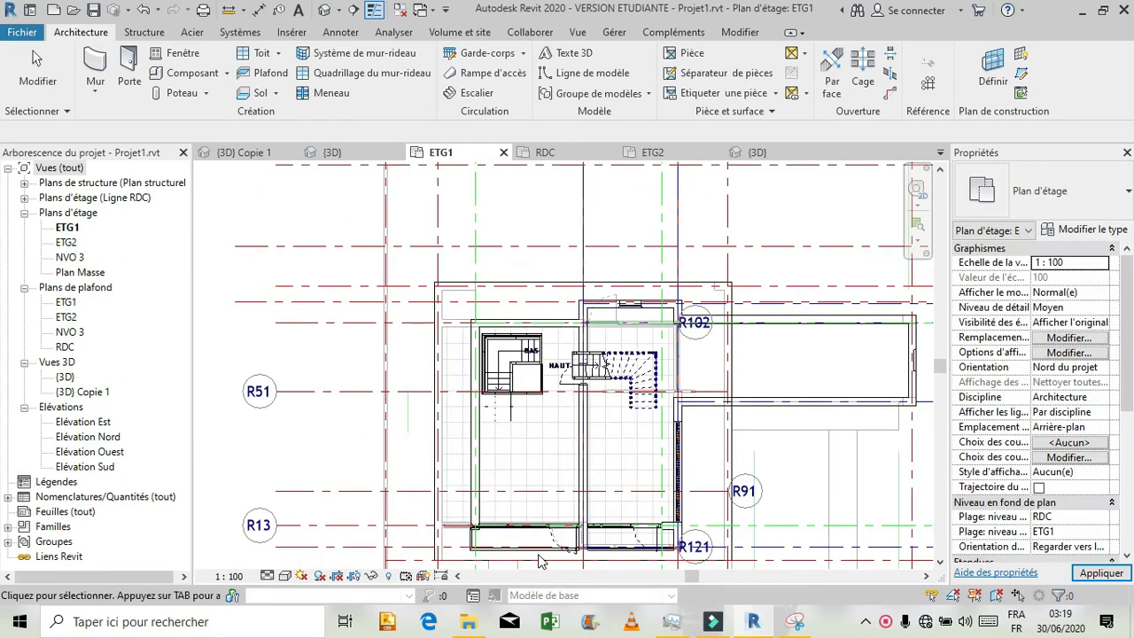
{"action": "scroll", "coordinate": [601, 541], "scroll_direction": "up", "scroll_amount": 3}
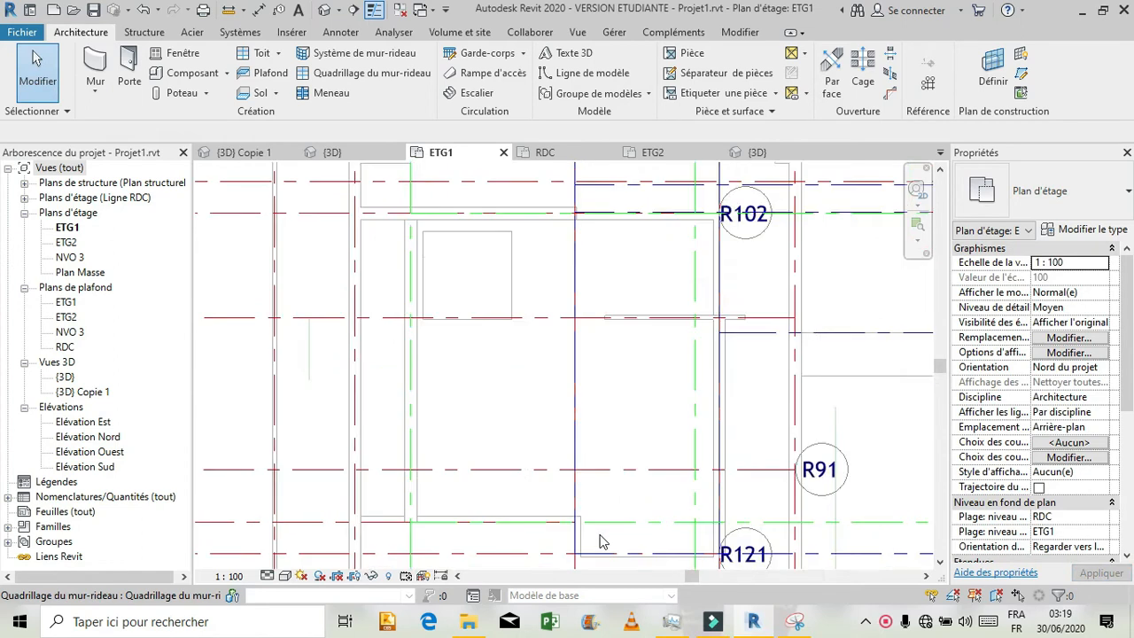
{"action": "scroll", "coordinate": [600, 541], "scroll_direction": "up", "scroll_amount": 2}
{"action": "scroll", "coordinate": [600, 540], "scroll_direction": "up", "scroll_amount": 1}
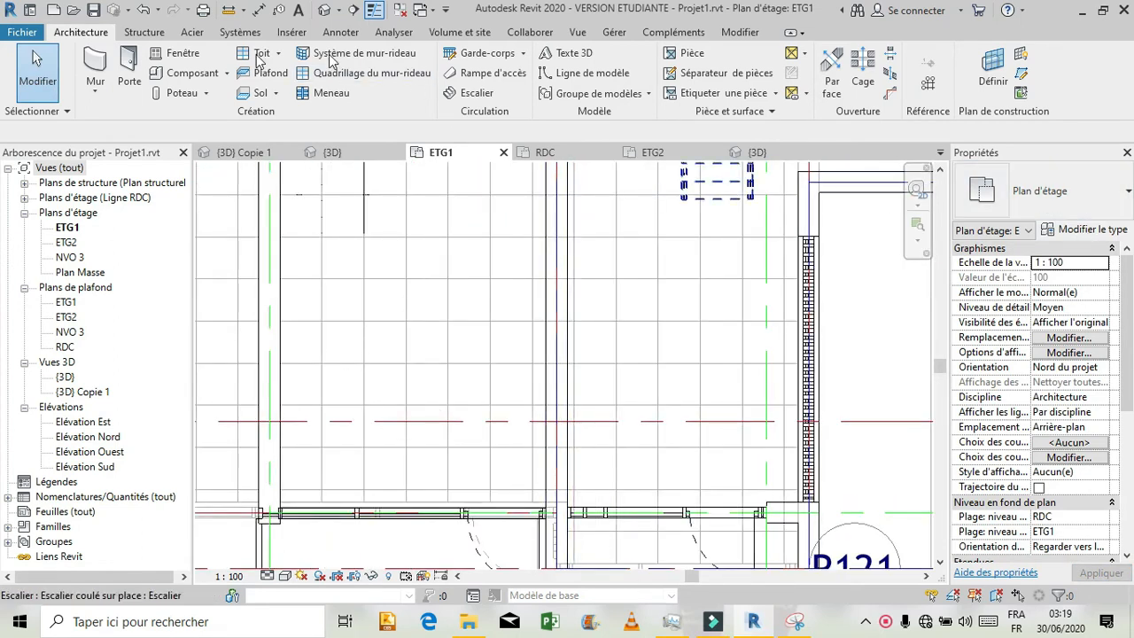
- Start placing a component on ETG1 with the Fauteuil de relaxation type
{"action": "left_click", "coordinate": [159, 76]}
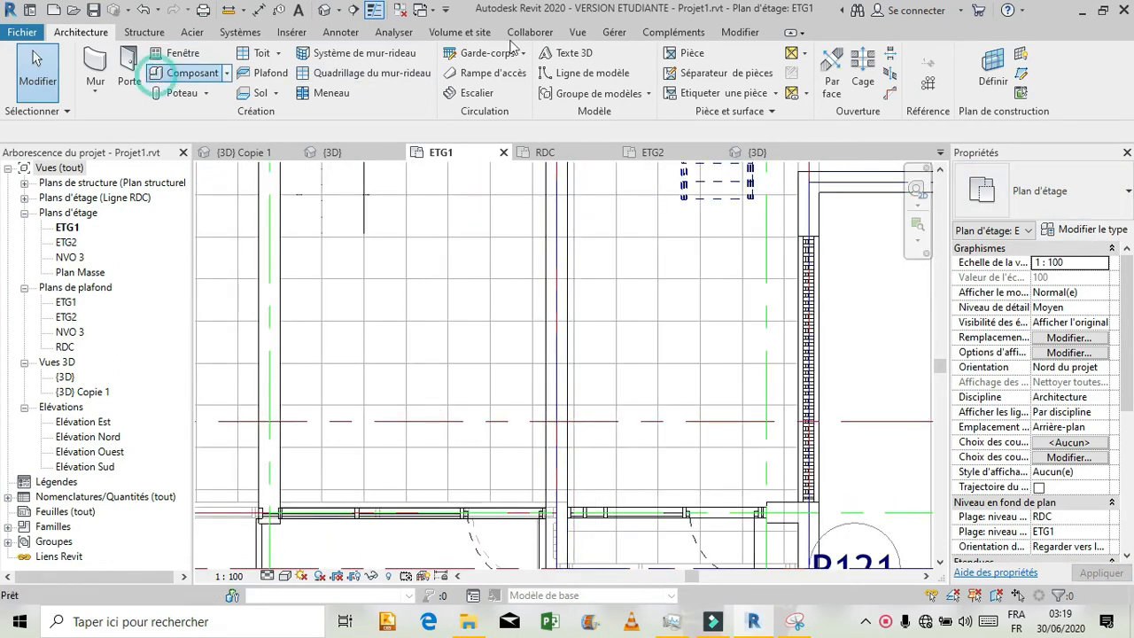
{"action": "left_click", "coordinate": [1114, 197]}
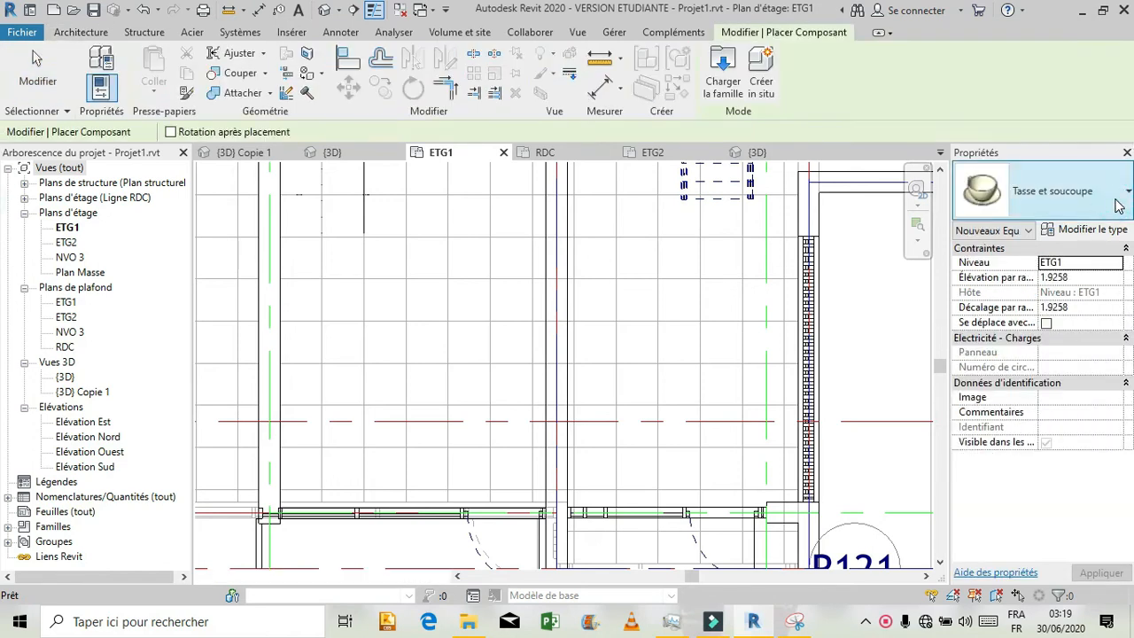
{"action": "scroll", "coordinate": [1007, 295], "scroll_direction": "up", "scroll_amount": 4}
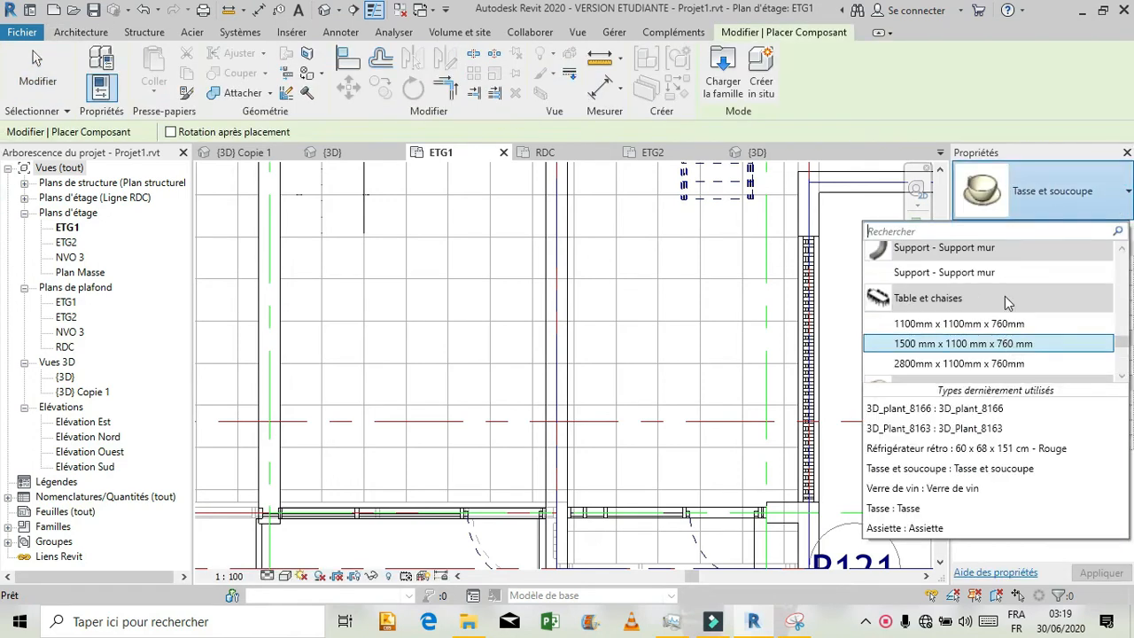
{"action": "scroll", "coordinate": [1005, 301], "scroll_direction": "up", "scroll_amount": 5}
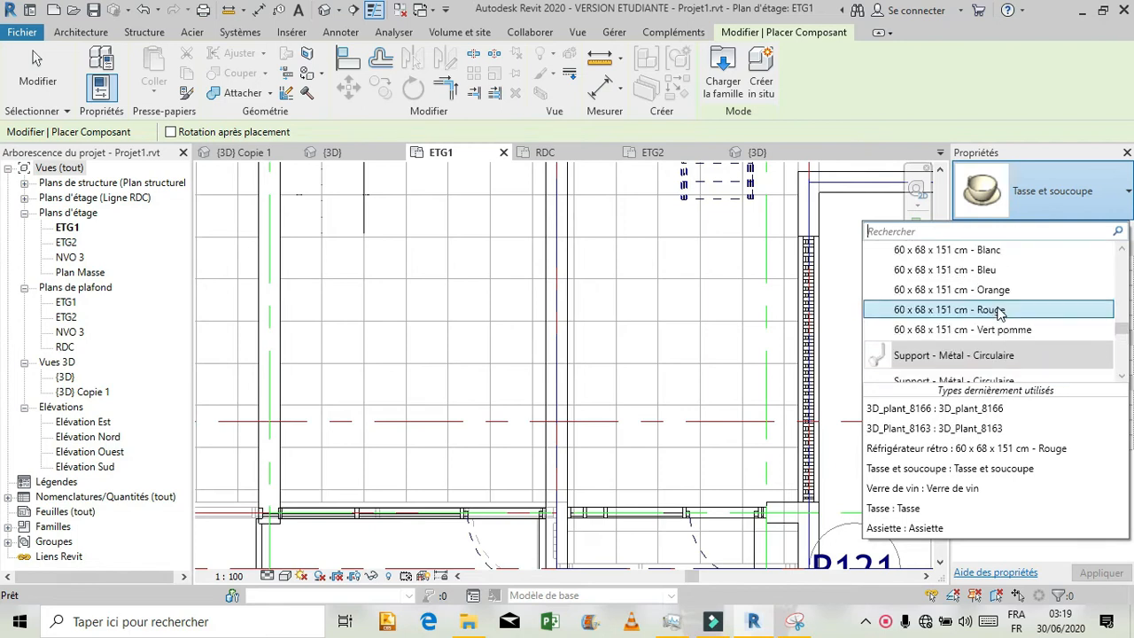
{"action": "scroll", "coordinate": [997, 312], "scroll_direction": "up", "scroll_amount": 4}
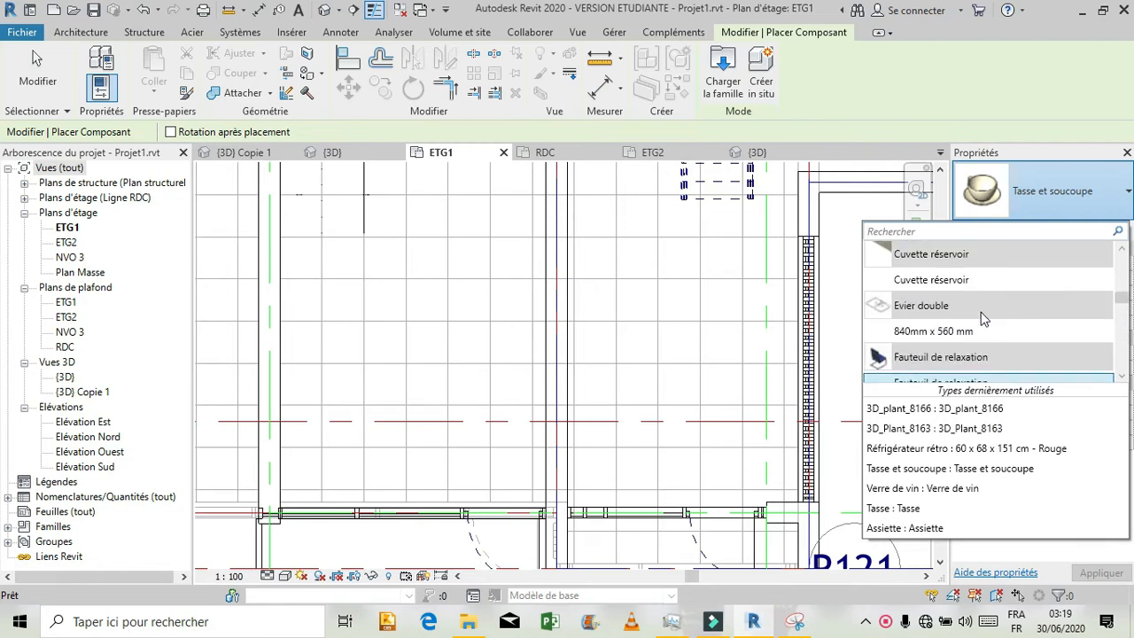
{"action": "scroll", "coordinate": [981, 321], "scroll_direction": "down", "scroll_amount": 1}
{"action": "left_click", "coordinate": [959, 344]}
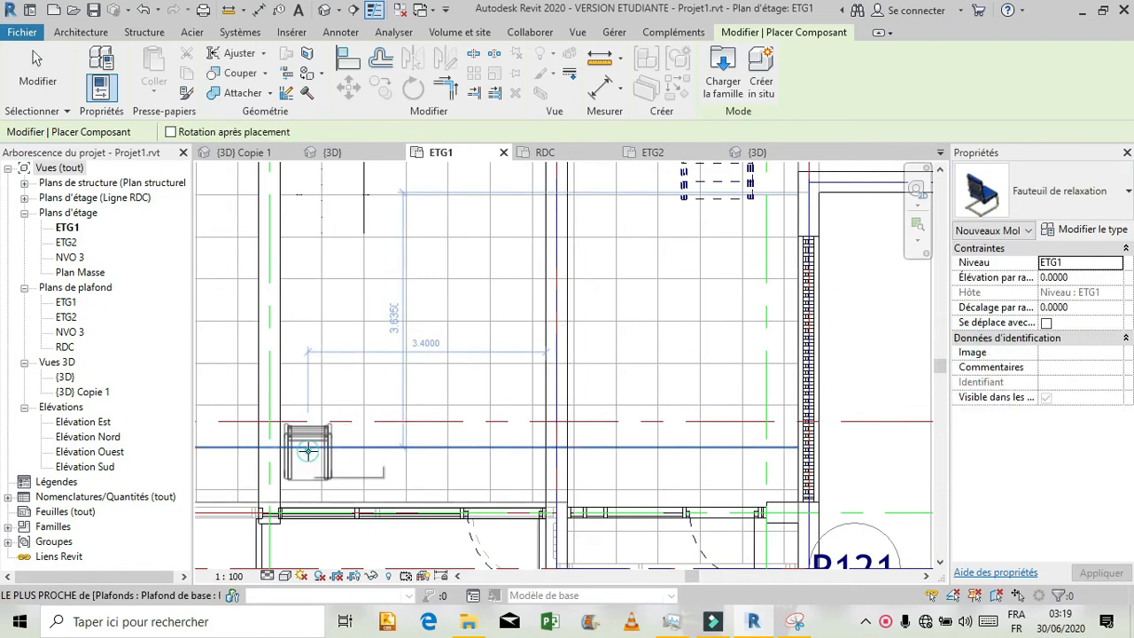
- Place three relaxation armchairs in a vertical row along the outer wall of the room below the stairwell, 3.4000 from the partition wall
{"action": "left_click", "coordinate": [308, 443]}
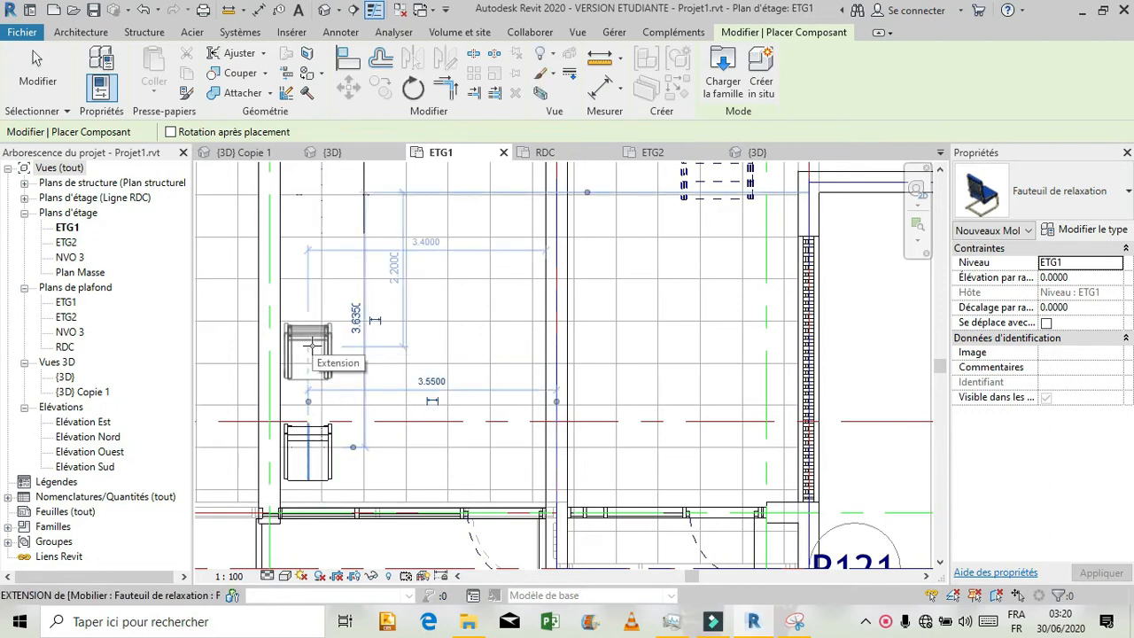
{"action": "left_click", "coordinate": [312, 346]}
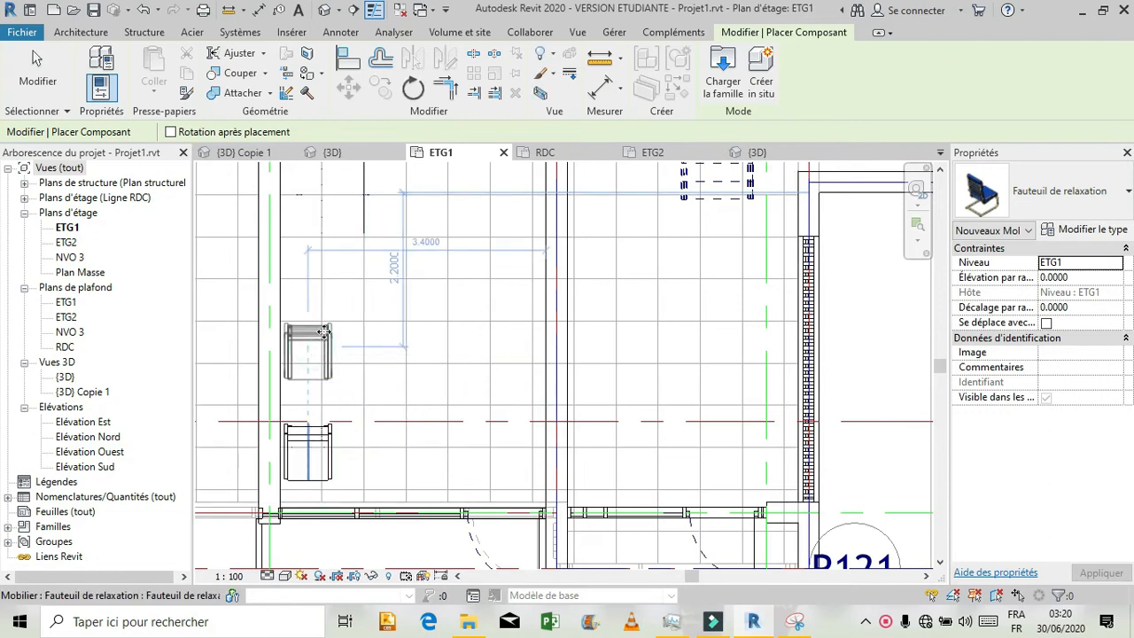
{"action": "scroll", "coordinate": [325, 332], "scroll_direction": "down", "scroll_amount": 2}
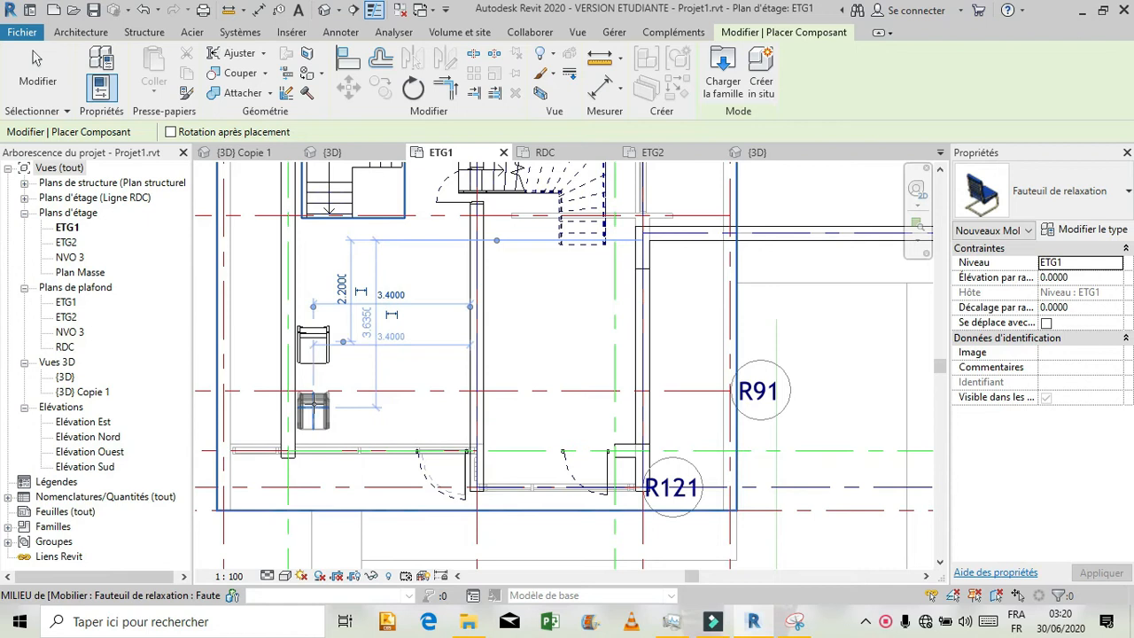
{"action": "left_click", "coordinate": [314, 403]}
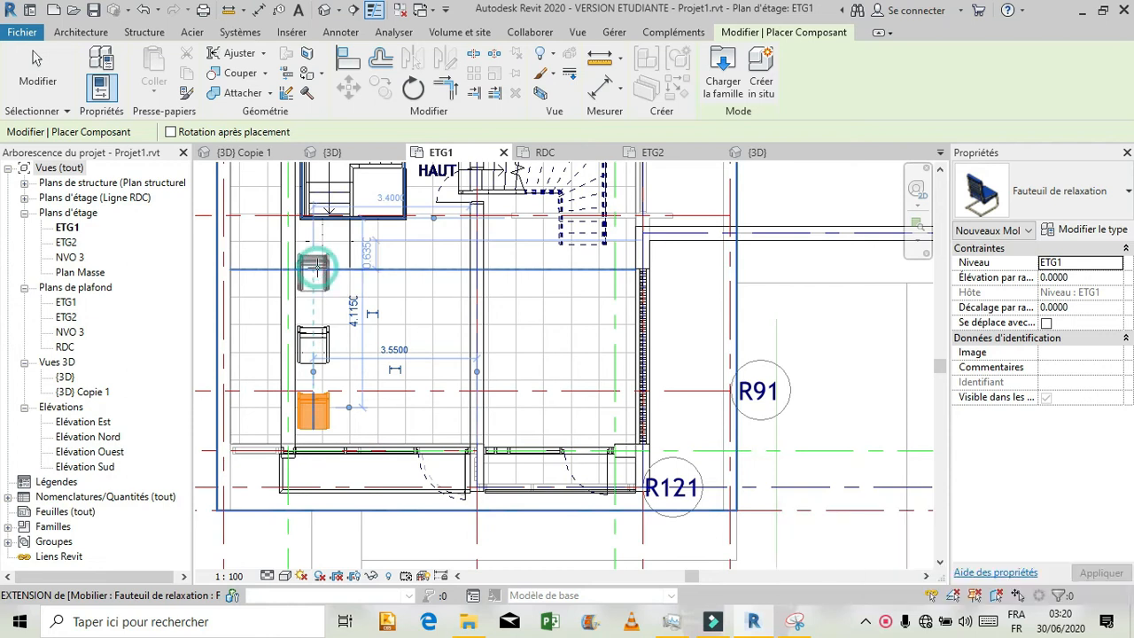
{"action": "left_click", "coordinate": [317, 268]}
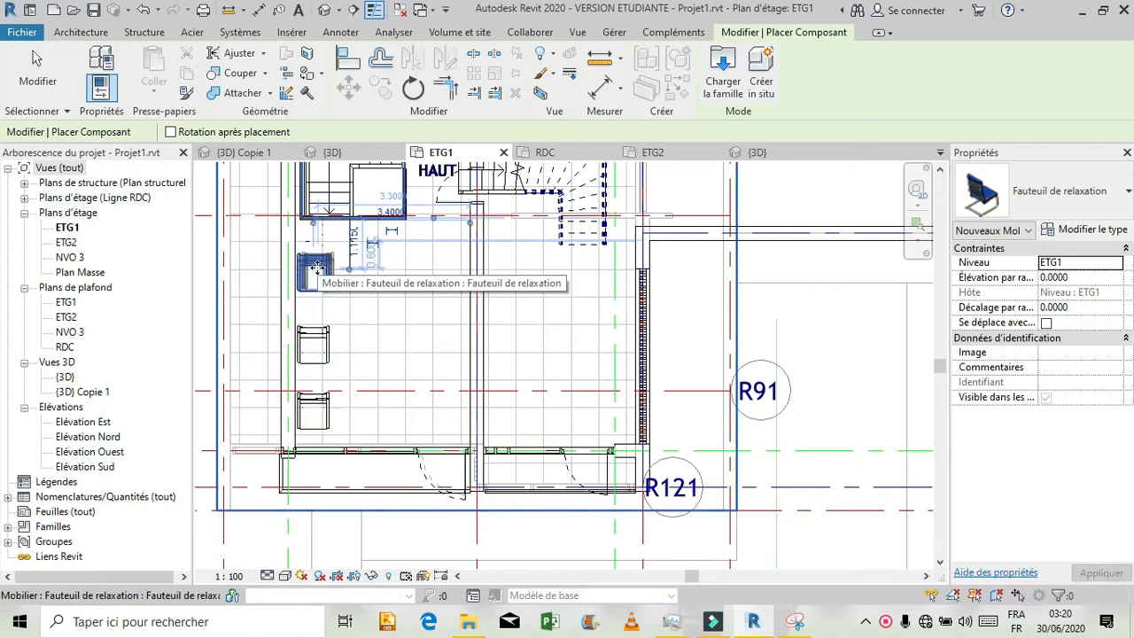
{"action": "key", "text": "Escape"}
{"action": "key", "text": "Escape"}
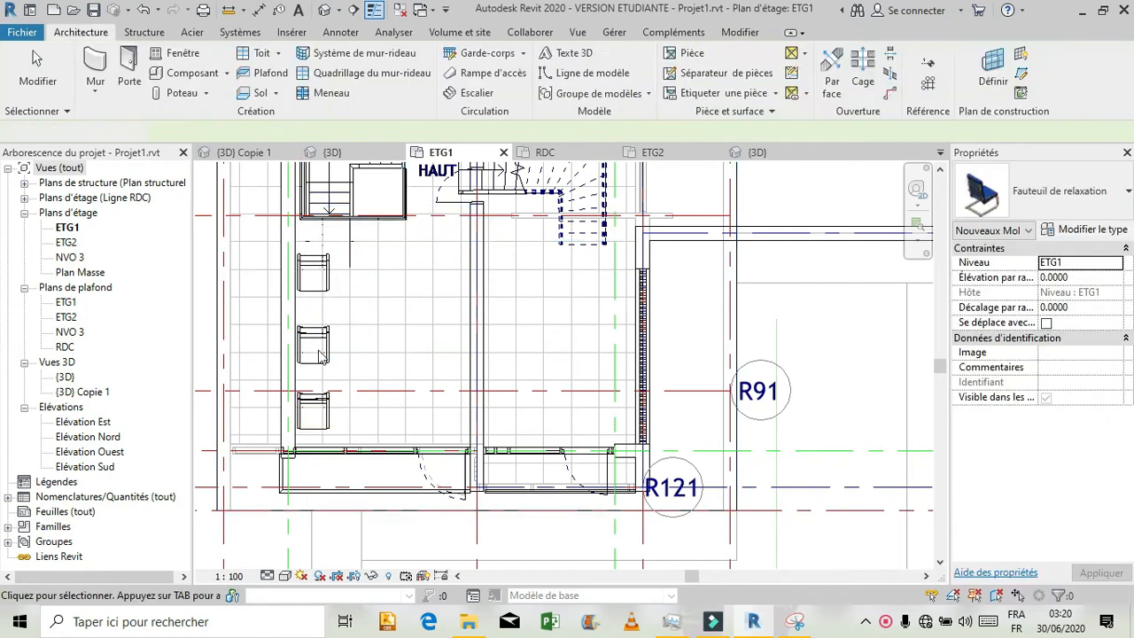
- Delete the duplicate armchair stacked on the one nearest the glazed facade
{"action": "left_click", "coordinate": [317, 416]}
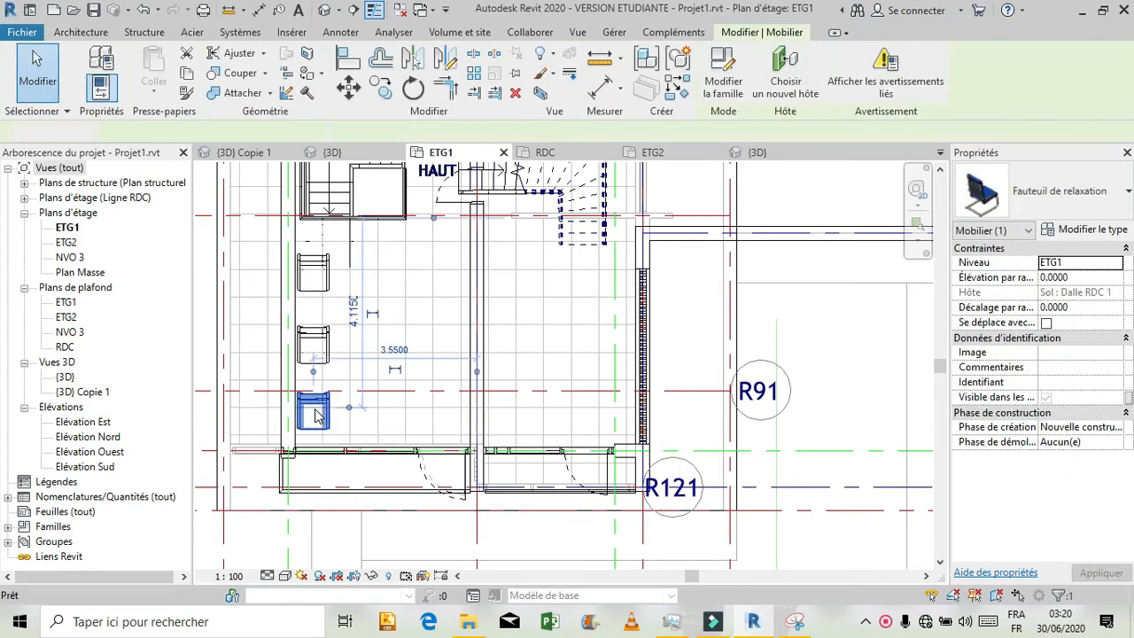
{"action": "key", "text": "Escape"}
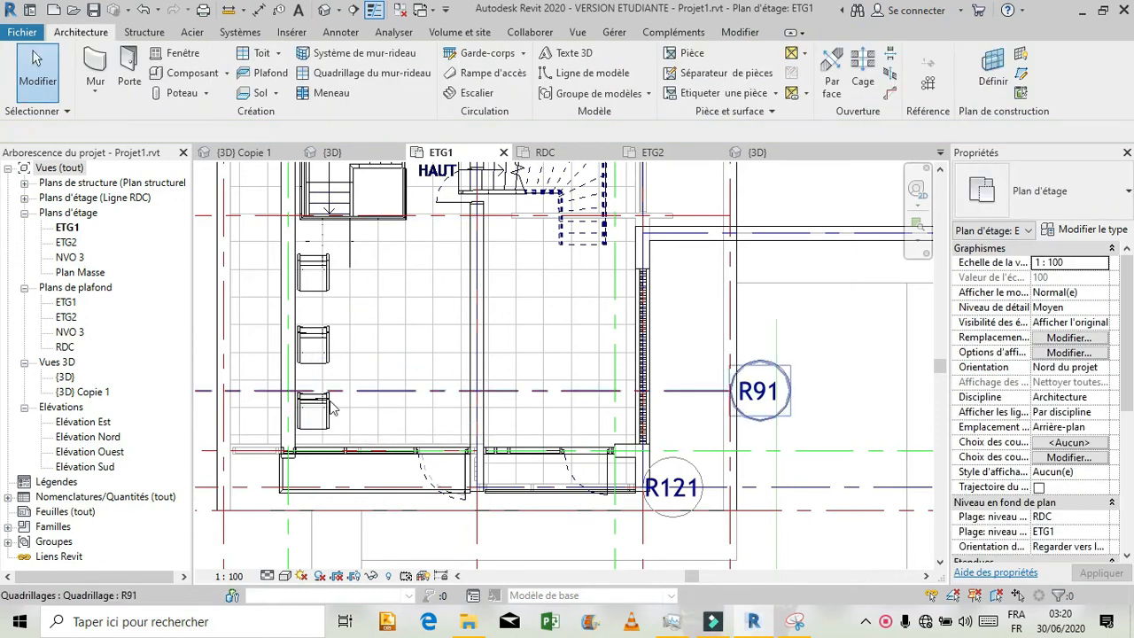
{"action": "left_click", "coordinate": [317, 415]}
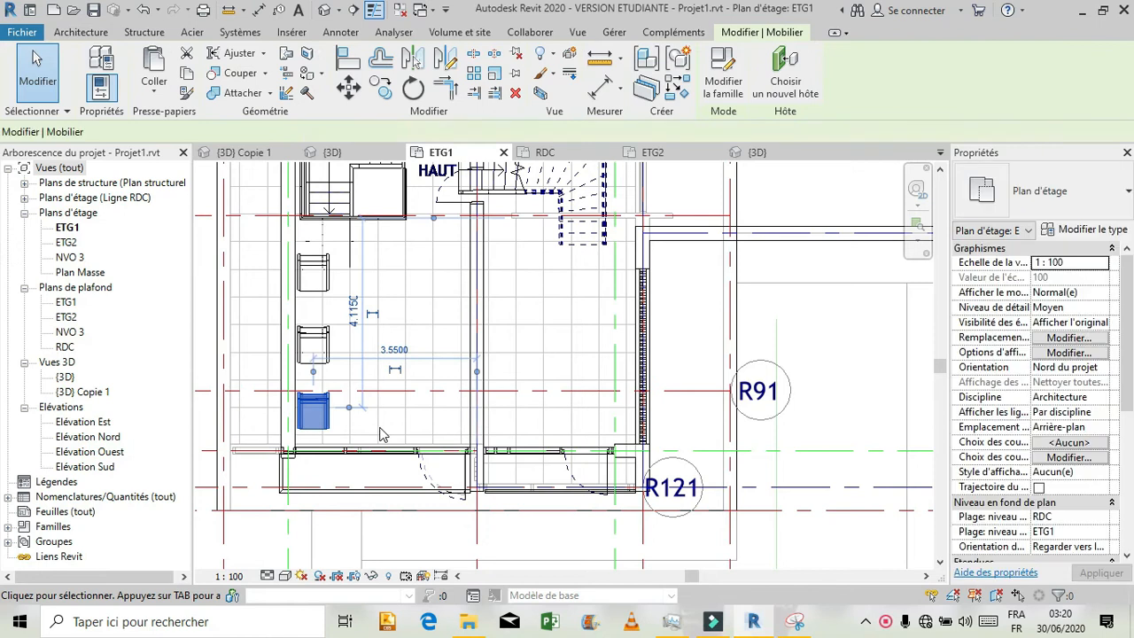
{"action": "key", "text": "Delete"}
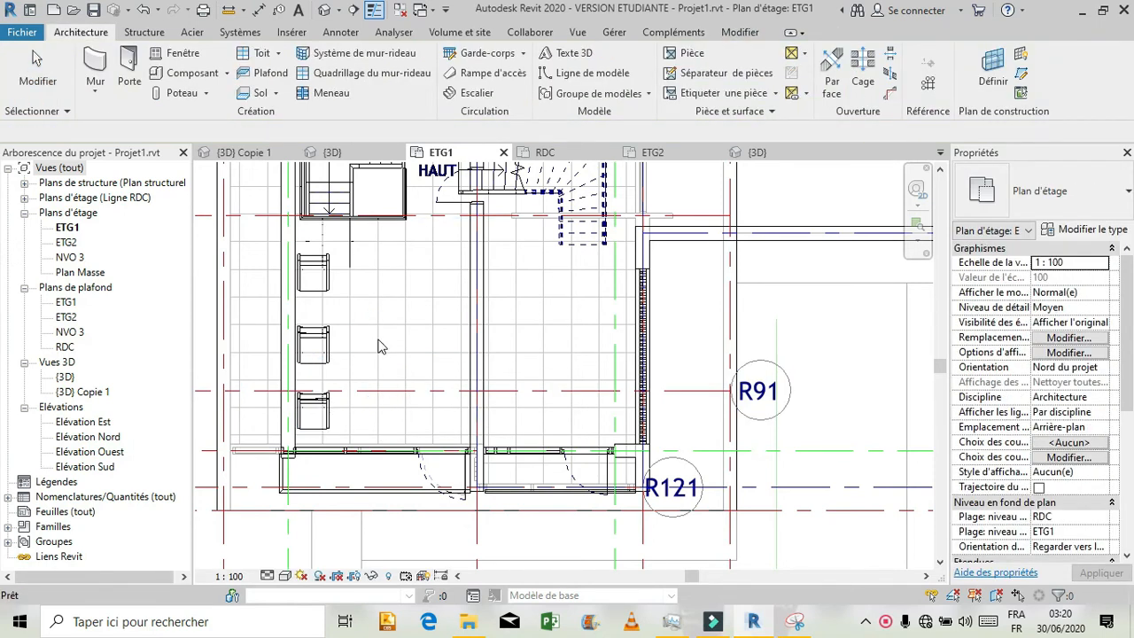
- Try to rotate the three armchairs together a quarter turn about their common centre
{"action": "left_click", "coordinate": [324, 280]}
{"action": "left_click", "coordinate": [322, 357], "text": "ctrl"}
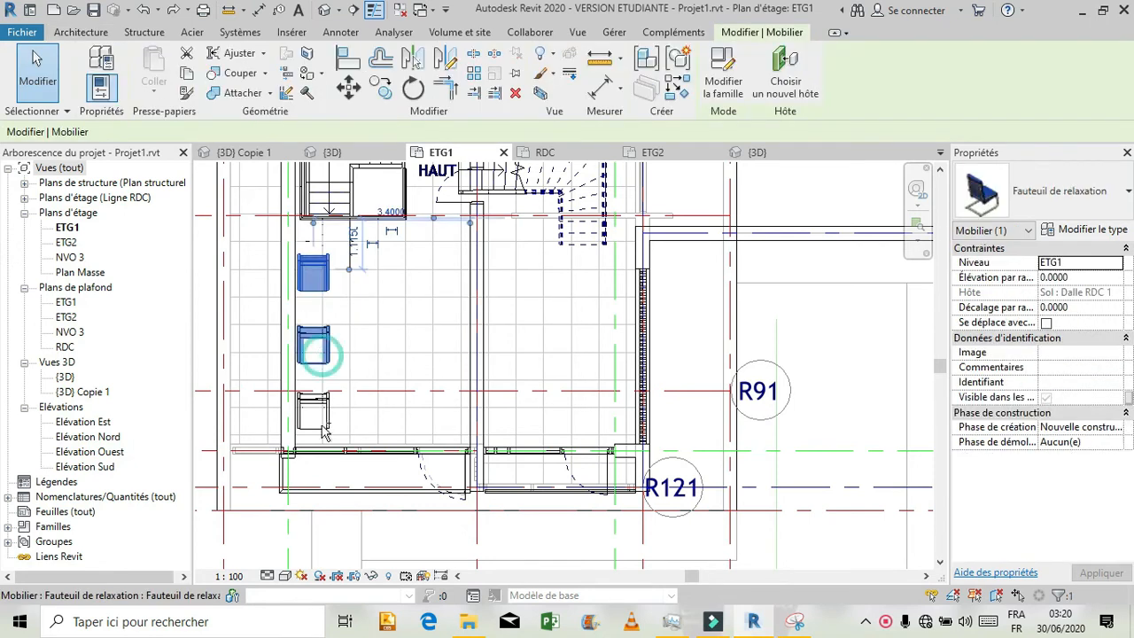
{"action": "left_click", "coordinate": [324, 416], "text": "ctrl"}
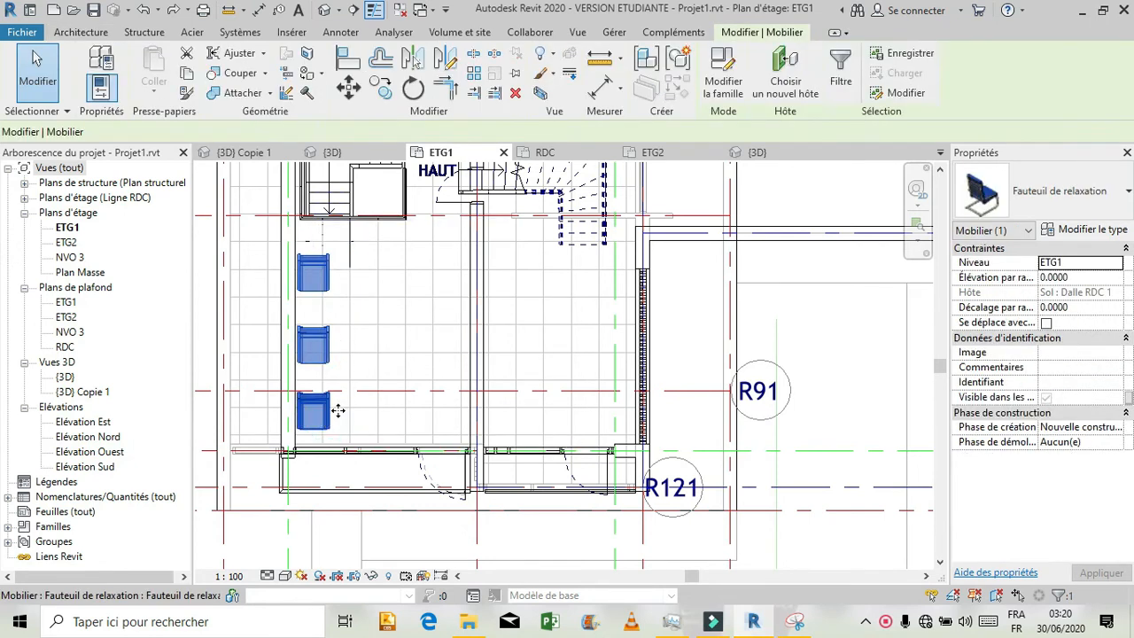
{"action": "left_click", "coordinate": [413, 88]}
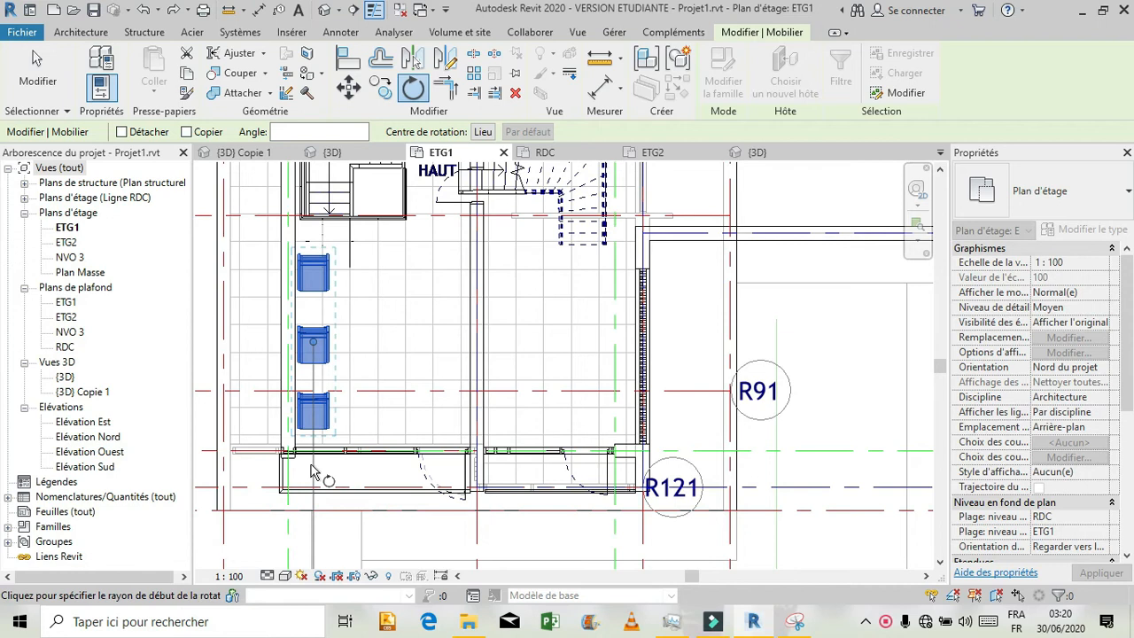
{"action": "left_click", "coordinate": [310, 467]}
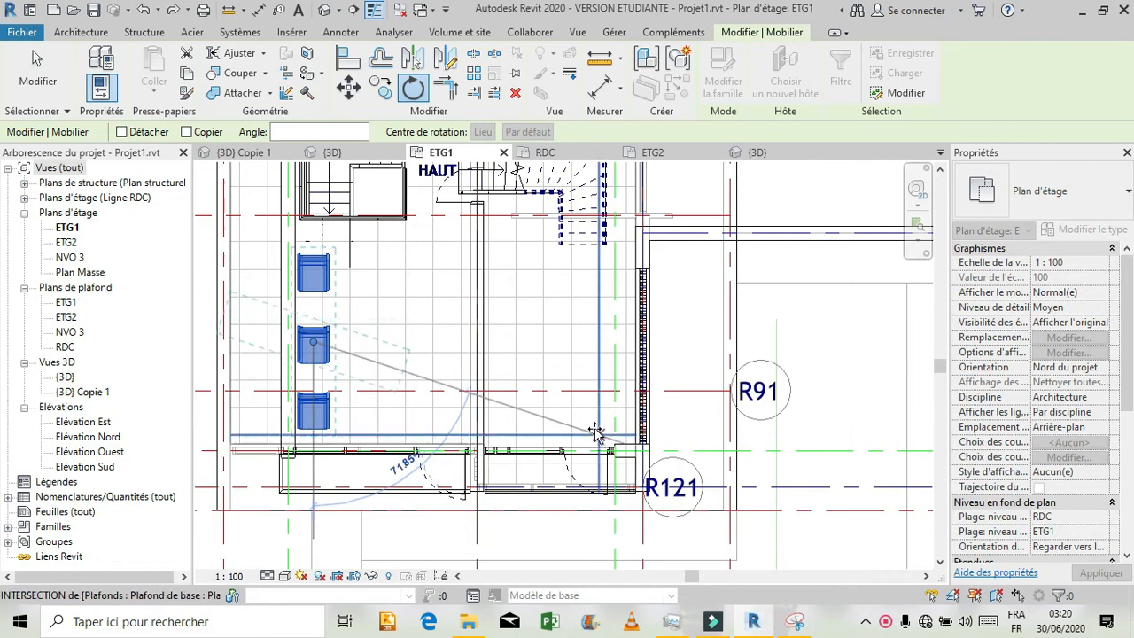
{"action": "left_click", "coordinate": [701, 333]}
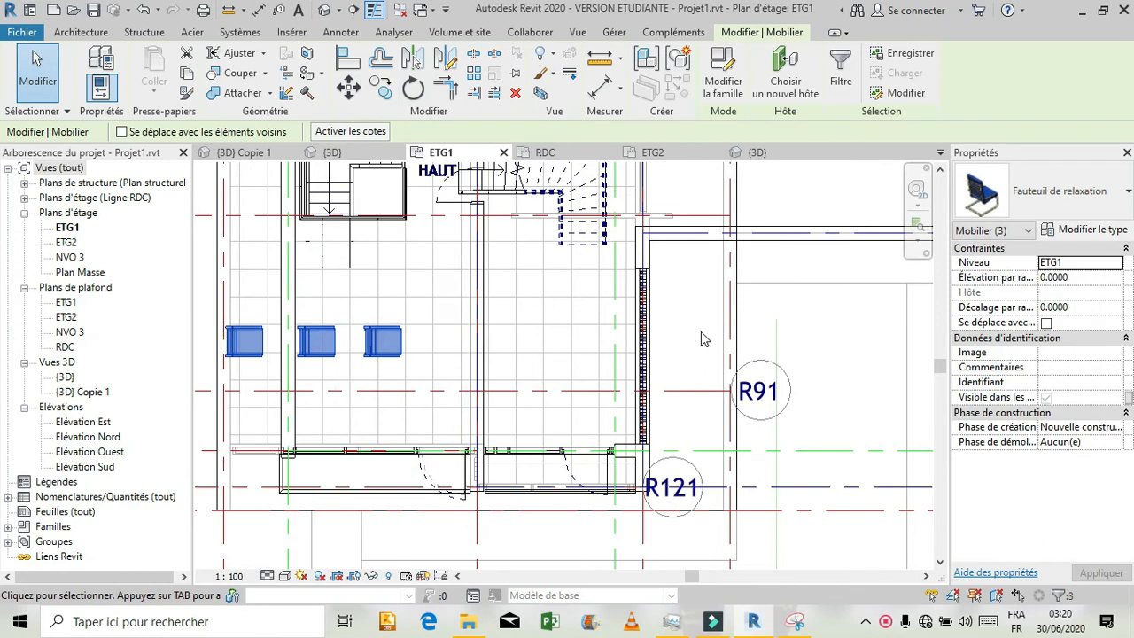
{"action": "key", "text": "ctrl+z"}
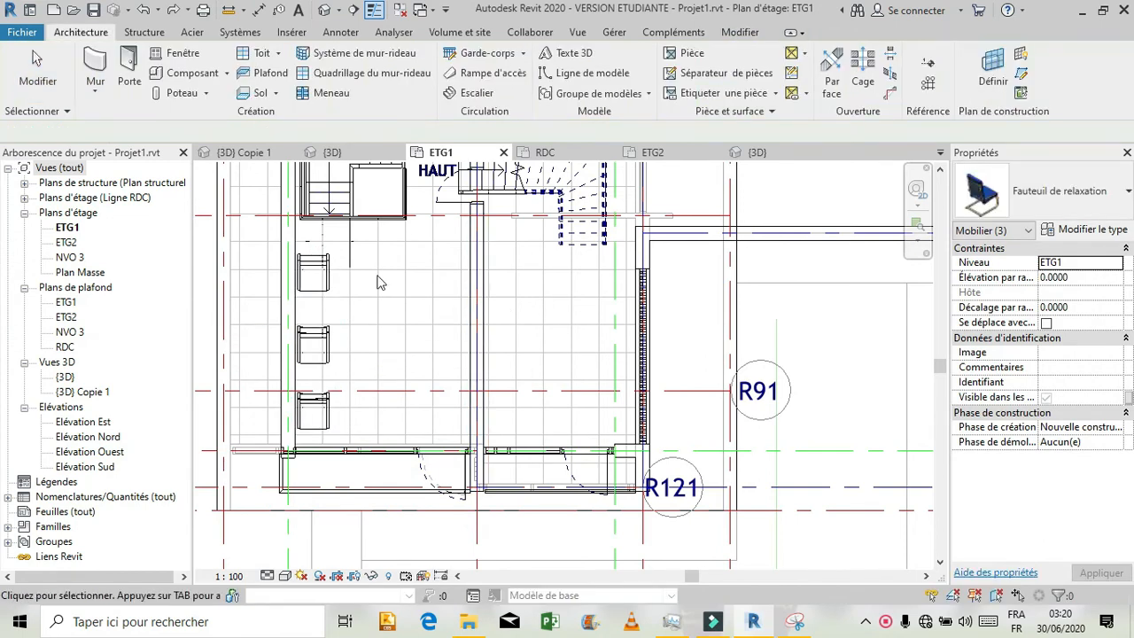
- Rotate the armchair nearest the stairwell a quarter turn so that its back is against the outer wall
{"action": "left_click", "coordinate": [314, 272]}
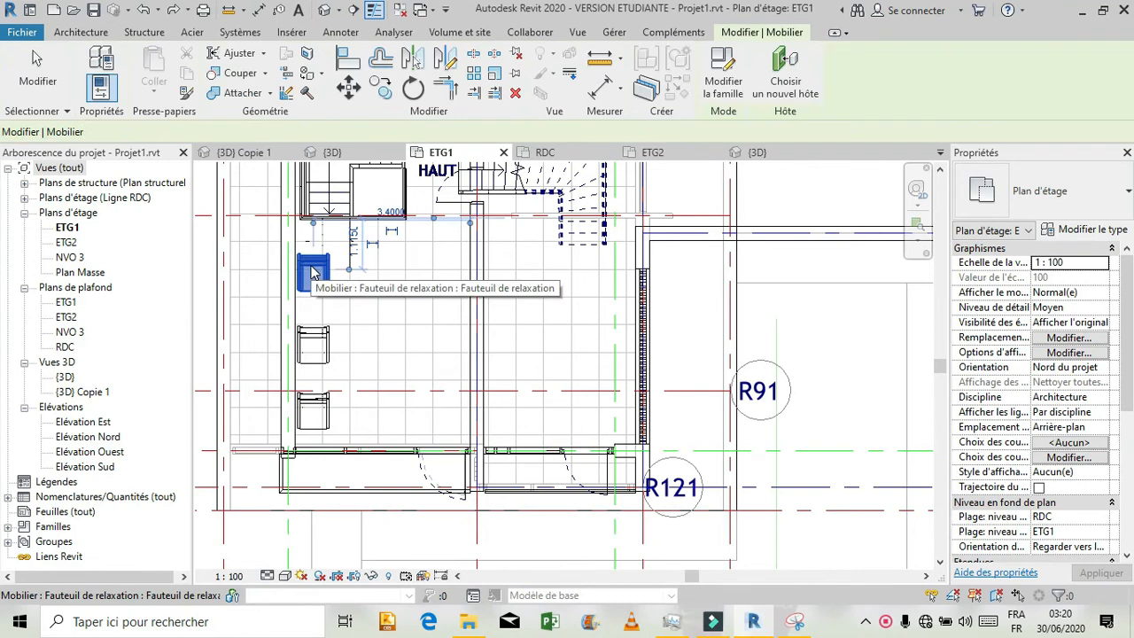
{"action": "left_click", "coordinate": [409, 90]}
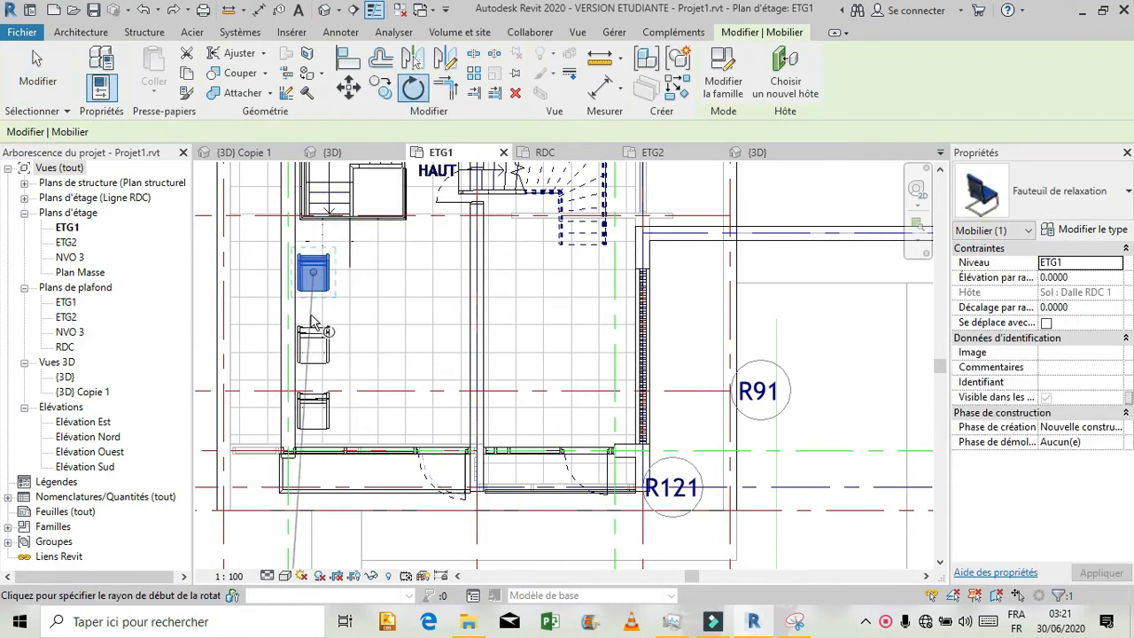
{"action": "left_click", "coordinate": [314, 317]}
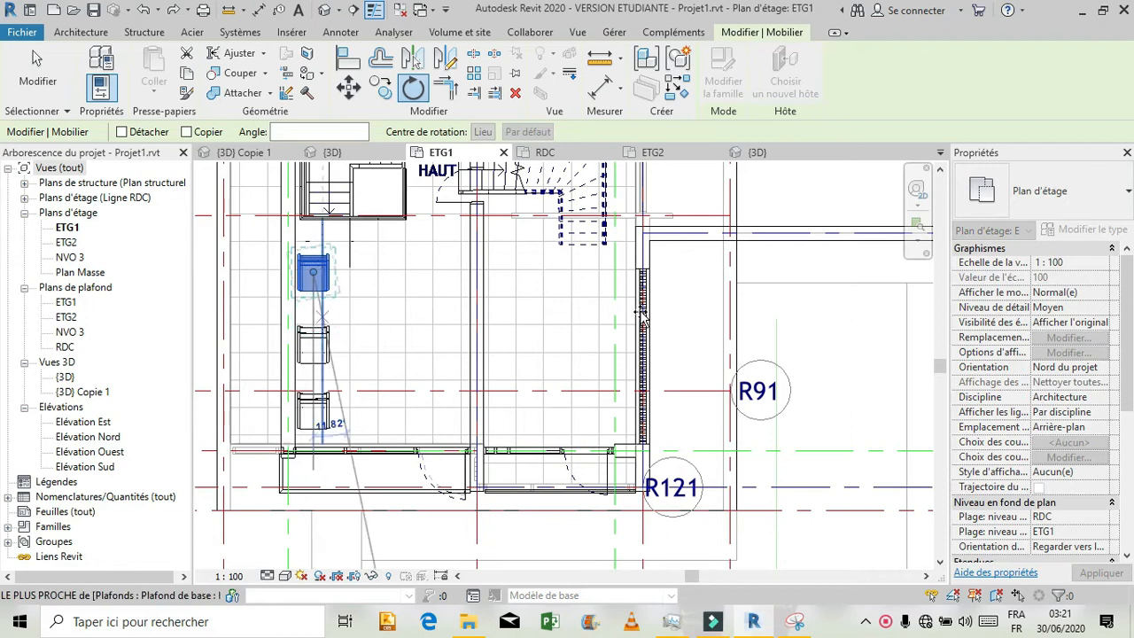
{"action": "left_click", "coordinate": [698, 280]}
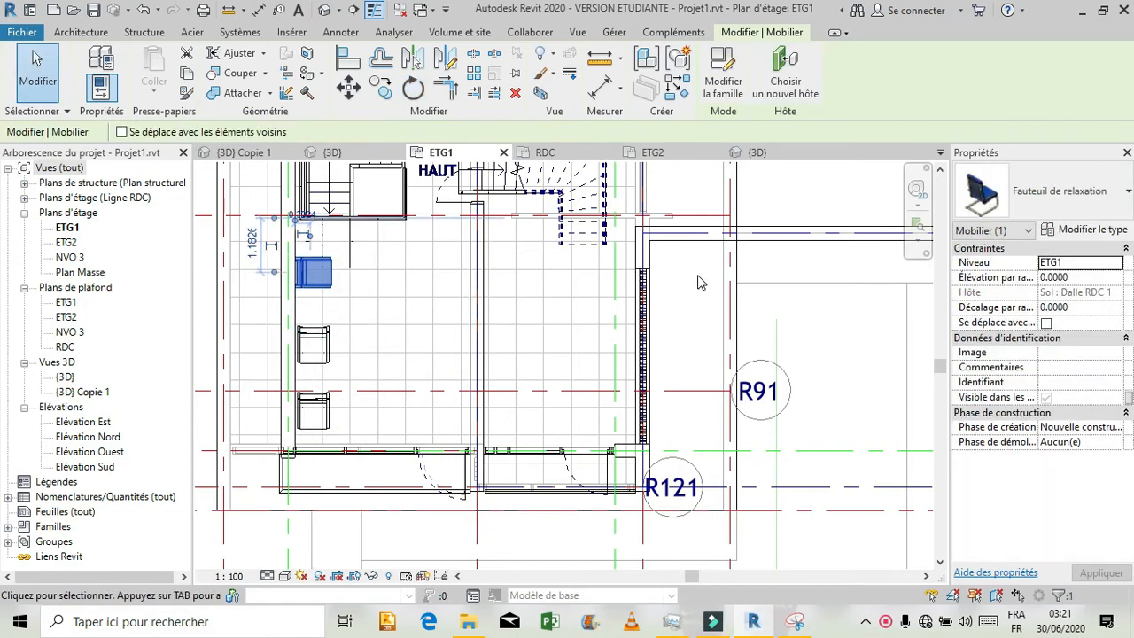
- Rotate the middle armchair a quarter turn the opposite way so that it faces the outer wall
{"action": "left_click", "coordinate": [302, 341]}
{"action": "left_click", "coordinate": [416, 87]}
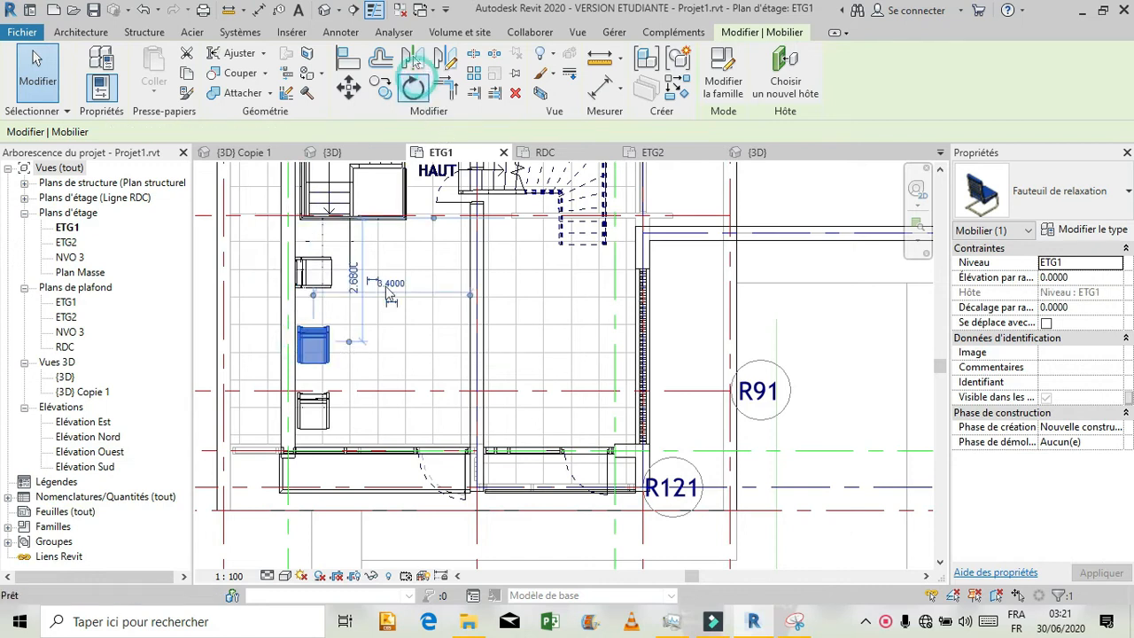
{"action": "left_click", "coordinate": [313, 469]}
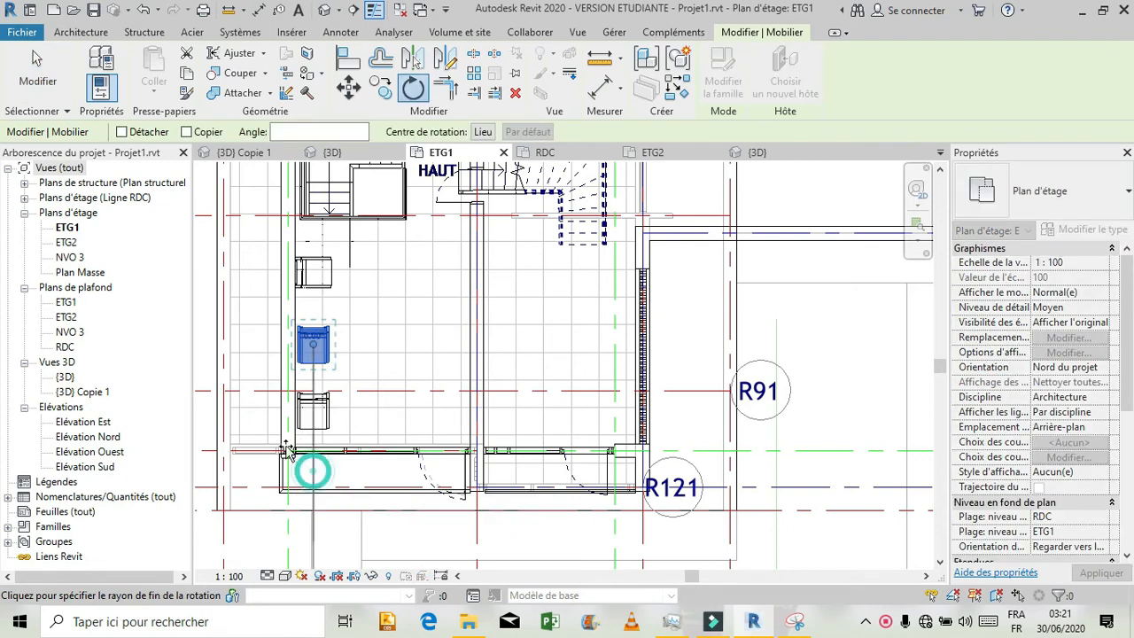
{"action": "left_click", "coordinate": [201, 345]}
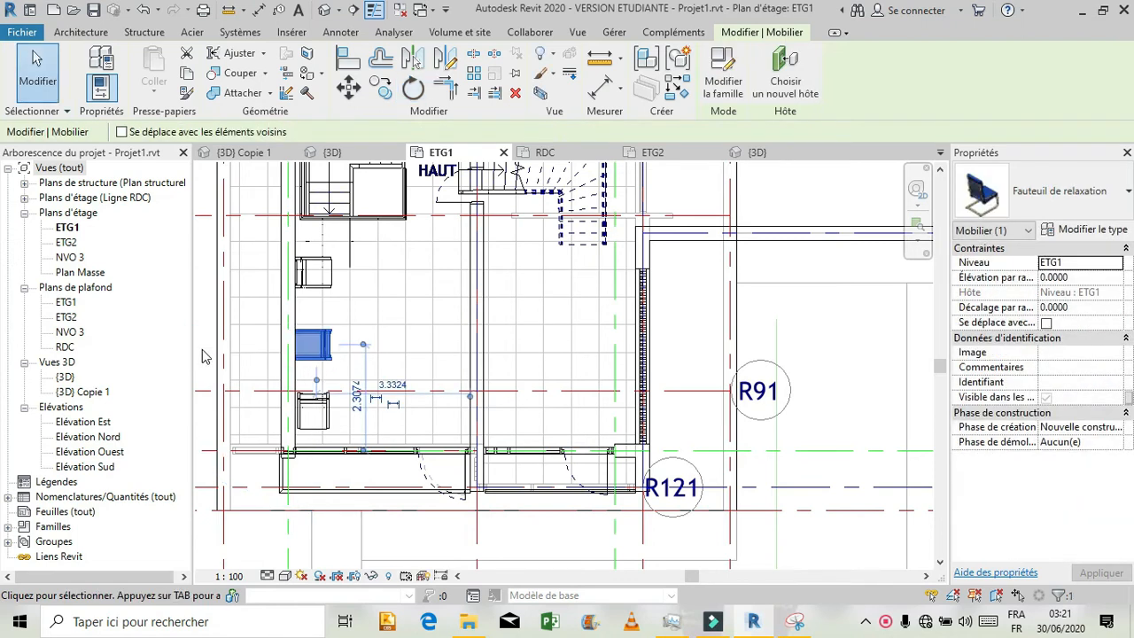
{"action": "left_click", "coordinate": [202, 356]}
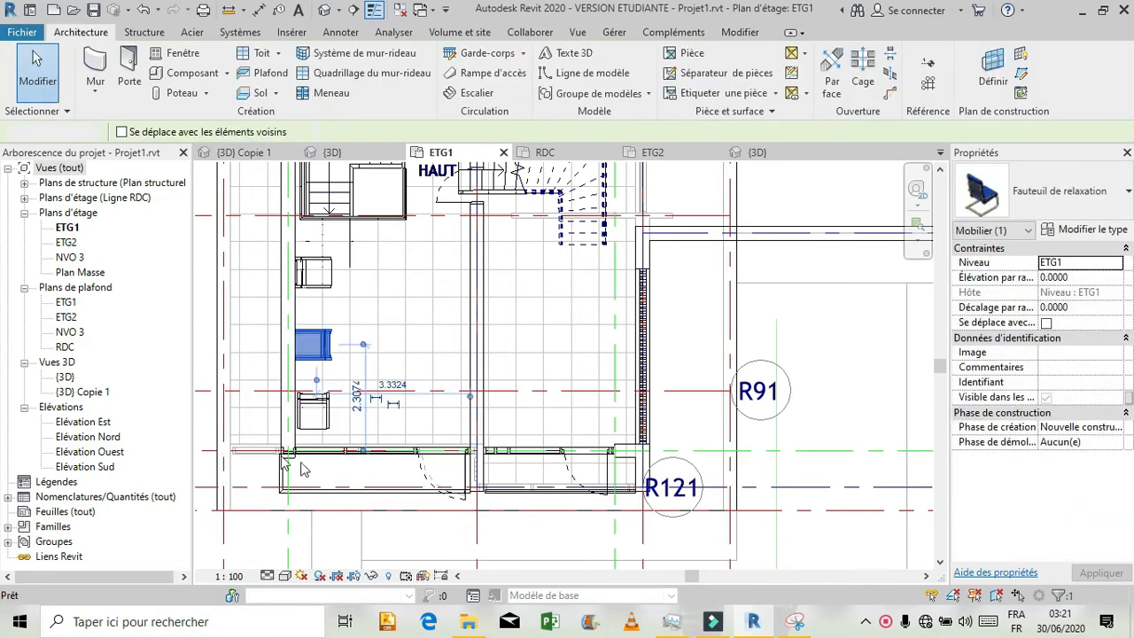
- Delete the armchair nearest the glazed facade and move the middle one opposite the first, 1.2000 from the partition wall
{"action": "left_click", "coordinate": [327, 425]}
{"action": "key", "text": "Delete"}
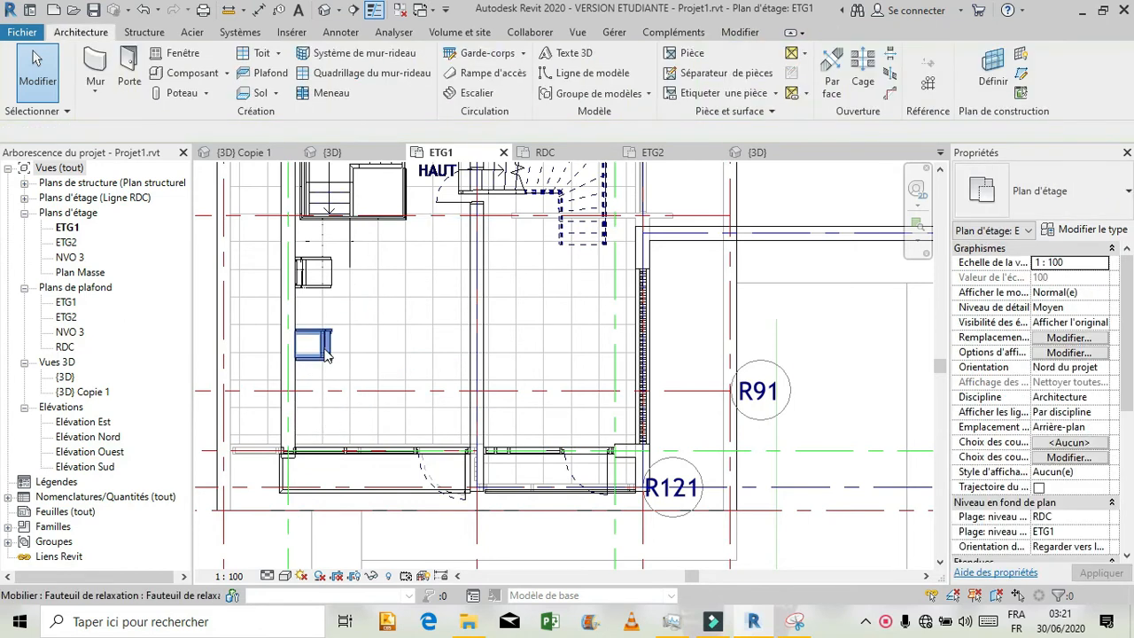
{"action": "left_click", "coordinate": [324, 354]}
{"action": "left_click_drag", "start_coordinate": [420, 279], "coordinate": [422, 283]}
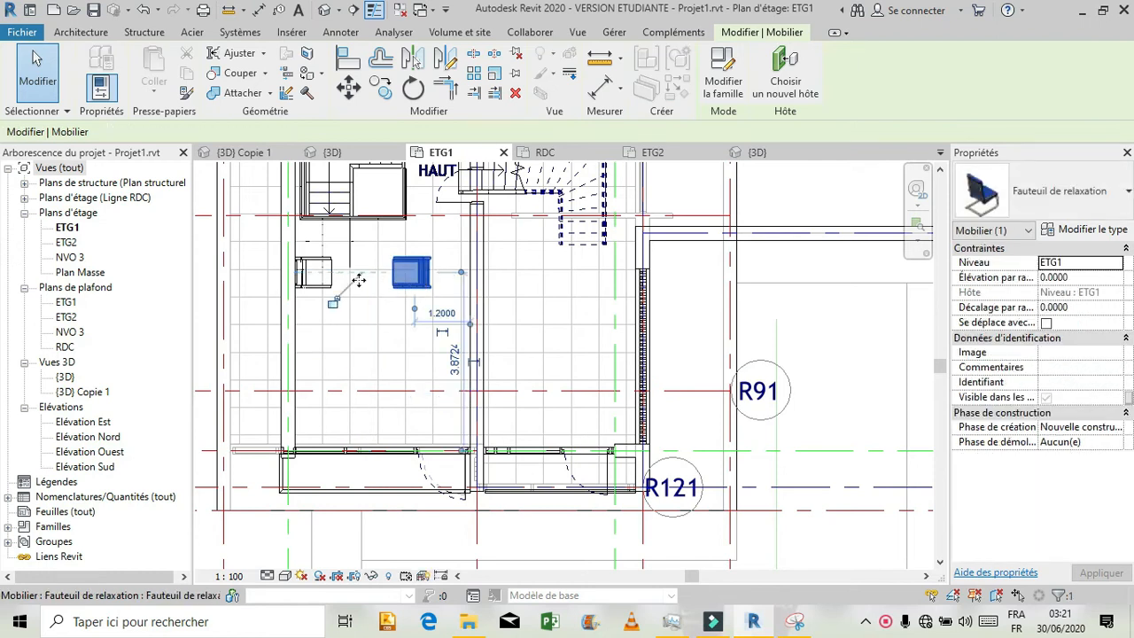
- Copy the facing pair of armchairs about 1.40 straight toward the glazed facade
{"action": "left_click", "coordinate": [319, 282], "text": "ctrl"}
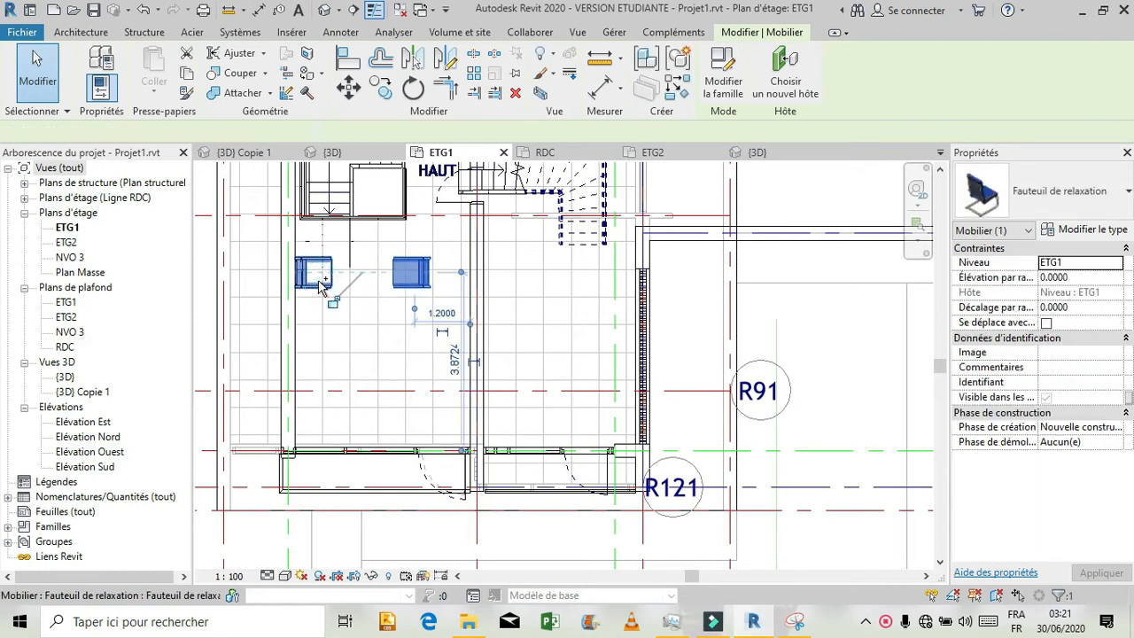
{"action": "left_click", "coordinate": [381, 89]}
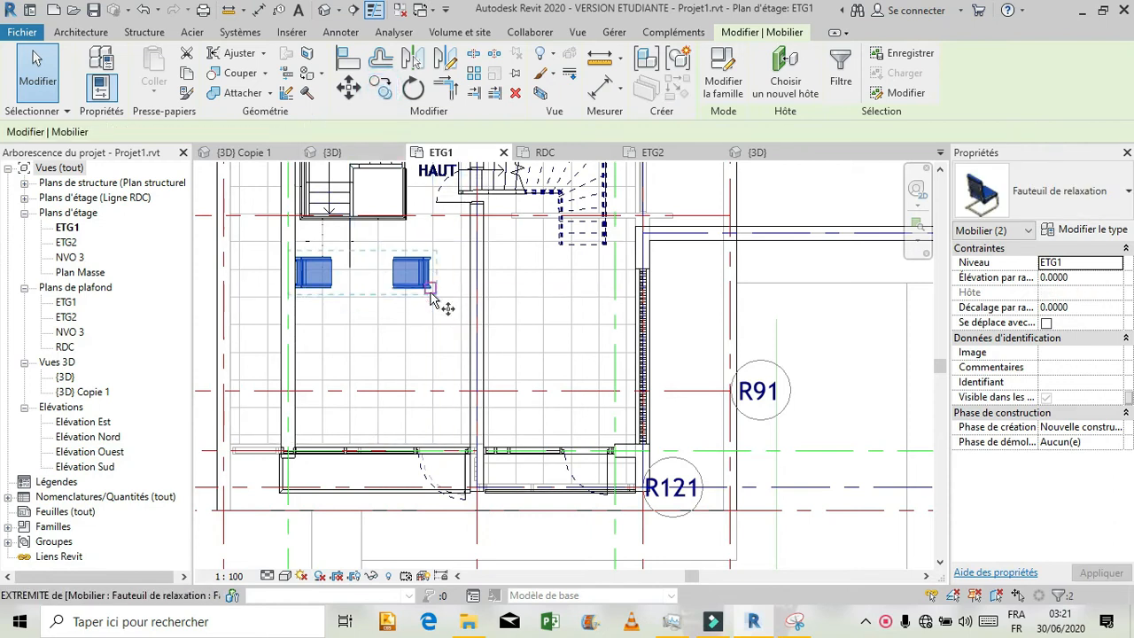
{"action": "left_click", "coordinate": [429, 290]}
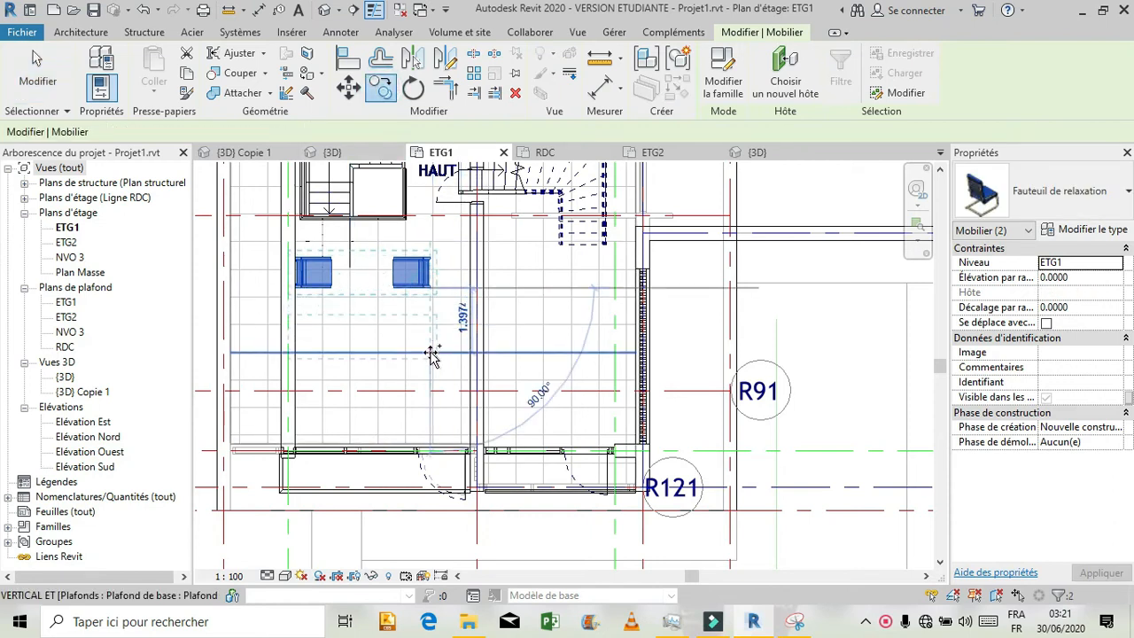
{"action": "left_click", "coordinate": [431, 354]}
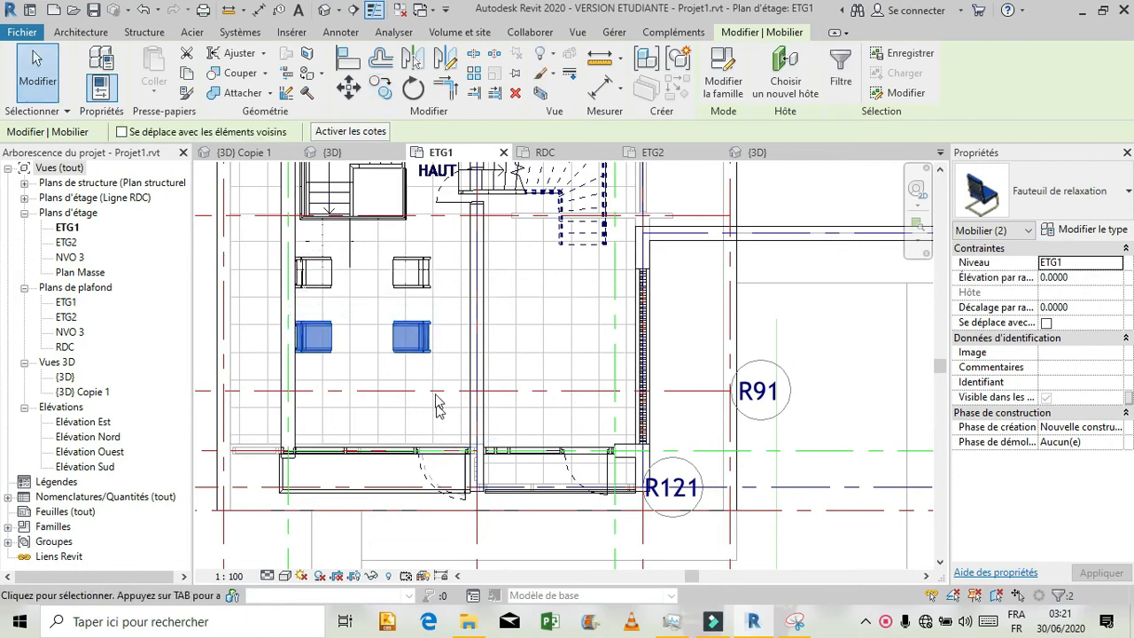
- Copy the second armchair pair about 1.25 farther toward the facade with multiple copying enabled
{"action": "left_click", "coordinate": [388, 91]}
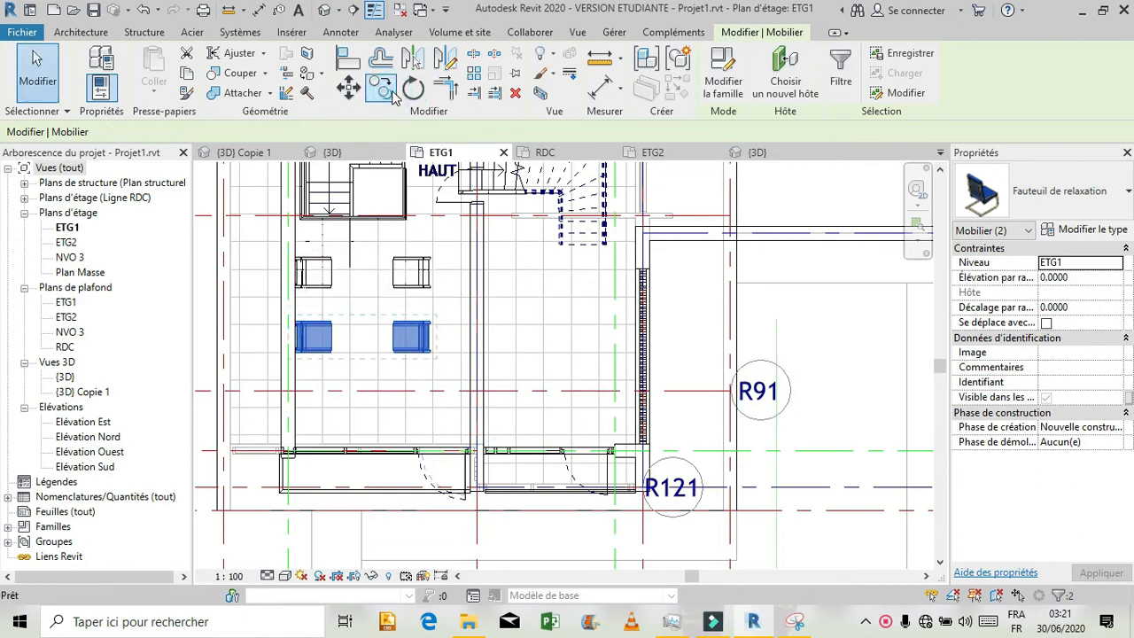
{"action": "left_click", "coordinate": [263, 132]}
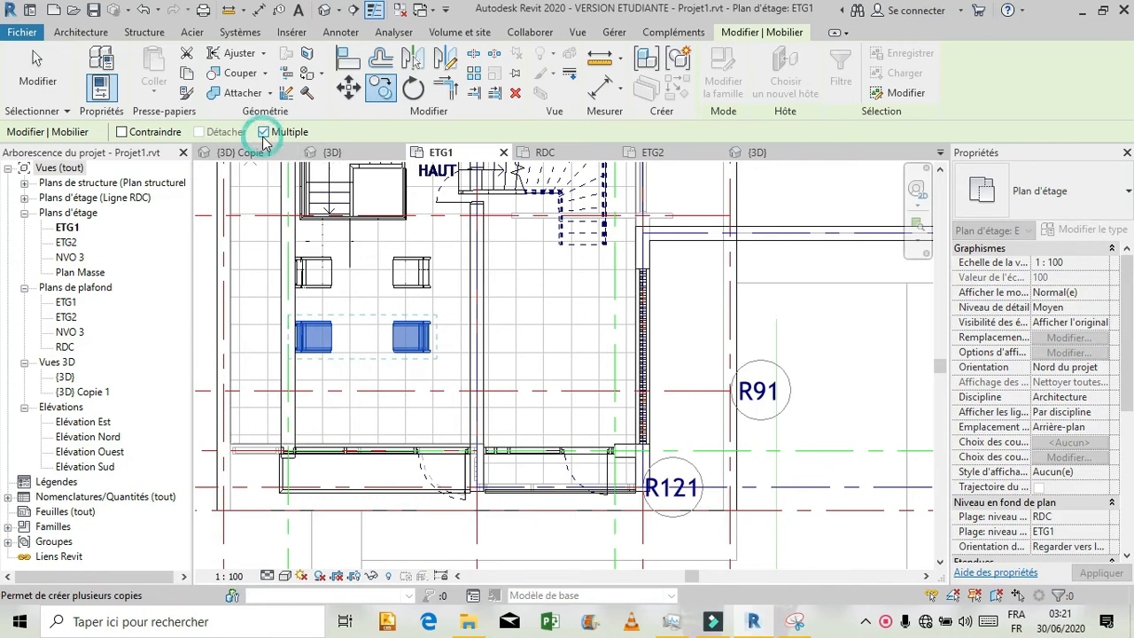
{"action": "left_click", "coordinate": [432, 350]}
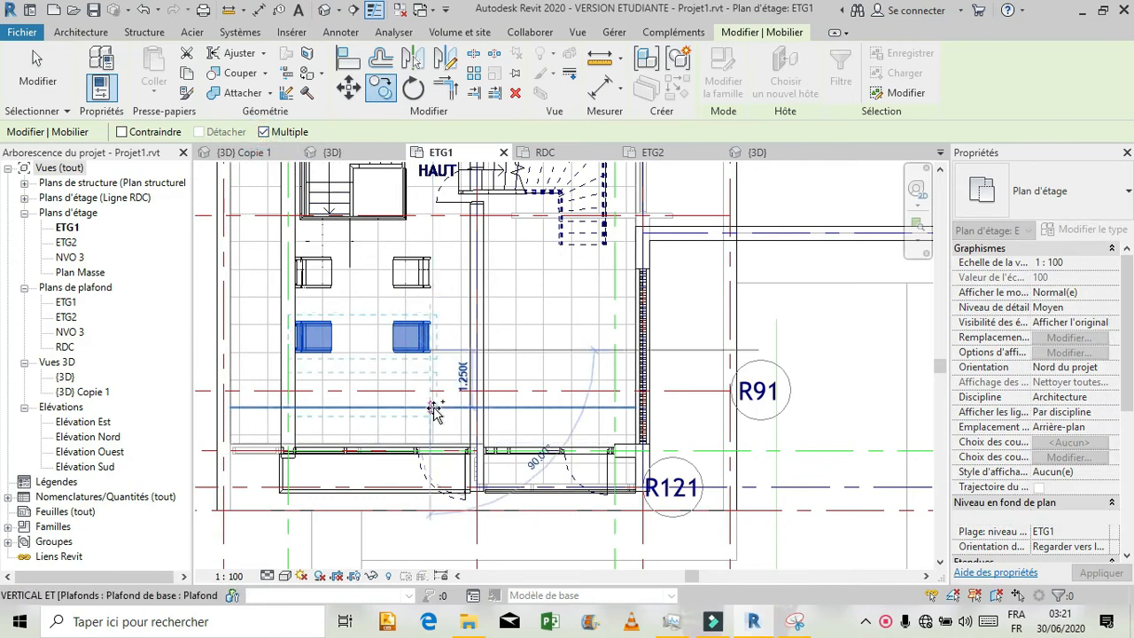
{"action": "left_click", "coordinate": [431, 402]}
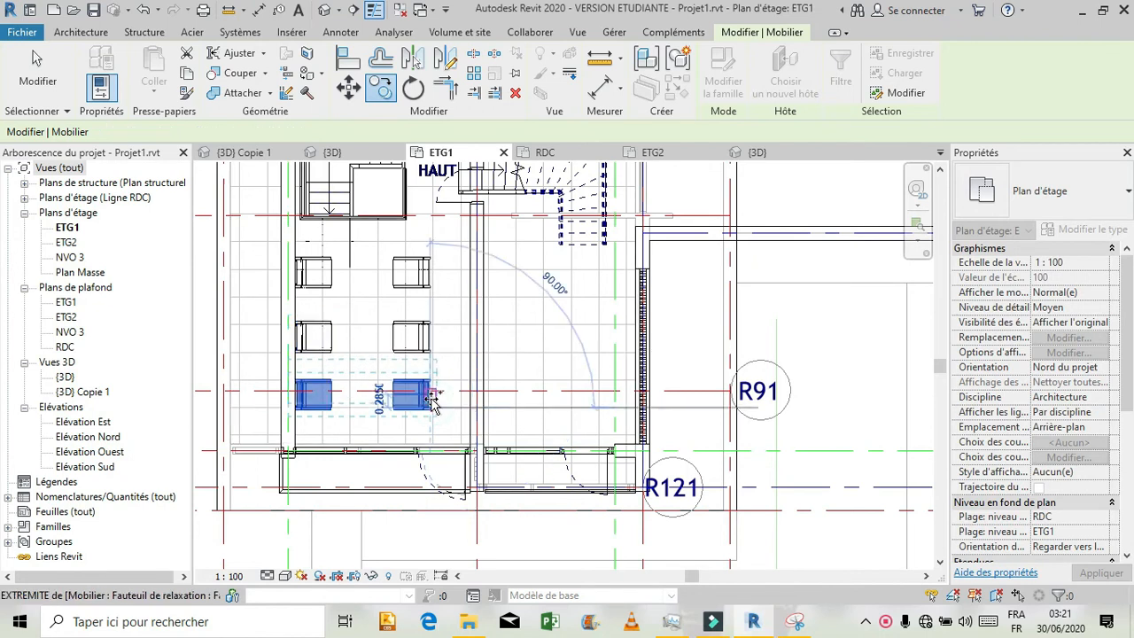
- Place three more copies of the armchair pair in the adjoining room beyond the partition, in rows from the facade toward the stairs
{"action": "left_click", "coordinate": [618, 410]}
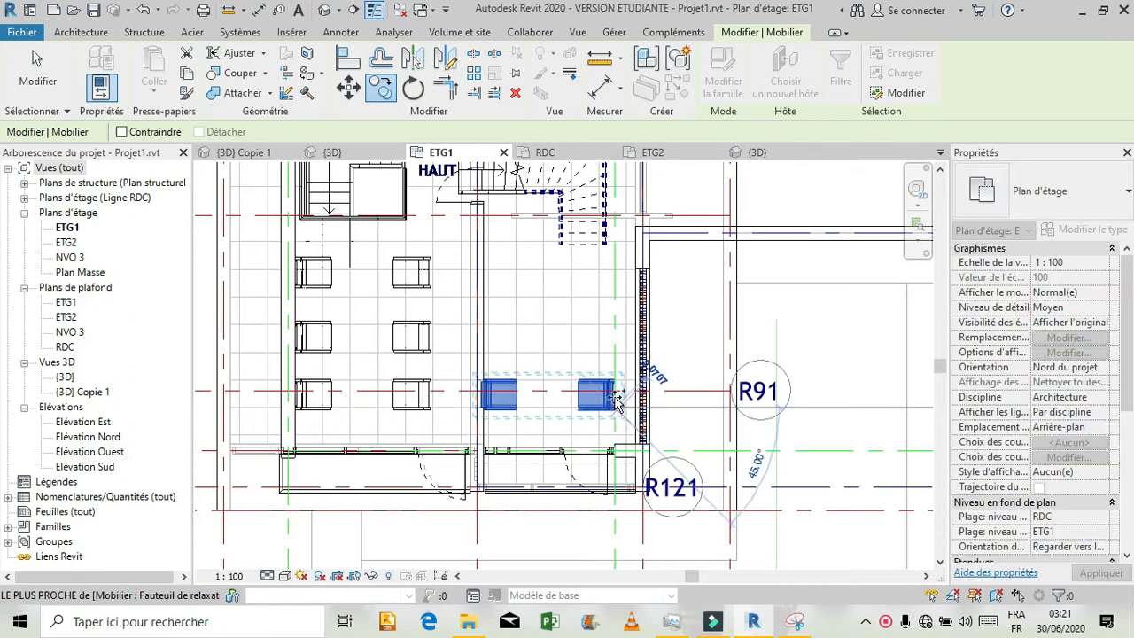
{"action": "left_click", "coordinate": [609, 328]}
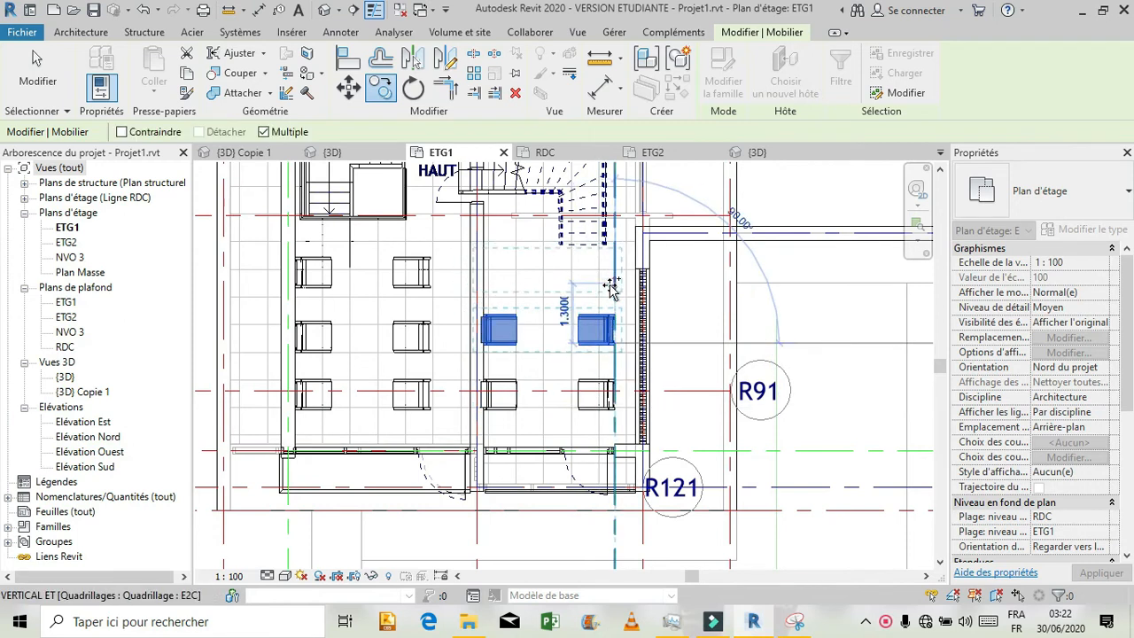
{"action": "left_click", "coordinate": [609, 291]}
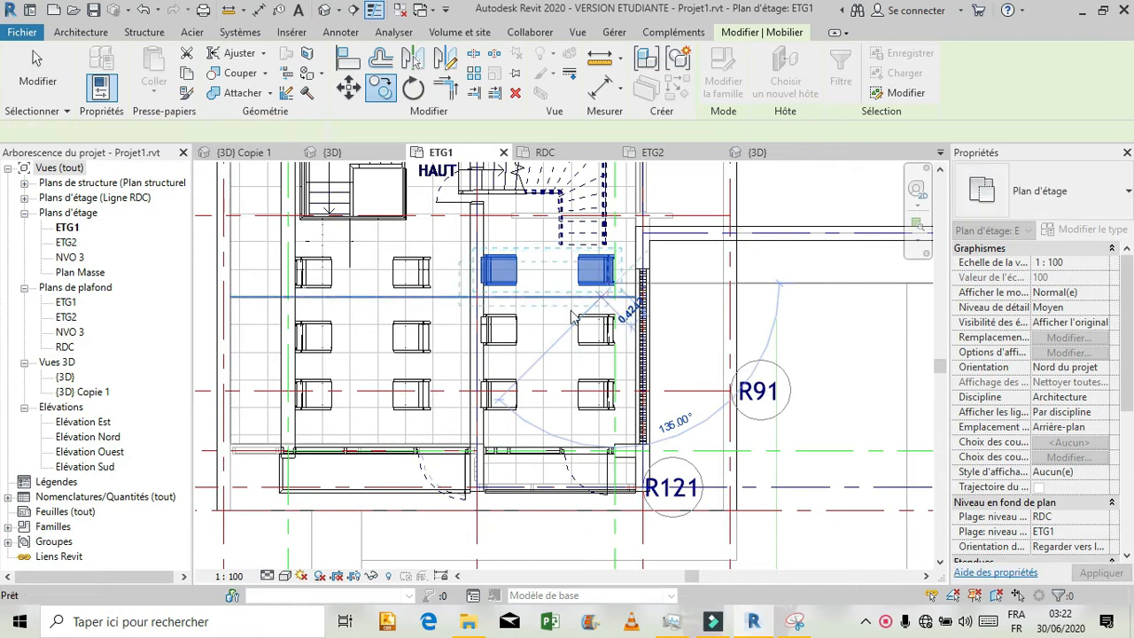
{"action": "key", "text": "Escape"}
{"action": "key", "text": "Escape"}
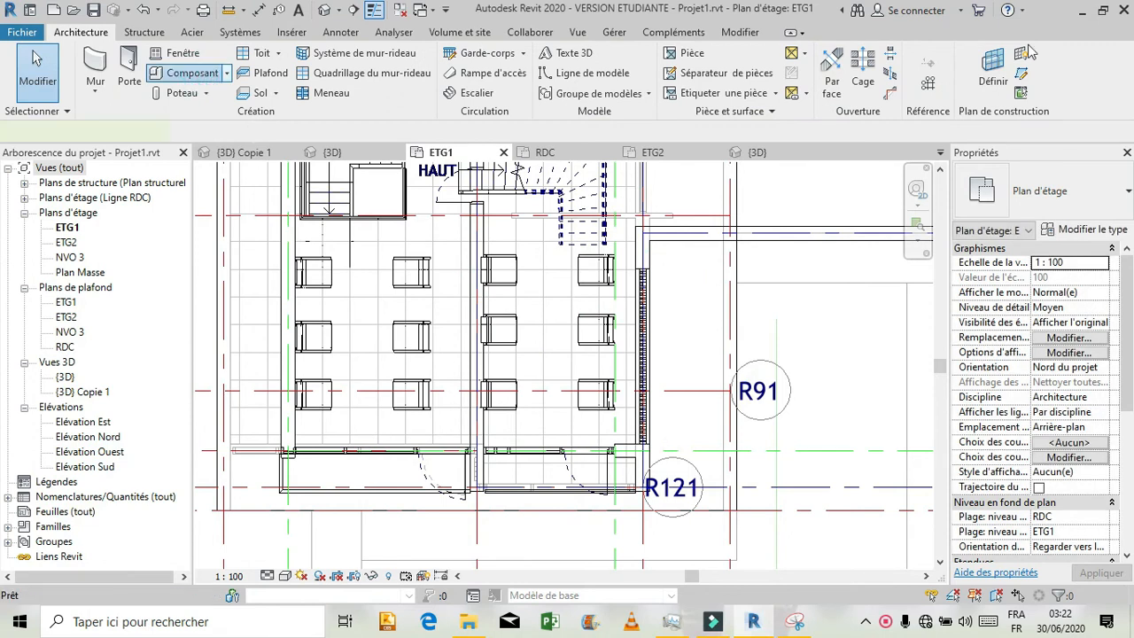
- Place three Ottoman carré 64 x 64 x 43 cm components in the adjoining room, one between each facing armchair pair, 2.0000 from the outer wall
{"action": "left_click", "coordinate": [186, 73]}
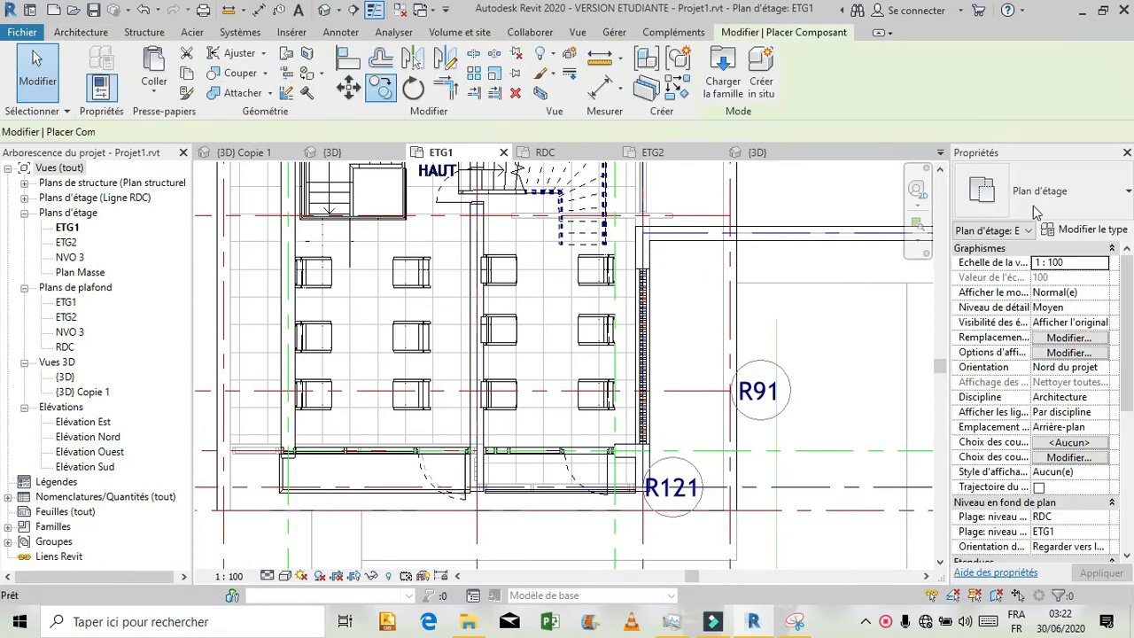
{"action": "left_click", "coordinate": [1118, 205]}
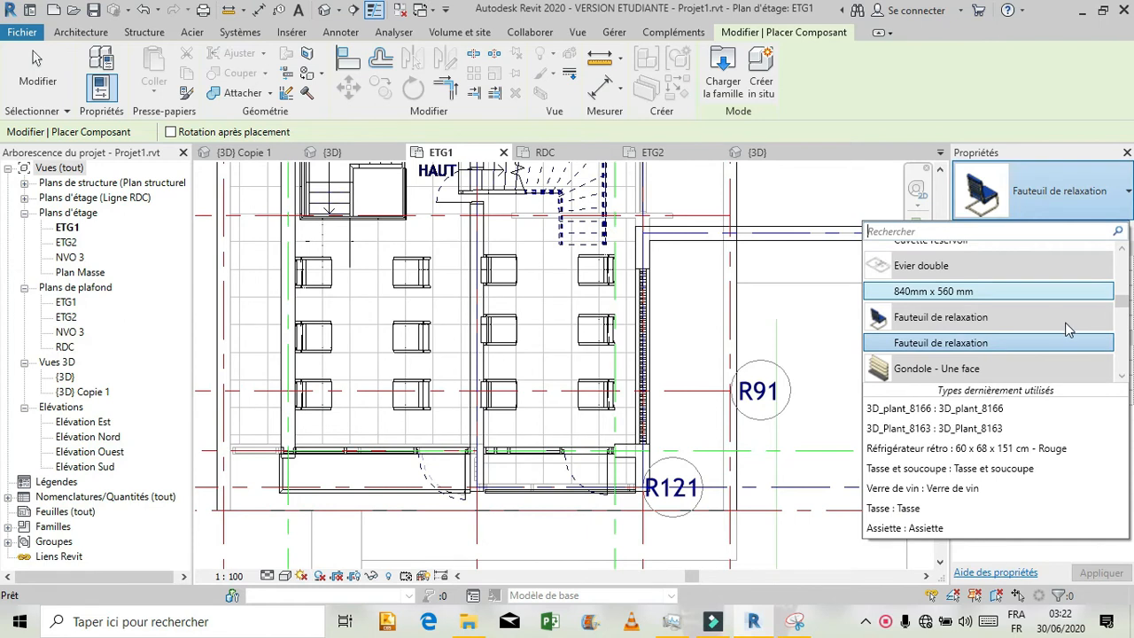
{"action": "scroll", "coordinate": [1068, 329], "scroll_direction": "down", "scroll_amount": 3}
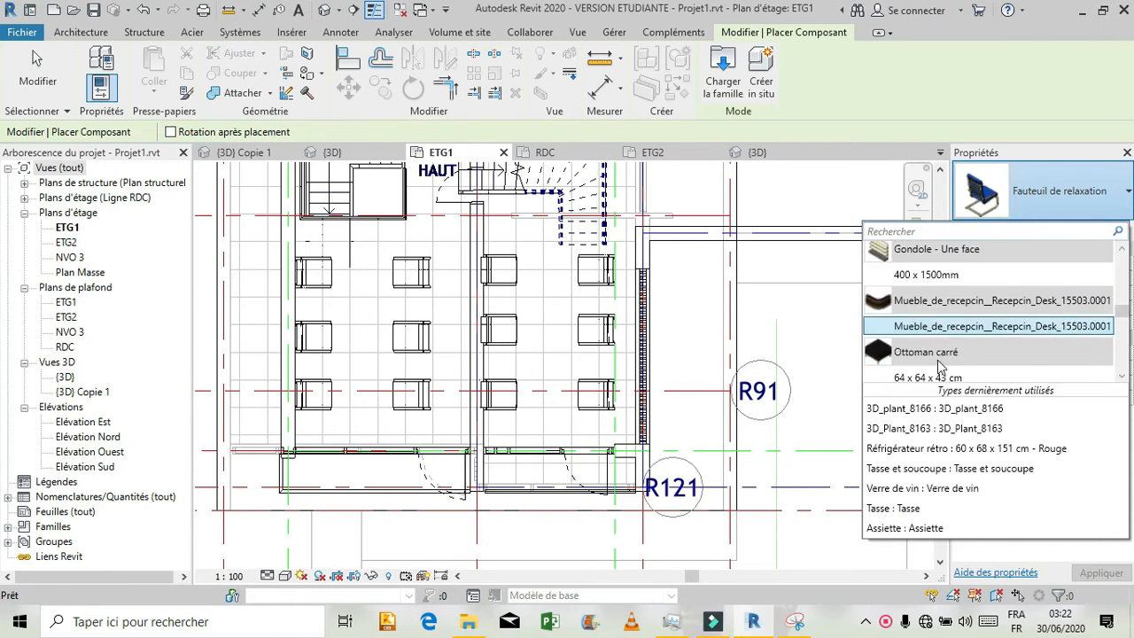
{"action": "scroll", "coordinate": [939, 363], "scroll_direction": "down", "scroll_amount": 1}
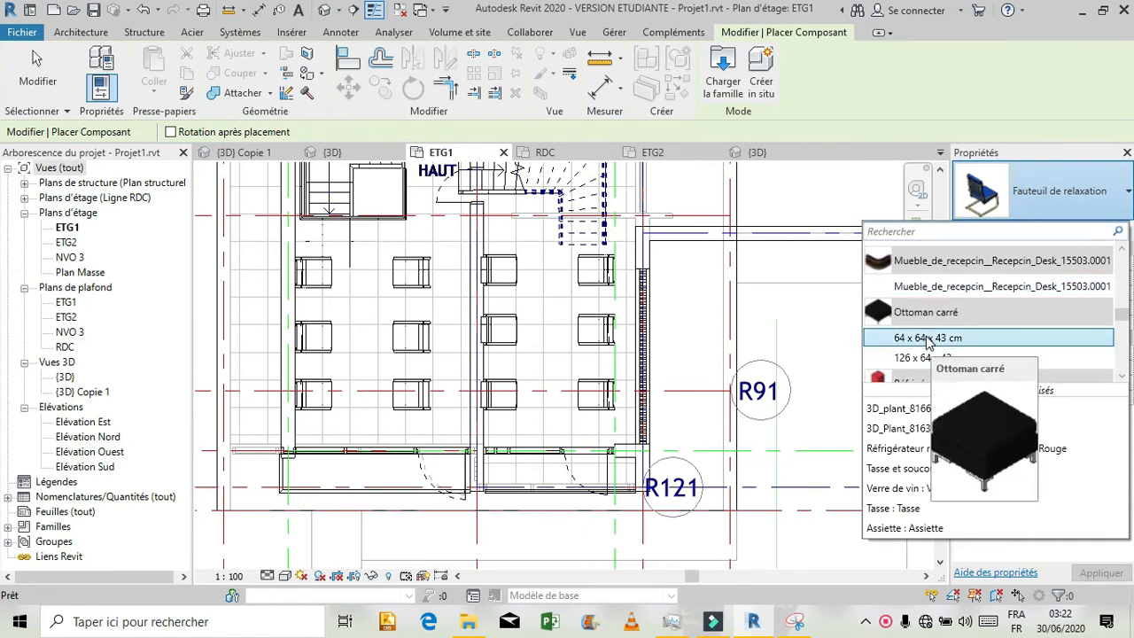
{"action": "left_click", "coordinate": [927, 339]}
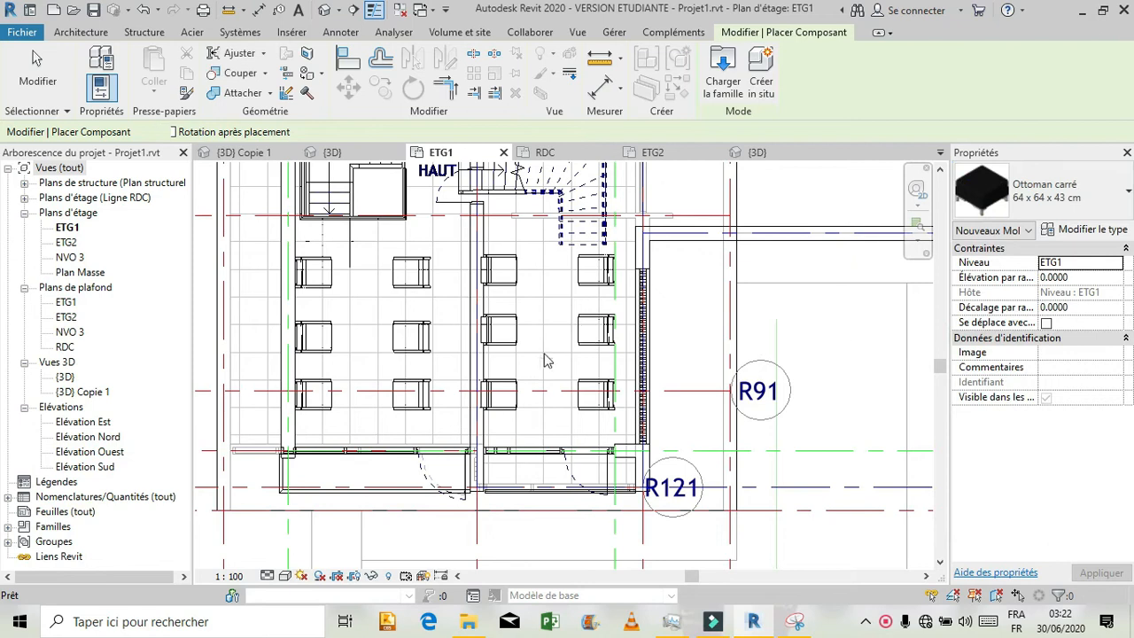
{"action": "left_click", "coordinate": [543, 390]}
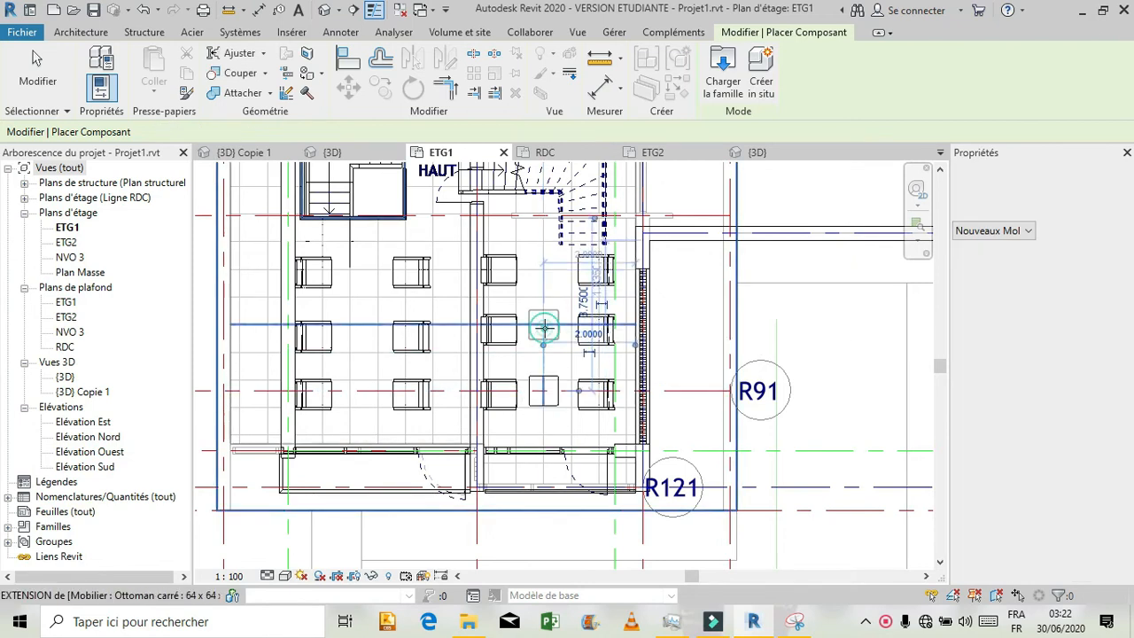
{"action": "left_click", "coordinate": [544, 328]}
{"action": "left_click", "coordinate": [547, 270]}
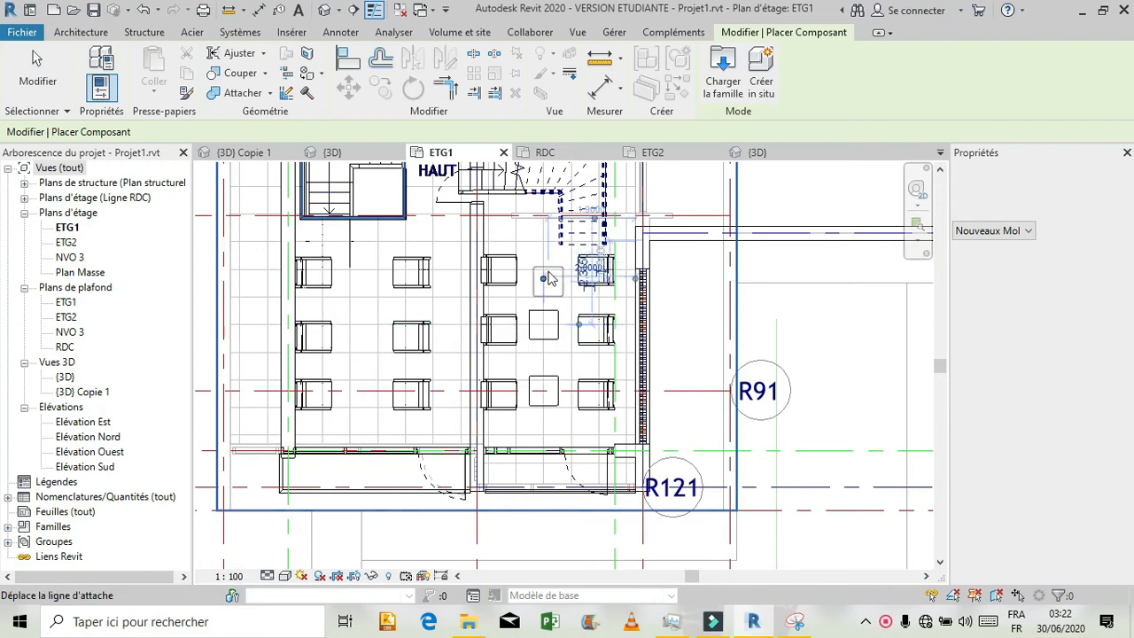
- Place an Ottoman carré 64 x 64 x 43 cm between the armchair pair nearest the stairs, 2.0000 from the outer wall
{"action": "left_click", "coordinate": [551, 275]}
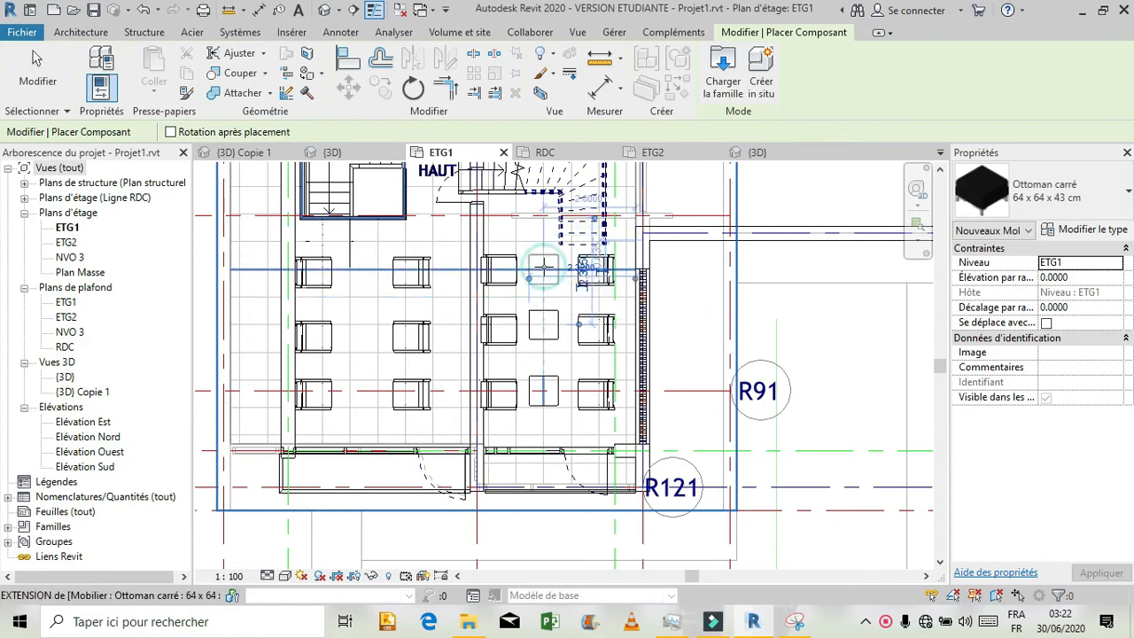
{"action": "left_click", "coordinate": [544, 267]}
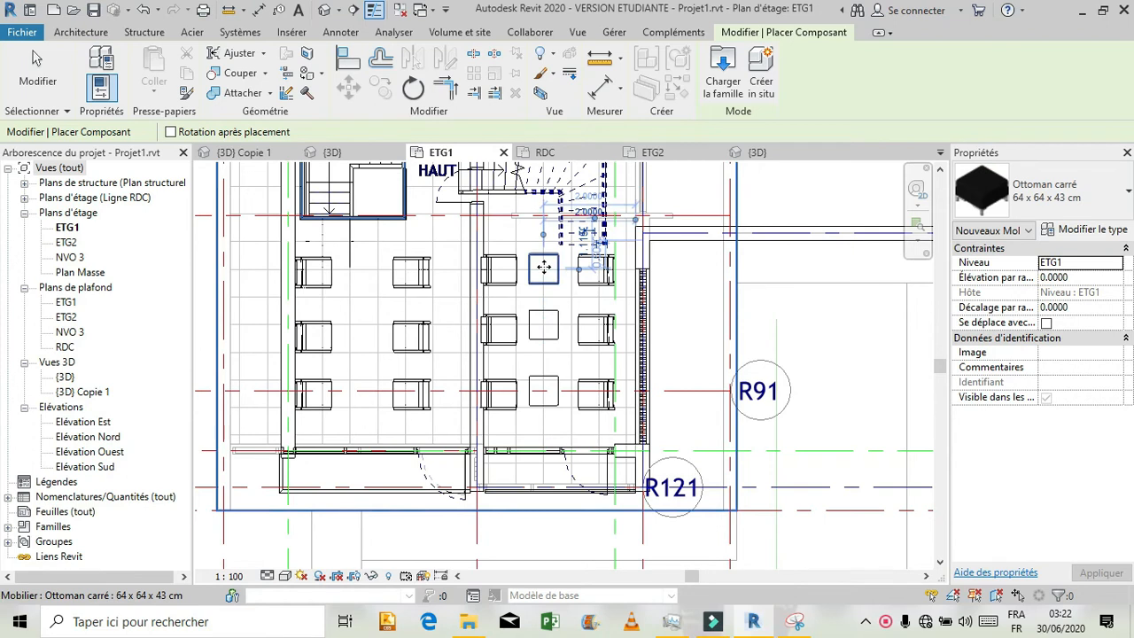
{"action": "key", "text": "Escape"}
{"action": "key", "text": "Escape"}
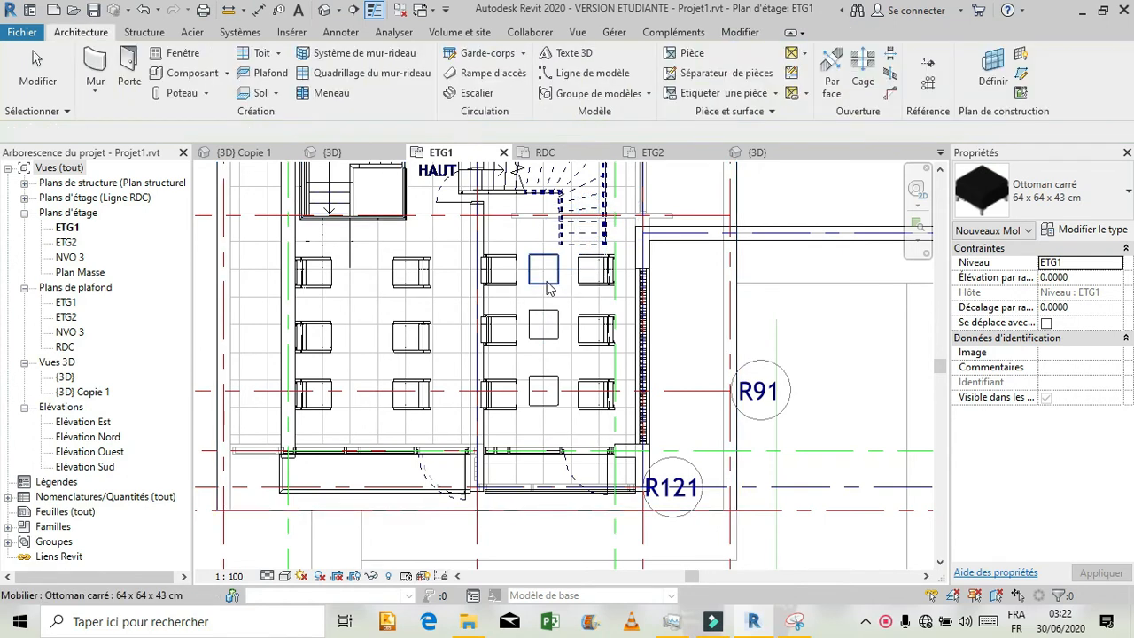
- Delete the two ottomans nearest the stairs in the adjoining room, keeping only the one nearest the facade
{"action": "left_click", "coordinate": [547, 281]}
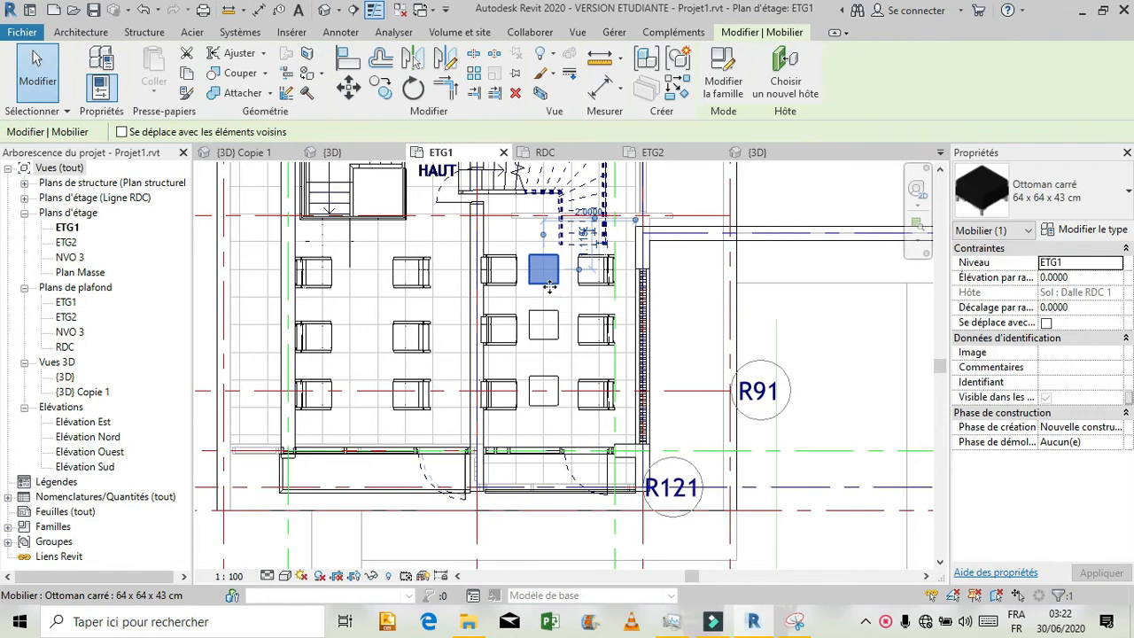
{"action": "left_click", "coordinate": [794, 623]}
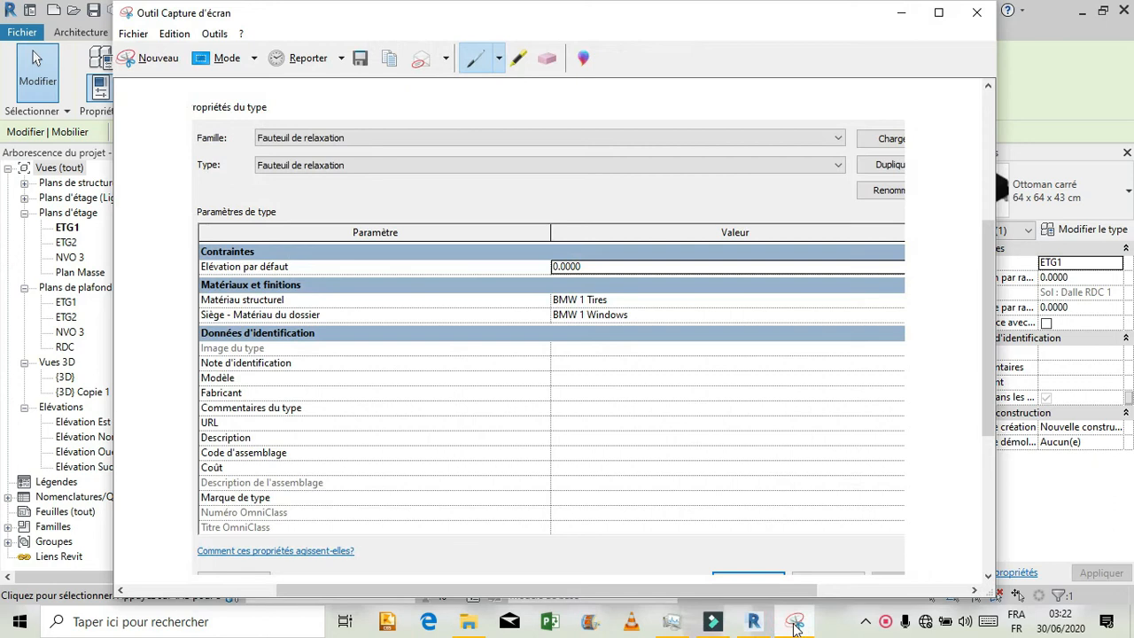
{"action": "left_click", "coordinate": [795, 624]}
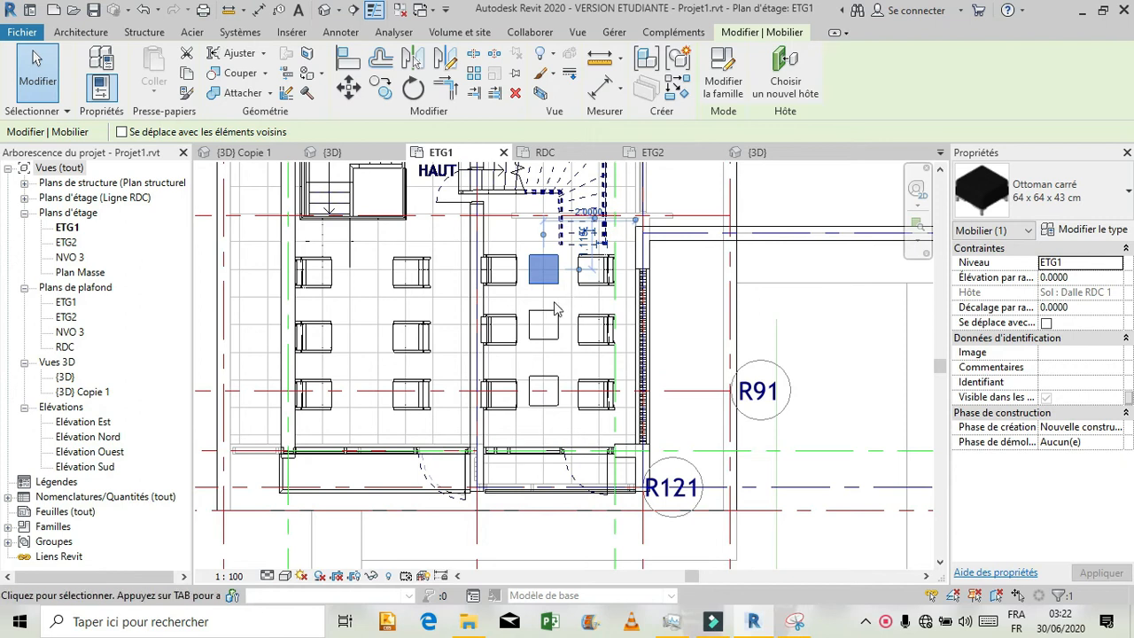
{"action": "key", "text": "Escape"}
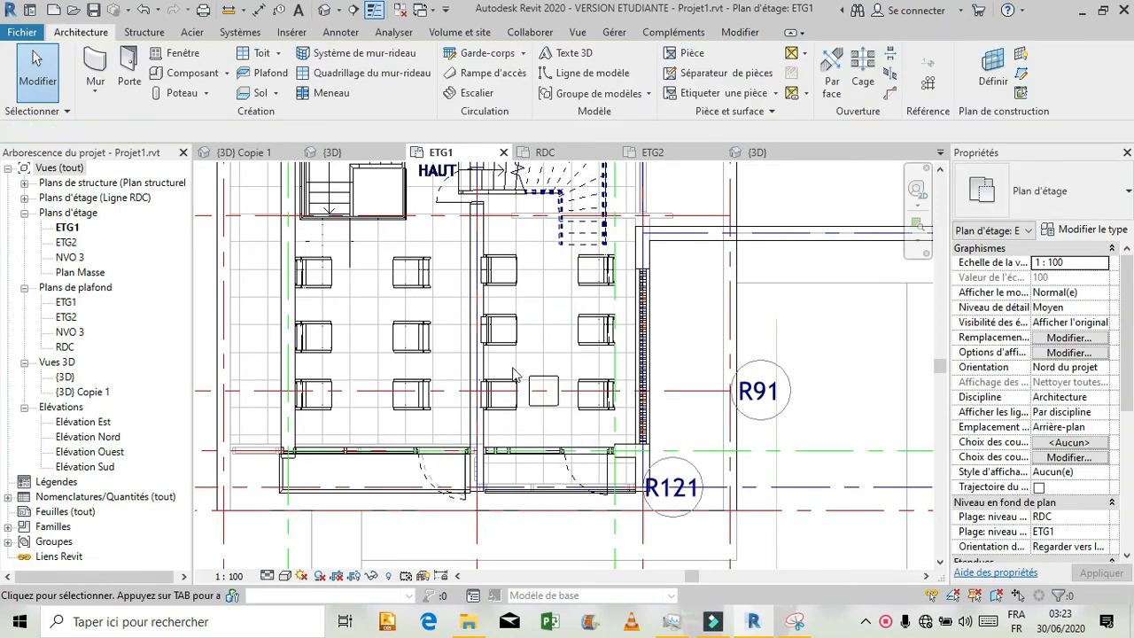
- Choose the Tasse et soucoupe component for placement and set its elevation from level ETG1 to 0.9361
{"action": "scroll", "coordinate": [531, 412], "scroll_direction": "up", "scroll_amount": 2}
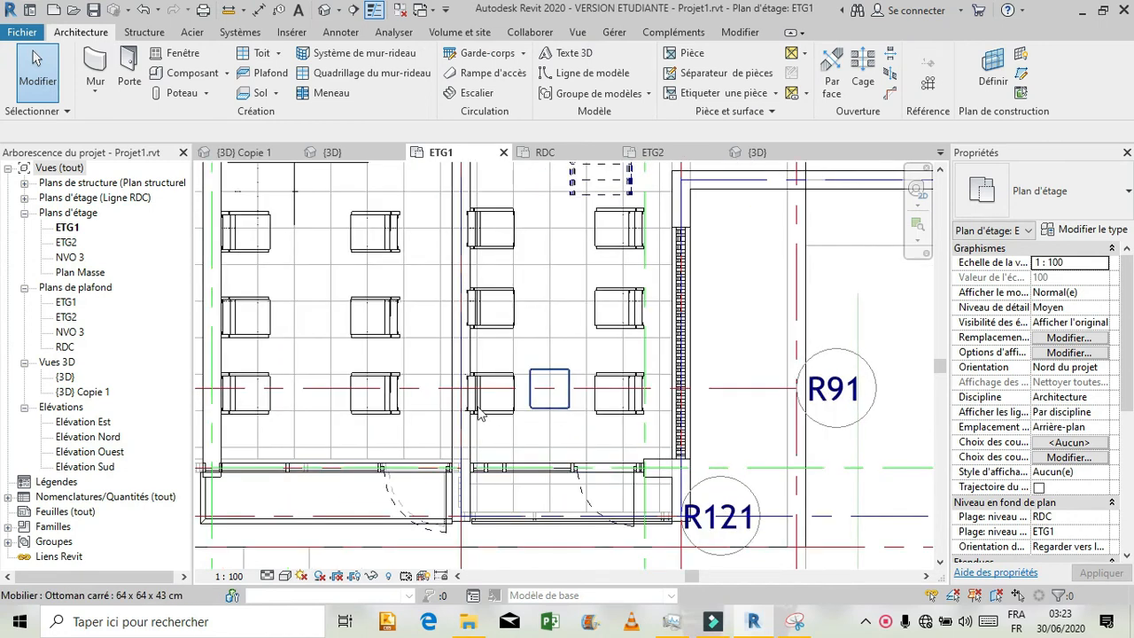
{"action": "left_click", "coordinate": [184, 73]}
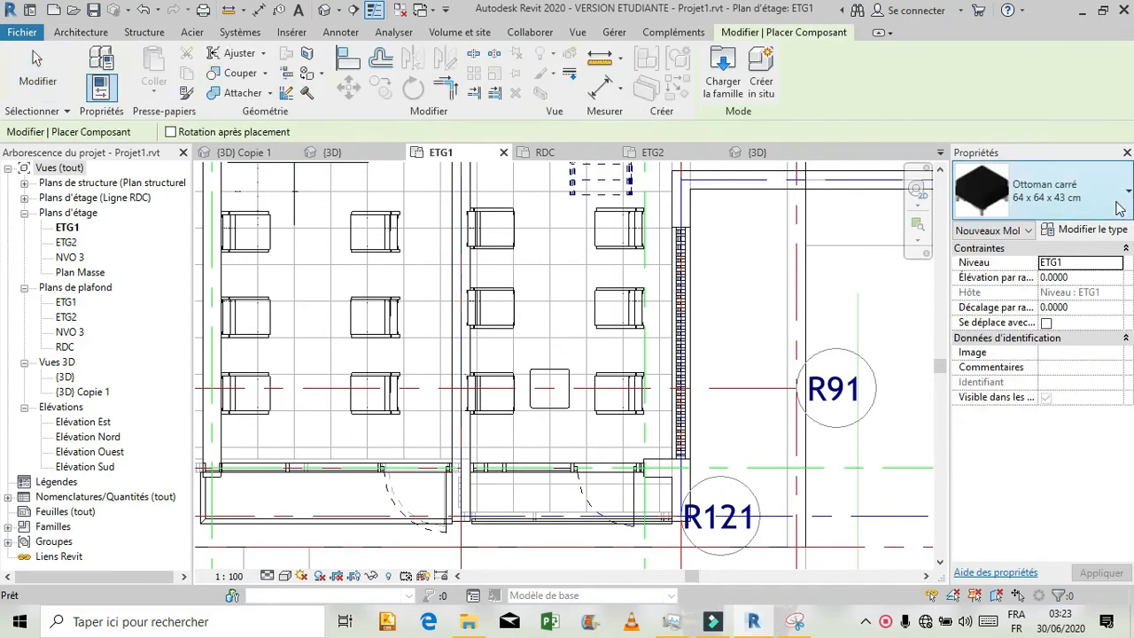
{"action": "left_click", "coordinate": [1119, 209]}
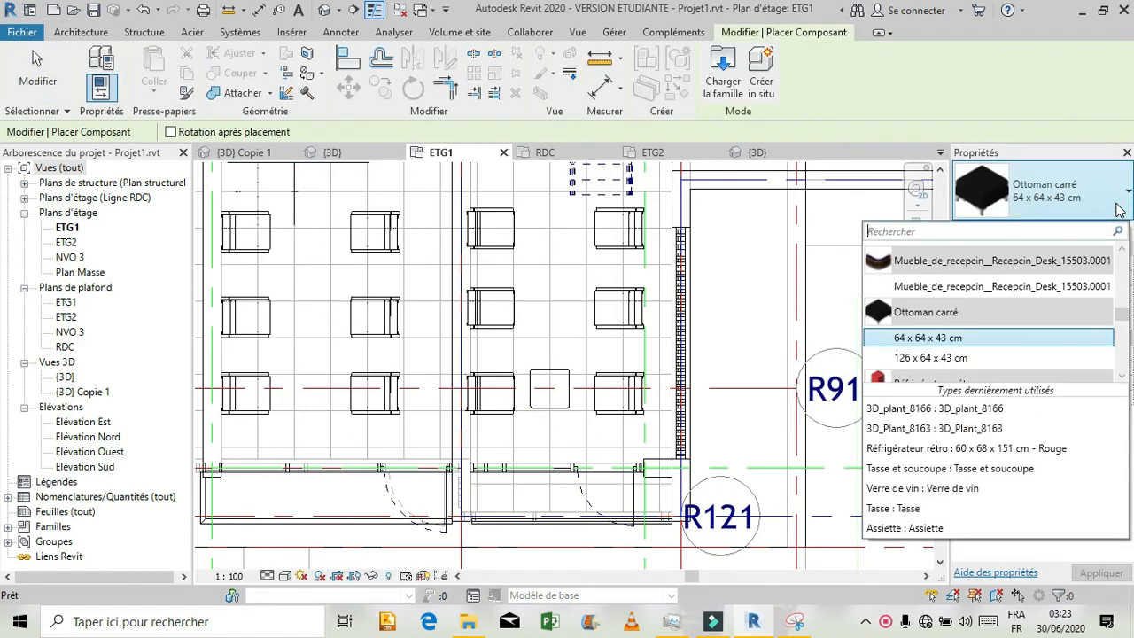
{"action": "scroll", "coordinate": [1069, 345], "scroll_direction": "down", "scroll_amount": 5}
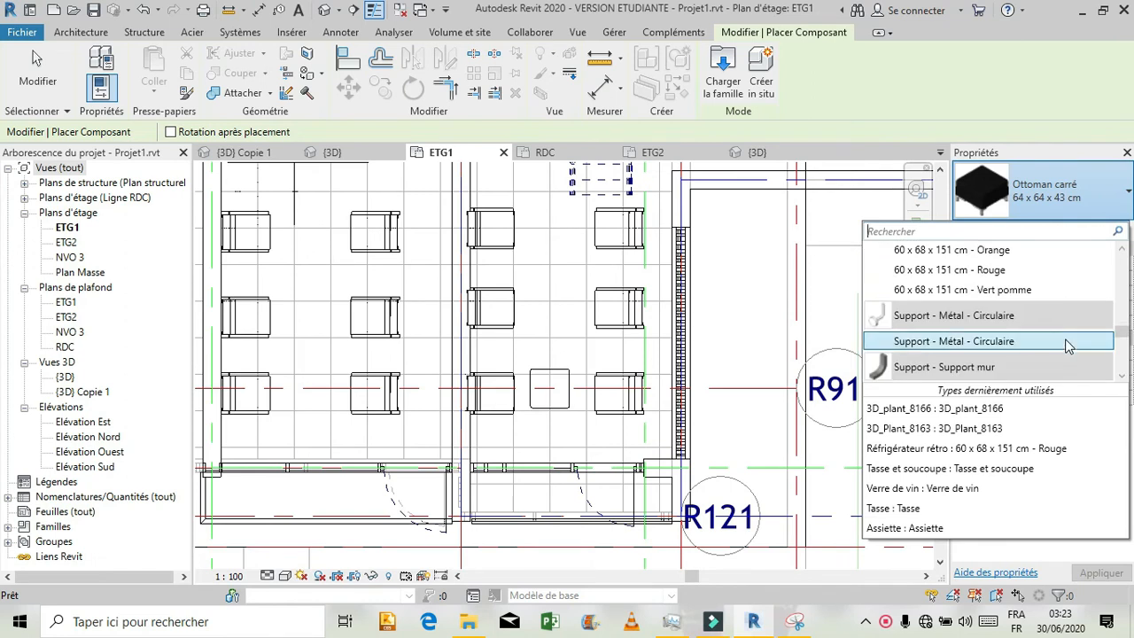
{"action": "scroll", "coordinate": [1066, 344], "scroll_direction": "down", "scroll_amount": 3}
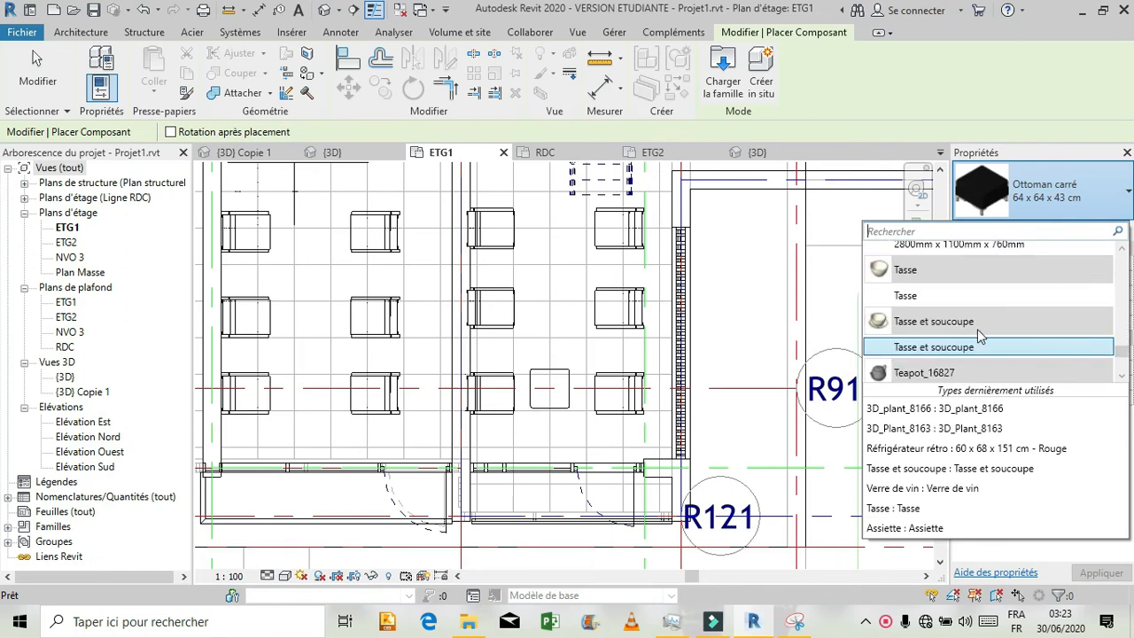
{"action": "left_click", "coordinate": [972, 351]}
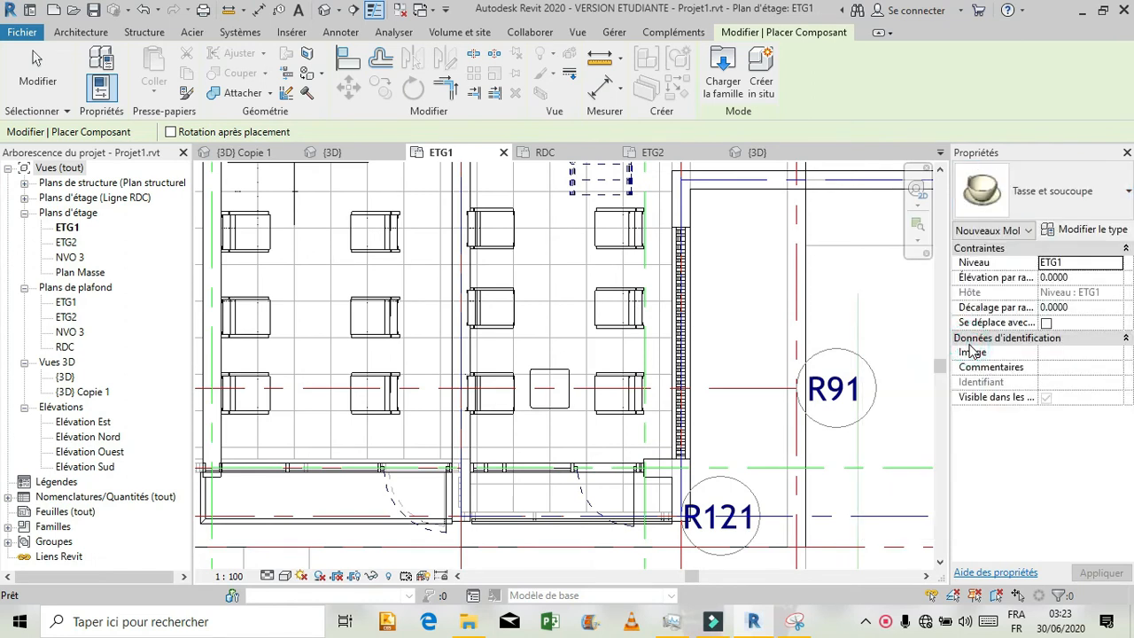
{"action": "left_click", "coordinate": [1074, 278]}
{"action": "double_click", "coordinate": [1074, 278]}
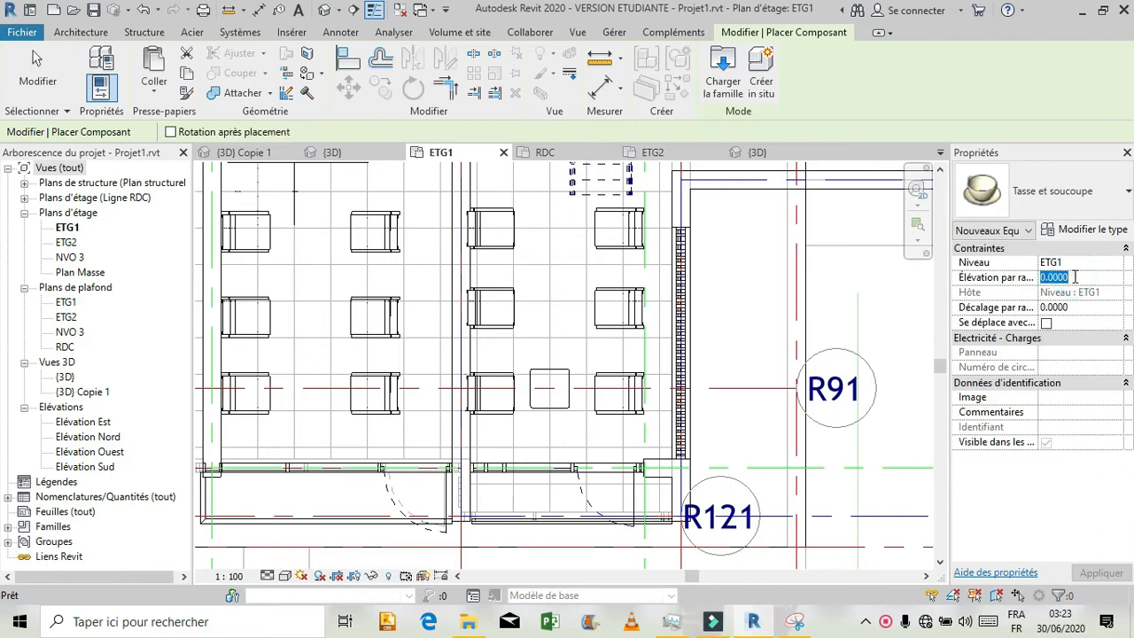
{"action": "type", "text": "0.9361"}
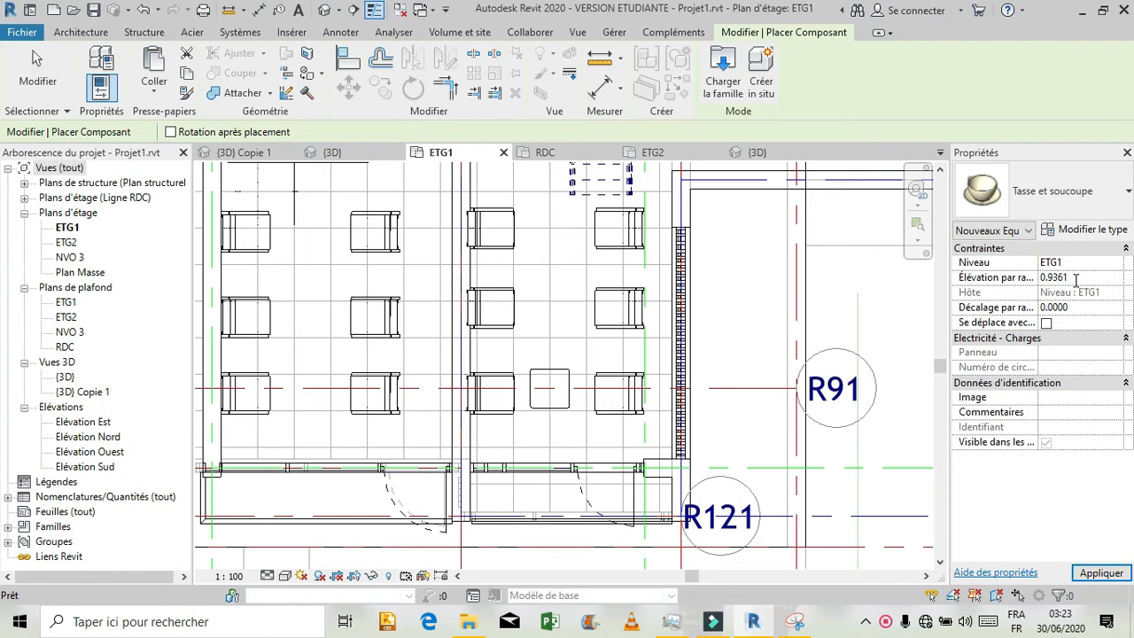
{"action": "left_click", "coordinate": [1098, 574]}
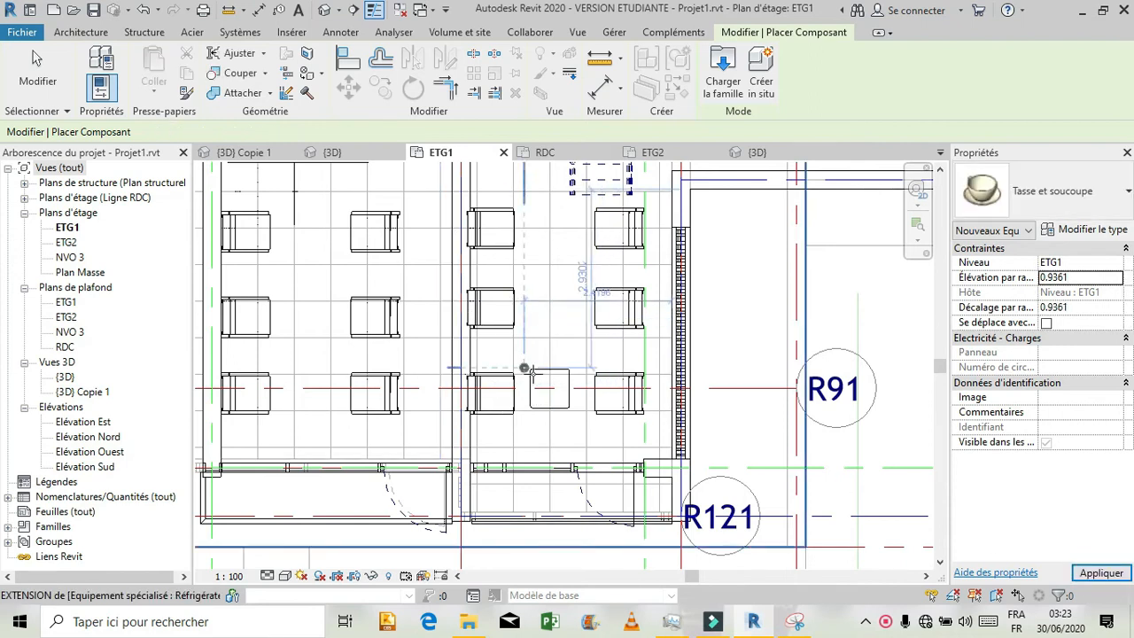
- Place two Tasse et soucoupe components on the remaining ottoman, one near each side facing an armchair
{"action": "left_click", "coordinate": [535, 381]}
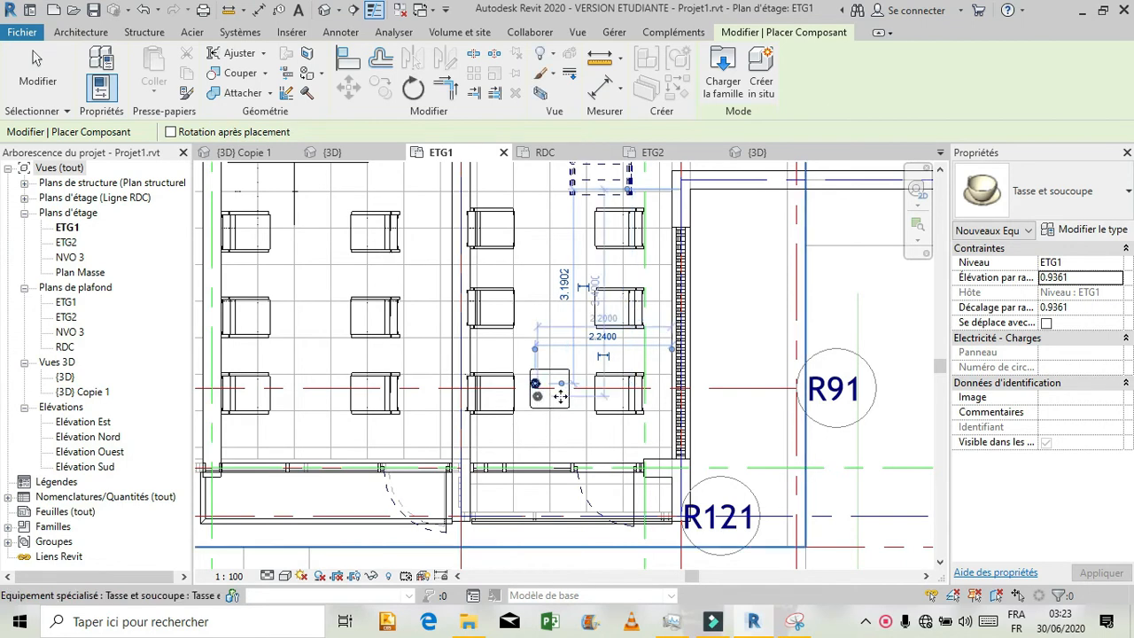
{"action": "scroll", "coordinate": [560, 398], "scroll_direction": "up", "scroll_amount": 5}
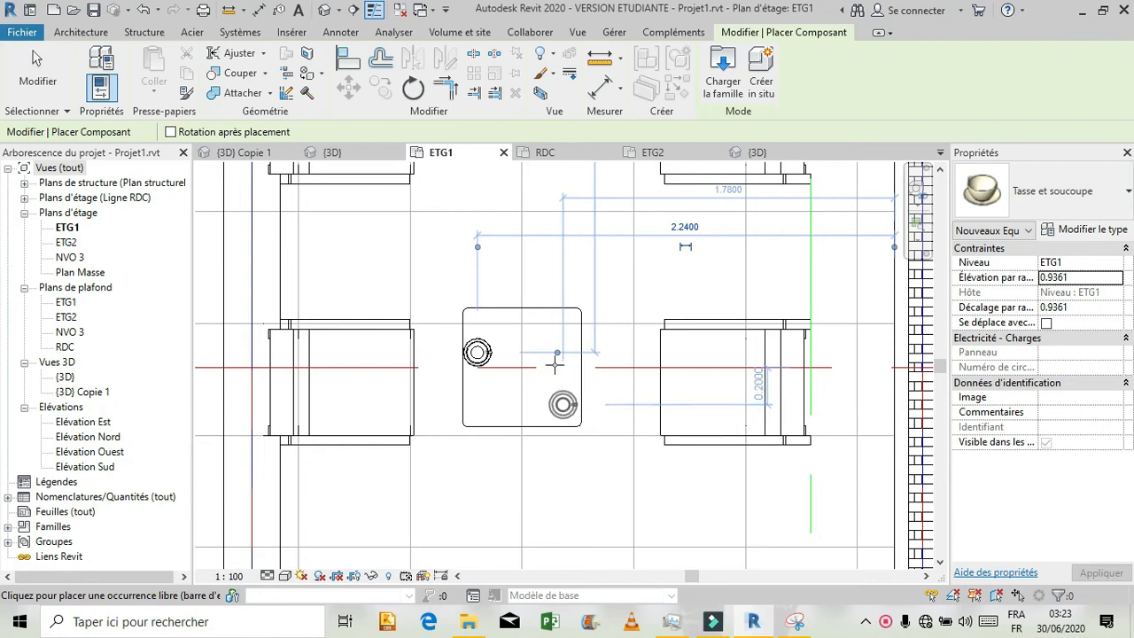
{"action": "left_click", "coordinate": [562, 362]}
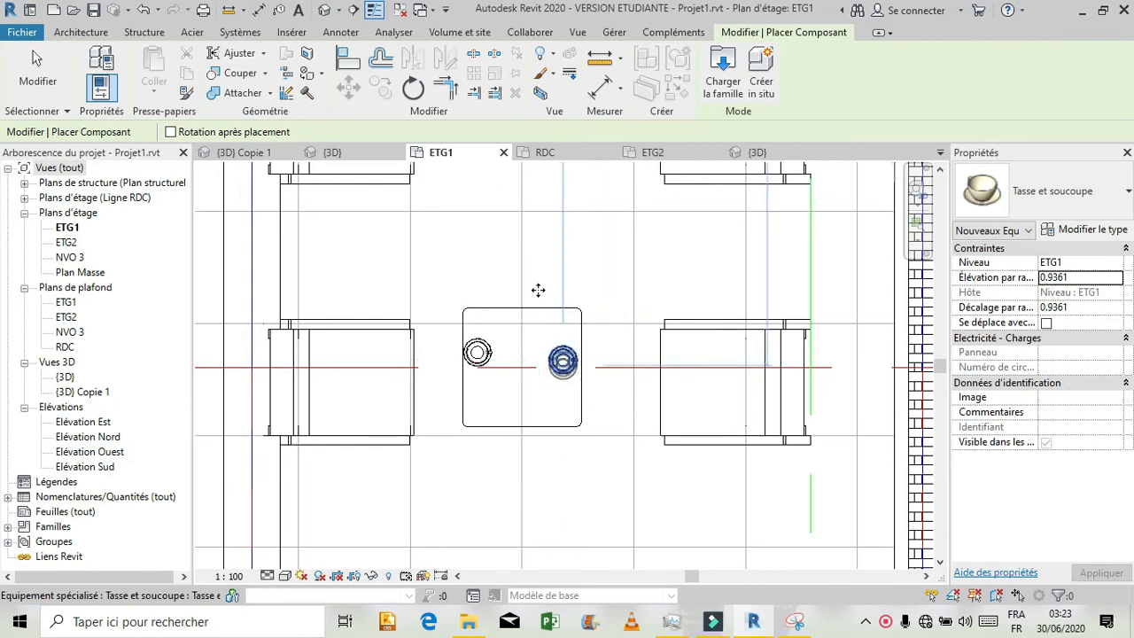
- Place a Teapot_16827 component at an elevation of 0.9361 on the ottoman between the two cups, 2.0000 from the outer wall
{"action": "left_click", "coordinate": [106, 33]}
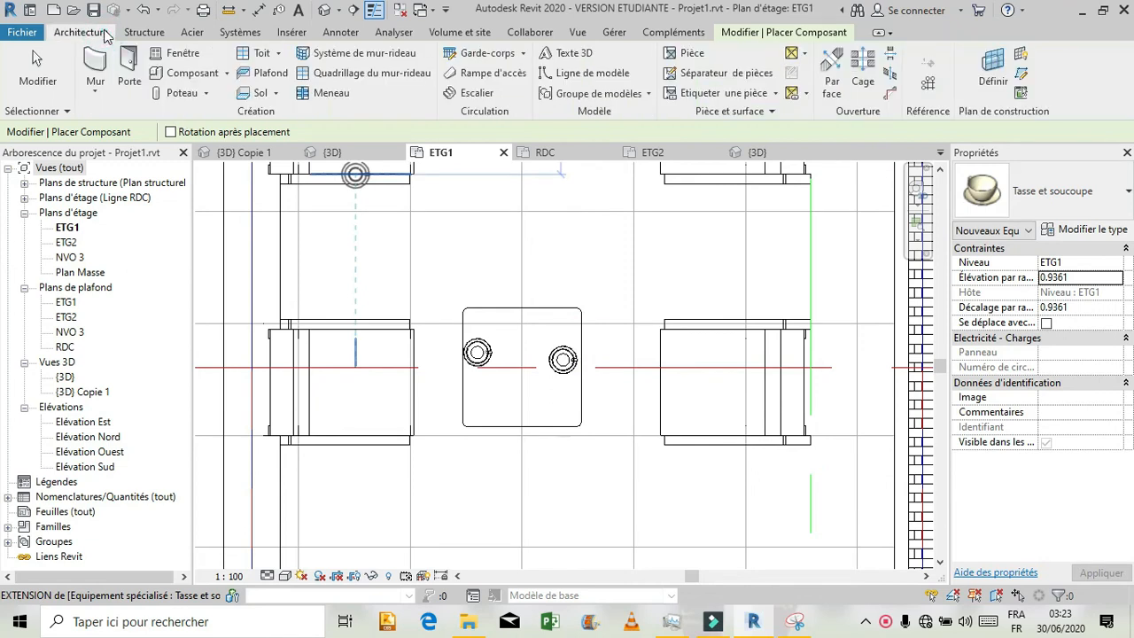
{"action": "left_click", "coordinate": [180, 75]}
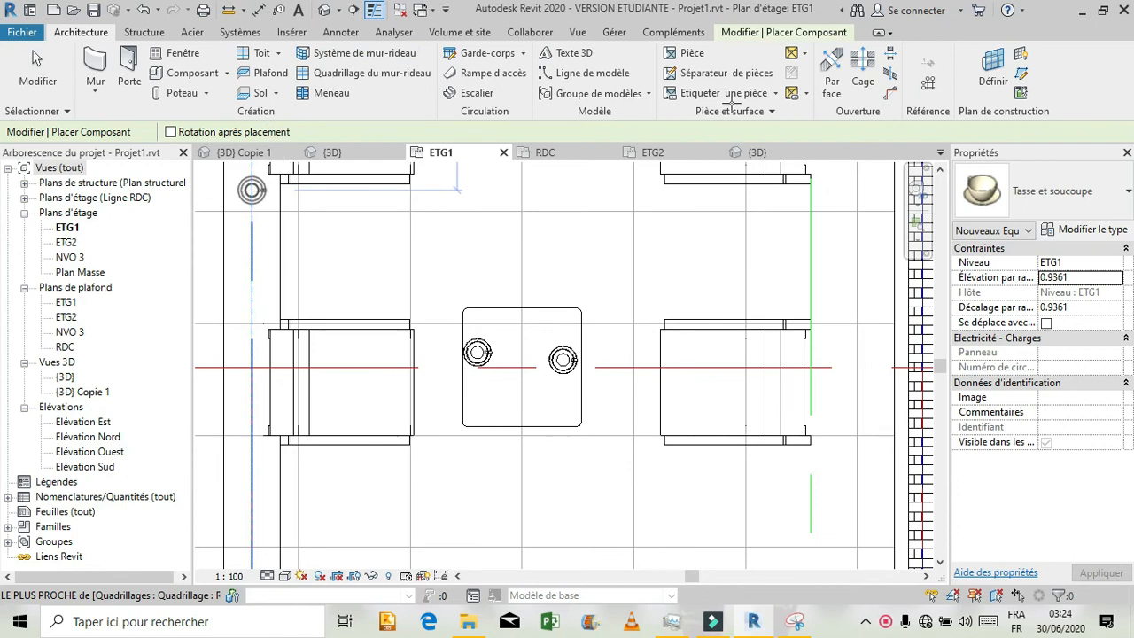
{"action": "left_click", "coordinate": [1101, 207]}
{"action": "scroll", "coordinate": [974, 373], "scroll_direction": "down", "scroll_amount": 1}
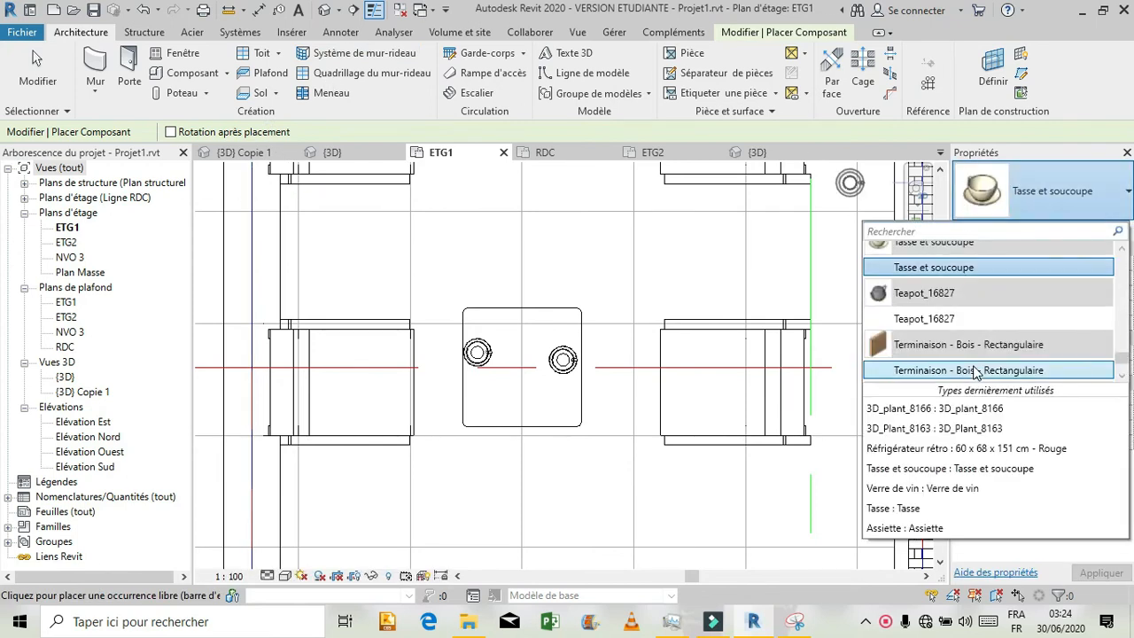
{"action": "left_click", "coordinate": [935, 301]}
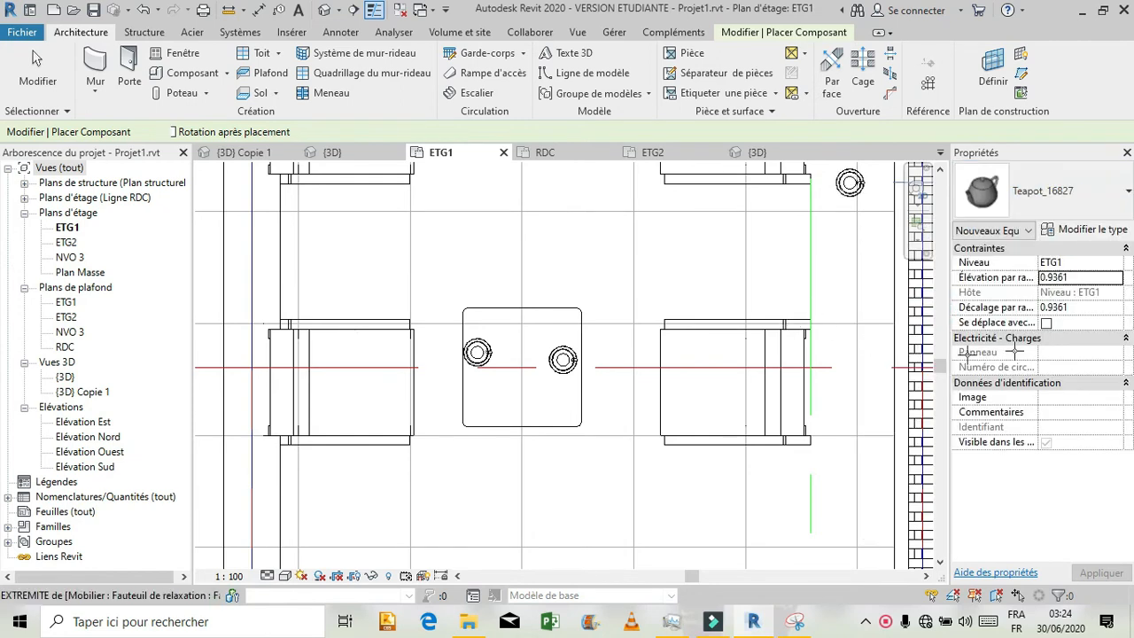
{"action": "left_click", "coordinate": [1081, 277]}
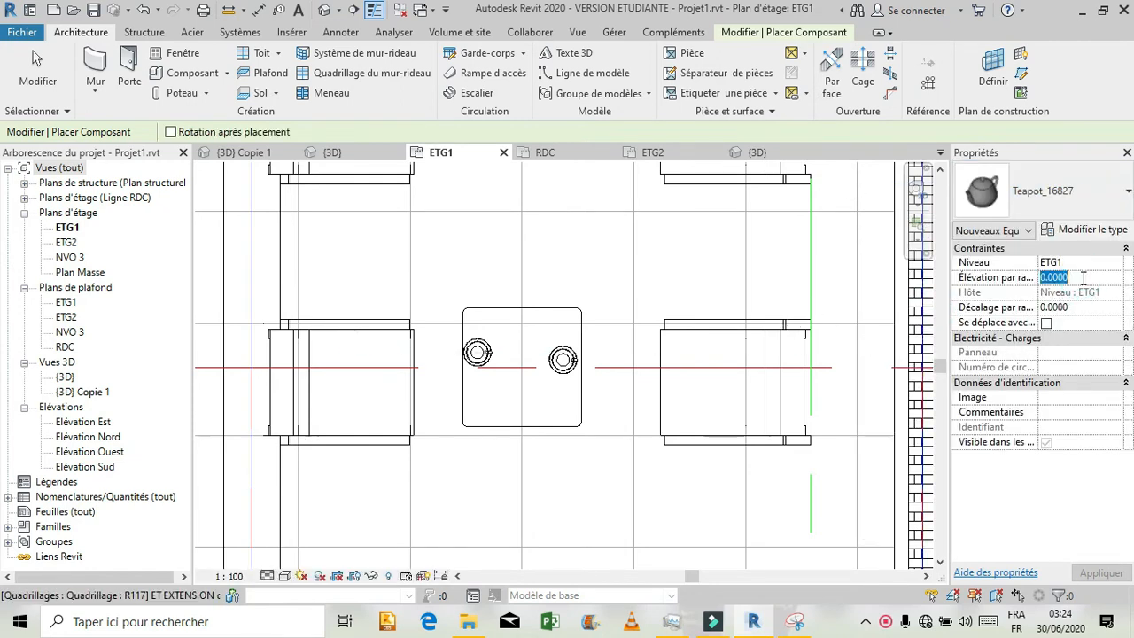
{"action": "type", "text": "0.9361"}
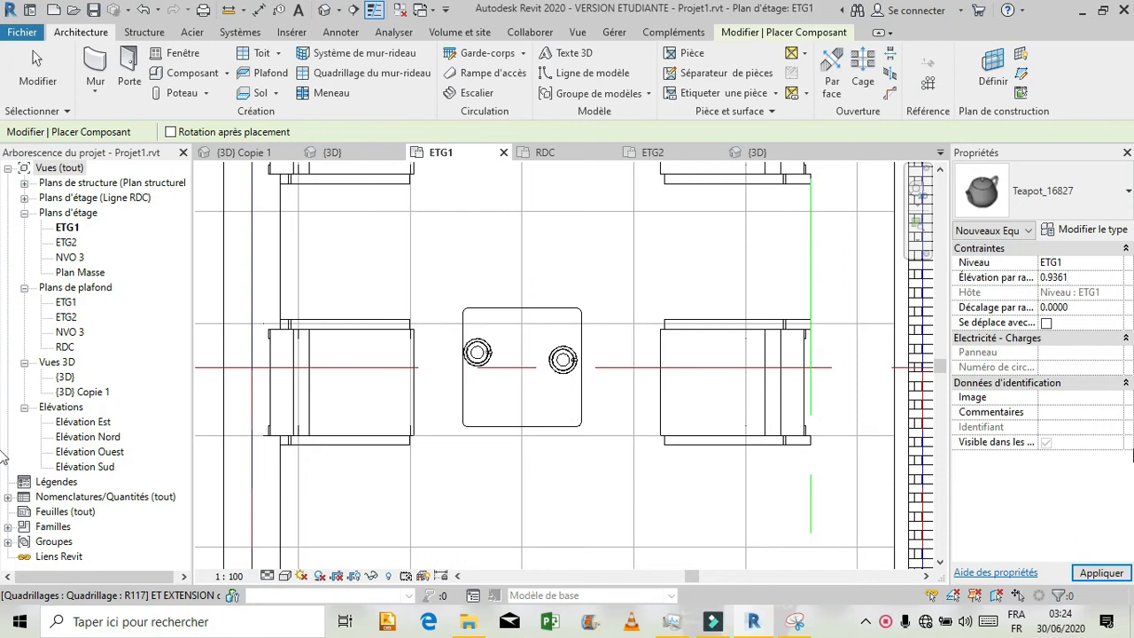
{"action": "left_click", "coordinate": [1103, 575]}
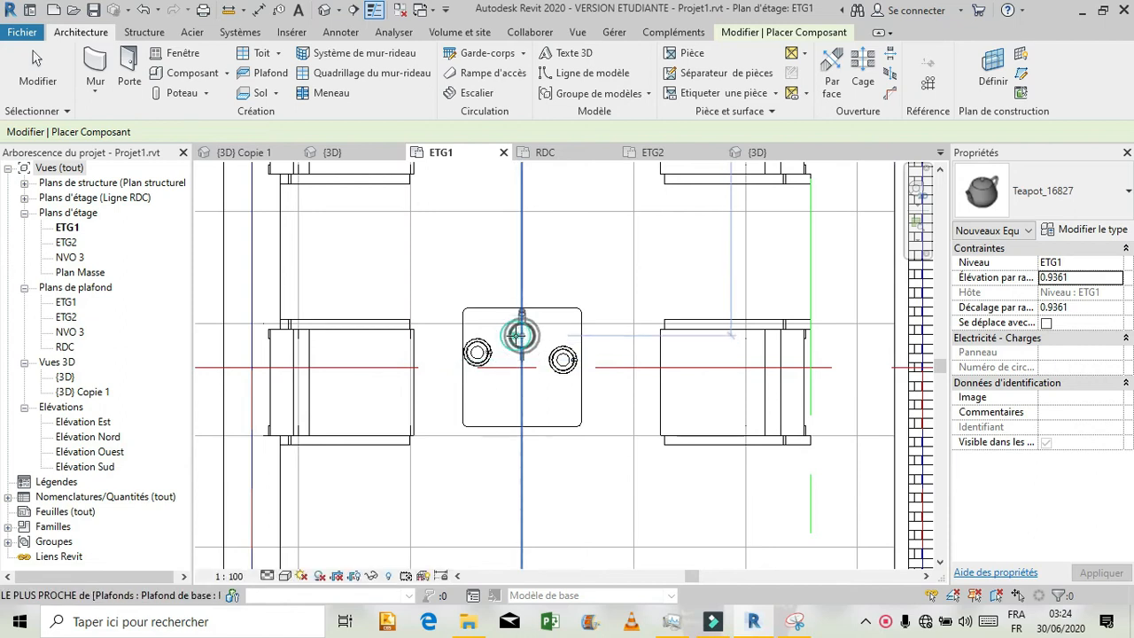
{"action": "left_click", "coordinate": [519, 335]}
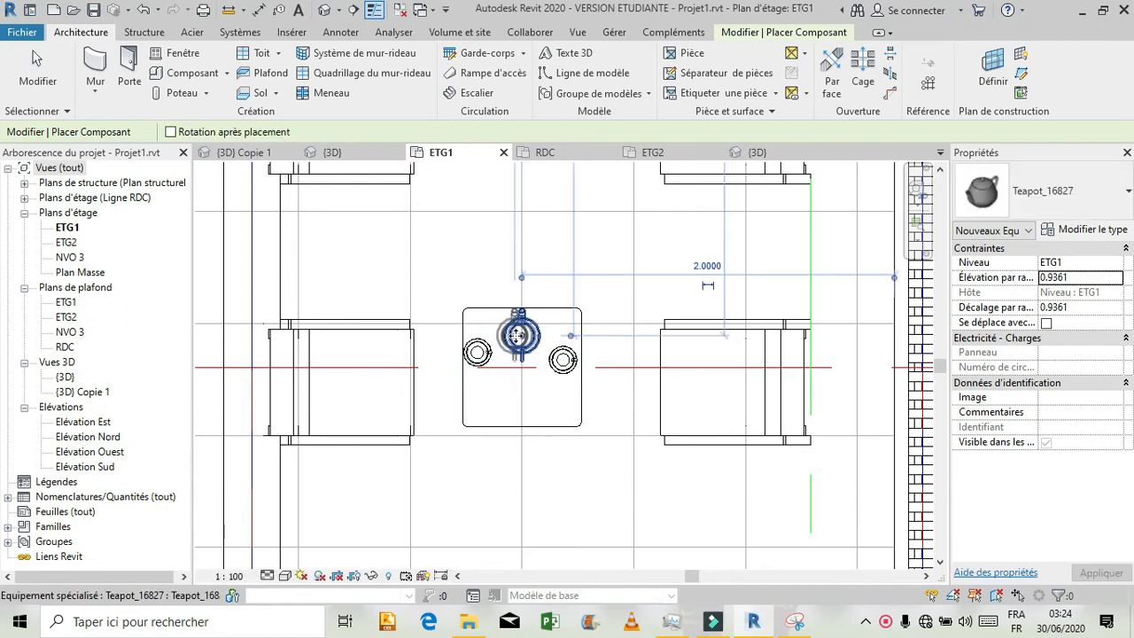
{"action": "key", "text": "Escape"}
{"action": "key", "text": "Escape"}
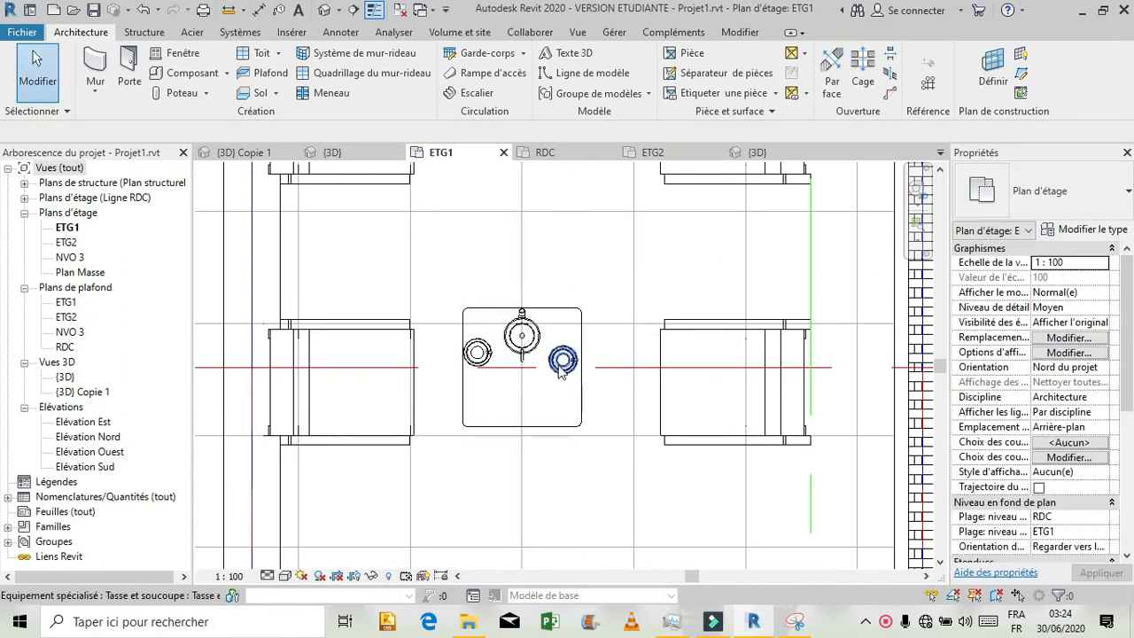
- Combine the two cups, the teapot and the ottoman into one model group with the proposed name
{"action": "left_click", "coordinate": [562, 365]}
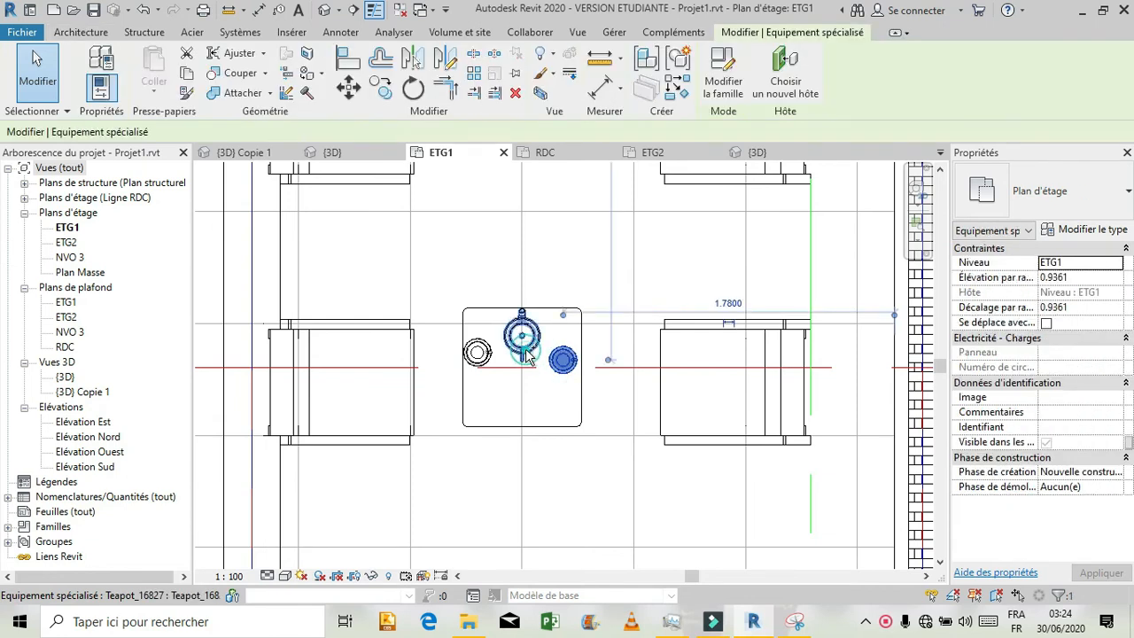
{"action": "left_click", "coordinate": [484, 356], "text": "ctrl"}
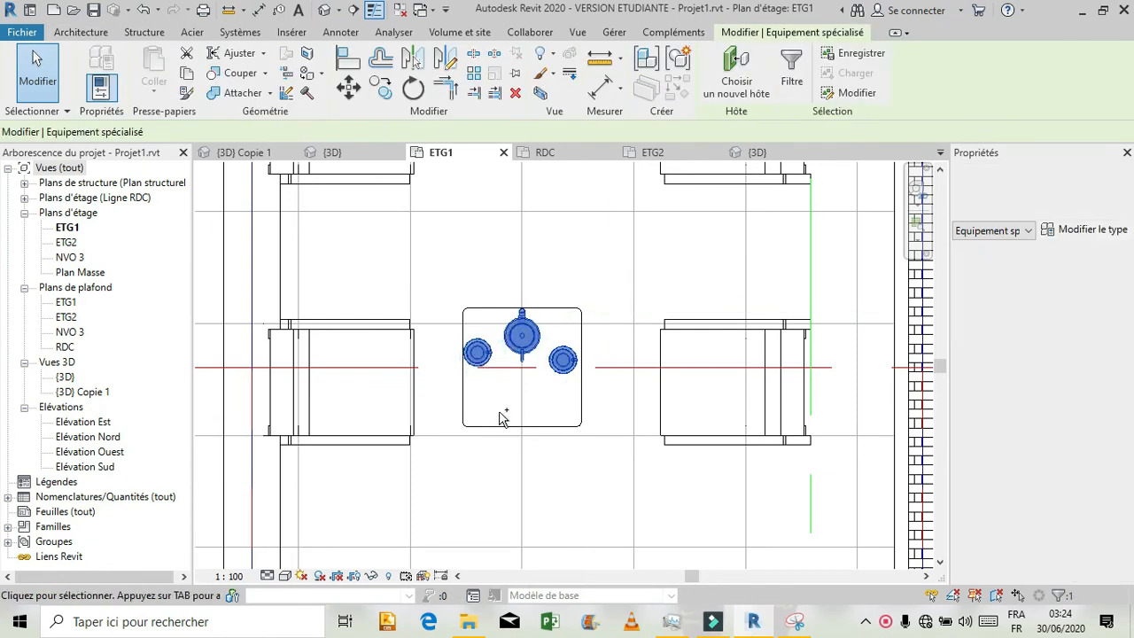
{"action": "left_click", "coordinate": [499, 422], "text": "ctrl"}
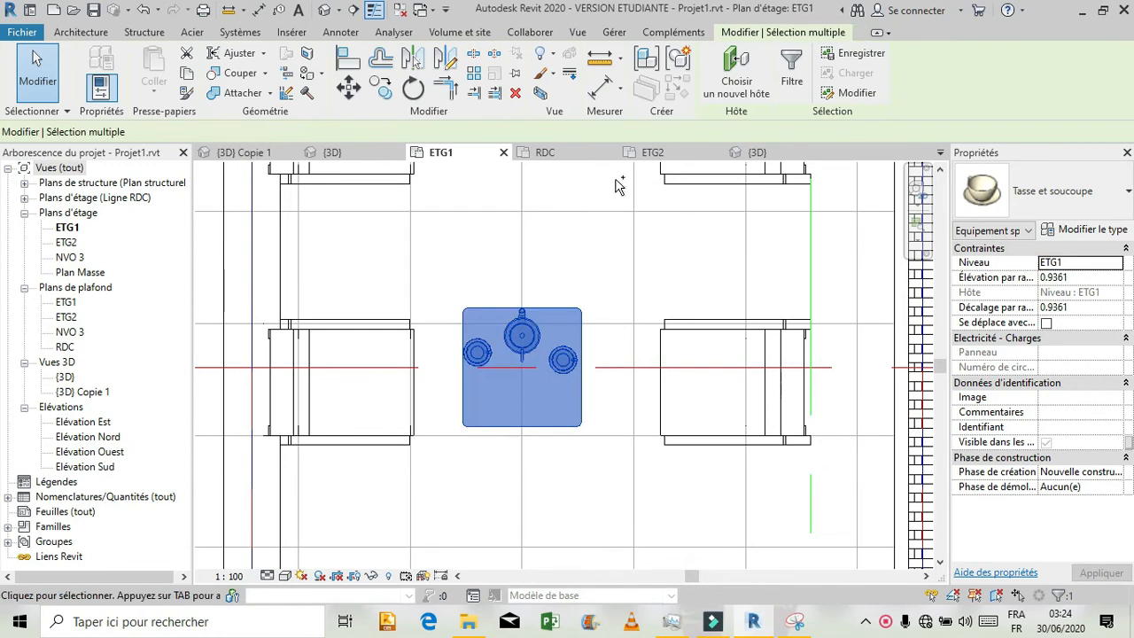
{"action": "left_click", "coordinate": [686, 65]}
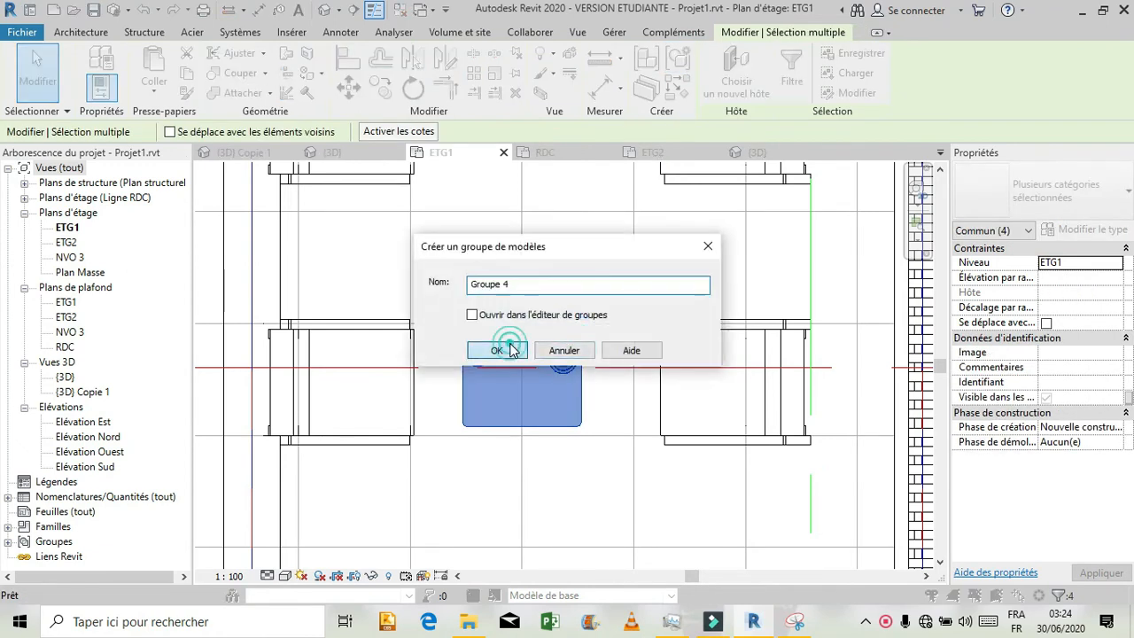
{"action": "left_click", "coordinate": [498, 349]}
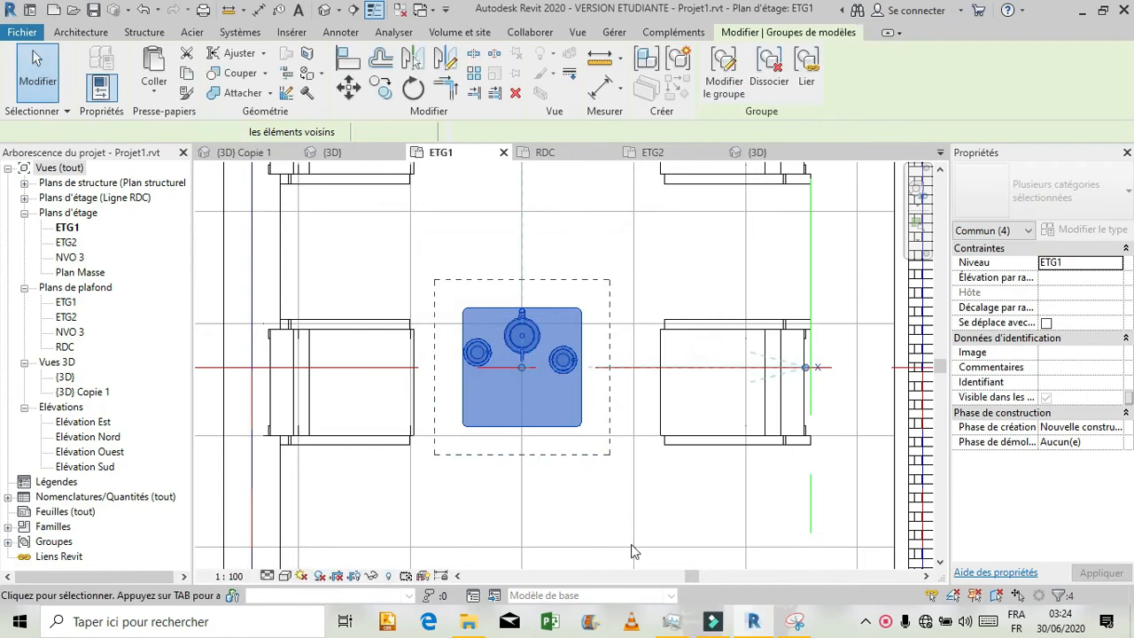
{"action": "scroll", "coordinate": [617, 535], "scroll_direction": "down", "scroll_amount": 2}
{"action": "scroll", "coordinate": [689, 546], "scroll_direction": "up", "scroll_amount": 1}
{"action": "scroll", "coordinate": [705, 546], "scroll_direction": "down", "scroll_amount": 4}
{"action": "scroll", "coordinate": [714, 544], "scroll_direction": "up", "scroll_amount": 3}
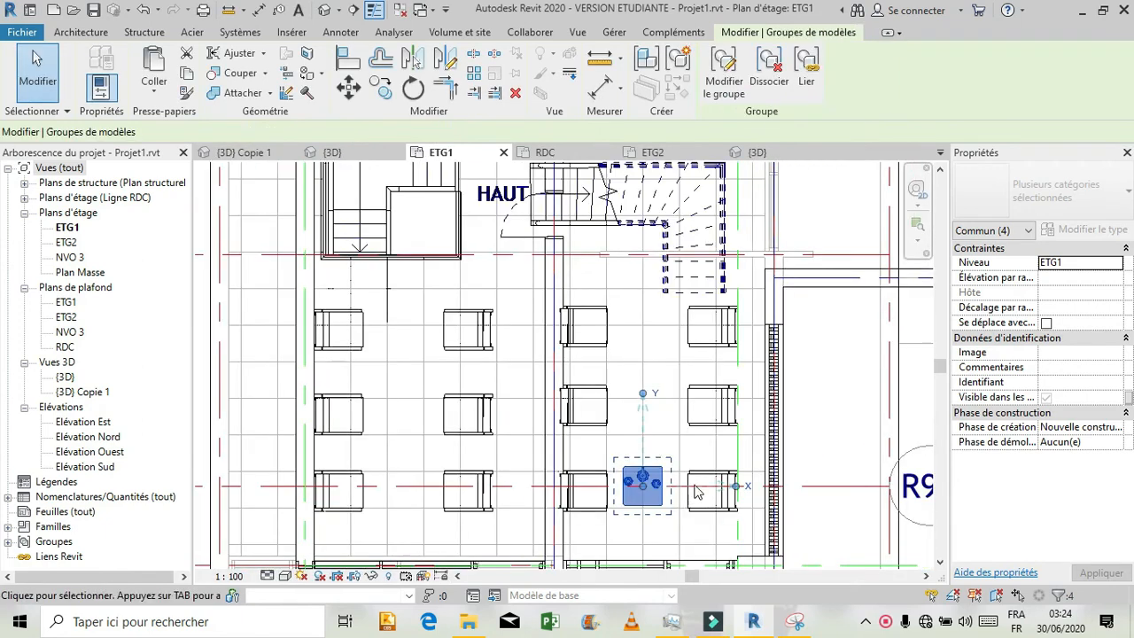
{"action": "left_click", "coordinate": [695, 491]}
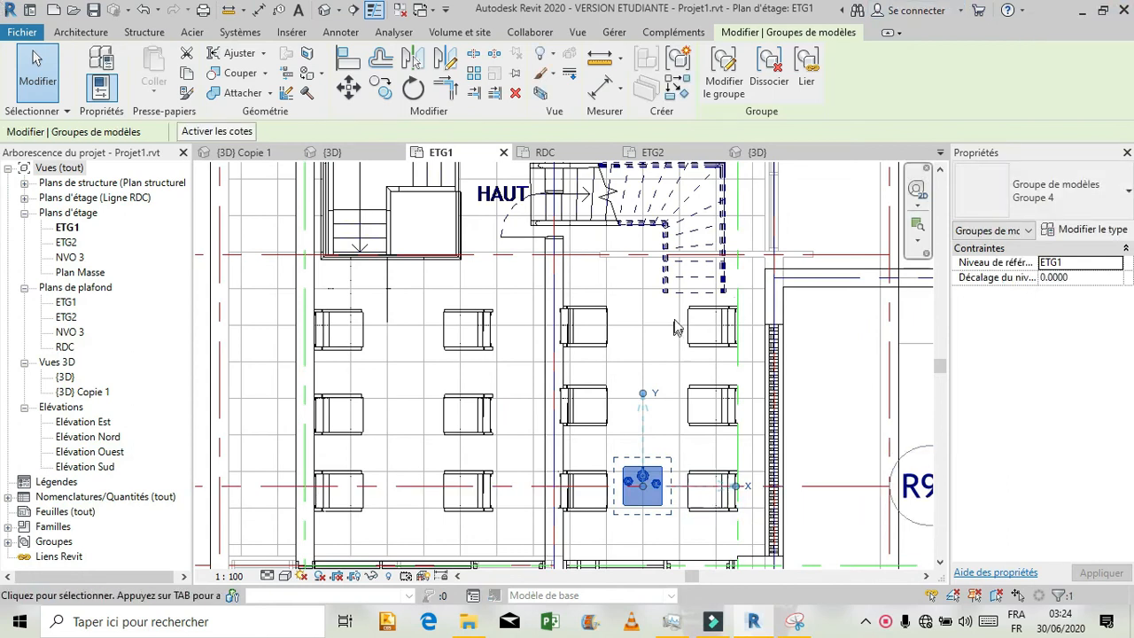
- Copy the ottoman group with its cups and teapot between each of the five other ETG1 armchair pairs
{"action": "left_click", "coordinate": [383, 91]}
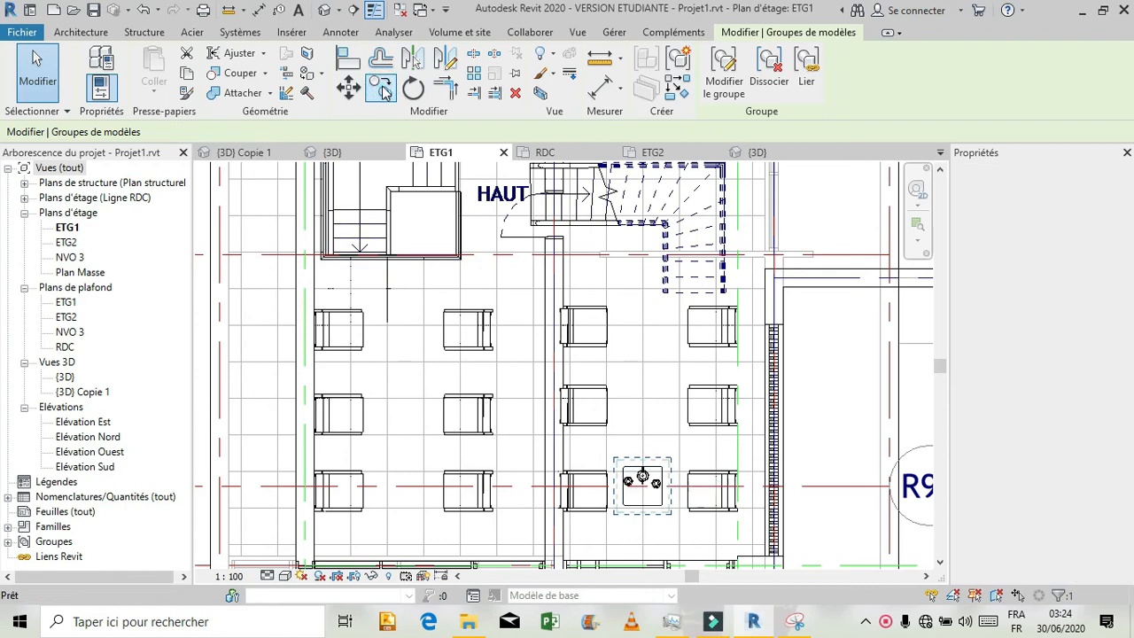
{"action": "left_click", "coordinate": [658, 462]}
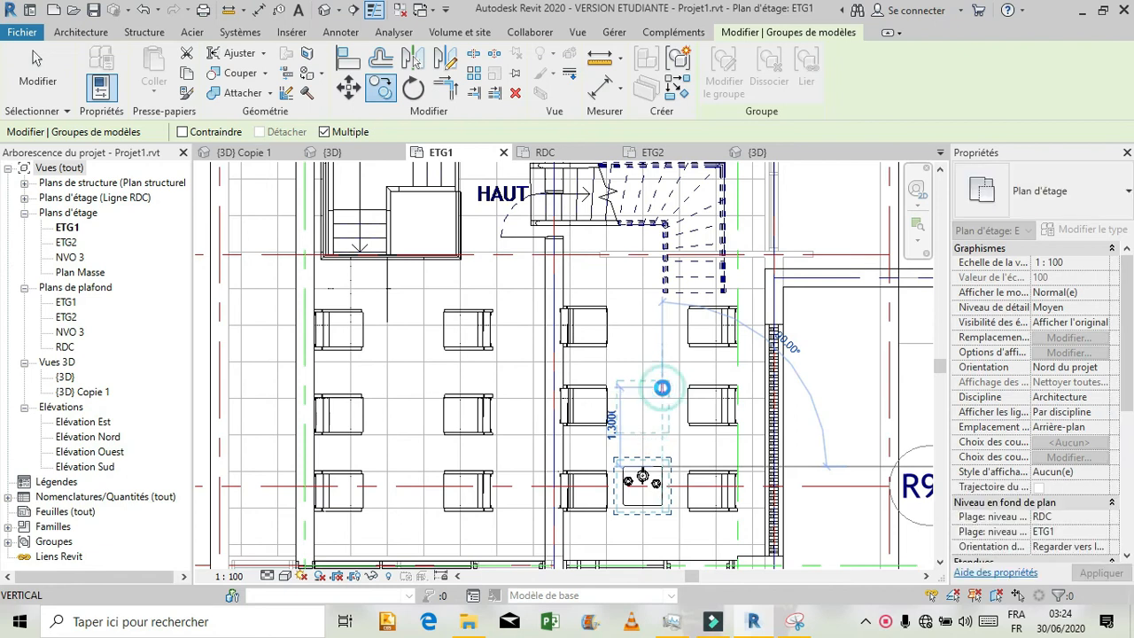
{"action": "left_click", "coordinate": [662, 384]}
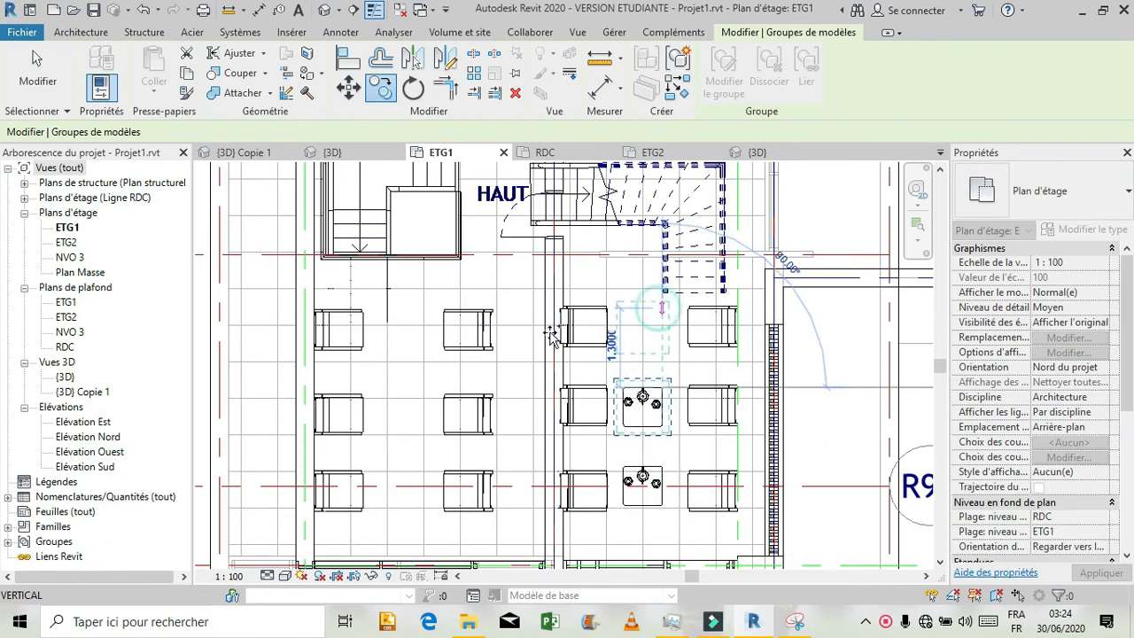
{"action": "left_click", "coordinate": [417, 328]}
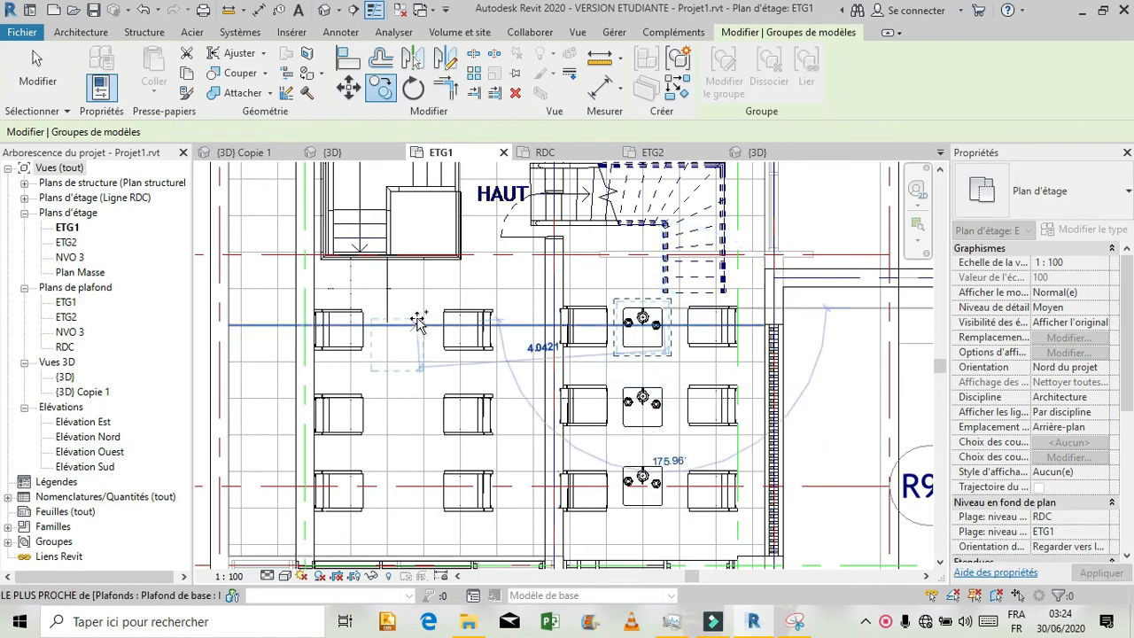
{"action": "left_click", "coordinate": [420, 319]}
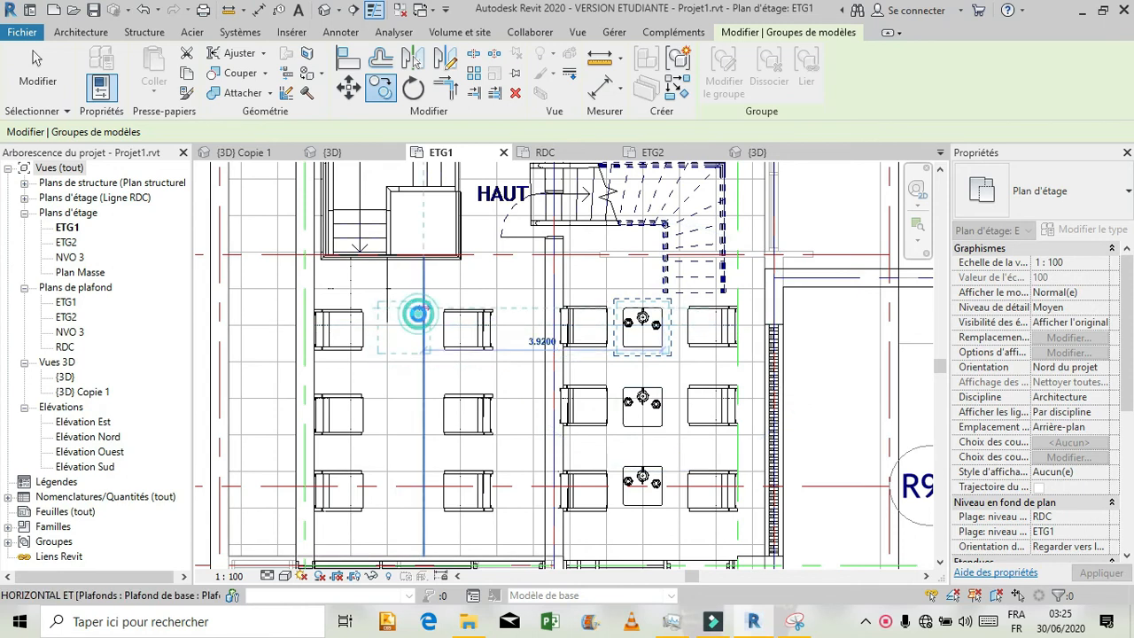
{"action": "left_click", "coordinate": [419, 405]}
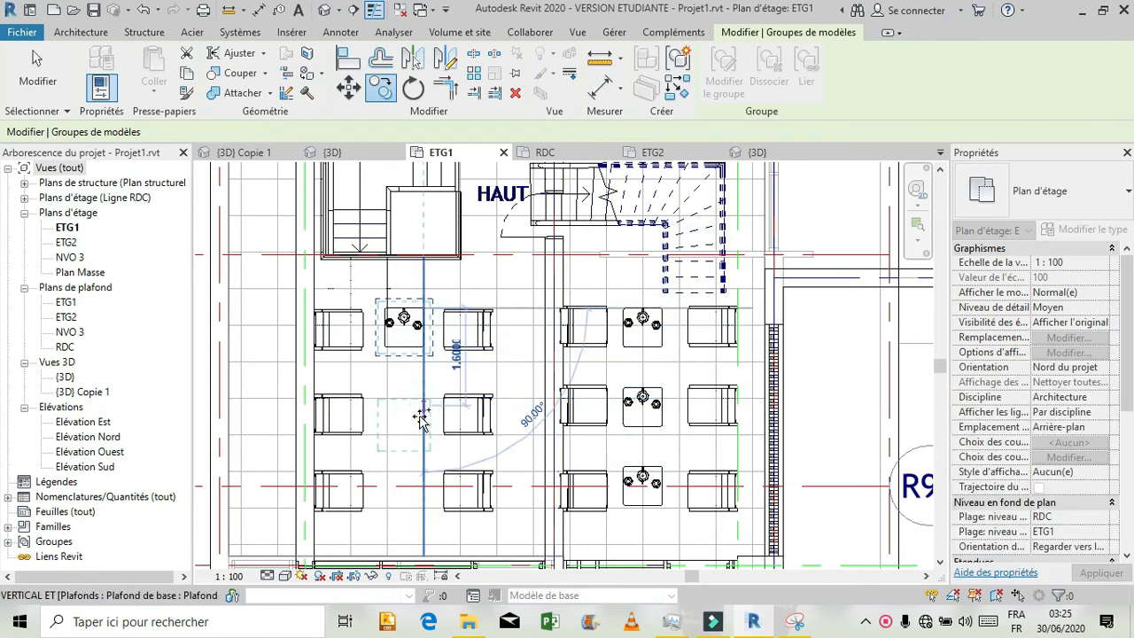
{"action": "left_click", "coordinate": [415, 477]}
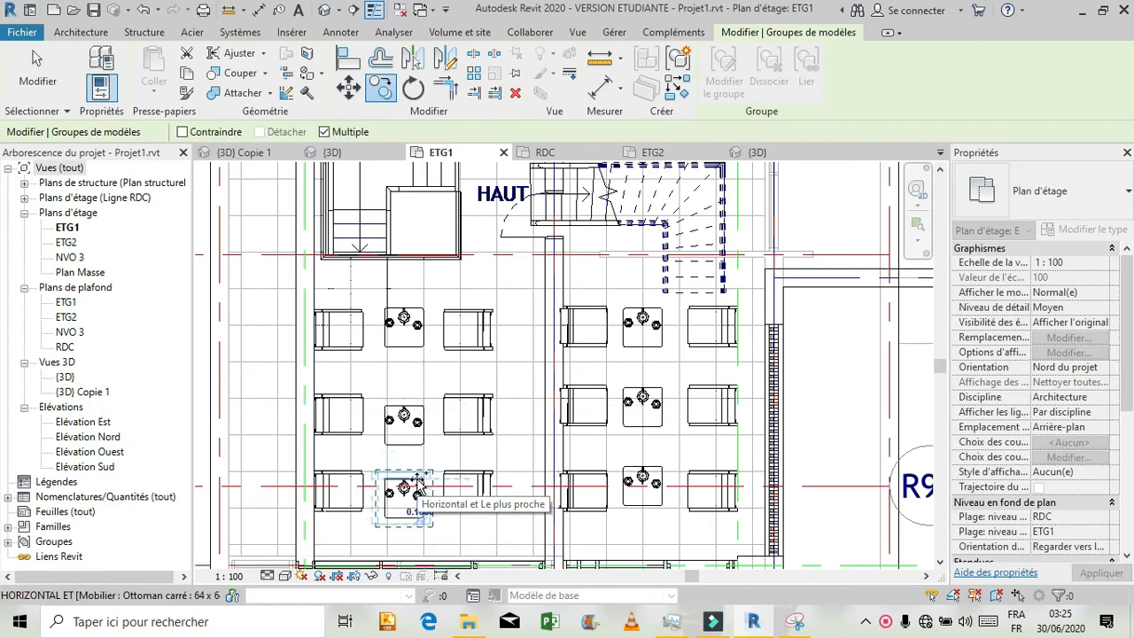
{"action": "key", "text": "Escape"}
{"action": "key", "text": "Escape"}
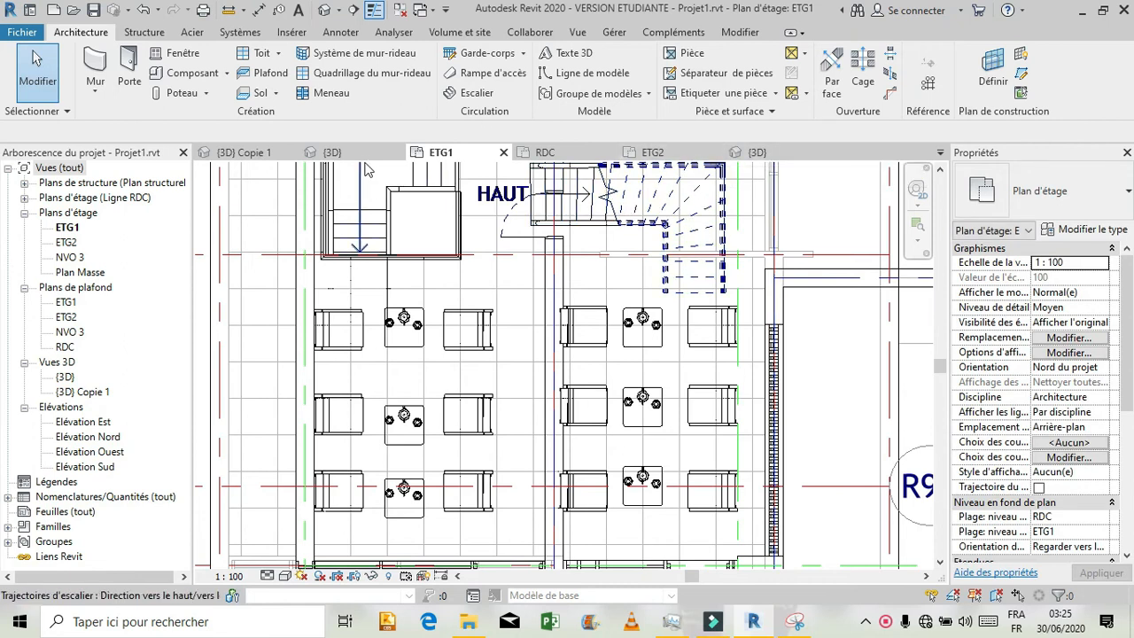
- Raise the top face of the section box in the {3D} Copie 1 view above the ETG1 furniture
{"action": "left_click", "coordinate": [368, 155]}
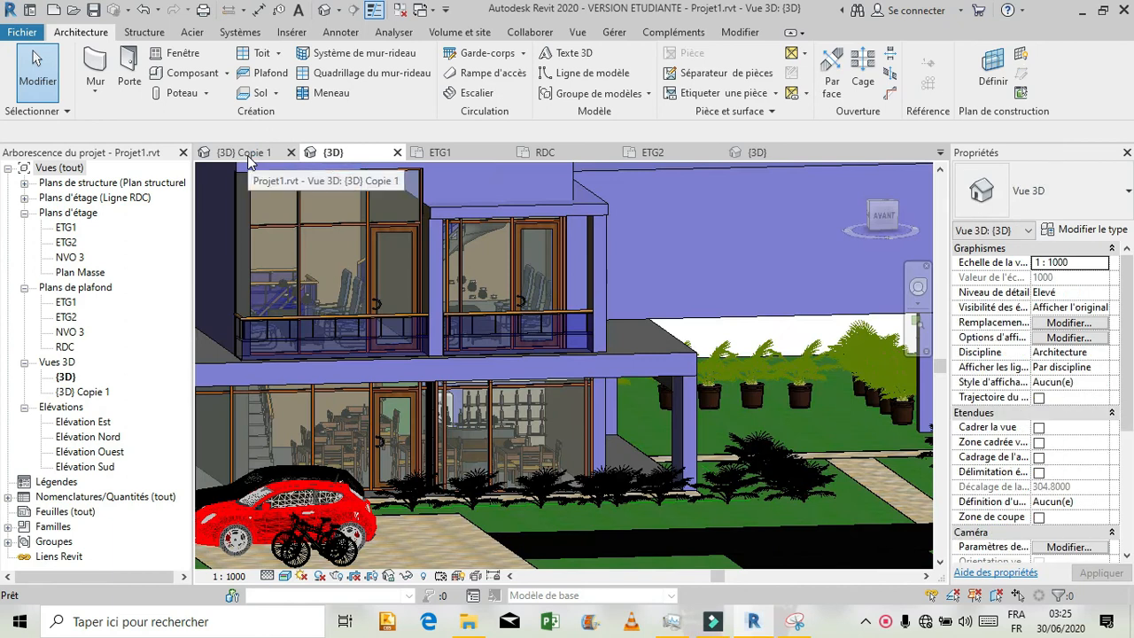
{"action": "left_click", "coordinate": [249, 152]}
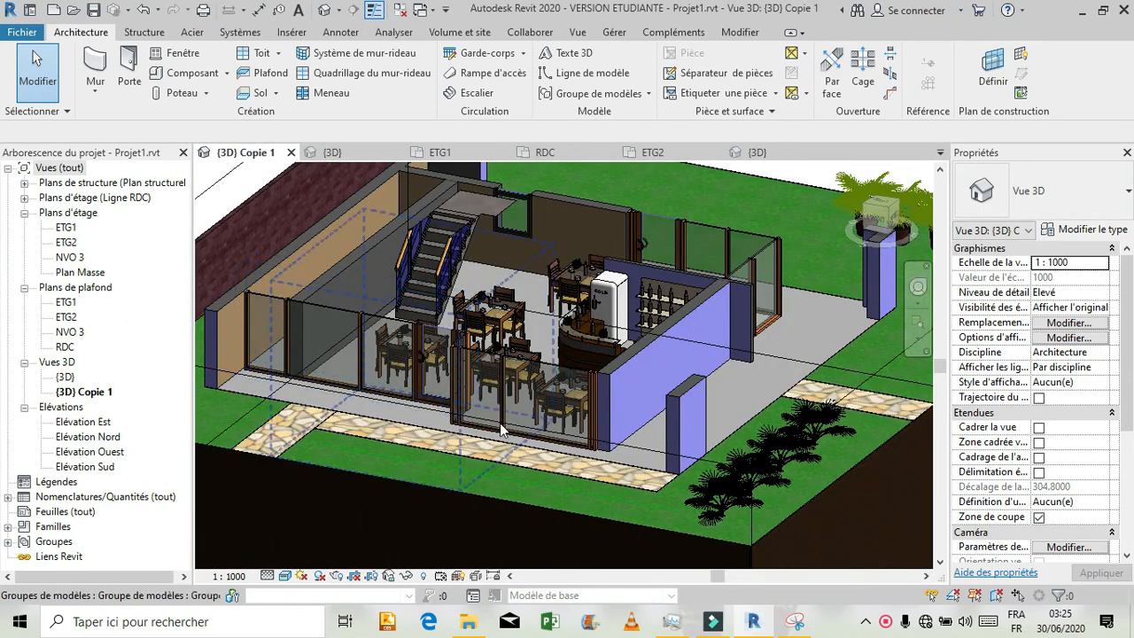
{"action": "scroll", "coordinate": [572, 457], "scroll_direction": "down", "scroll_amount": 3}
{"action": "scroll", "coordinate": [618, 454], "scroll_direction": "down", "scroll_amount": 3}
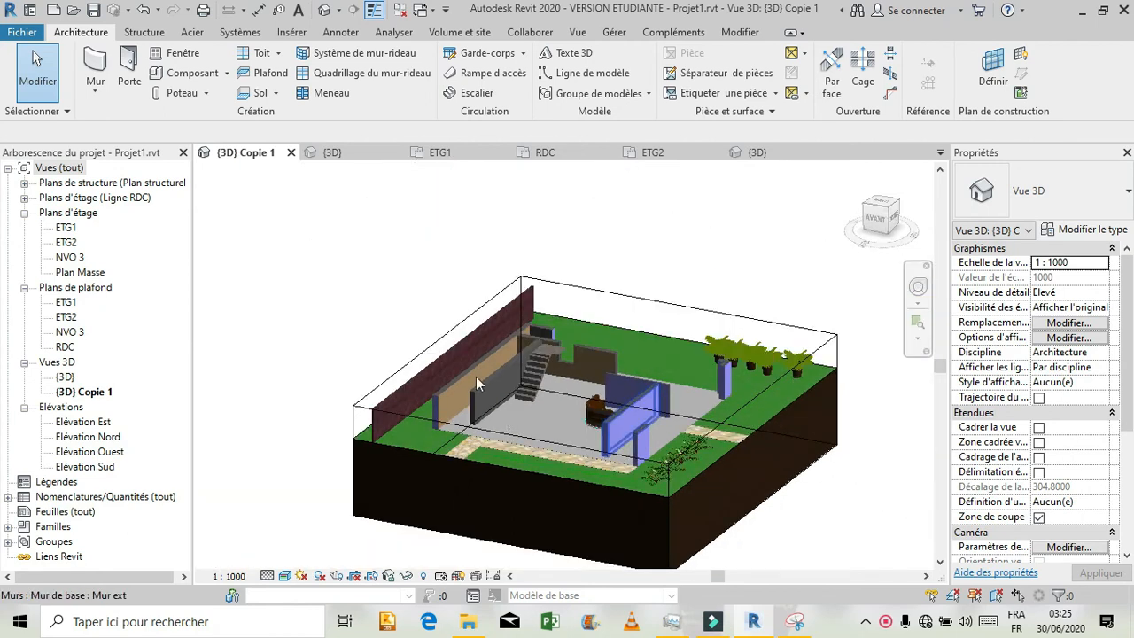
{"action": "left_click", "coordinate": [608, 325]}
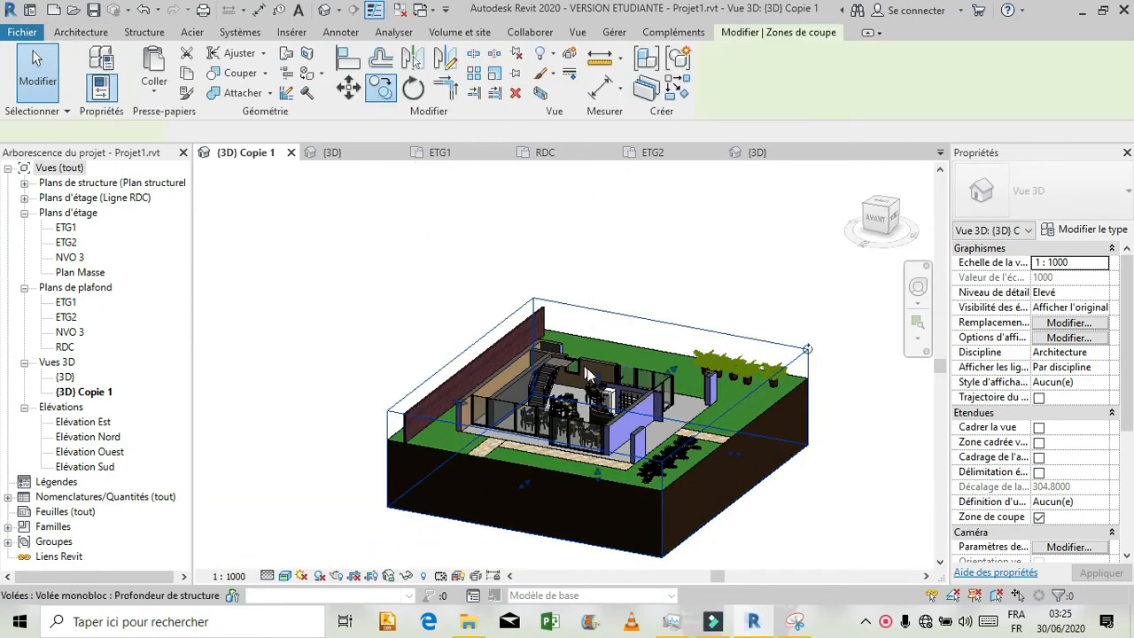
{"action": "left_click_drag", "start_coordinate": [598, 383], "coordinate": [594, 295]}
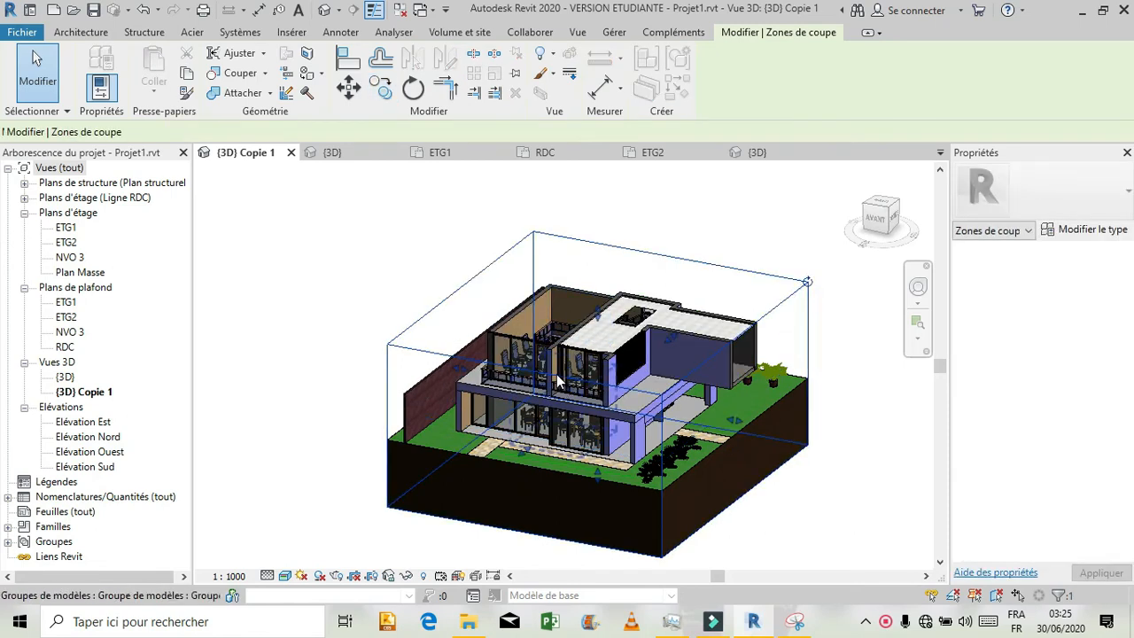
- Push the section box's front face back past the glazed facade to cut through the ETG1 seating area
{"action": "scroll", "coordinate": [559, 379], "scroll_direction": "up", "scroll_amount": 4}
{"action": "scroll", "coordinate": [553, 371], "scroll_direction": "up", "scroll_amount": 5}
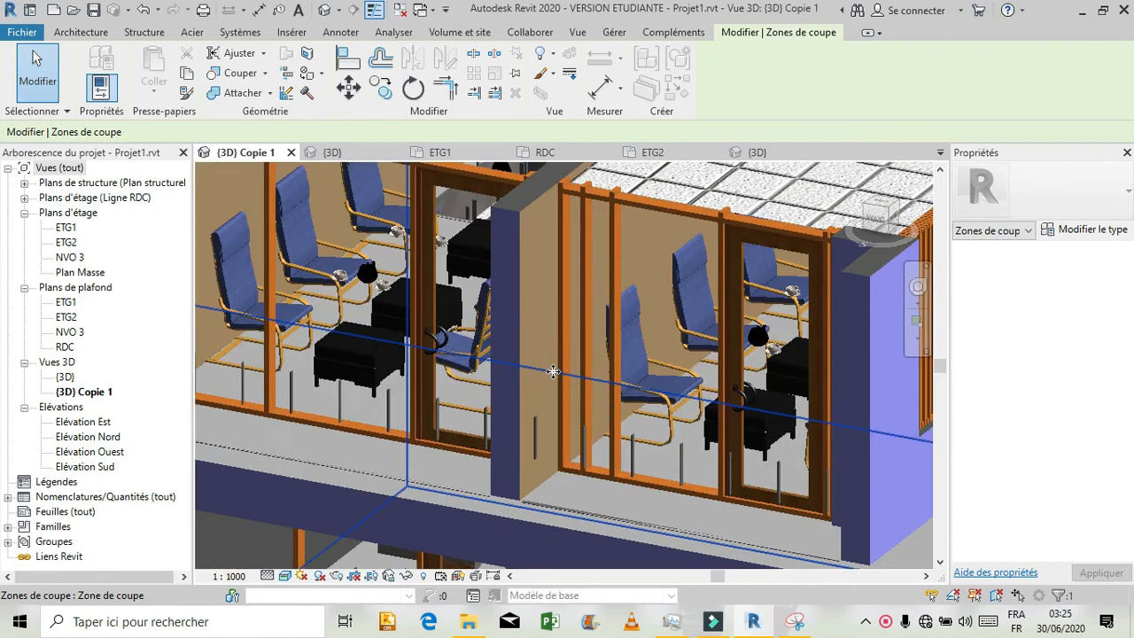
{"action": "scroll", "coordinate": [553, 371], "scroll_direction": "down", "scroll_amount": 2}
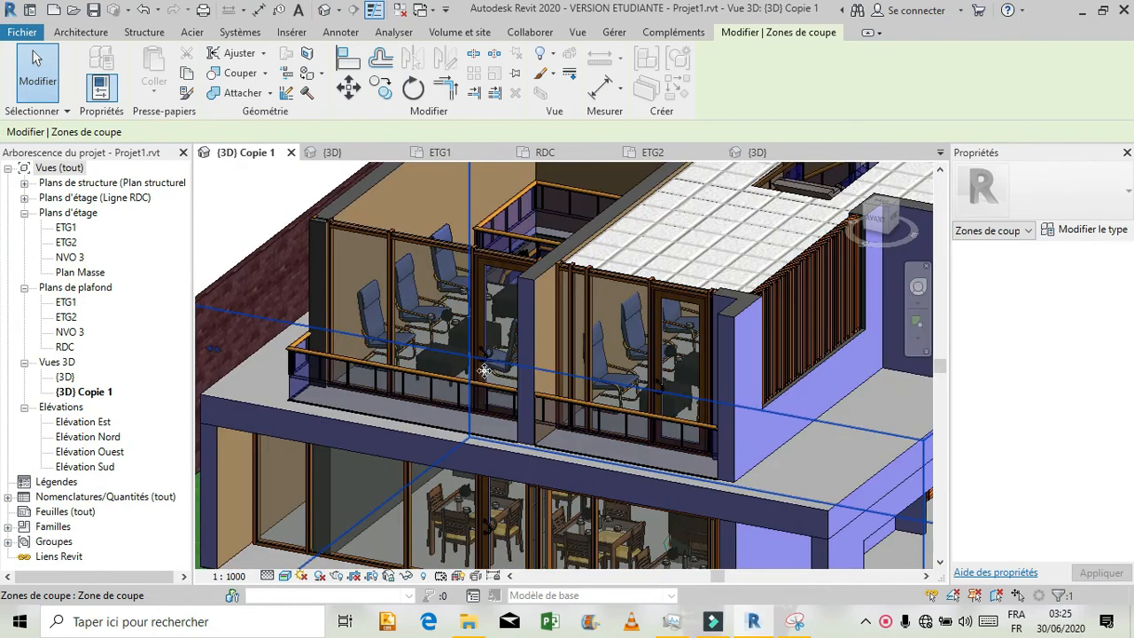
{"action": "scroll", "coordinate": [469, 351], "scroll_direction": "down", "scroll_amount": 3}
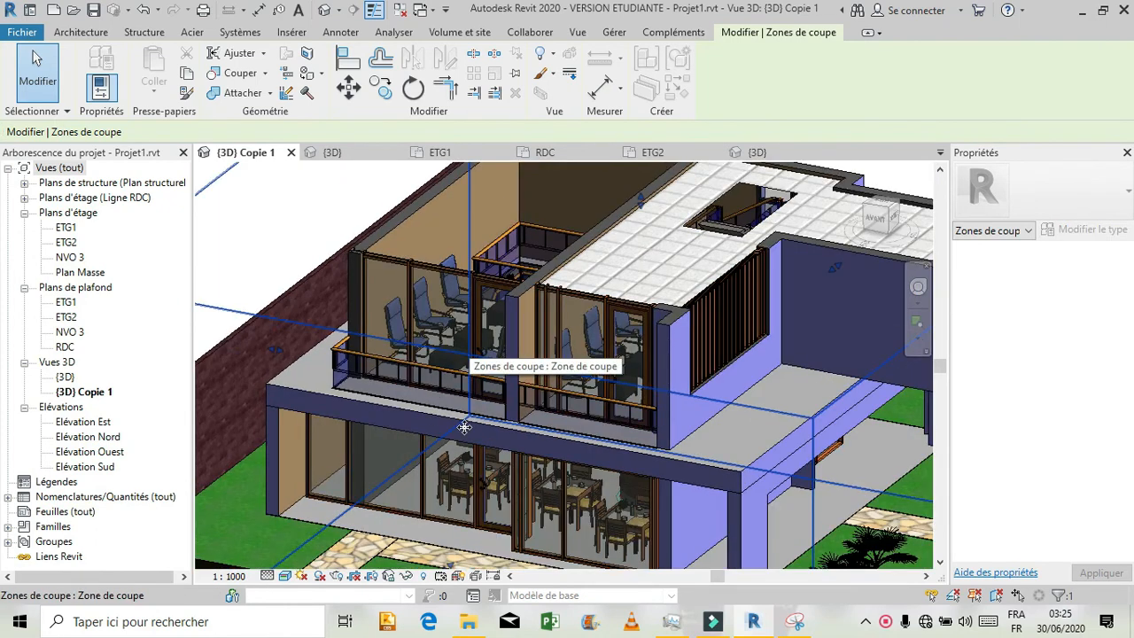
{"action": "middle_click_drag", "start_coordinate": [468, 351], "coordinate": [465, 427], "text": "shift"}
{"action": "left_click_drag", "start_coordinate": [448, 552], "coordinate": [560, 394]}
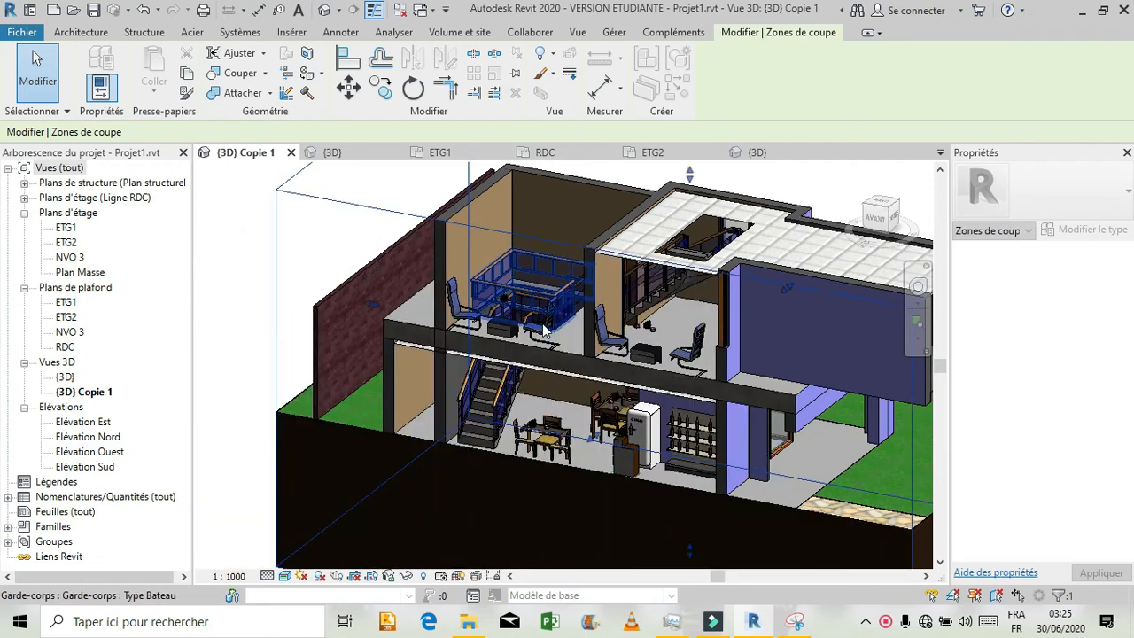
- Bring the section box's front face slightly forward to include another row of ETG1 armchairs and ottomans
{"action": "left_click", "coordinate": [697, 350]}
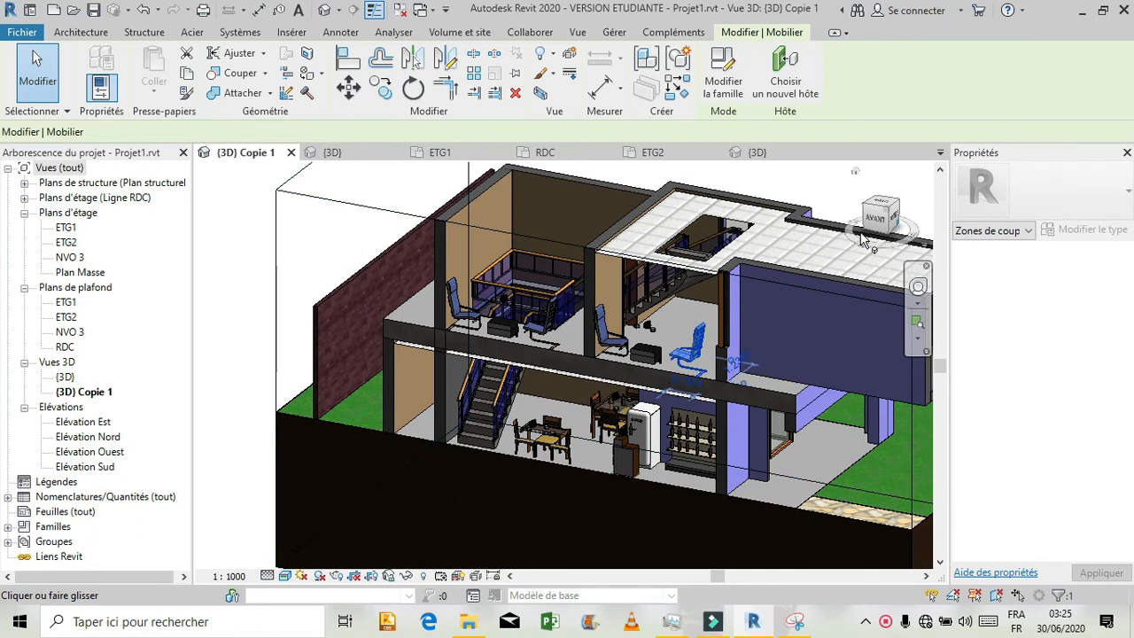
{"action": "left_click", "coordinate": [308, 194]}
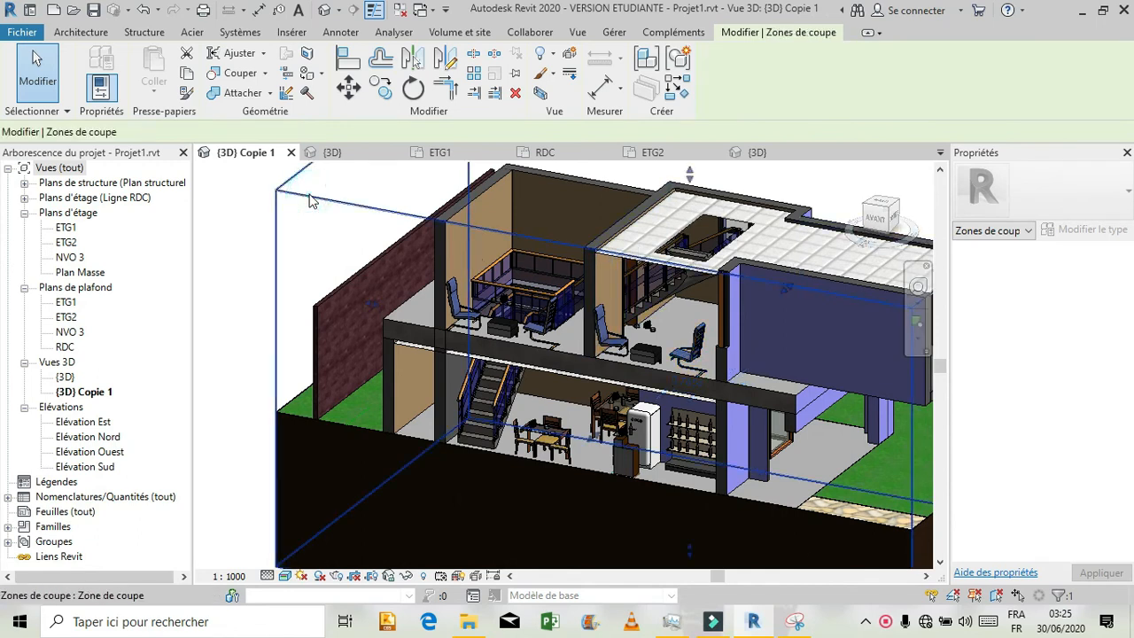
{"action": "left_click_drag", "start_coordinate": [590, 437], "coordinate": [556, 457]}
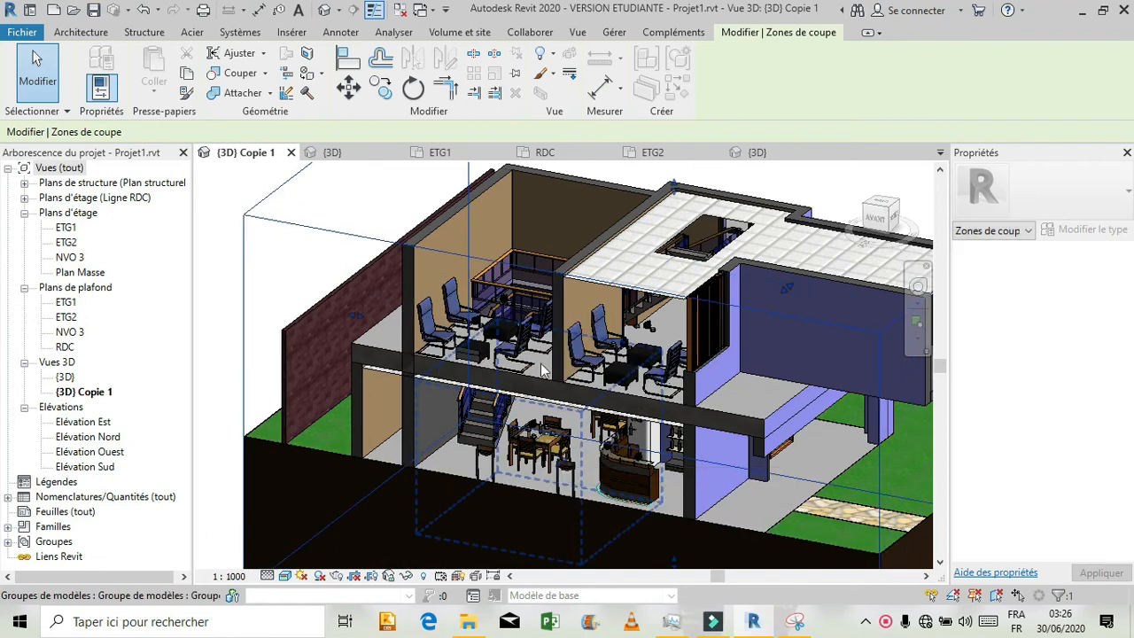
{"action": "left_click", "coordinate": [383, 194]}
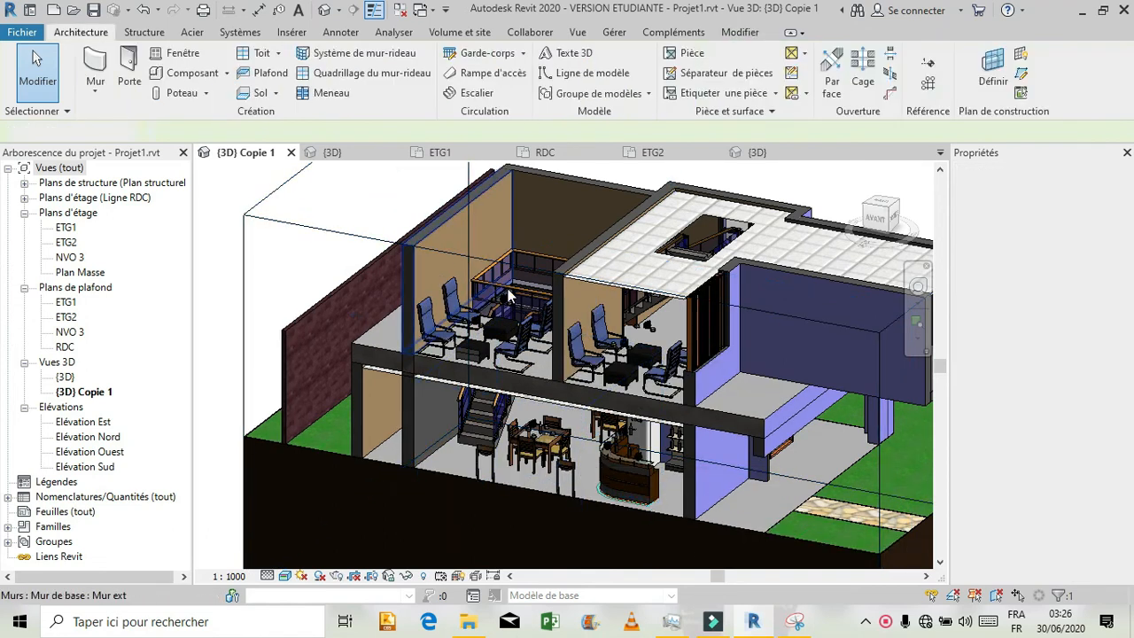
- Open the type properties of an ETG1 Fauteuil de relaxation and check its materials in the reference screen capture
{"action": "left_click", "coordinate": [608, 357]}
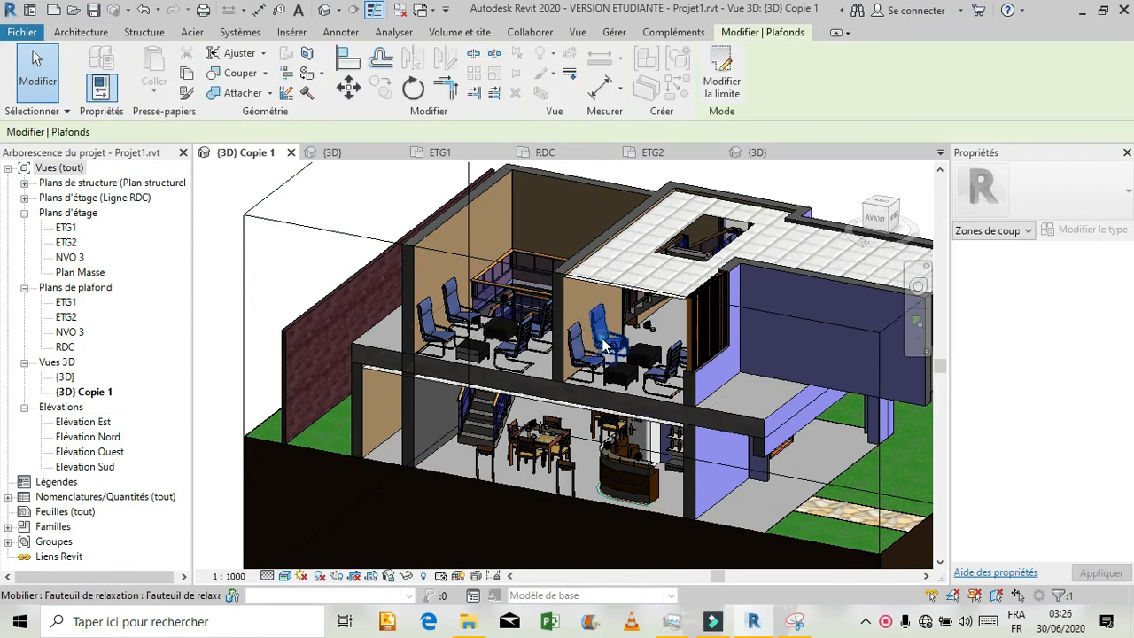
{"action": "left_click", "coordinate": [606, 347]}
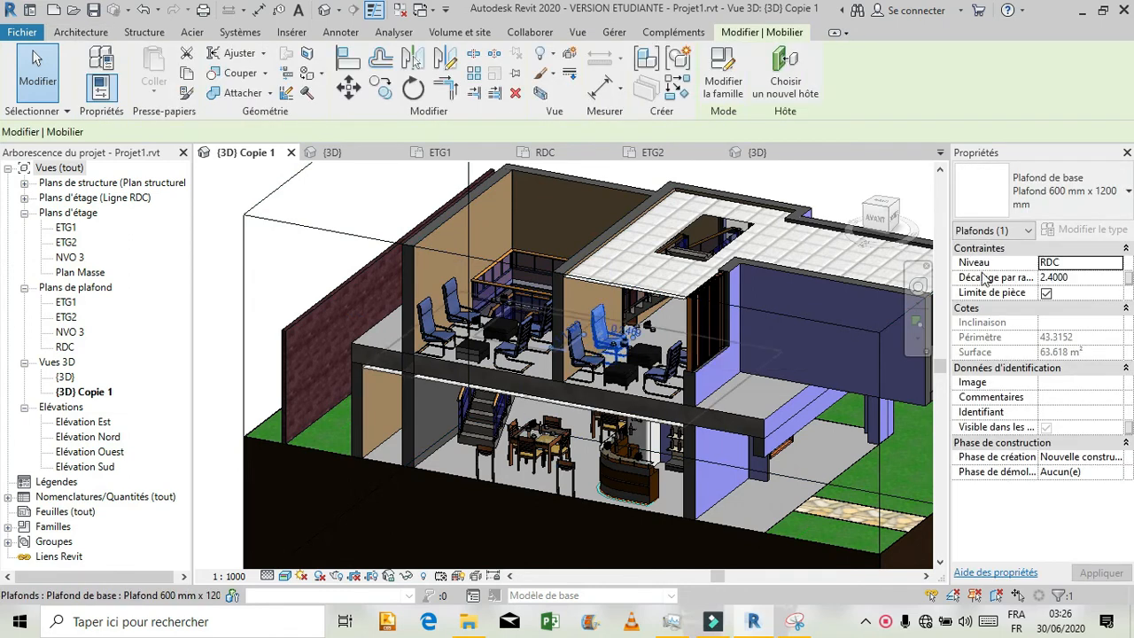
{"action": "left_click", "coordinate": [1102, 230]}
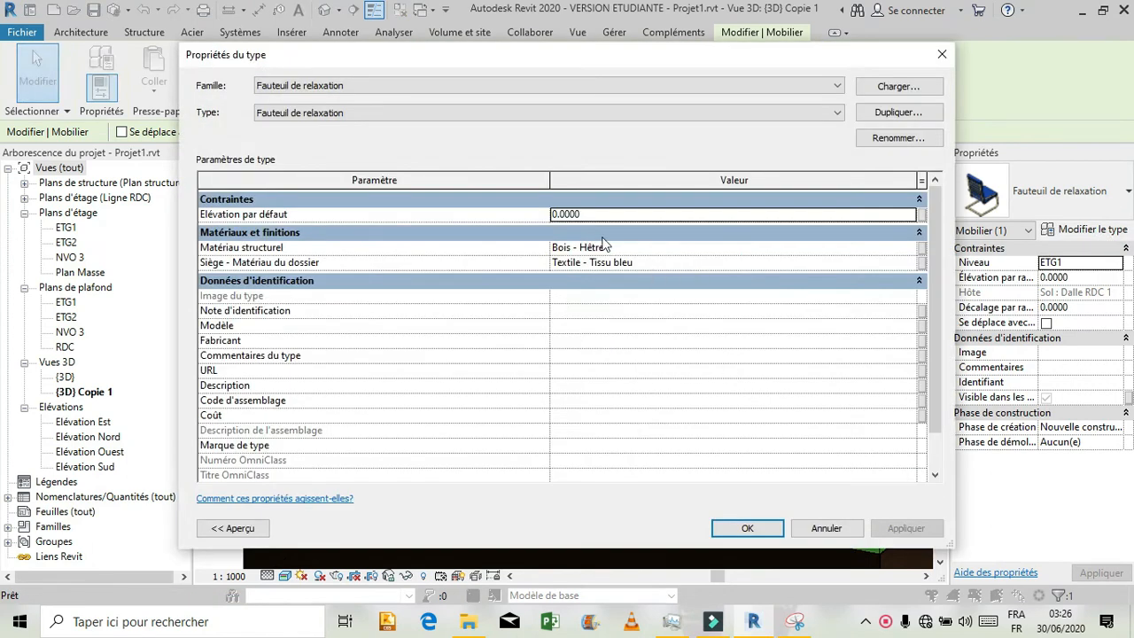
{"action": "left_click", "coordinate": [795, 622]}
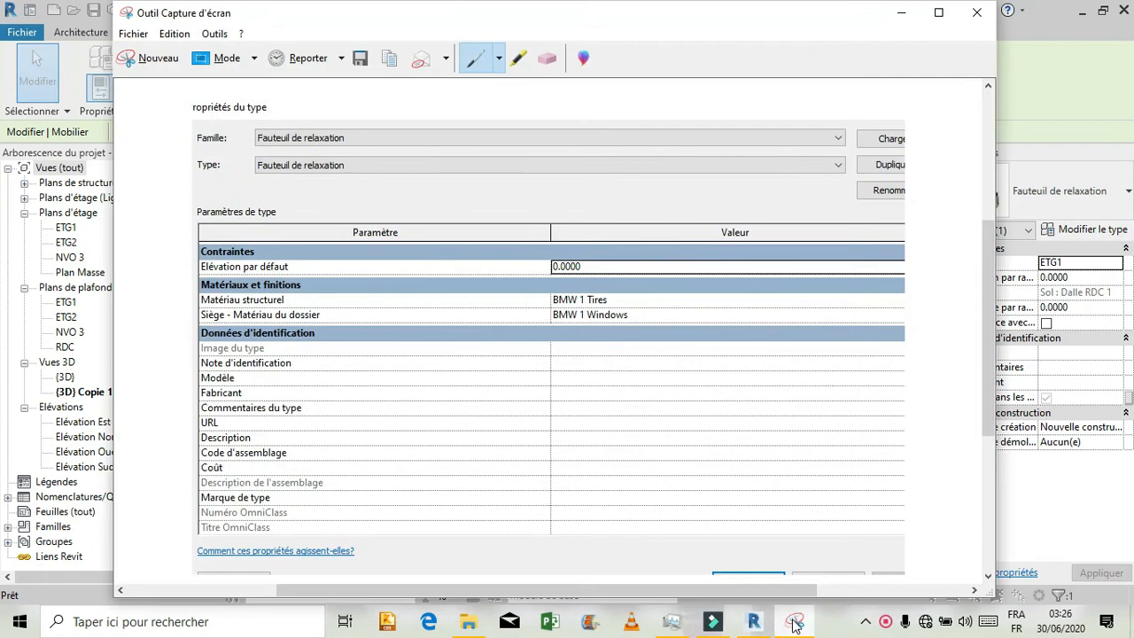
{"action": "left_click", "coordinate": [795, 622]}
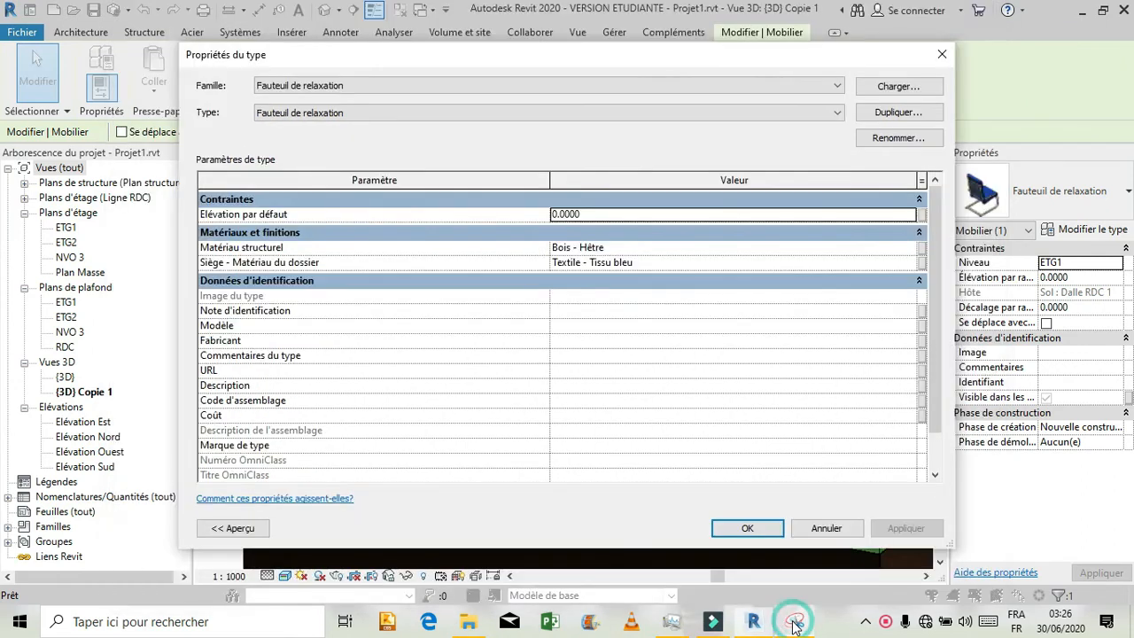
- Set the armchair type's Matériau structurel to BMW 1 Tires, found by searching the materials for BMW
{"action": "left_click", "coordinate": [914, 250]}
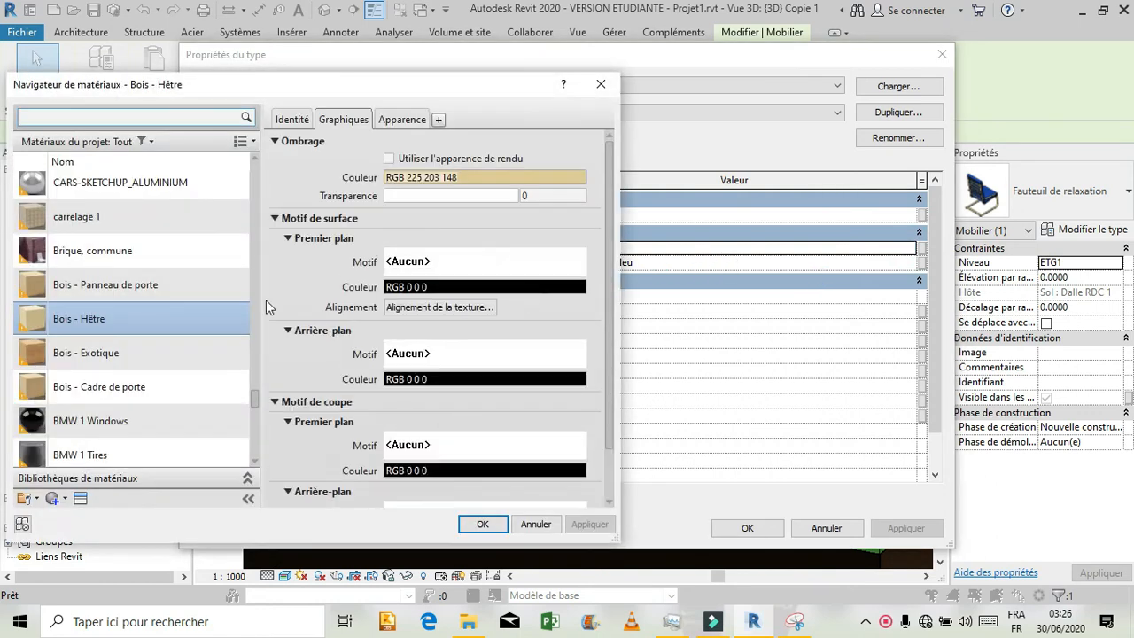
{"action": "left_click", "coordinate": [92, 116]}
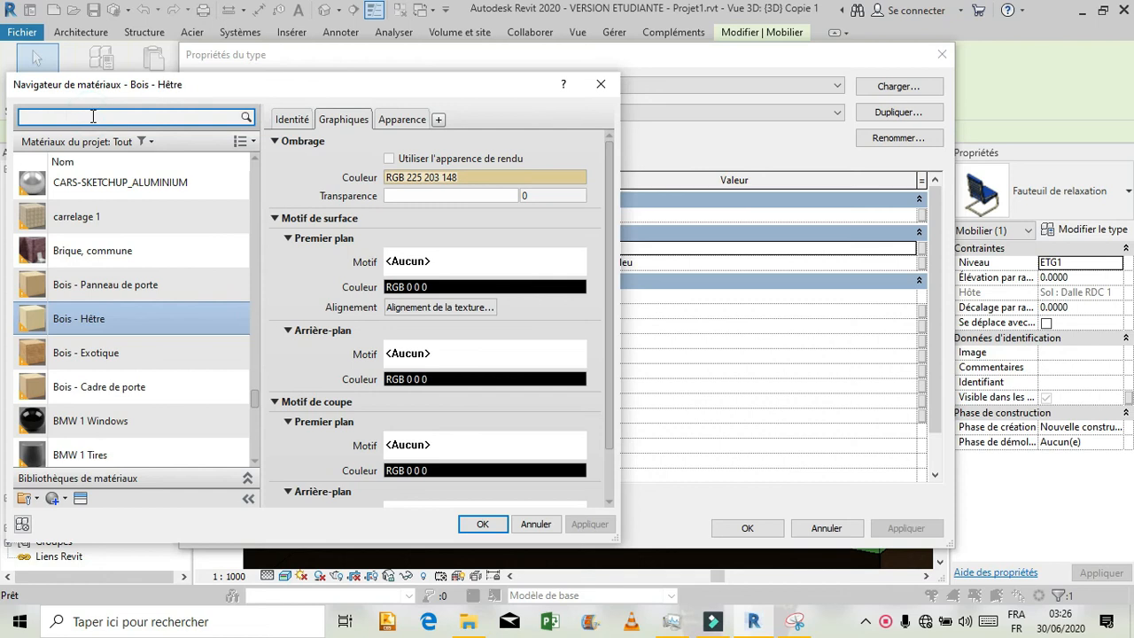
{"action": "type", "text": "BMW"}
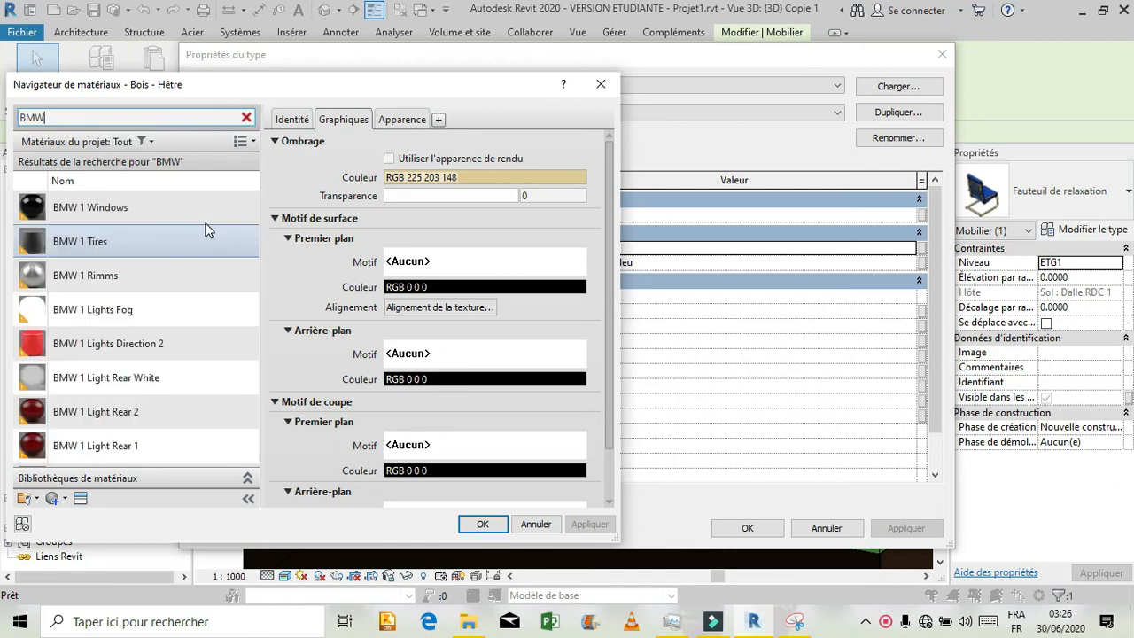
{"action": "left_click", "coordinate": [200, 236]}
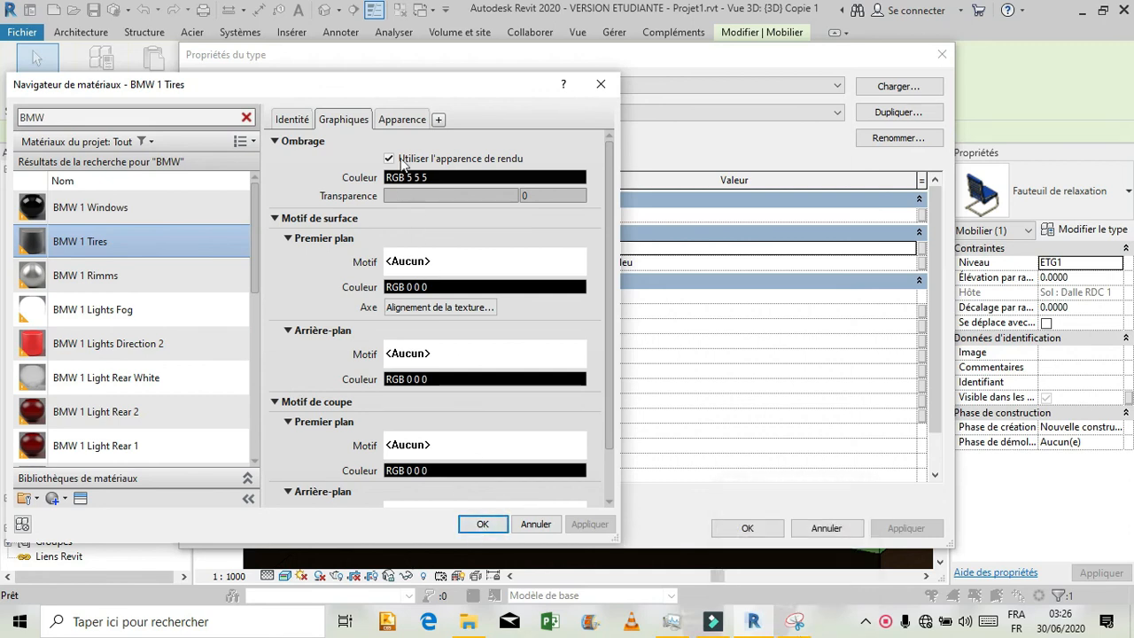
{"action": "left_click", "coordinate": [409, 121]}
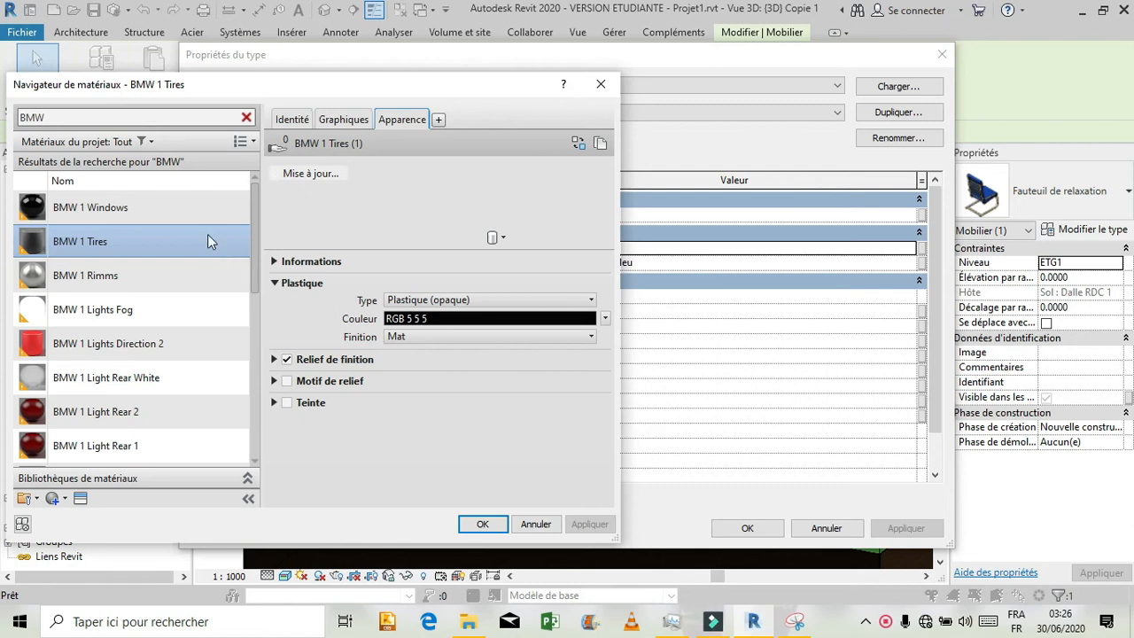
{"action": "left_click", "coordinate": [479, 522]}
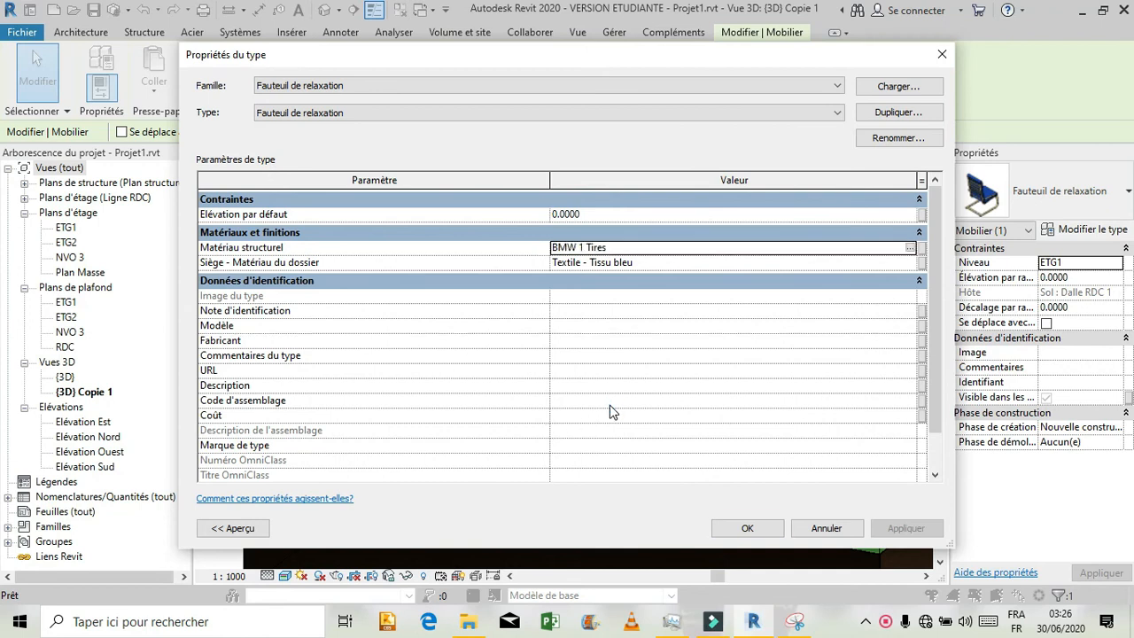
- Check the reference capture and set the armchair type's Siège - Matériau du dossier to BMW 1 Windows, then apply the type properties
{"action": "left_click", "coordinate": [803, 624]}
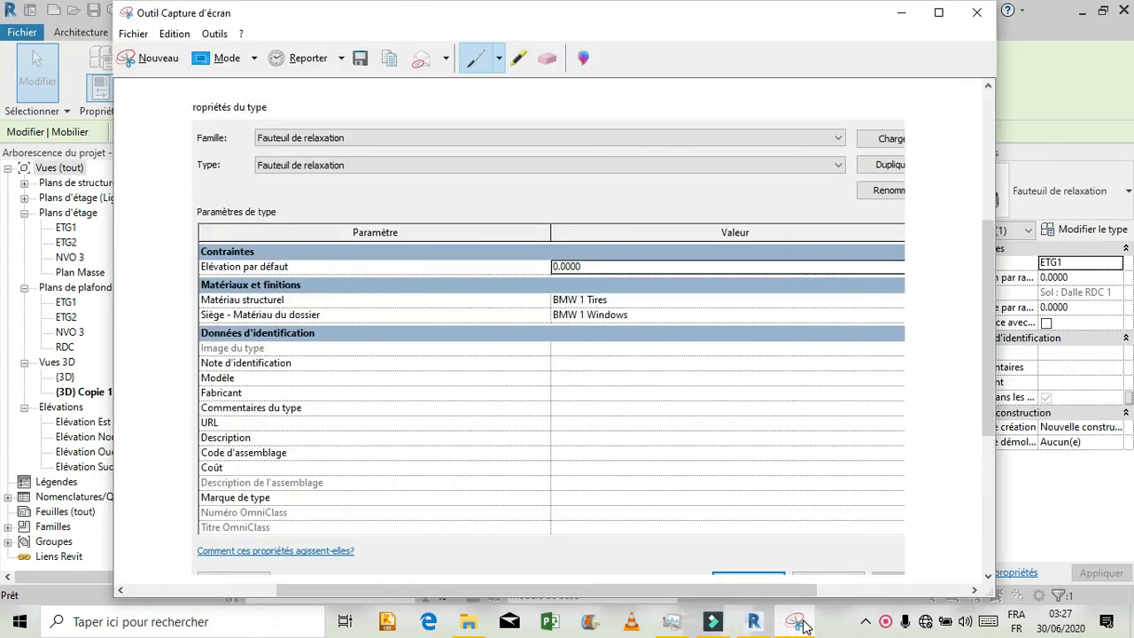
{"action": "left_click", "coordinate": [803, 624]}
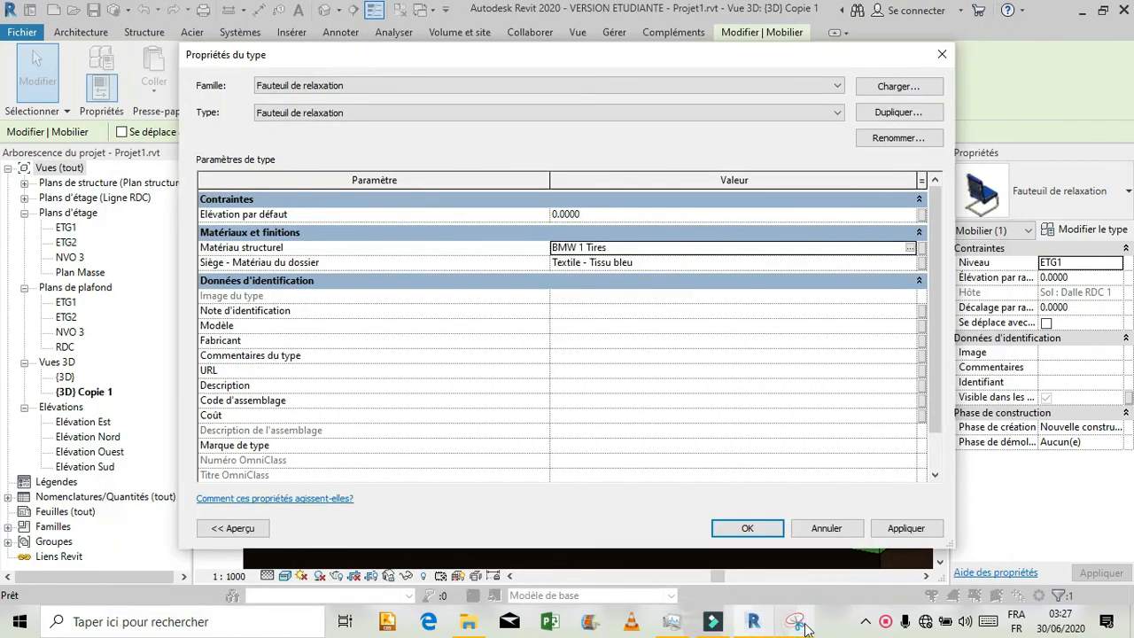
{"action": "left_click", "coordinate": [908, 263]}
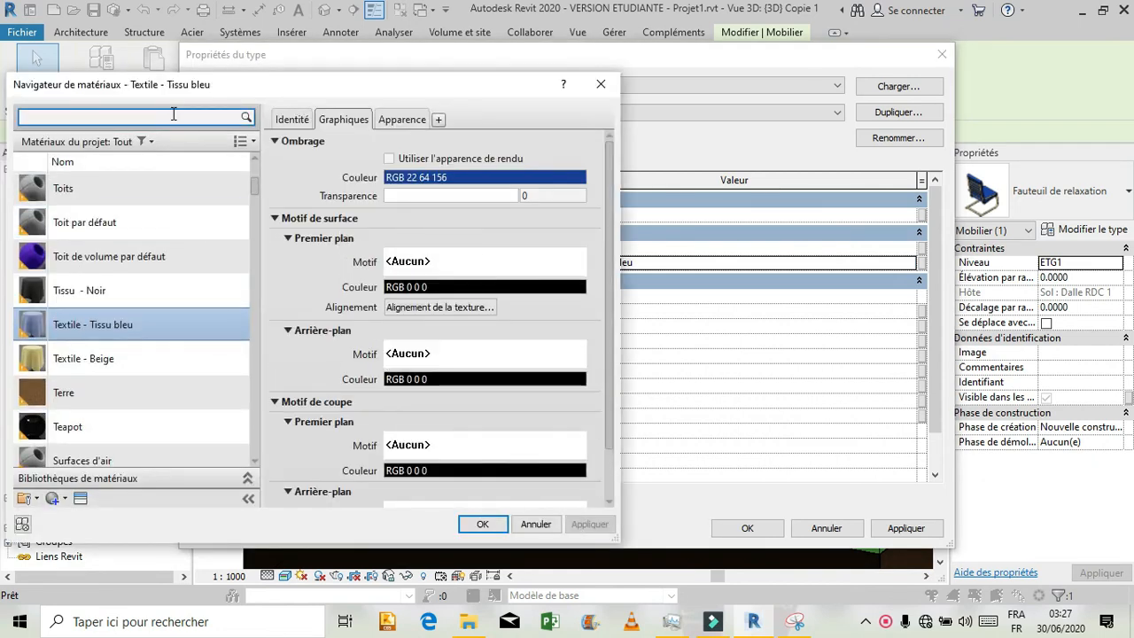
{"action": "left_click", "coordinate": [173, 113]}
{"action": "left_click", "coordinate": [113, 118]}
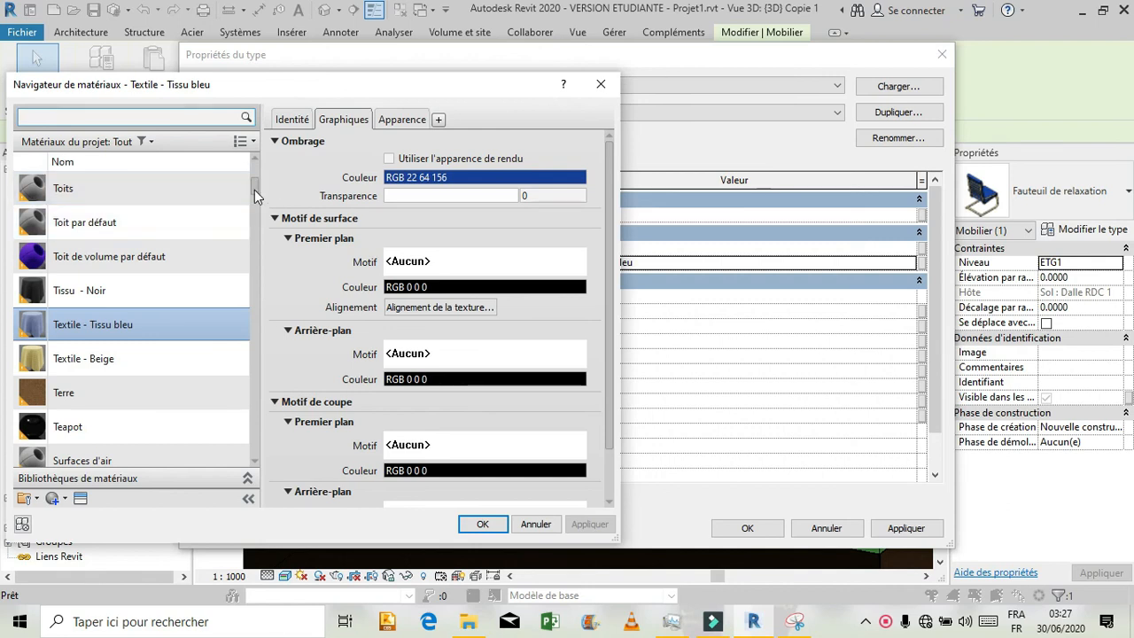
{"action": "left_click_drag", "start_coordinate": [255, 189], "coordinate": [253, 198]}
{"action": "left_click_drag", "start_coordinate": [250, 239], "coordinate": [263, 476]}
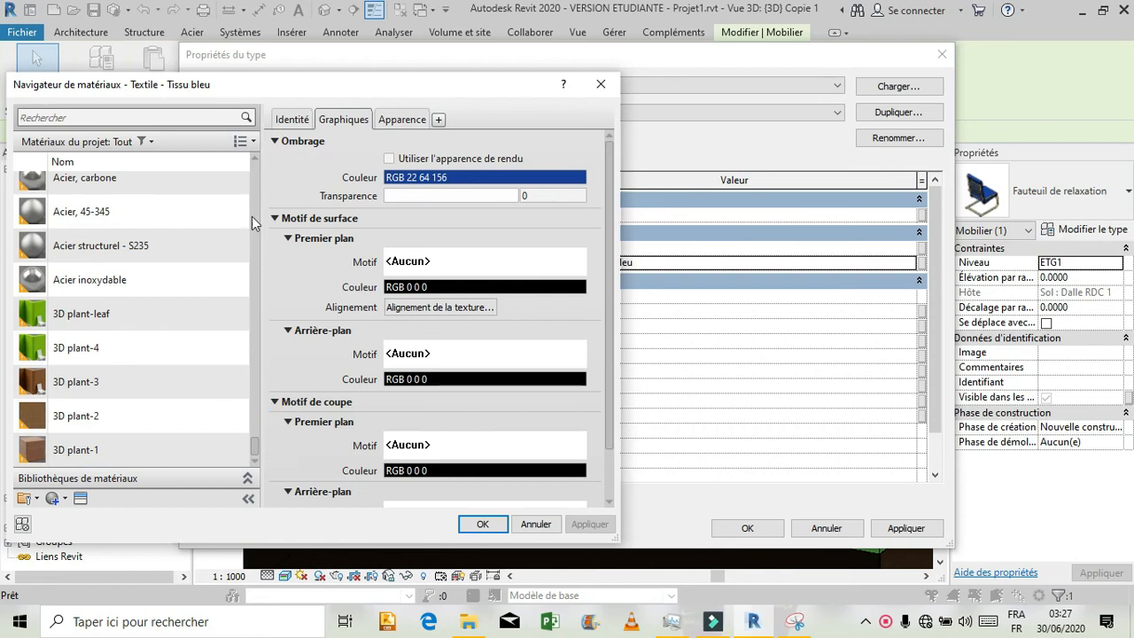
{"action": "left_click_drag", "start_coordinate": [252, 216], "coordinate": [252, 198]}
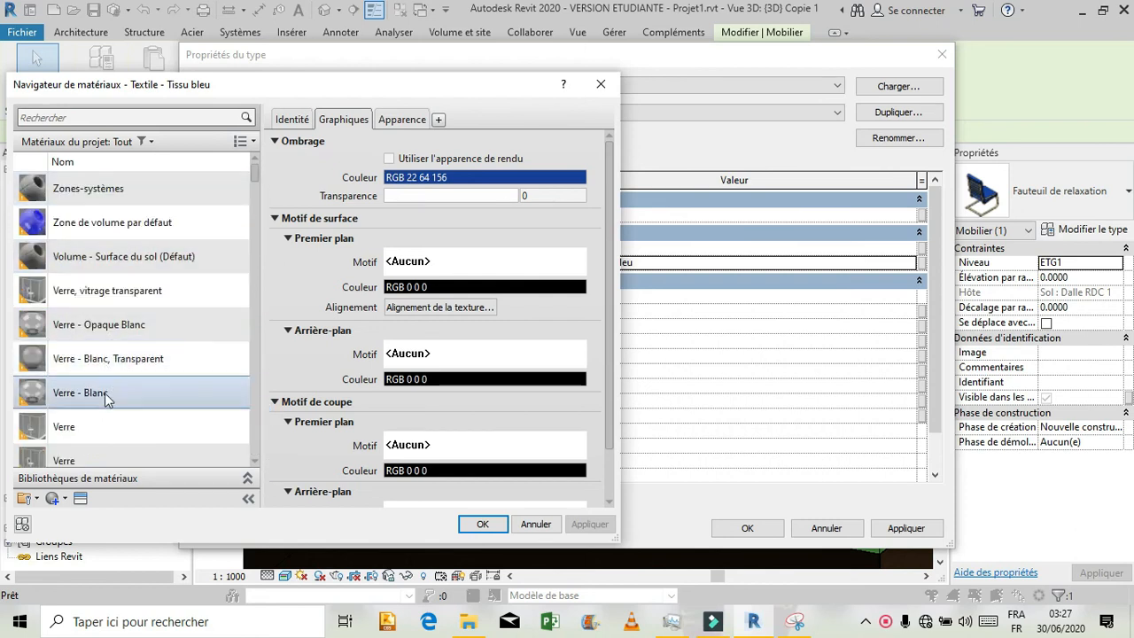
{"action": "scroll", "coordinate": [105, 395], "scroll_direction": "down", "scroll_amount": 5}
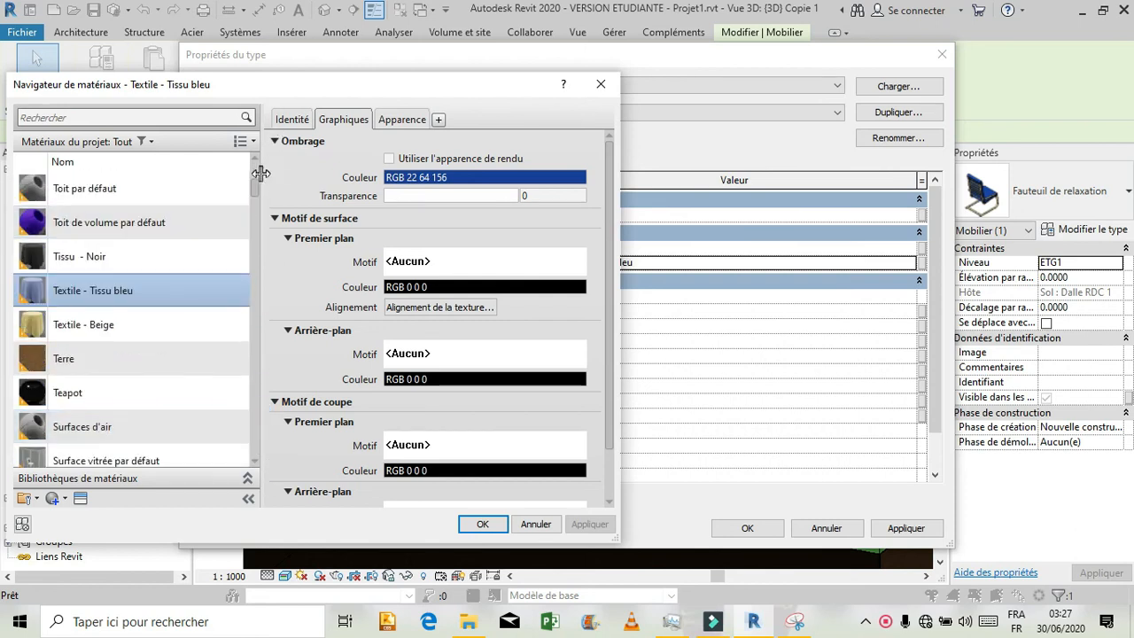
{"action": "left_click_drag", "start_coordinate": [254, 201], "coordinate": [263, 404]}
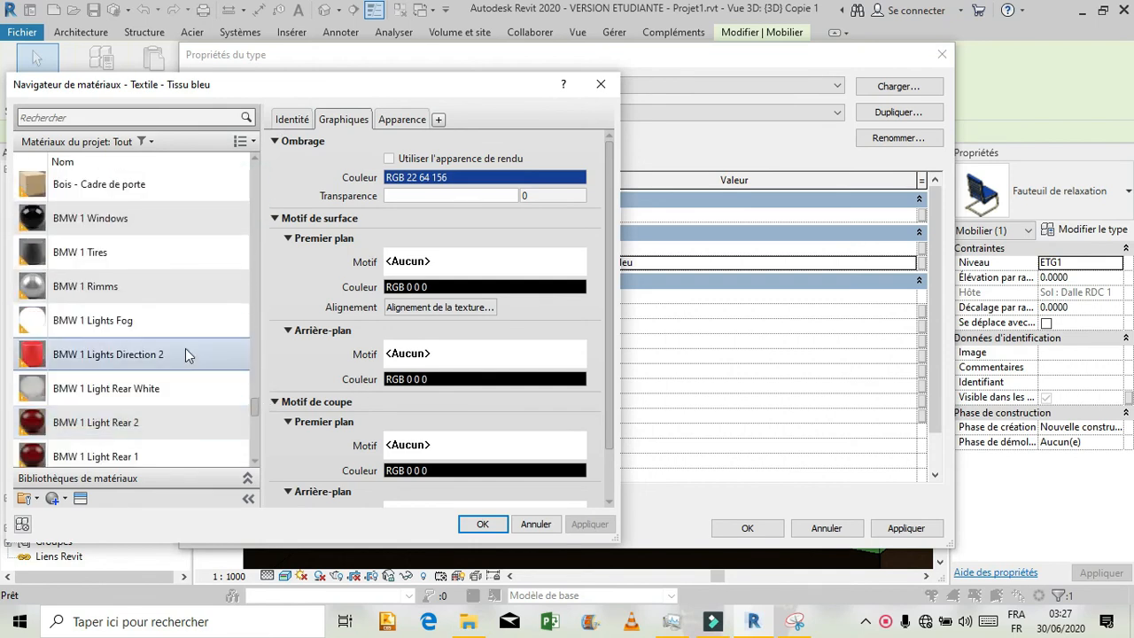
{"action": "scroll", "coordinate": [185, 354], "scroll_direction": "down", "scroll_amount": 3}
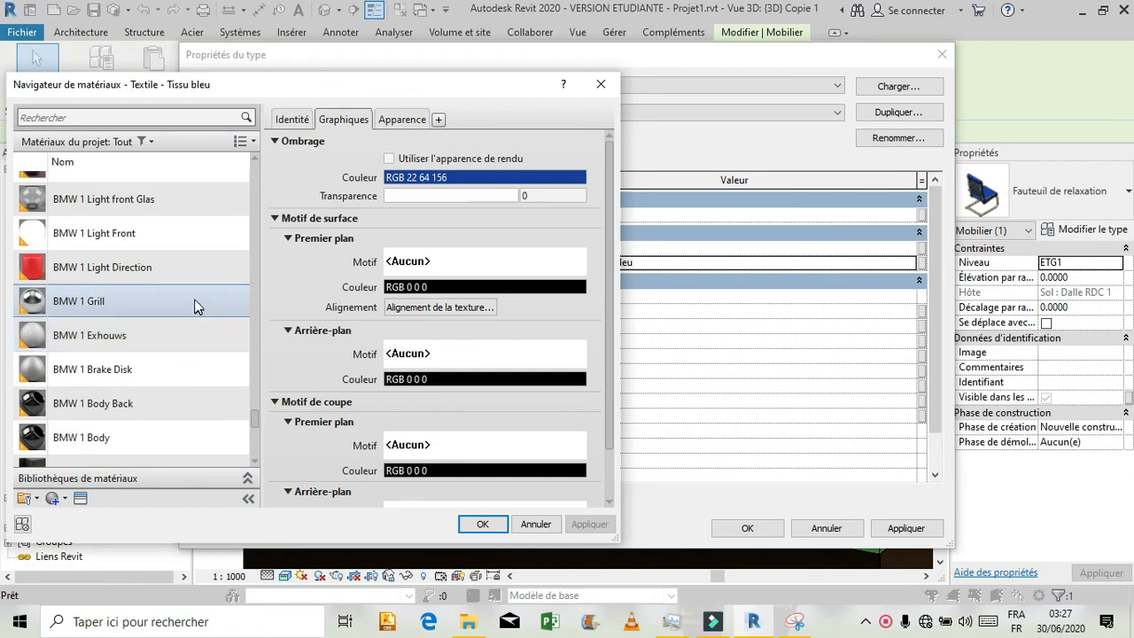
{"action": "scroll", "coordinate": [197, 302], "scroll_direction": "down", "scroll_amount": 2}
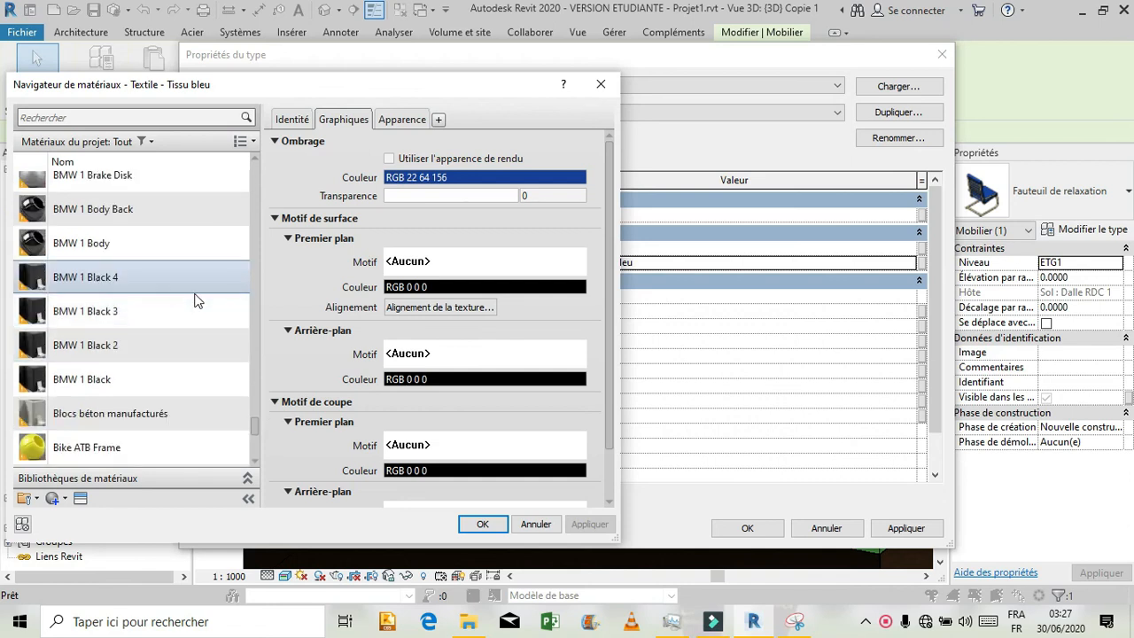
{"action": "scroll", "coordinate": [197, 301], "scroll_direction": "up", "scroll_amount": 4}
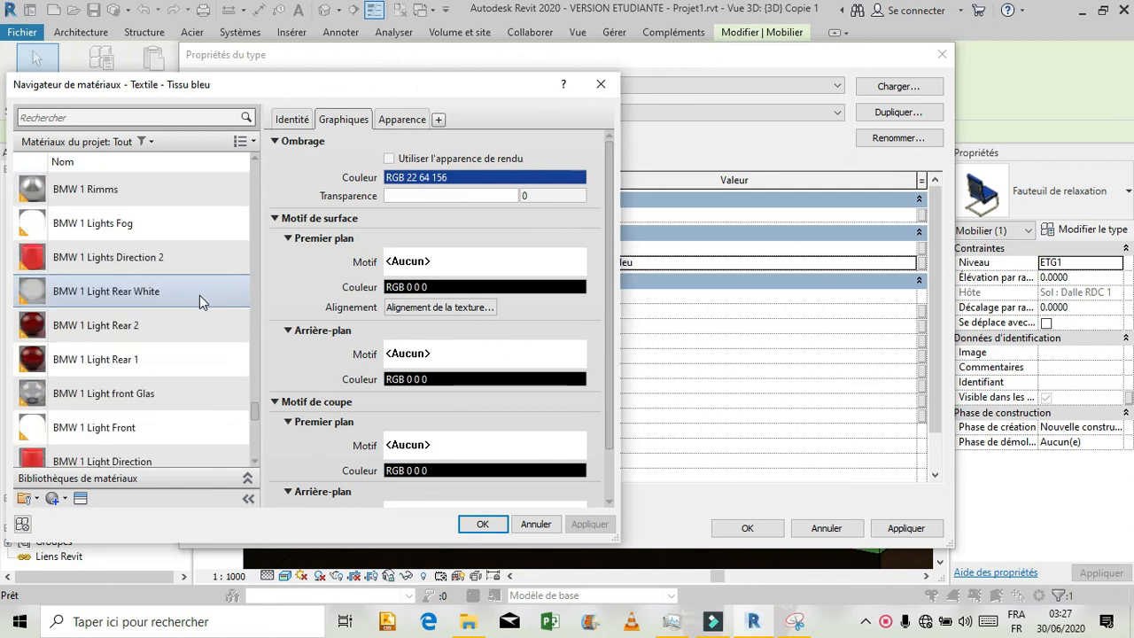
{"action": "scroll", "coordinate": [199, 295], "scroll_direction": "up", "scroll_amount": 2}
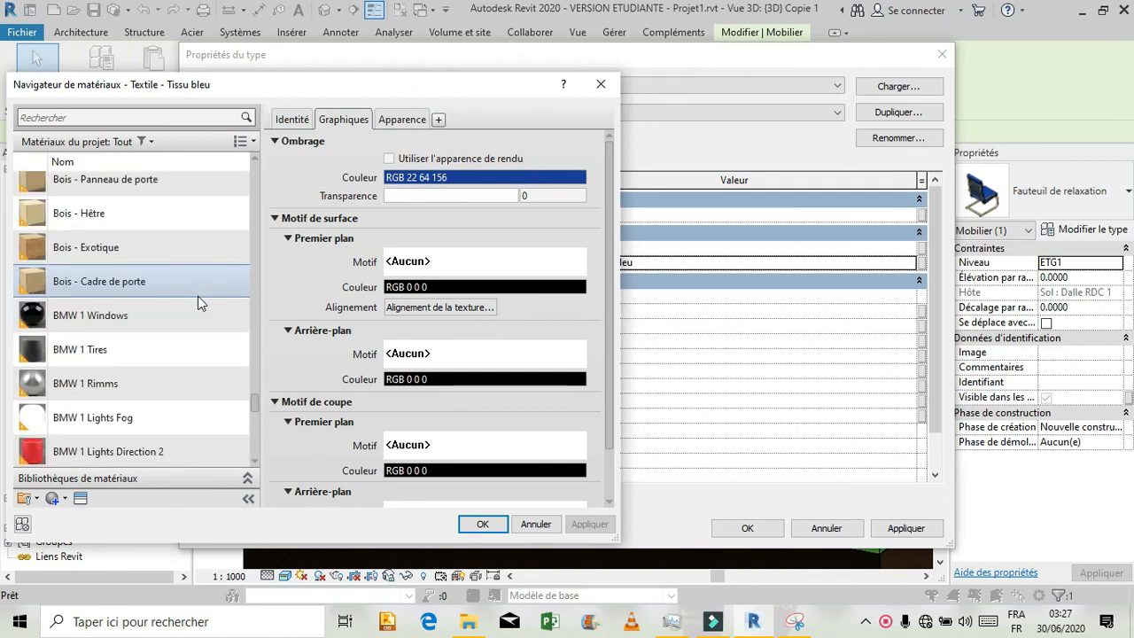
{"action": "left_click", "coordinate": [197, 312]}
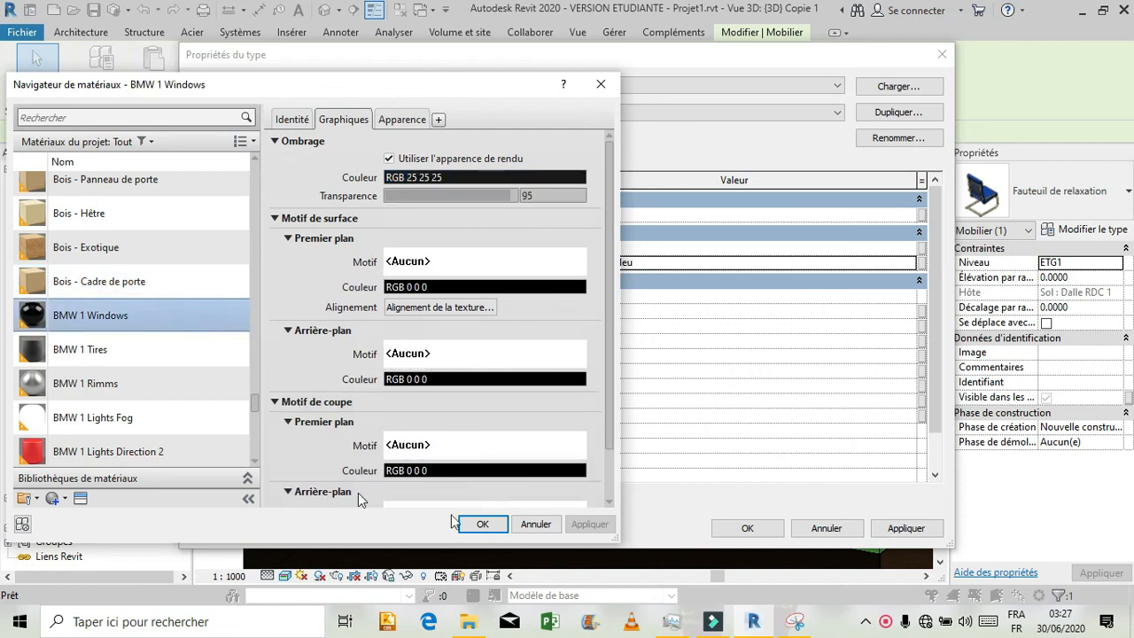
{"action": "left_click", "coordinate": [474, 525]}
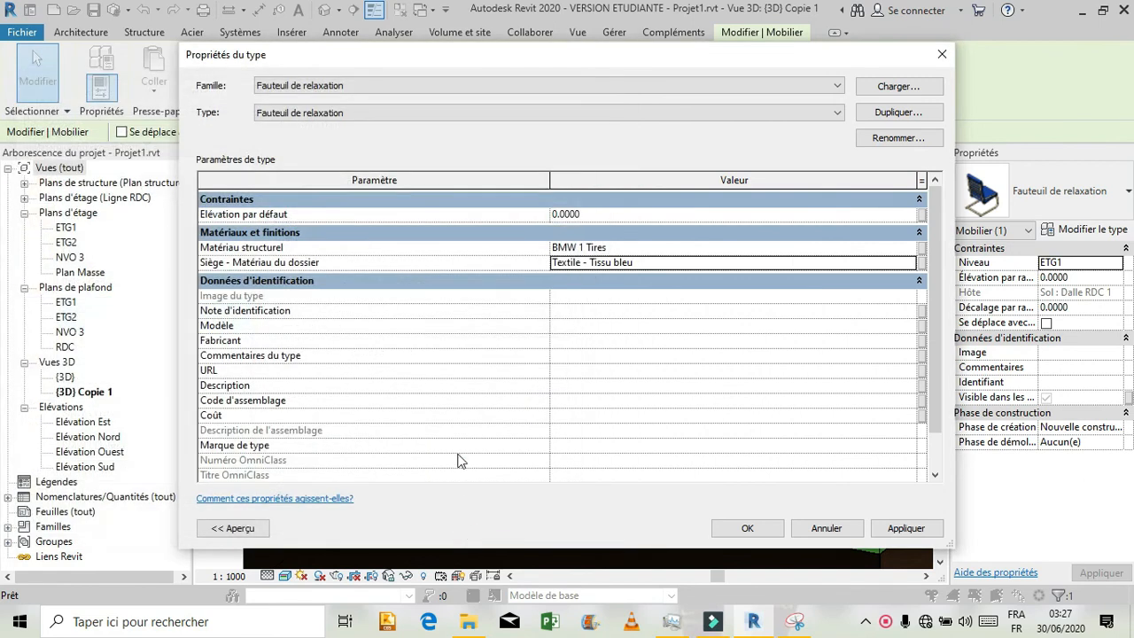
{"action": "left_click", "coordinate": [938, 528]}
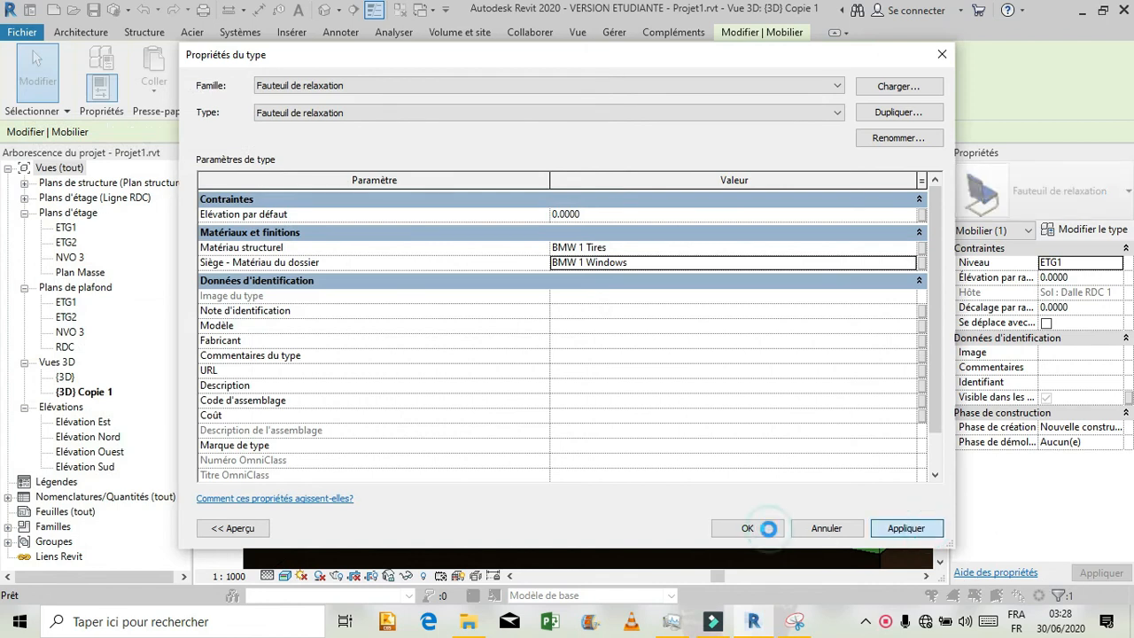
{"action": "left_click", "coordinate": [770, 530]}
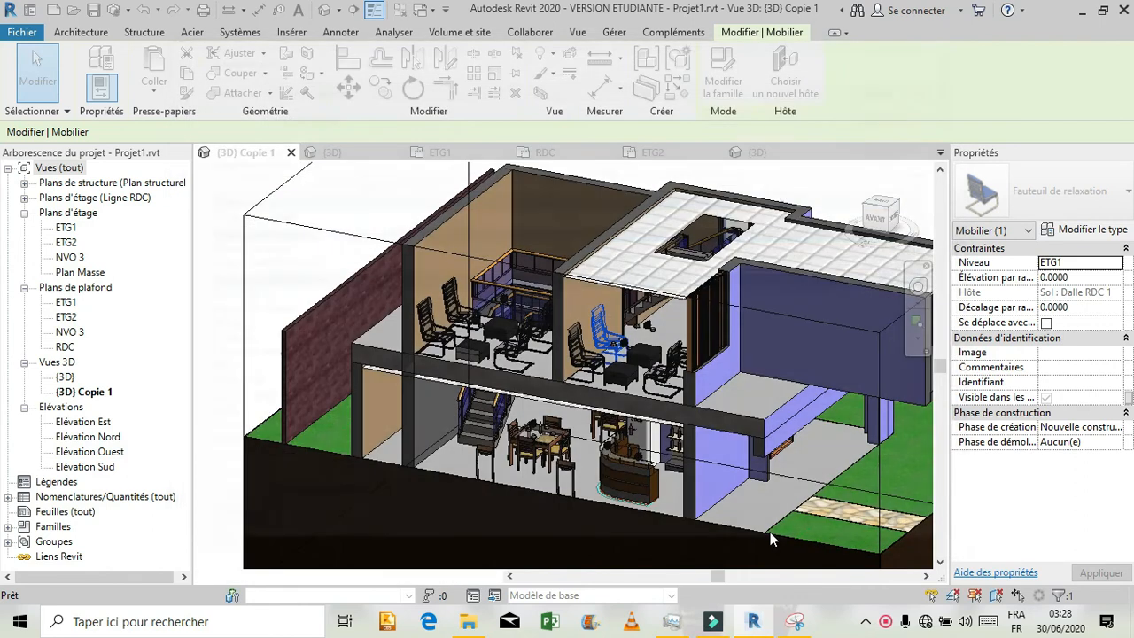
{"action": "left_click", "coordinate": [310, 264]}
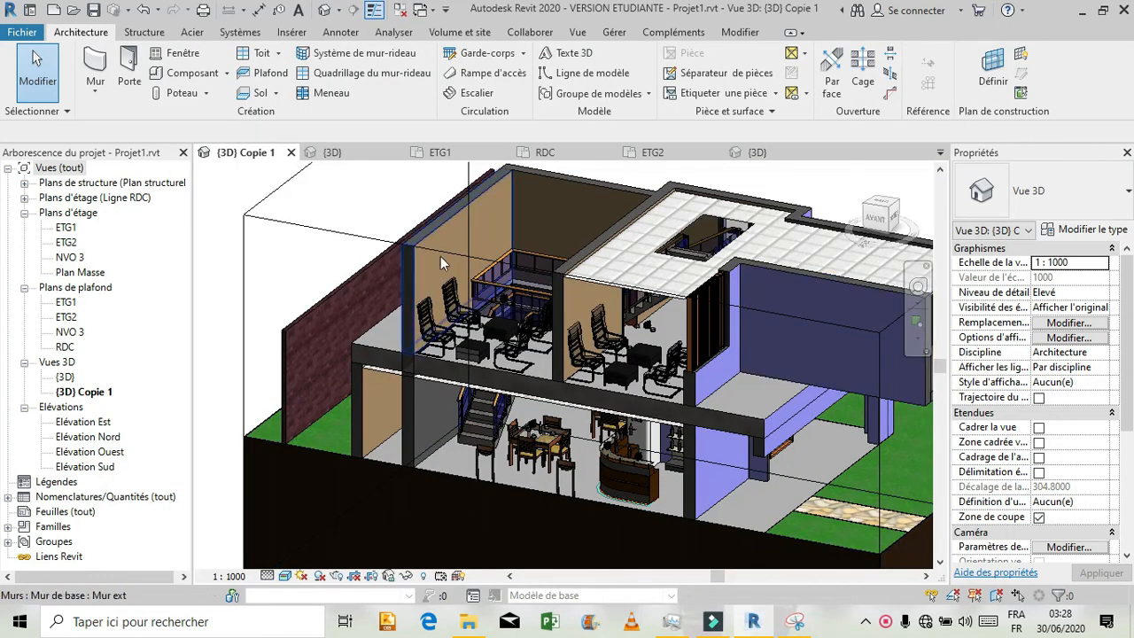
- Compare the furnished interior with the {3D} Copie 1 view of formation revit.rvt, then return to the same view in Projet1
{"action": "left_click", "coordinate": [940, 153]}
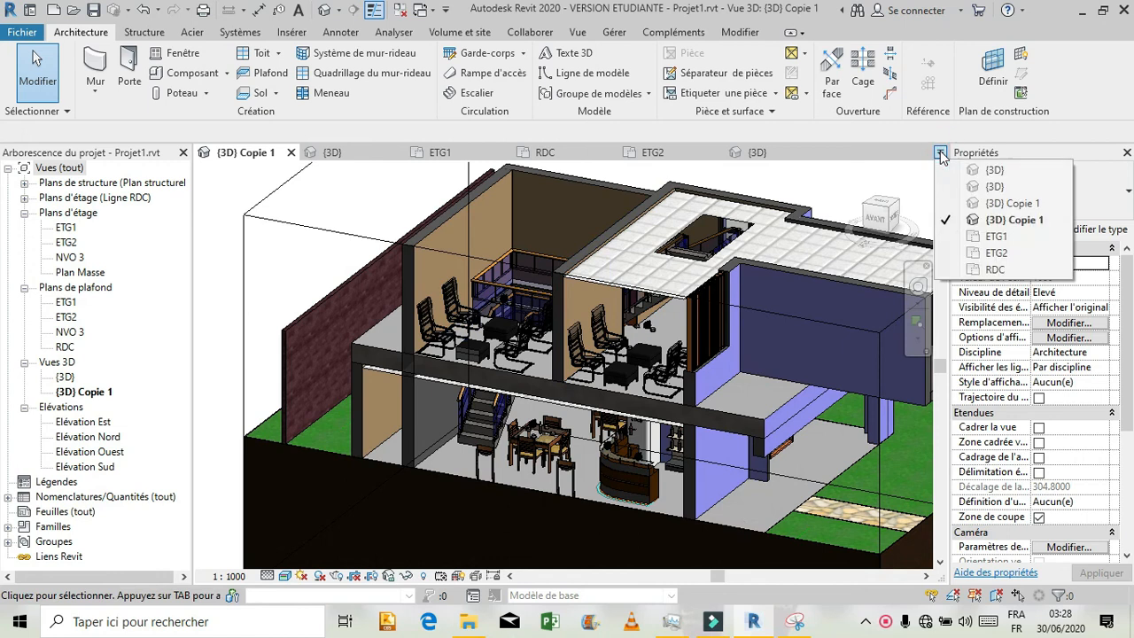
{"action": "left_click", "coordinate": [963, 206]}
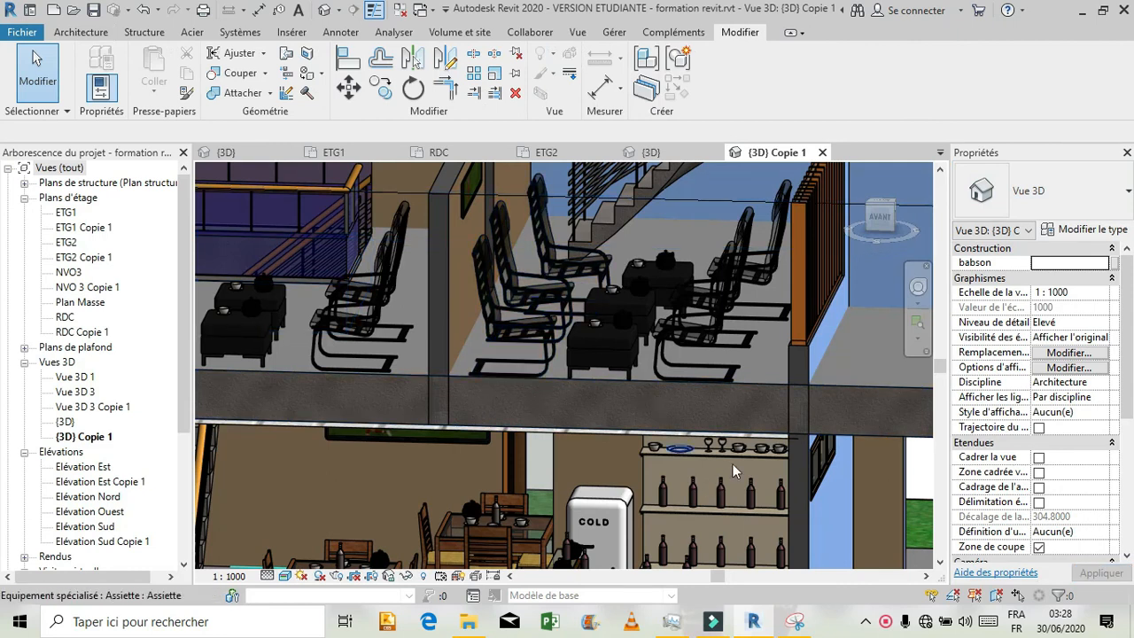
{"action": "scroll", "coordinate": [726, 425], "scroll_direction": "down", "scroll_amount": 1}
{"action": "scroll", "coordinate": [724, 419], "scroll_direction": "down", "scroll_amount": 2}
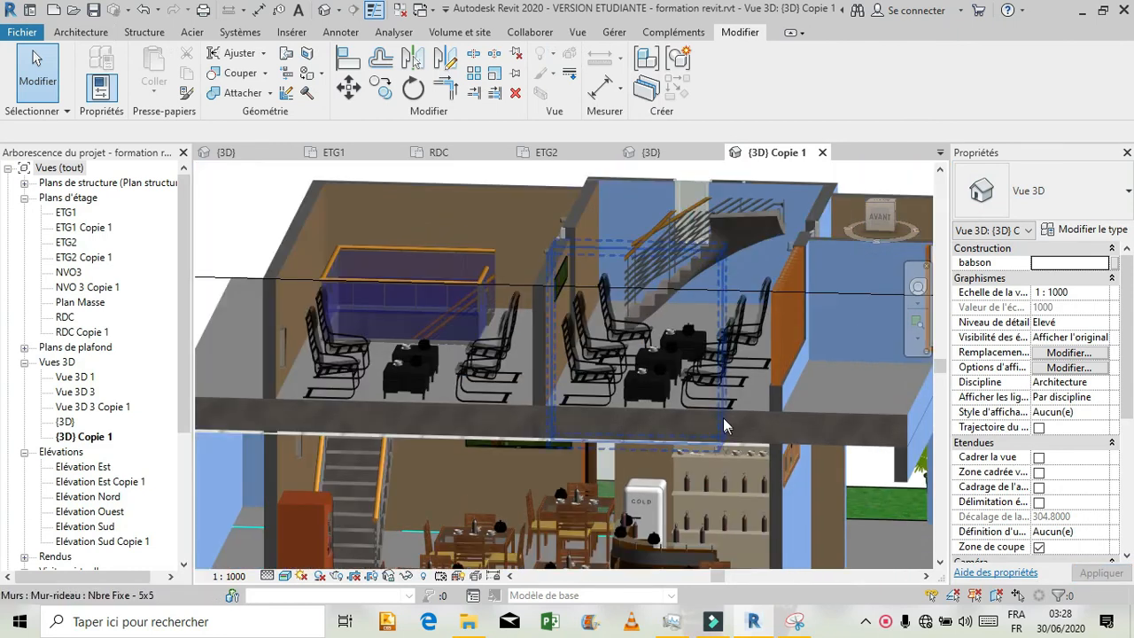
{"action": "scroll", "coordinate": [611, 319], "scroll_direction": "down", "scroll_amount": 2}
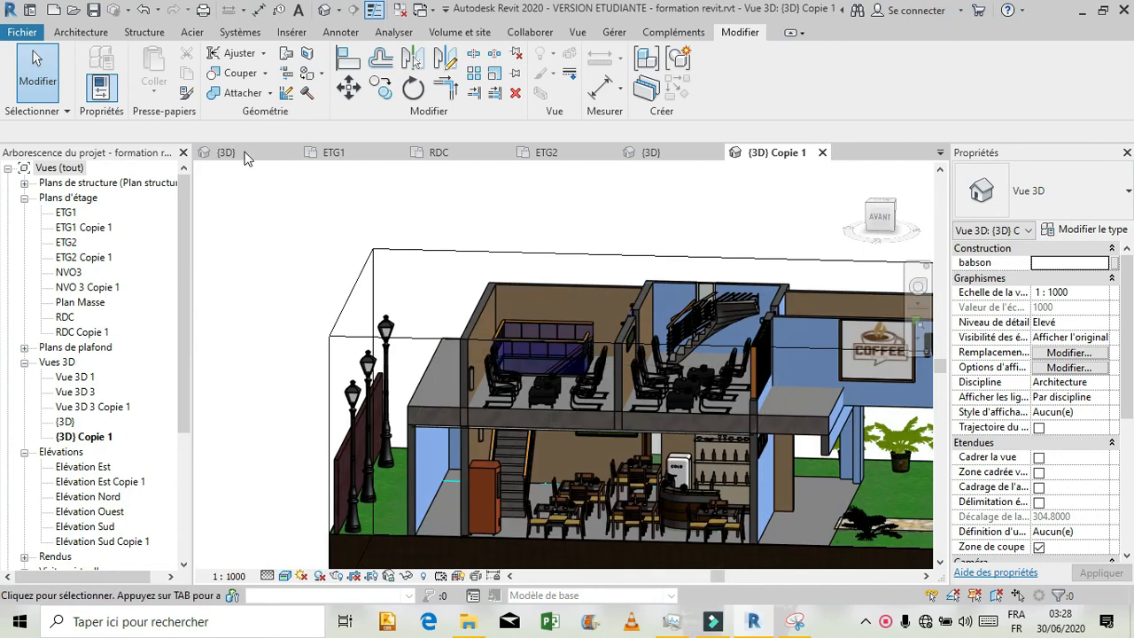
{"action": "left_click", "coordinate": [940, 153]}
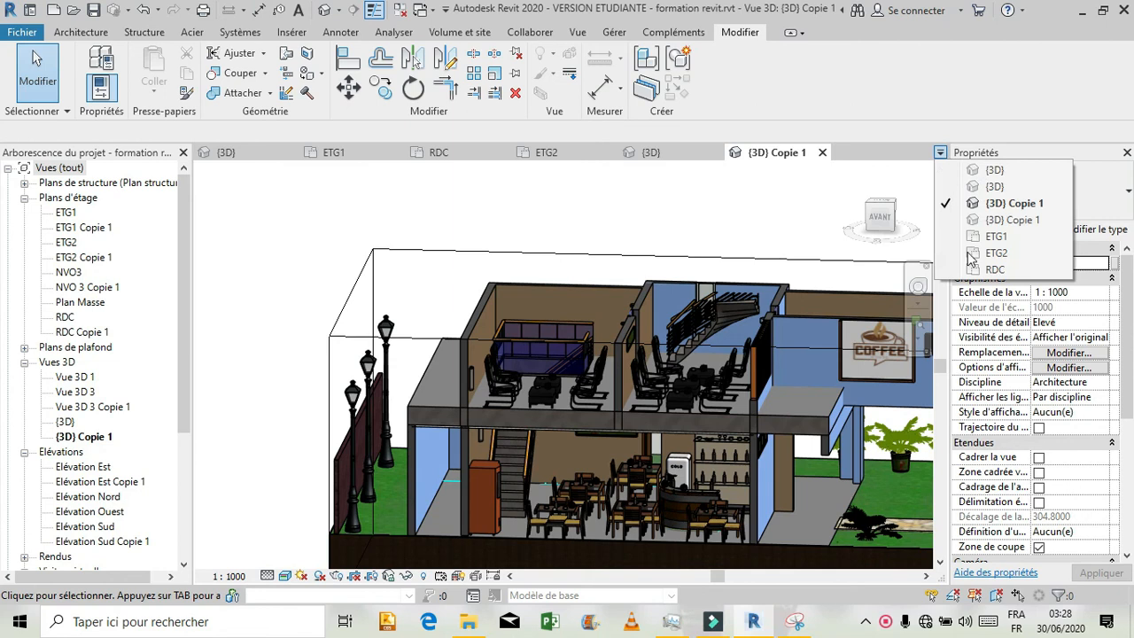
{"action": "left_click", "coordinate": [1001, 220]}
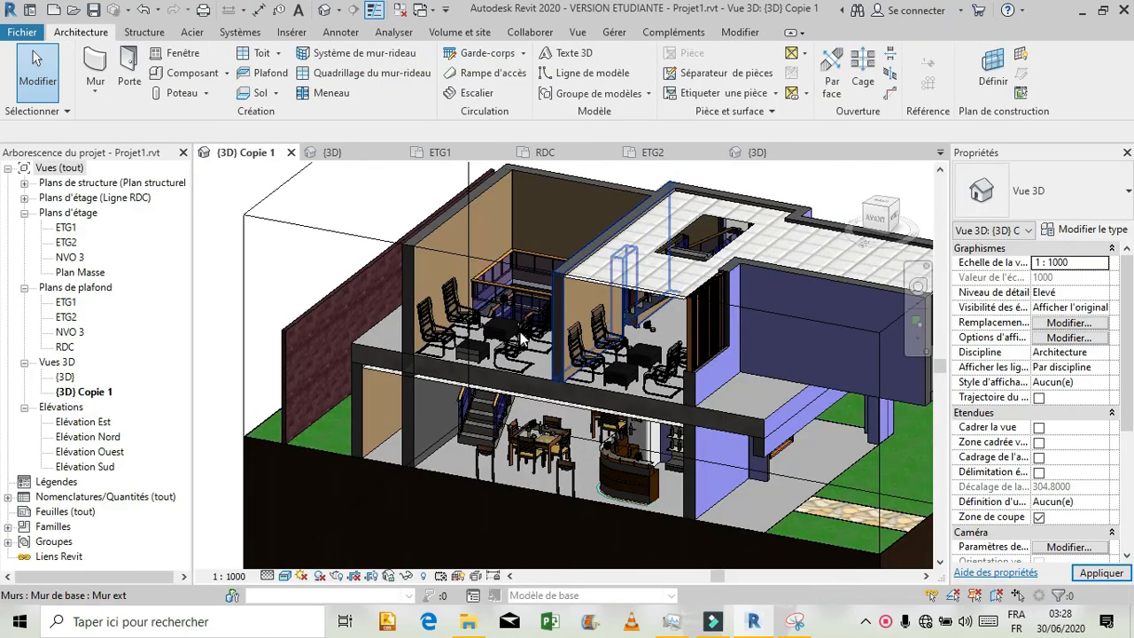
- Pull the section box's front face forward past the glazed facade to include the front garden and the parked car
{"action": "scroll", "coordinate": [532, 255], "scroll_direction": "down", "scroll_amount": 5}
{"action": "middle_click_drag", "start_coordinate": [532, 258], "coordinate": [432, 261], "text": "shift"}
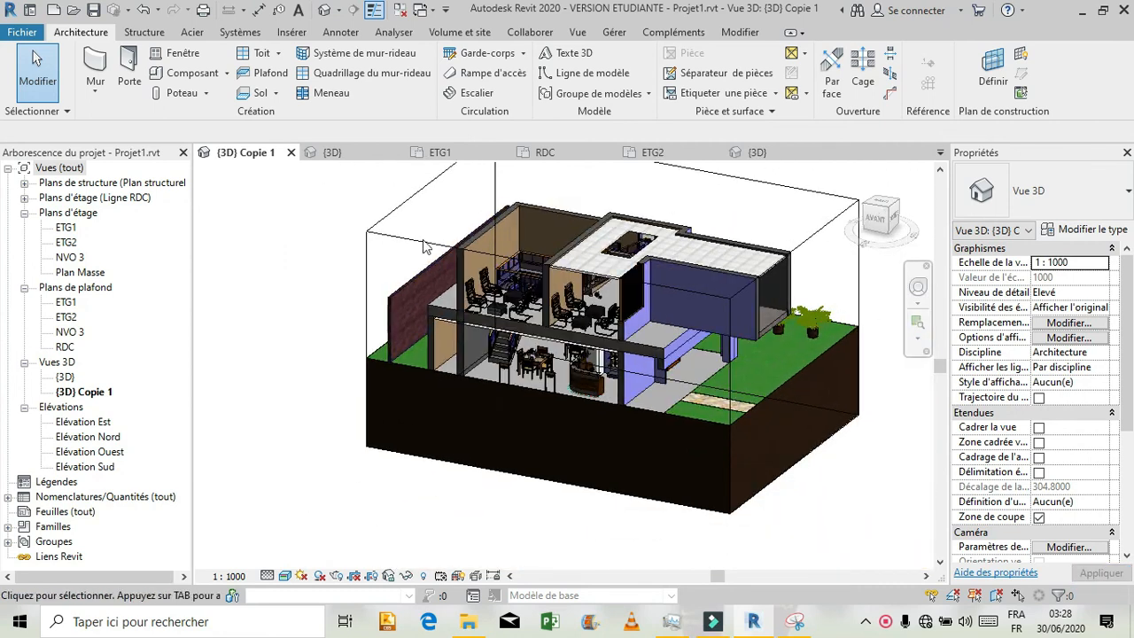
{"action": "left_click", "coordinate": [427, 240]}
{"action": "left_click_drag", "start_coordinate": [503, 396], "coordinate": [457, 440]}
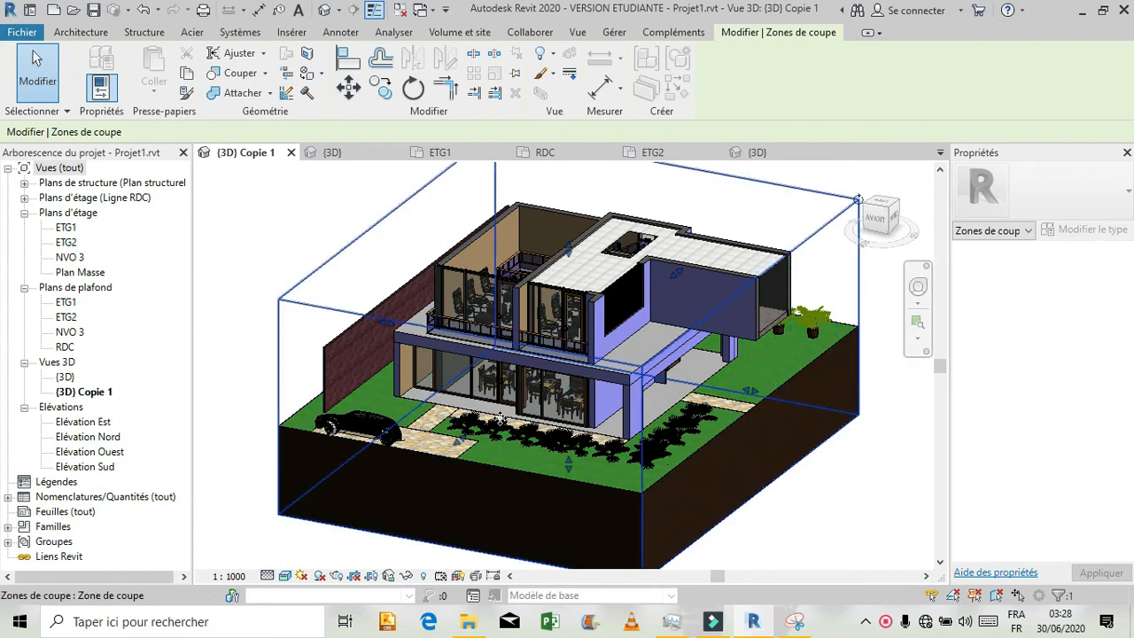
{"action": "left_click_drag", "start_coordinate": [460, 447], "coordinate": [520, 435]}
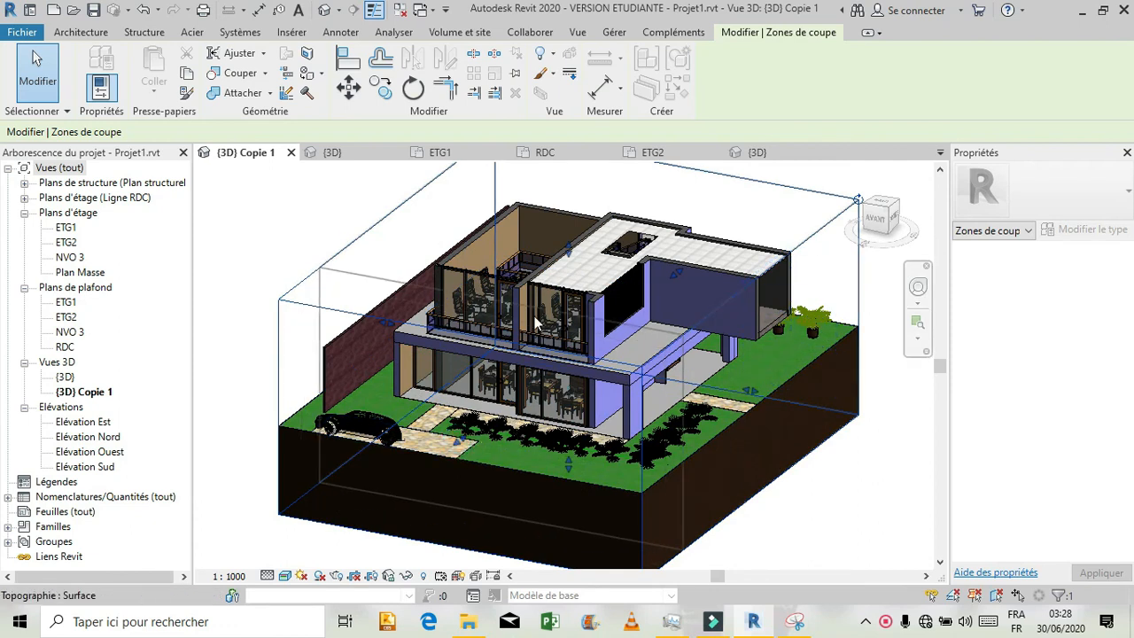
- Examine the 3D lettering, coffee sign and wall lights on the overhanging wing in the {3D} view of formation revit.rvt
{"action": "left_click", "coordinate": [758, 152]}
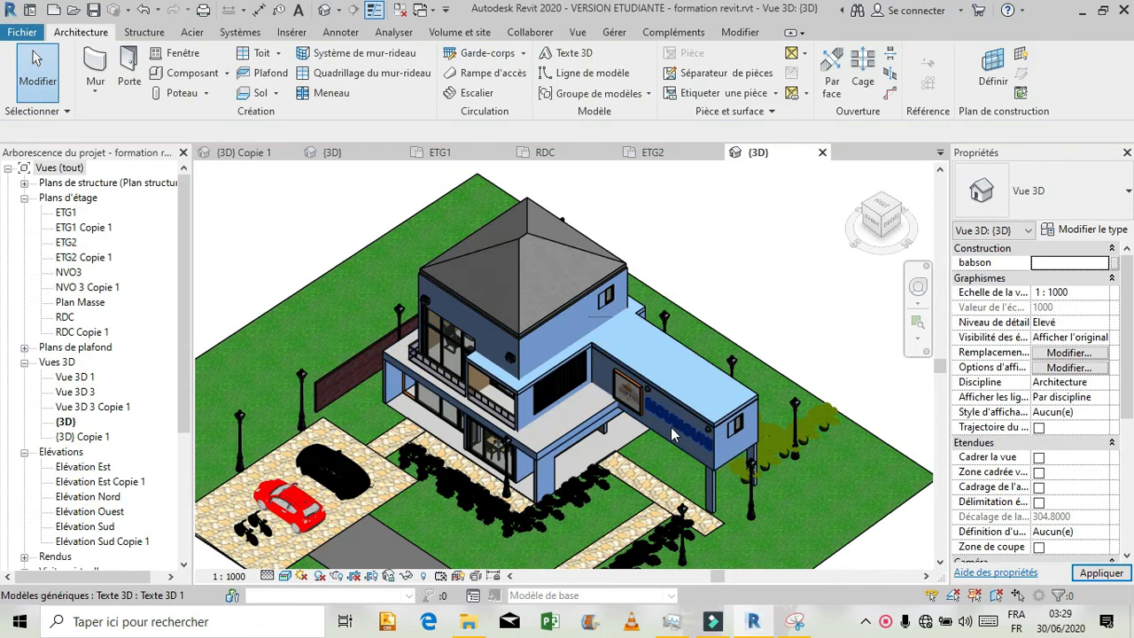
{"action": "scroll", "coordinate": [676, 448], "scroll_direction": "up", "scroll_amount": 3}
{"action": "scroll", "coordinate": [671, 427], "scroll_direction": "up", "scroll_amount": 4}
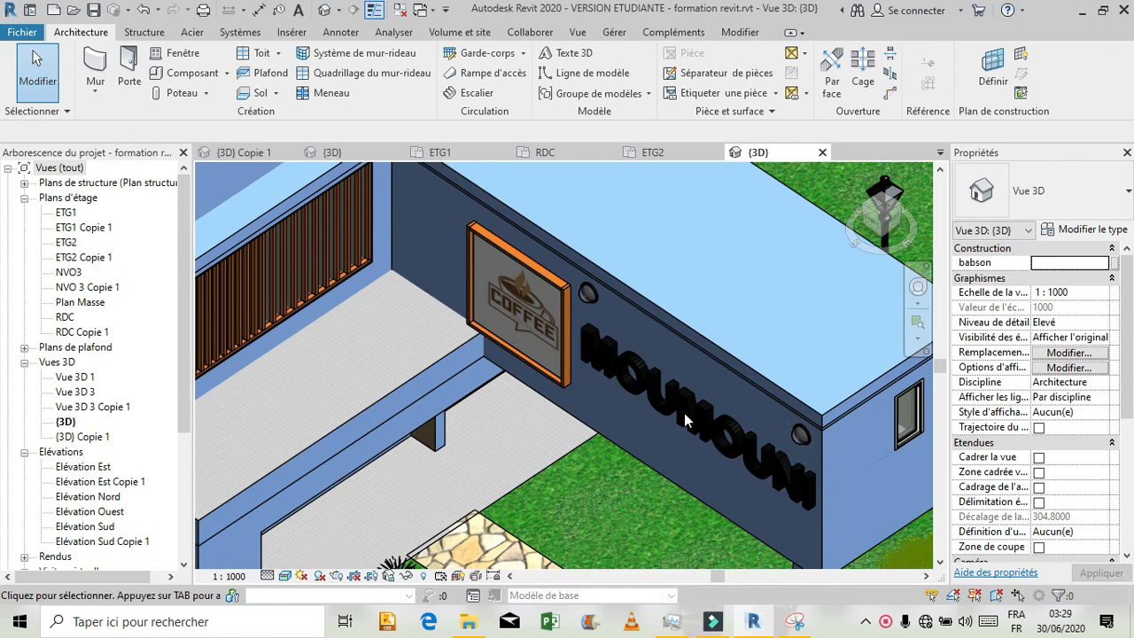
{"action": "scroll", "coordinate": [749, 418], "scroll_direction": "down", "scroll_amount": 5}
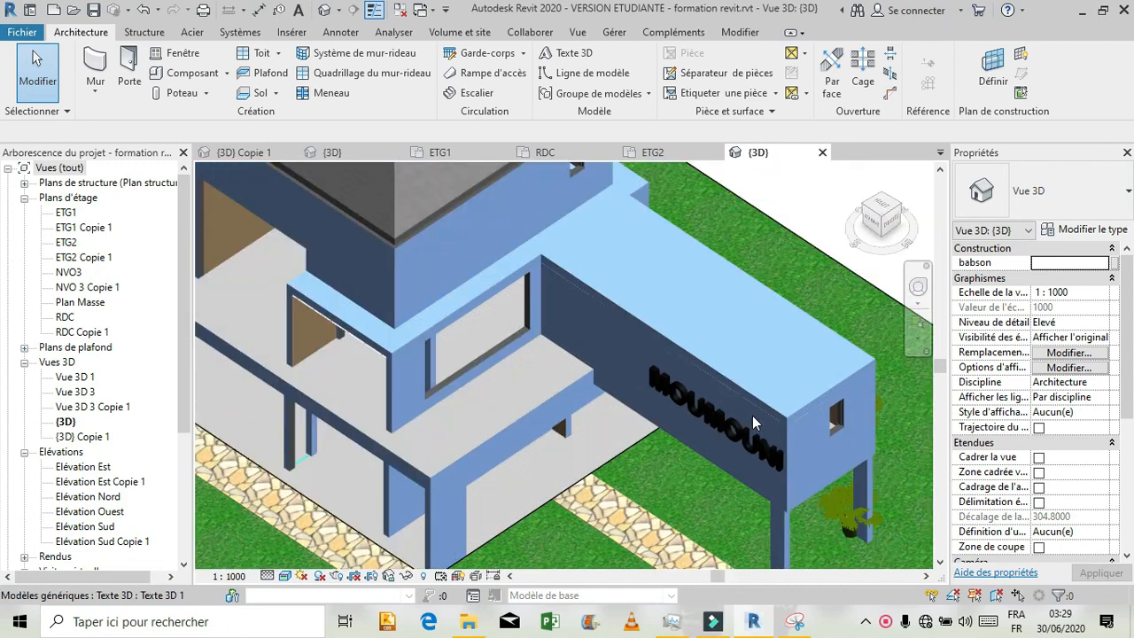
{"action": "scroll", "coordinate": [766, 428], "scroll_direction": "down", "scroll_amount": 3}
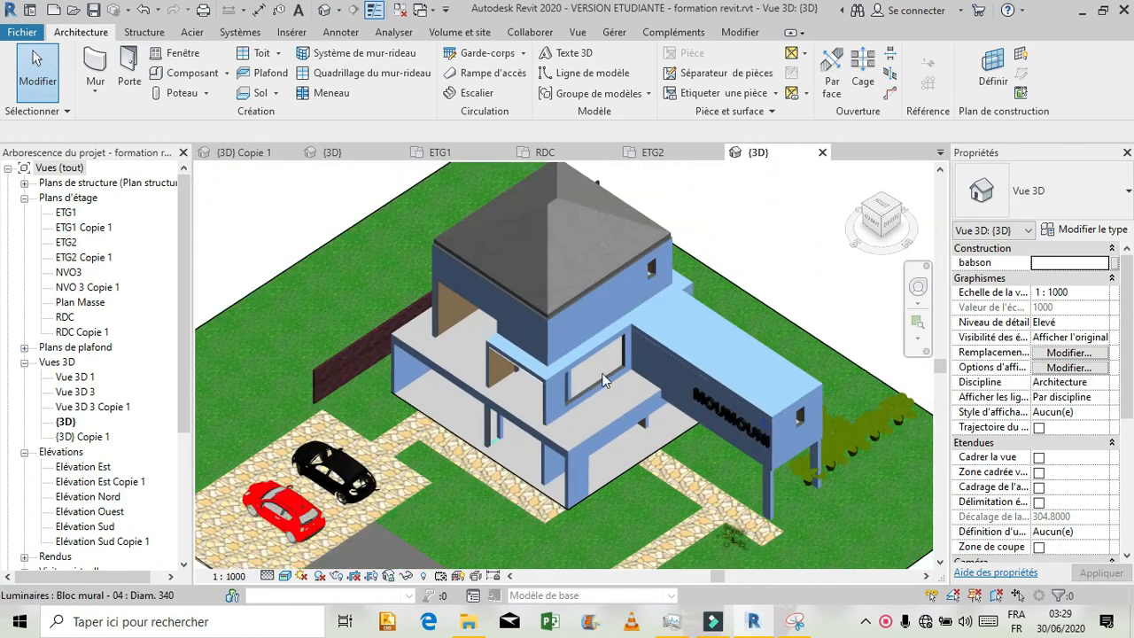
{"action": "scroll", "coordinate": [821, 505], "scroll_direction": "down", "scroll_amount": 2}
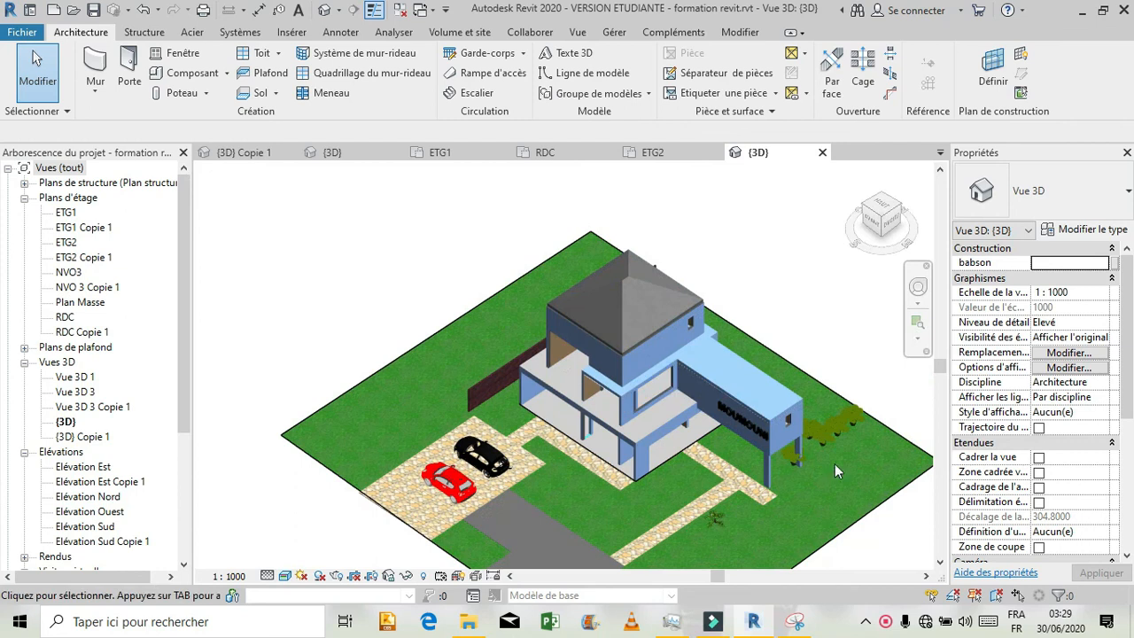
{"action": "scroll", "coordinate": [826, 454], "scroll_direction": "up", "scroll_amount": 4}
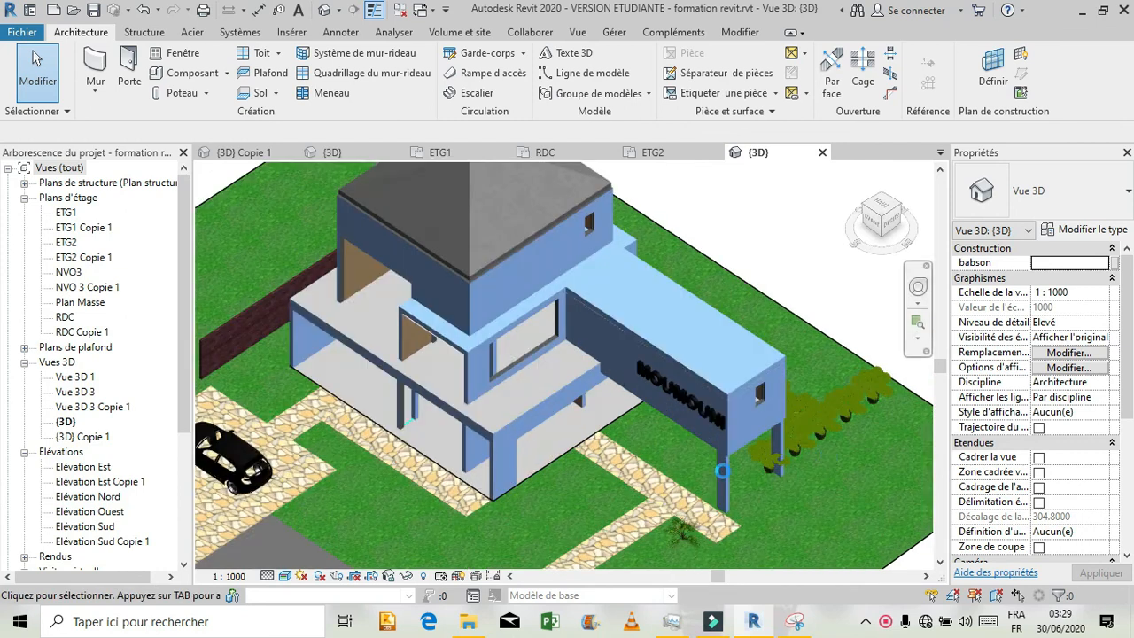
{"action": "scroll", "coordinate": [662, 467], "scroll_direction": "down", "scroll_amount": 2}
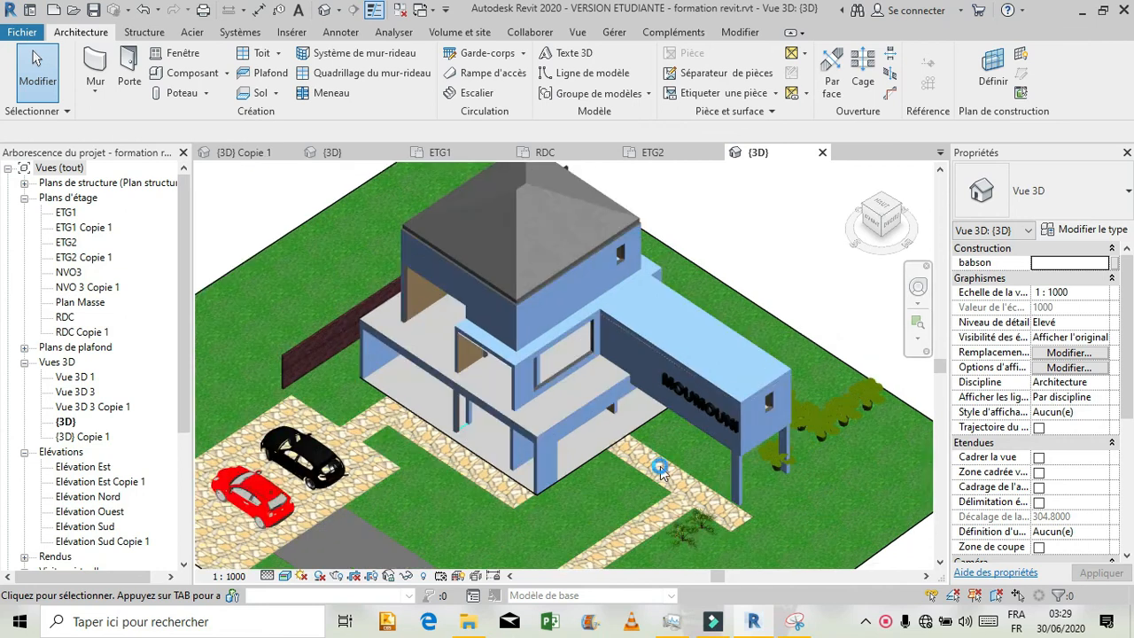